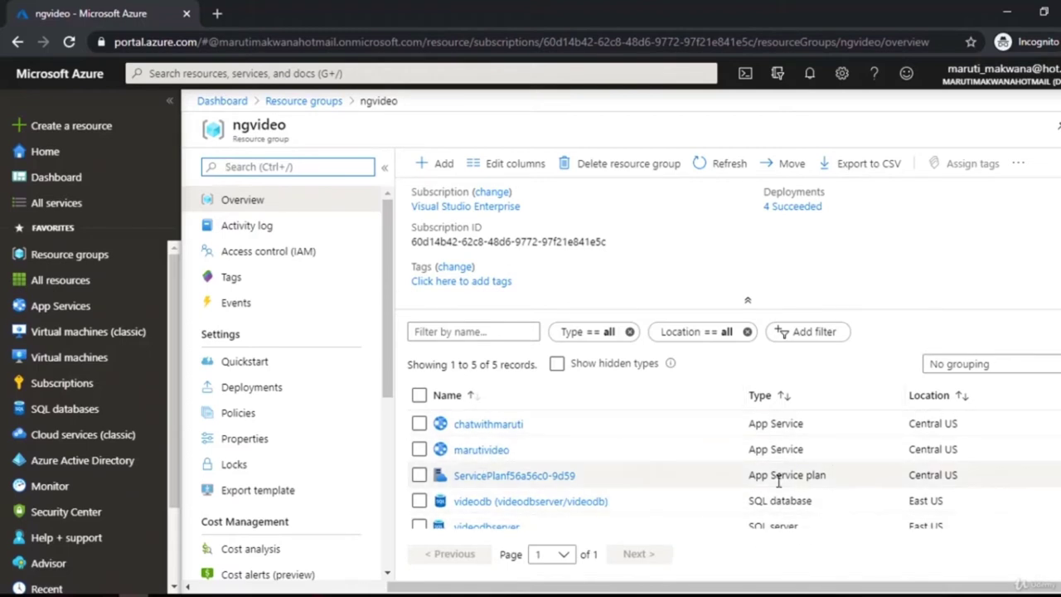
# Look over the ngvideo group's Move options and its Access control (IAM) settings.
pyautogui.click(790, 163)
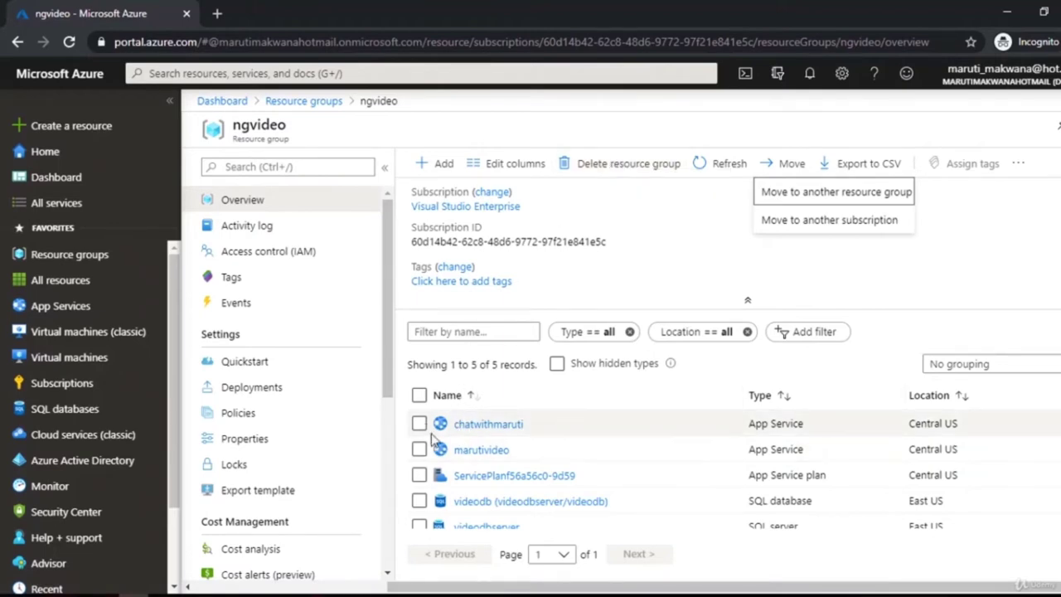
pyautogui.scroll(-1, 464, 464)
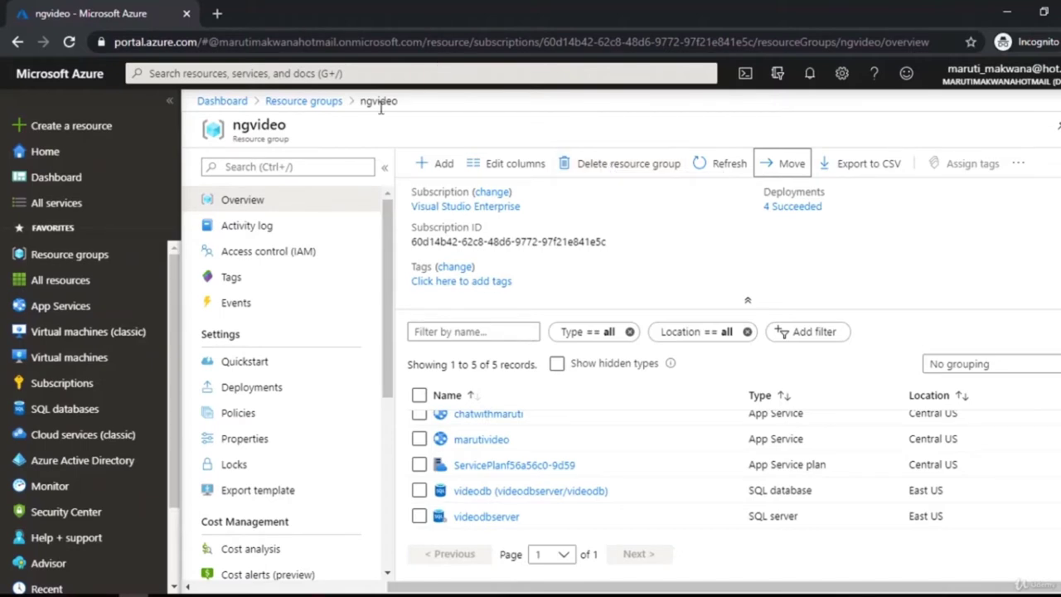
pyautogui.click(267, 259)
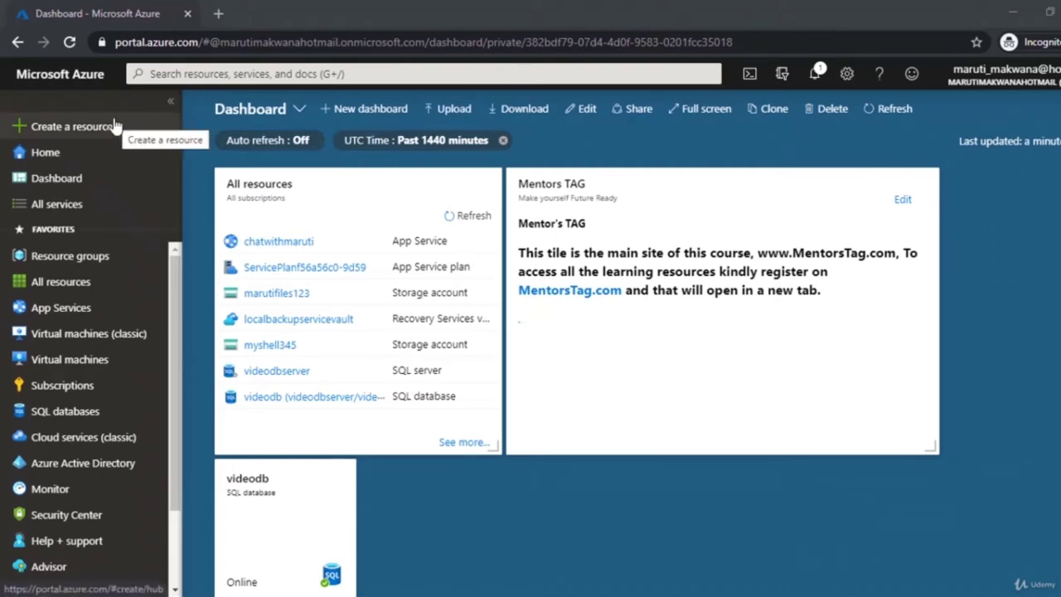
pyautogui.click(37, 135)
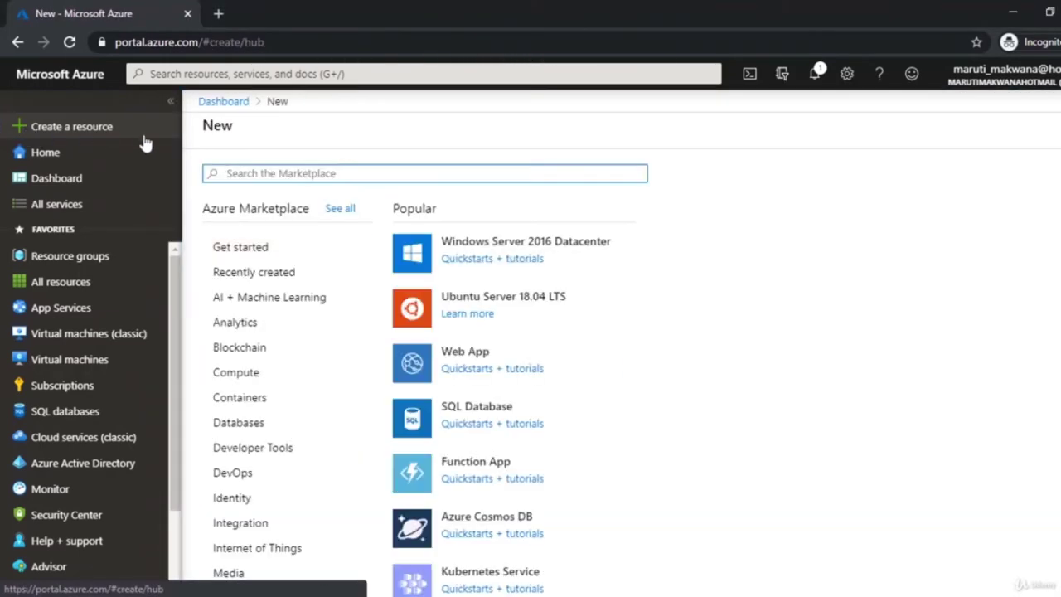
pyautogui.scroll(-2, 322, 396)
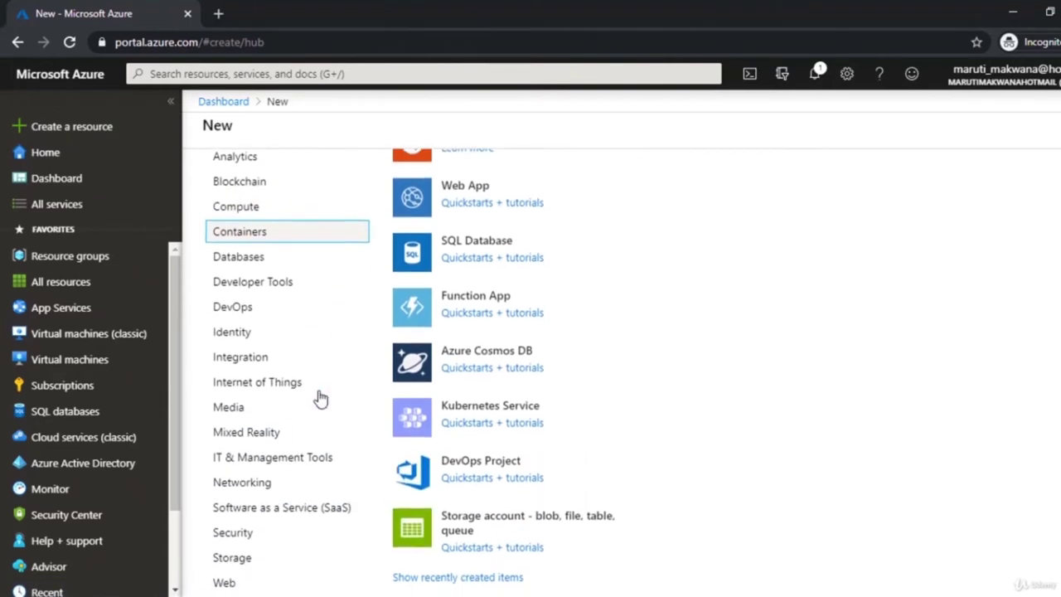
pyautogui.scroll(2, 321, 397)
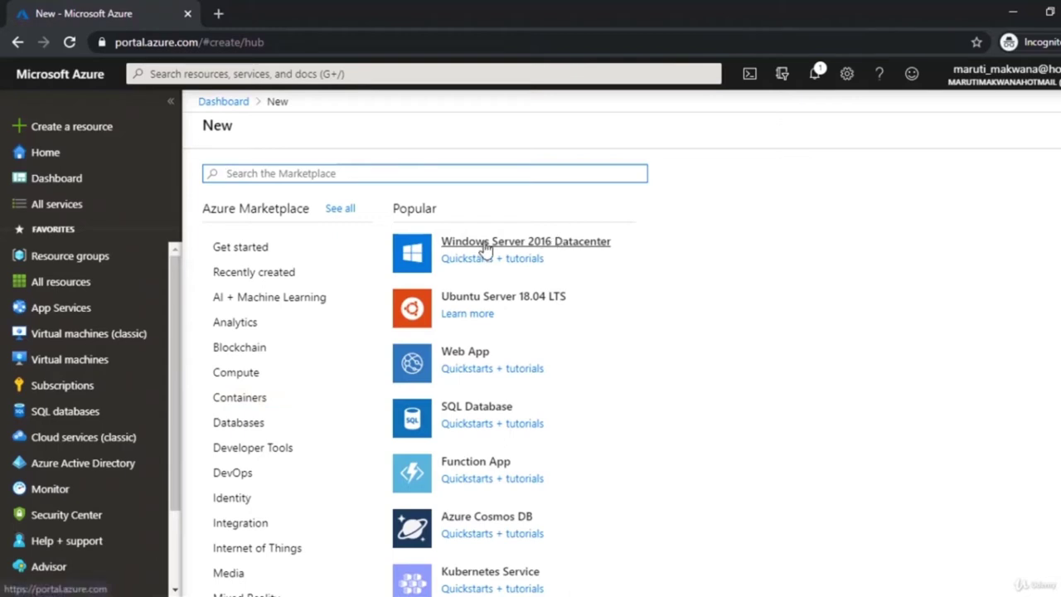
pyautogui.click(265, 404)
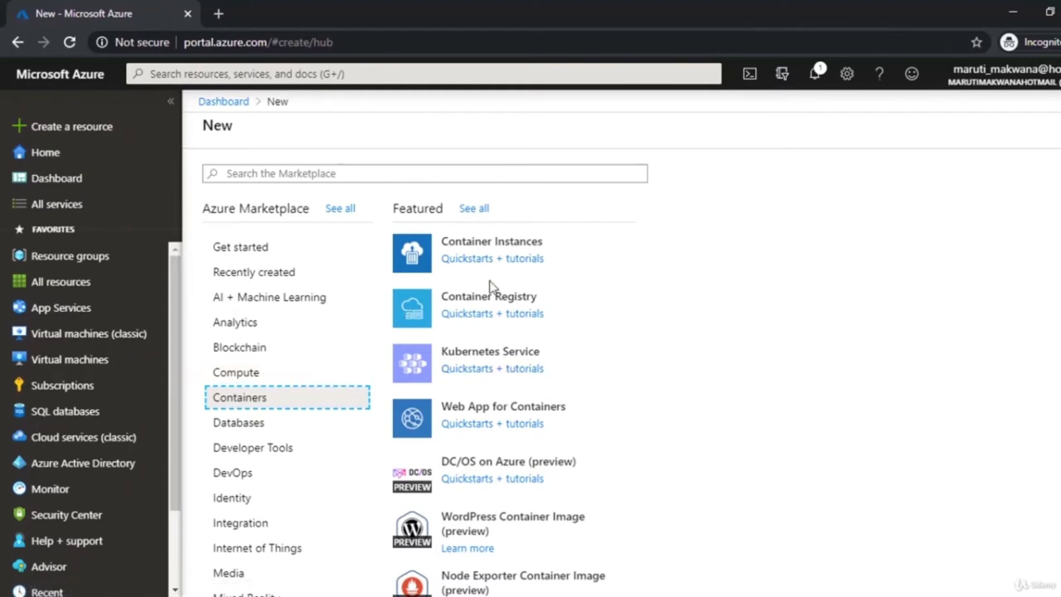
pyautogui.click(272, 431)
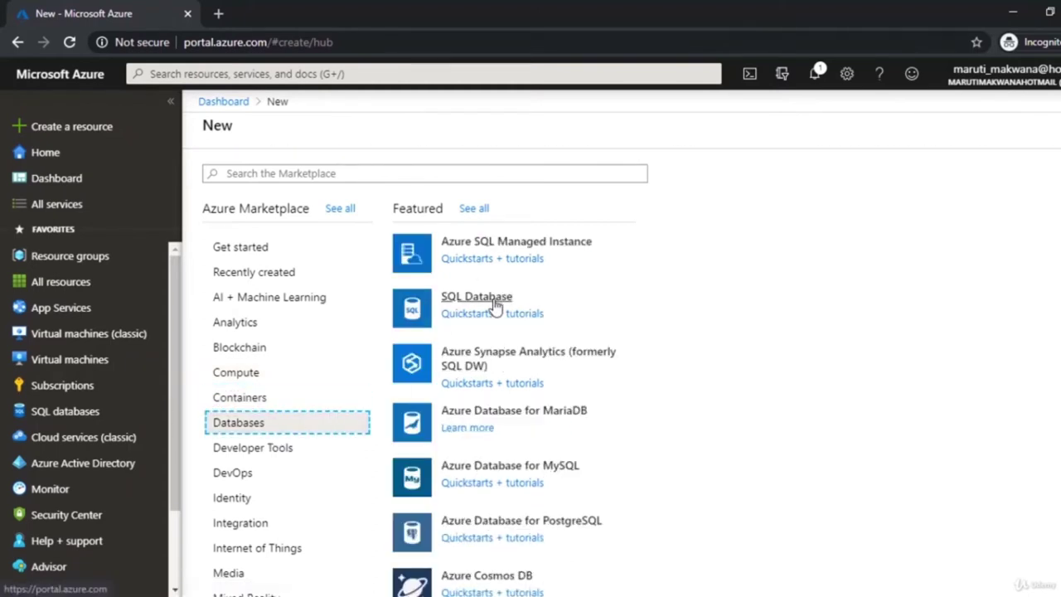
pyautogui.scroll(-1, 497, 314)
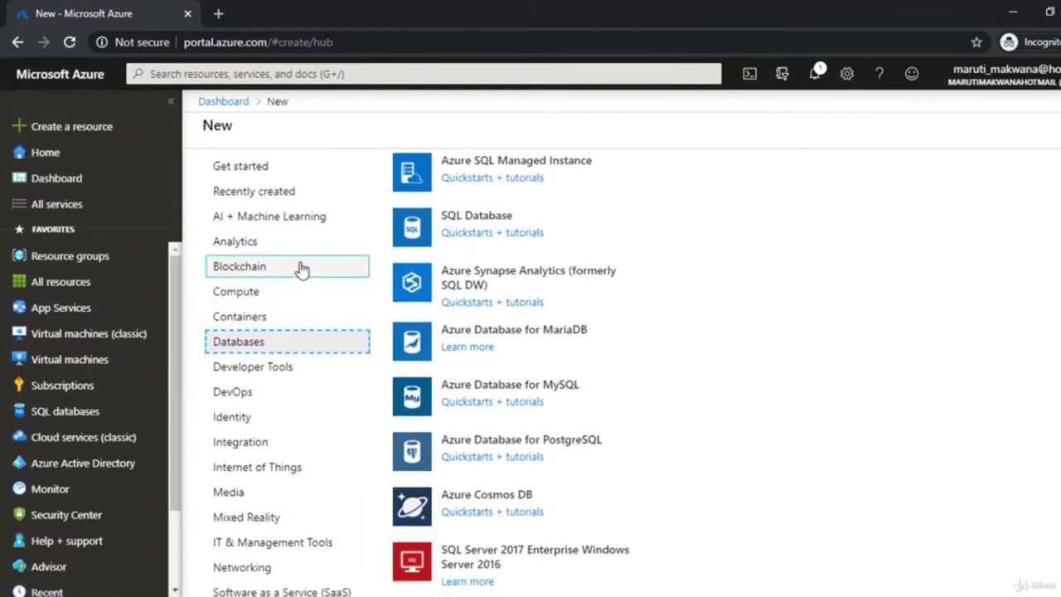
pyautogui.scroll(1, 298, 268)
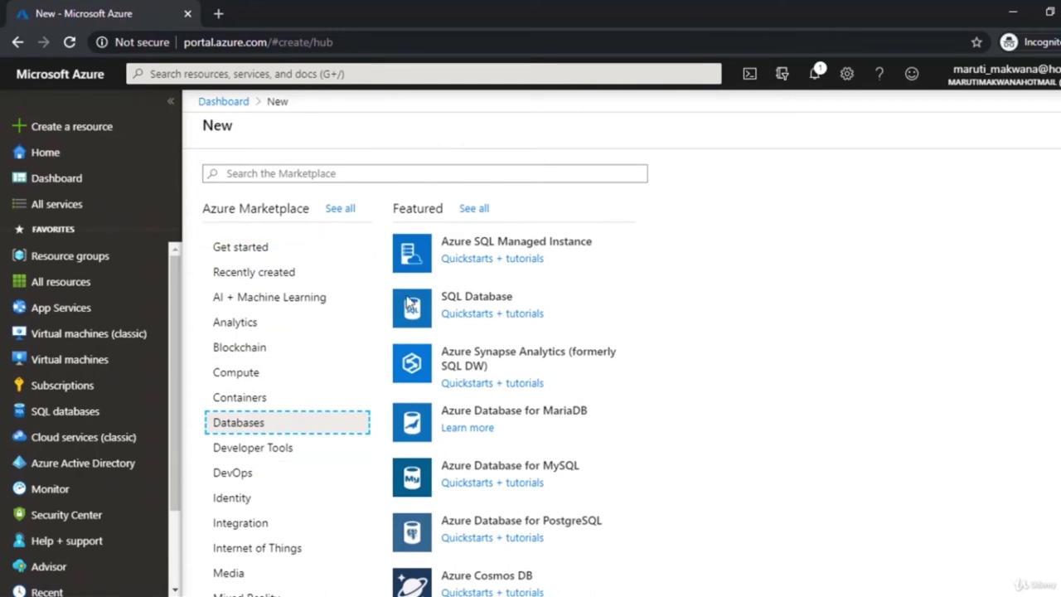
pyautogui.scroll(-2, 278, 410)
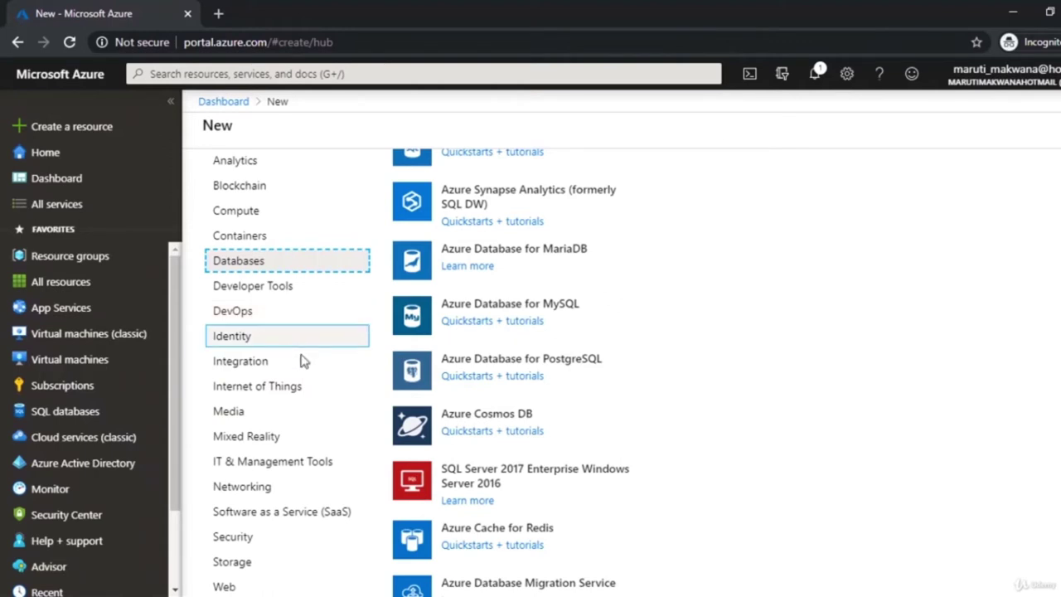
pyautogui.scroll(2, 294, 331)
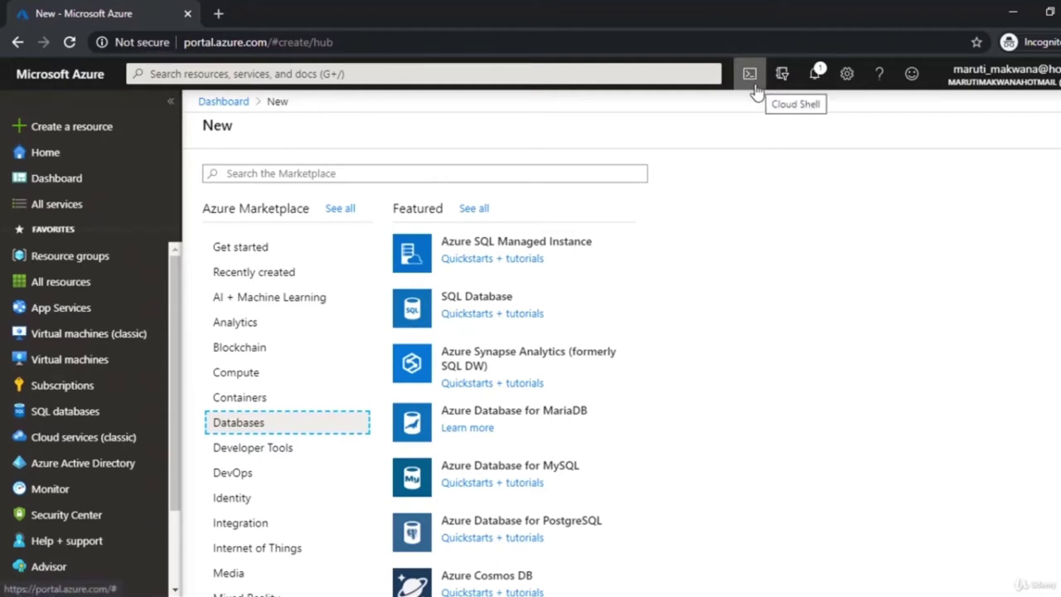
pyautogui.click(750, 347)
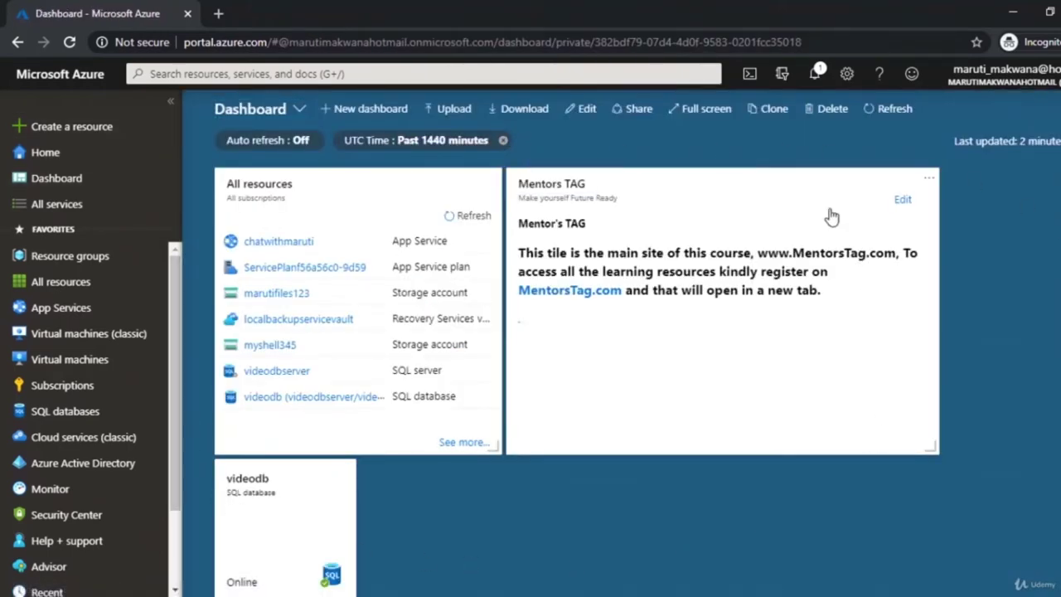
# Switch the dashboard to My Dashboard and back to Dashboard, then go to Azure Home.
pyautogui.click(299, 109)
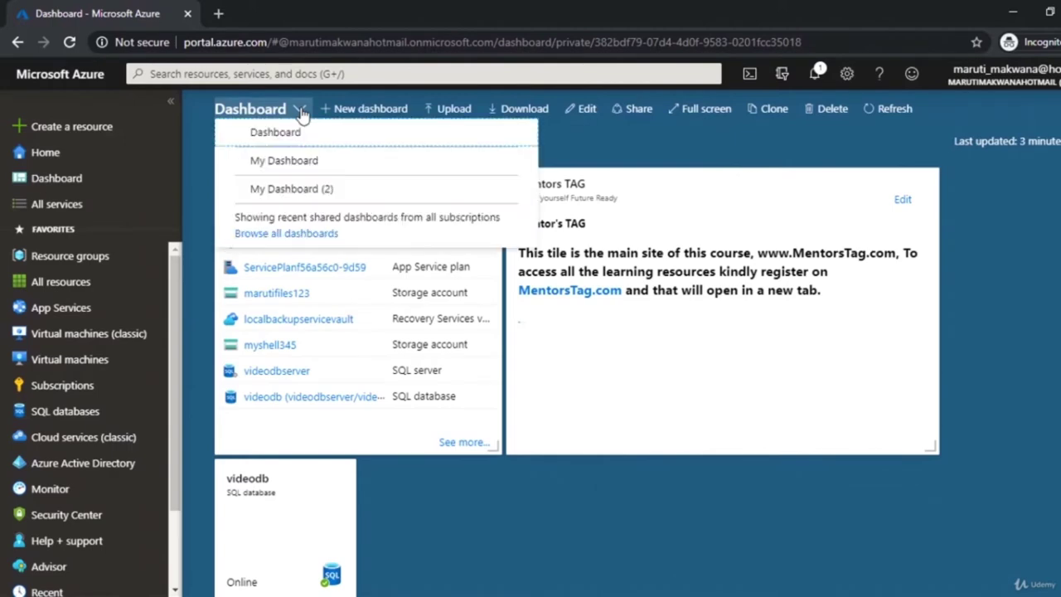
pyautogui.click(309, 171)
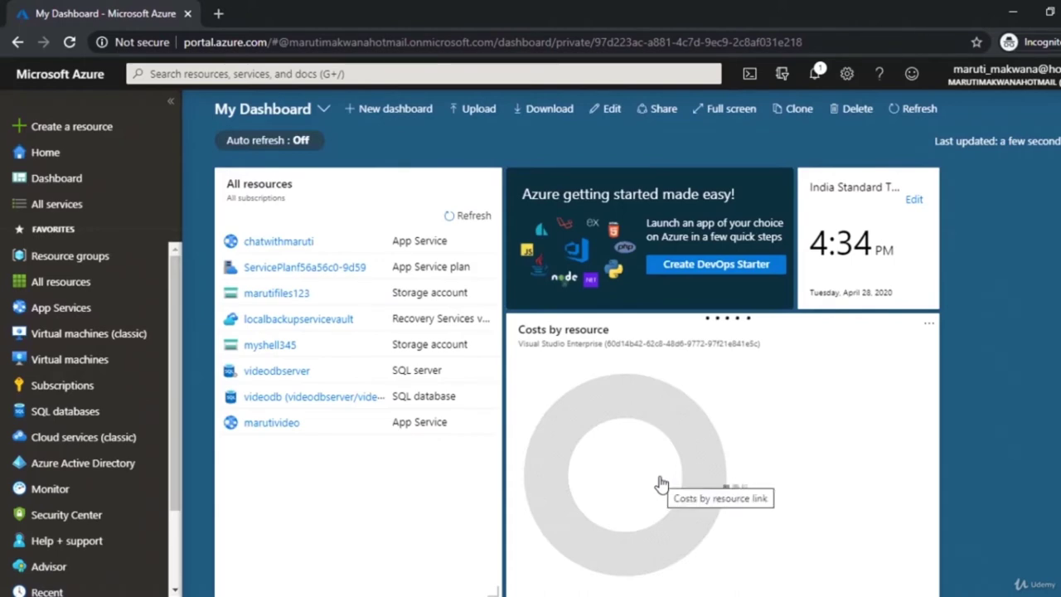
pyautogui.click(322, 108)
pyautogui.click(311, 132)
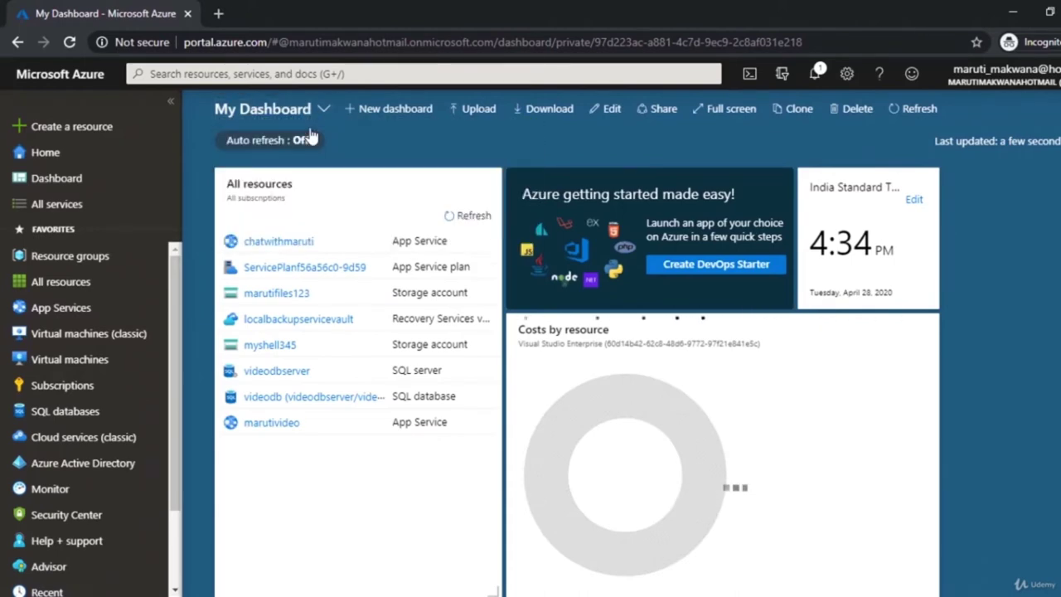
pyautogui.click(324, 108)
pyautogui.click(314, 162)
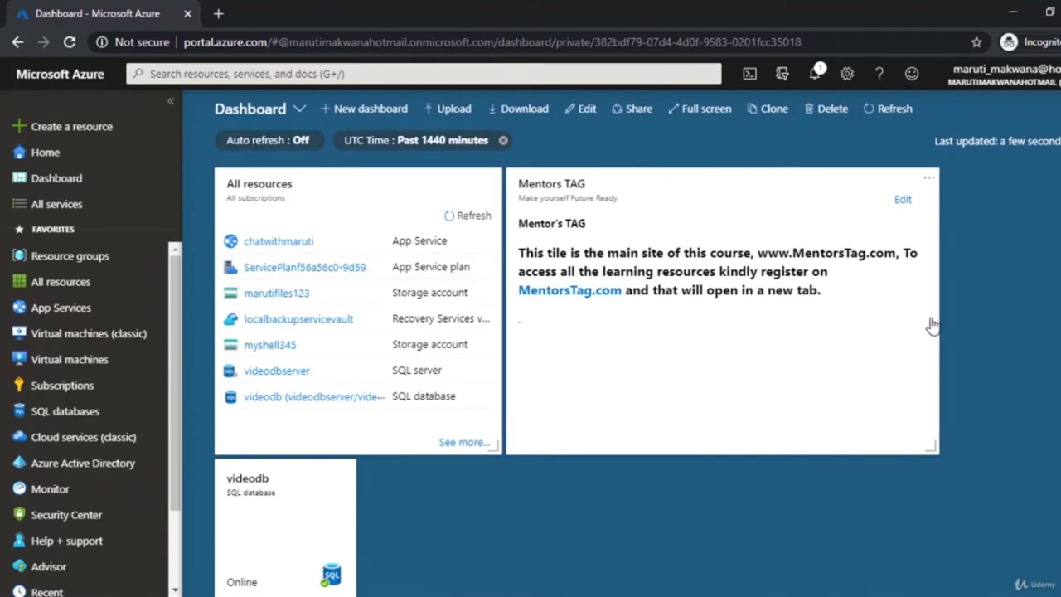
pyautogui.click(72, 162)
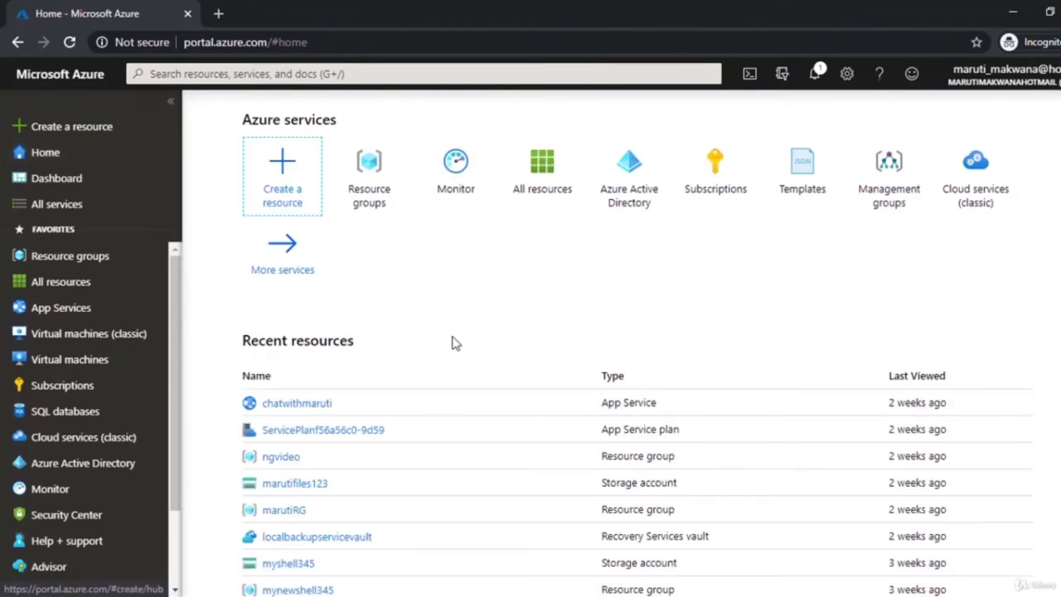
pyautogui.scroll(-4, 286, 365)
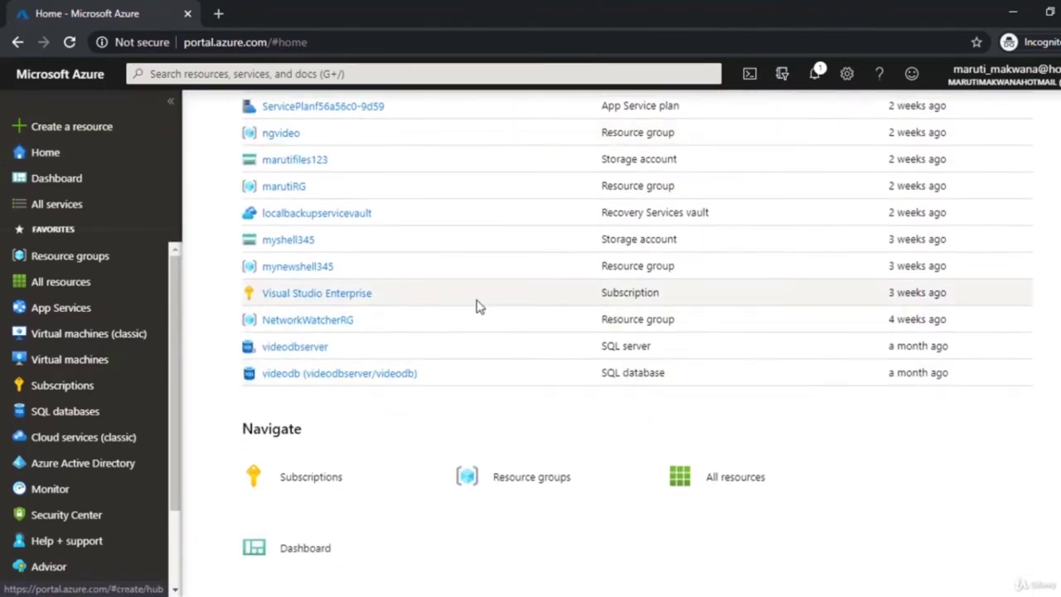
pyautogui.scroll(4, 480, 301)
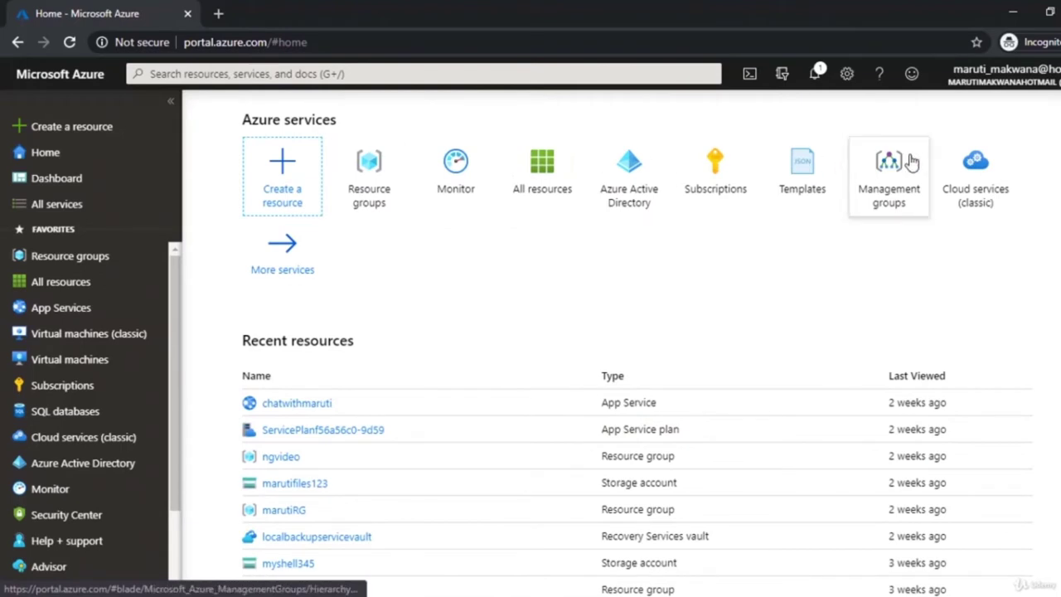
pyautogui.moveTo(976, 178)
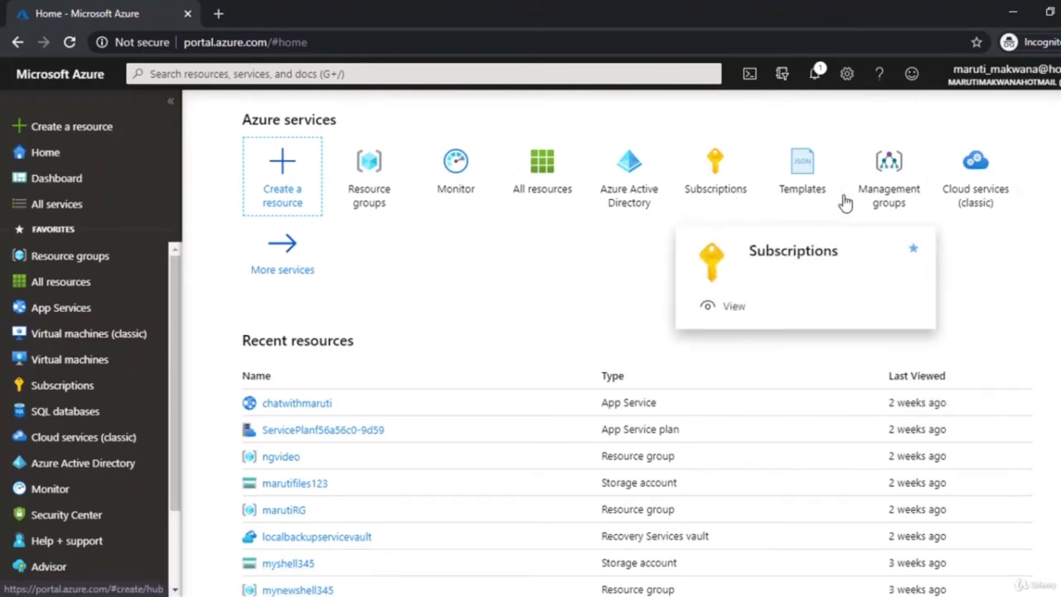
pyautogui.moveTo(793, 169)
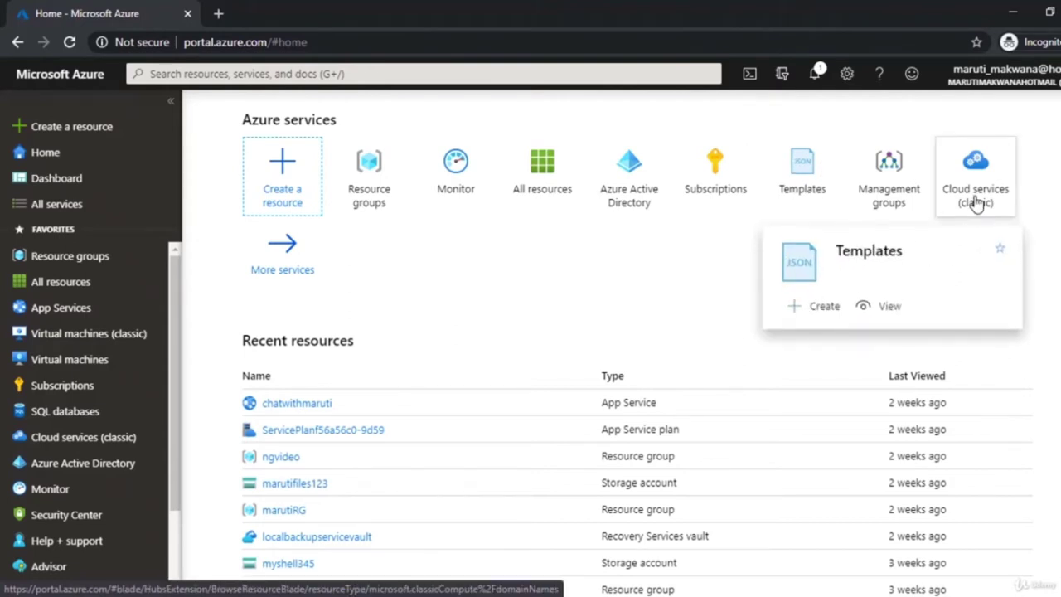
pyautogui.moveTo(971, 207)
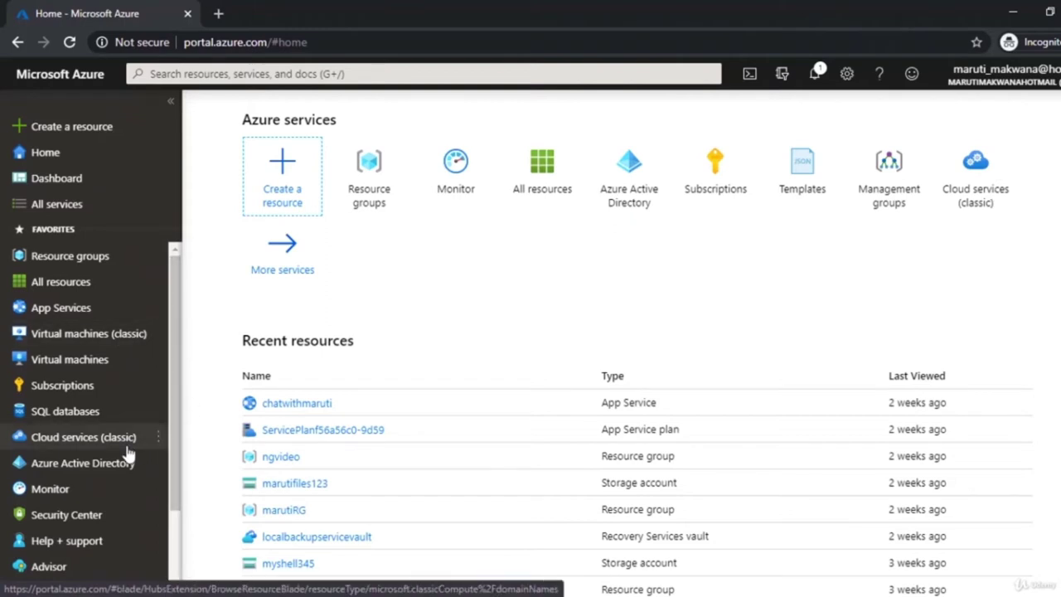
pyautogui.moveTo(129, 448)
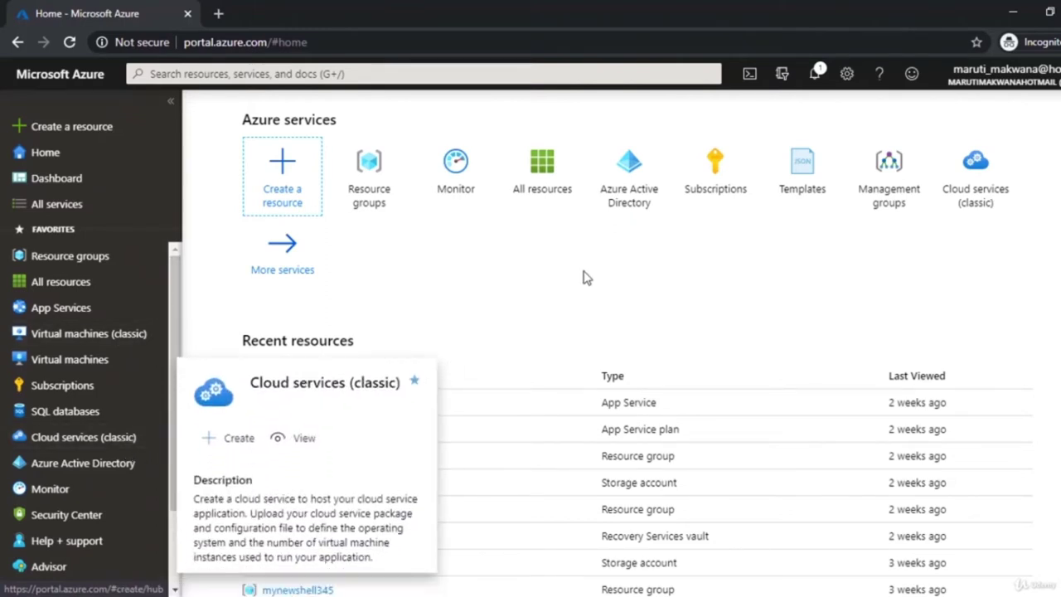
# Open Resource groups, then All resources to see all eight subscription resources.
pyautogui.click(64, 267)
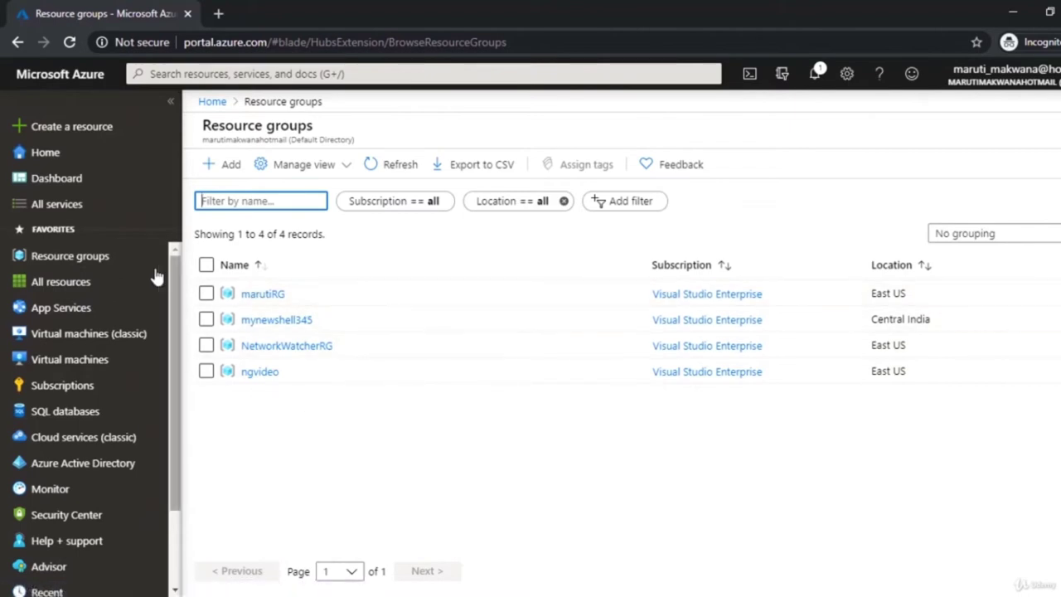
pyautogui.click(79, 288)
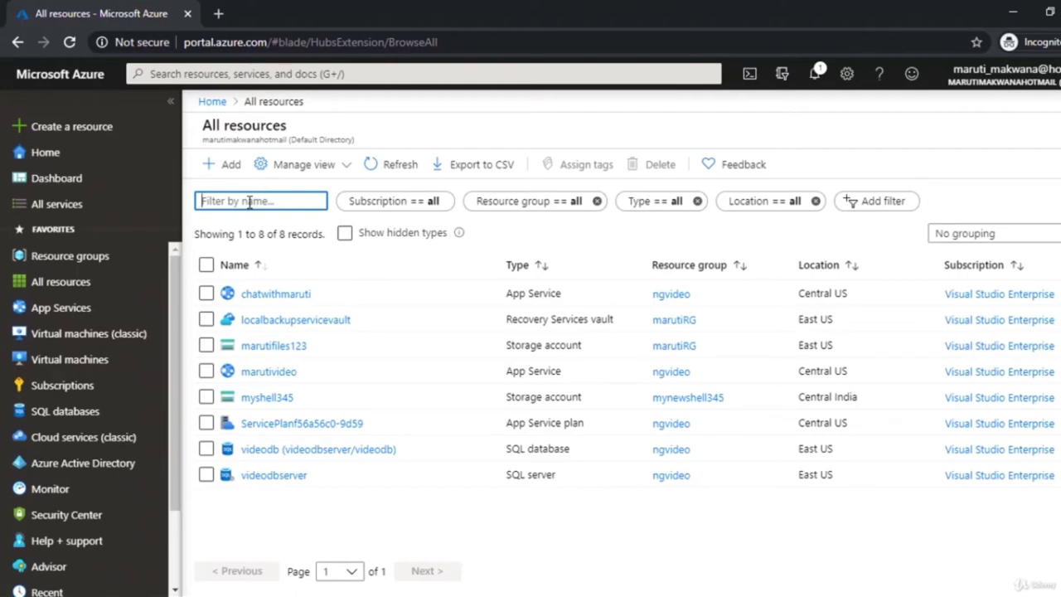
# Return to the dashboard and start Create a resource to reach the Marketplace New page.
pyautogui.click(108, 179)
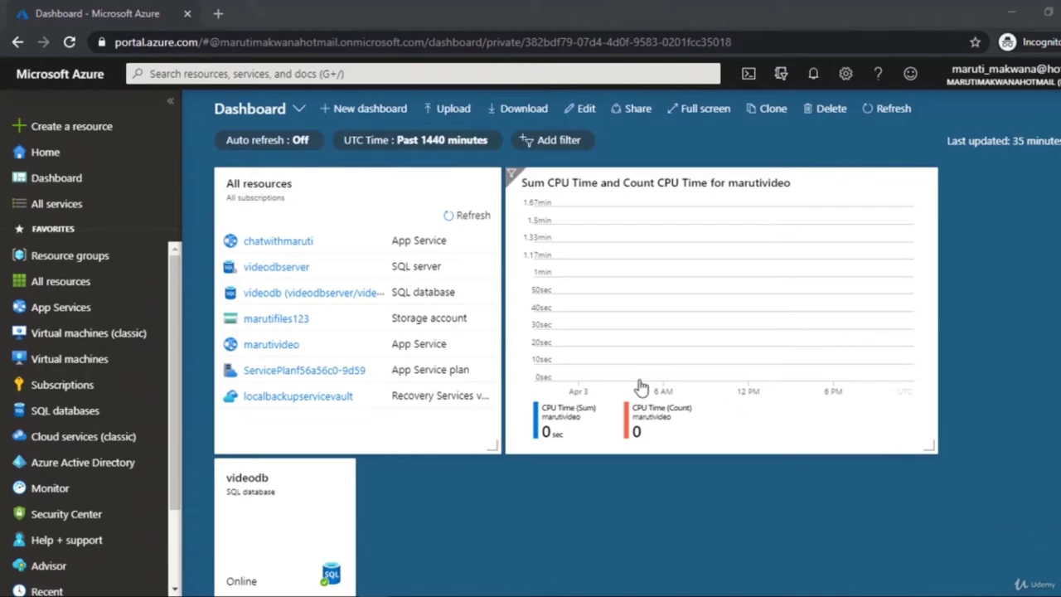
pyautogui.click(122, 131)
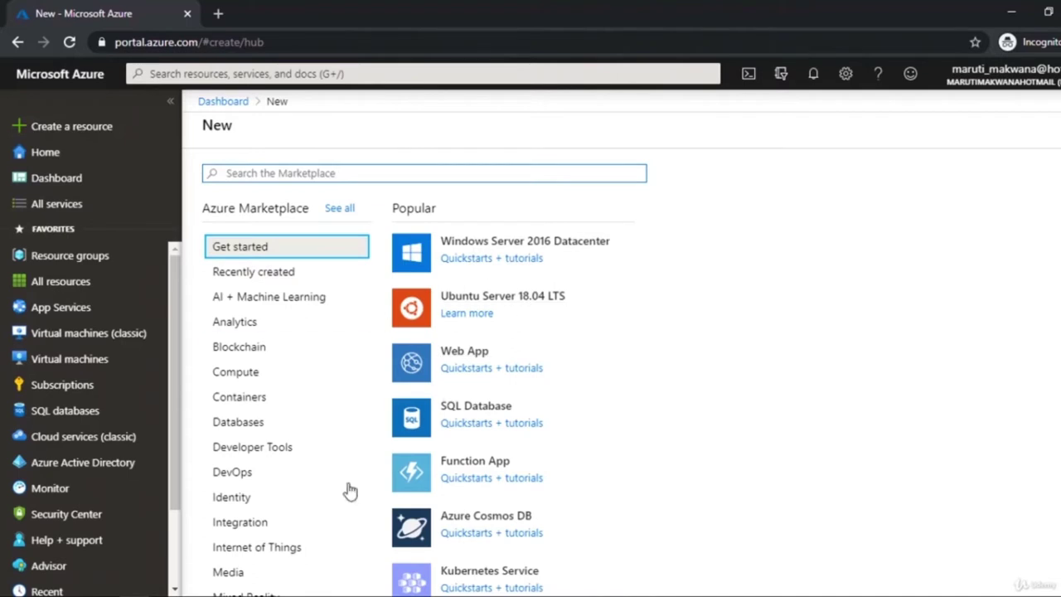
pyautogui.click(340, 377)
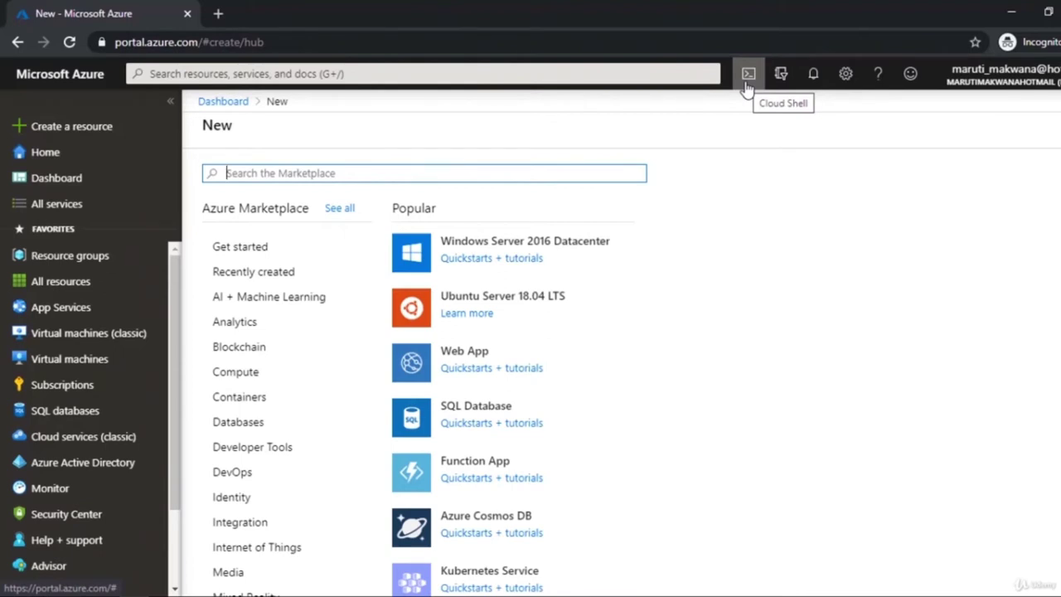
# Launch Cloud Shell from the top bar, which reports no storage mounted.
pyautogui.click(748, 80)
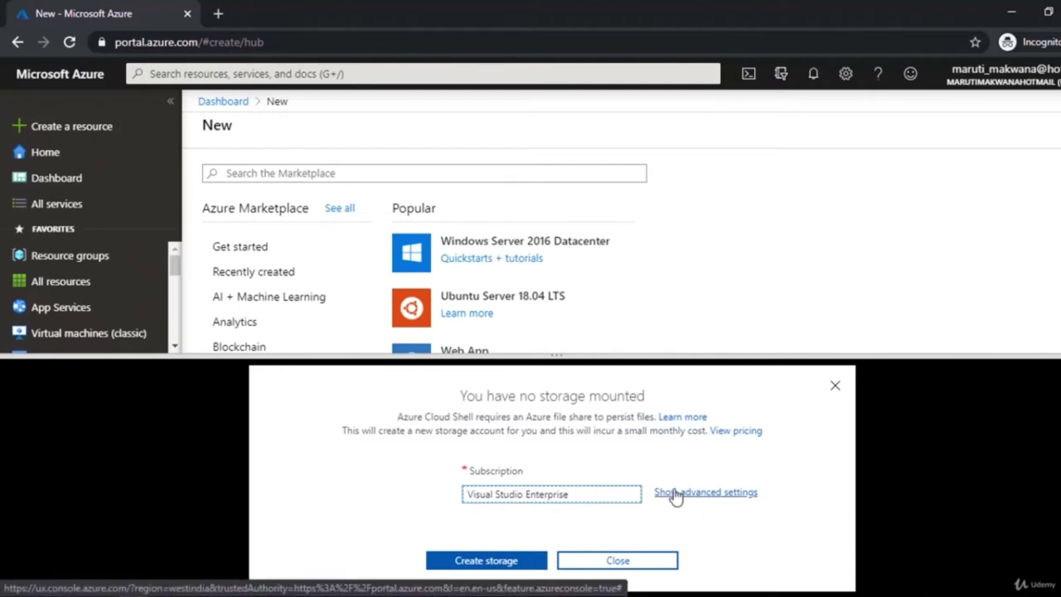
# In advanced settings, enter new resource group mynewshell345, storage account myshell345 and file share myfileshare345.
pyautogui.click(699, 495)
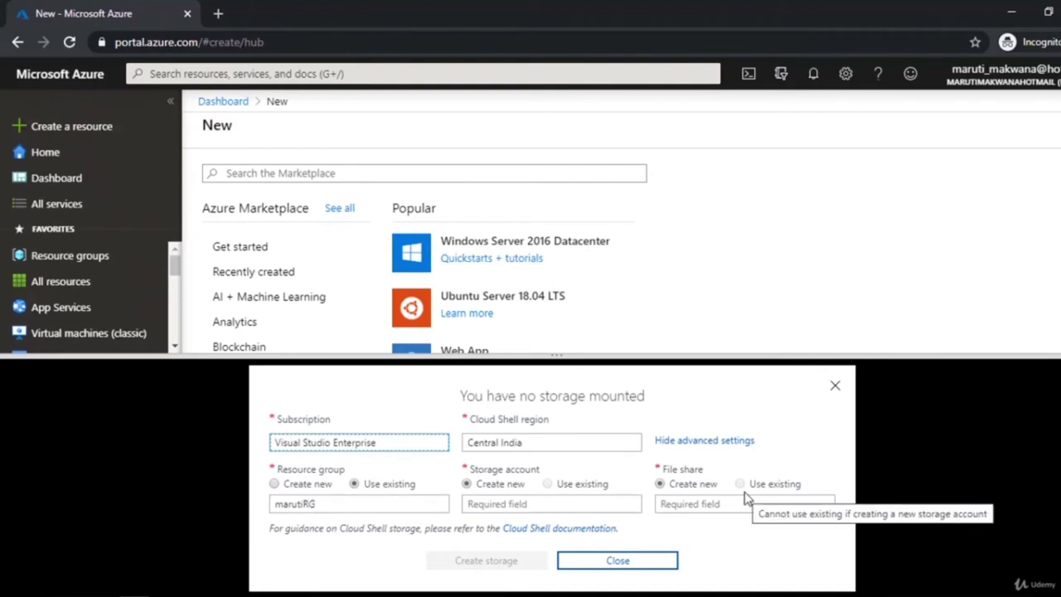
pyautogui.click(274, 483)
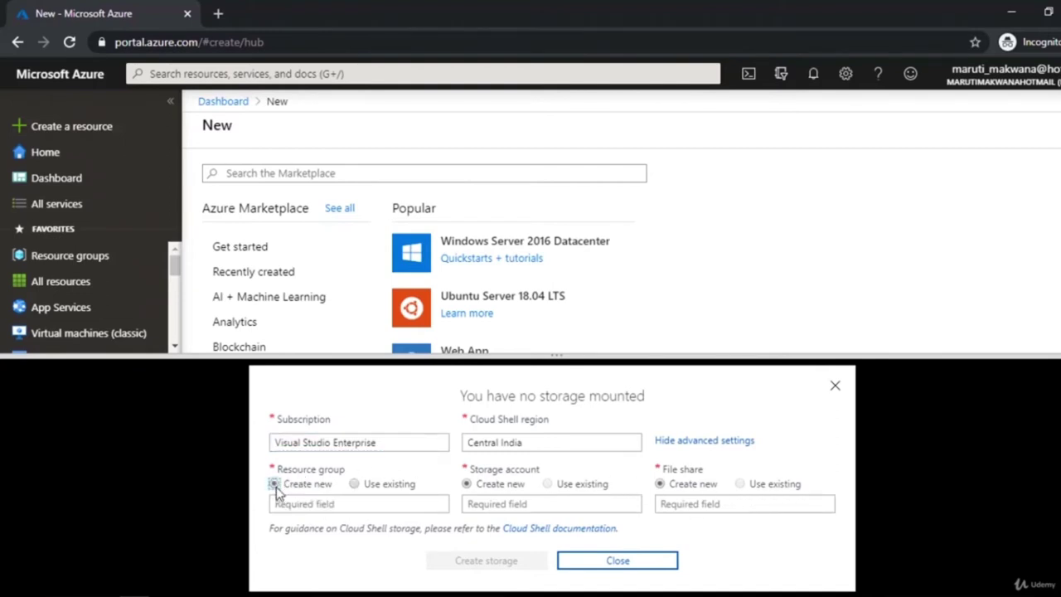
pyautogui.click(322, 502)
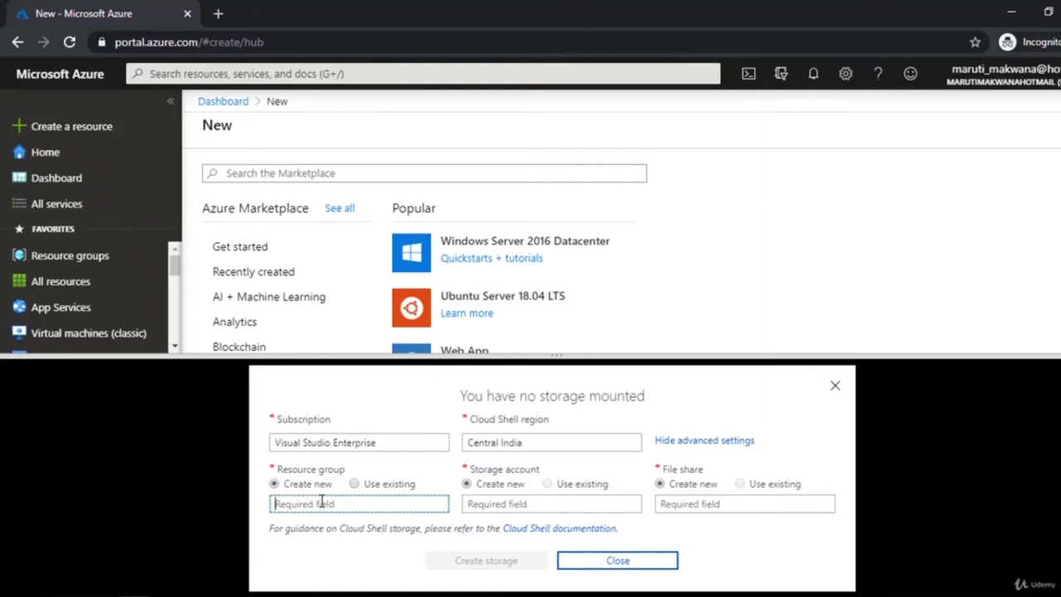
pyautogui.write('mynewshell345')
pyautogui.doubleClick(349, 504)
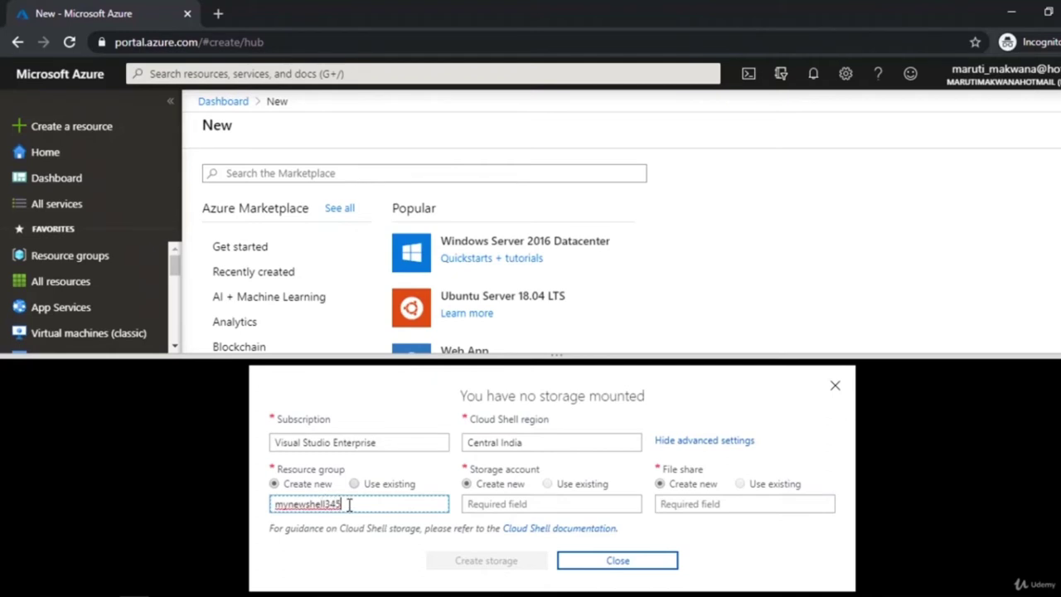
pyautogui.click(523, 501)
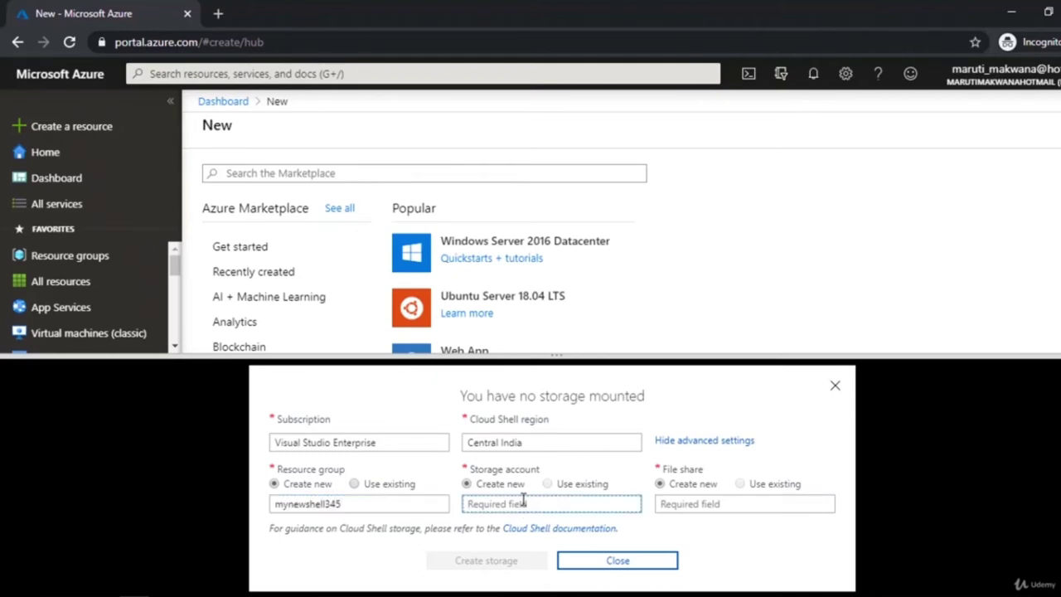
pyautogui.write('shell345')
pyautogui.hotkey('ctrl', 'a')
pyautogui.click(740, 503)
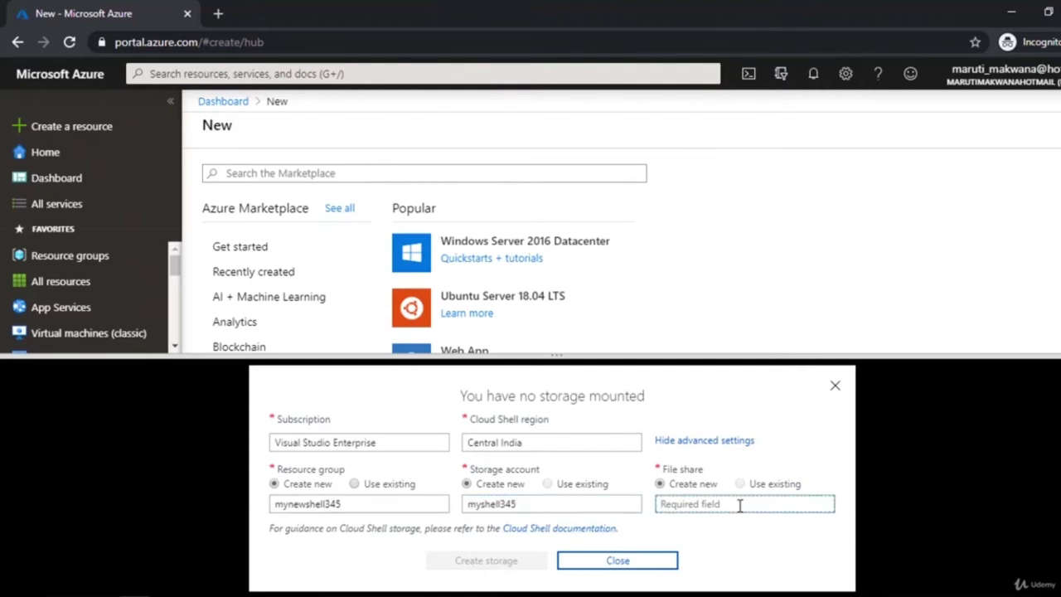
pyautogui.write('myfileshare345')
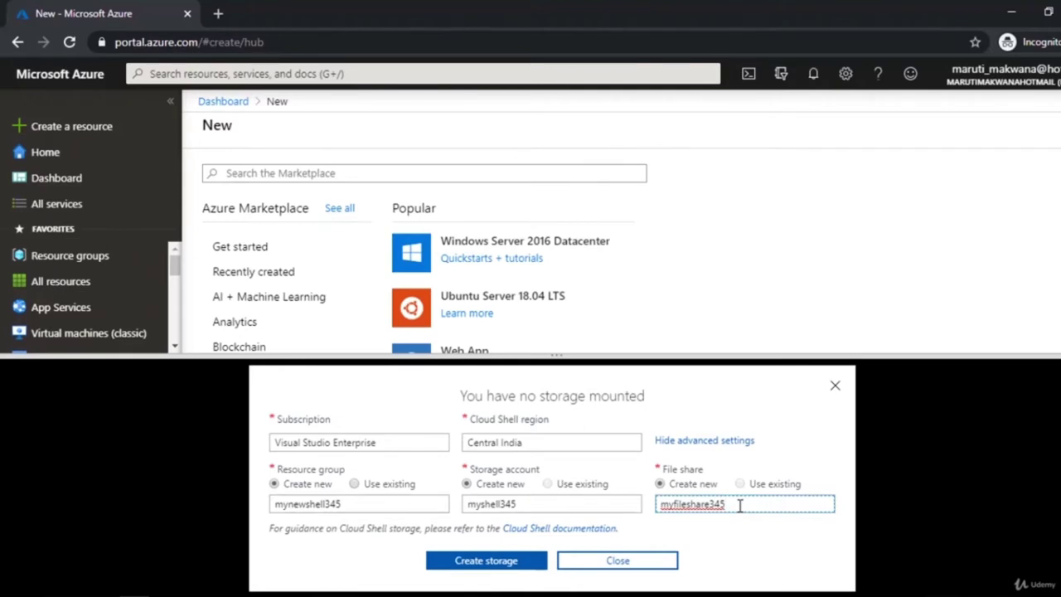
# Create the Cloud Shell storage and wait for the PowerShell session to connect.
pyautogui.click(504, 569)
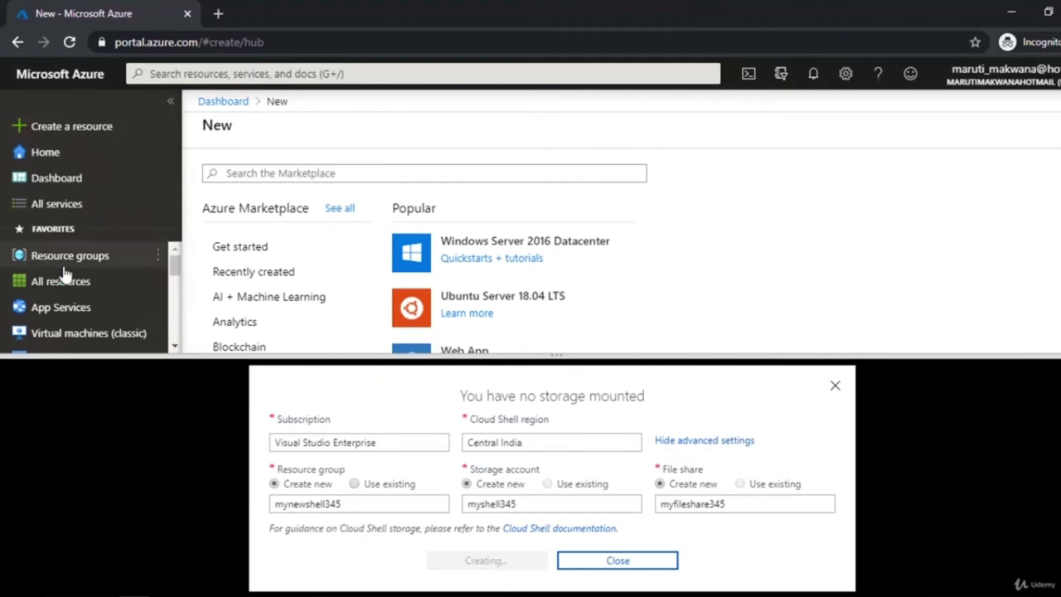
pyautogui.moveTo(101, 267)
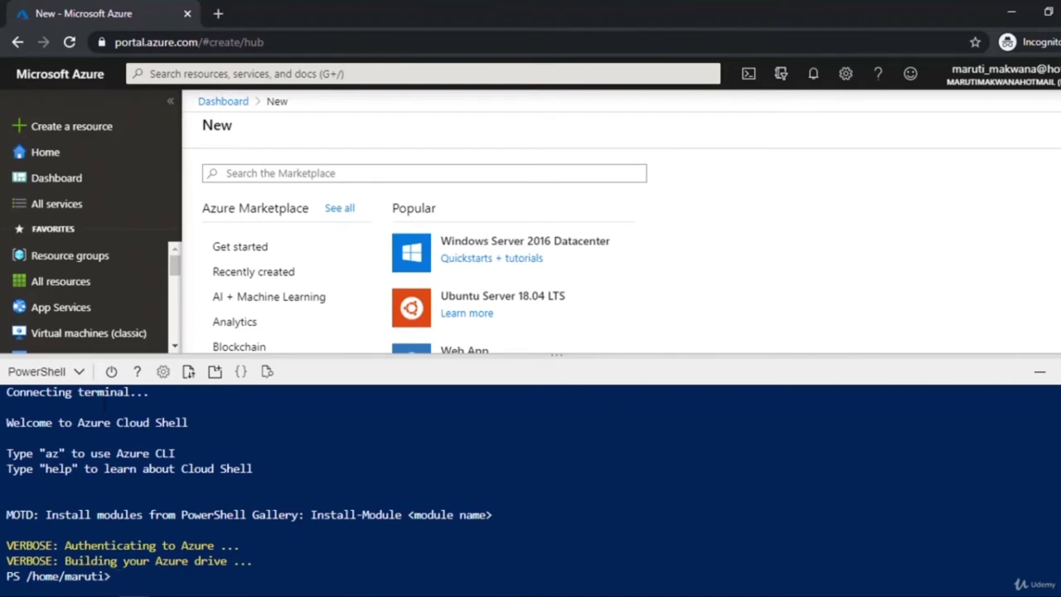
# Change the Cloud Shell environment from PowerShell to Bash and confirm the switch.
pyautogui.click(82, 386)
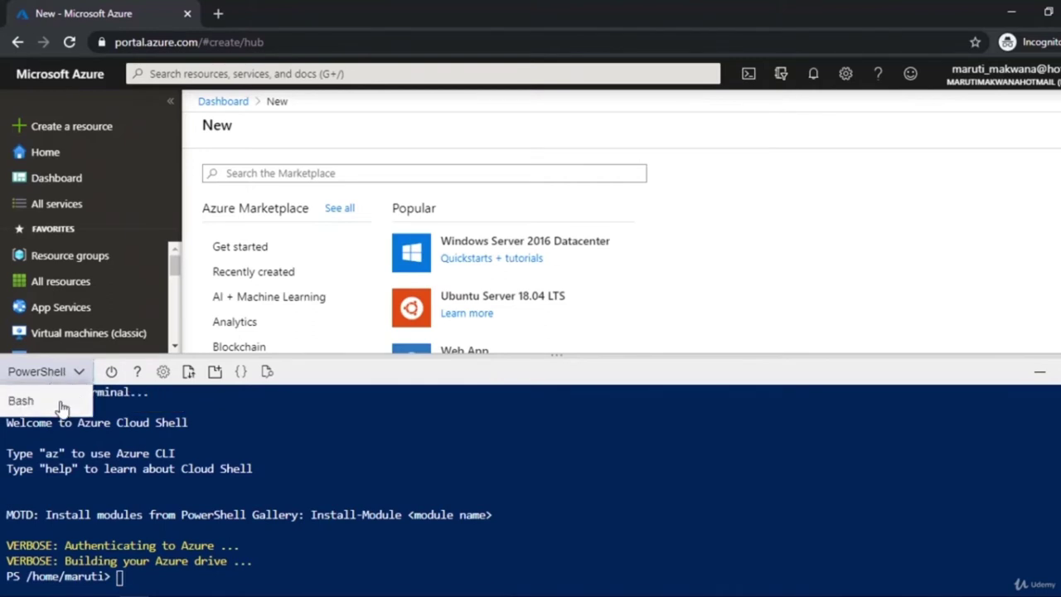
pyautogui.click(60, 407)
pyautogui.click(455, 536)
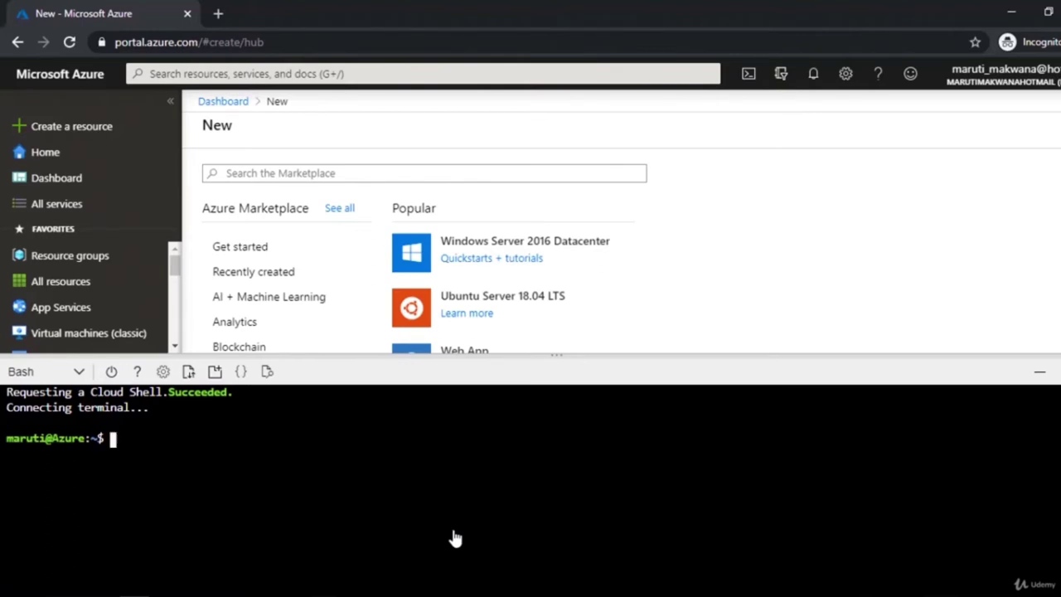
# Switch Cloud Shell back to PowerShell, then close the Cloud Shell pane.
pyautogui.click(78, 372)
pyautogui.click(66, 401)
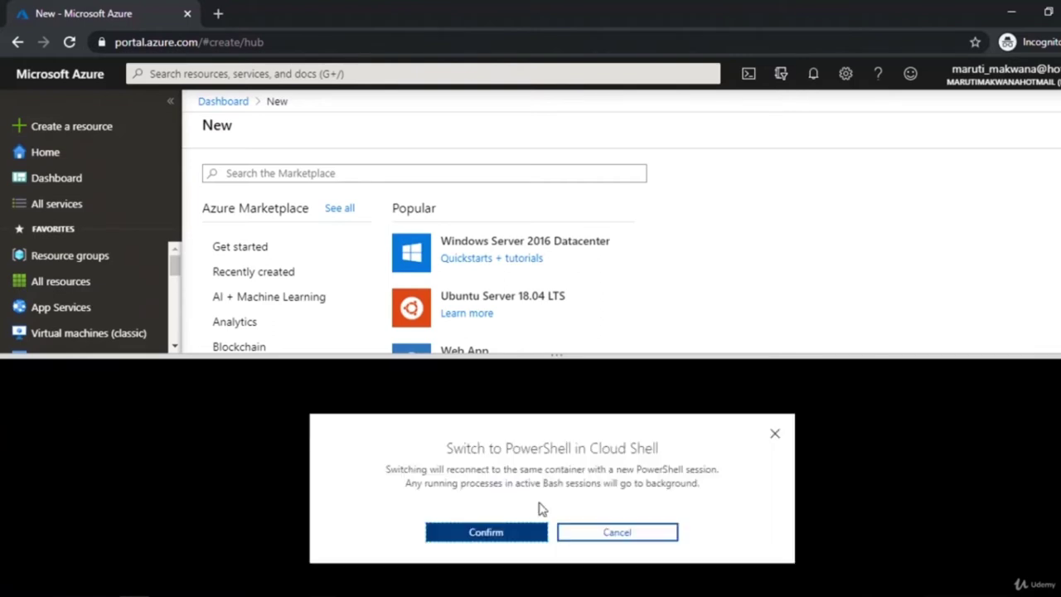
pyautogui.click(516, 537)
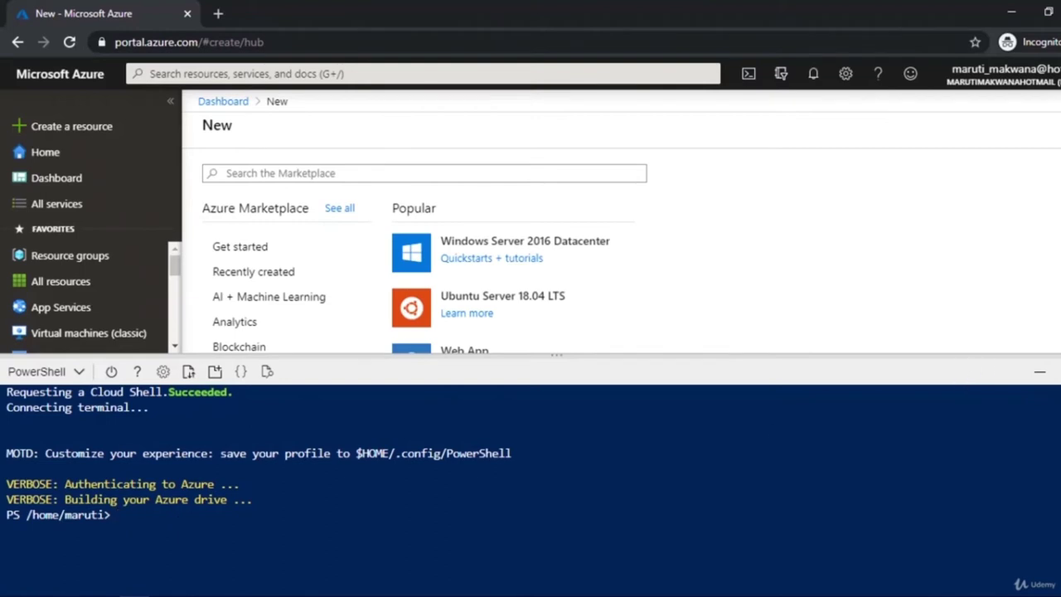
pyautogui.click(1039, 372)
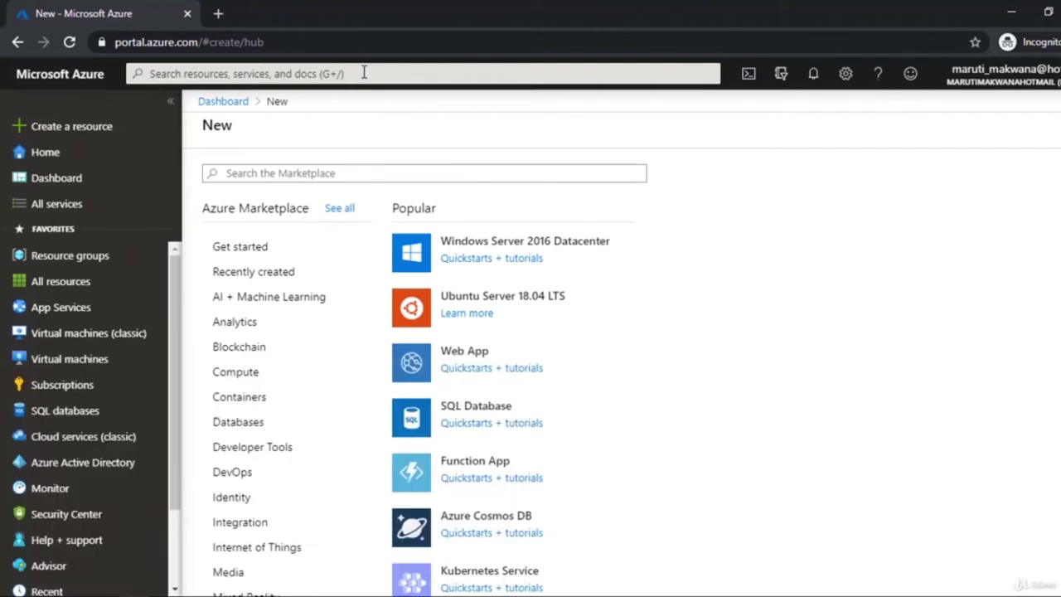
# Open shell.azure.com in a new browser tab and select the Default Directory.
pyautogui.click(218, 13)
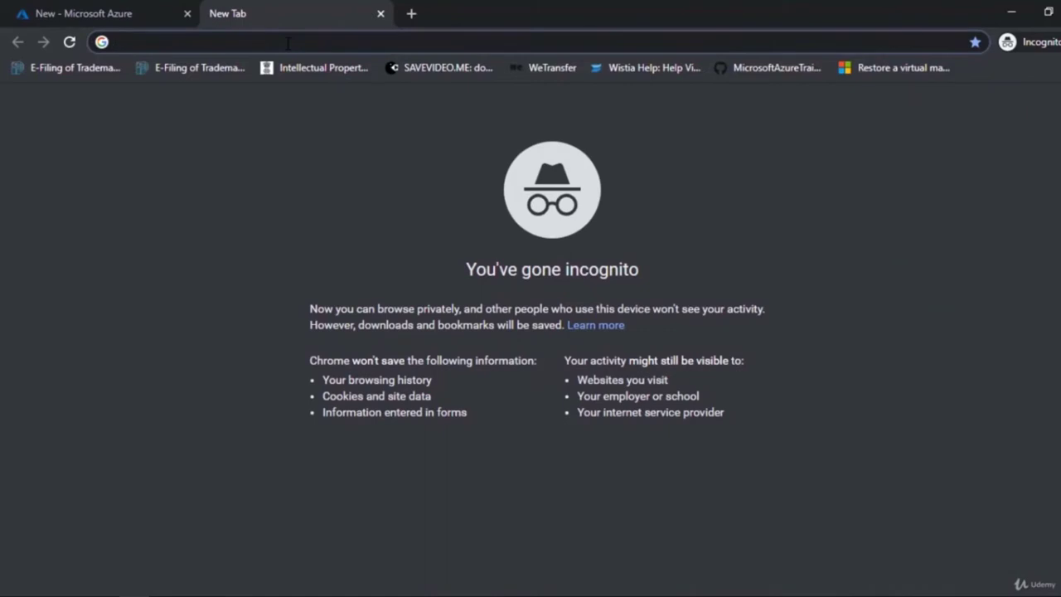
pyautogui.write('shell.a')
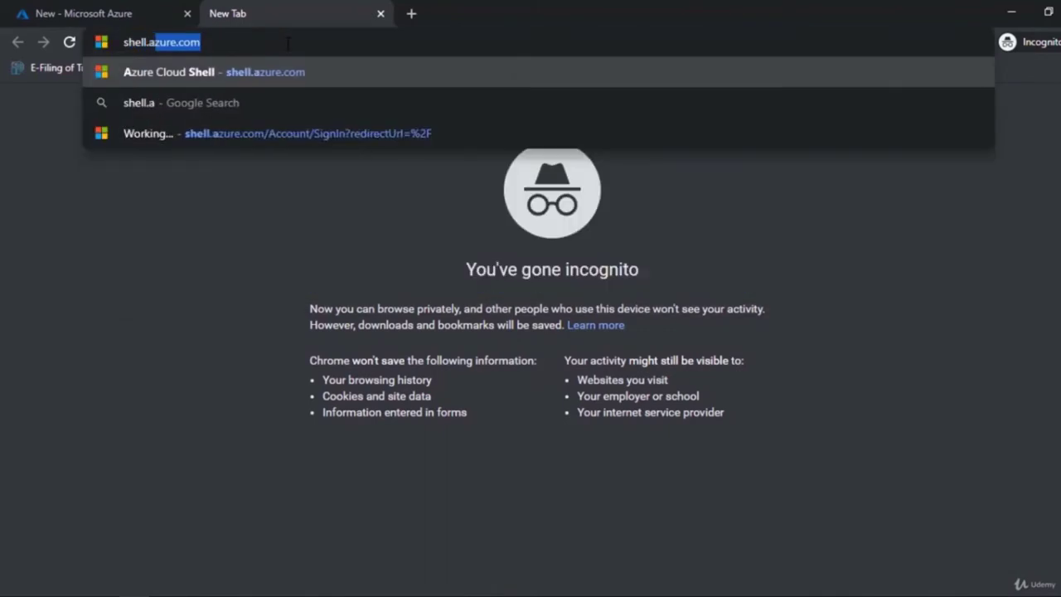
pyautogui.write('zure.com')
pyautogui.press('Return')
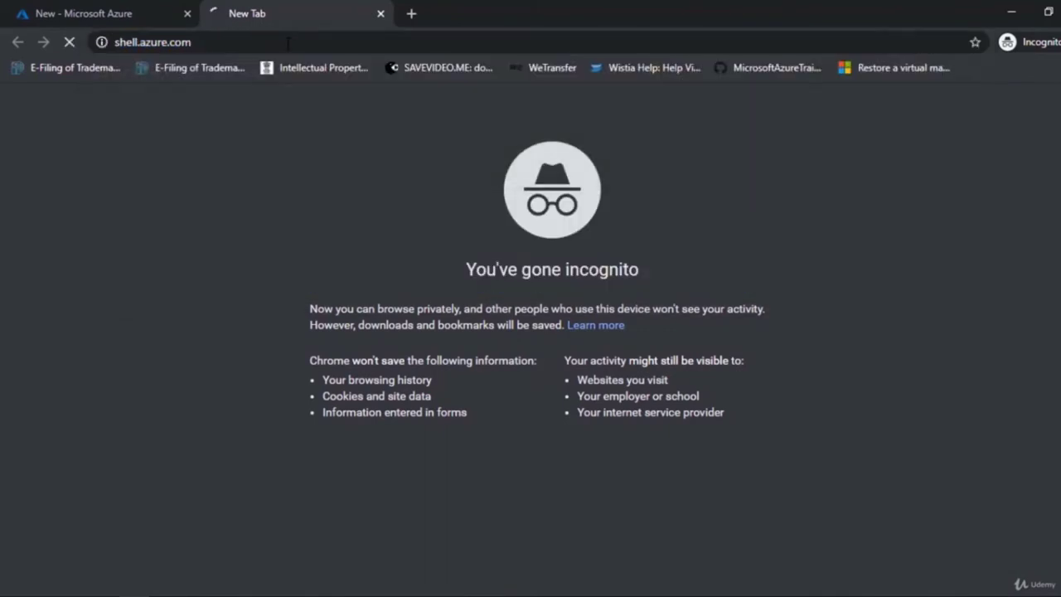
pyautogui.click(109, 21)
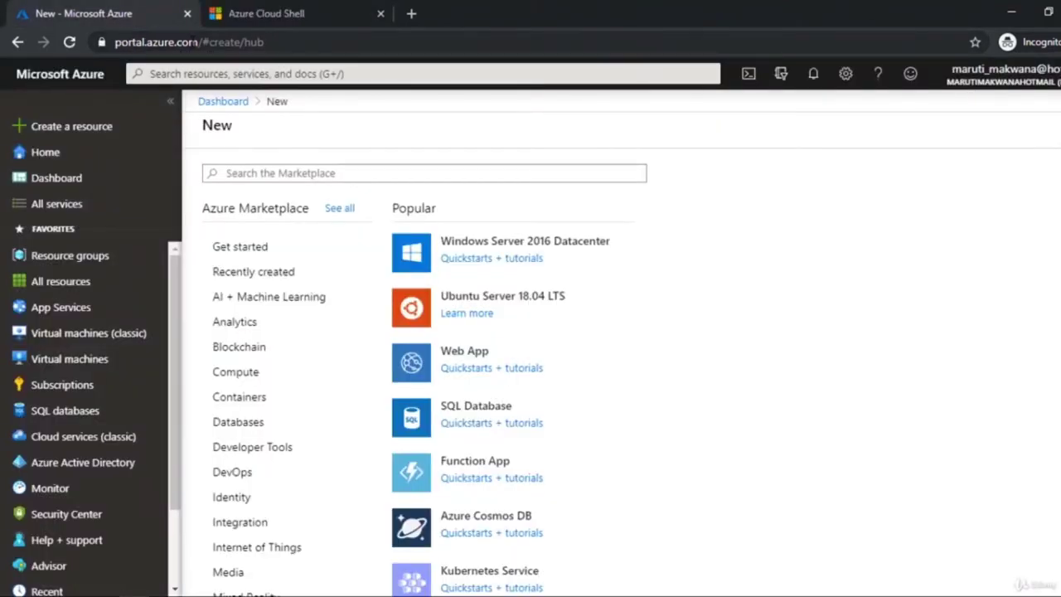
pyautogui.click(292, 16)
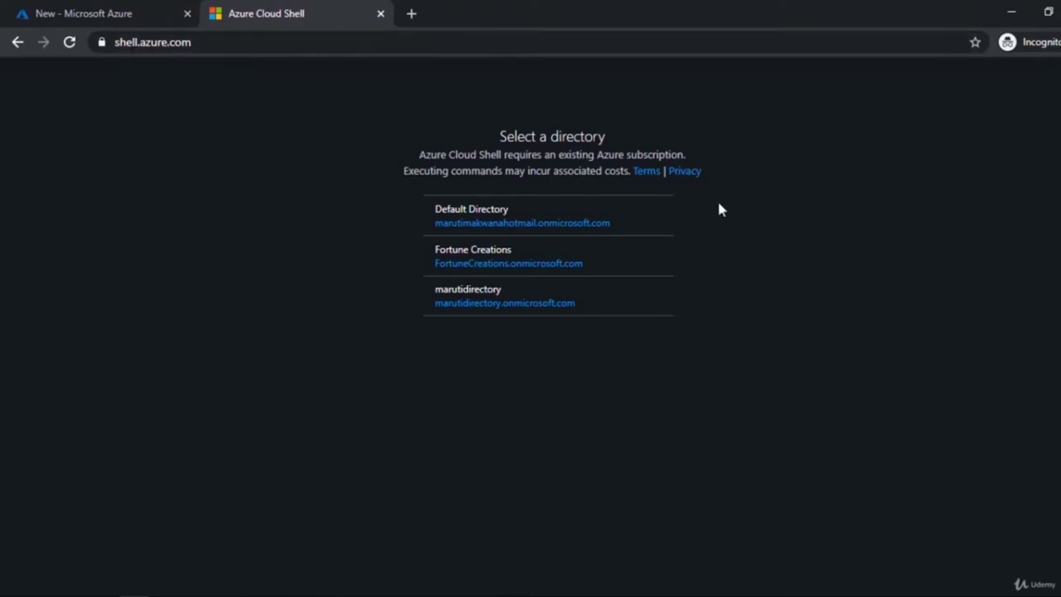
pyautogui.click(580, 220)
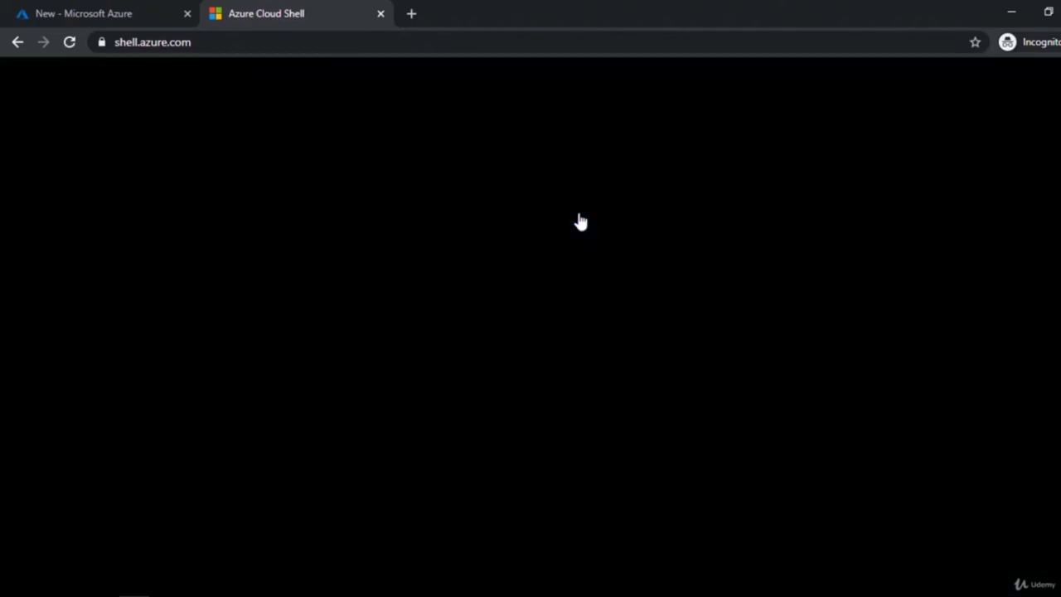
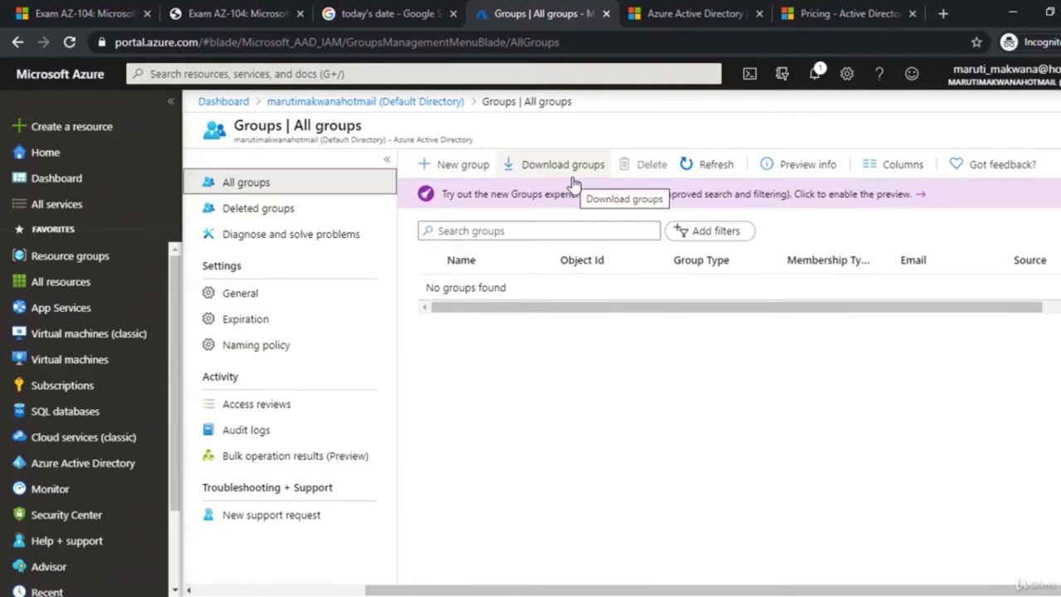
# Go back to the directory's Overview page and scroll through it.
pyautogui.click(364, 101)
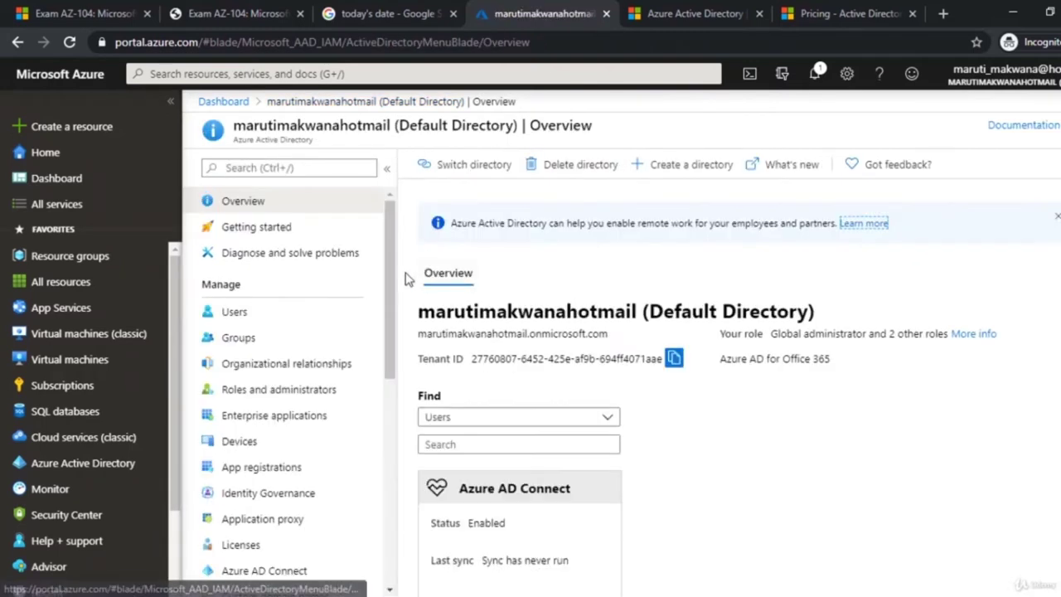
pyautogui.scroll(-1, 390, 285)
pyautogui.scroll(1, 397, 286)
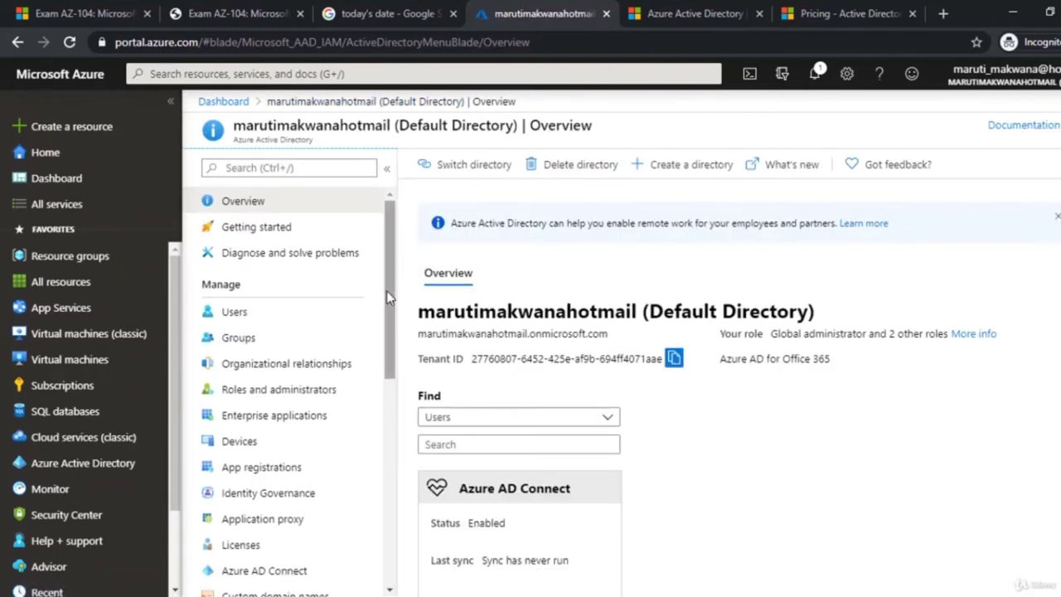
pyautogui.scroll(-2, 386, 290)
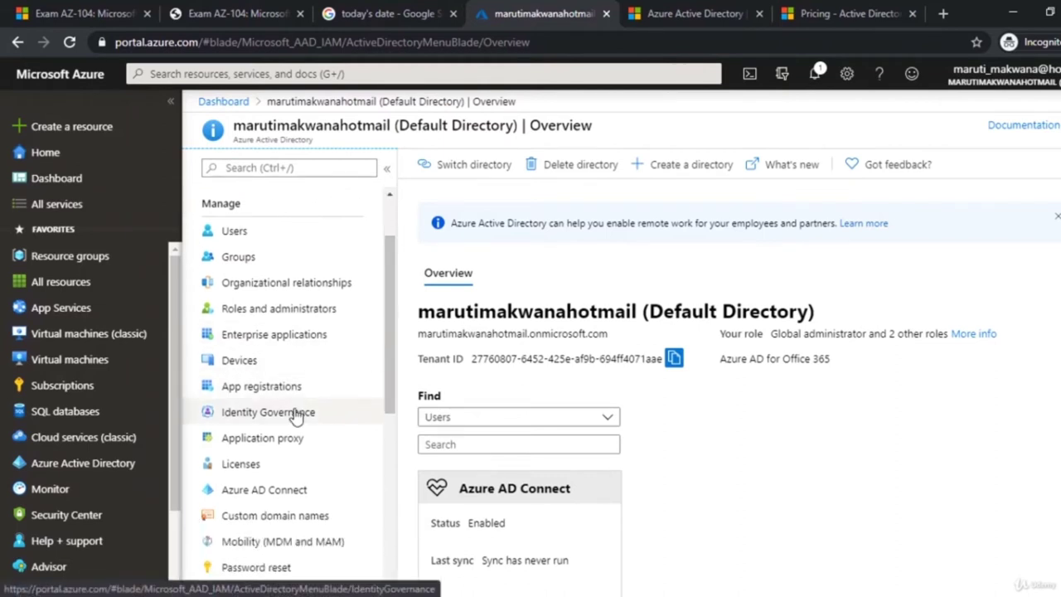
# Review the Identity Governance getting-started page, then return to the directory Overview.
pyautogui.click(296, 412)
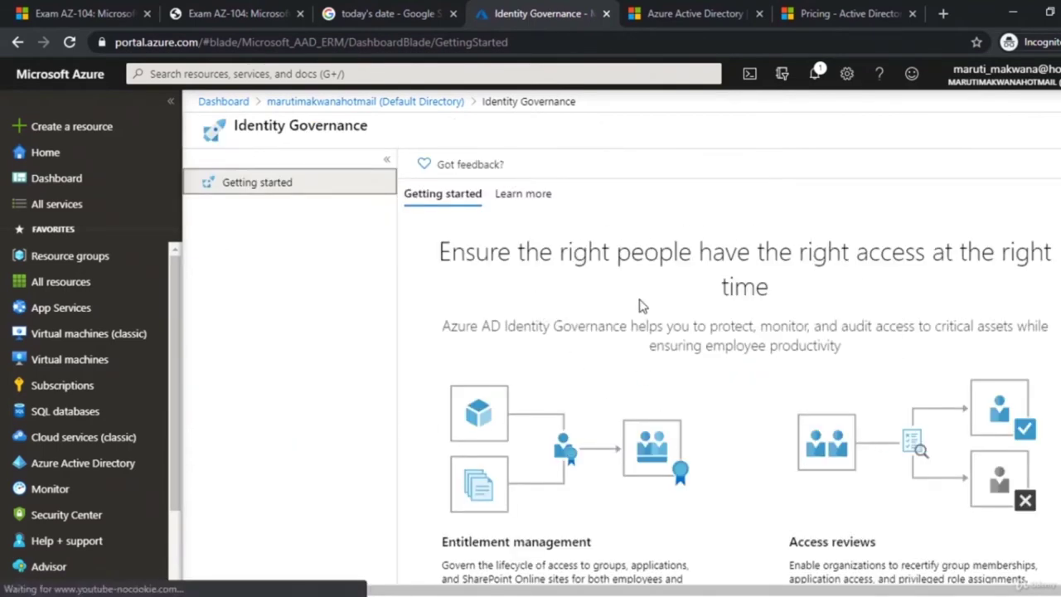
pyautogui.scroll(-3, 726, 421)
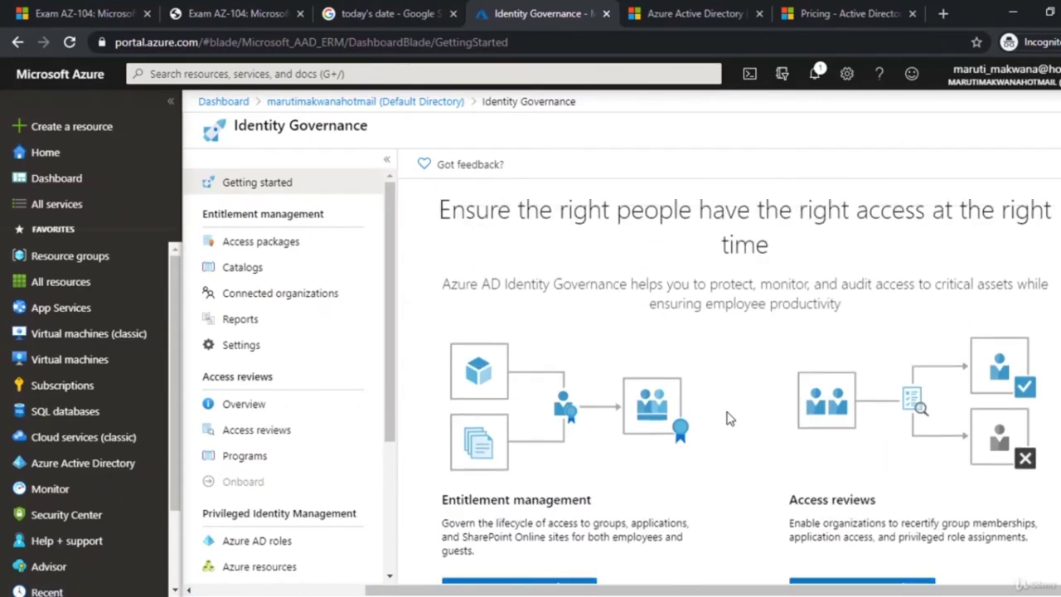
pyautogui.scroll(-3, 726, 419)
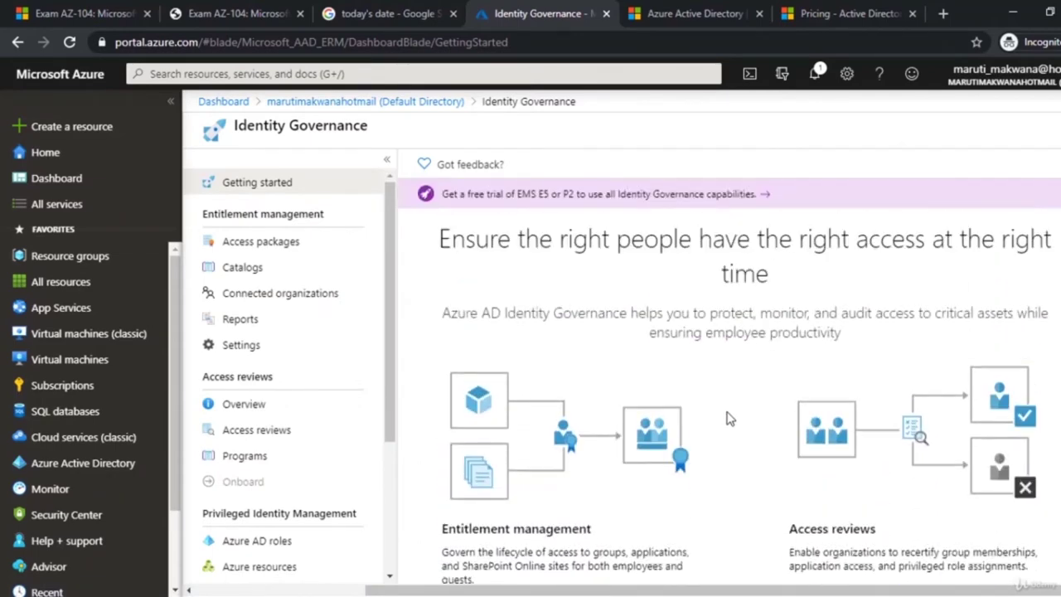
pyautogui.click(429, 102)
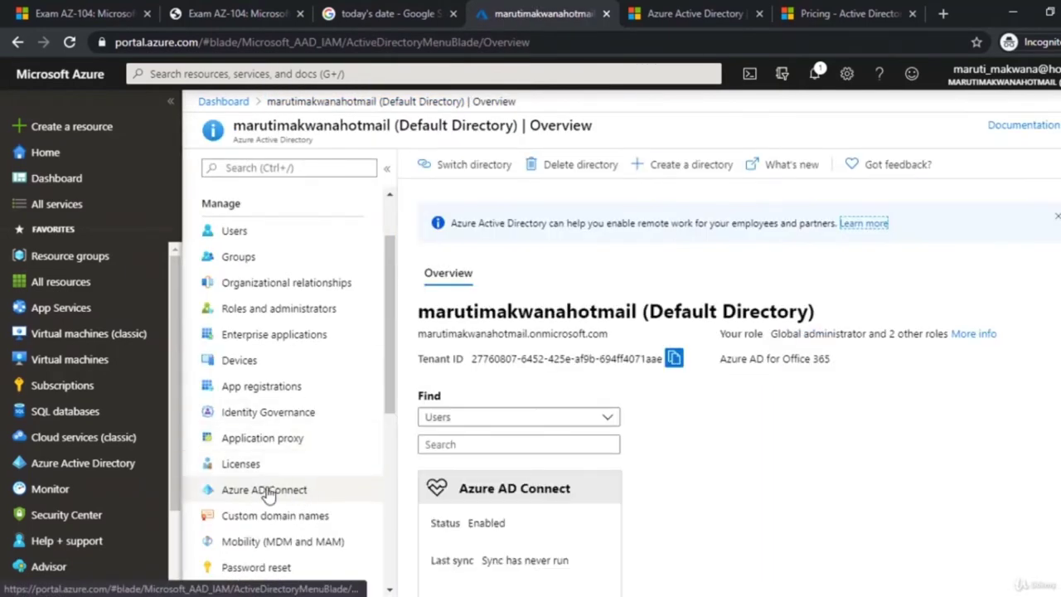
# Open Azure AD Connect and review its never-run sync and disabled sign-in methods.
pyautogui.click(308, 494)
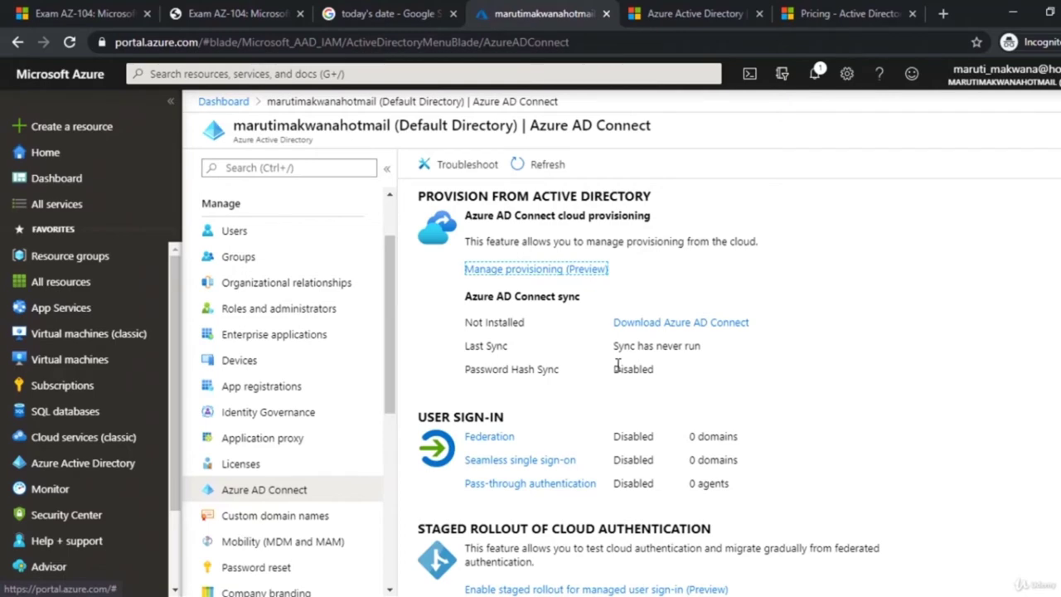
pyautogui.scroll(-3, 616, 366)
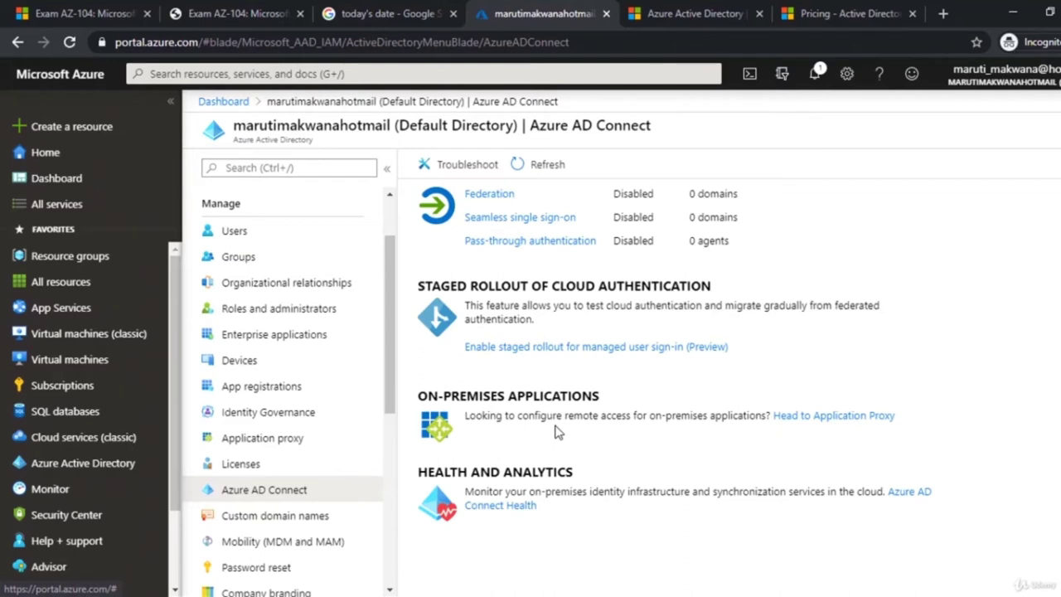
pyautogui.scroll(2, 397, 301)
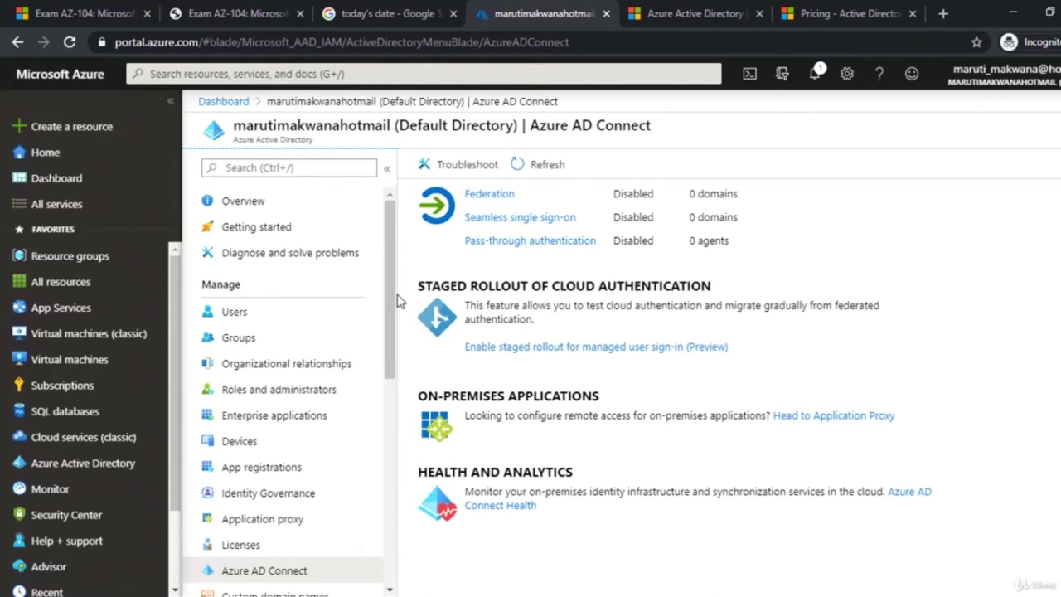
# Compare the Free, Office 365 apps, P1 and P2 pricing tiers, then select the page's URL path.
pyautogui.click(820, 15)
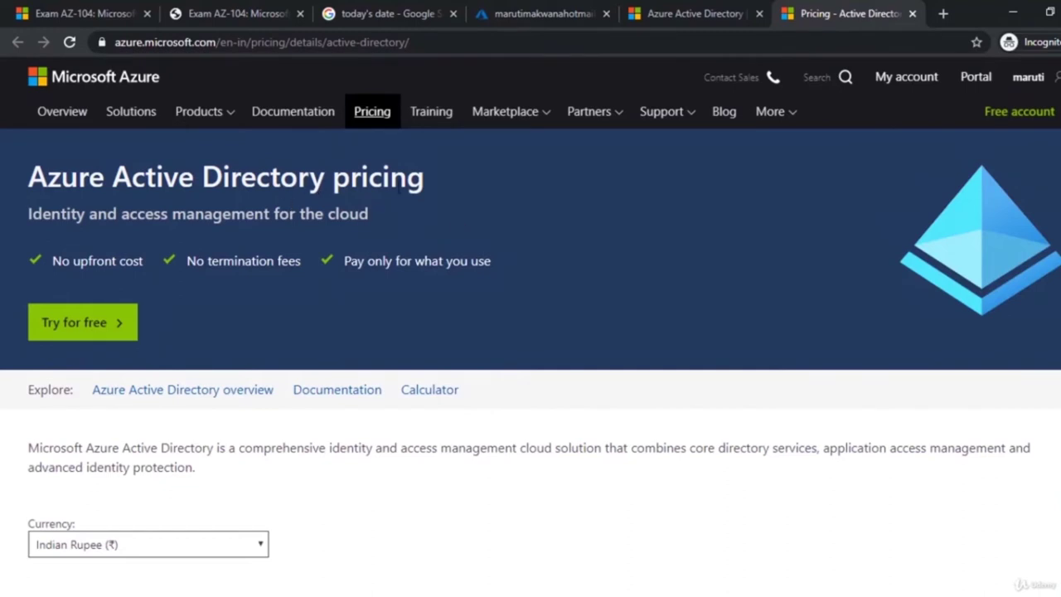
pyautogui.scroll(-5, 521, 426)
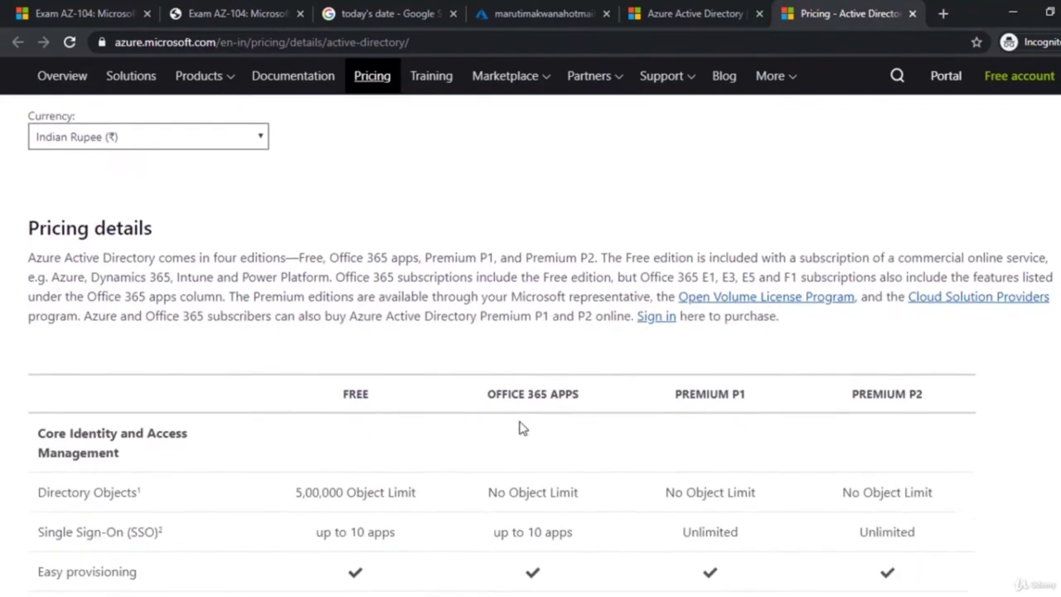
pyautogui.scroll(-3, 522, 426)
pyautogui.scroll(-1, 517, 420)
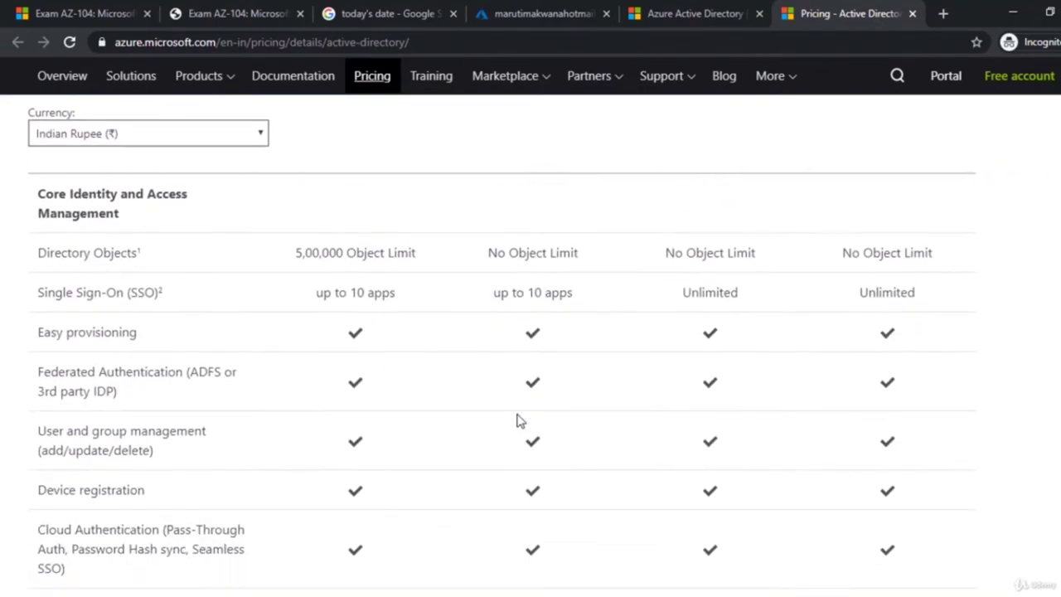
pyautogui.scroll(1, 517, 420)
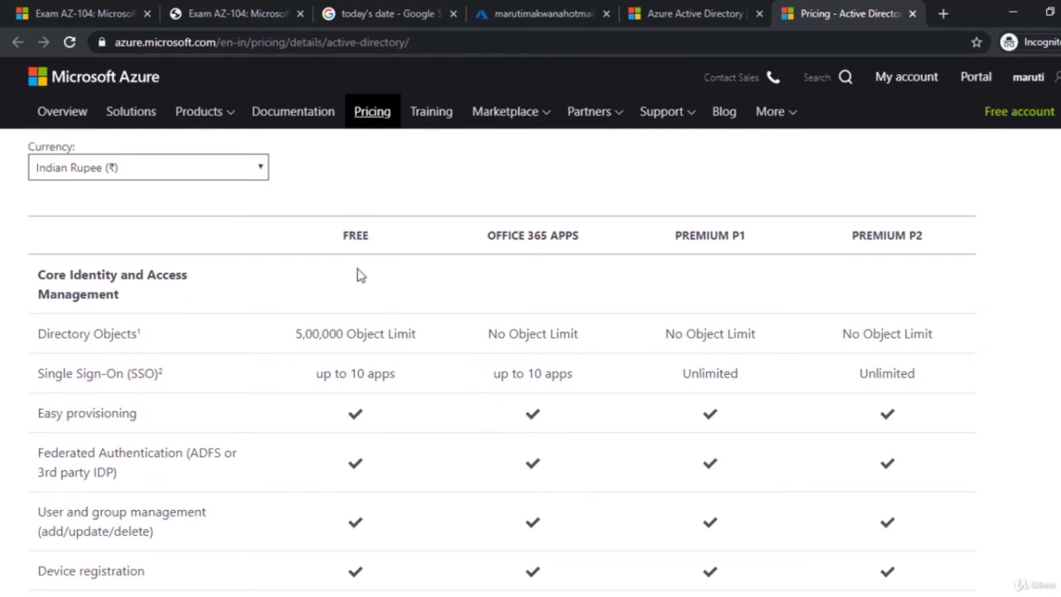
pyautogui.scroll(-2, 299, 462)
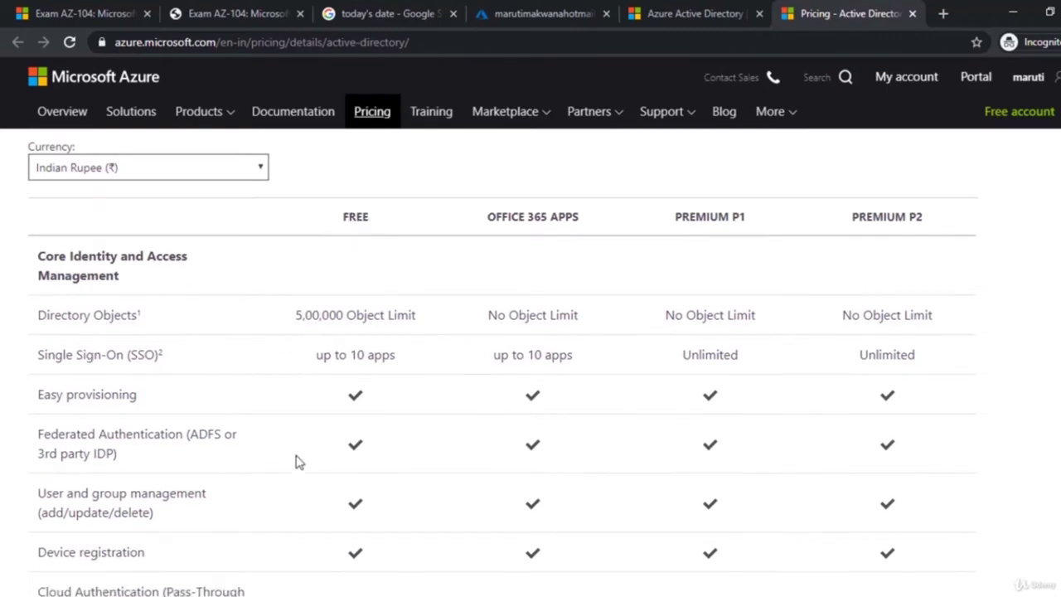
pyautogui.scroll(-4, 298, 456)
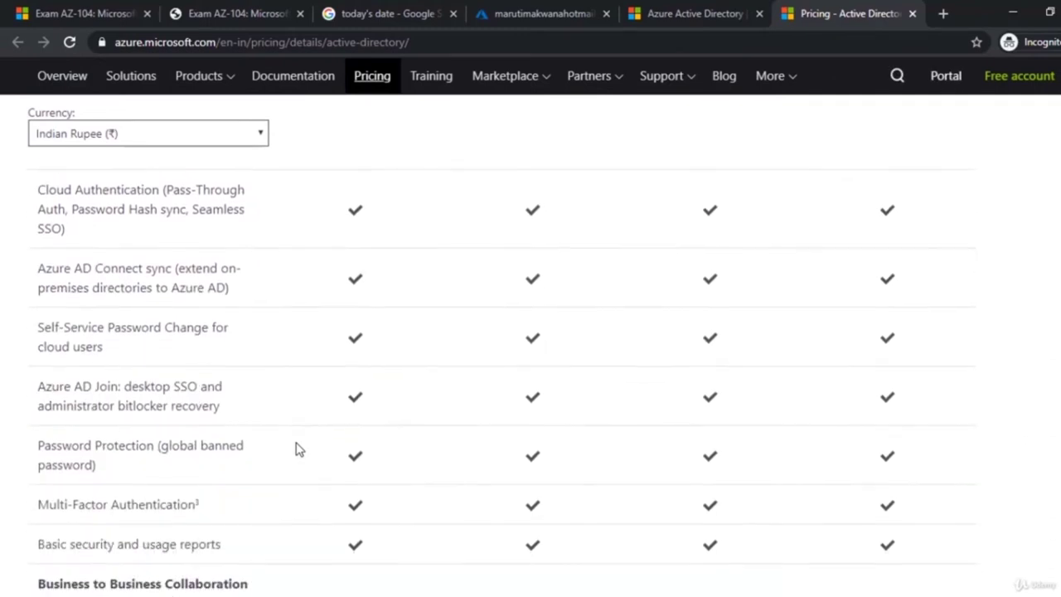
pyautogui.scroll(-4, 298, 448)
pyautogui.scroll(4, 299, 448)
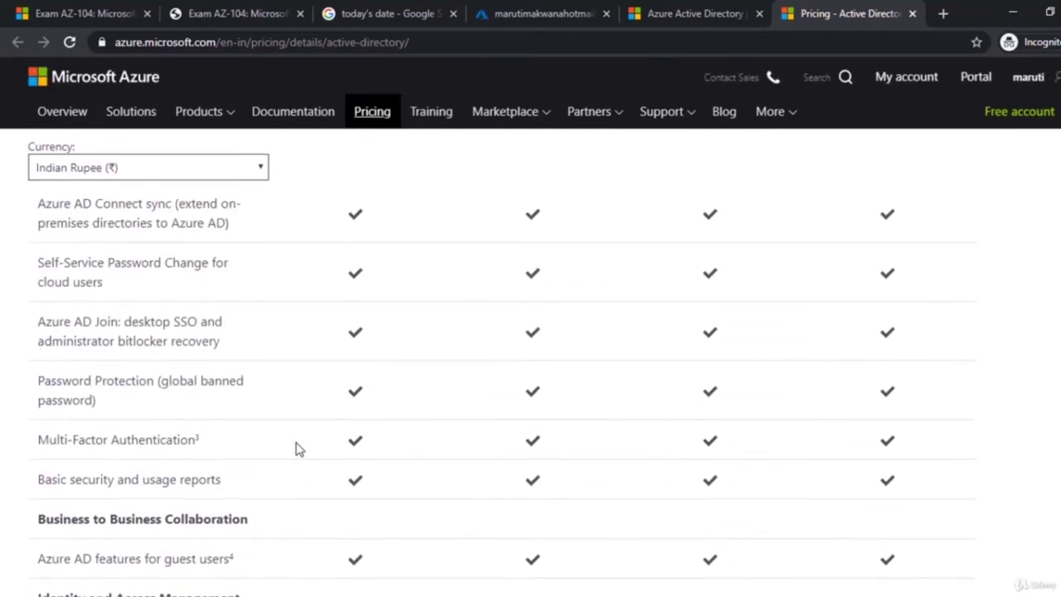
pyautogui.scroll(9, 299, 448)
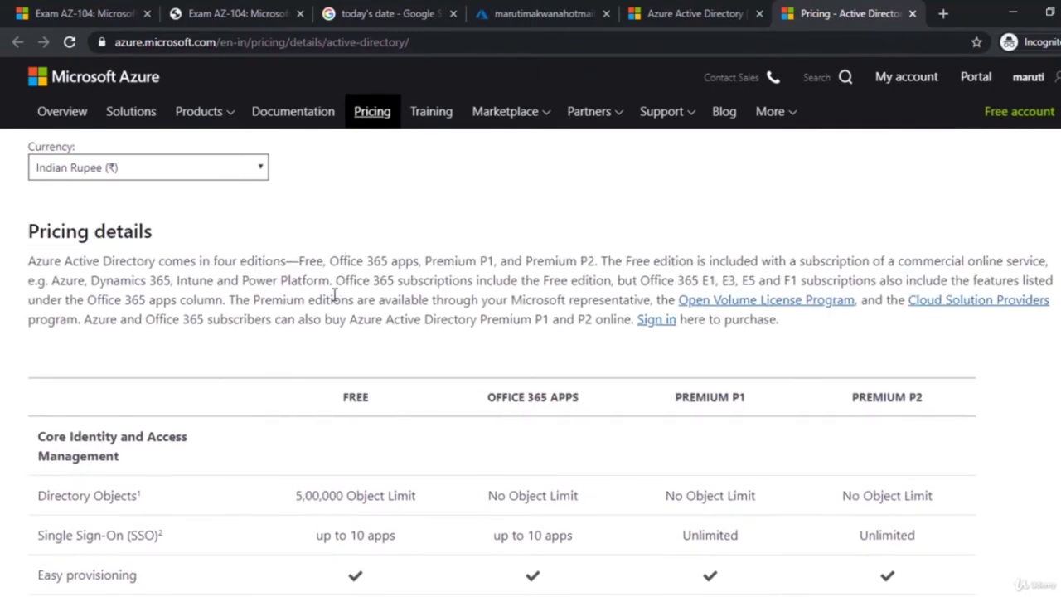
pyautogui.scroll(-1, 566, 452)
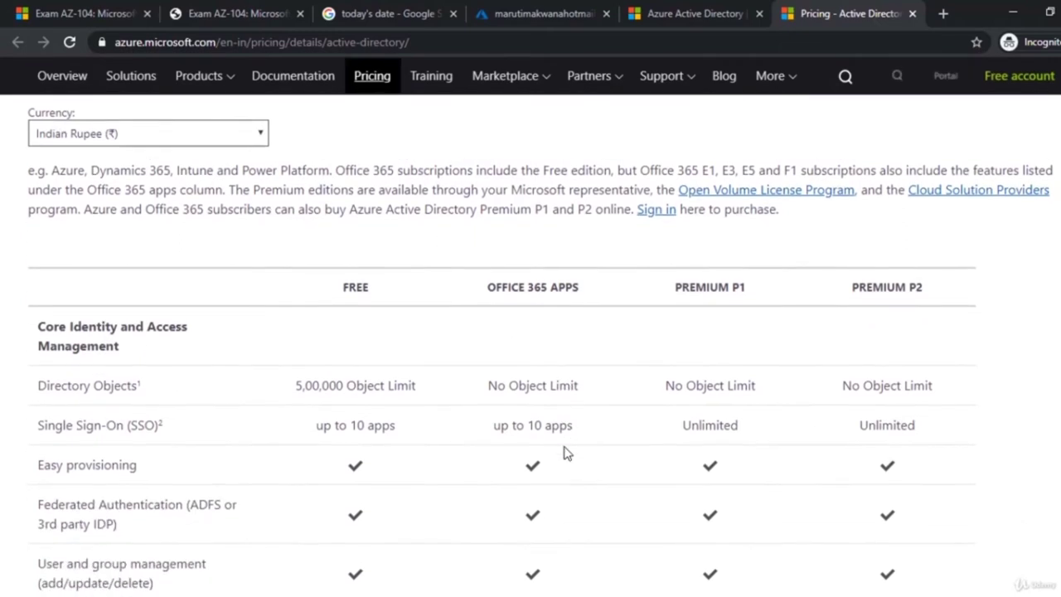
pyautogui.scroll(-1, 566, 452)
pyautogui.scroll(1, 563, 450)
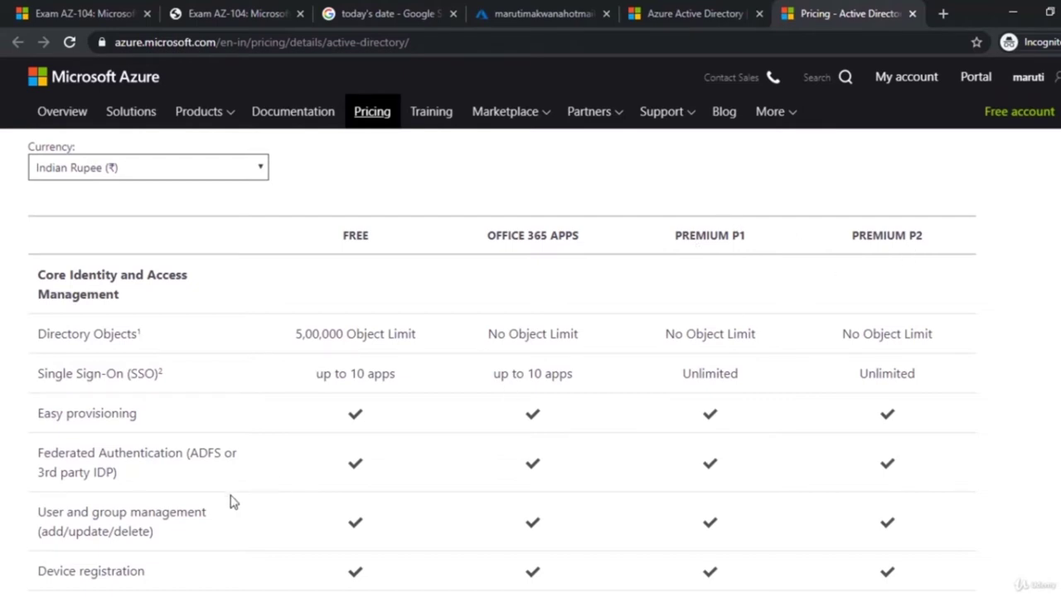
pyautogui.scroll(-3, 232, 502)
pyautogui.scroll(-8, 232, 501)
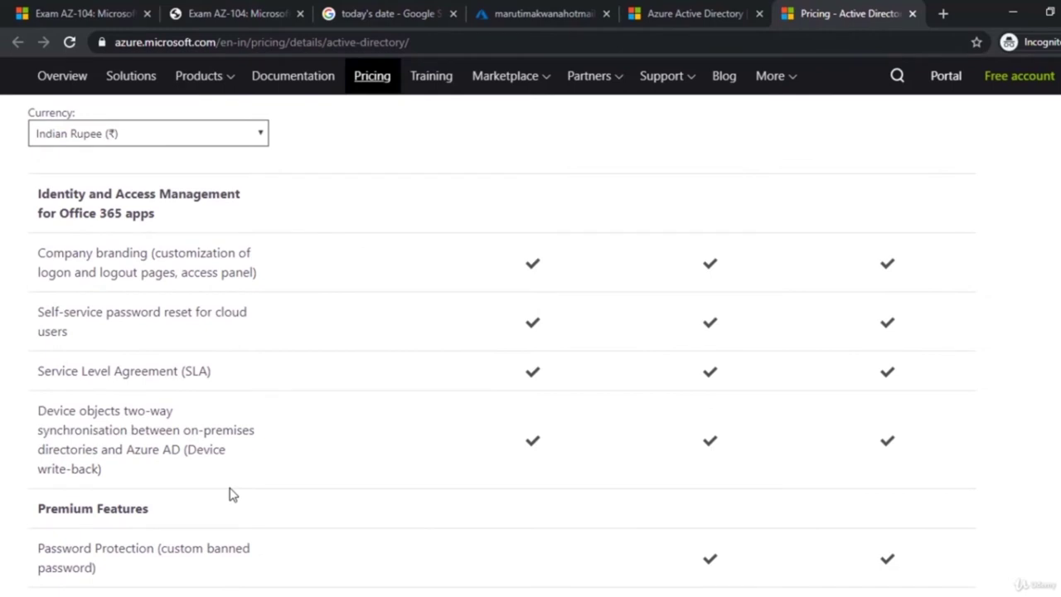
pyautogui.scroll(-4, 232, 495)
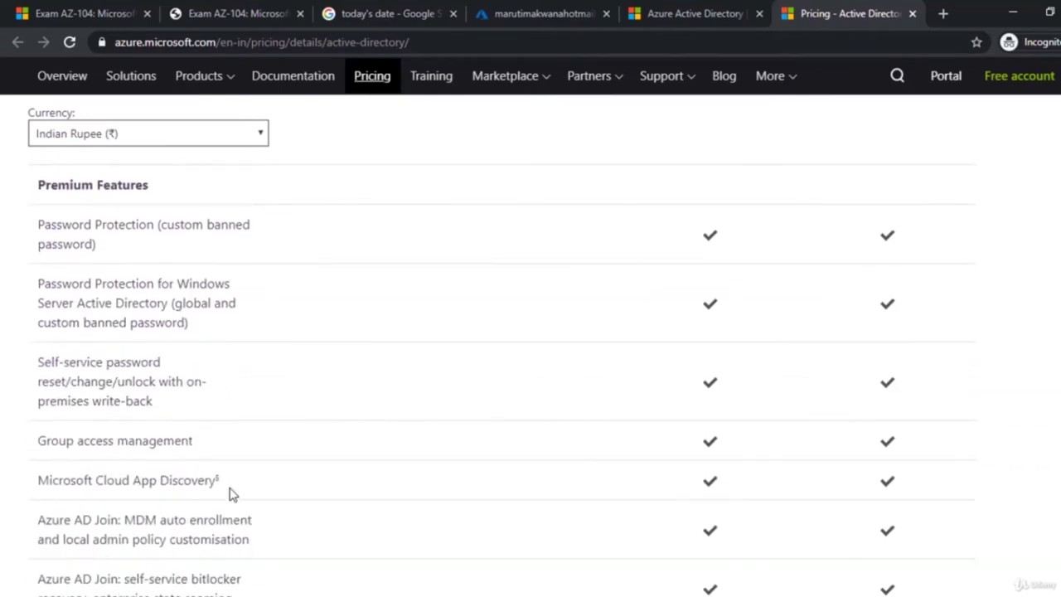
pyautogui.scroll(-1, 230, 495)
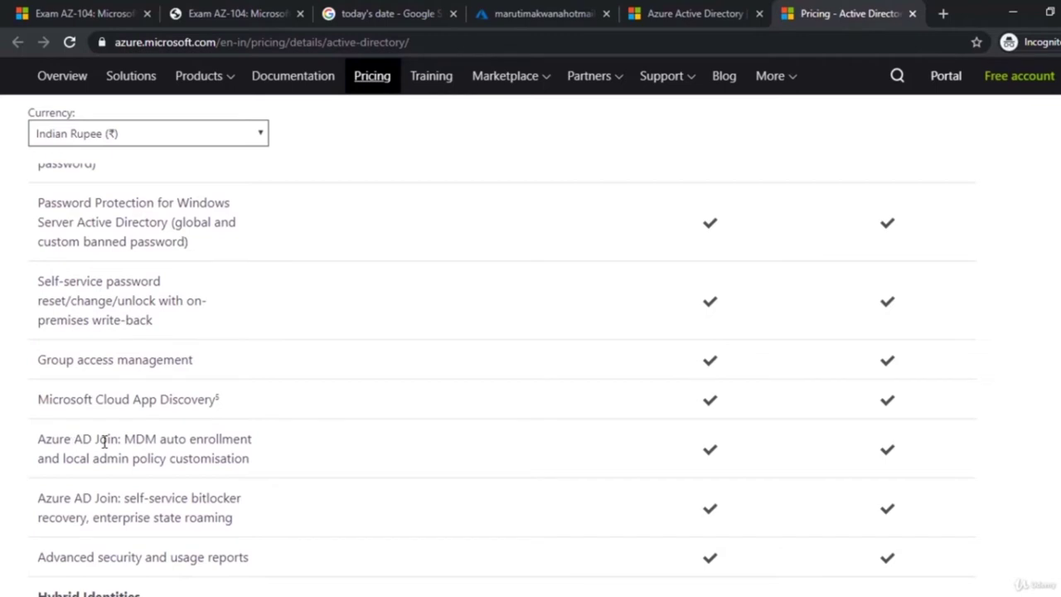
pyautogui.scroll(-3, 104, 442)
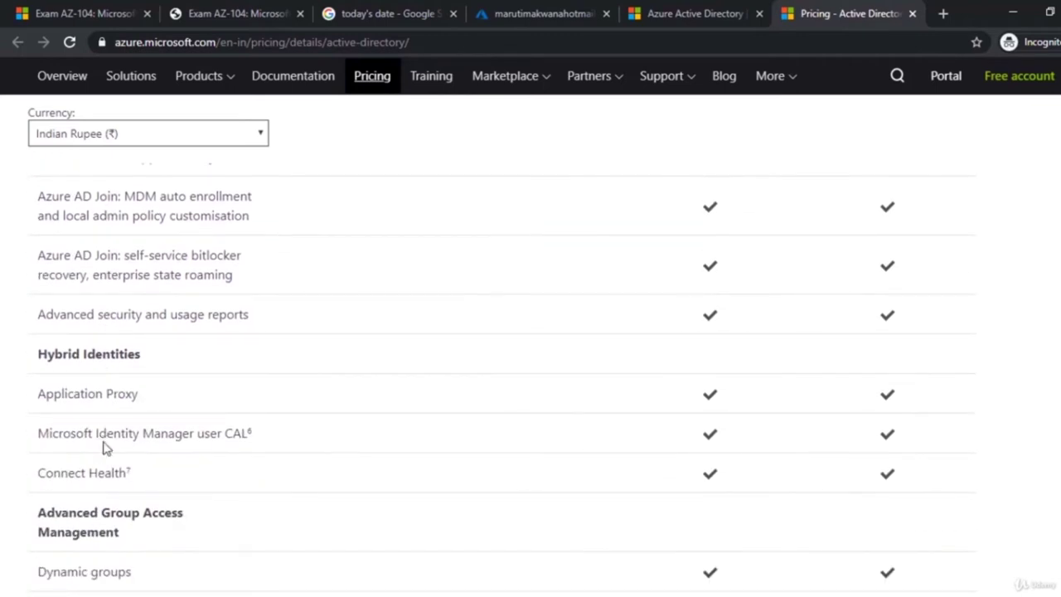
pyautogui.scroll(-3, 103, 442)
pyautogui.scroll(-3, 104, 441)
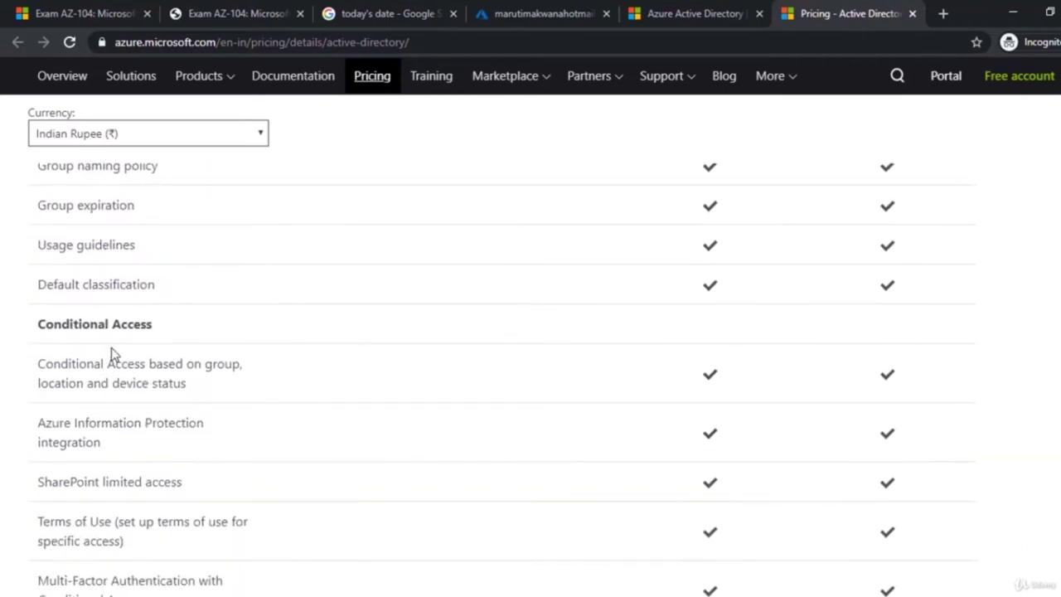
pyautogui.scroll(-2, 191, 373)
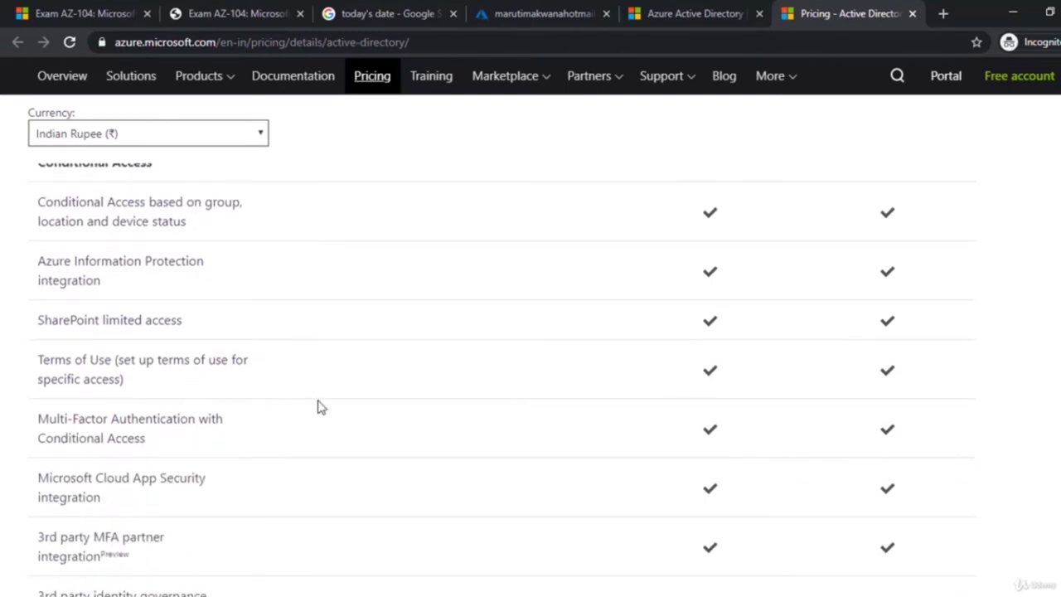
pyautogui.scroll(4, 319, 406)
pyautogui.scroll(2, 323, 408)
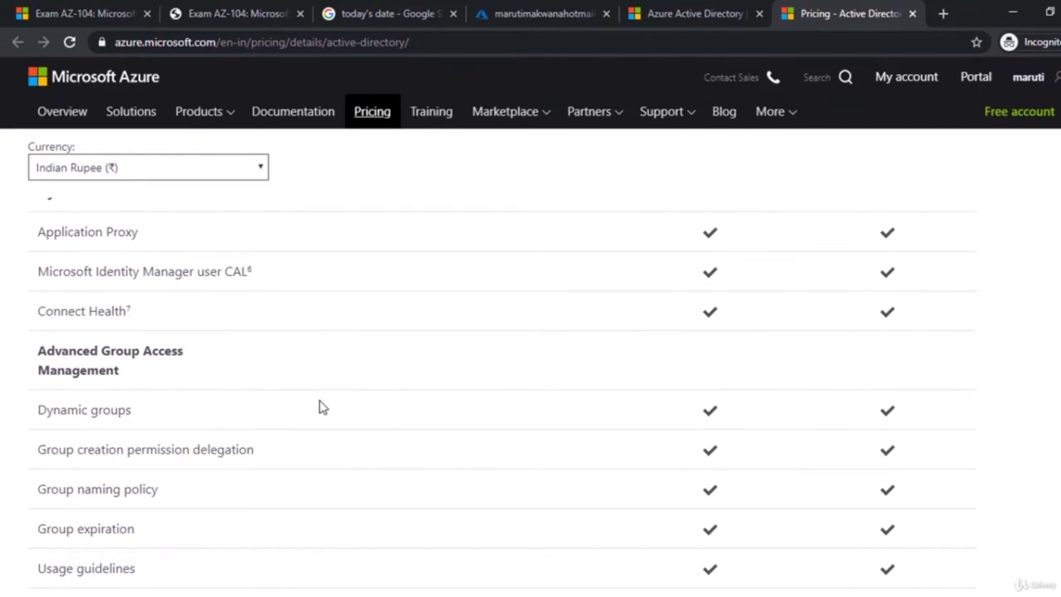
pyautogui.scroll(2, 322, 408)
pyautogui.scroll(15, 322, 407)
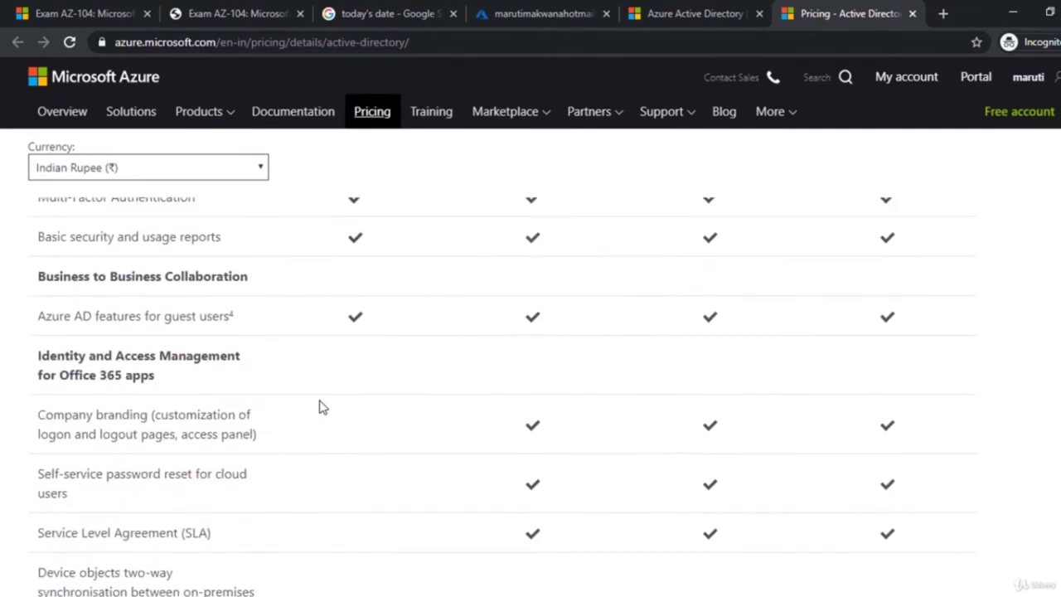
pyautogui.scroll(4, 322, 407)
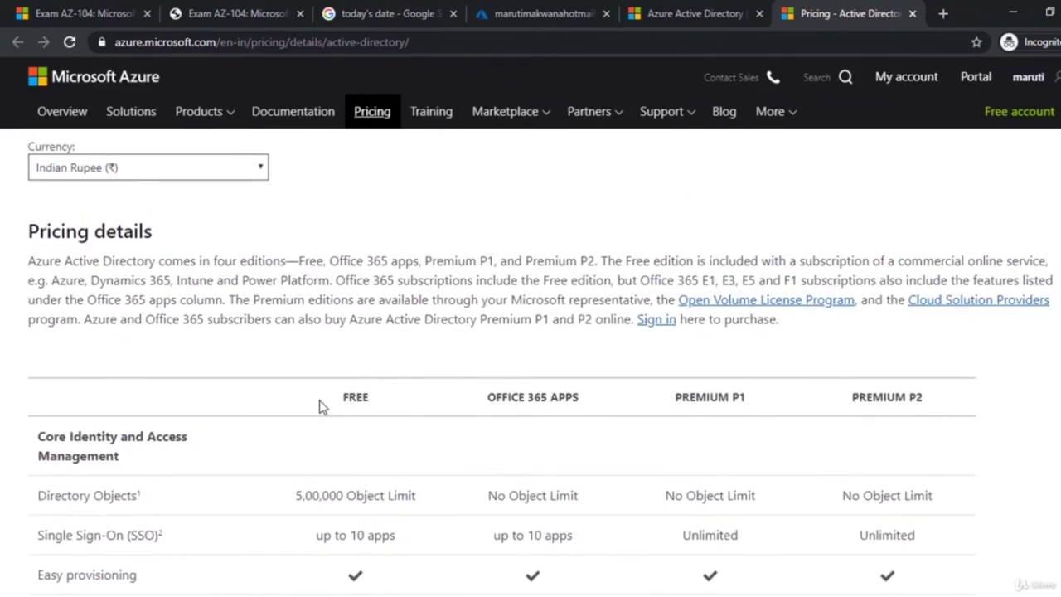
pyautogui.scroll(-3, 323, 407)
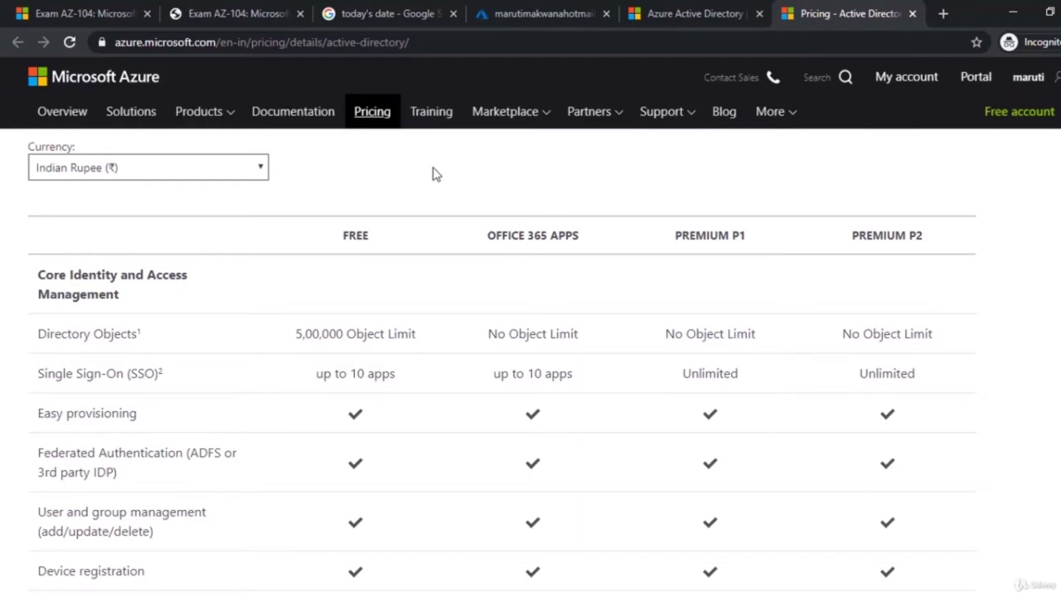
pyautogui.moveTo(220, 41); pyautogui.dragTo(435, 53)
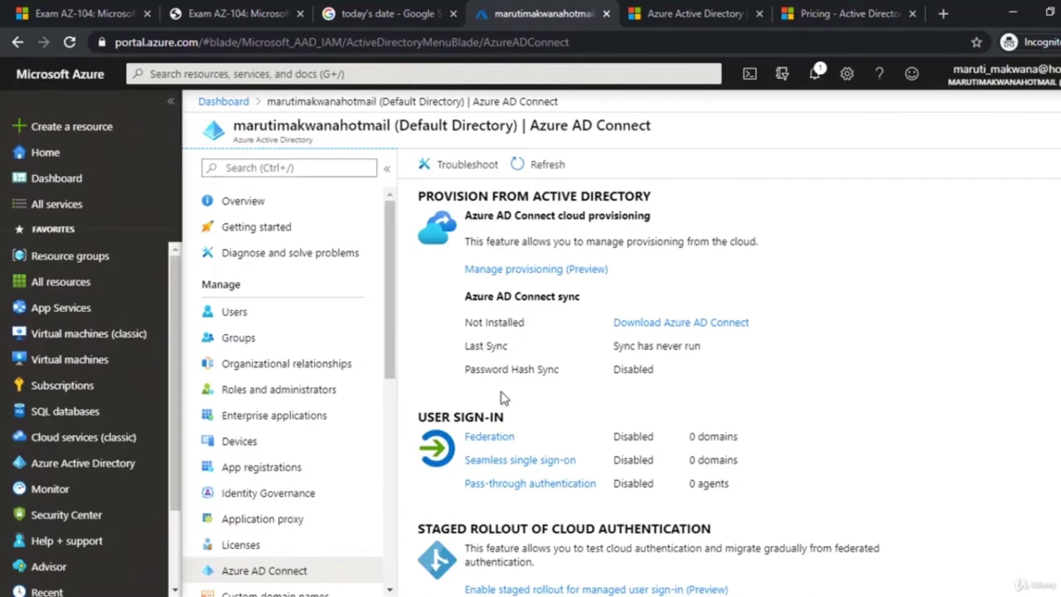
# Open the Fortune Creations directory Overview and scroll through its details.
pyautogui.scroll(-3, 493, 406)
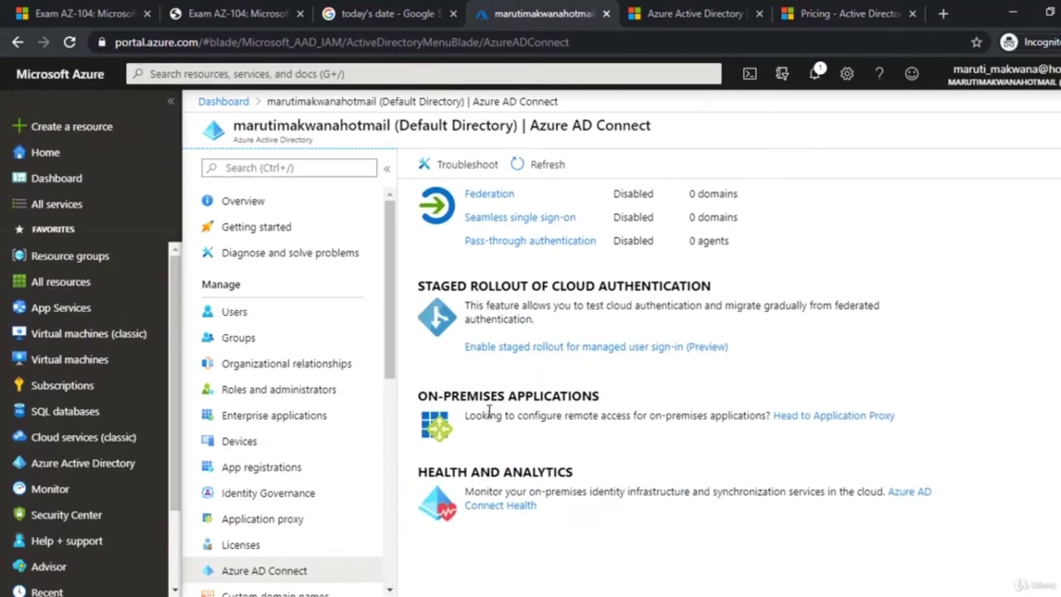
pyautogui.click(280, 207)
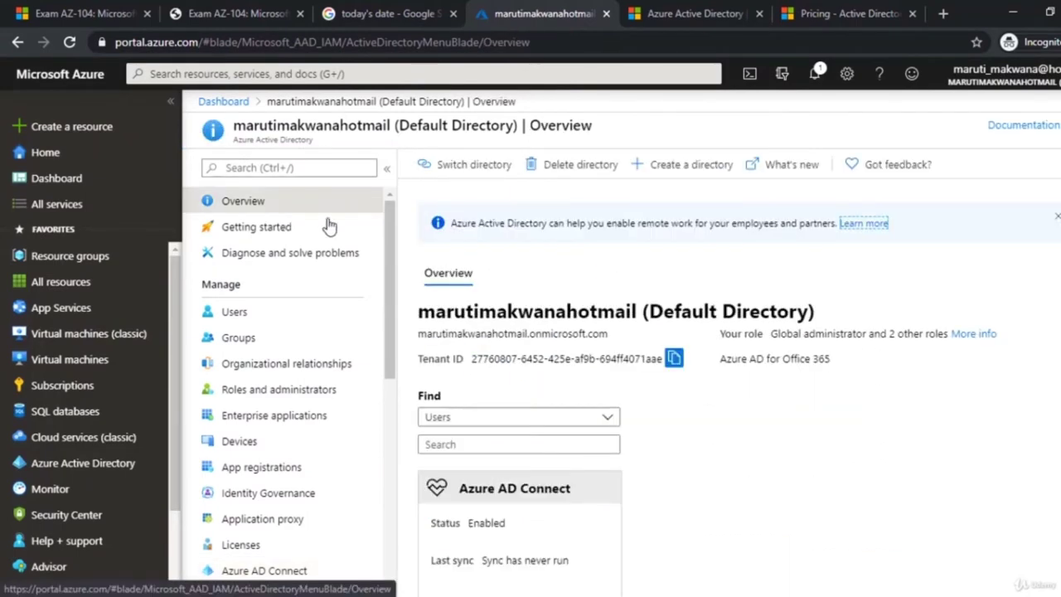
pyautogui.scroll(-1, 663, 456)
pyautogui.scroll(-3, 663, 457)
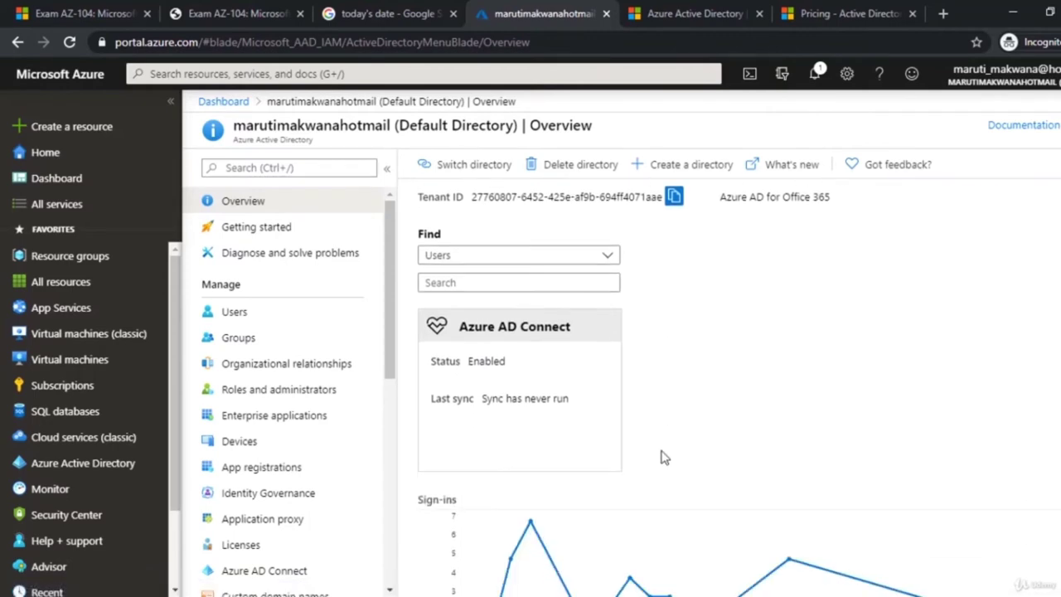
pyautogui.scroll(3, 660, 457)
pyautogui.scroll(-4, 661, 456)
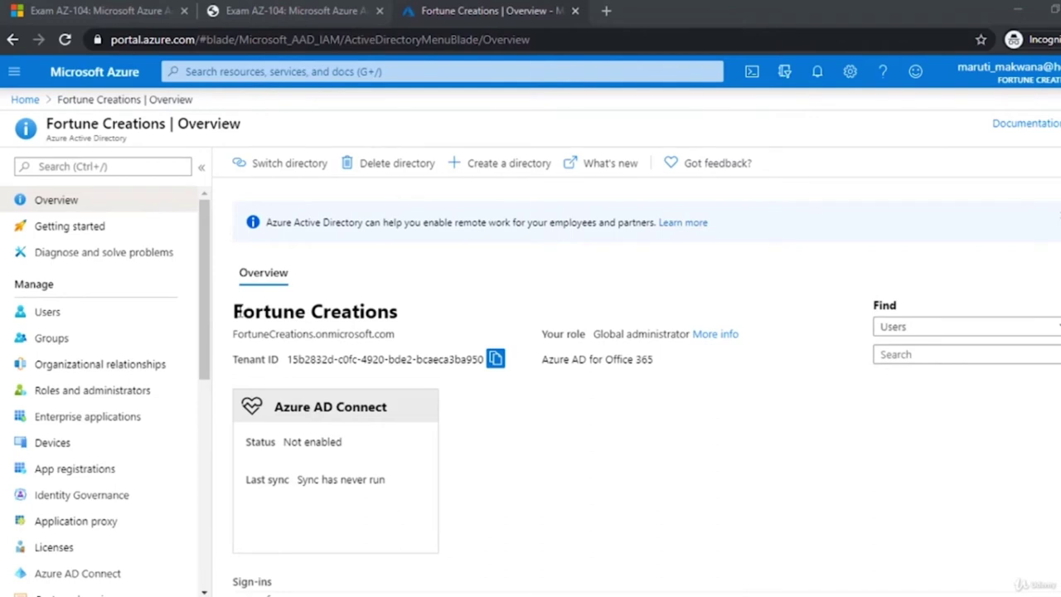
# Highlight the Fortune Creations name and view the directory's All users list.
pyautogui.moveTo(237, 311); pyautogui.dragTo(428, 320)
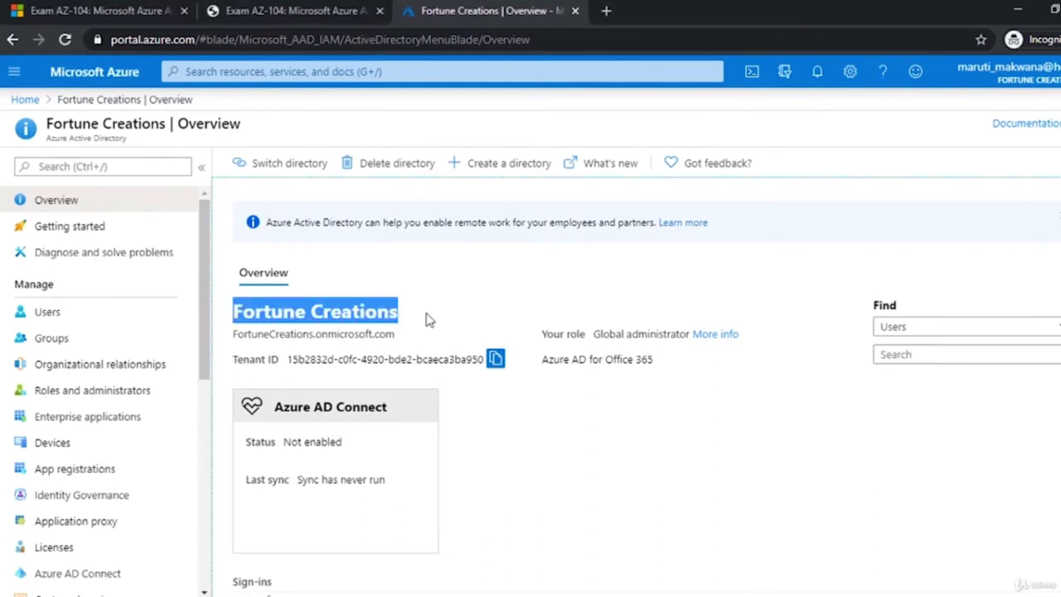
pyautogui.click(305, 339)
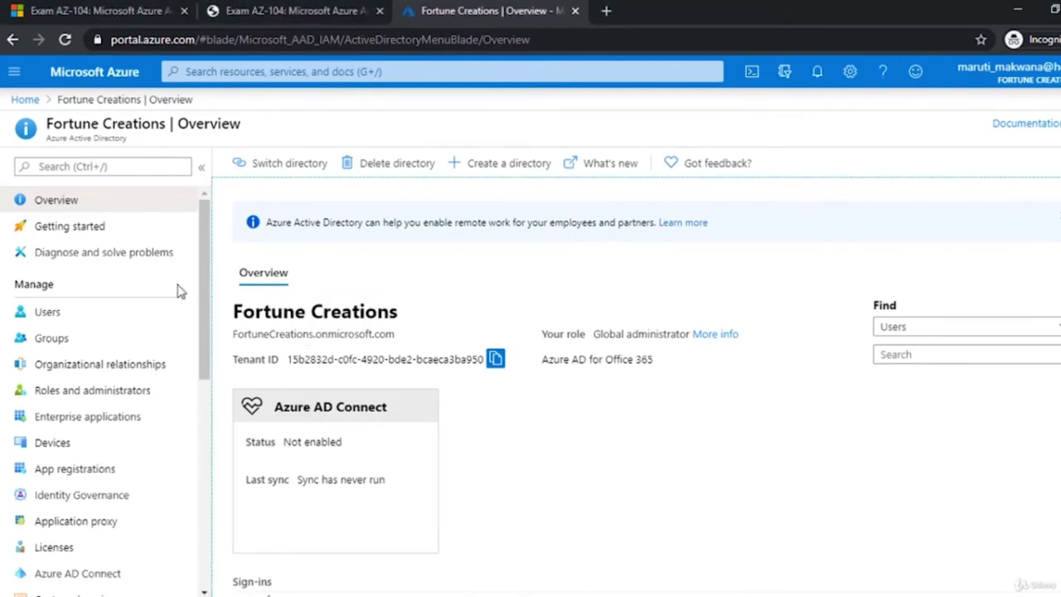
pyautogui.click(54, 315)
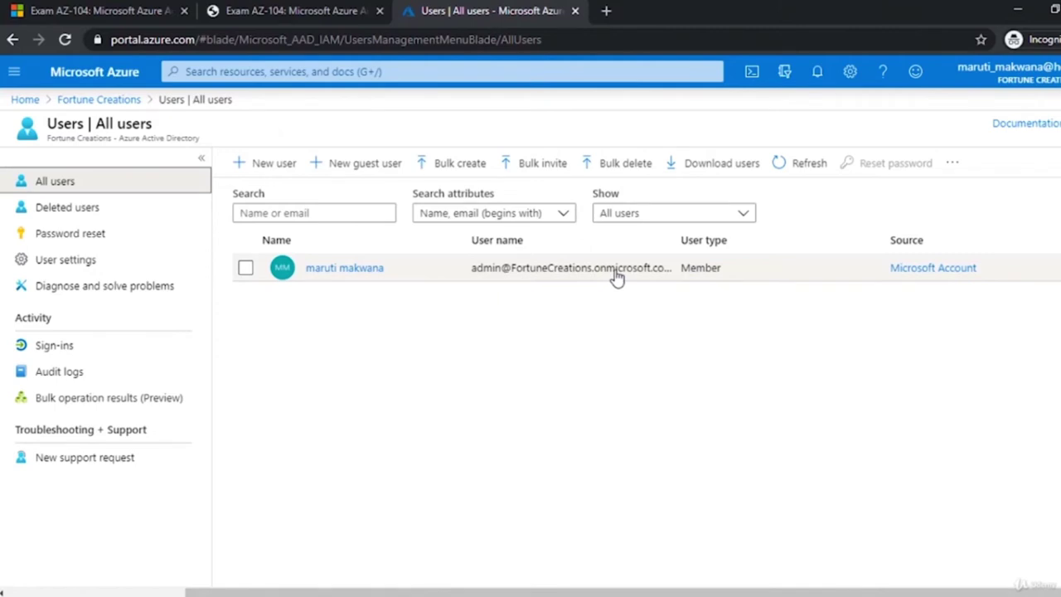
pyautogui.click(524, 378)
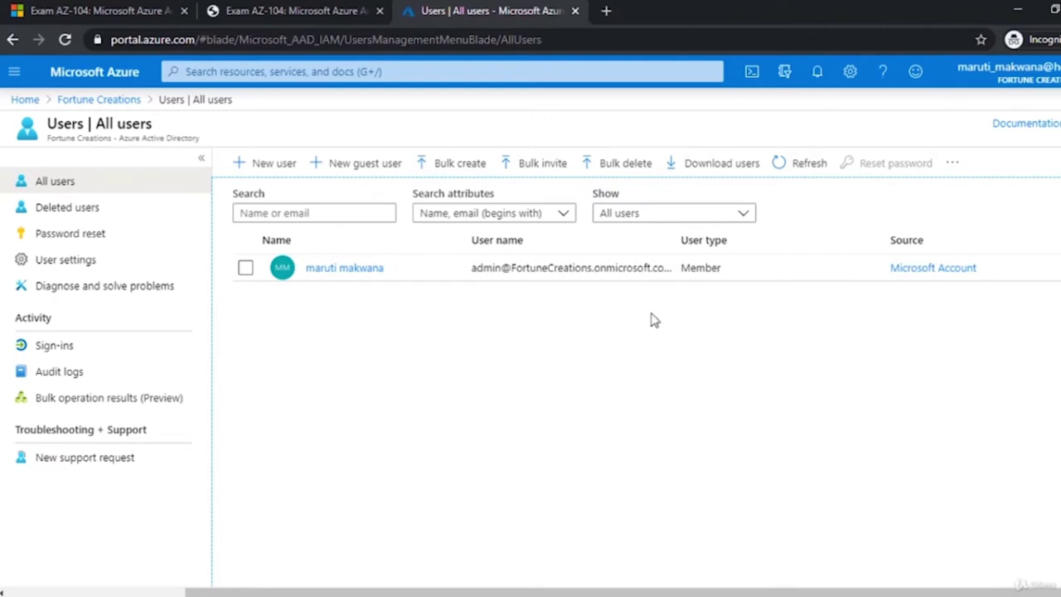
# Return to the Fortune Creations overview and open its Security blade.
pyautogui.click(124, 106)
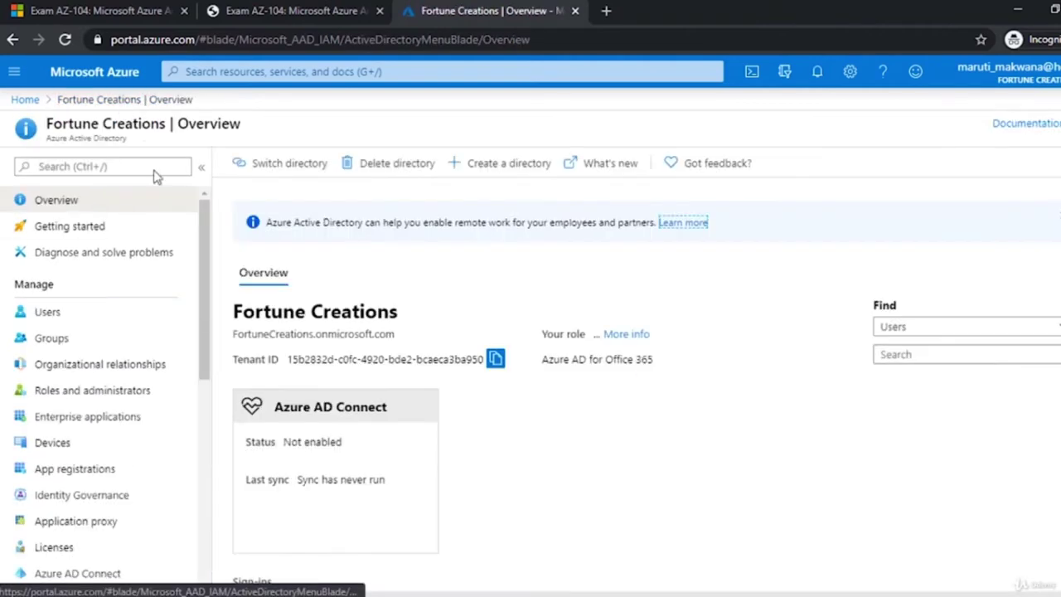
pyautogui.moveTo(207, 344); pyautogui.dragTo(208, 498)
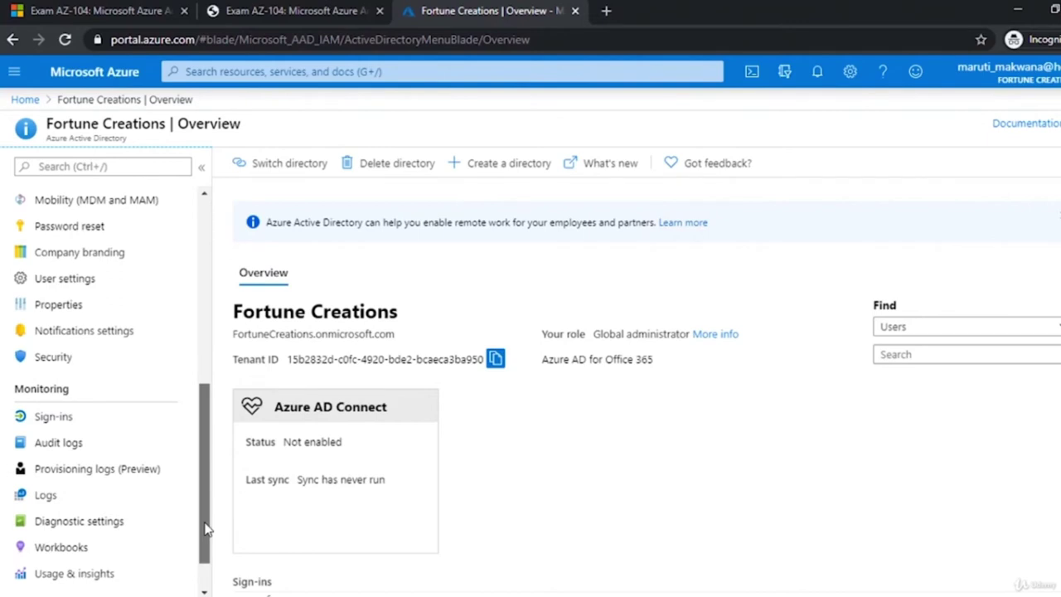
pyautogui.click(53, 365)
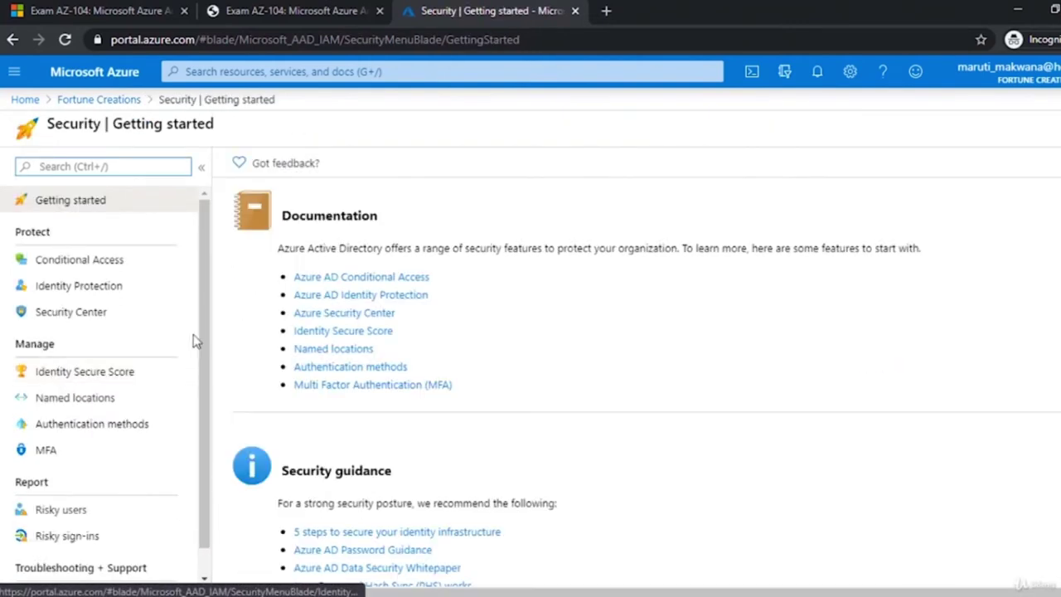
# Open MFA from the Security blade and scroll through its Multi-Factor Authentication overview.
pyautogui.moveTo(204, 332); pyautogui.dragTo(208, 386)
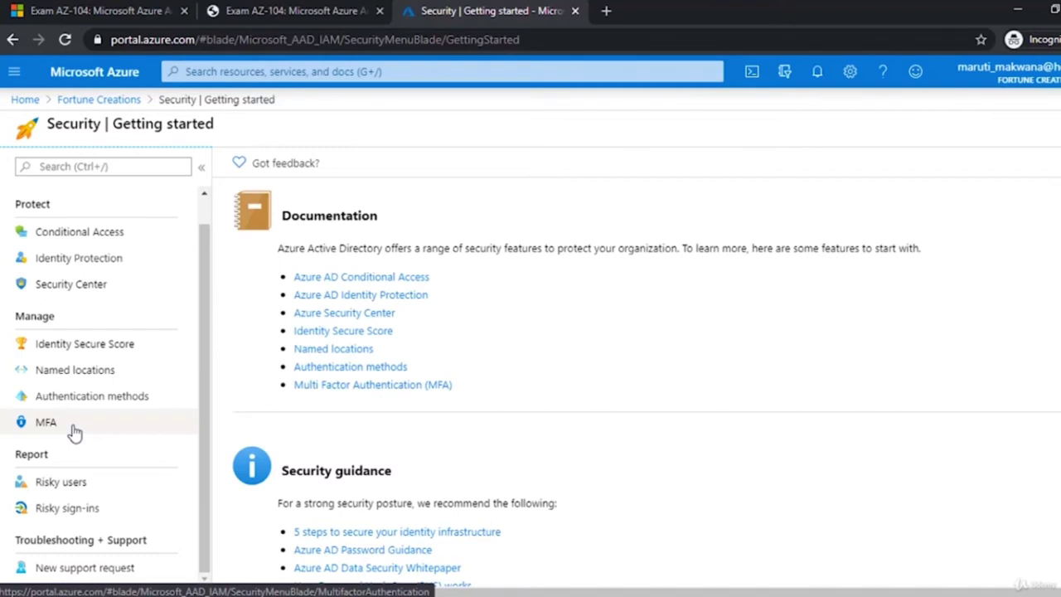
pyautogui.click(75, 432)
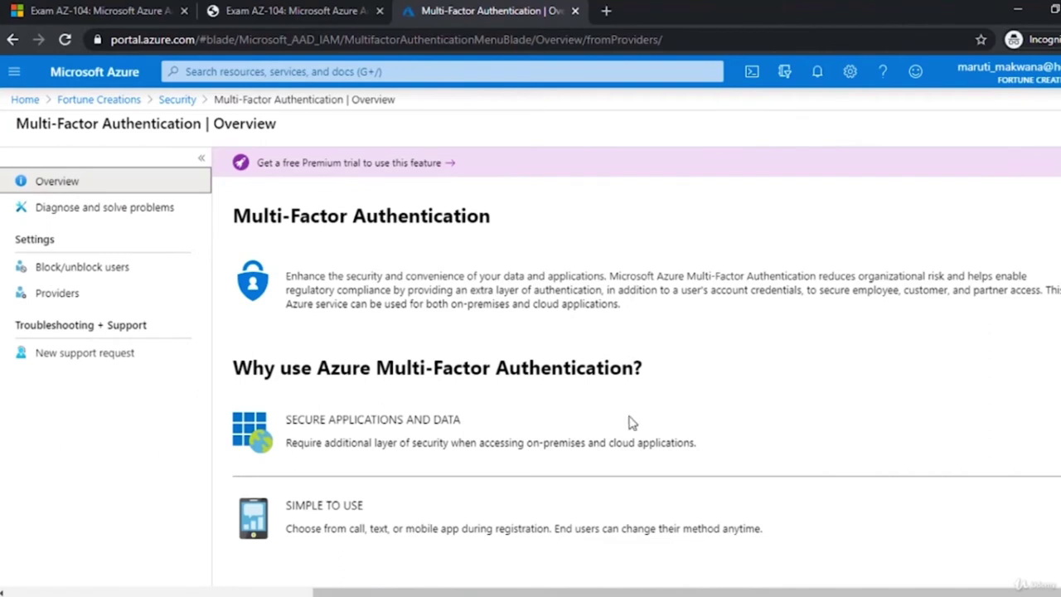
pyautogui.scroll(-2, 627, 422)
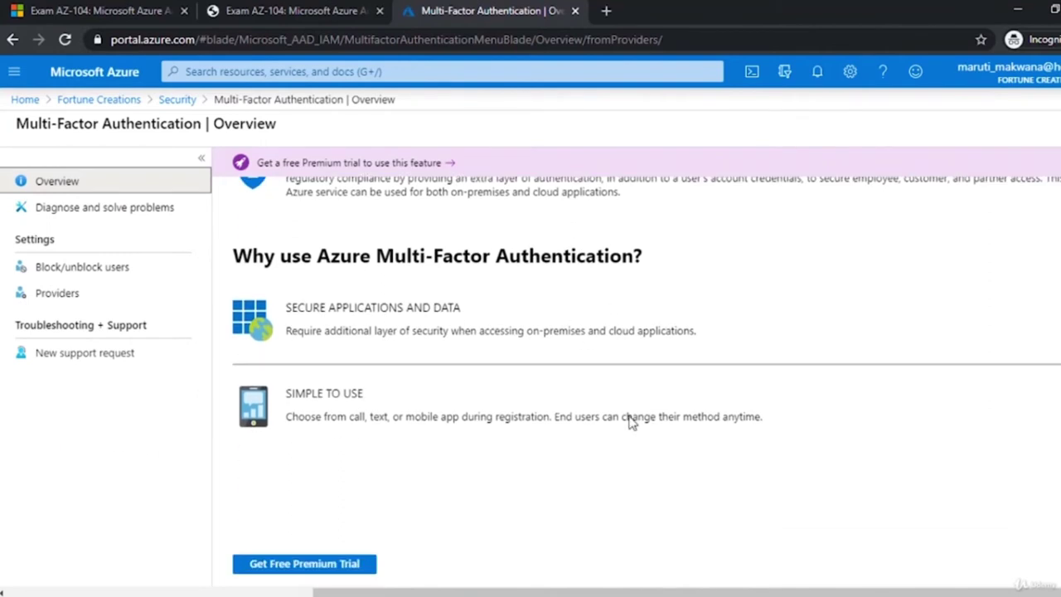
pyautogui.scroll(2, 630, 422)
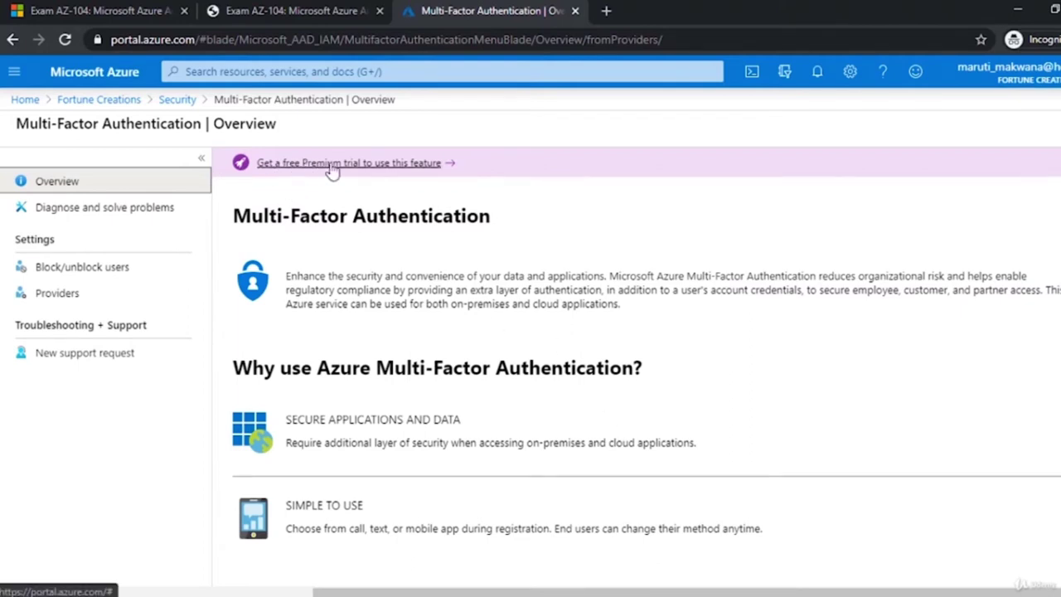
# Show the free Premium trial offers and highlight Azure Active Directory Premium P2.
pyautogui.click(422, 171)
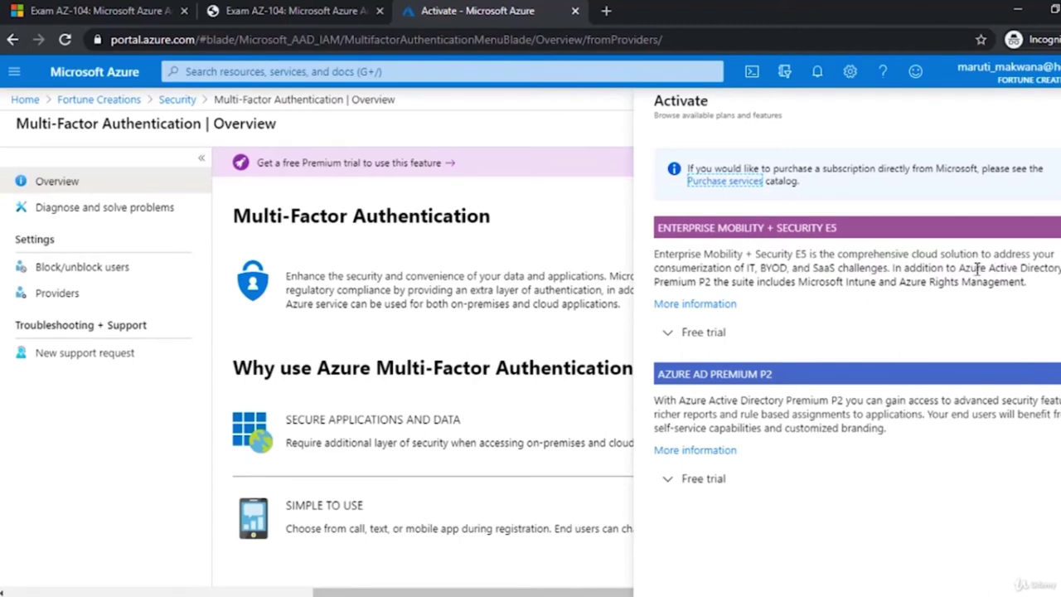
pyautogui.moveTo(964, 267); pyautogui.dragTo(716, 282)
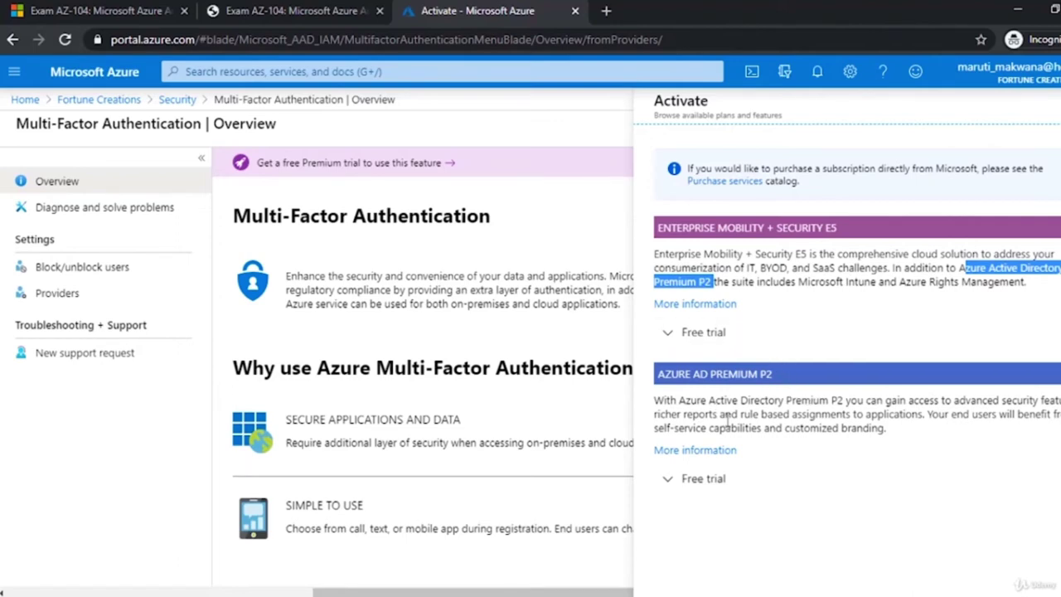
pyautogui.click(901, 260)
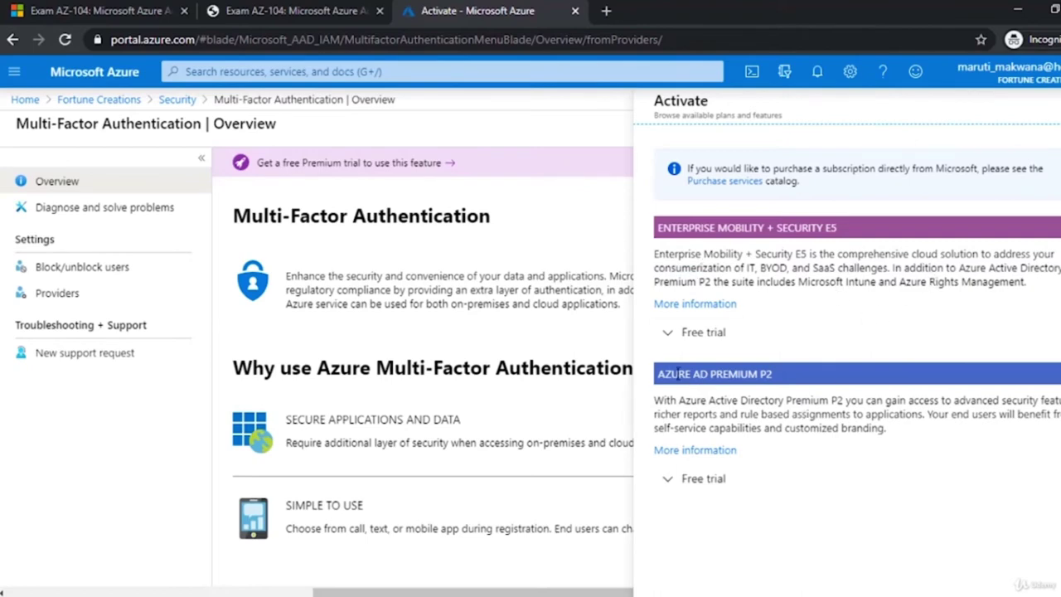
# Activate the Azure AD Premium P2 free trial, then reopen the MFA page from Security.
pyautogui.click(687, 480)
pyautogui.scroll(-2, 687, 481)
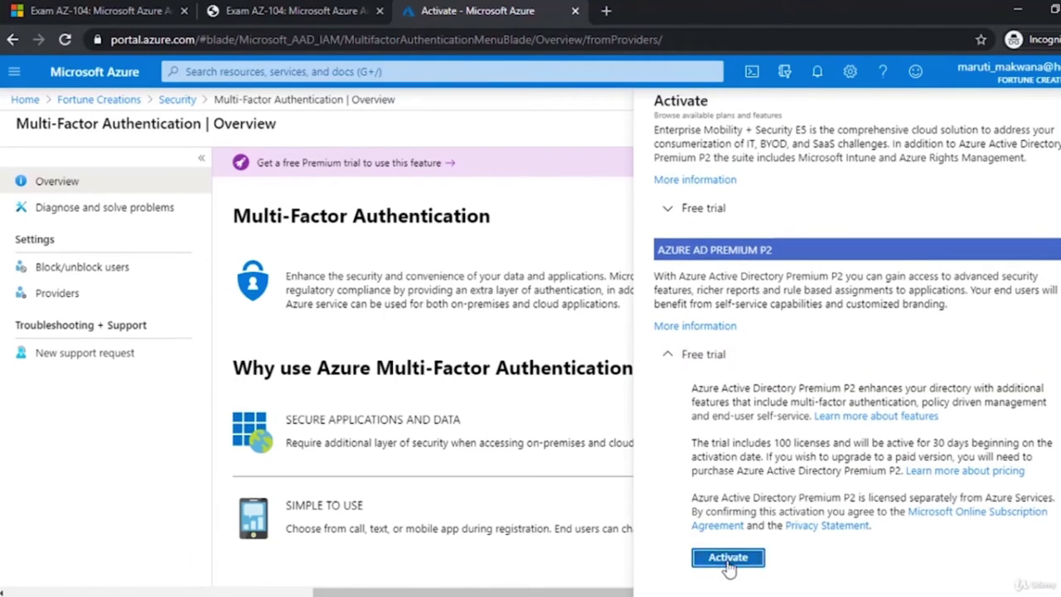
pyautogui.click(728, 563)
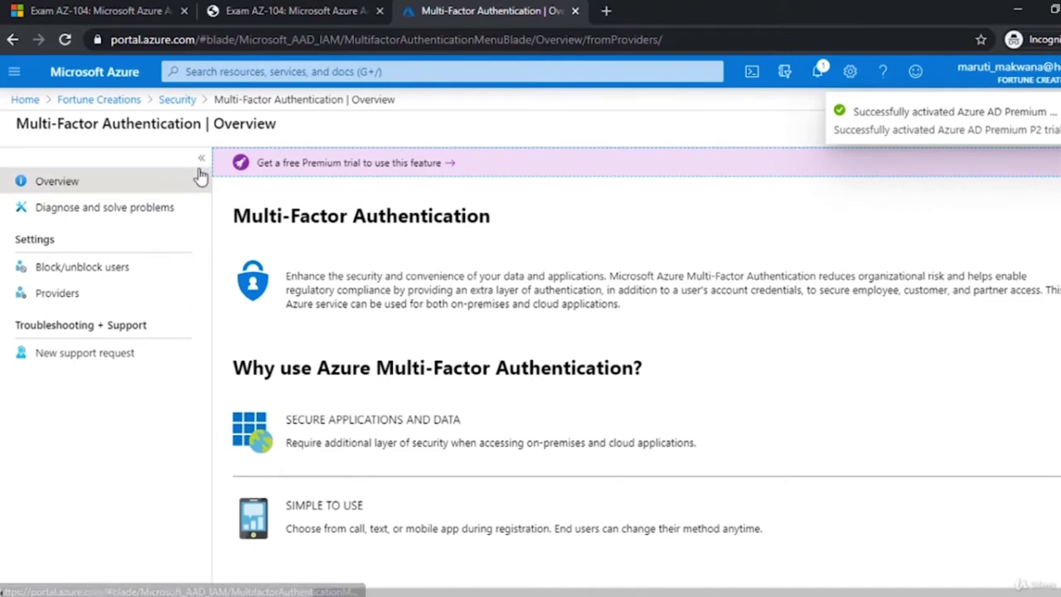
pyautogui.click(186, 104)
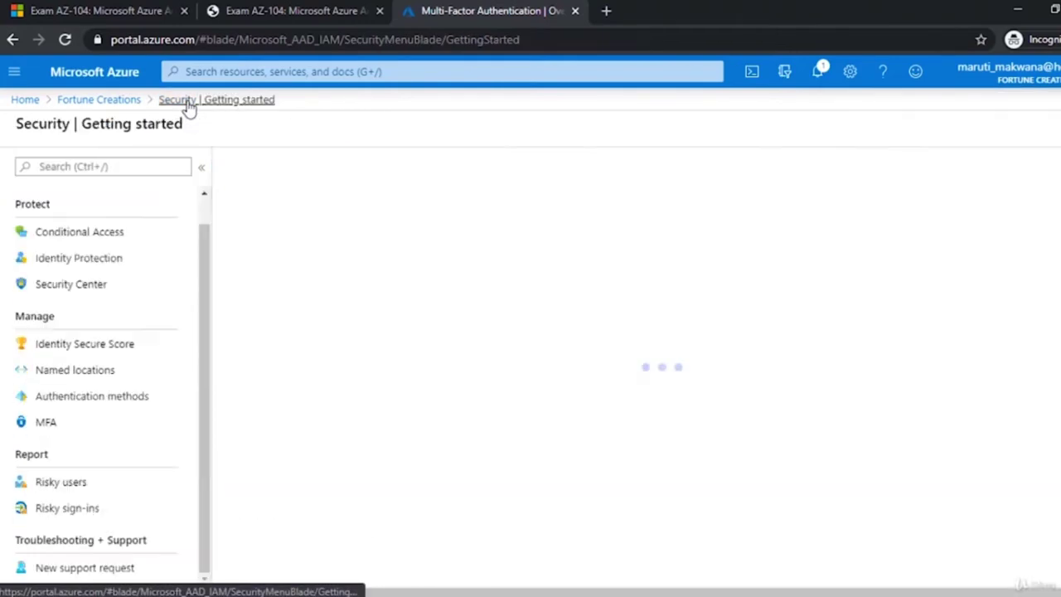
pyautogui.click(71, 432)
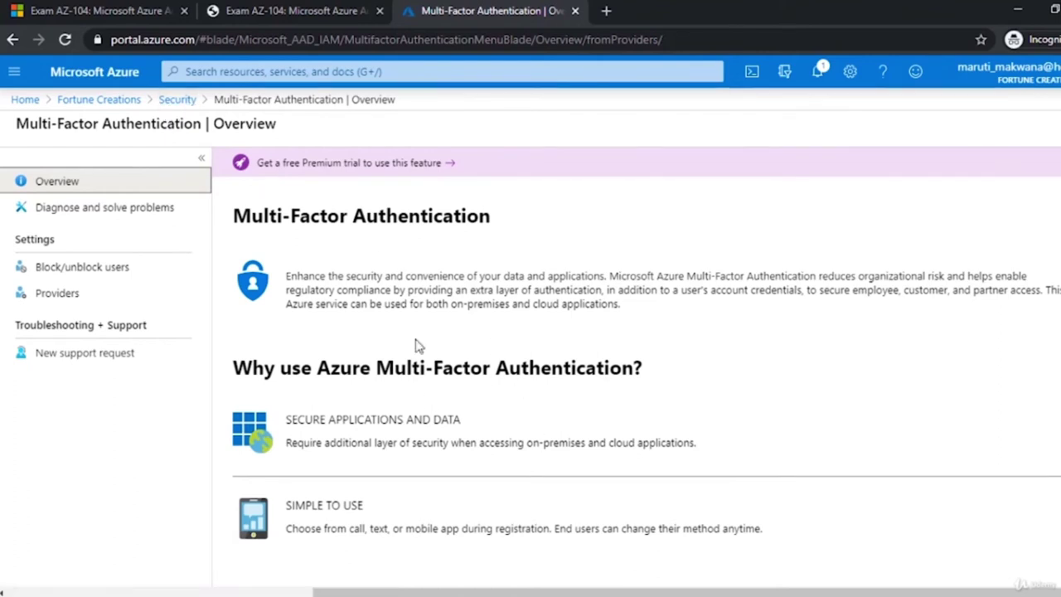
# Load aka.ms/mfasetup in a new browser tab.
pyautogui.click(607, 12)
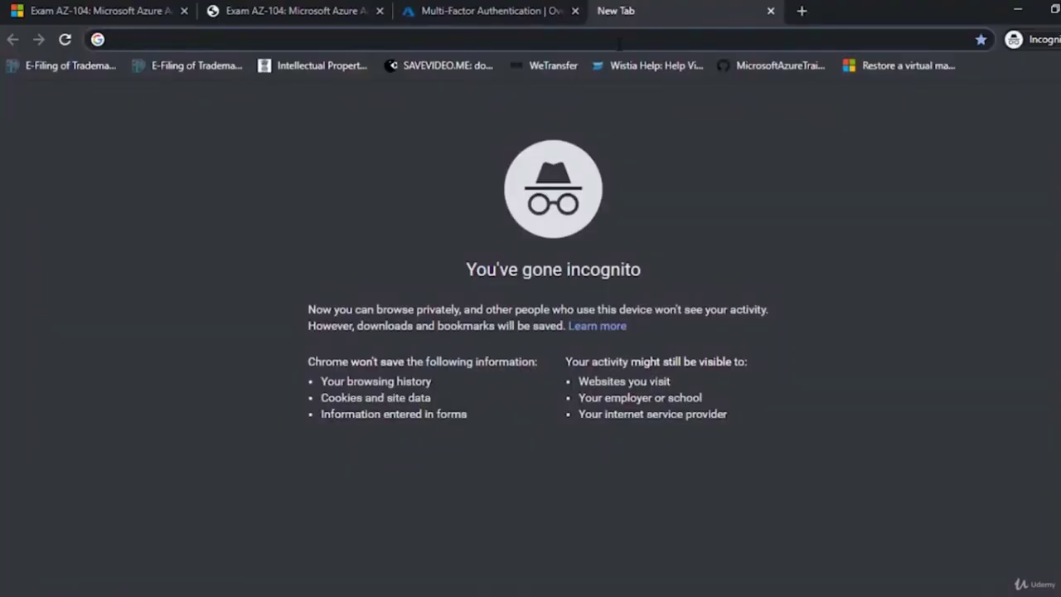
pyautogui.write('aka.ms')
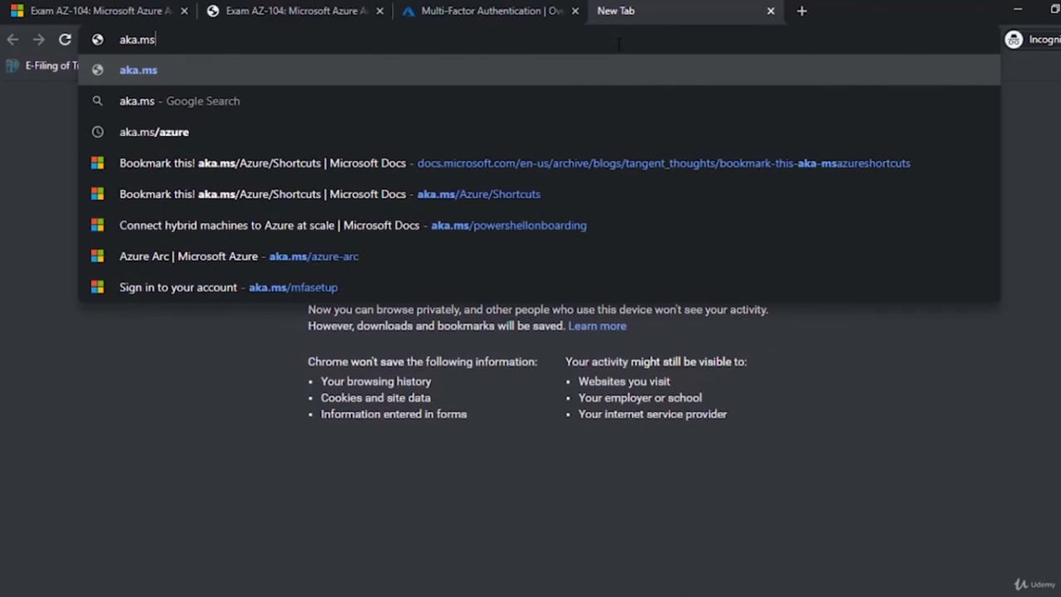
pyautogui.write('/mfa')
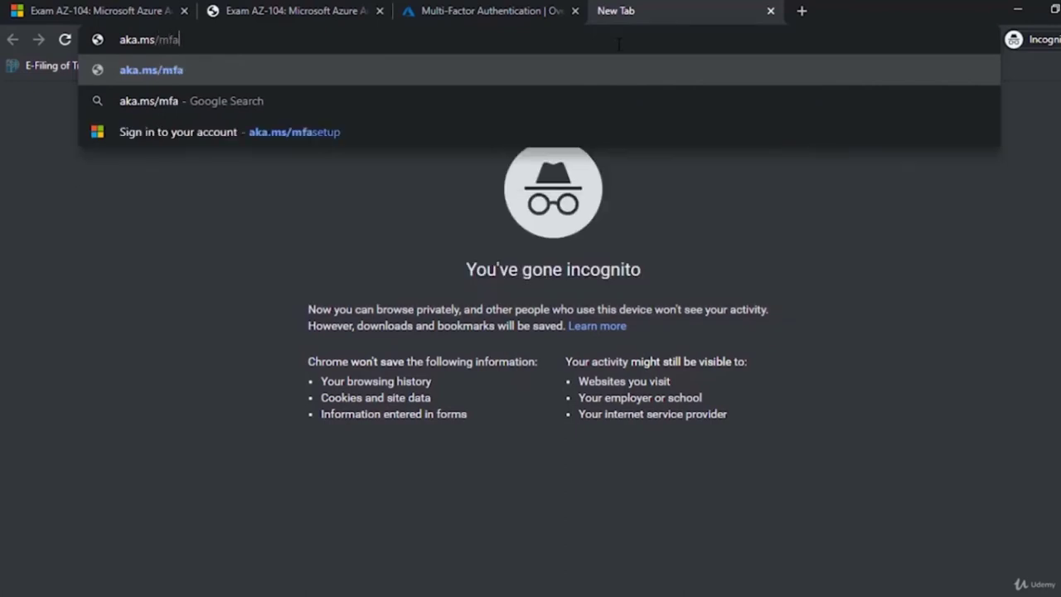
pyautogui.write('setup')
pyautogui.press('Return')
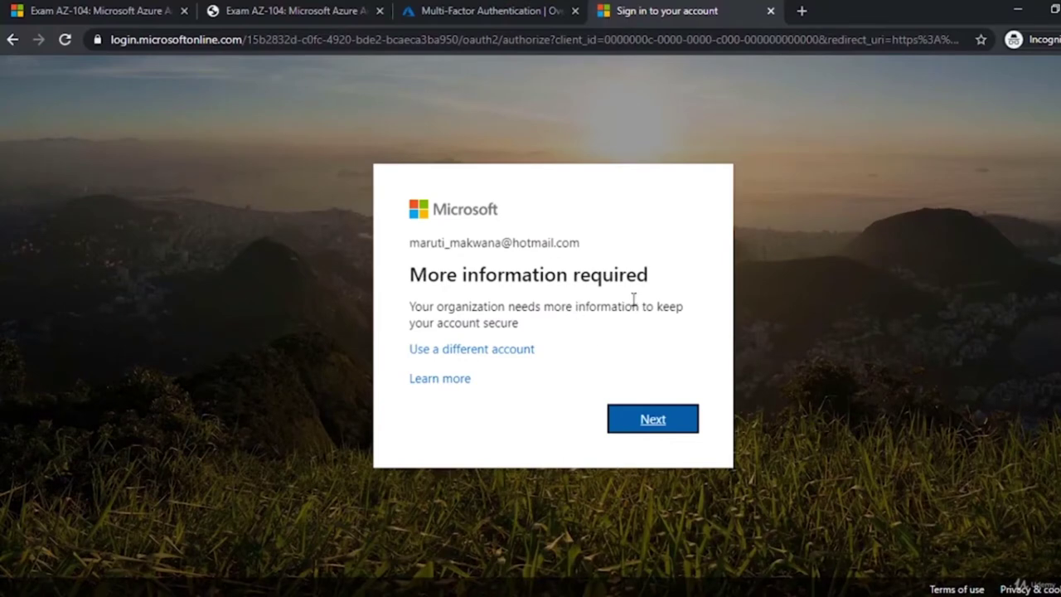
# Continue to verification, keep Authentication phone, and choose India (+91) as the country.
pyautogui.click(643, 423)
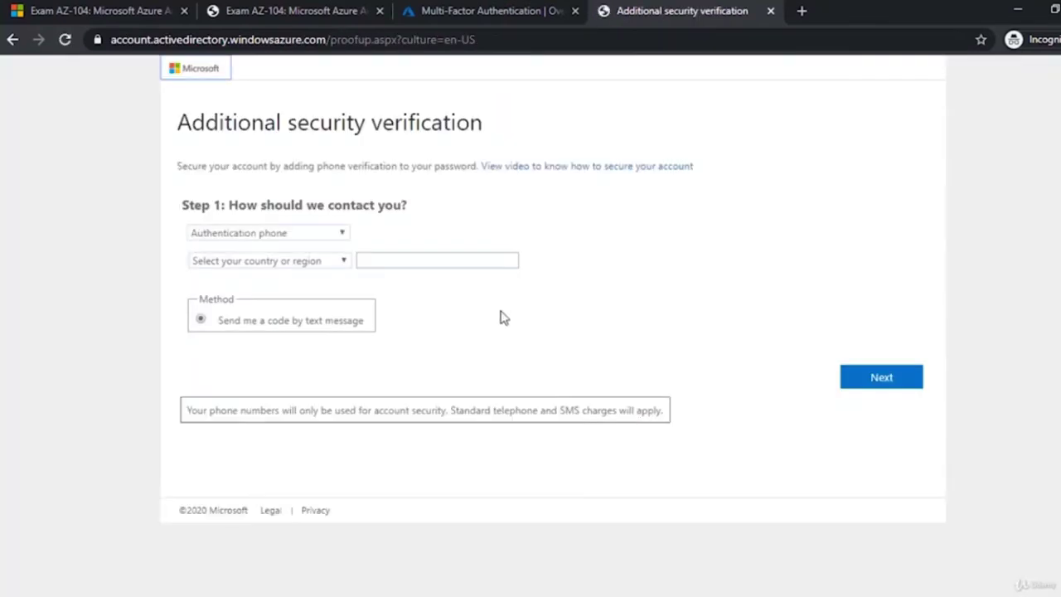
pyautogui.click(330, 234)
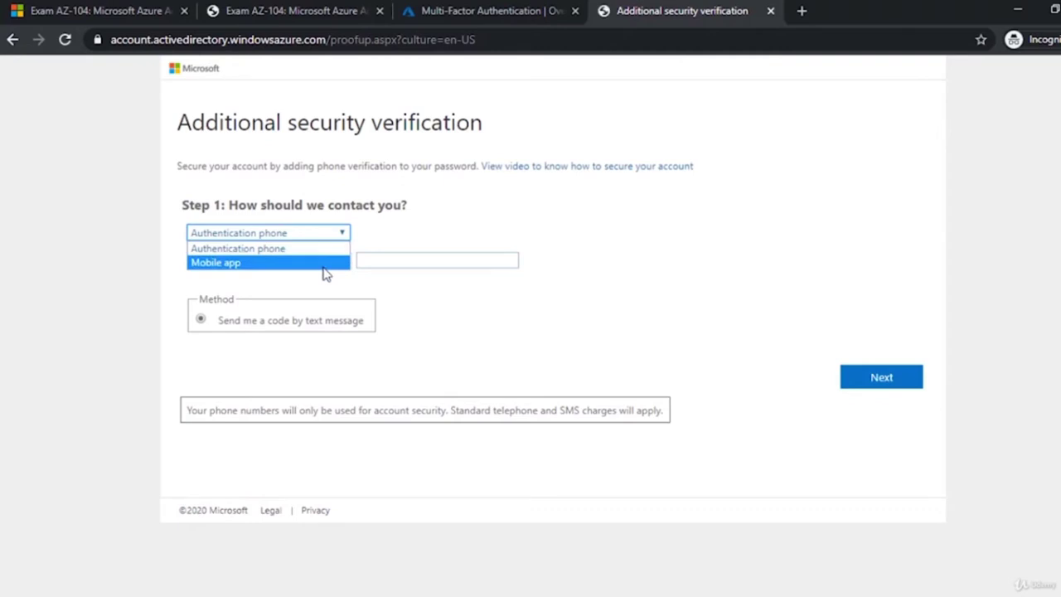
pyautogui.click(316, 253)
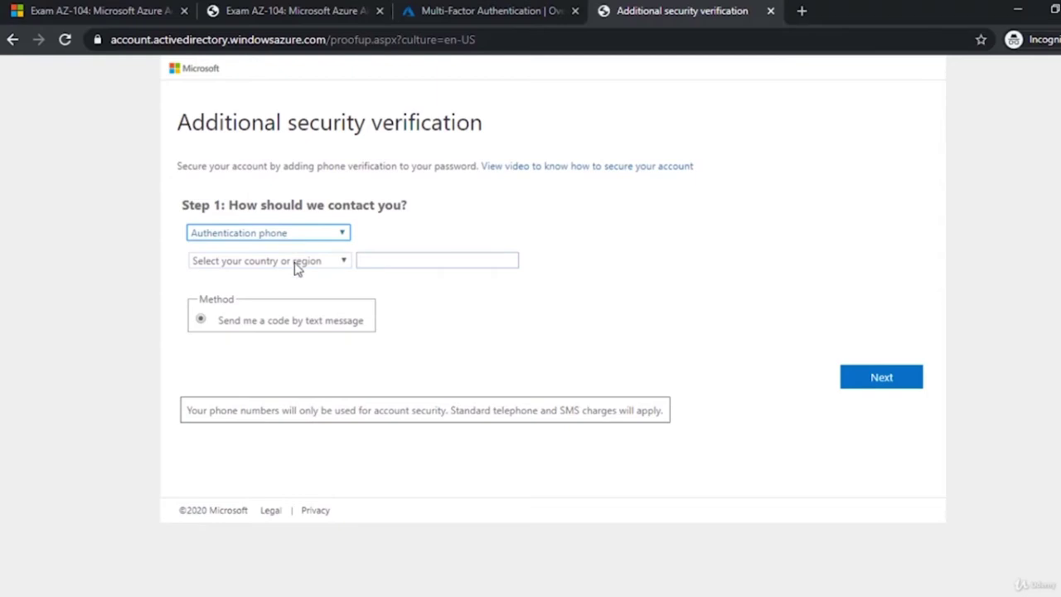
pyautogui.click(296, 263)
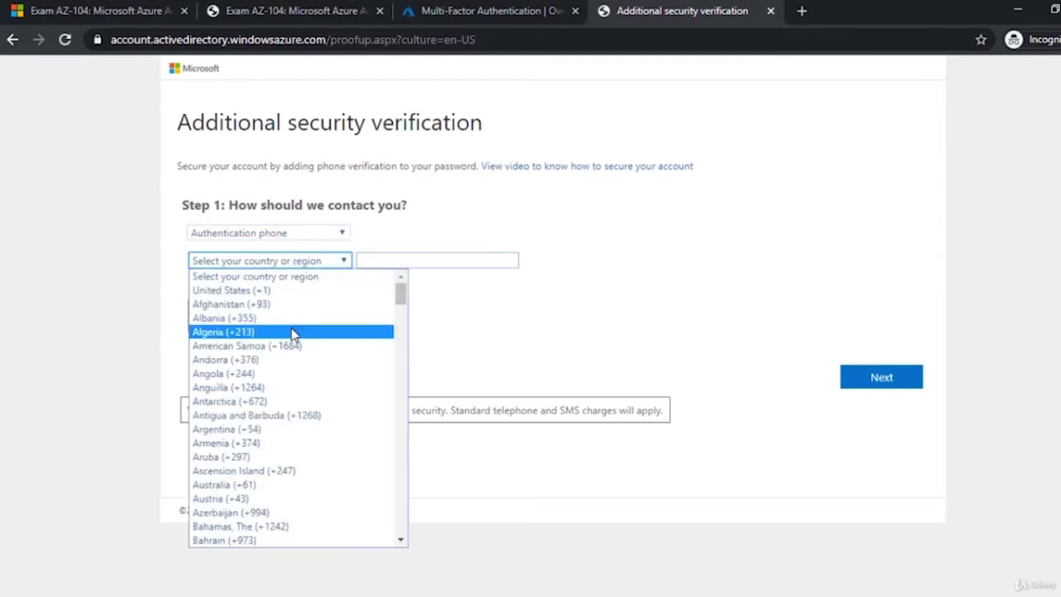
pyautogui.scroll(-15, 293, 331)
pyautogui.scroll(-10, 291, 331)
pyautogui.scroll(8, 291, 331)
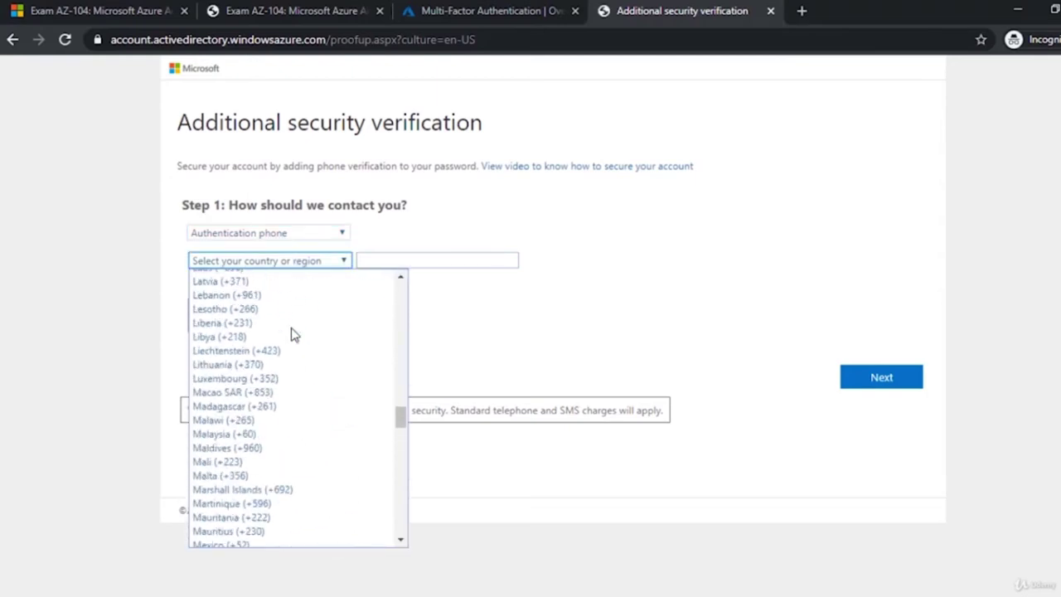
pyautogui.click(280, 331)
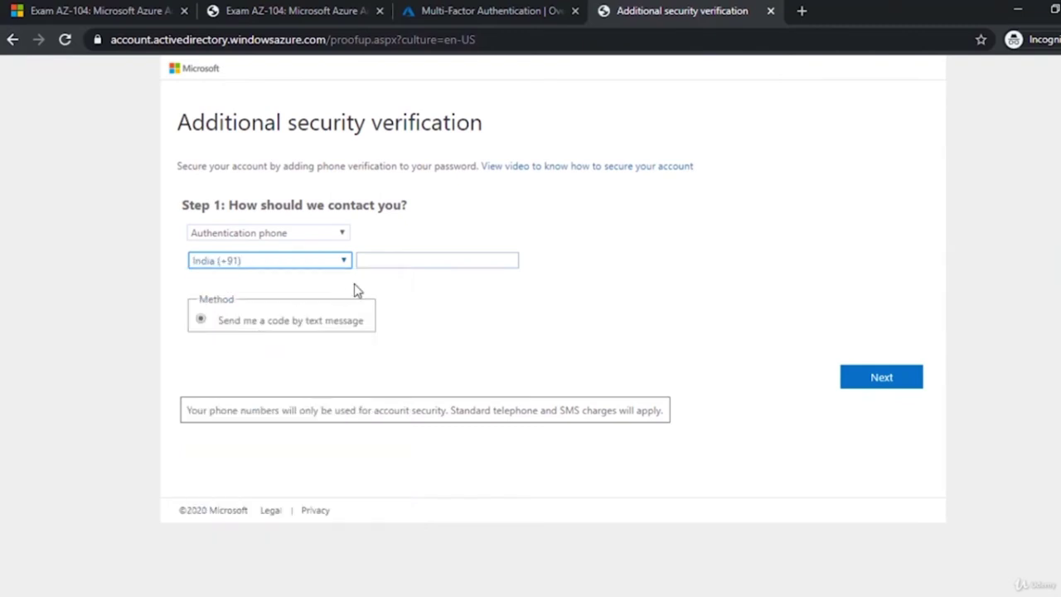
# Fill the phone number from autofill and remove its leading zero.
pyautogui.click(390, 261)
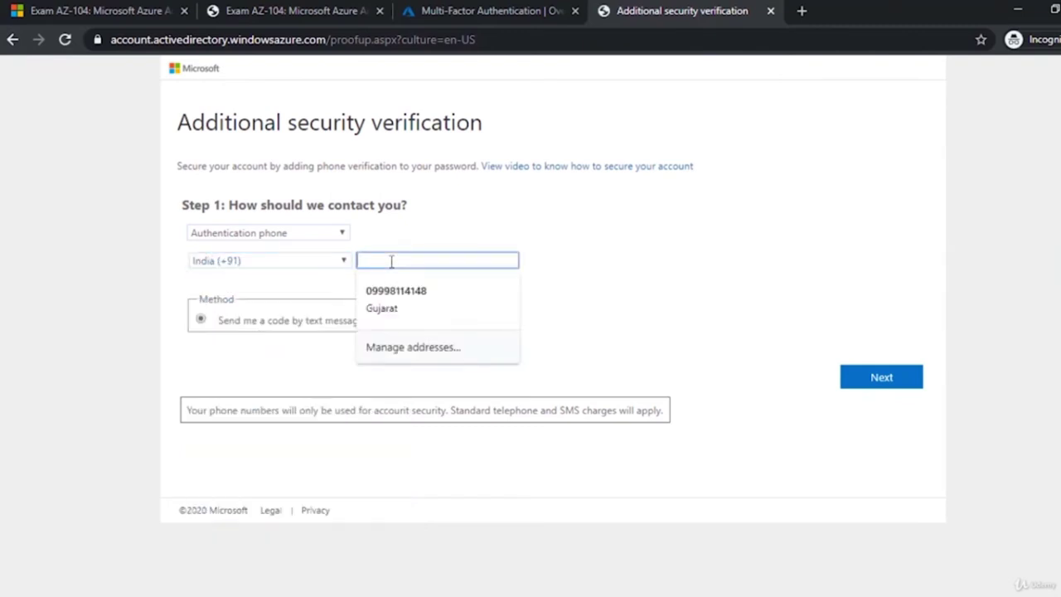
pyautogui.click(430, 286)
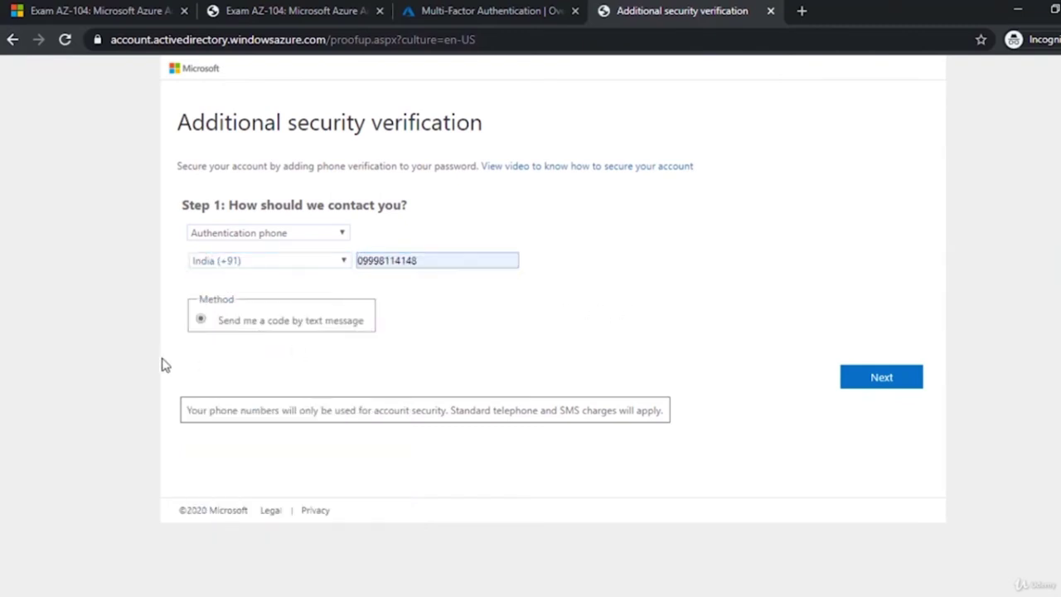
pyautogui.click(361, 260)
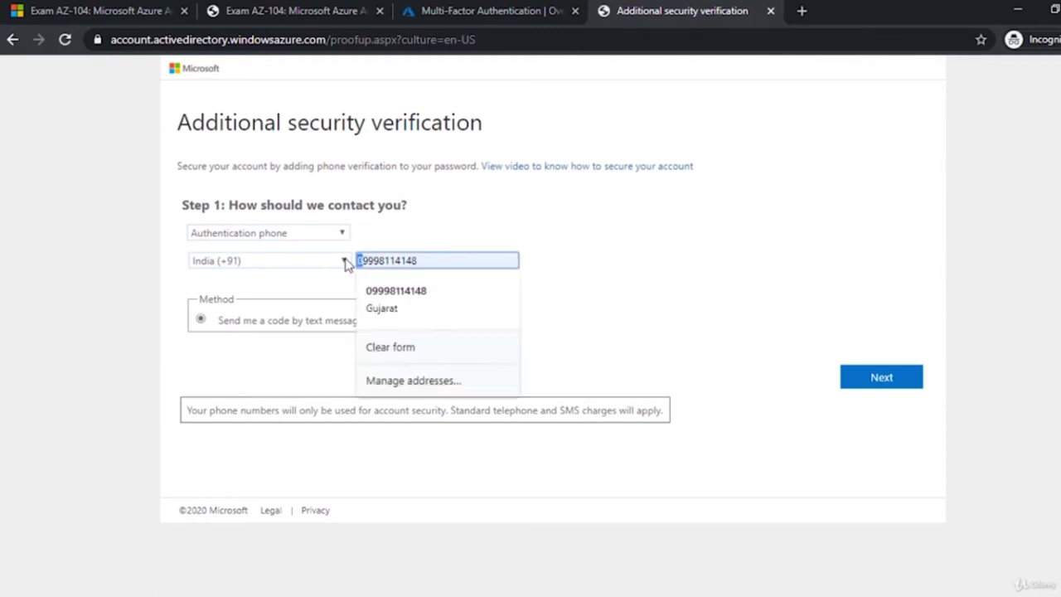
pyautogui.press('Delete')
pyautogui.click(465, 321)
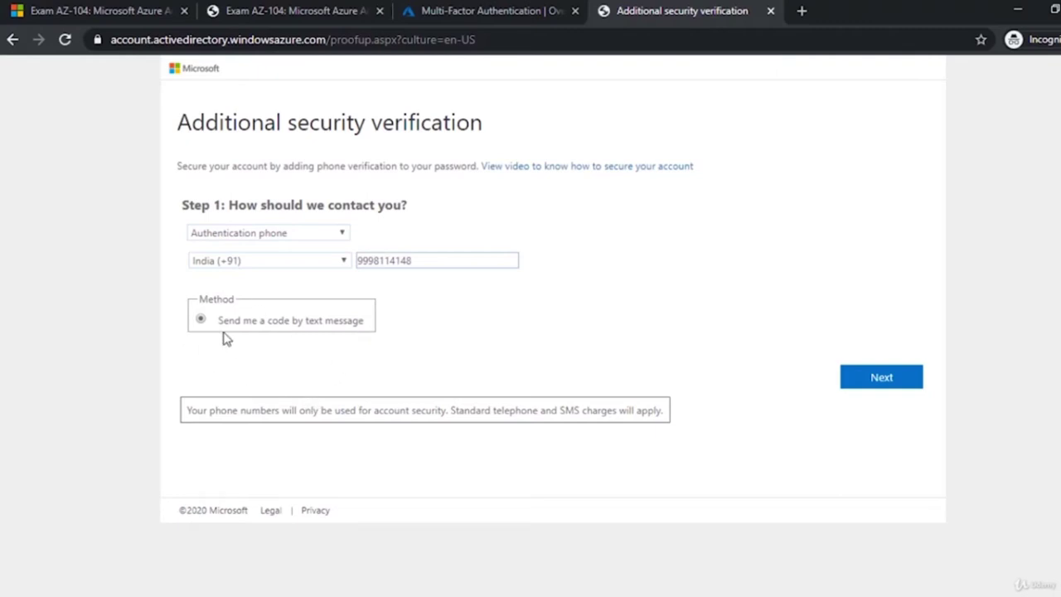
# Verify the phone with the texted code, complete the setup, and close the verification tab.
pyautogui.click(885, 378)
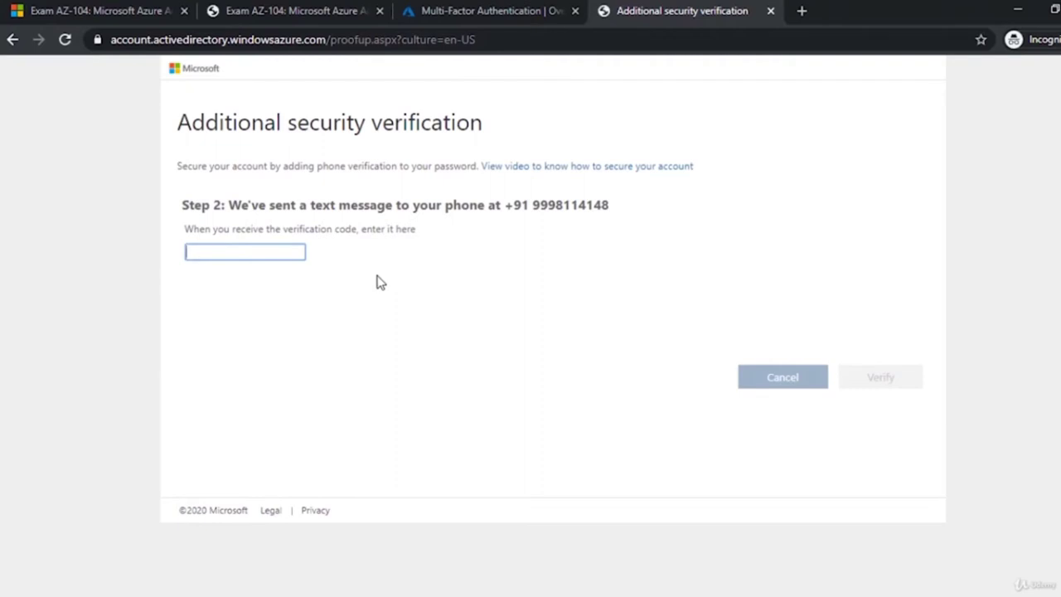
pyautogui.click(267, 250)
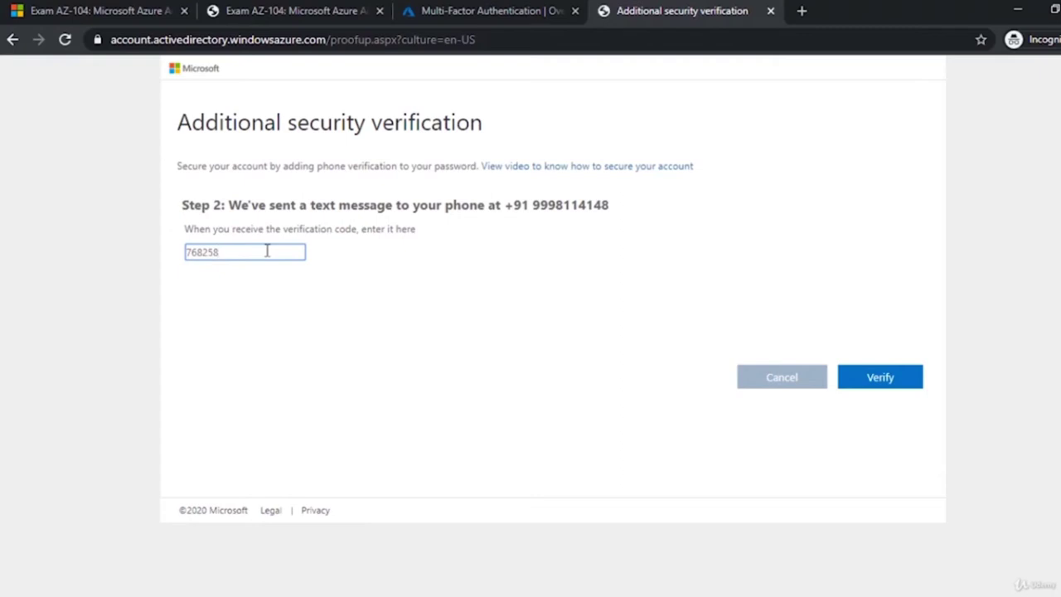
pyautogui.click(880, 377)
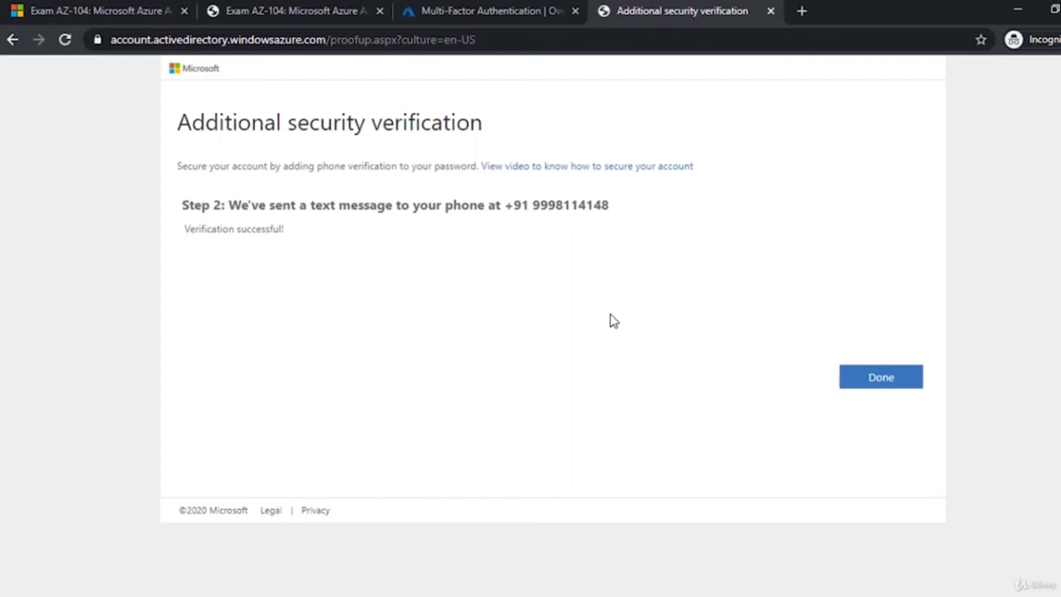
pyautogui.click(868, 378)
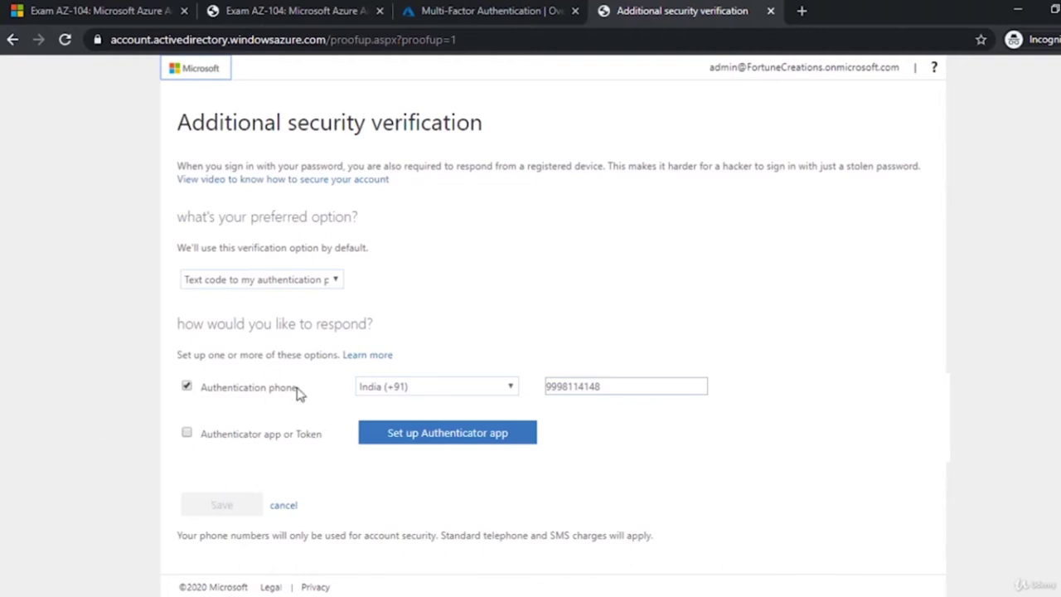
pyautogui.click(770, 11)
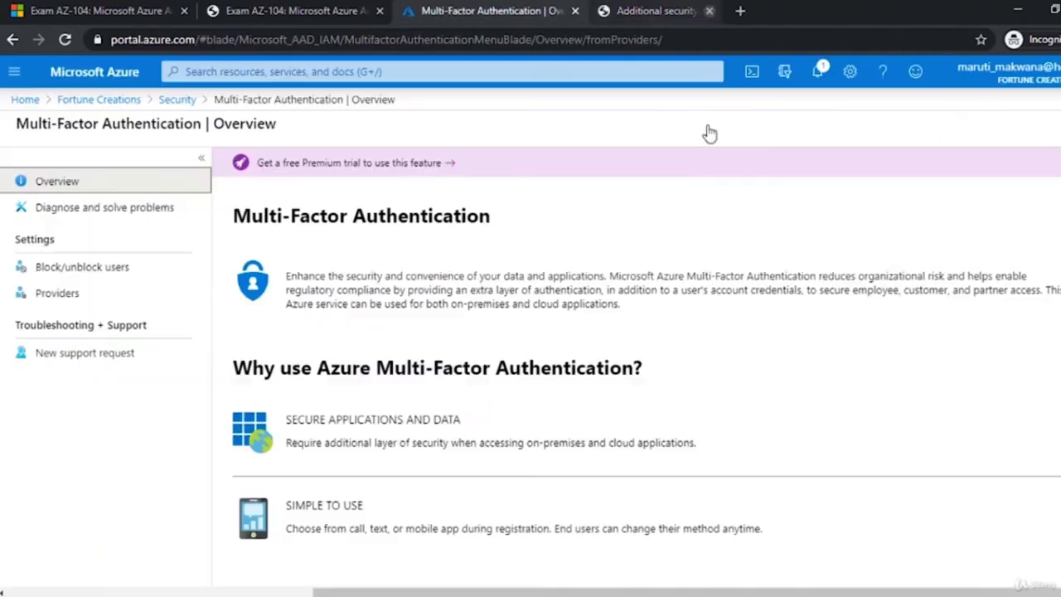
# Reload the portal and open Azure Active Directory for the Fortune Creations directory.
pyautogui.click(65, 39)
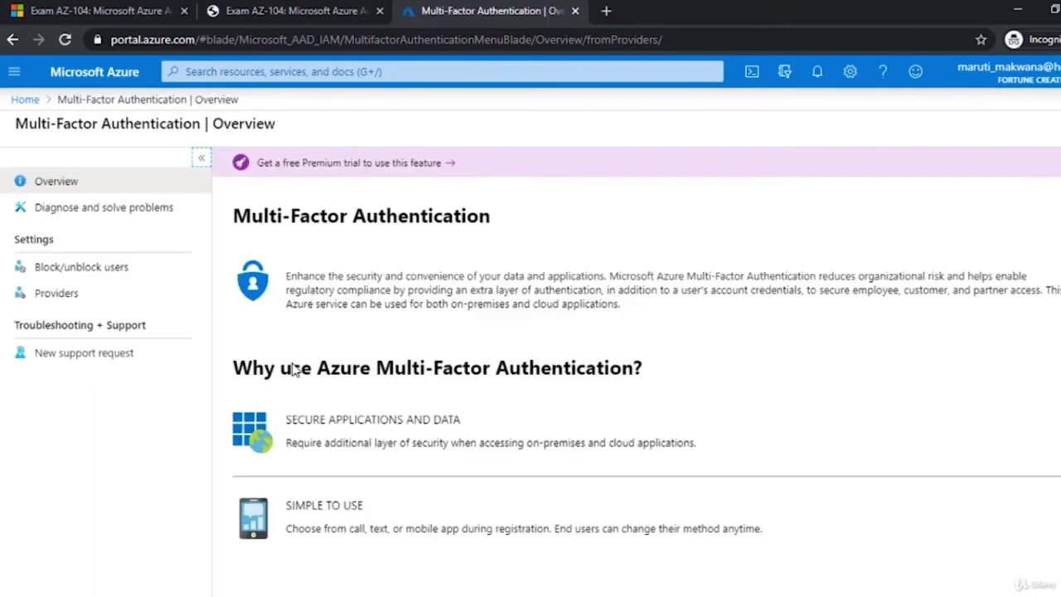
pyautogui.click(28, 100)
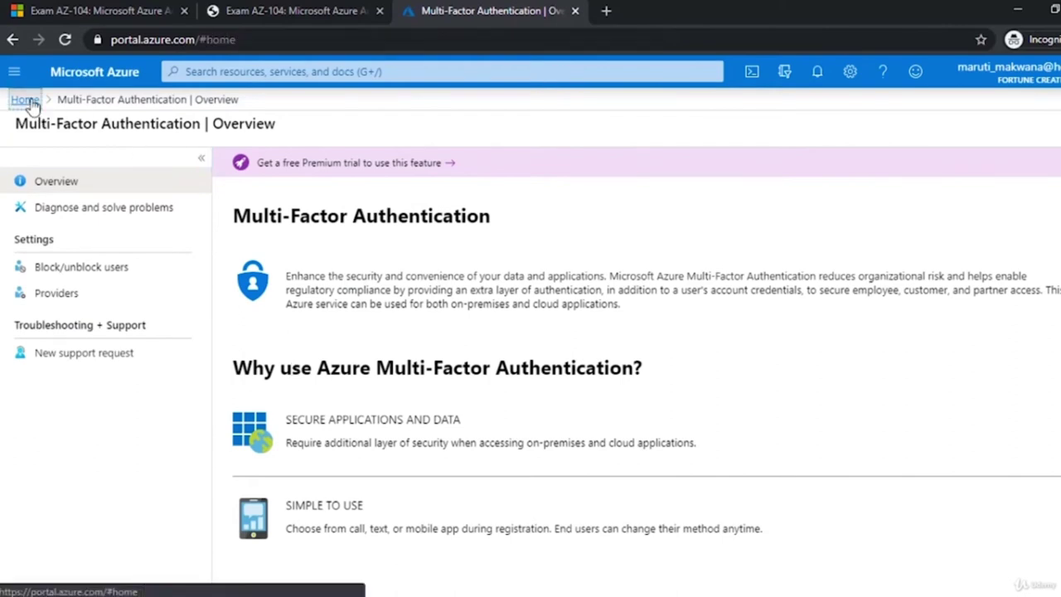
pyautogui.click(14, 71)
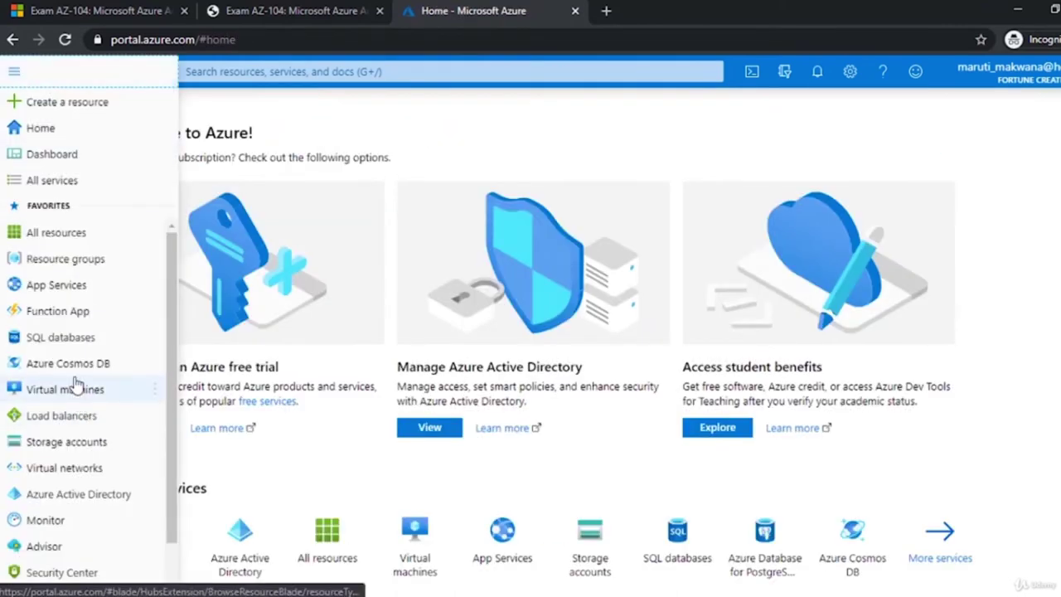
pyautogui.click(78, 494)
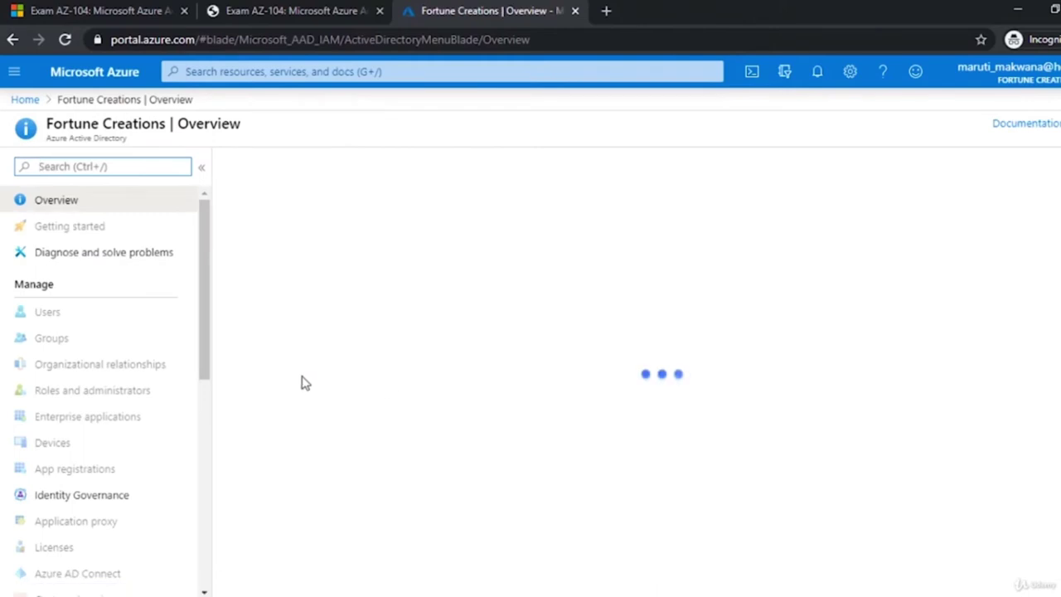
pyautogui.moveTo(205, 377); pyautogui.dragTo(213, 466)
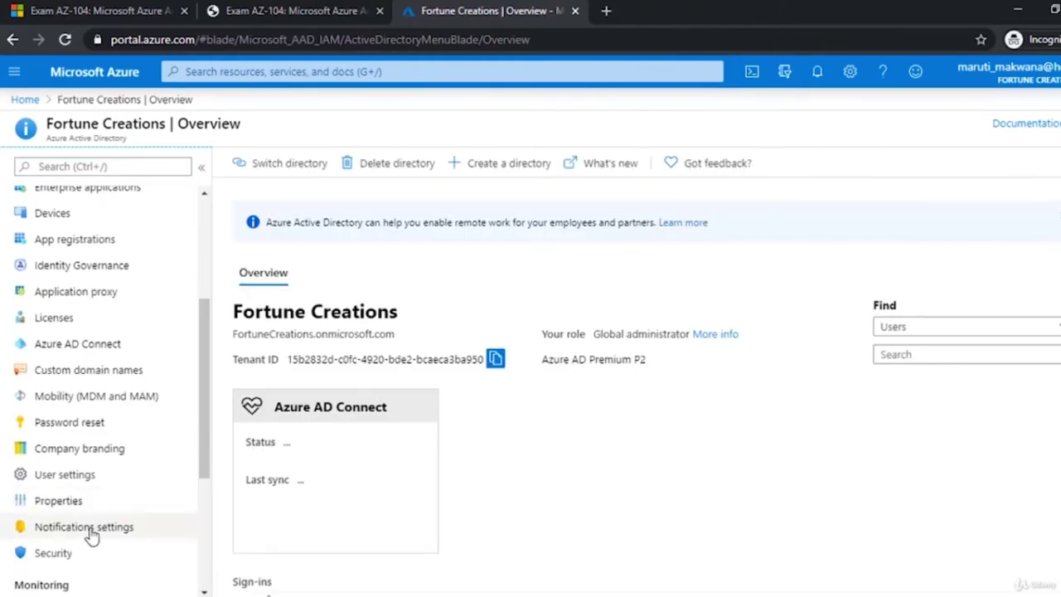
# View the directory's Security MFA page, then return to the Fortune Creations overview.
pyautogui.click(64, 555)
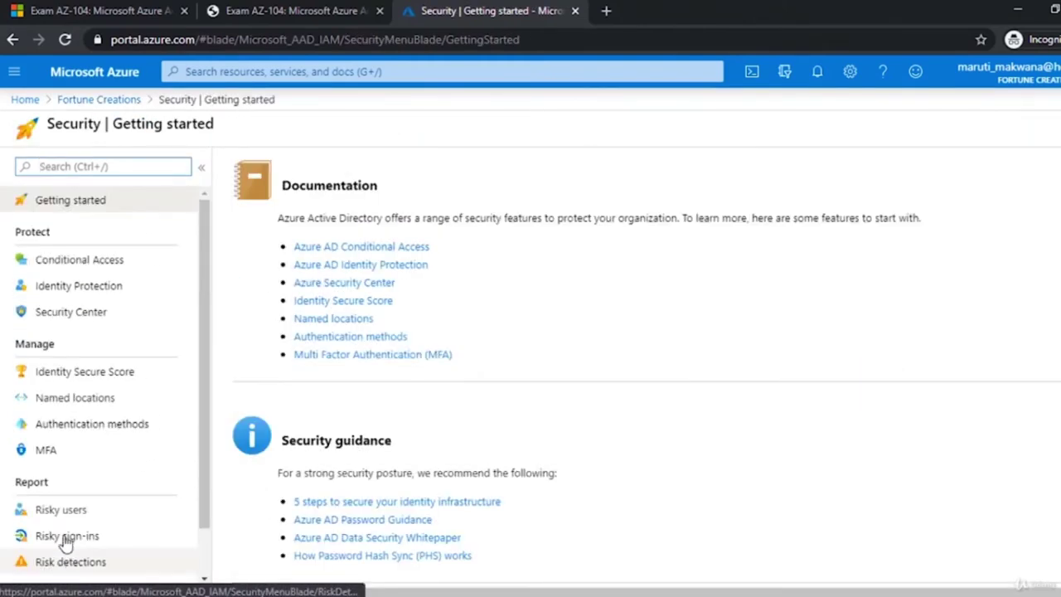
pyautogui.click(61, 455)
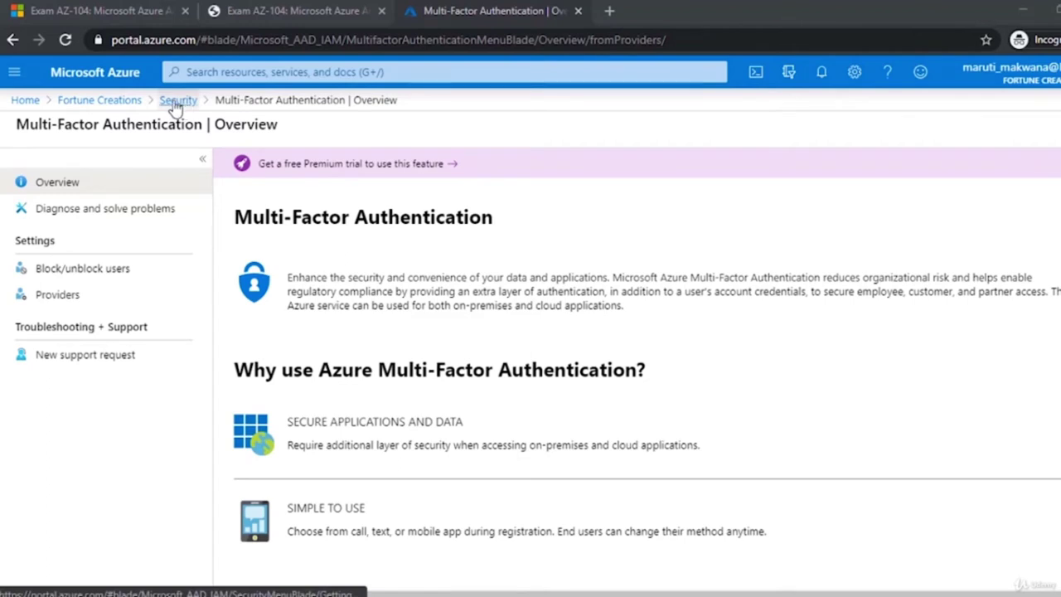
pyautogui.click(104, 101)
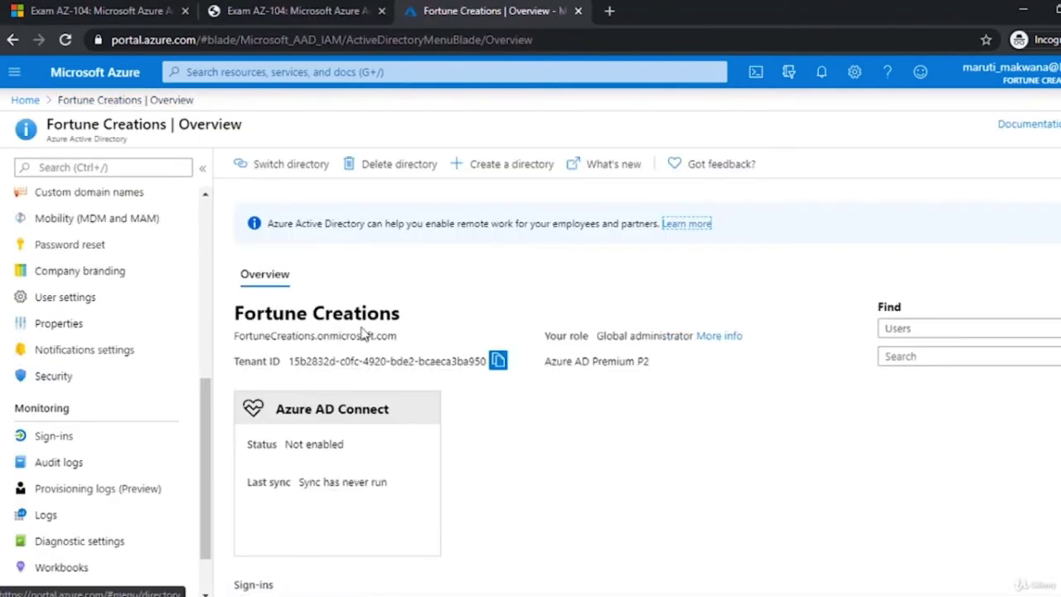
pyautogui.scroll(5, 200, 428)
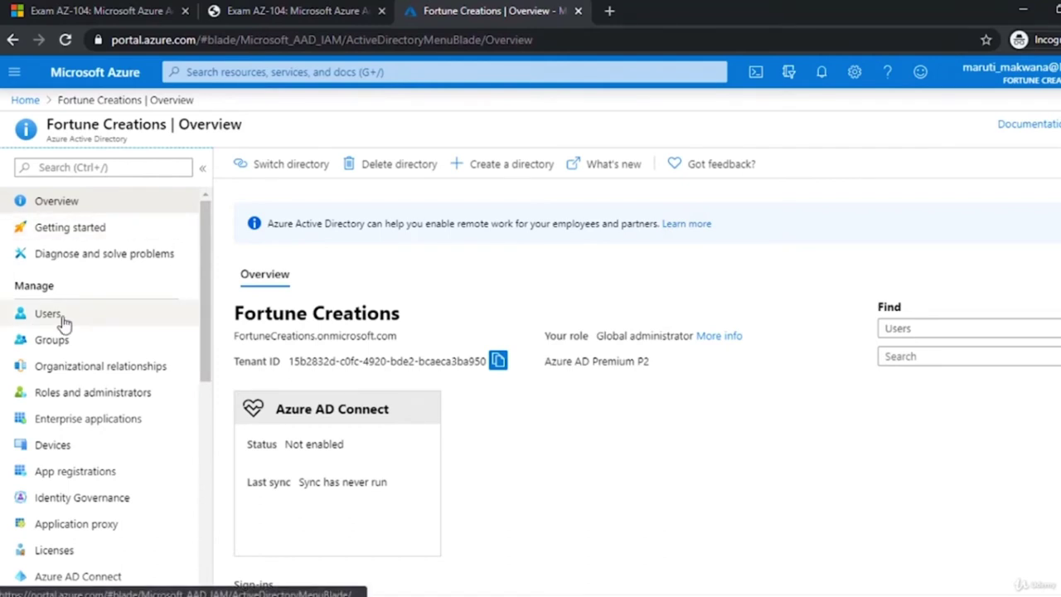
# Open per-user multi-factor authentication from Fortune Creations' Users list, then return to All users.
pyautogui.click(48, 313)
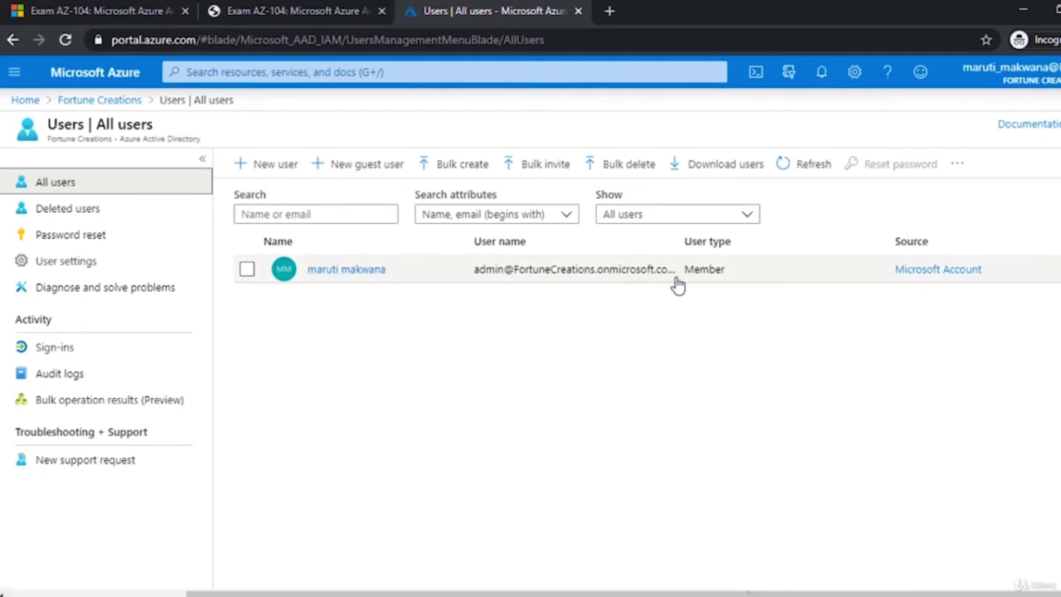
pyautogui.click(958, 165)
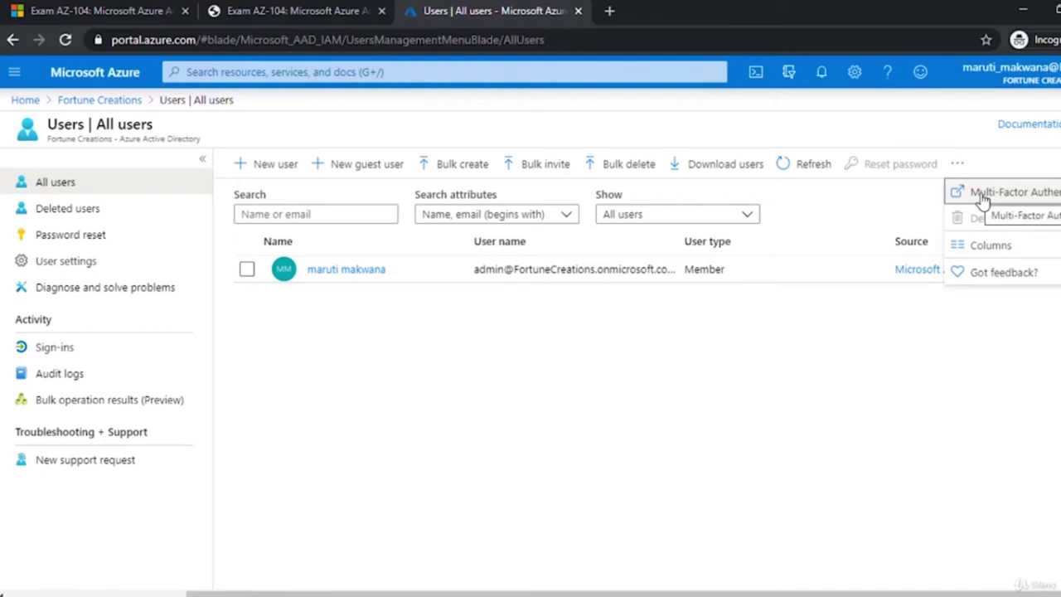
pyautogui.click(1056, 197)
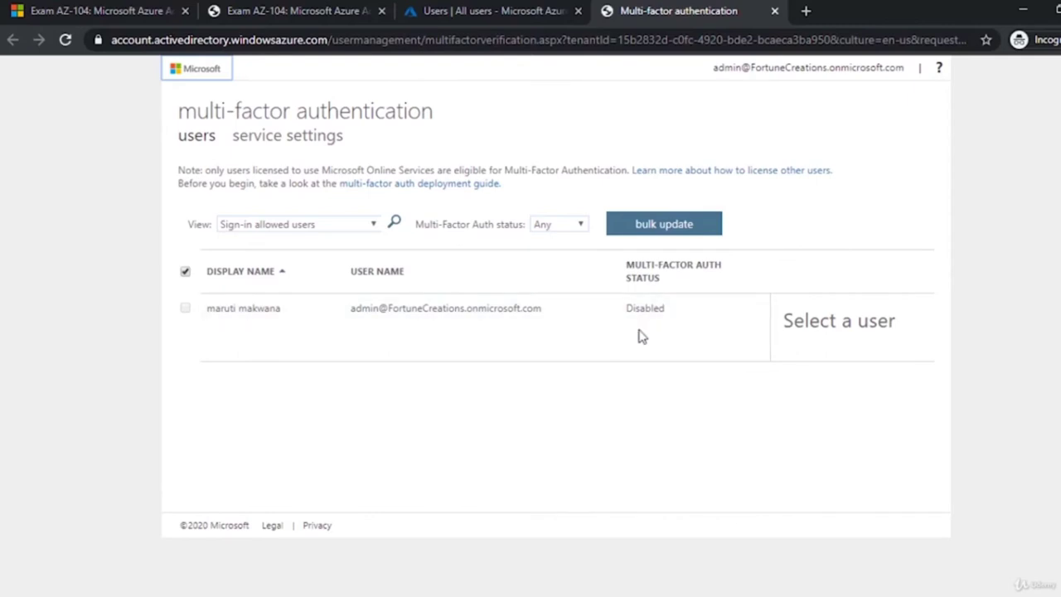
pyautogui.click(498, 13)
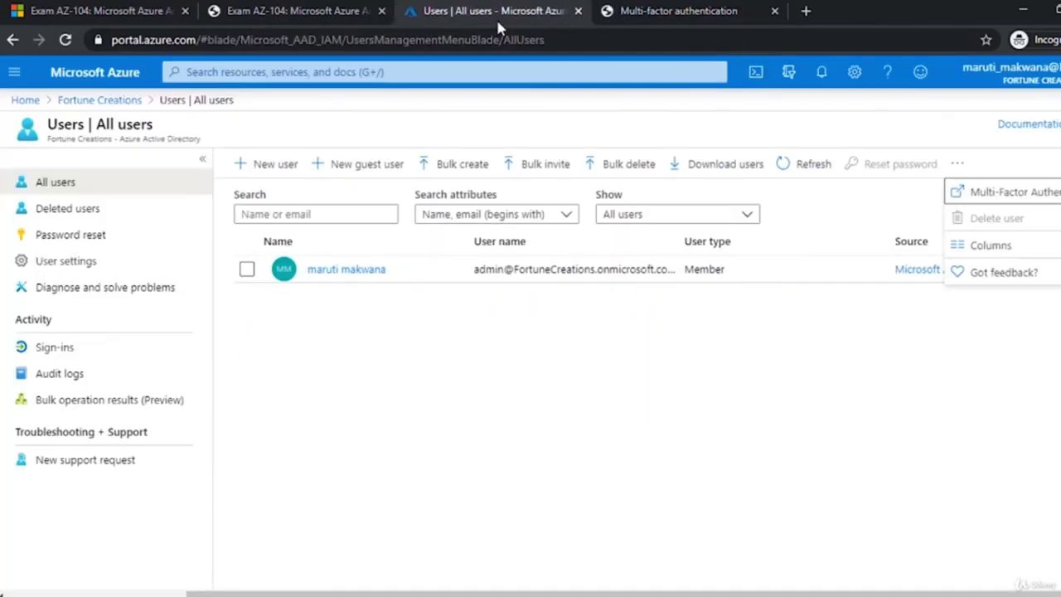
# Switch the portal from Fortune Creations to the Default Directory.
pyautogui.click(1007, 72)
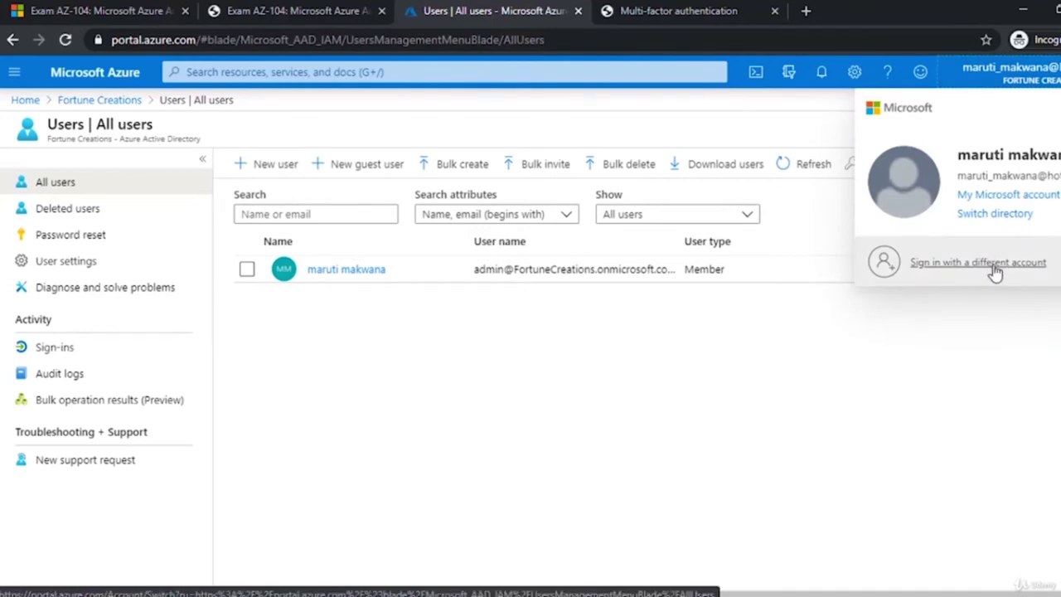
pyautogui.click(1001, 214)
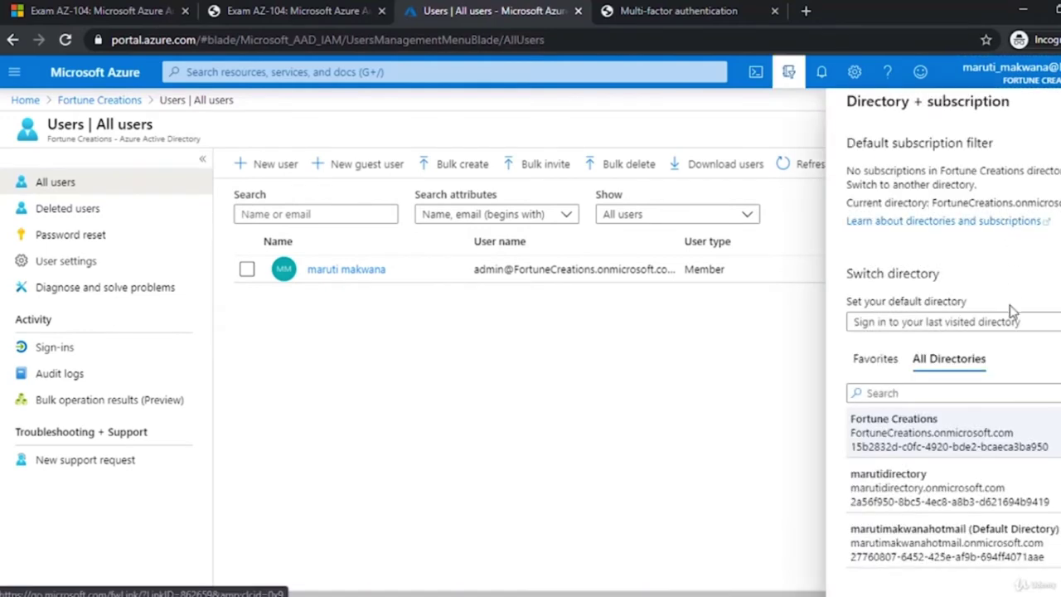
pyautogui.click(968, 548)
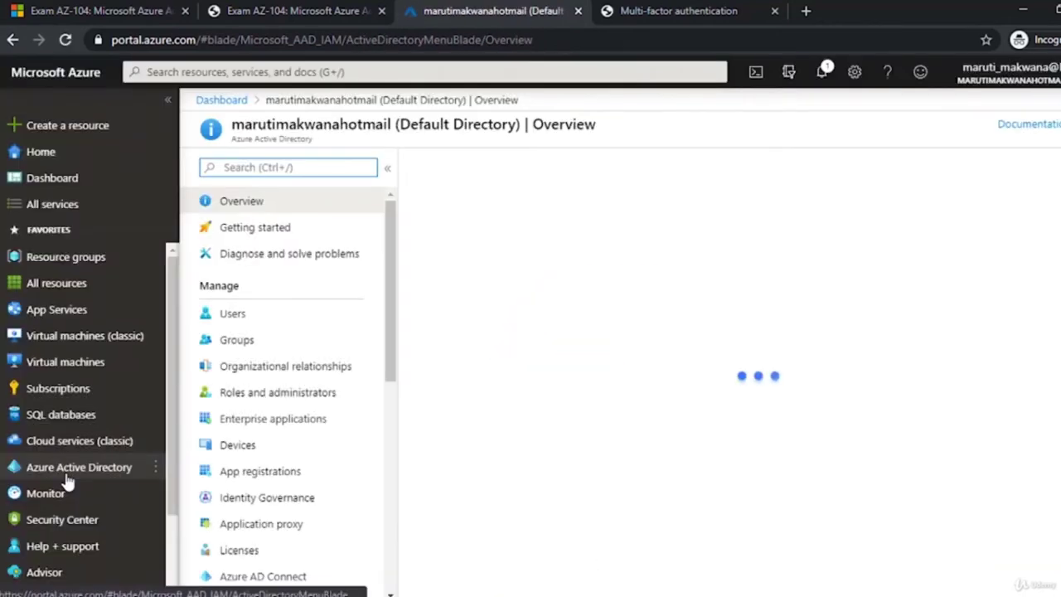
# Open per-user multi-factor authentication from the Default Directory's Users list.
pyautogui.click(281, 320)
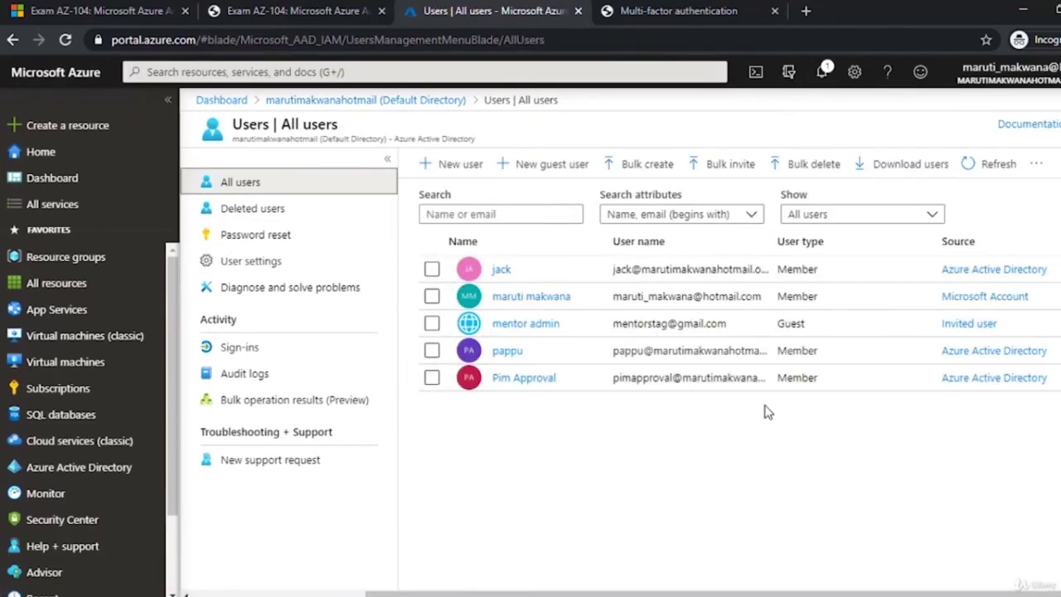
pyautogui.click(1036, 163)
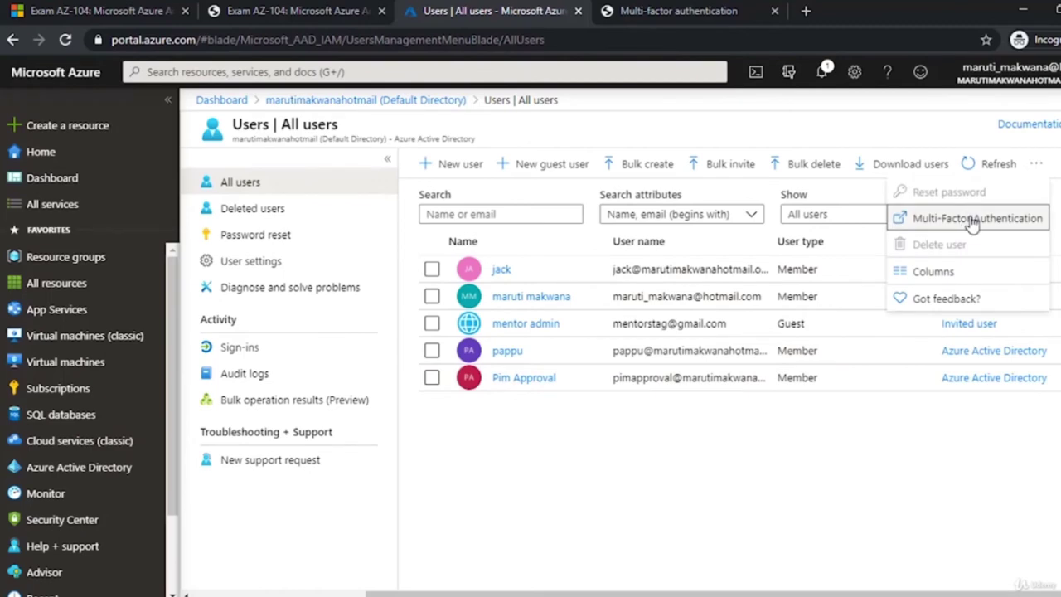
pyautogui.click(974, 218)
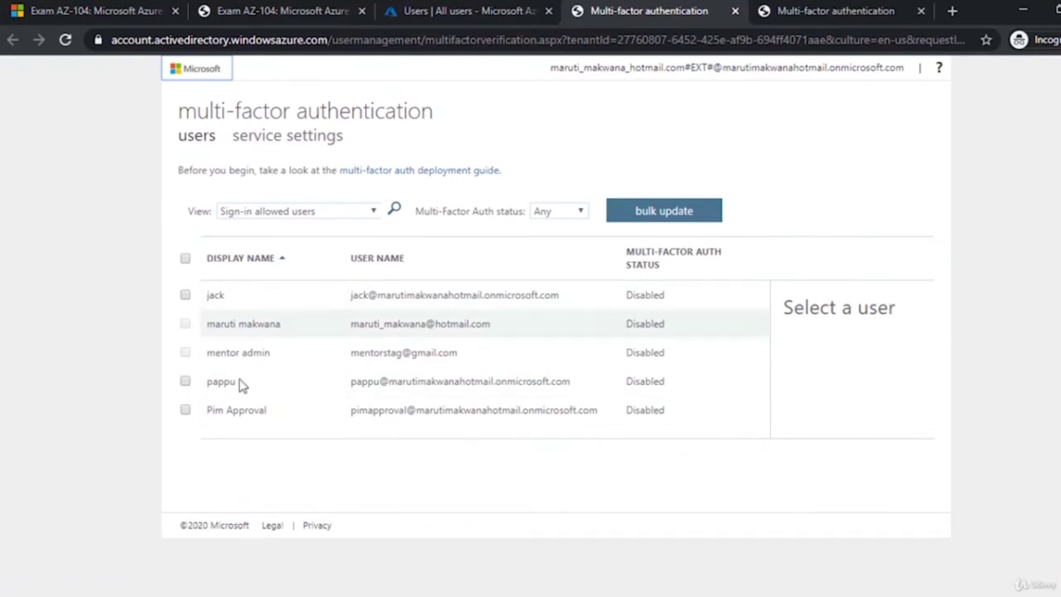
# Select the fourth user to see its Enable and user-settings options, then go back to Users.
pyautogui.click(186, 382)
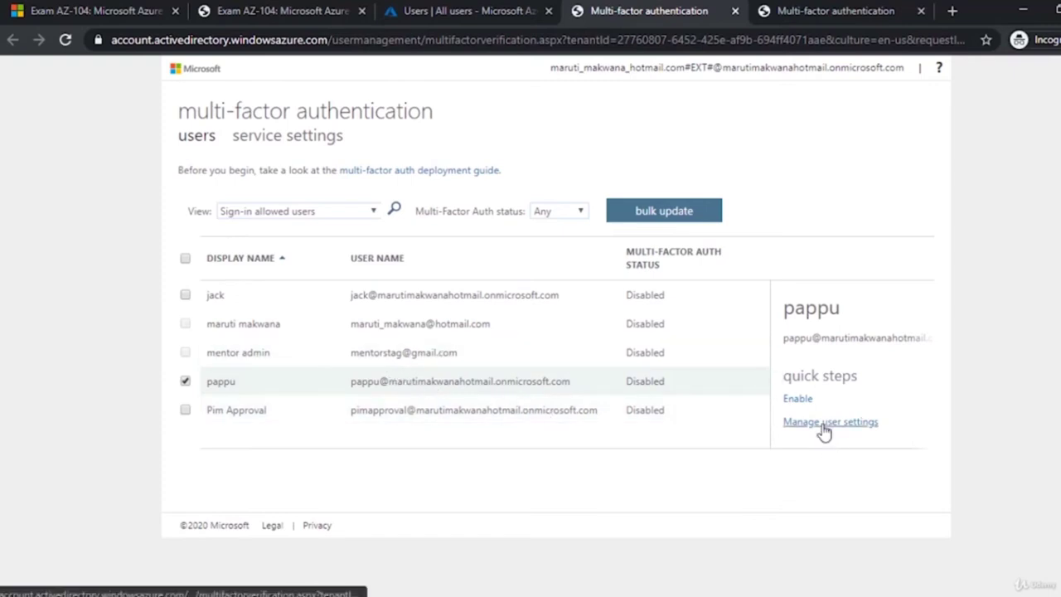
pyautogui.click(462, 12)
# Go from the Default Directory overview to Security and view Conditional Access policies.
pyautogui.click(569, 468)
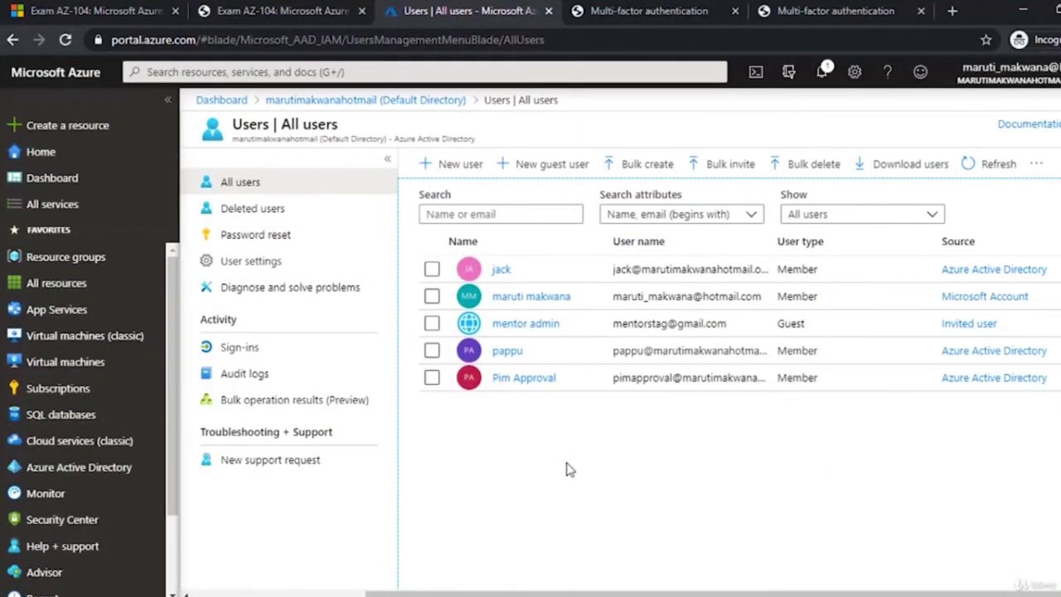
pyautogui.click(406, 101)
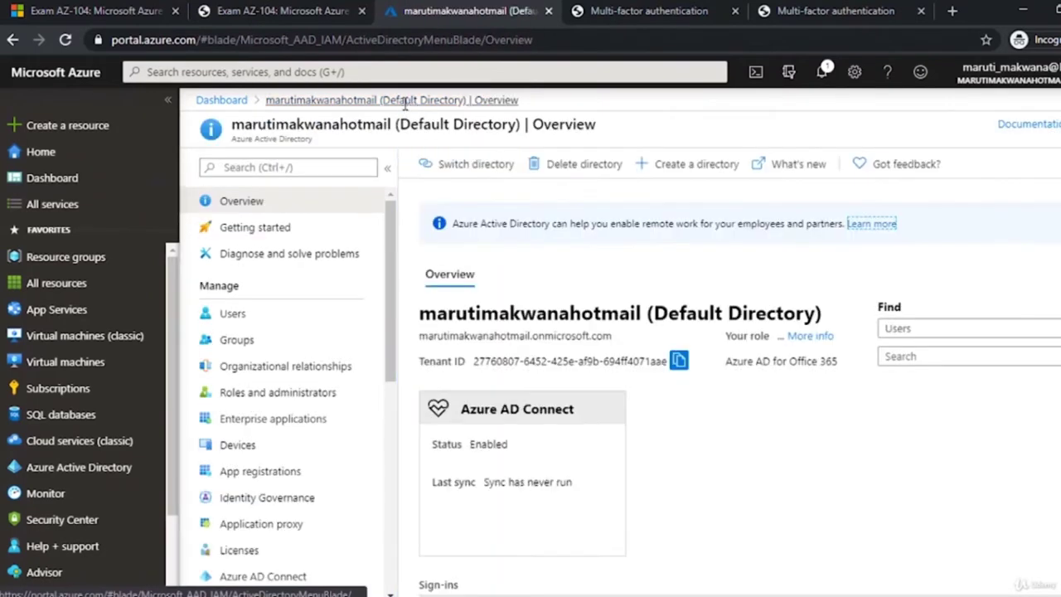
pyautogui.scroll(-5, 365, 389)
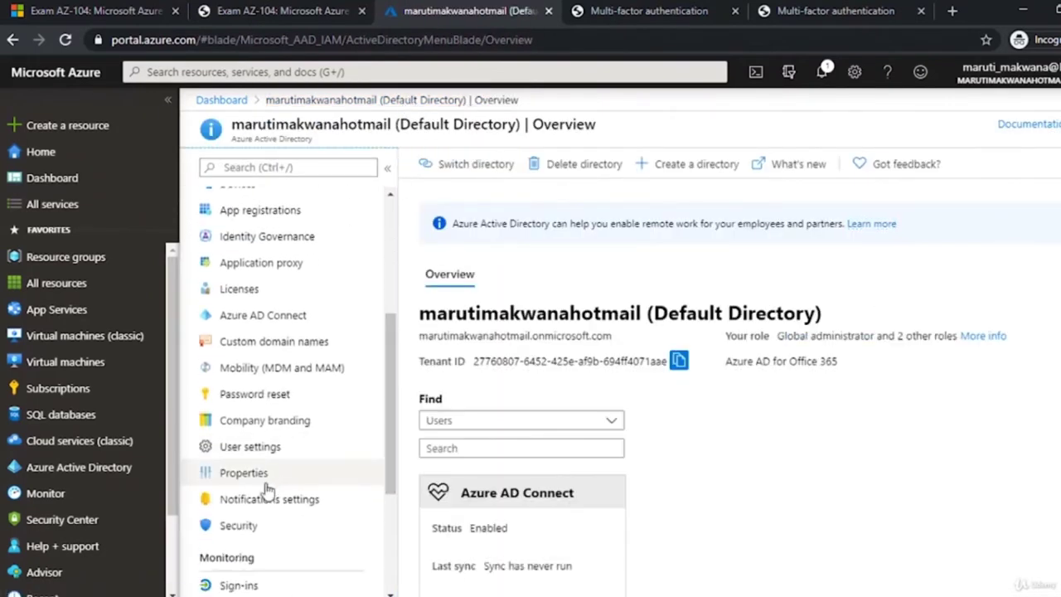
pyautogui.click(250, 529)
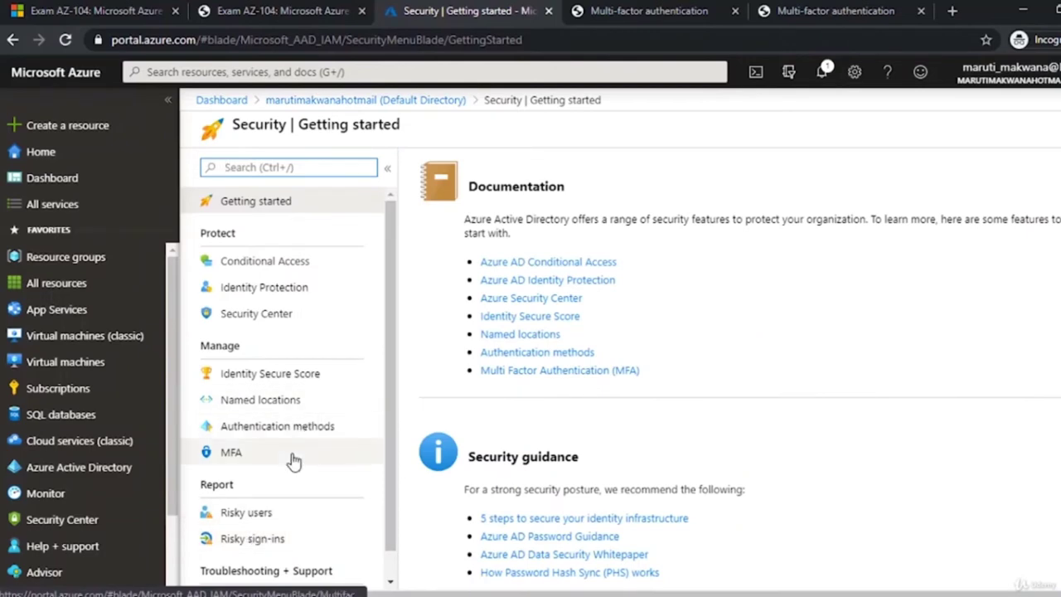
pyautogui.click(269, 264)
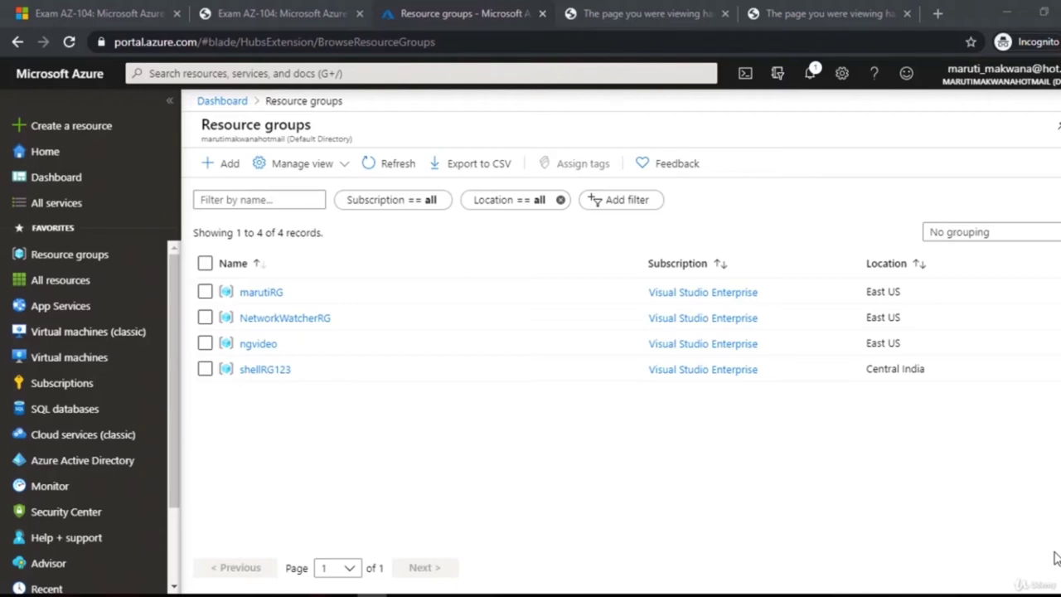
# Glance at shellRG123, then open the ngvideo resource group and its five resources.
pyautogui.click(265, 370)
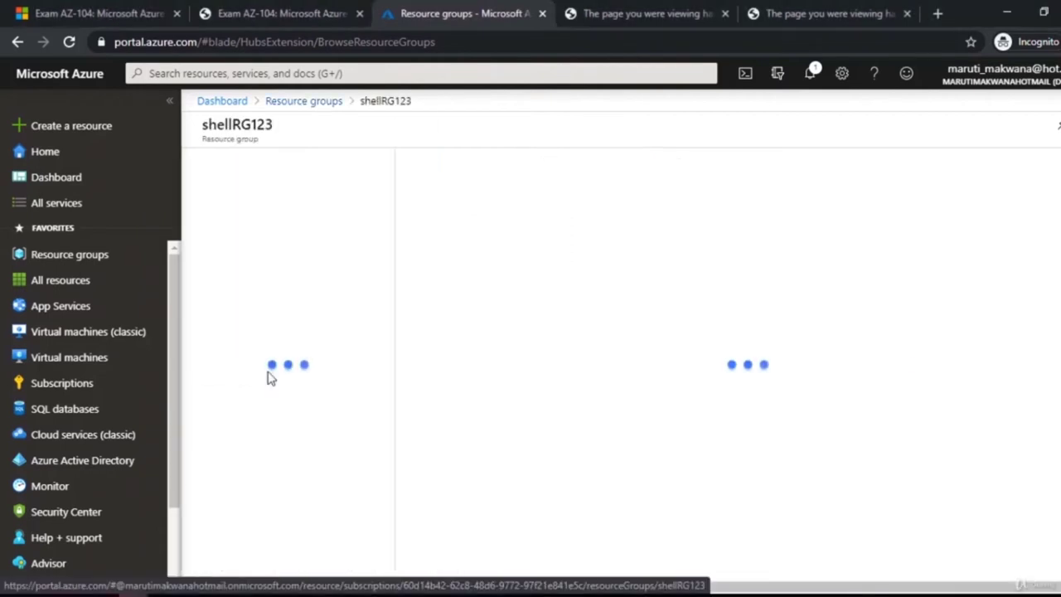
pyautogui.click(300, 105)
pyautogui.click(266, 344)
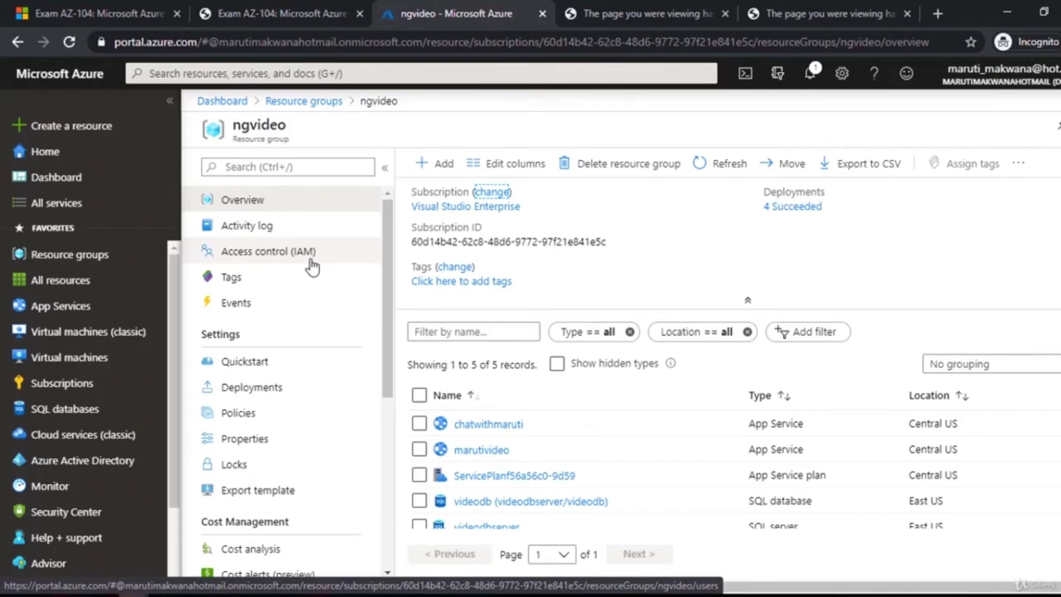
# Browse ngvideo's IAM Role assignments, Deny assignments and Check access tabs, ending on Roles.
pyautogui.click(246, 257)
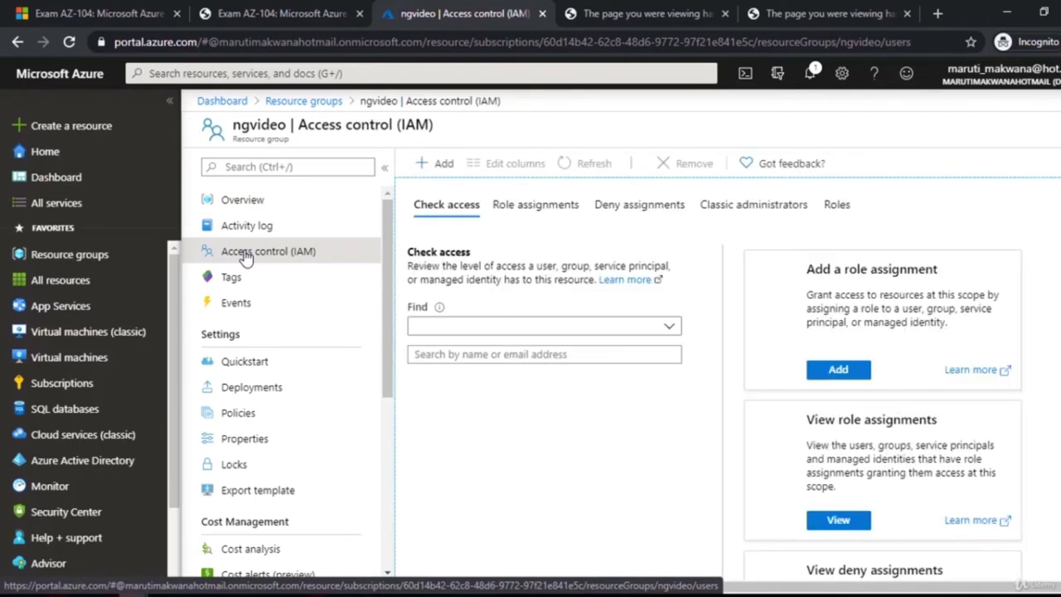
pyautogui.click(526, 208)
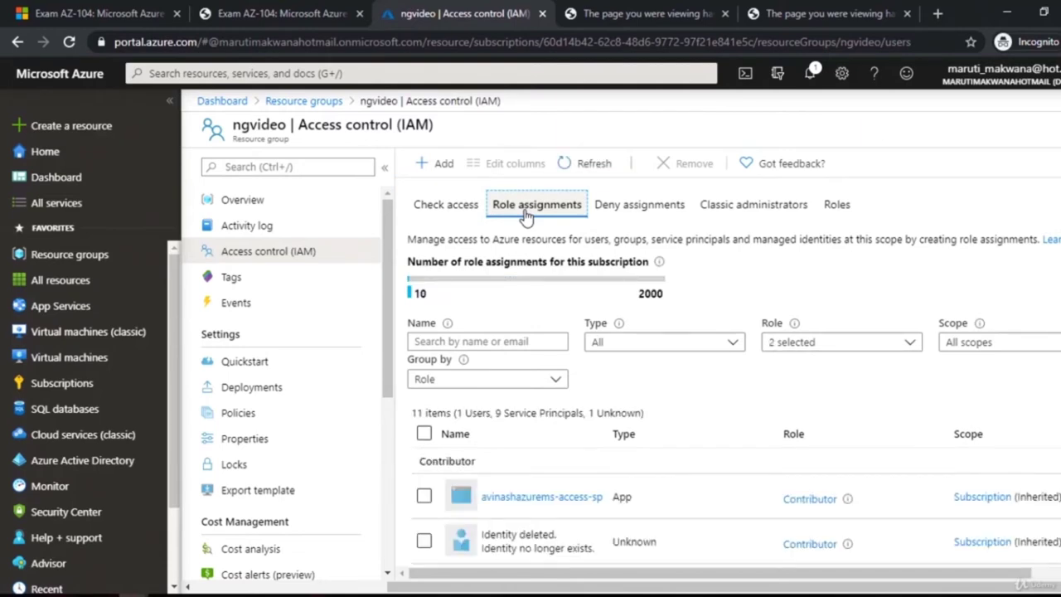
pyautogui.click(657, 212)
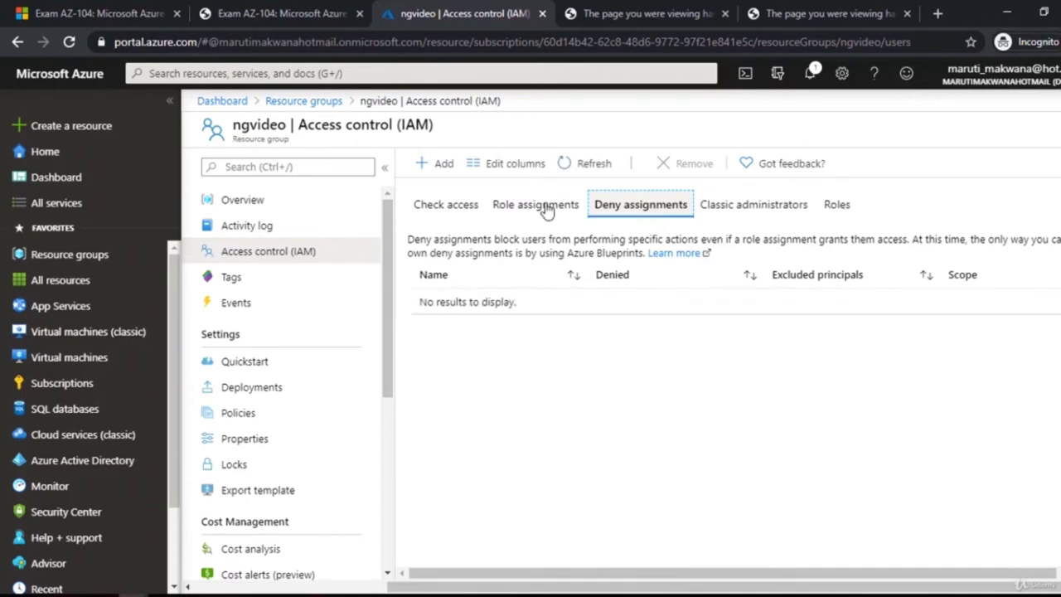
pyautogui.click(454, 209)
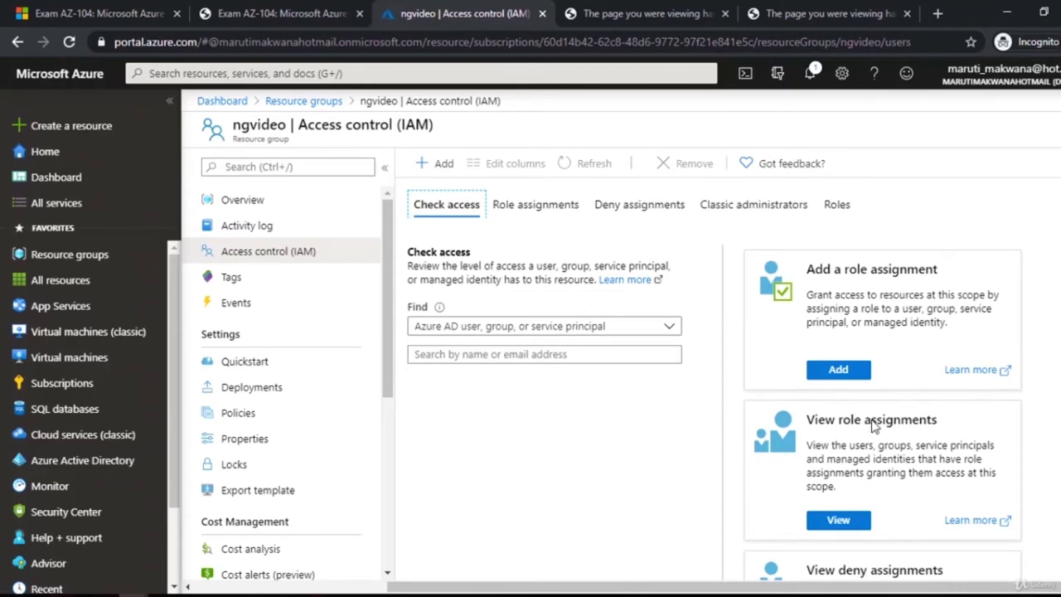
pyautogui.click(838, 205)
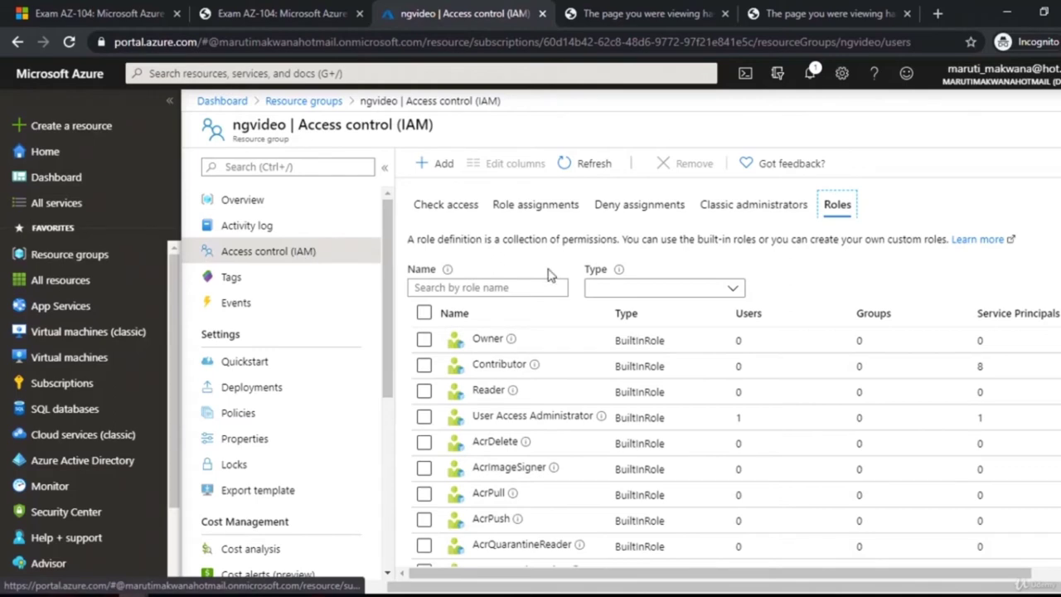
pyautogui.scroll(-15, 736, 371)
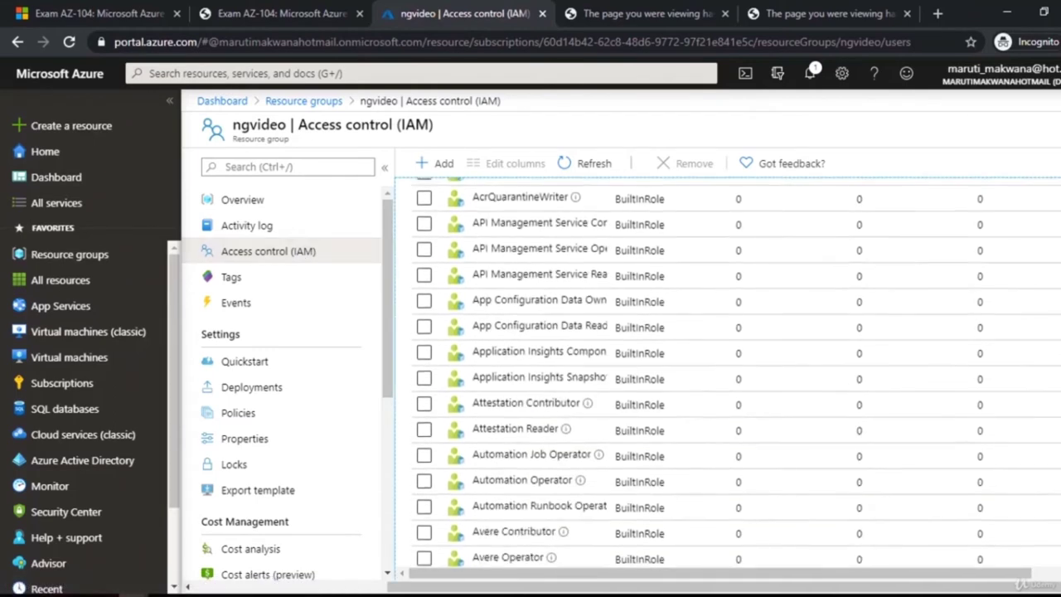
pyautogui.scroll(-5, 736, 371)
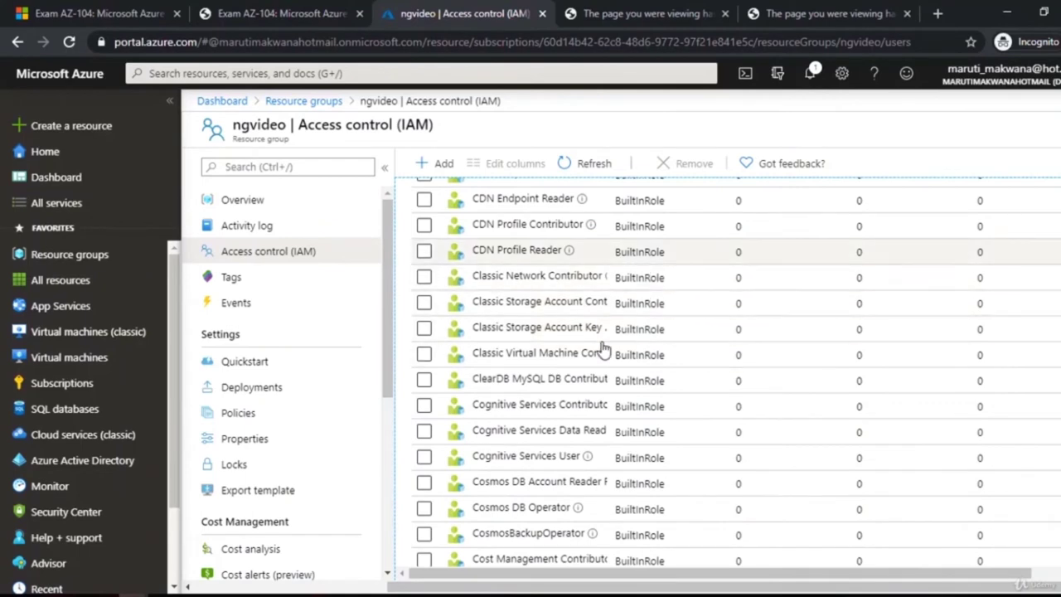
pyautogui.scroll(-20, 630, 405)
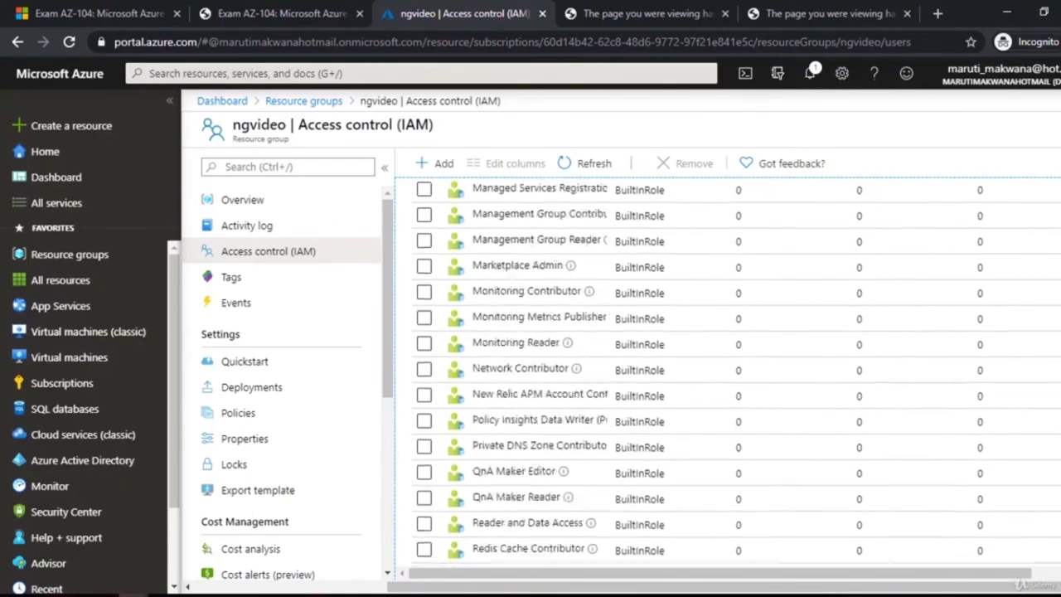
pyautogui.scroll(-10, 637, 406)
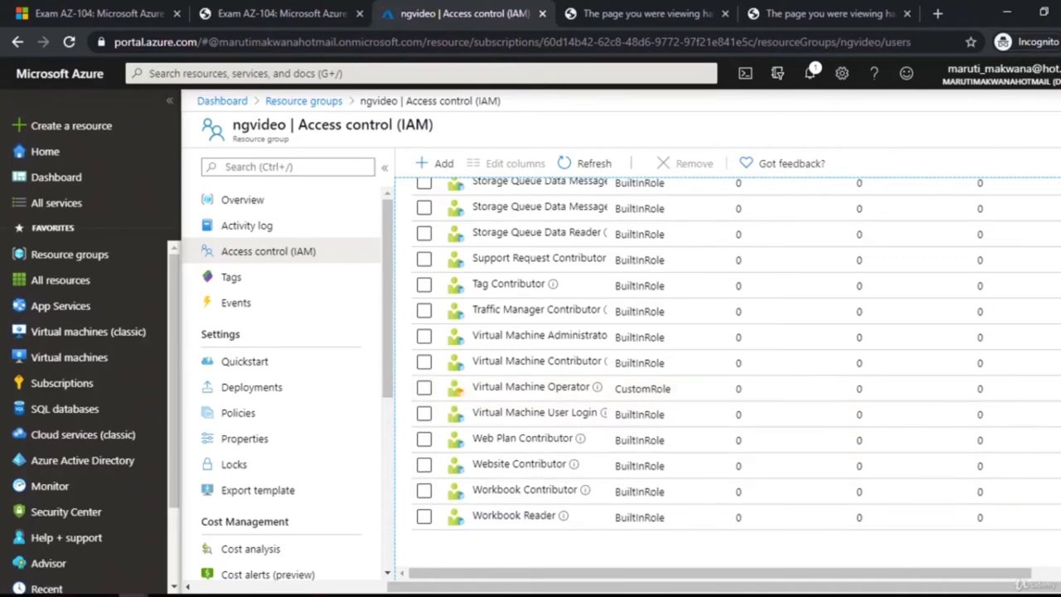
pyautogui.scroll(20, 736, 372)
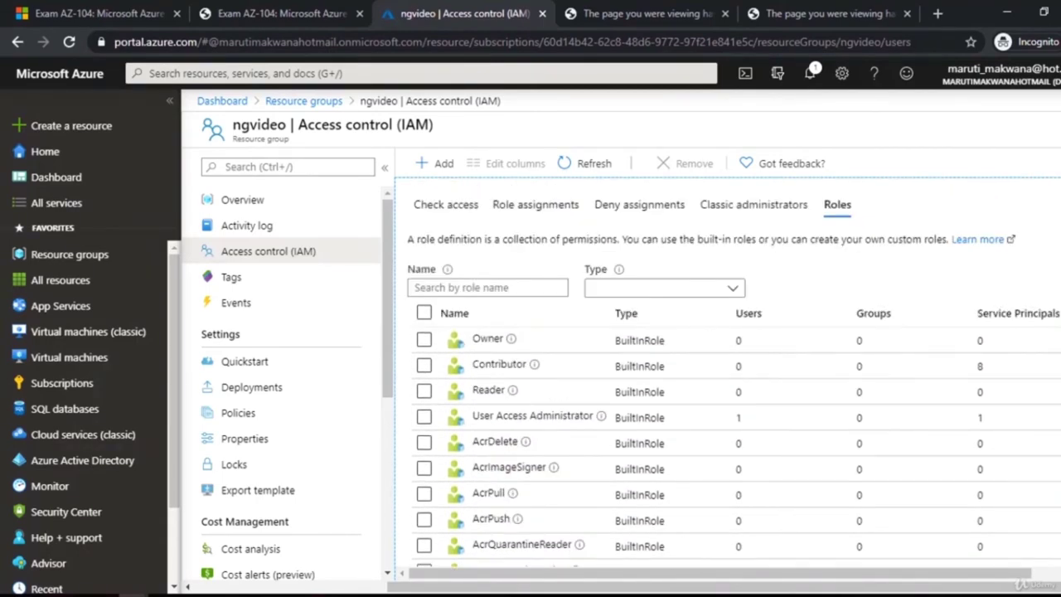
pyautogui.scroll(-20, 736, 372)
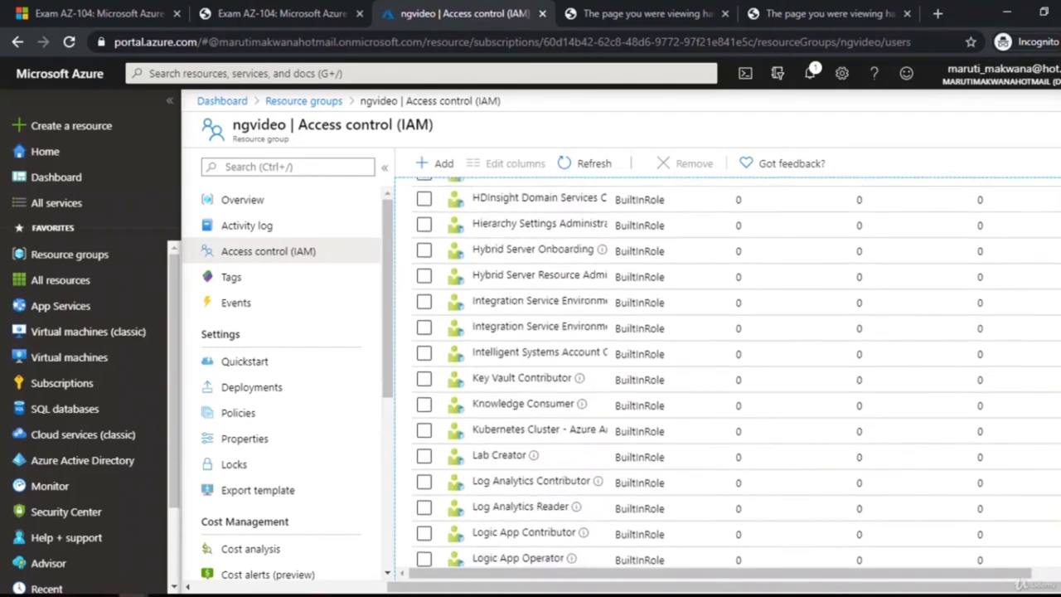
pyautogui.scroll(-5, 736, 372)
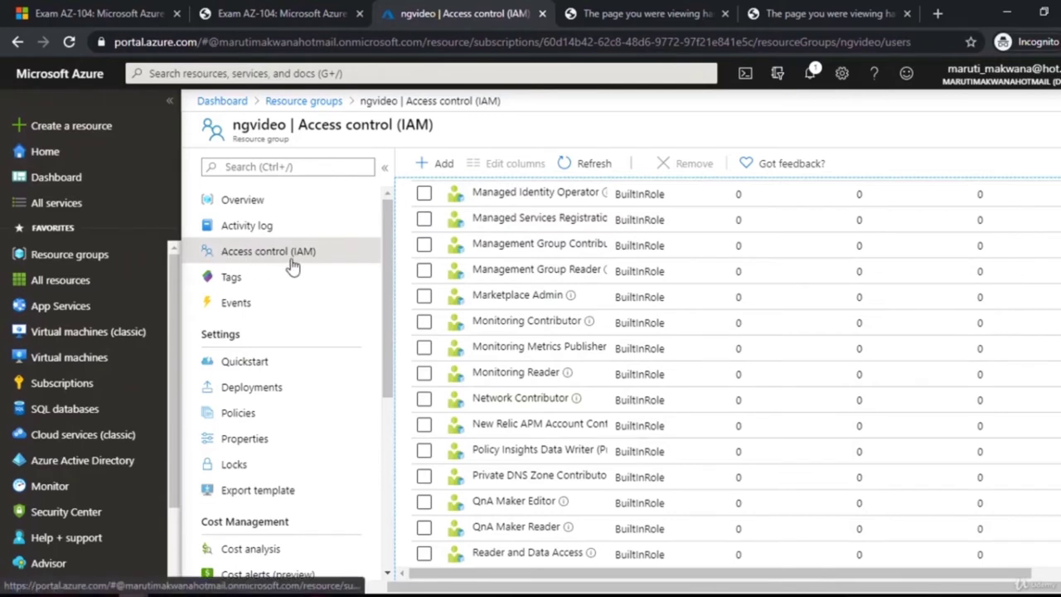
# Reopen ngvideo from Resource groups and open its chatwithmaruti App Service.
pyautogui.click(313, 103)
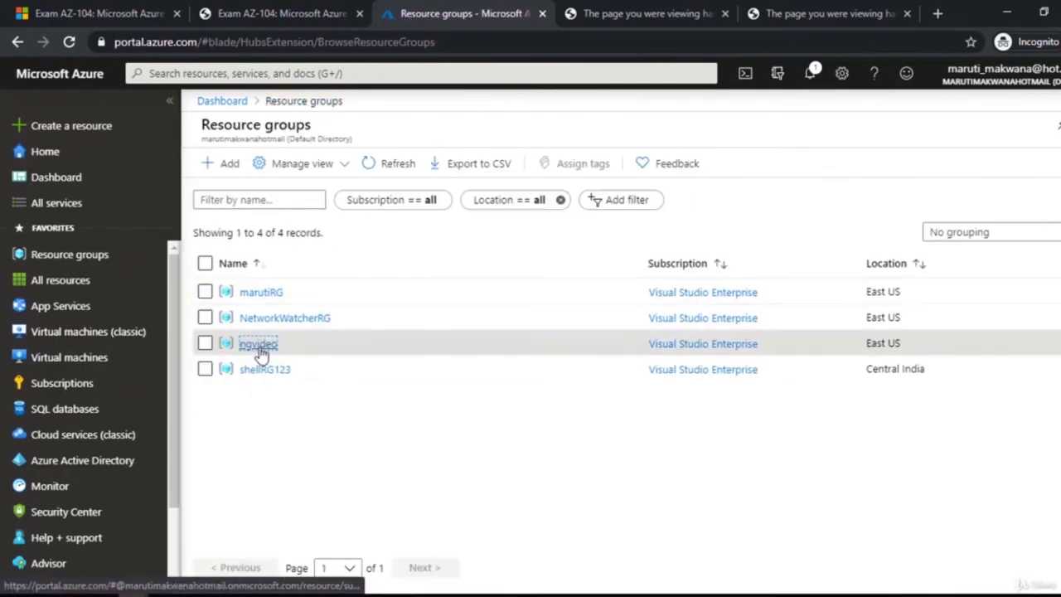
pyautogui.click(258, 342)
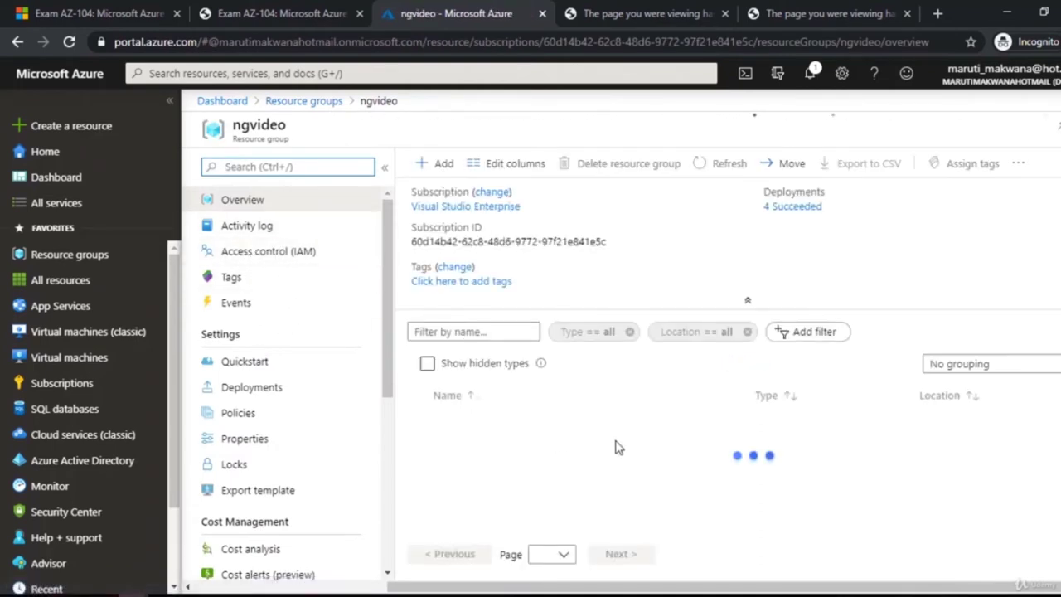
pyautogui.scroll(-1, 616, 447)
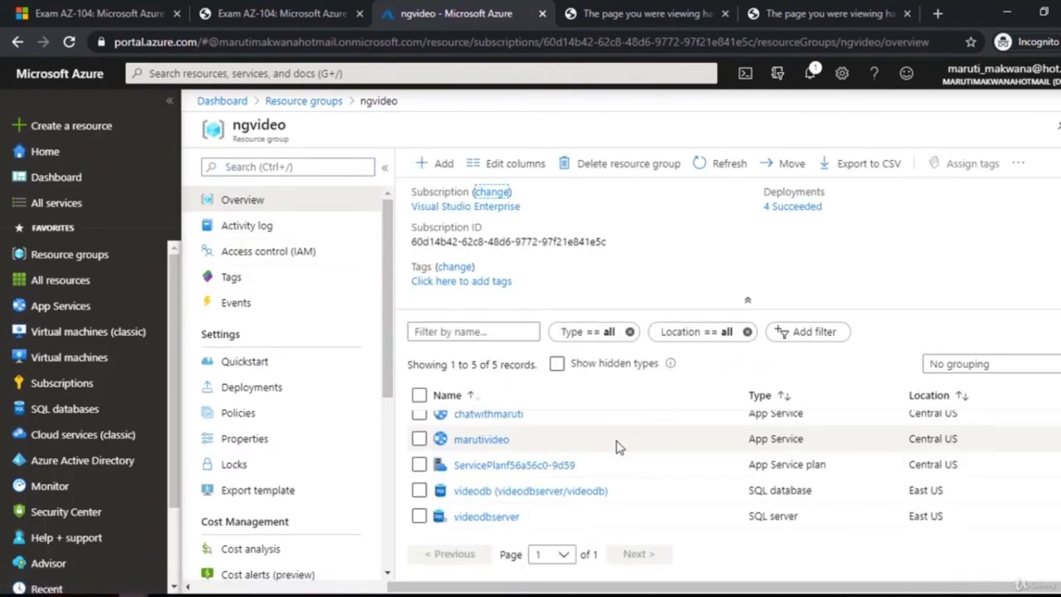
pyautogui.scroll(1, 615, 446)
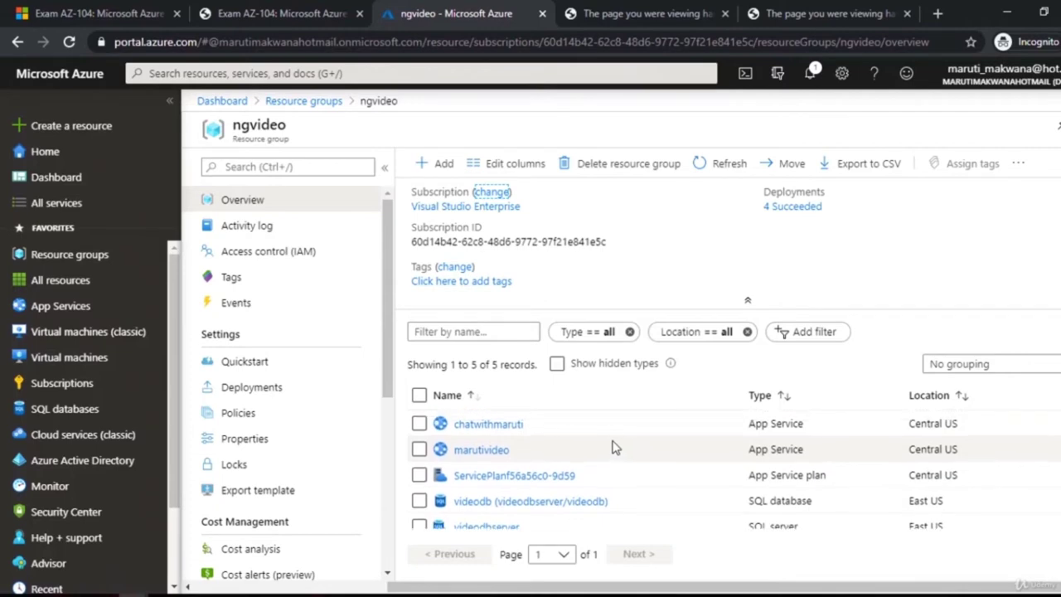
pyautogui.click(486, 431)
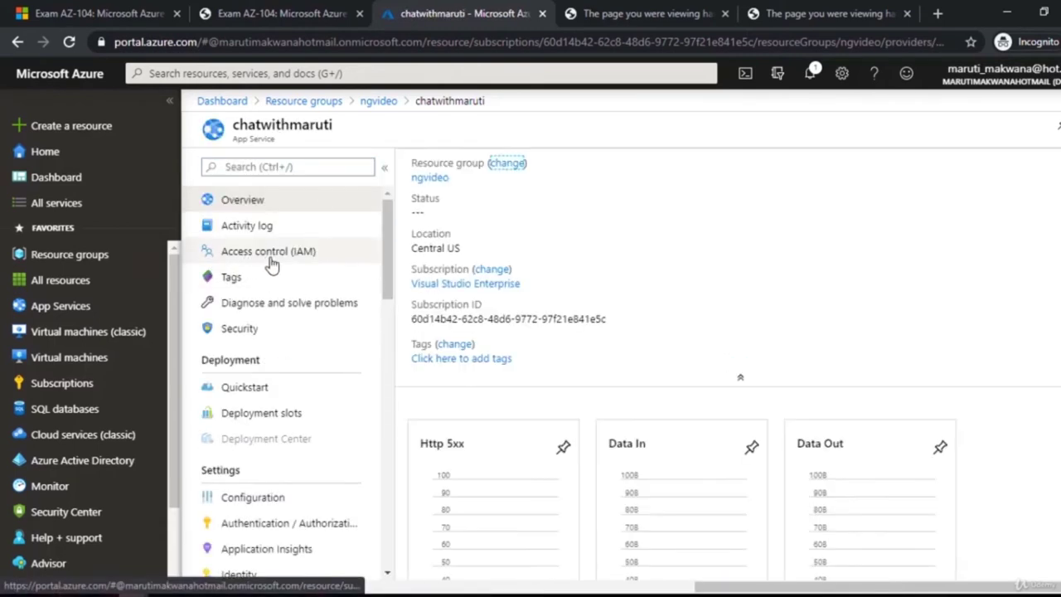
# Browse chatwithmaruti's IAM Roles list and Role assignments tab, then go back to ngvideo.
pyautogui.click(318, 264)
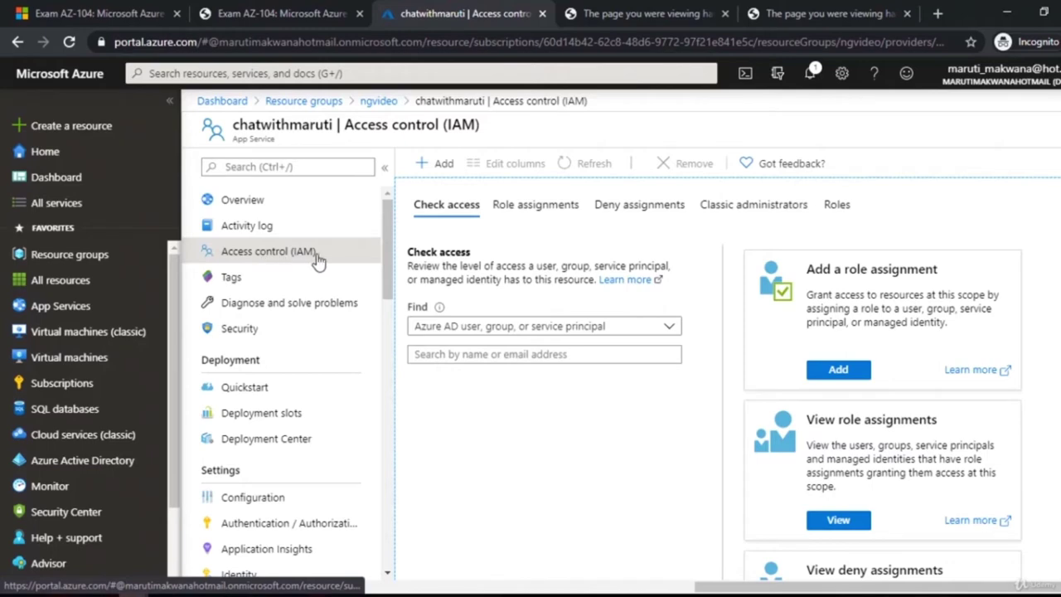
pyautogui.click(837, 205)
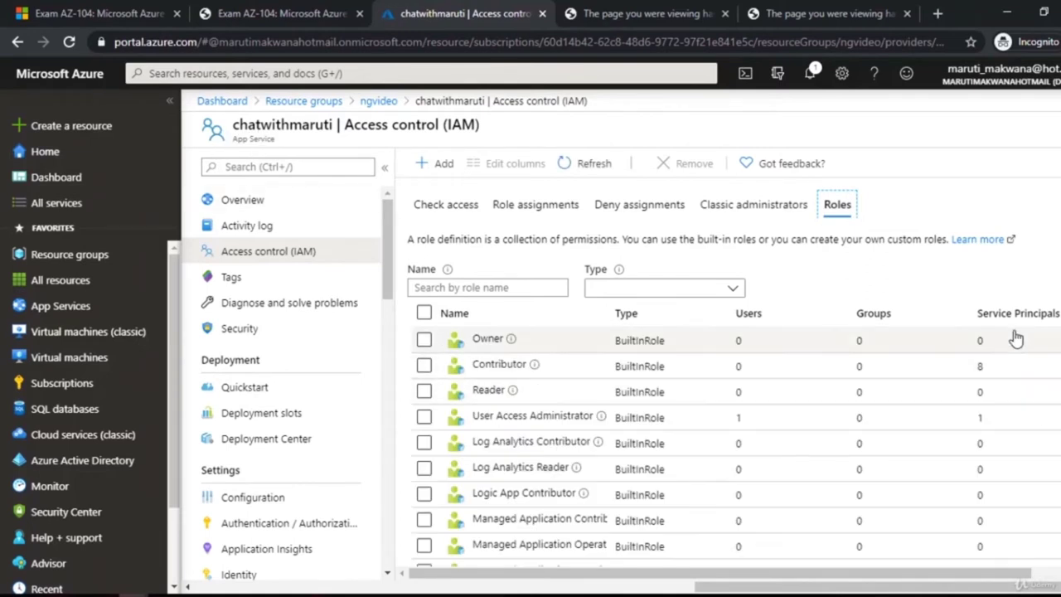
pyautogui.scroll(-1, 1011, 338)
pyautogui.scroll(-3, 727, 373)
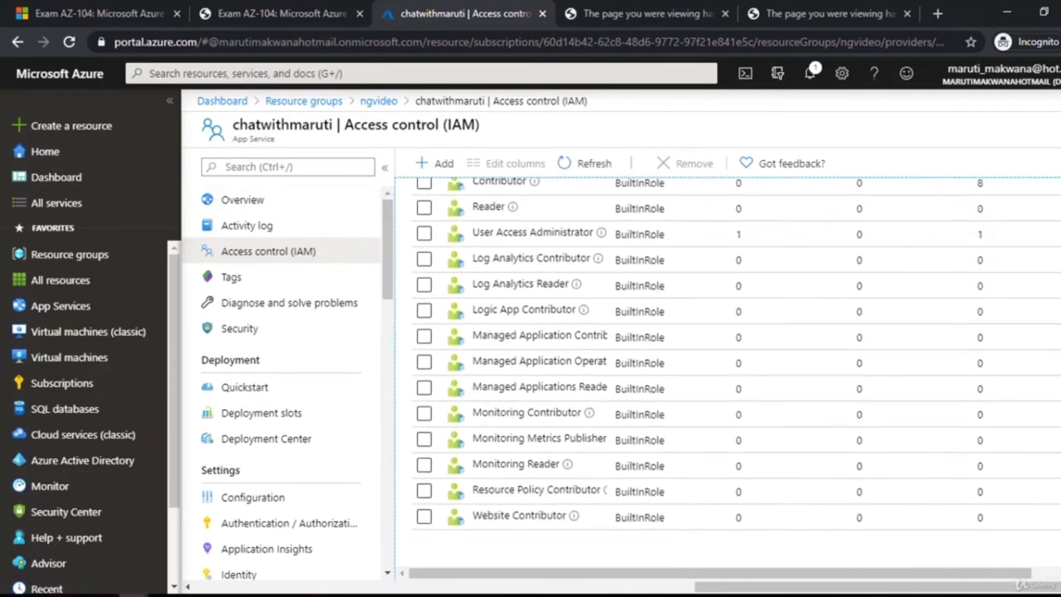
pyautogui.scroll(4, 727, 372)
pyautogui.scroll(-2, 726, 373)
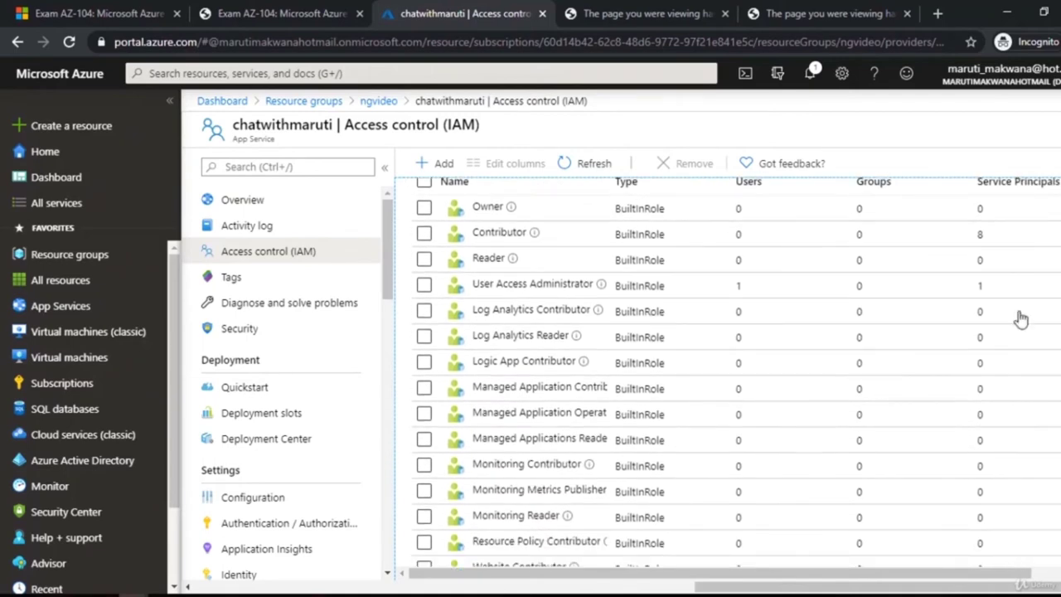
pyautogui.moveTo(236, 139); pyautogui.dragTo(270, 143)
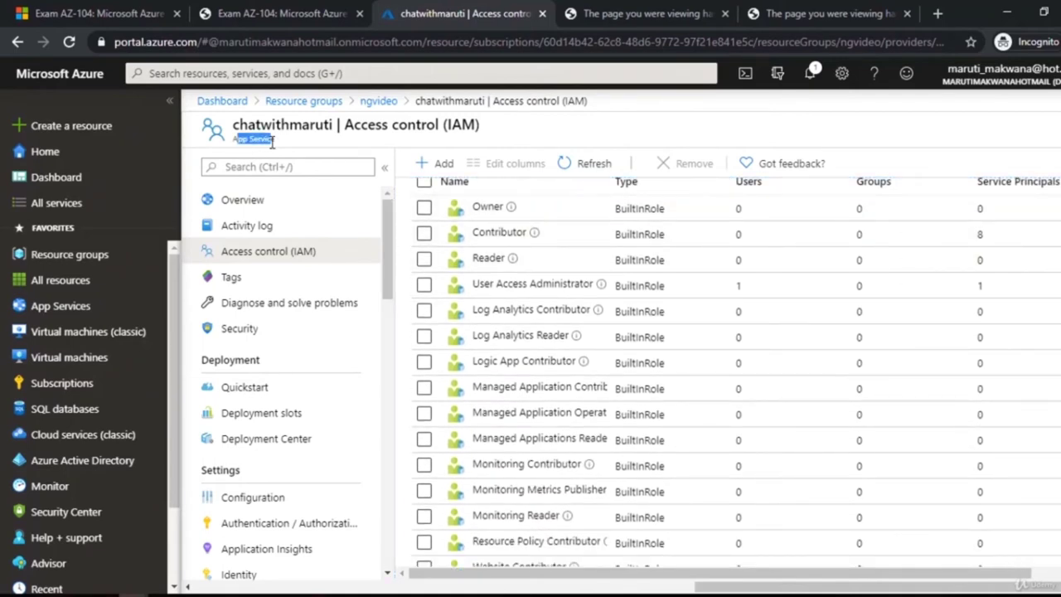
pyautogui.scroll(2, 1049, 195)
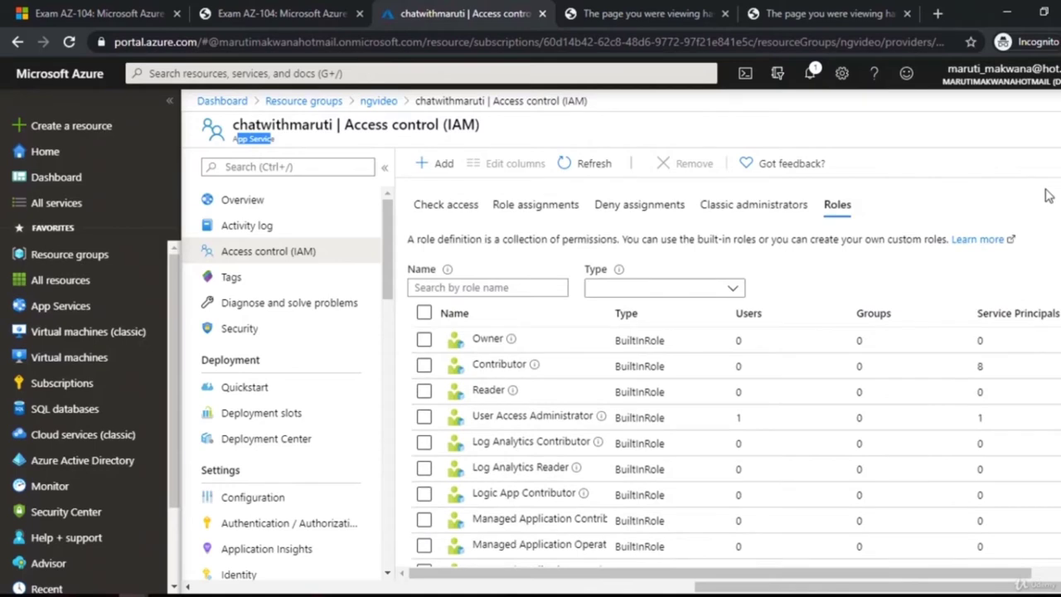
pyautogui.click(559, 209)
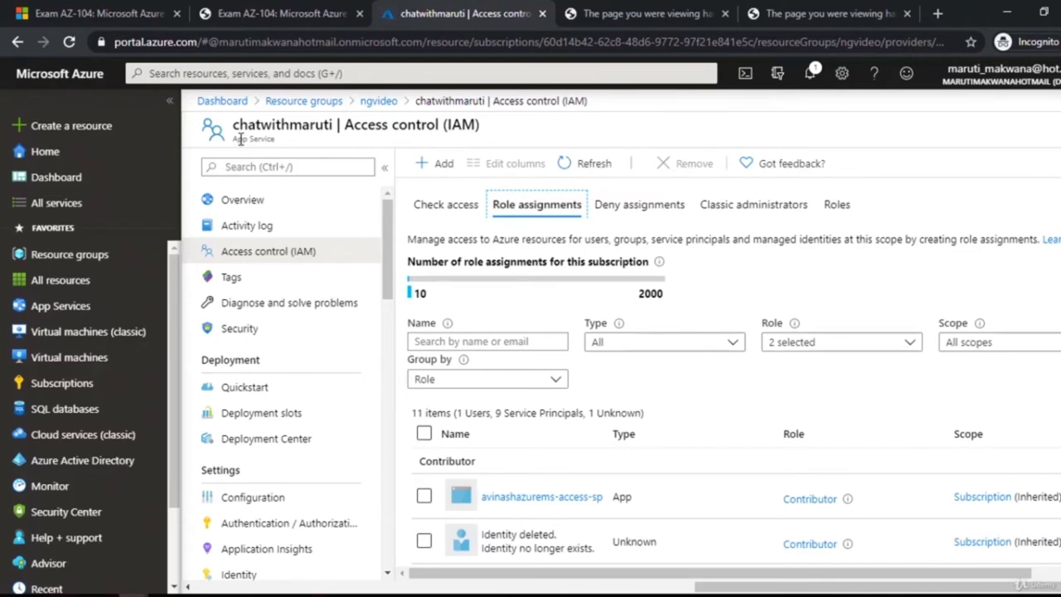
pyautogui.click(378, 101)
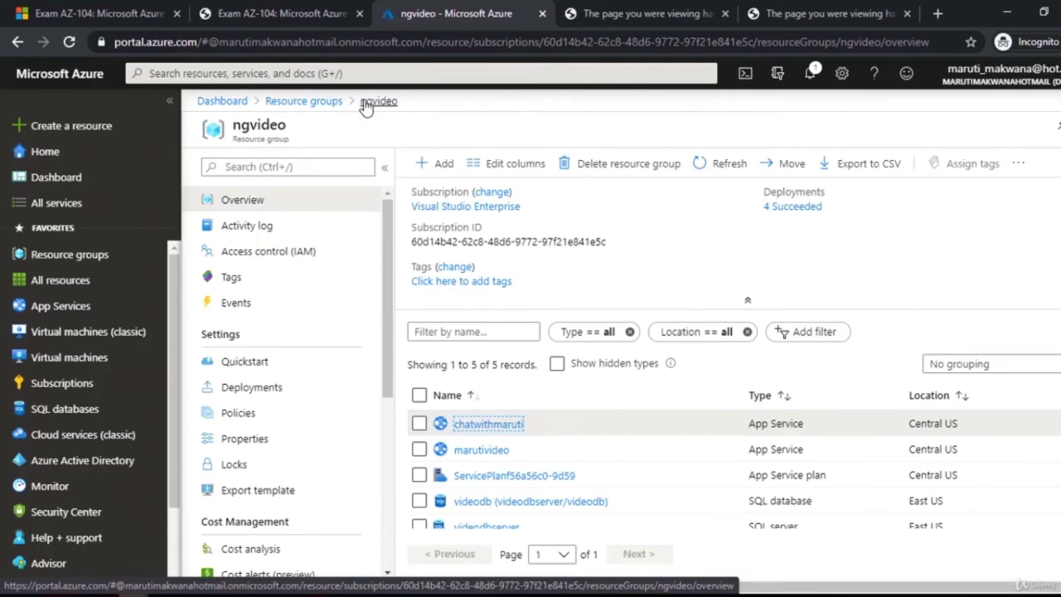
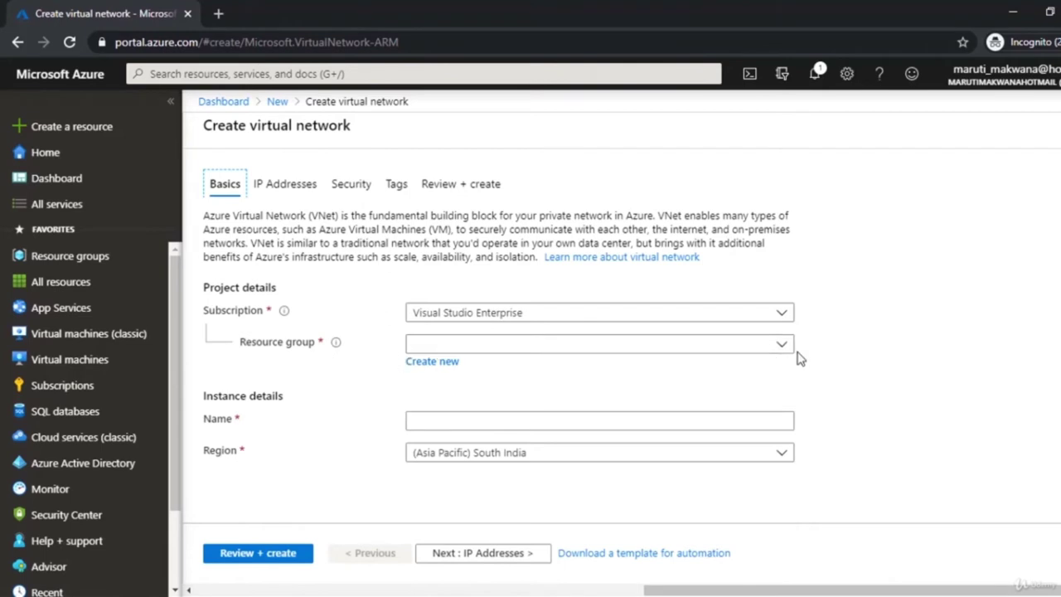
# Create resource group TrainingRG and name the virtual network marutifirstvnet123.
pyautogui.click(440, 364)
pyautogui.write('Trai')
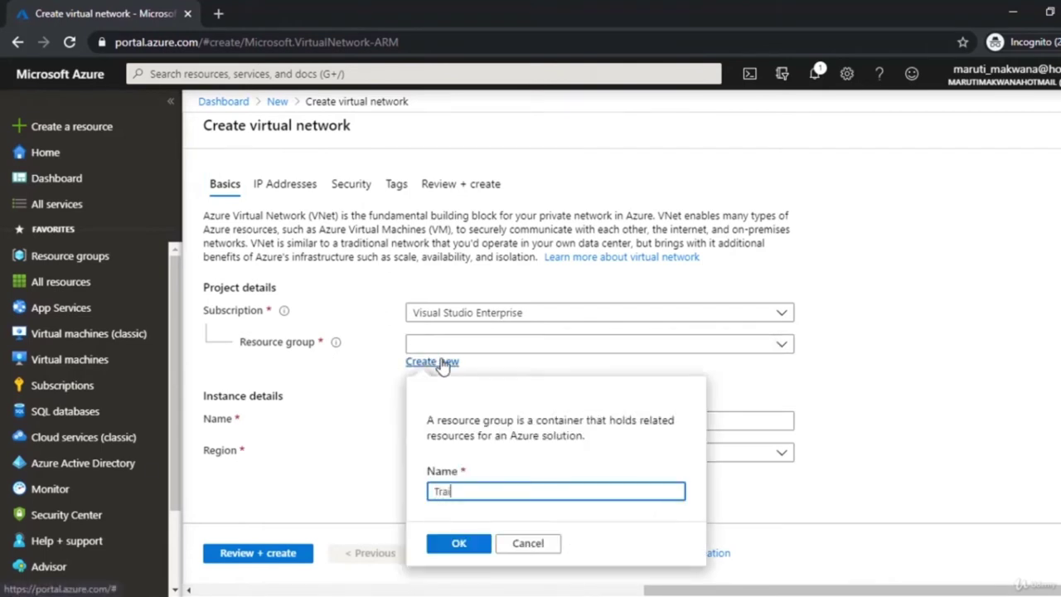
pyautogui.write('ningRG')
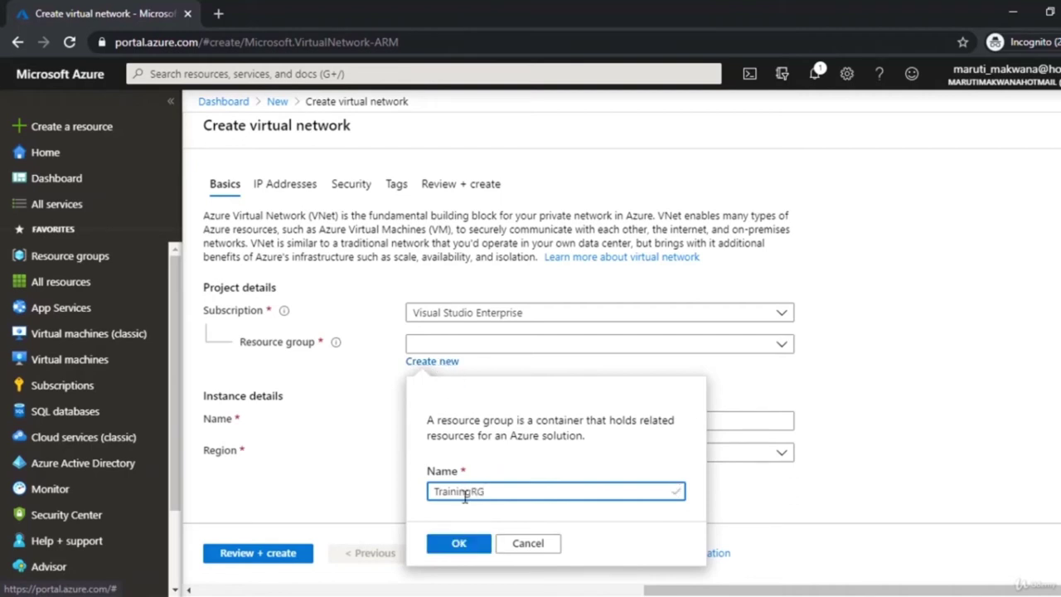
pyautogui.click(458, 543)
pyautogui.click(469, 419)
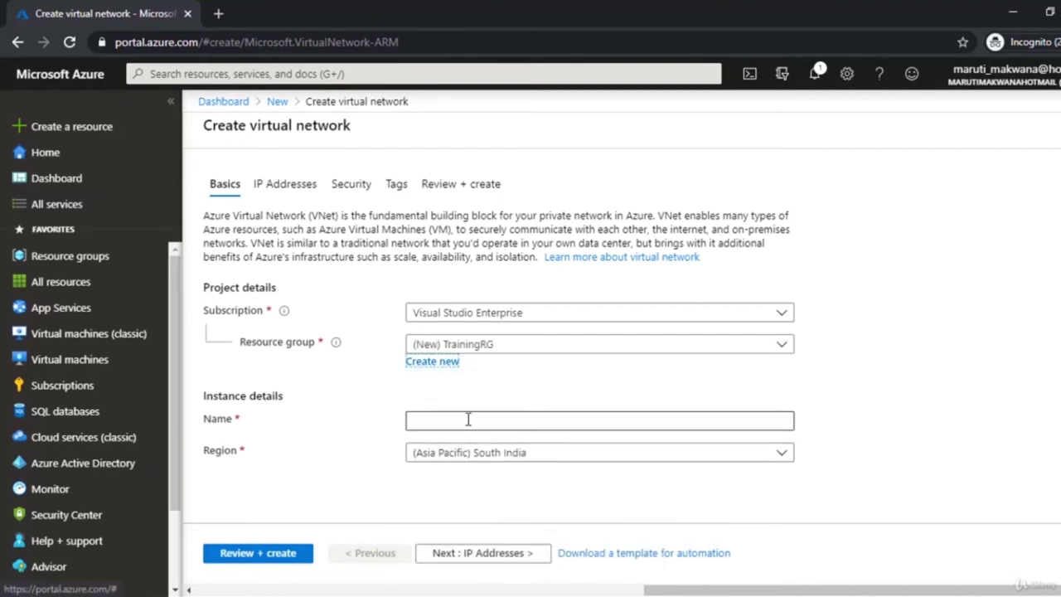
pyautogui.write('maruti')
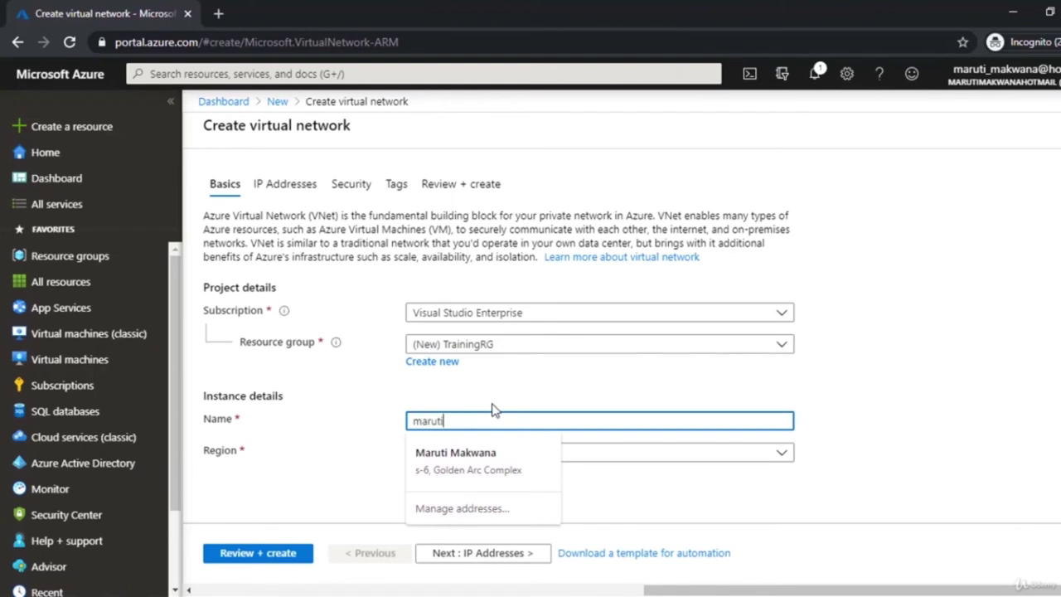
pyautogui.write('first')
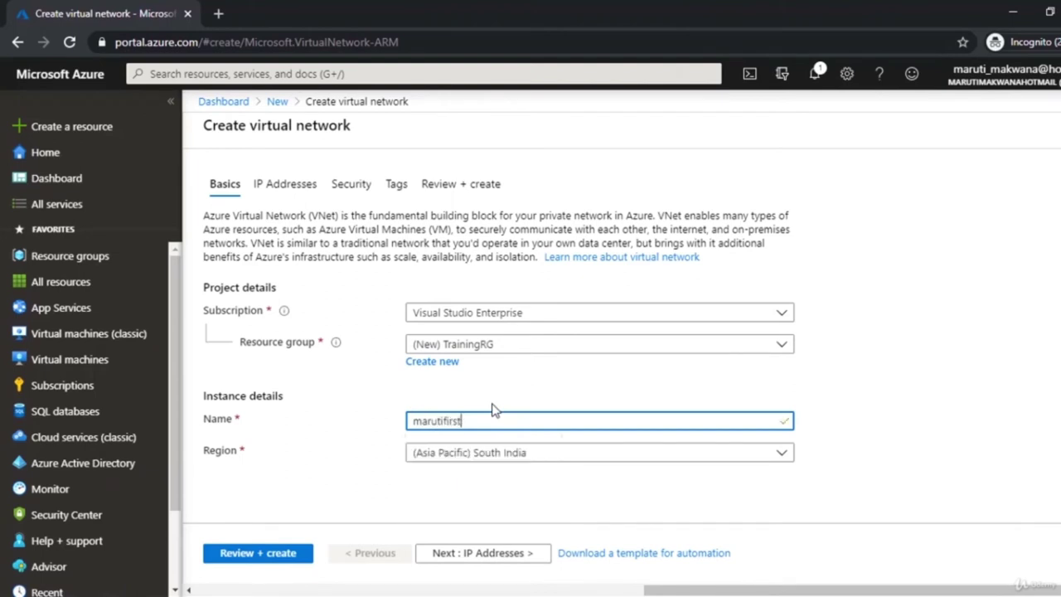
pyautogui.write('vnet123')
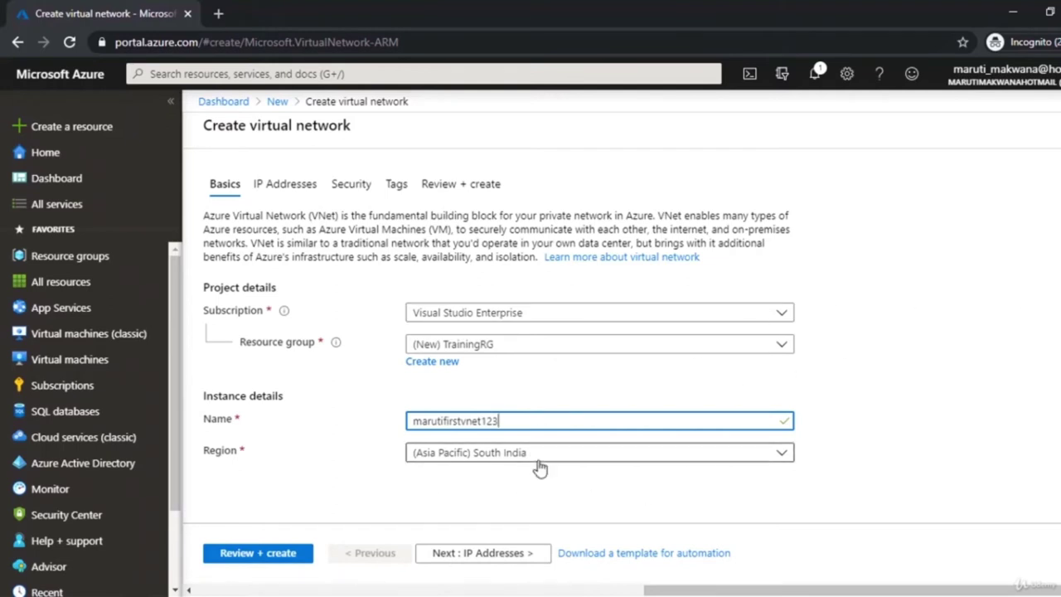
pyautogui.click(488, 560)
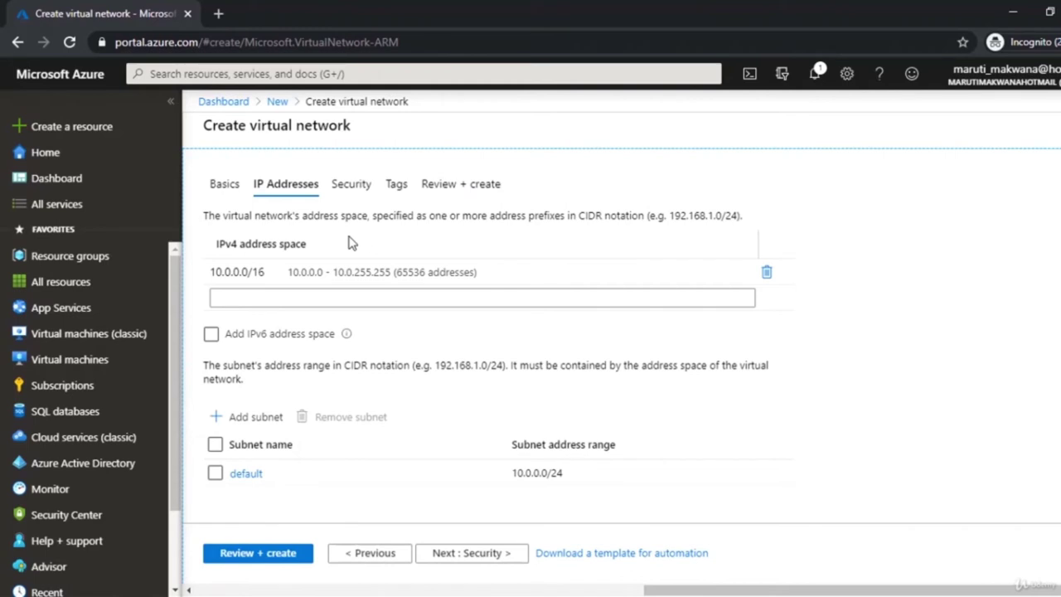
# Review the 10.0.0.0/16 address space and default 10.0.0.0/24 subnet, leaving both unchanged.
pyautogui.click(222, 272)
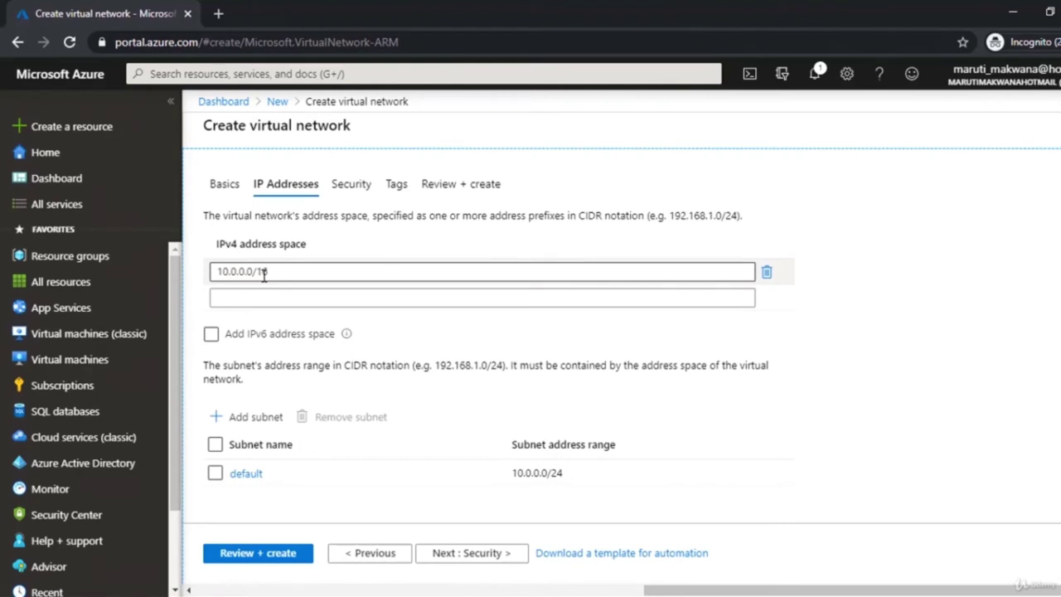
pyautogui.doubleClick(262, 272)
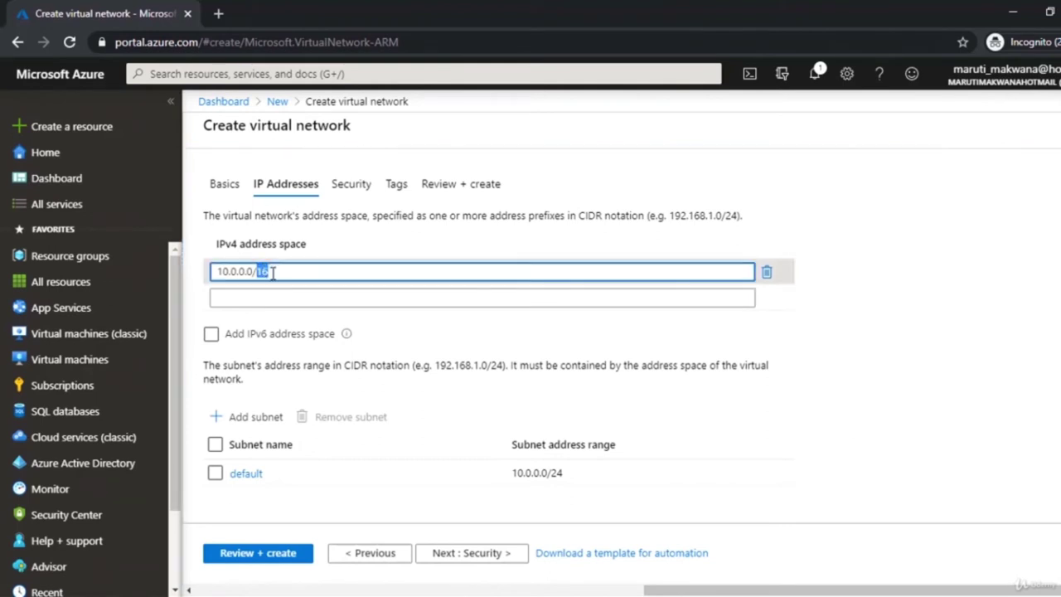
pyautogui.click(883, 312)
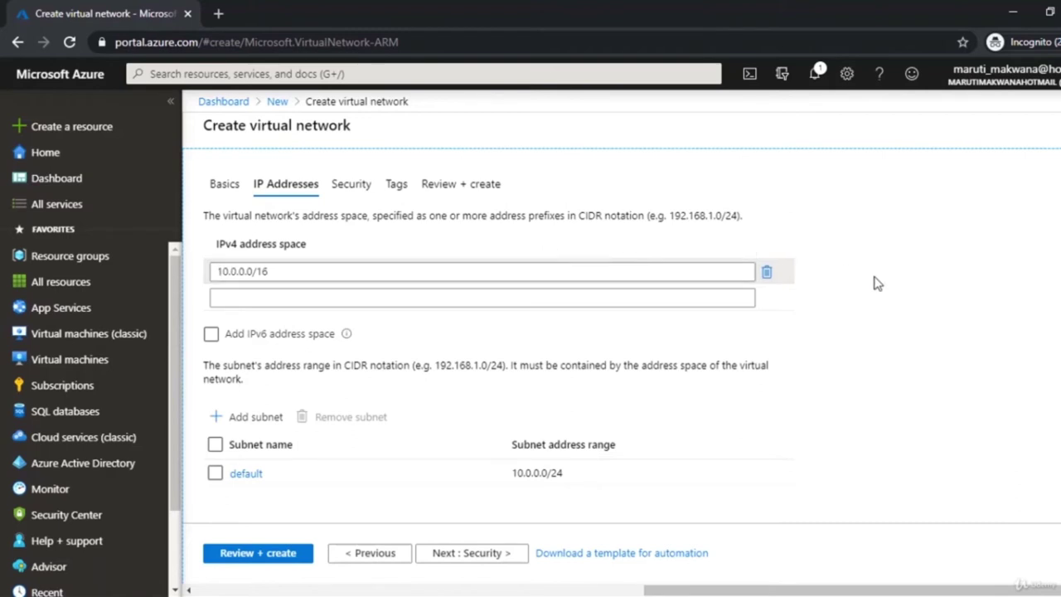
pyautogui.click(729, 298)
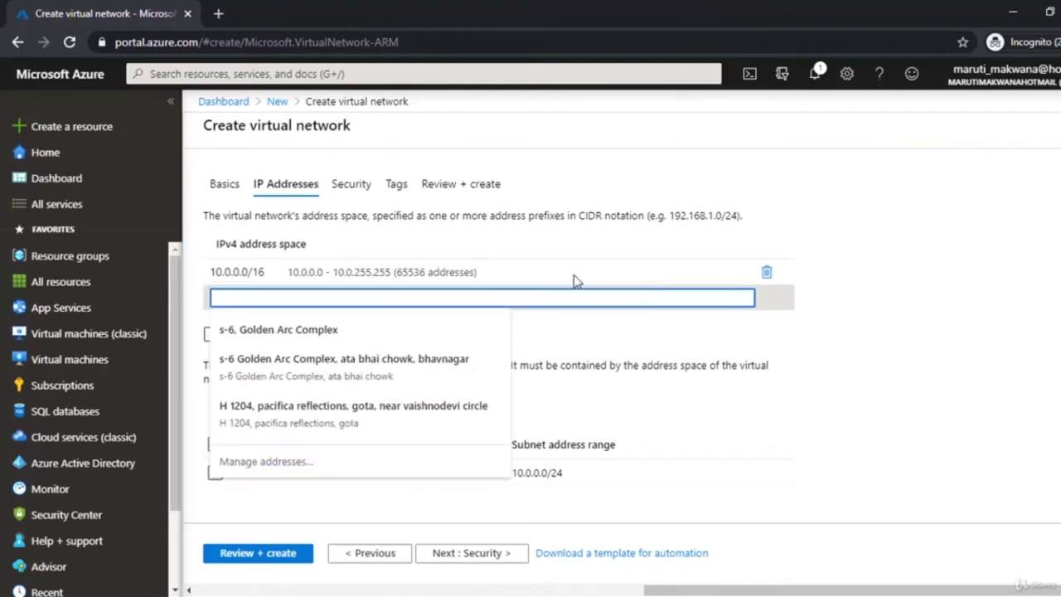
pyautogui.click(981, 379)
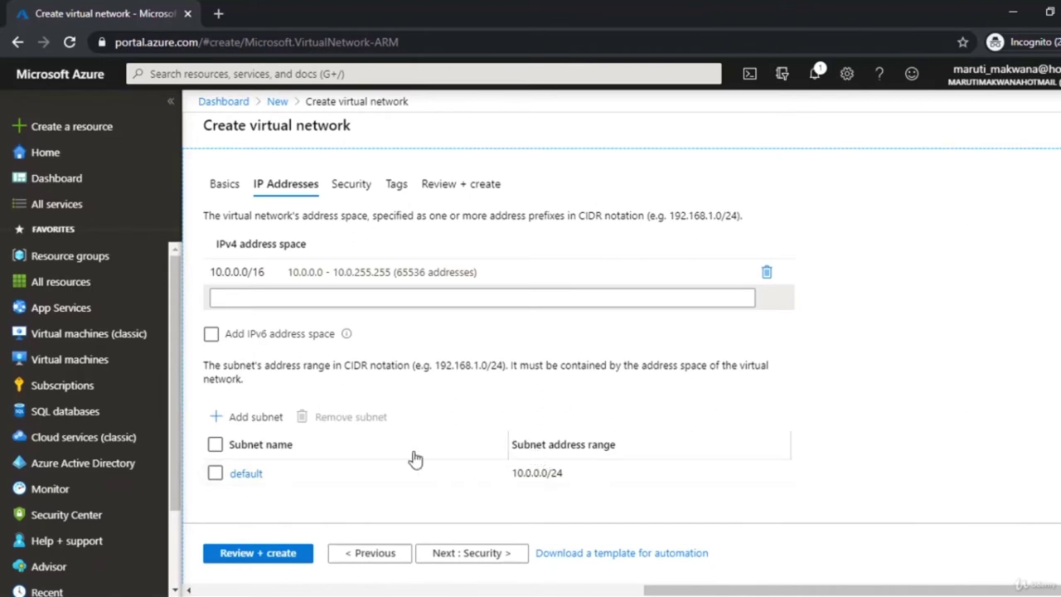
pyautogui.click(242, 477)
pyautogui.click(497, 287)
pyautogui.click(480, 566)
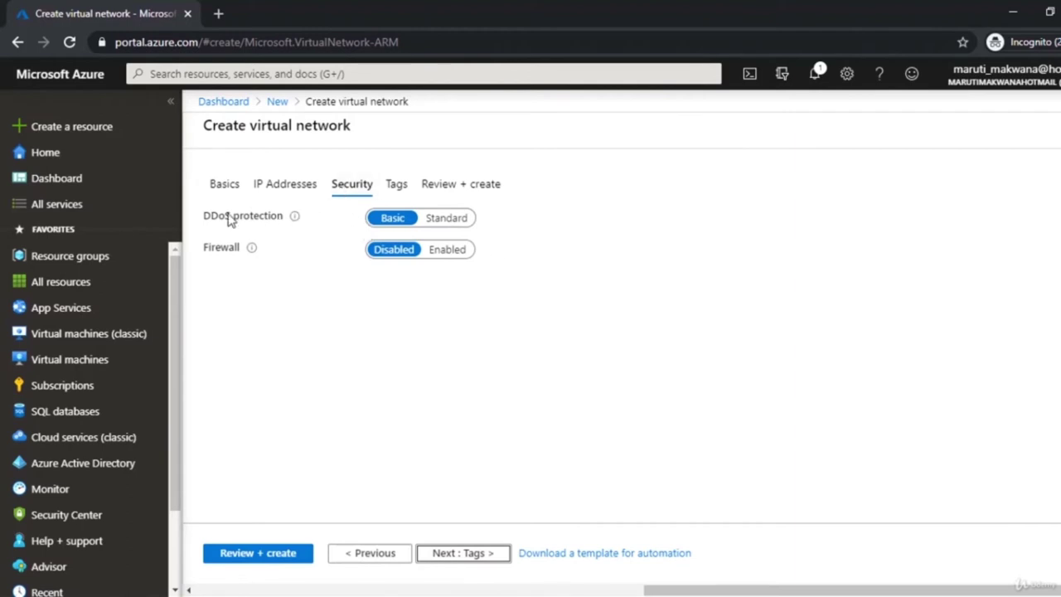
# Try DDoS protection Standard and Firewall Enabled, then revert to Basic and Disabled.
pyautogui.moveTo(291, 226)
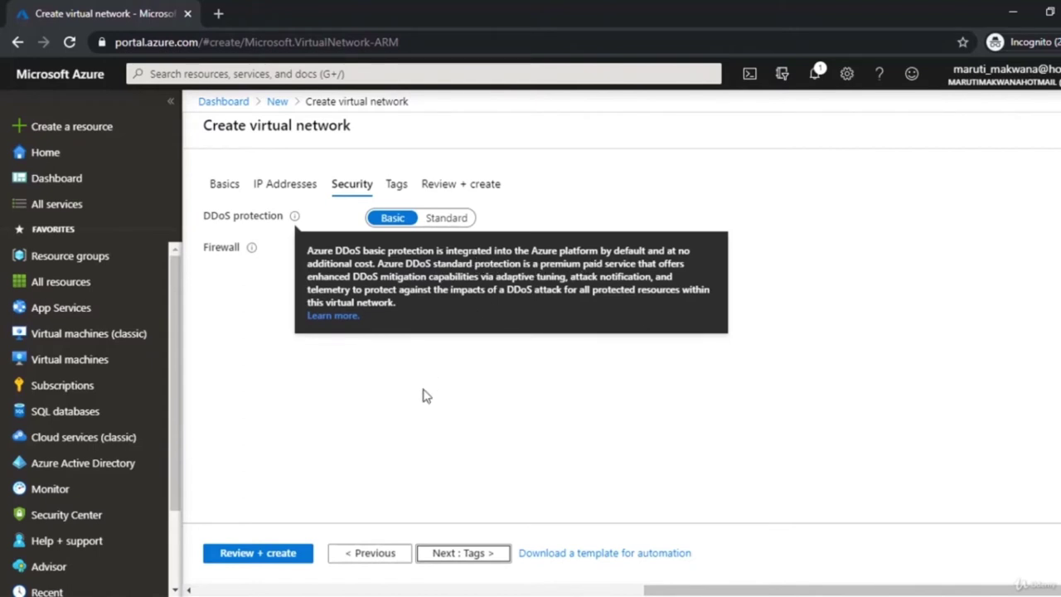
pyautogui.click(445, 224)
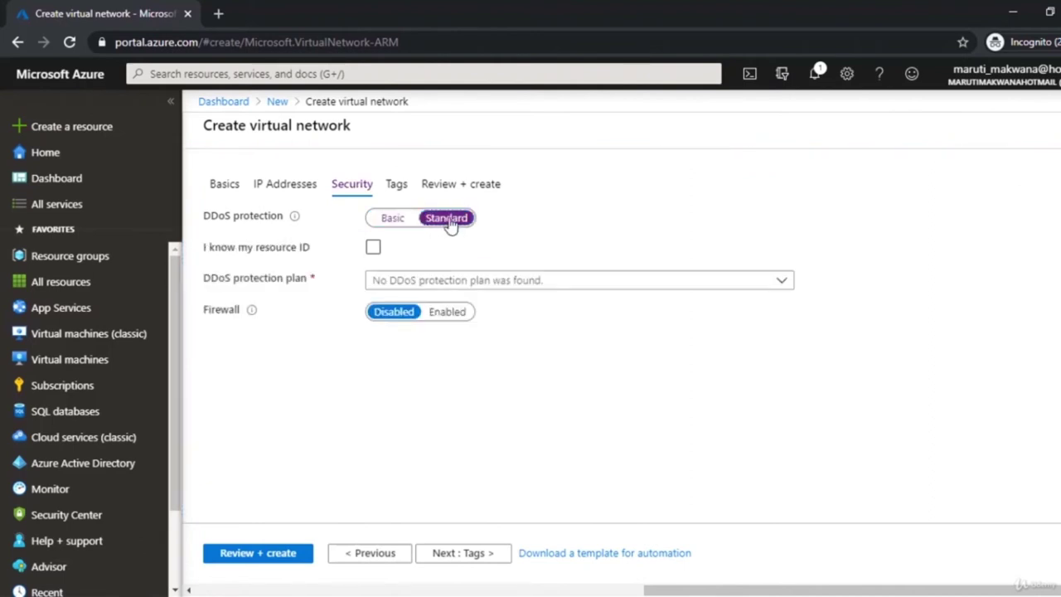
pyautogui.click(462, 286)
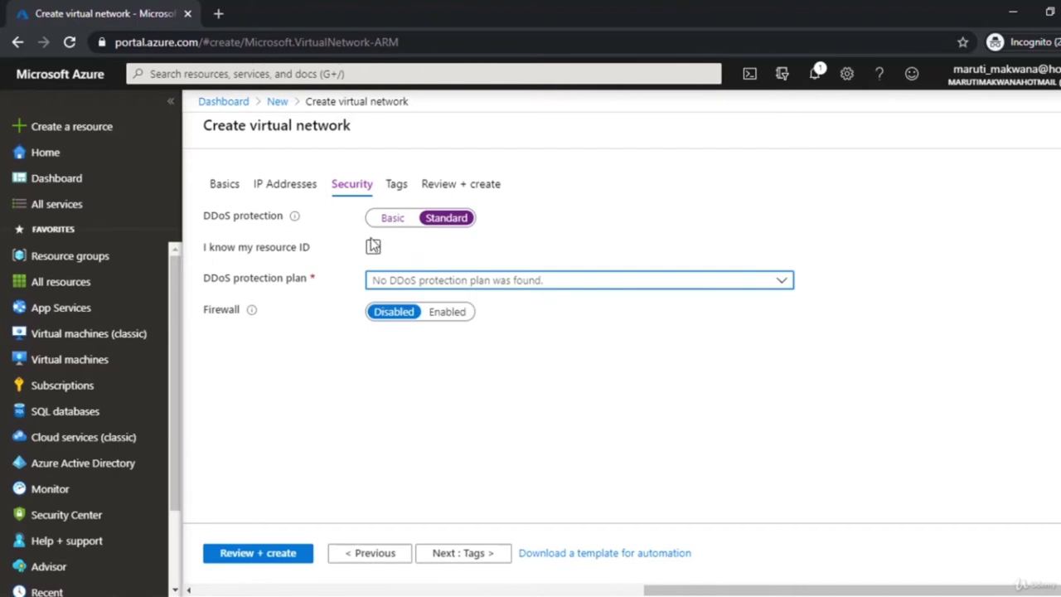
pyautogui.click(389, 222)
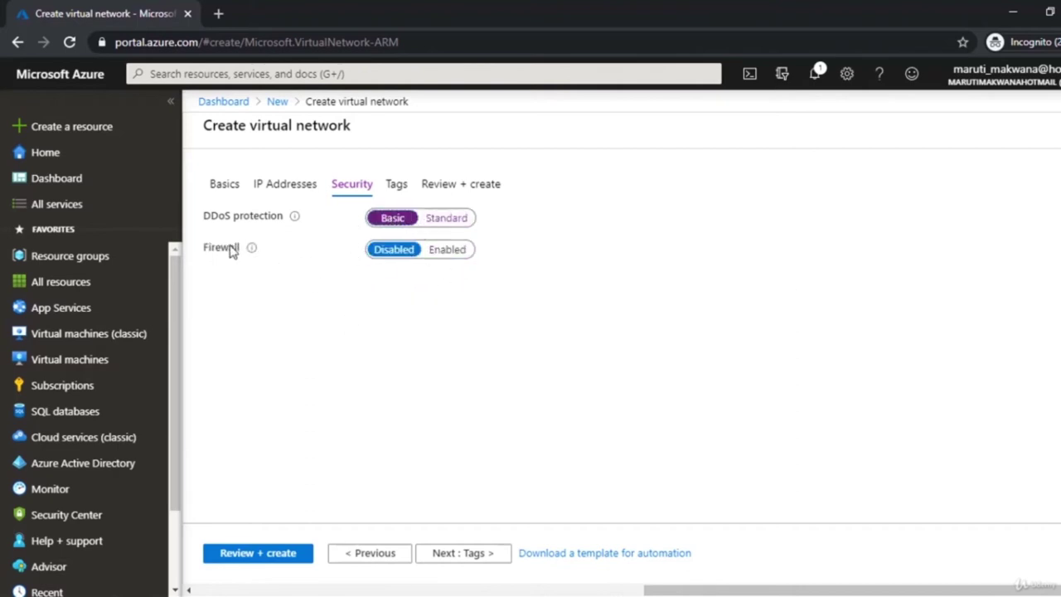
pyautogui.click(462, 253)
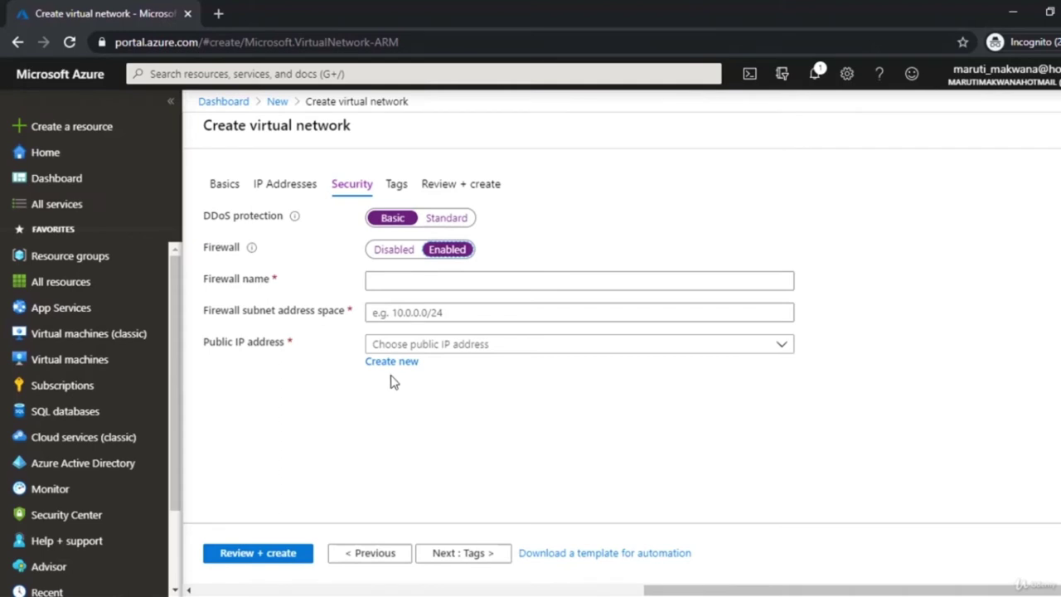
pyautogui.click(393, 250)
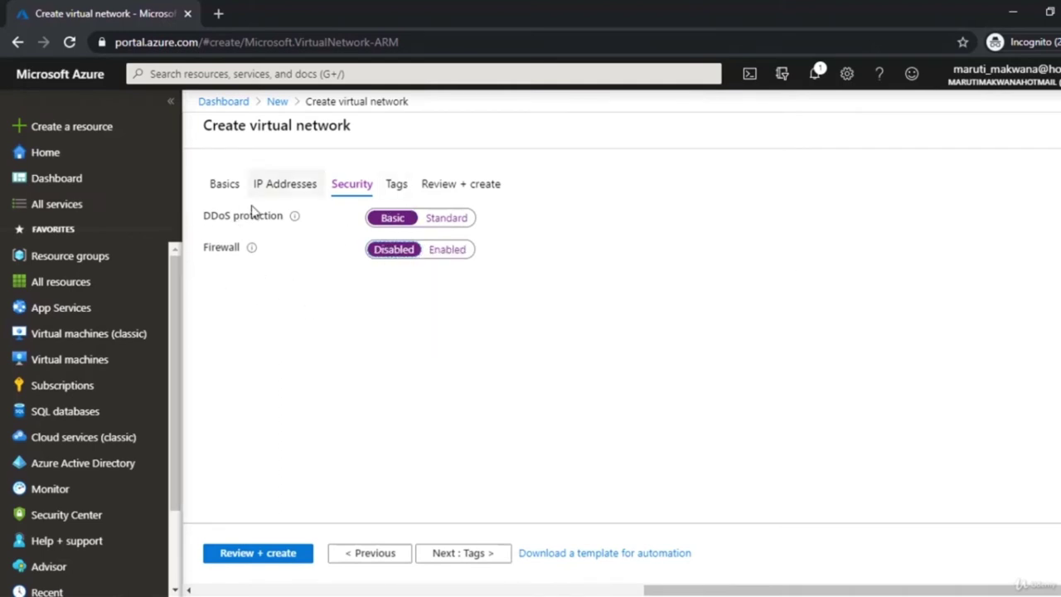
pyautogui.click(462, 556)
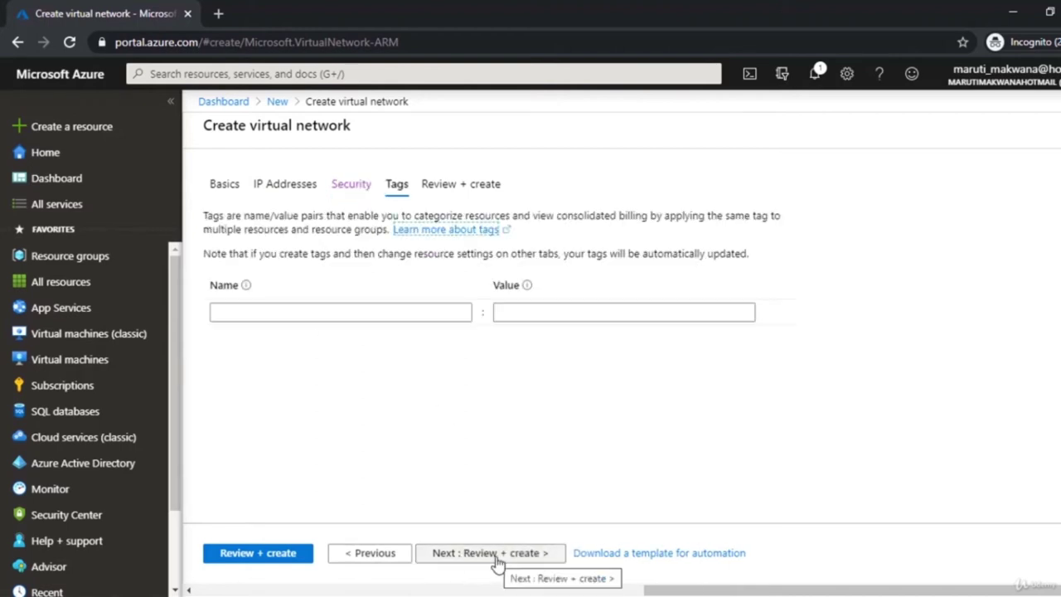
# Validate and create the marutifirstvnet123 virtual network, then open the deployed resource.
pyautogui.click(489, 561)
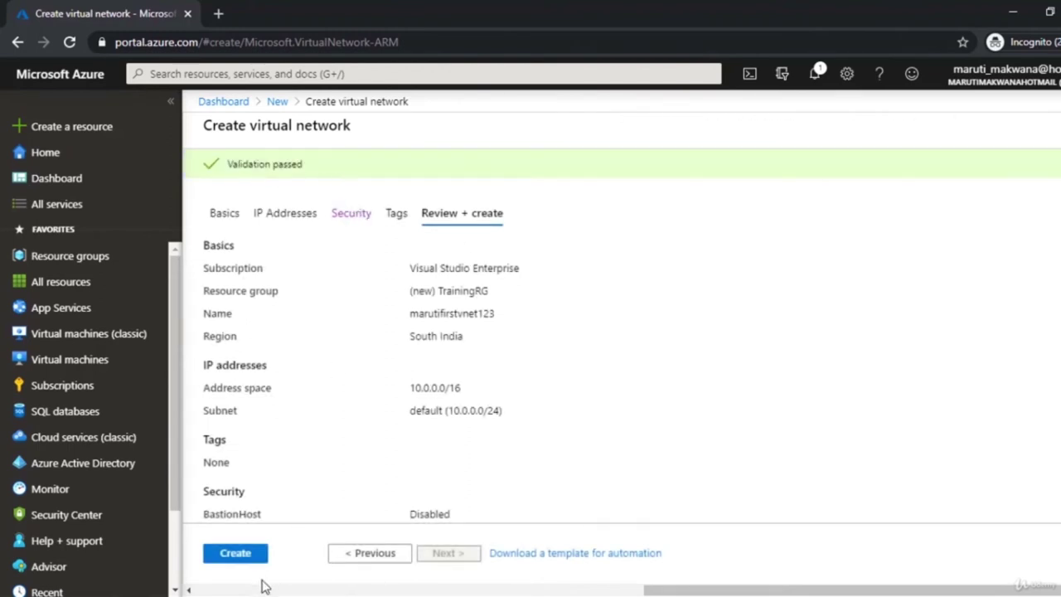
pyautogui.click(225, 559)
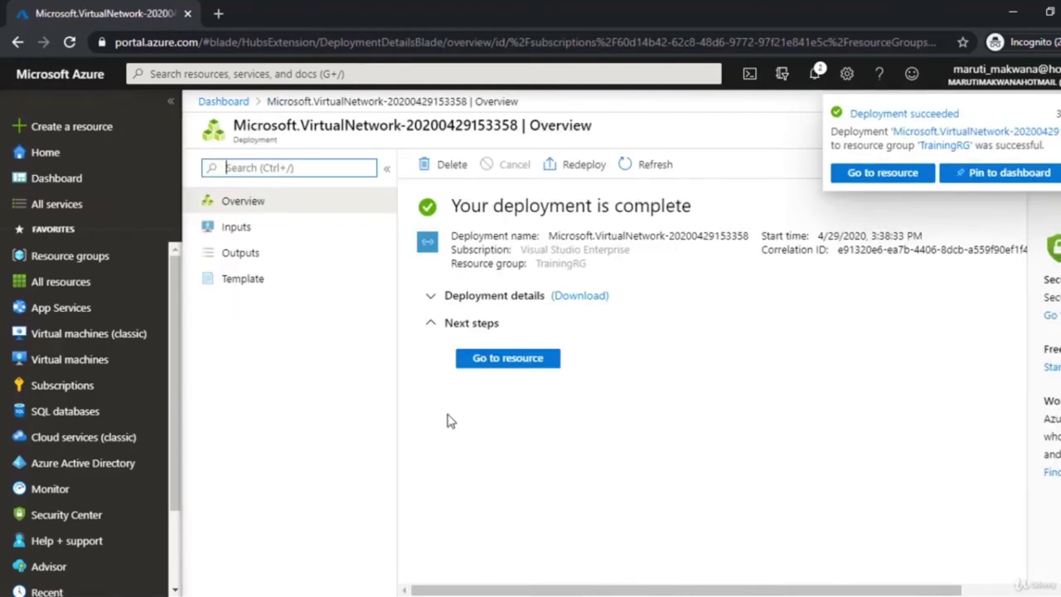
pyautogui.click(508, 358)
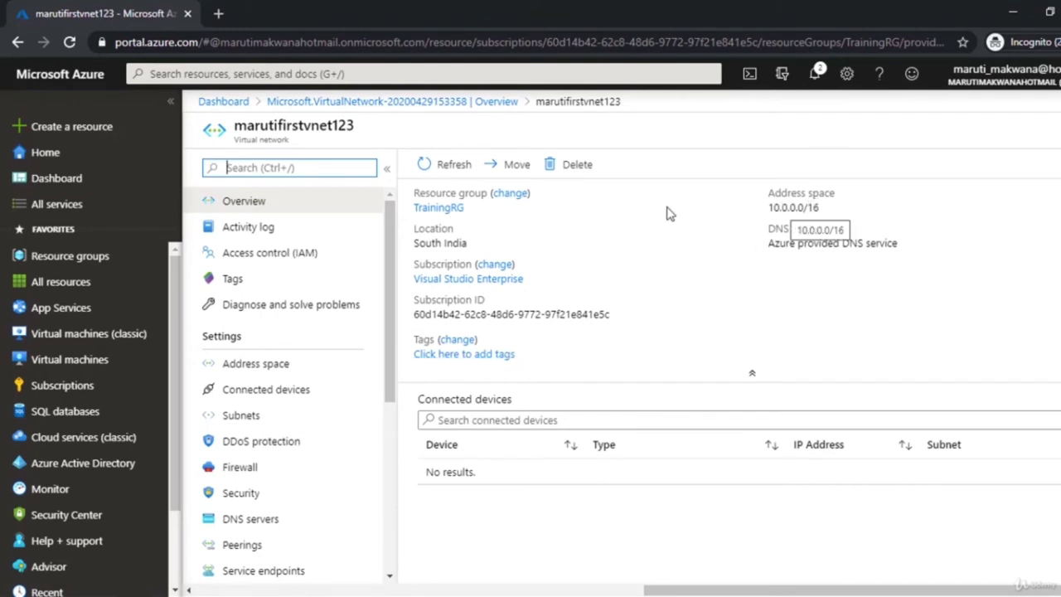
# Inspect the network's Address space, Subnets, DDoS protection, Firewall and Security pages.
pyautogui.moveTo(415, 242); pyautogui.dragTo(466, 243)
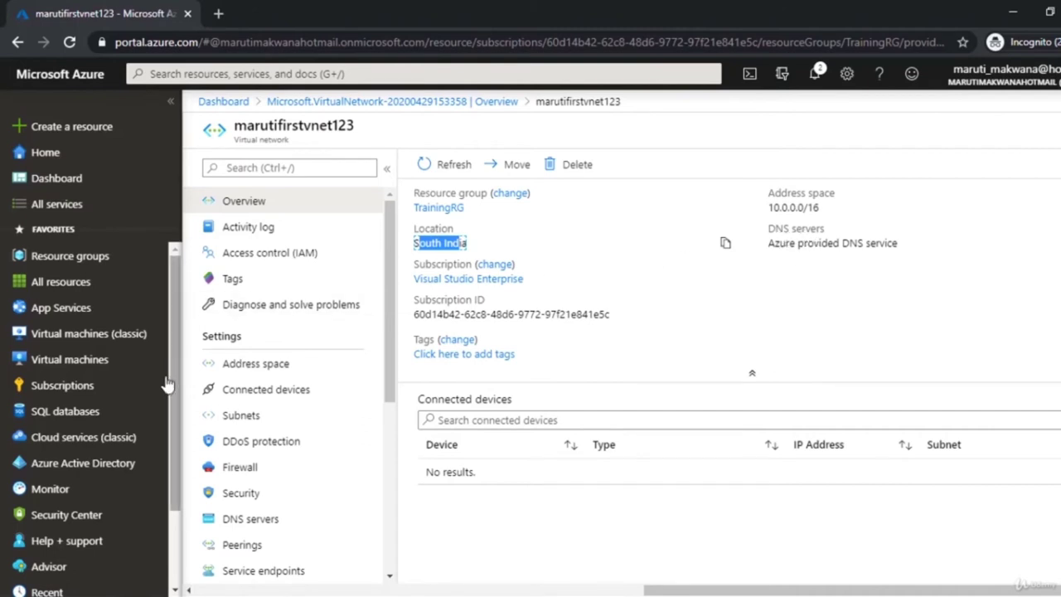
pyautogui.click(724, 346)
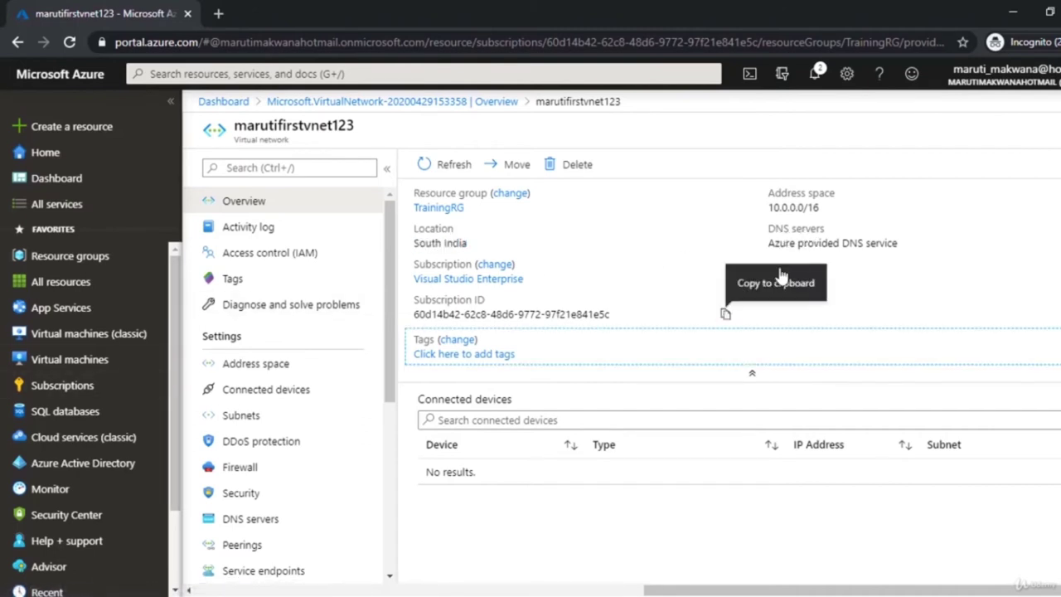
pyautogui.click(279, 366)
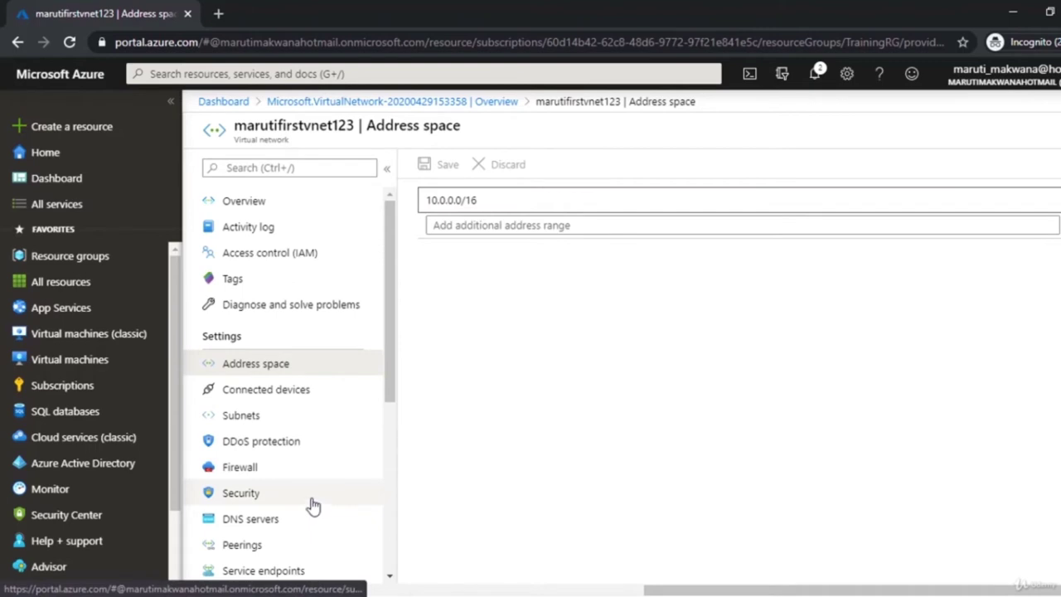
pyautogui.click(242, 416)
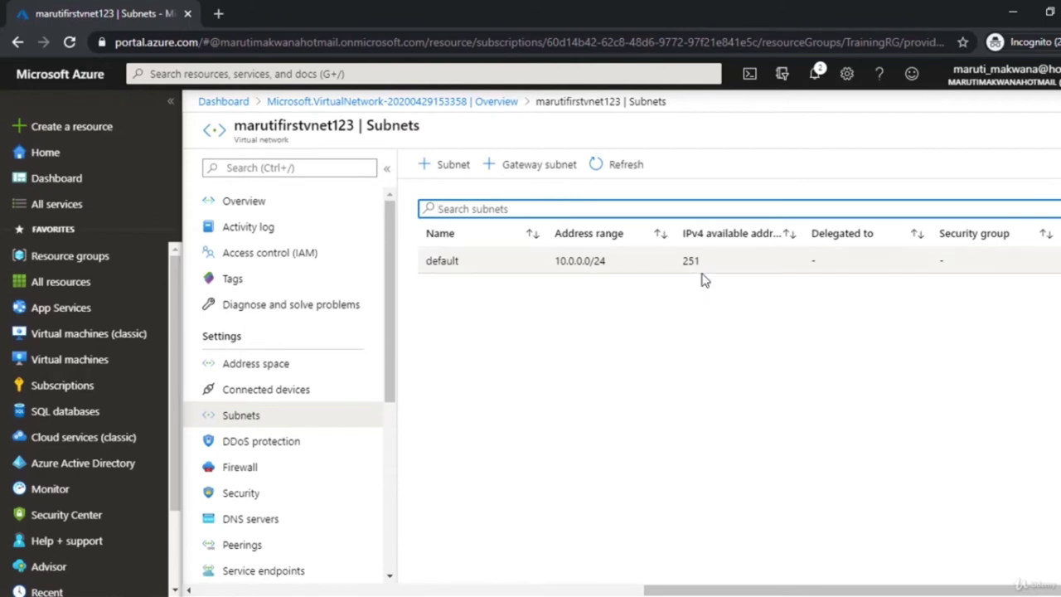
pyautogui.click(249, 452)
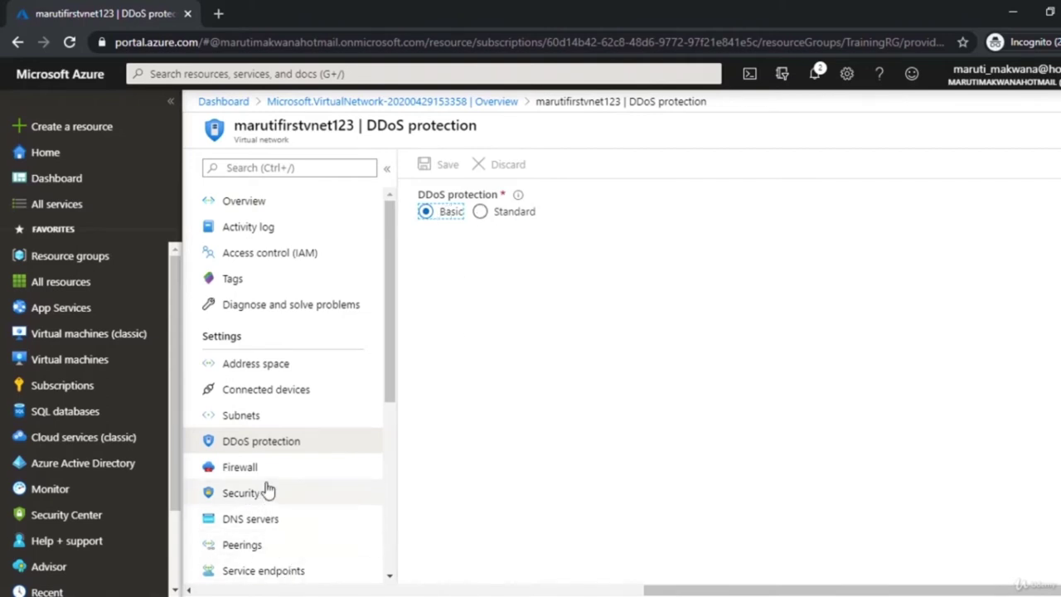
pyautogui.click(291, 469)
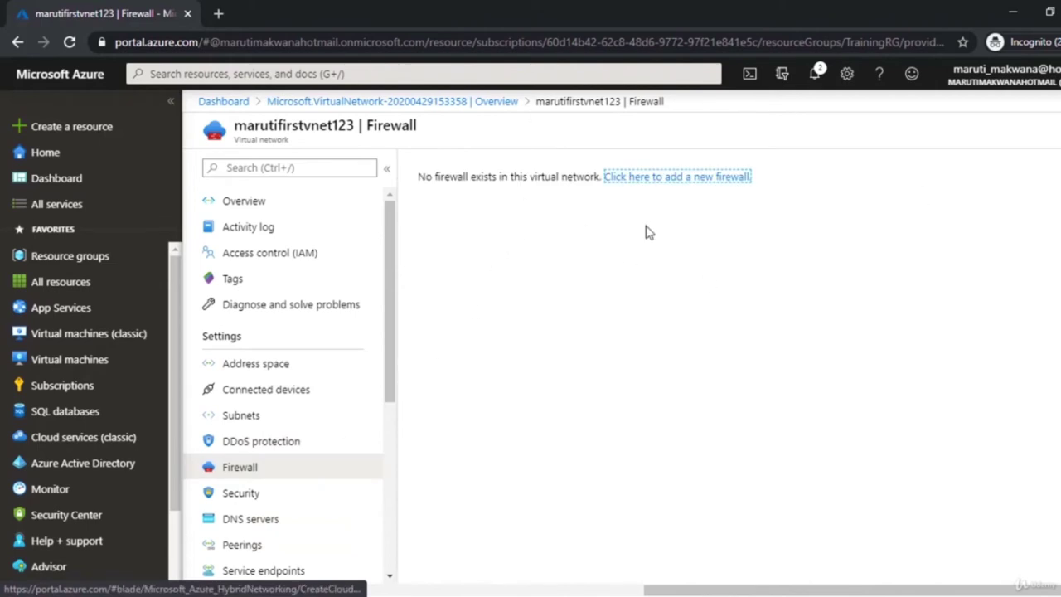
pyautogui.click(293, 510)
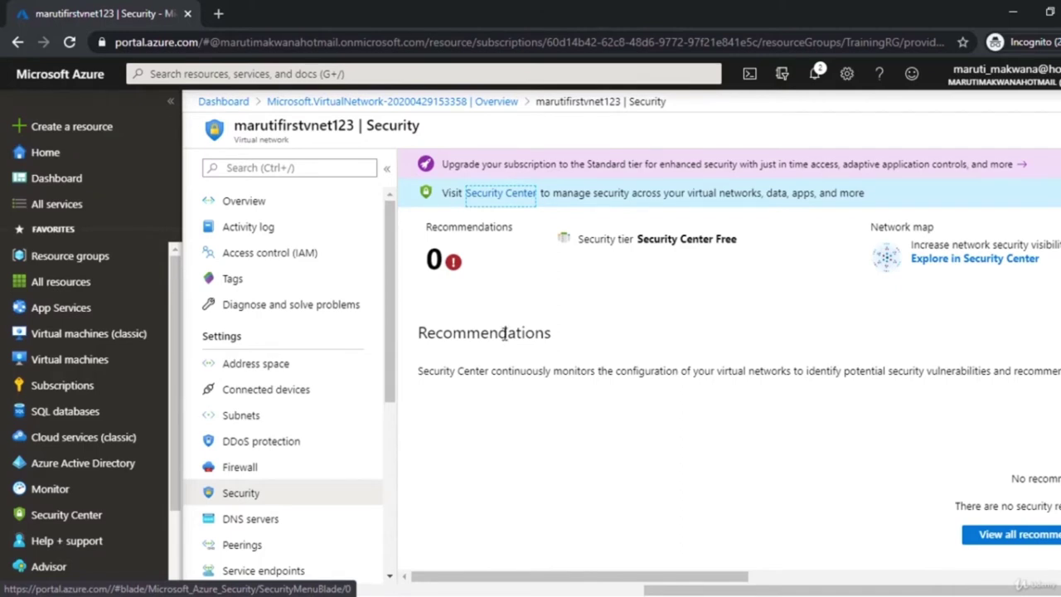
pyautogui.moveTo(441, 334); pyautogui.dragTo(517, 334)
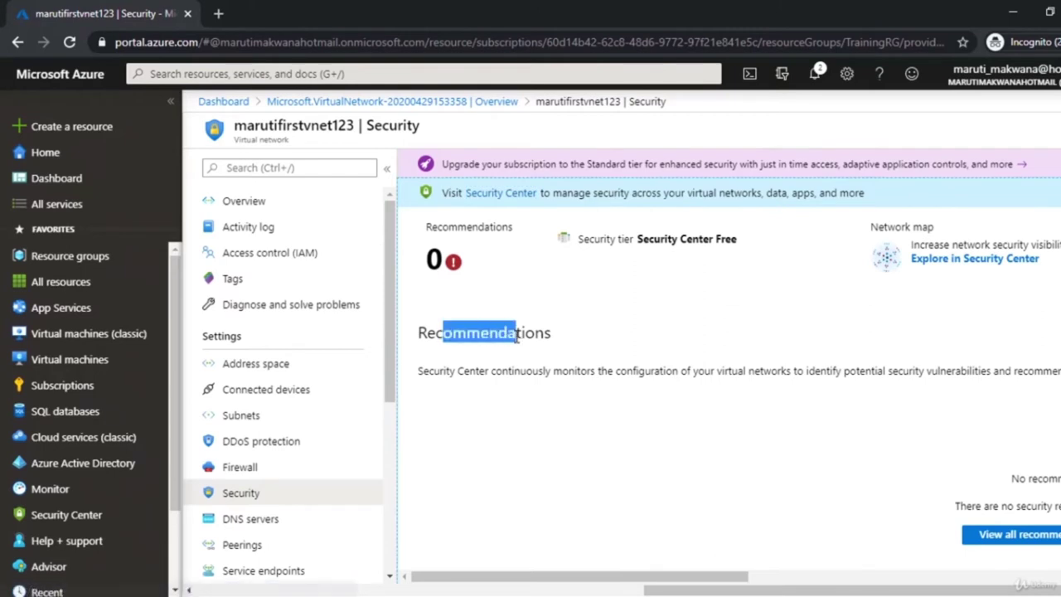
pyautogui.click(521, 333)
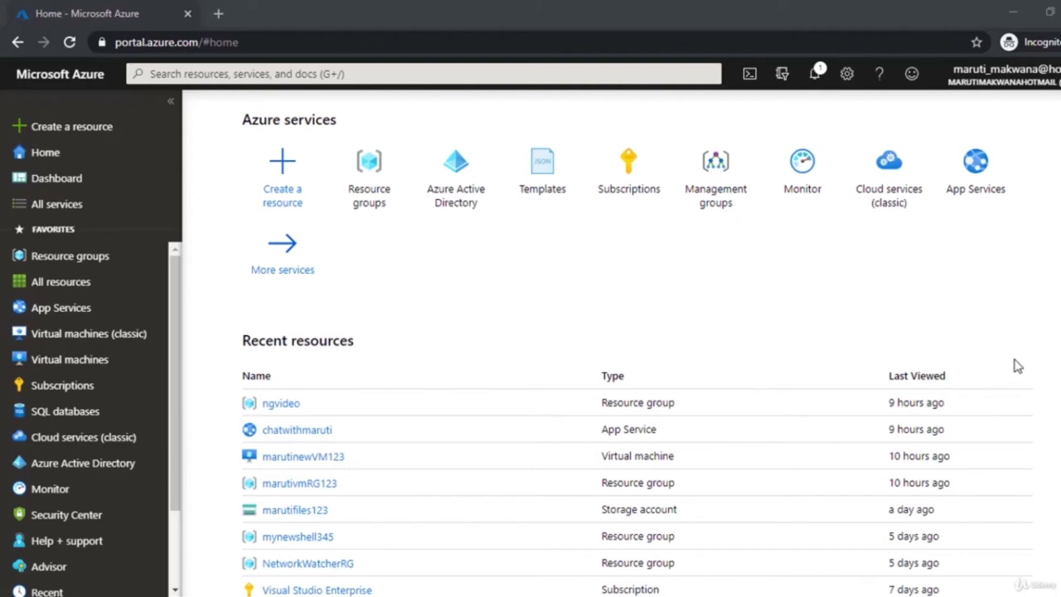
# Create a new resource using the Windows Server 2016 Datacenter image from Popular.
pyautogui.click(46, 129)
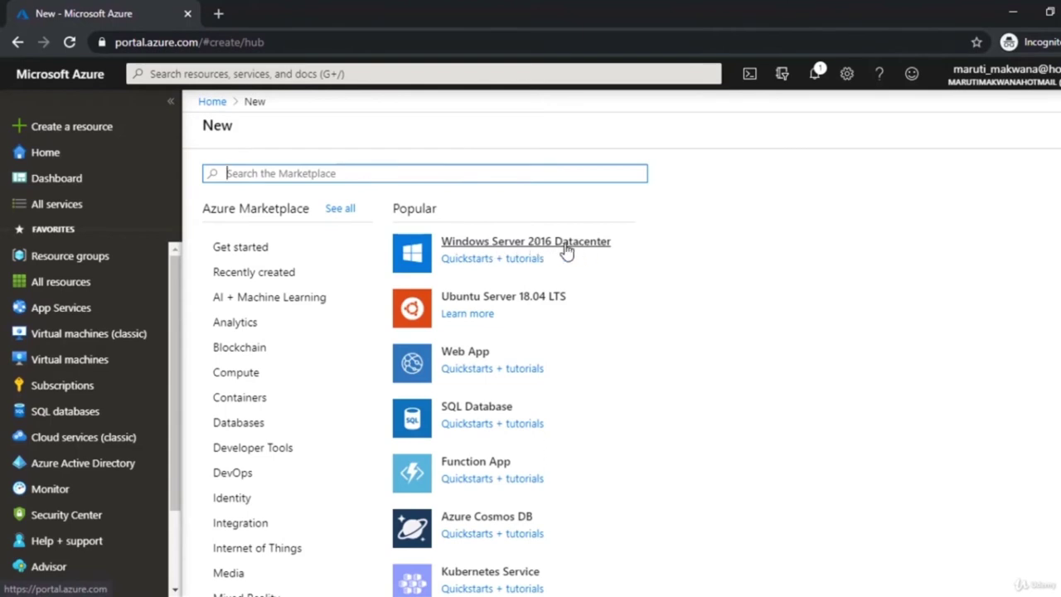
pyautogui.moveTo(395, 207); pyautogui.dragTo(464, 211)
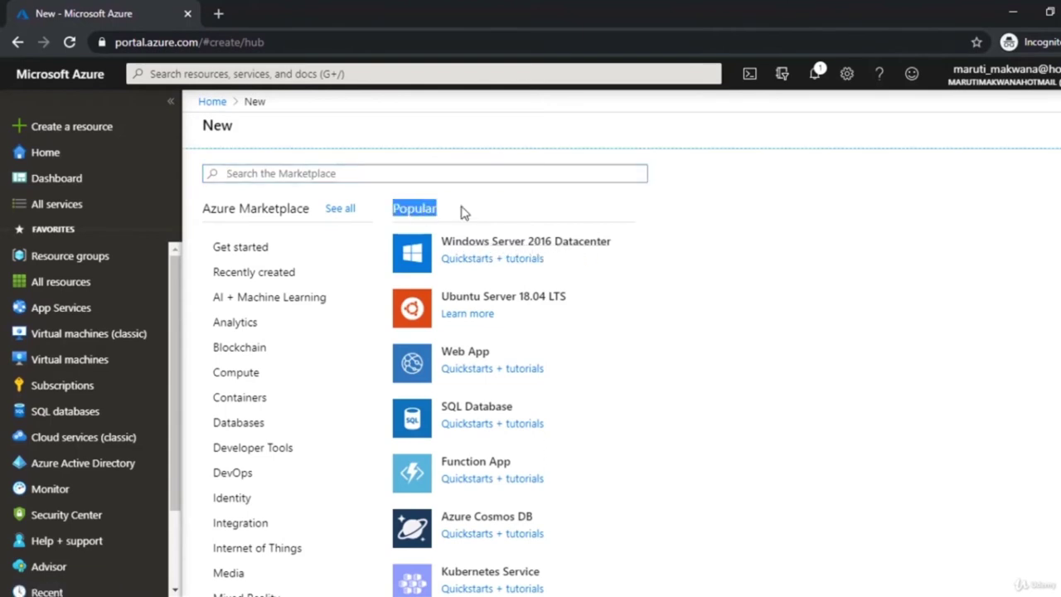
pyautogui.click(479, 249)
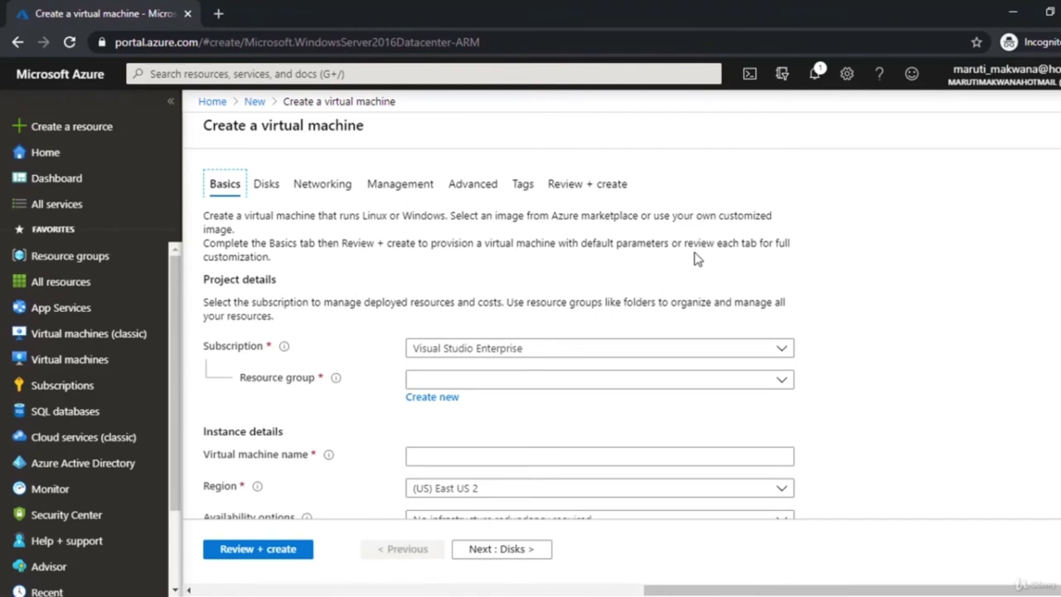
pyautogui.scroll(-1, 694, 258)
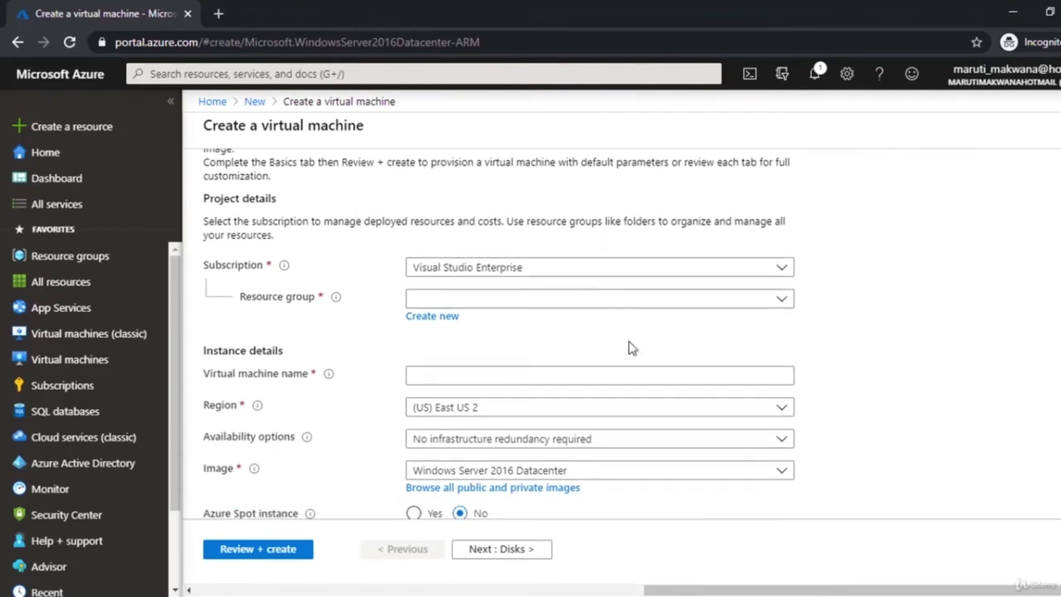
pyautogui.scroll(-2, 628, 348)
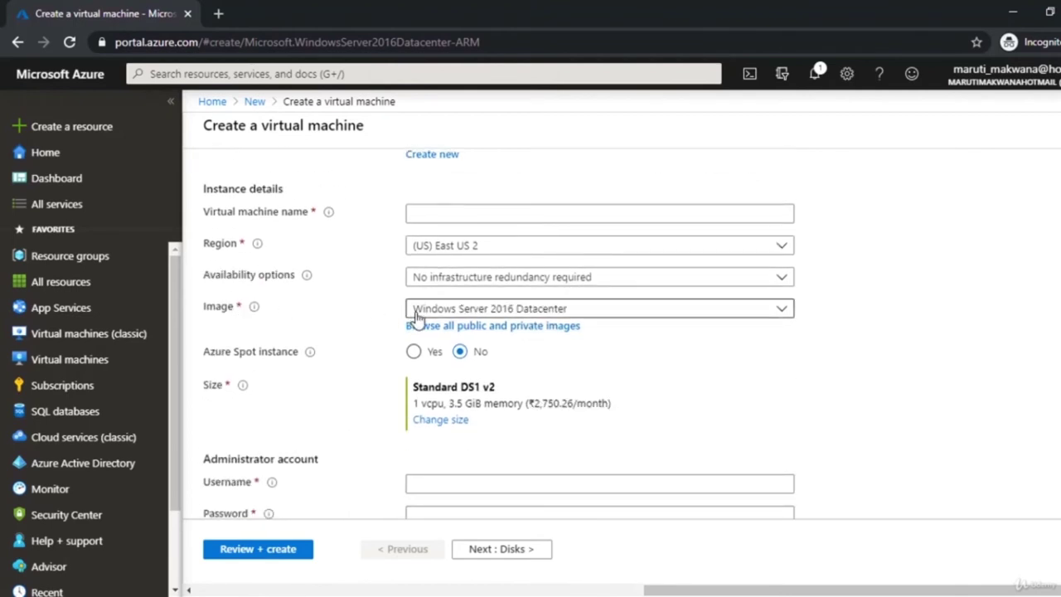
pyautogui.click(572, 313)
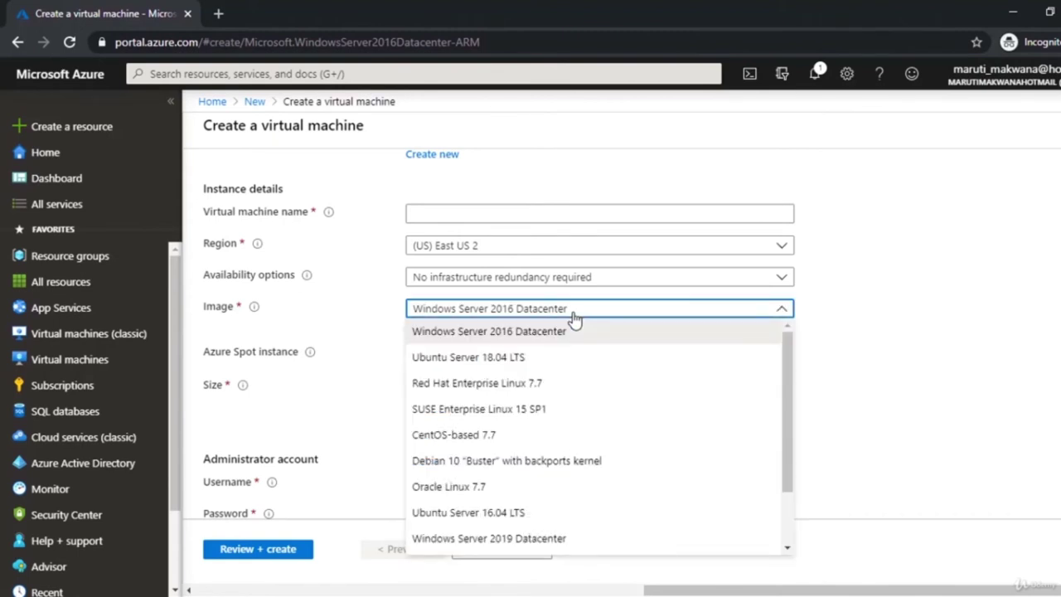
pyautogui.click(572, 317)
pyautogui.scroll(2, 547, 356)
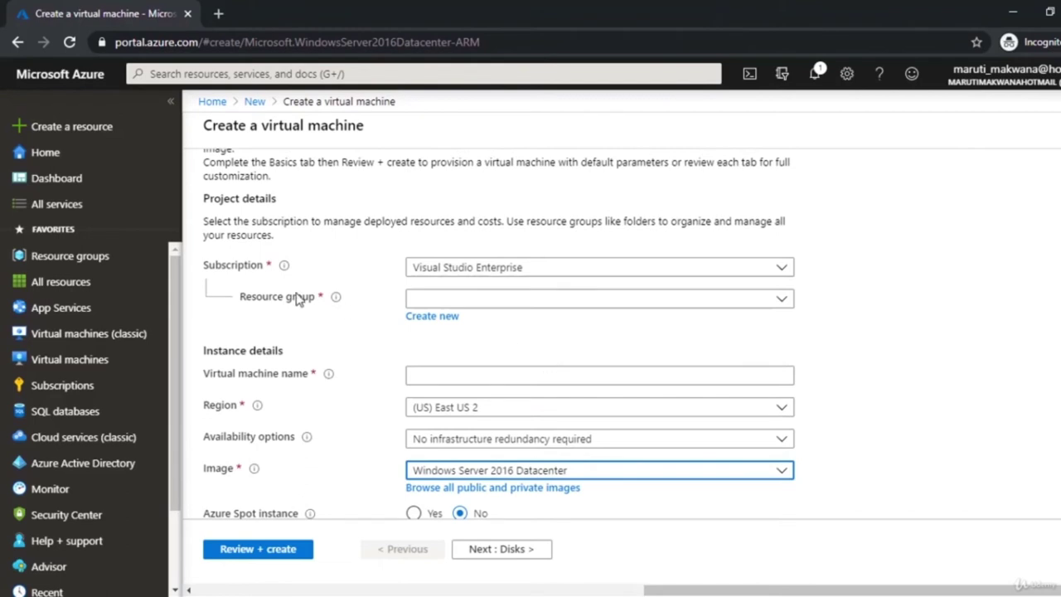
# Create resource group TrainingRG and name the virtual machine marutim123.
pyautogui.click(431, 320)
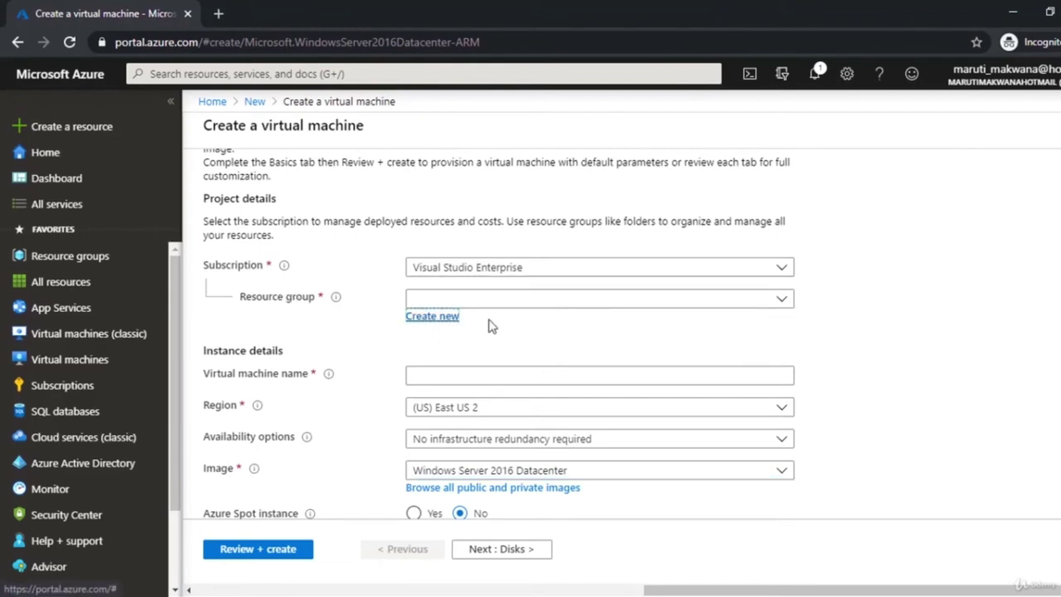
pyautogui.write('T')
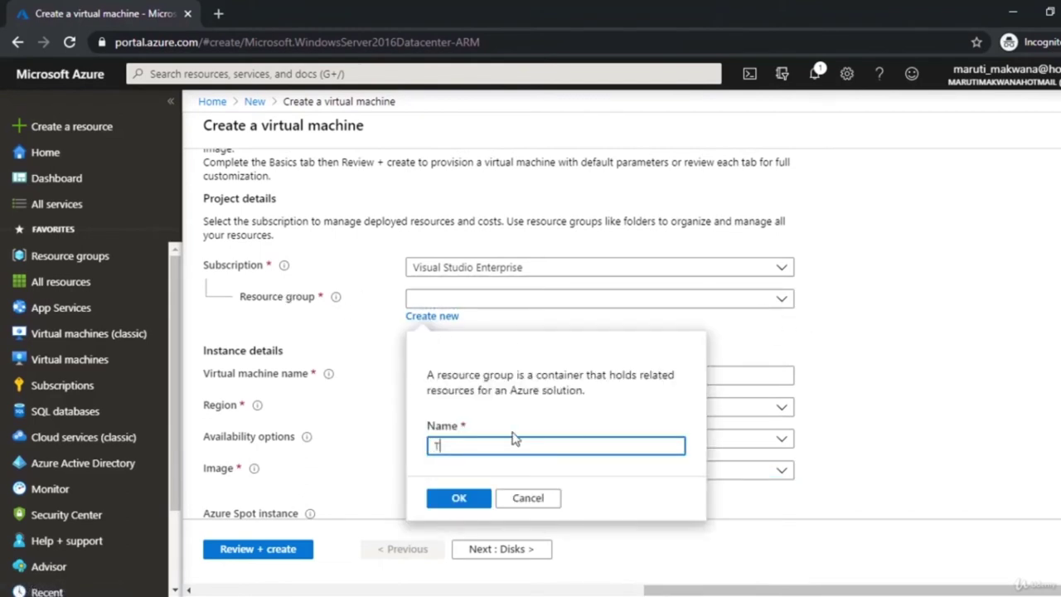
pyautogui.write('rainingRG')
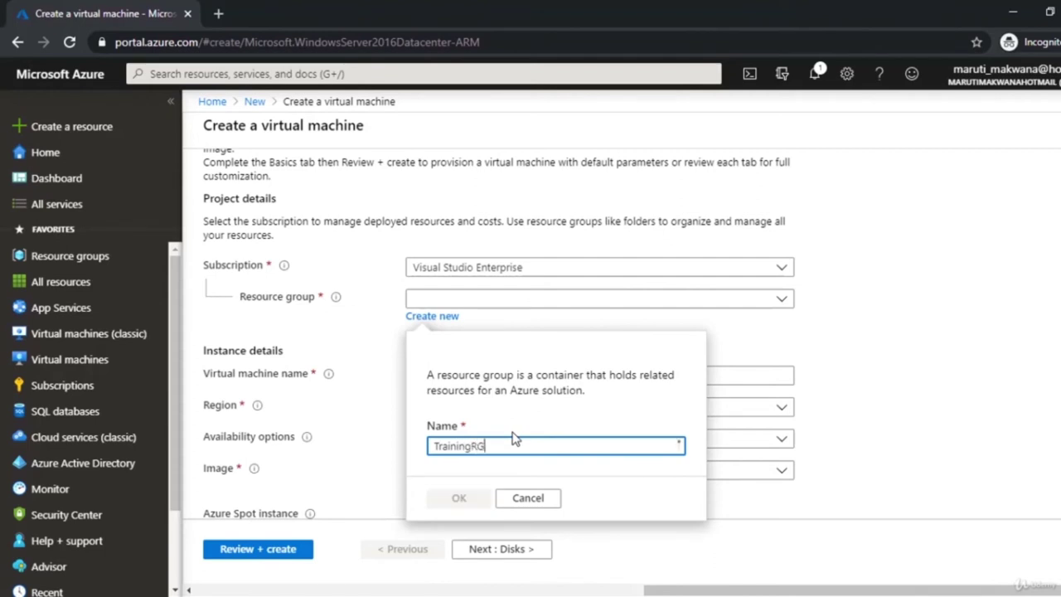
pyautogui.click(458, 498)
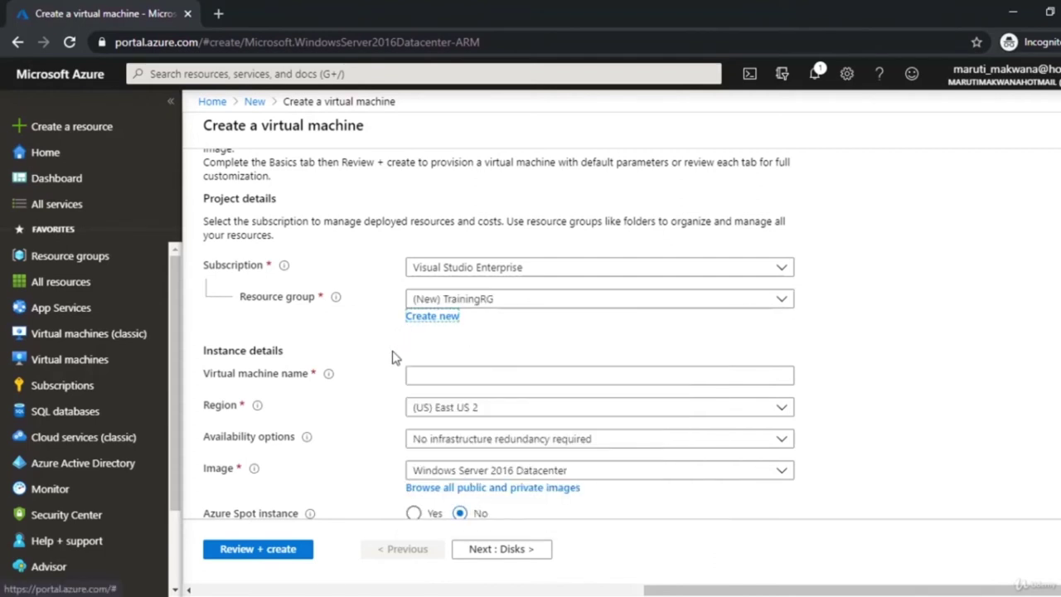
pyautogui.click(448, 379)
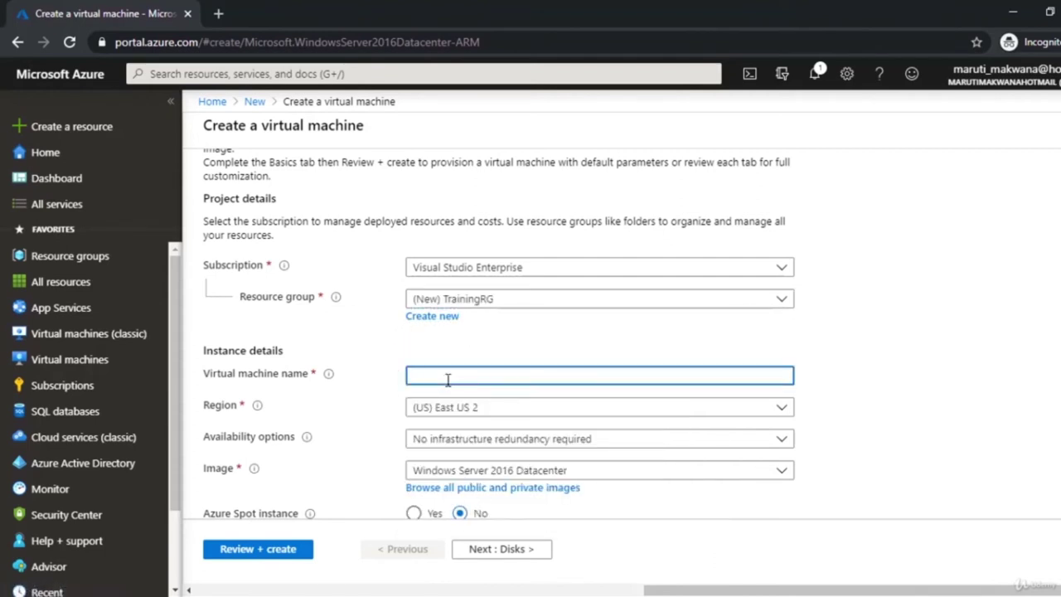
pyautogui.write('marutim123')
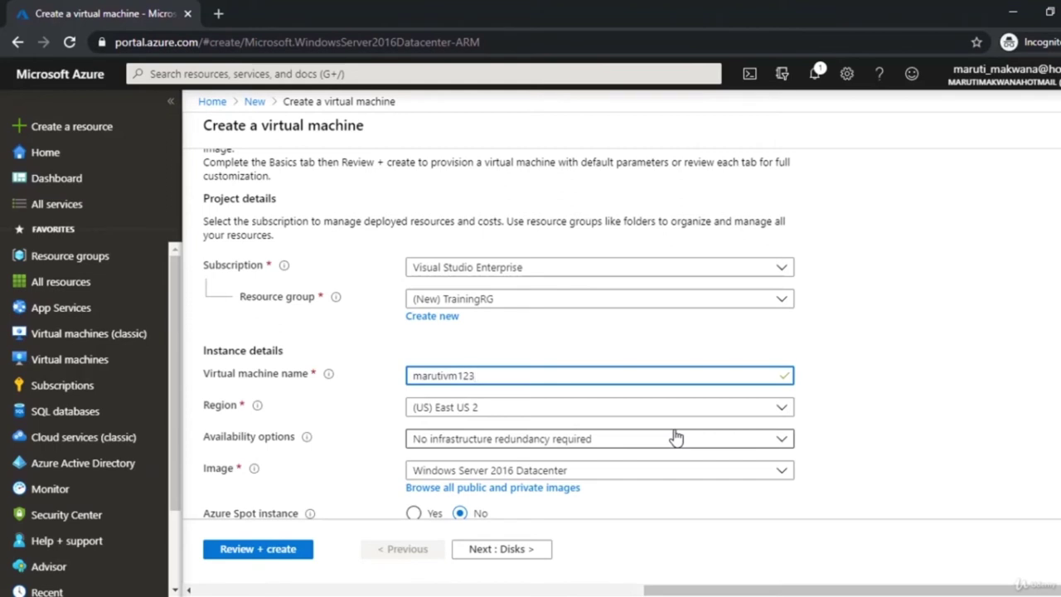
# Set the region to (US) East US, leaving availability options unchanged.
pyautogui.click(628, 410)
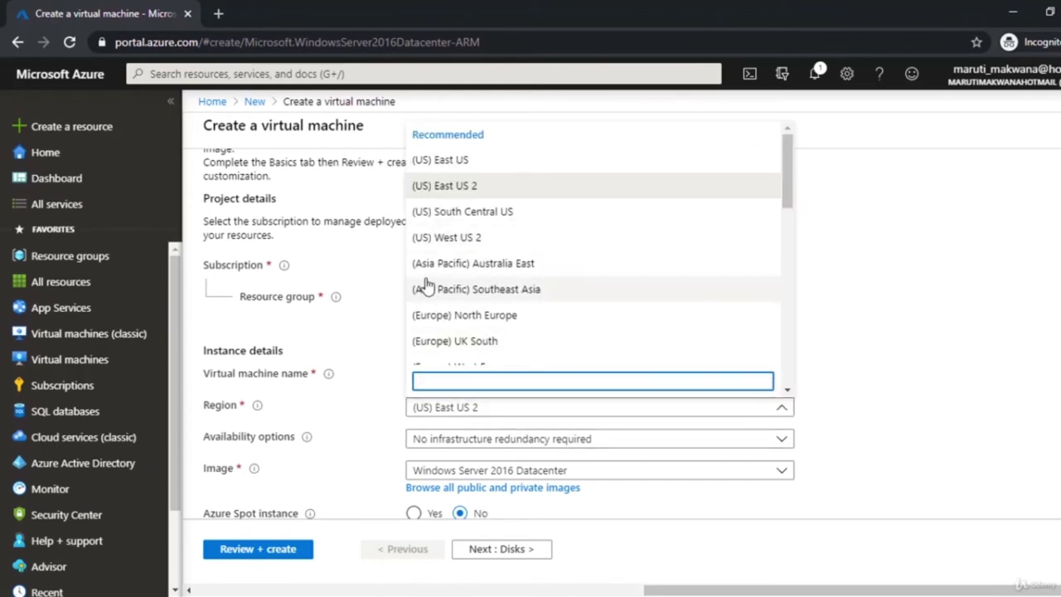
pyautogui.click(459, 163)
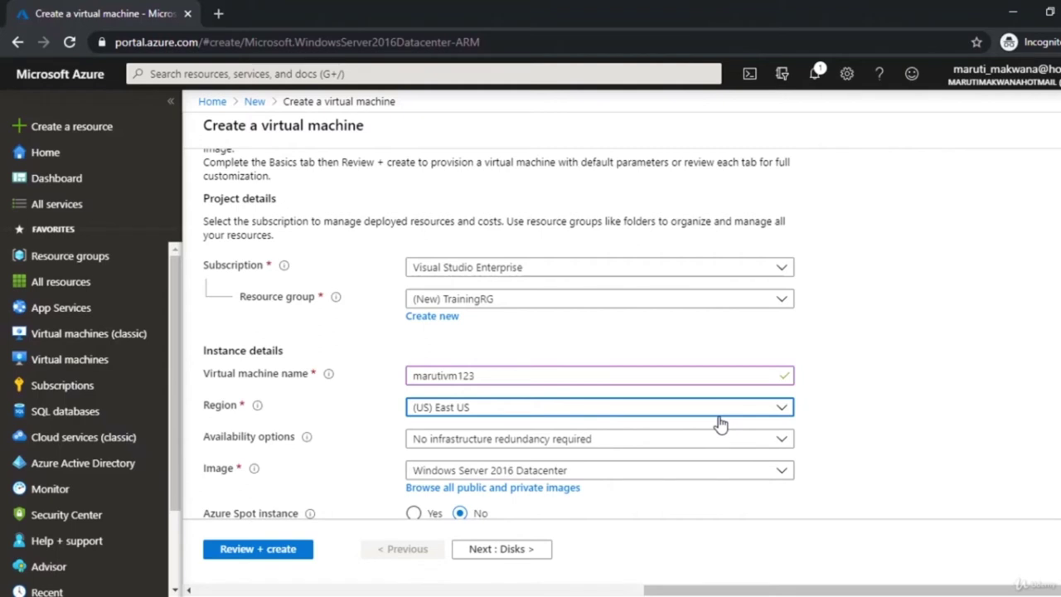
pyautogui.scroll(-1, 719, 424)
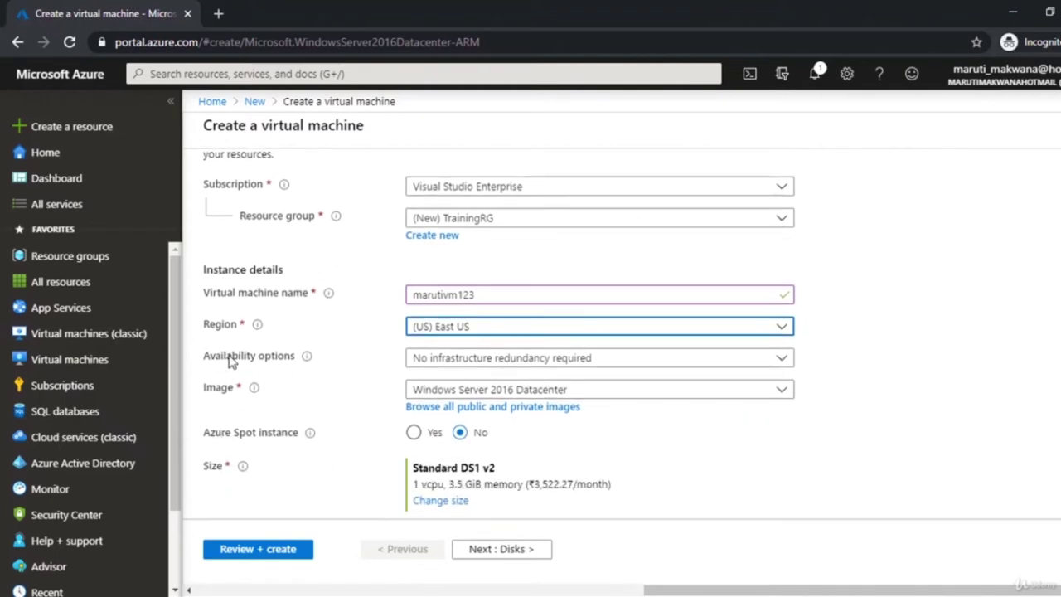
pyautogui.click(524, 364)
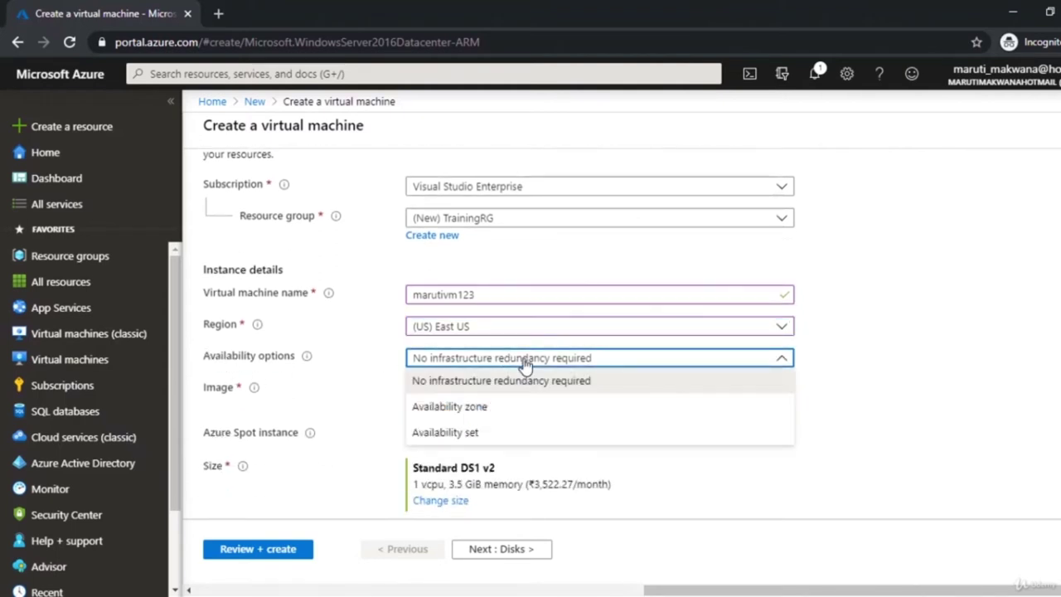
pyautogui.click(857, 371)
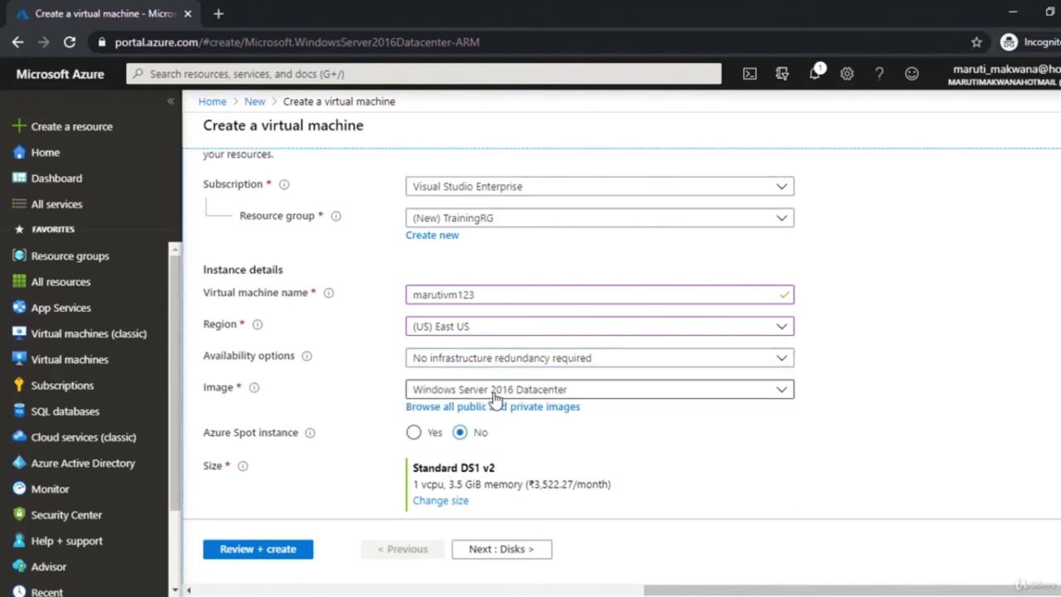
pyautogui.scroll(-2, 566, 398)
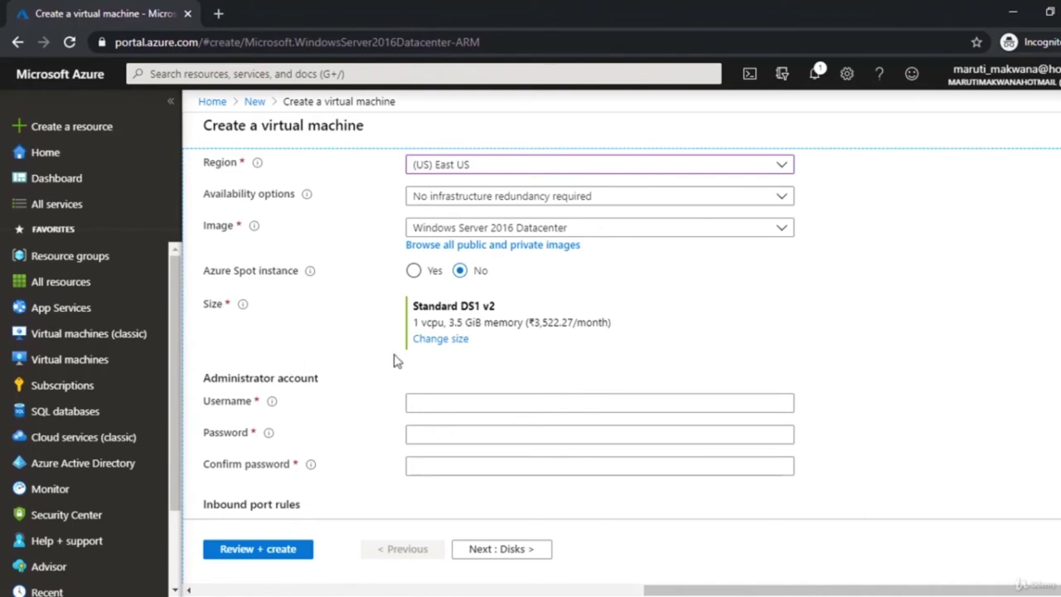
# Remove the Size, Family, Premium disk and Generation filters to list all 275 VM sizes.
pyautogui.click(442, 340)
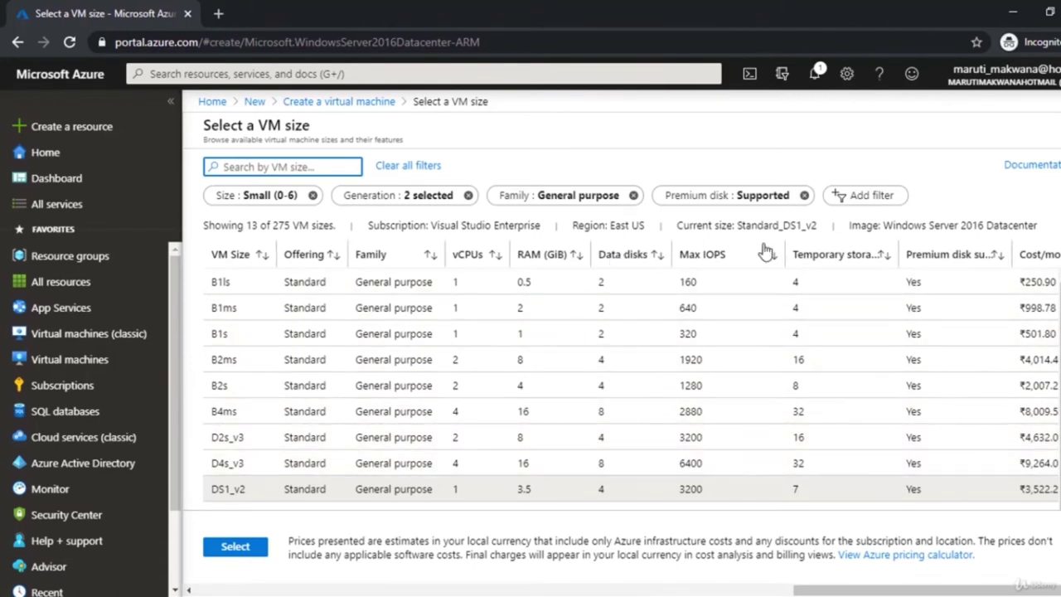
pyautogui.click(277, 195)
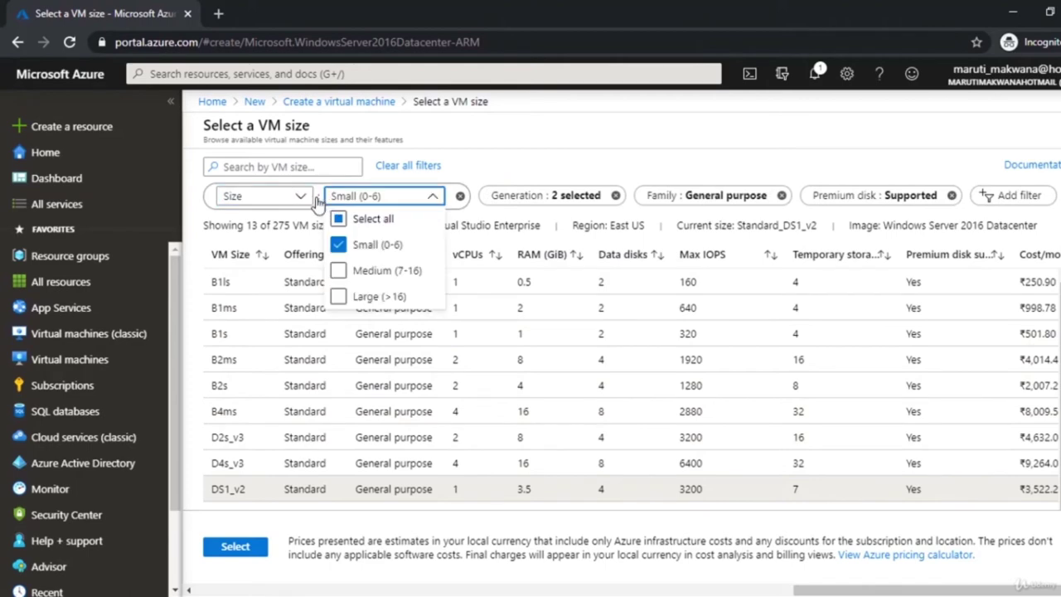
pyautogui.click(458, 196)
pyautogui.click(508, 196)
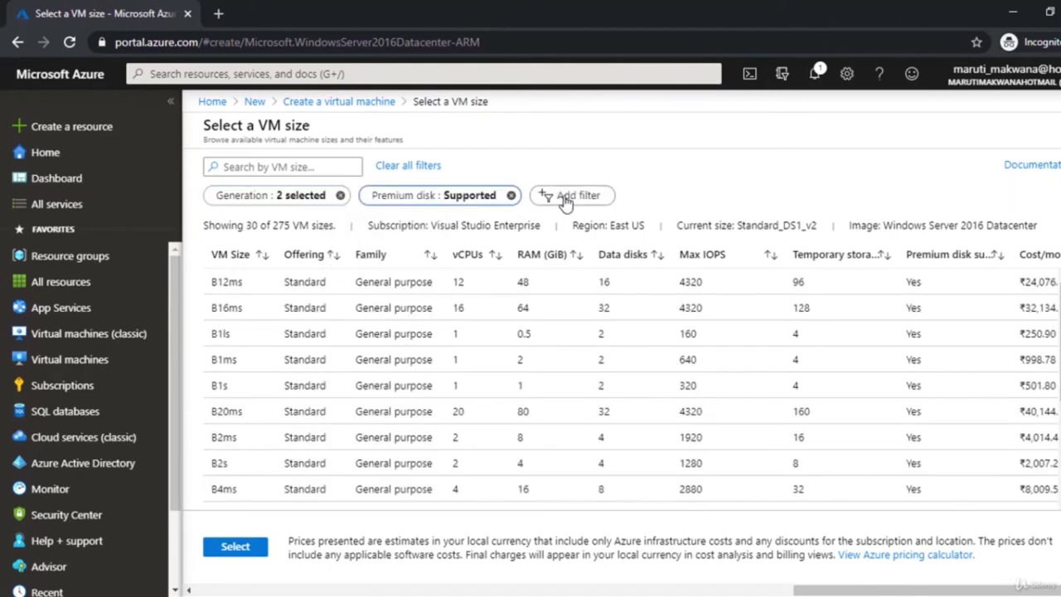
pyautogui.click(511, 196)
pyautogui.click(340, 194)
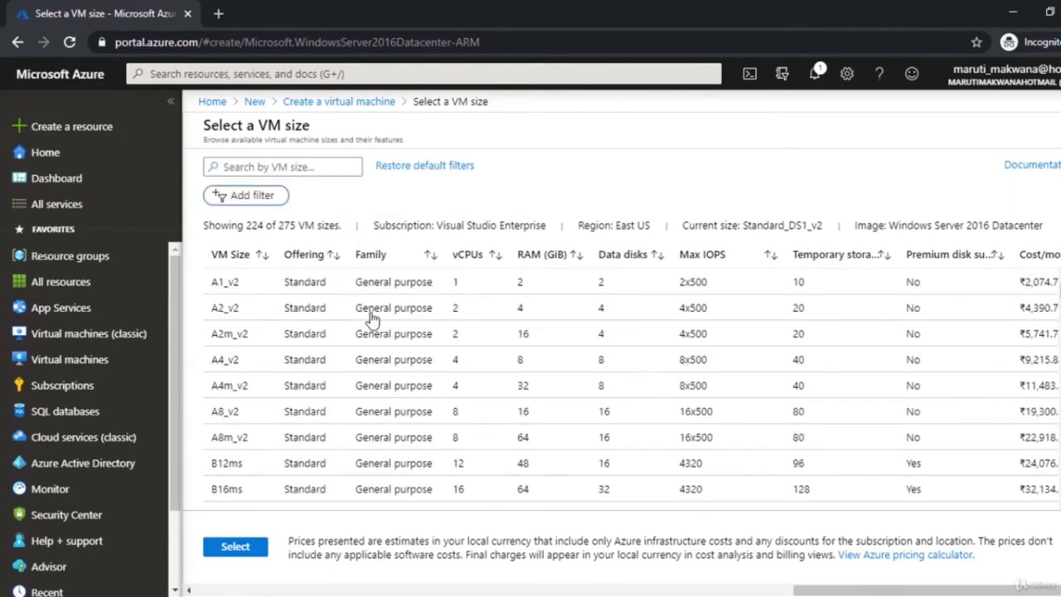
pyautogui.scroll(-2, 379, 320)
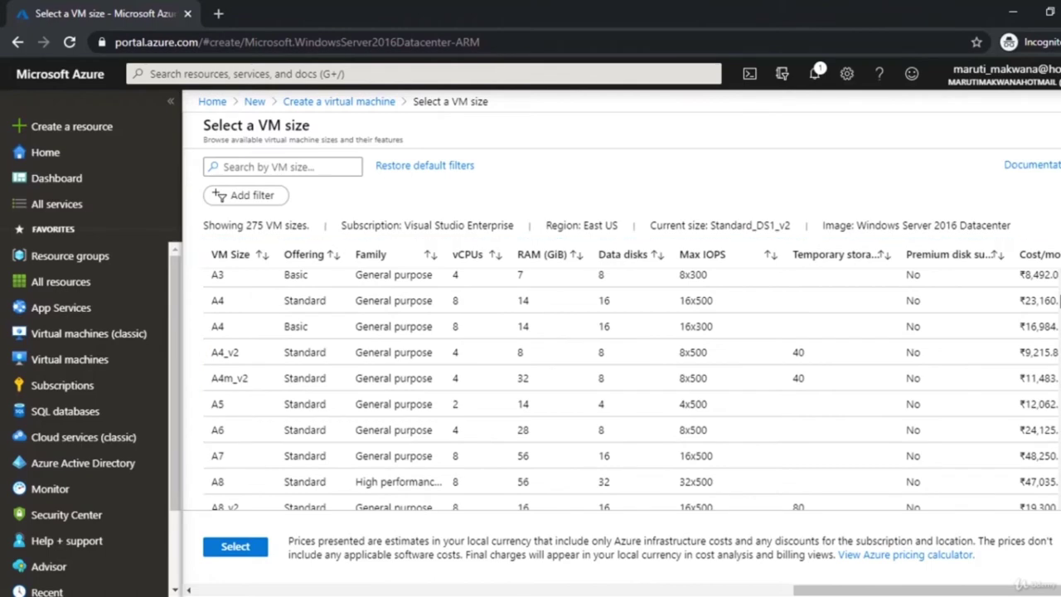
pyautogui.moveTo(1059, 300); pyautogui.dragTo(1059, 497)
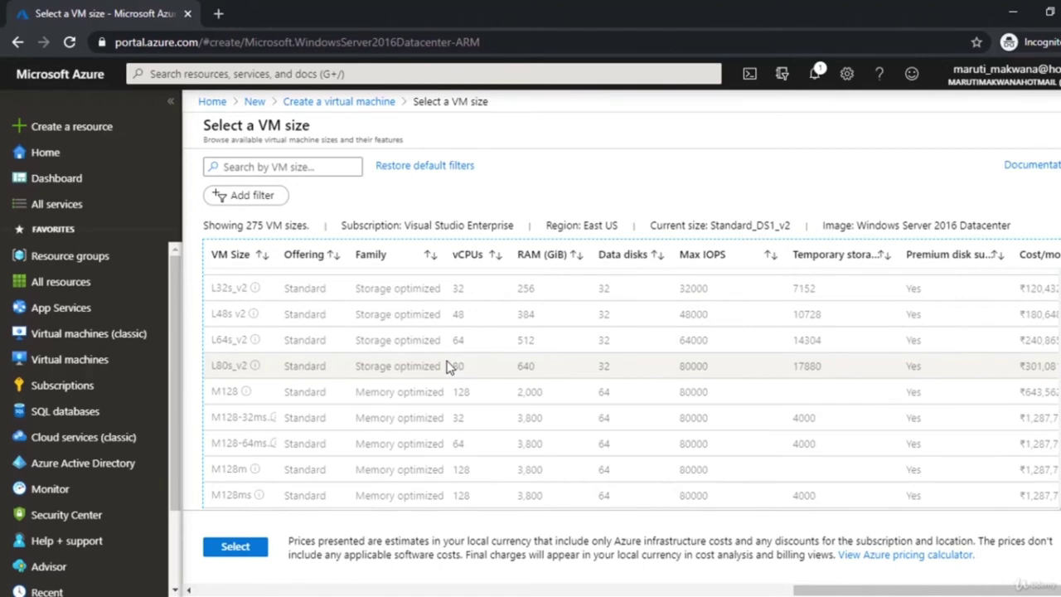
pyautogui.scroll(-3, 446, 367)
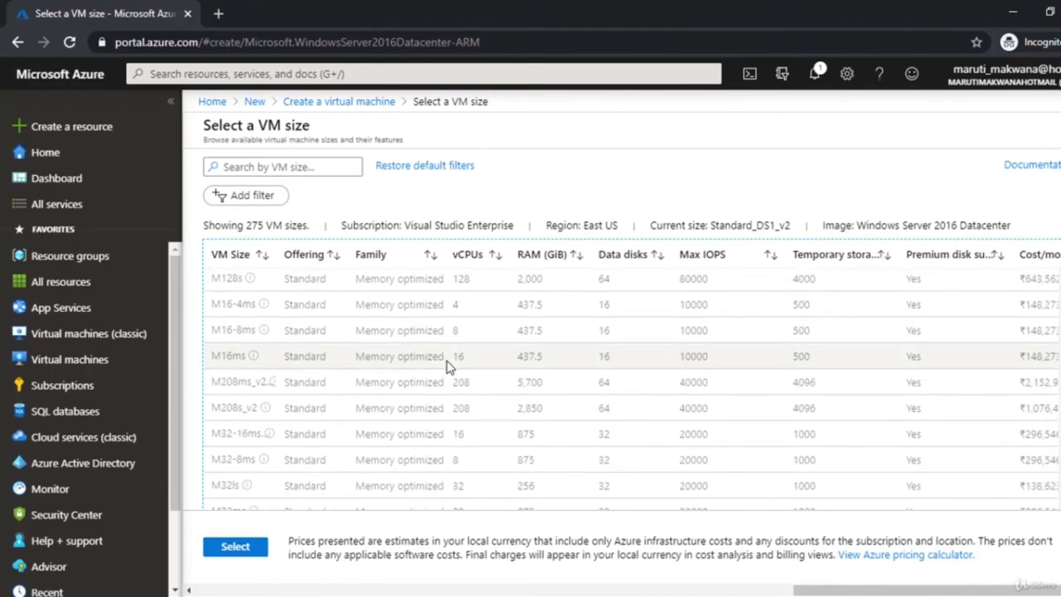
pyautogui.scroll(-6, 447, 365)
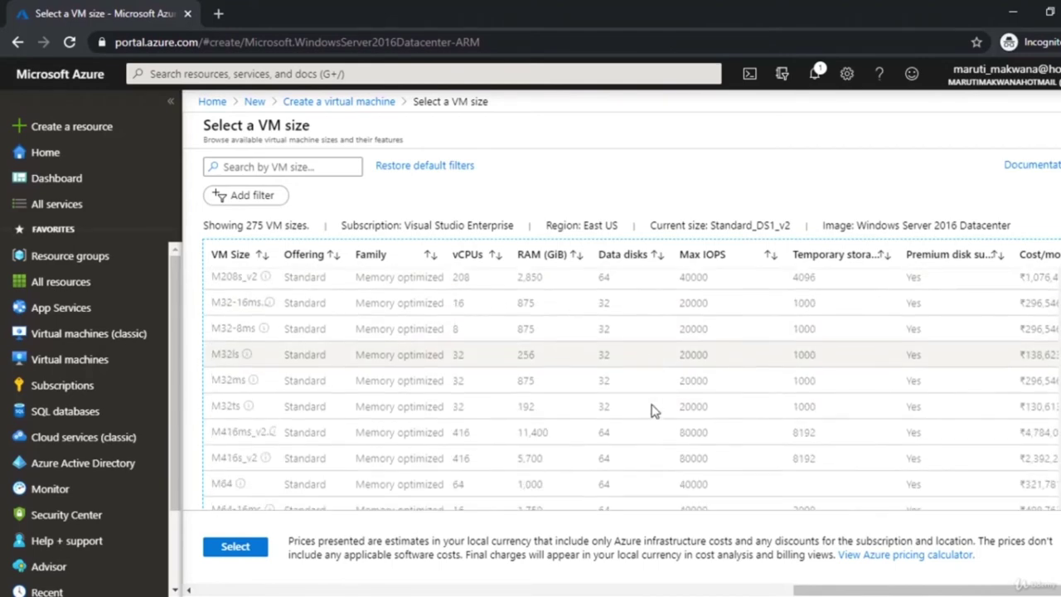
pyautogui.scroll(-3, 652, 408)
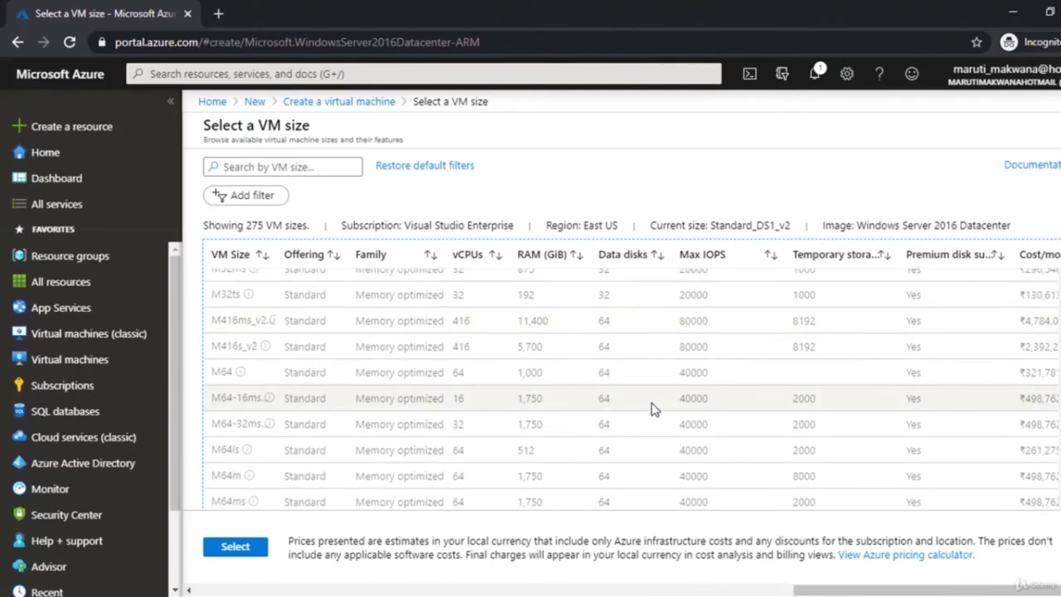
pyautogui.scroll(3, 651, 408)
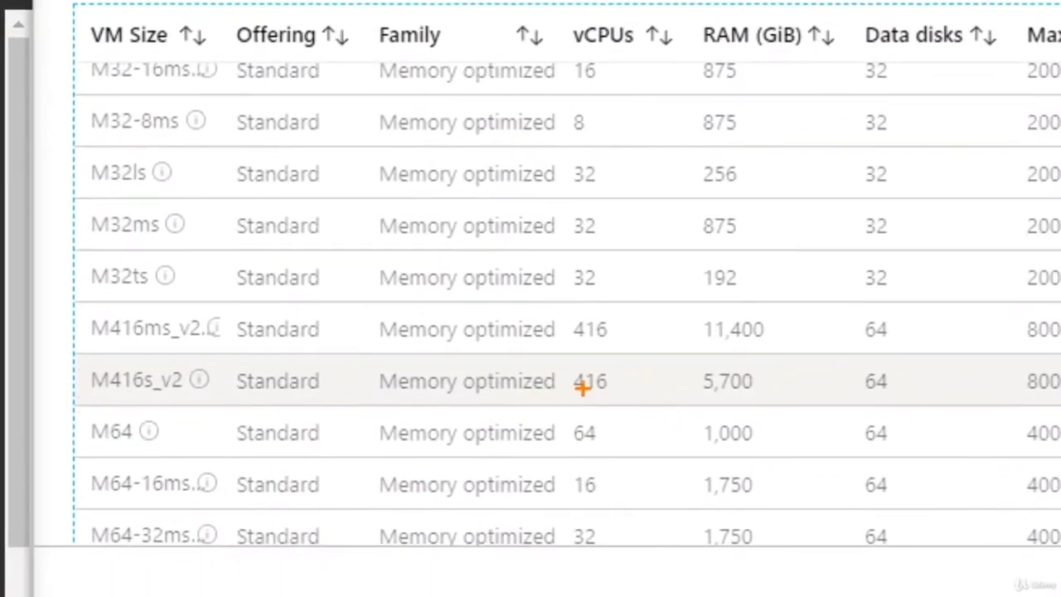
# Close the size list, keeping Standard DS1 v2 (1 vcpu, 3.5 GiB memory).
pyautogui.moveTo(609, 367)
pyautogui.mouseDown()
pyautogui.moveTo(595, 409)
pyautogui.moveTo(631, 365)
pyautogui.mouseUp()
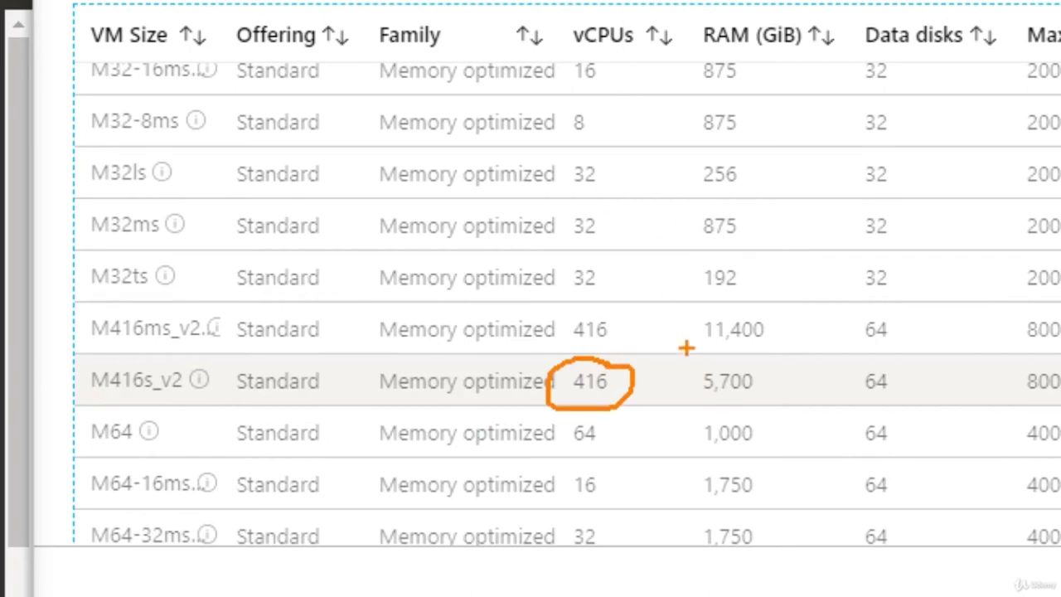
pyautogui.moveTo(686, 336)
pyautogui.mouseDown()
pyautogui.moveTo(713, 297)
pyautogui.moveTo(787, 340)
pyautogui.moveTo(705, 362)
pyautogui.moveTo(686, 312)
pyautogui.mouseUp()
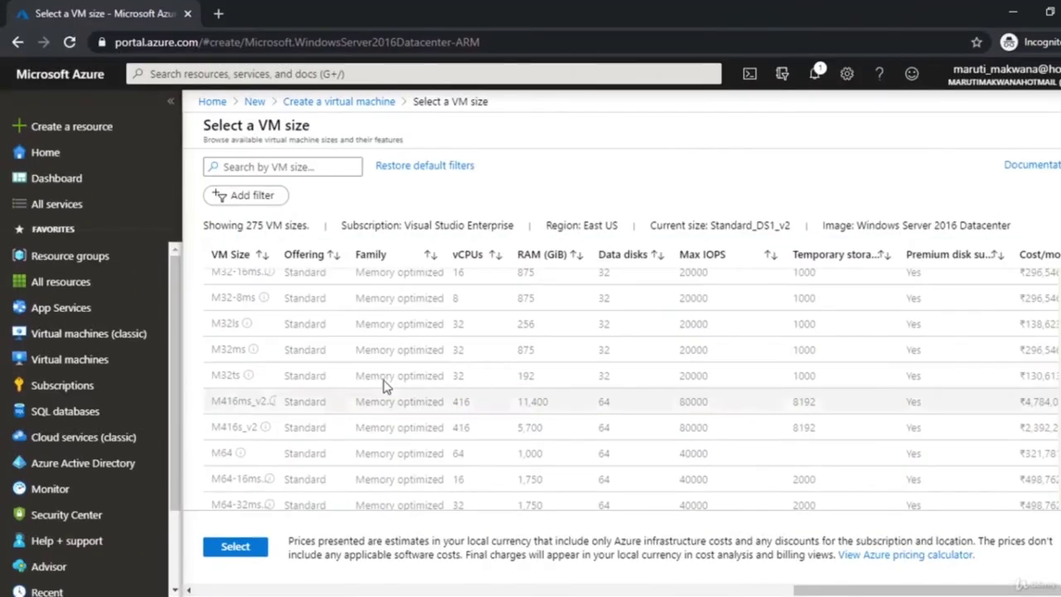
pyautogui.scroll(5, 926, 396)
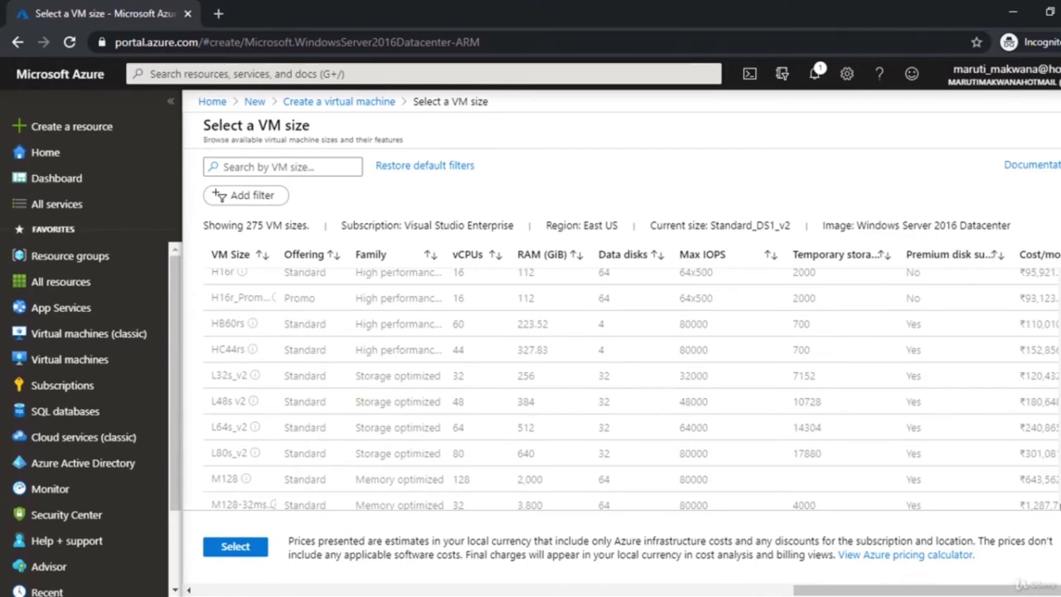
pyautogui.scroll(5, 1053, 389)
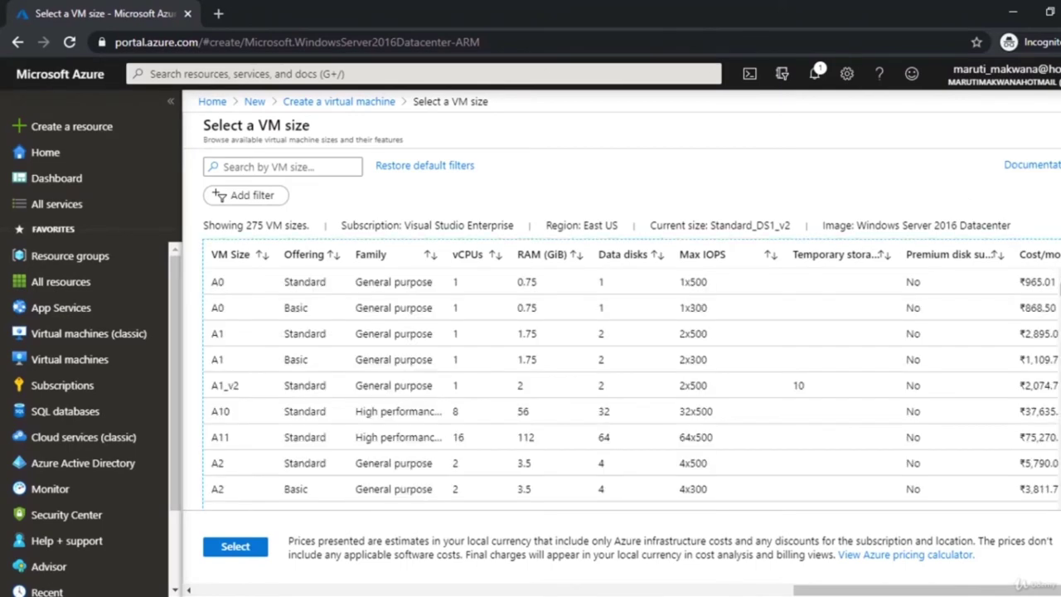
pyautogui.press('Escape')
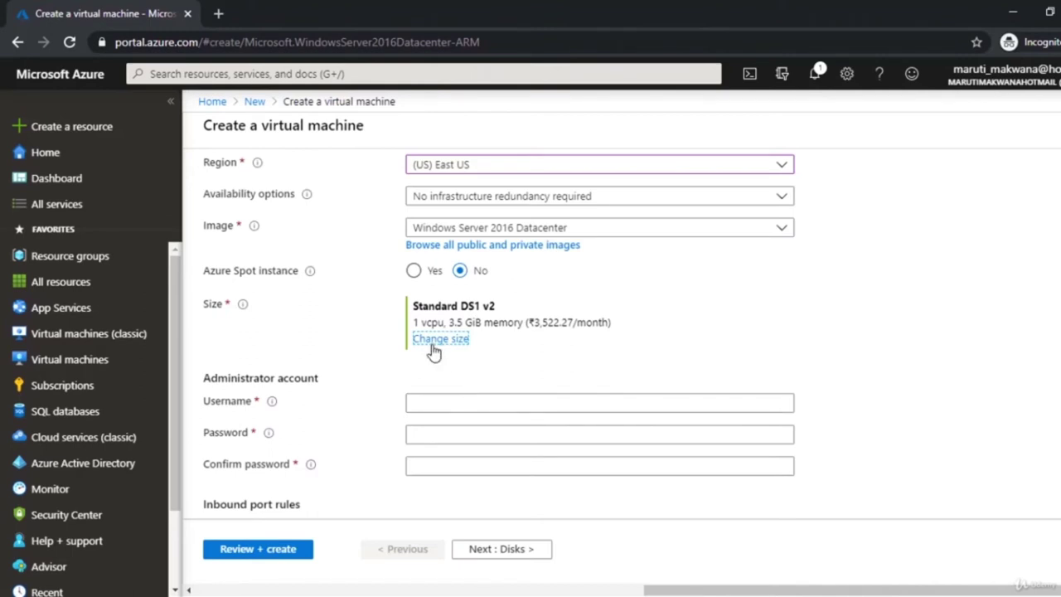
# Change the VM size to Standard DS2_v2 with 2 vcpus and 7 GiB memory.
pyautogui.click(434, 340)
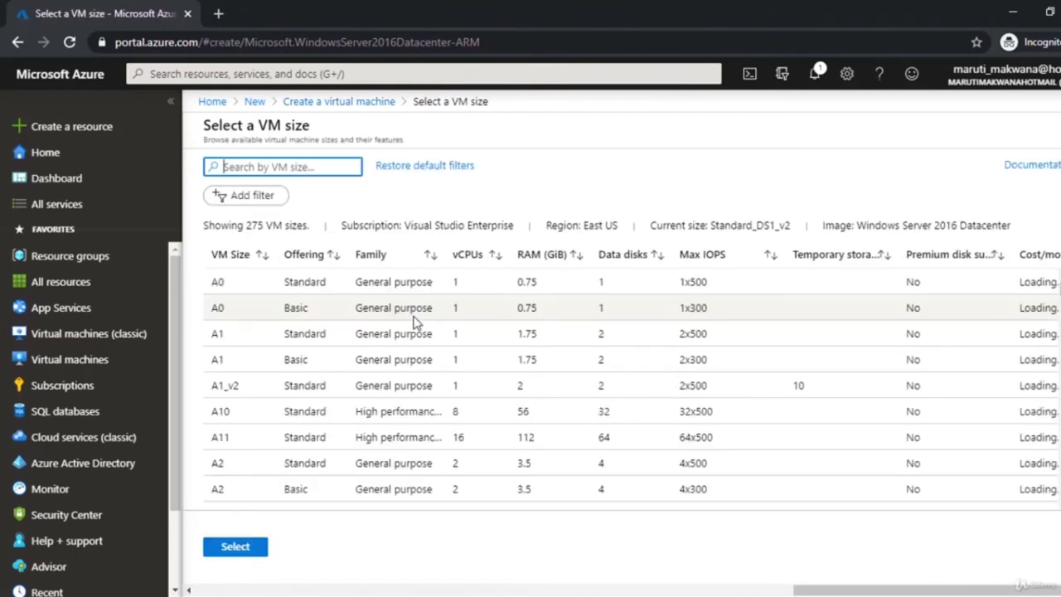
pyautogui.scroll(-2, 323, 398)
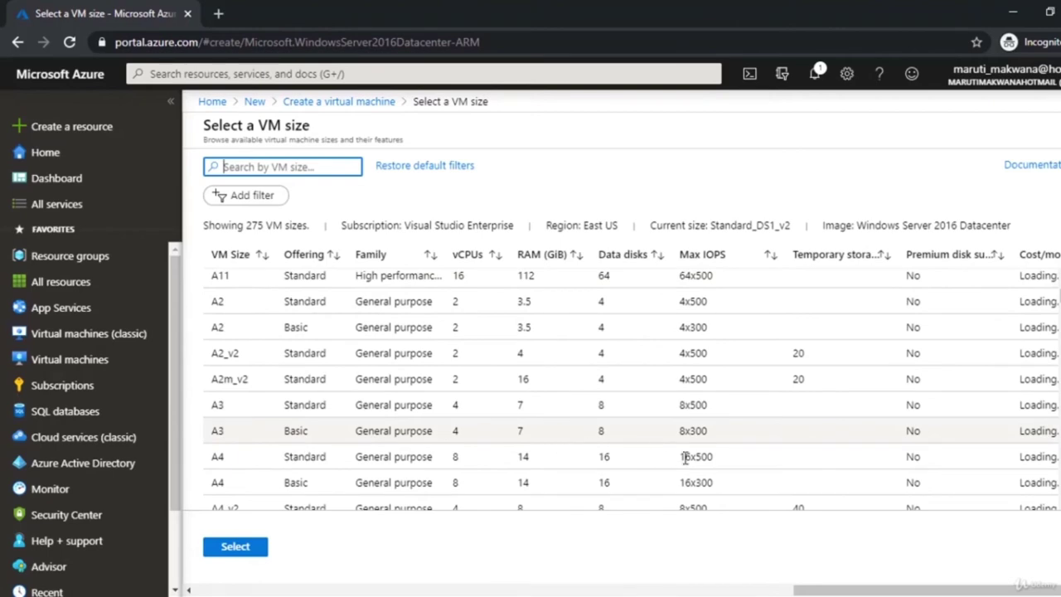
pyautogui.scroll(-5, 407, 447)
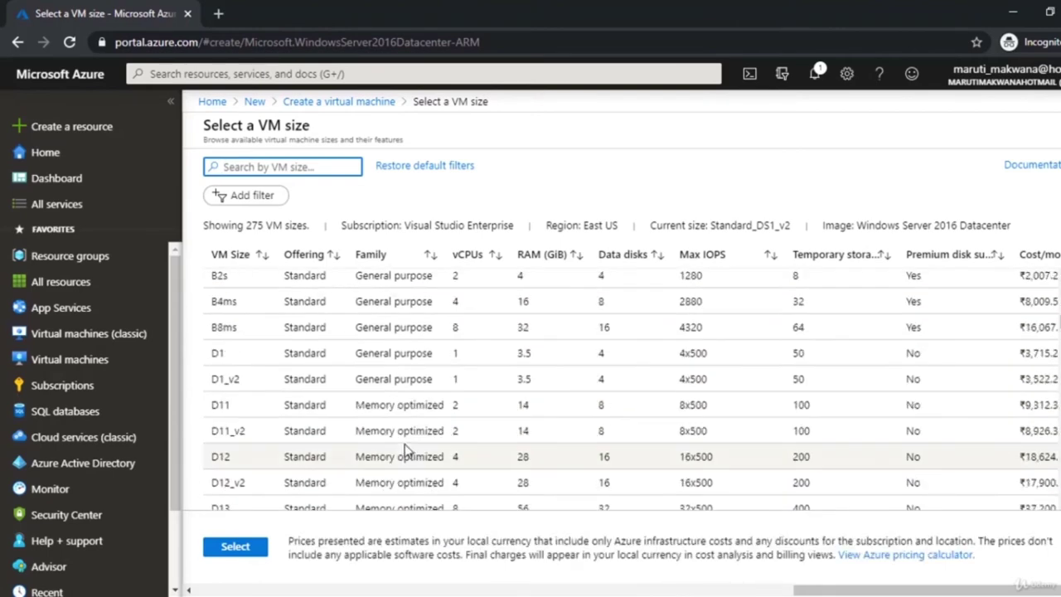
pyautogui.scroll(-3, 407, 451)
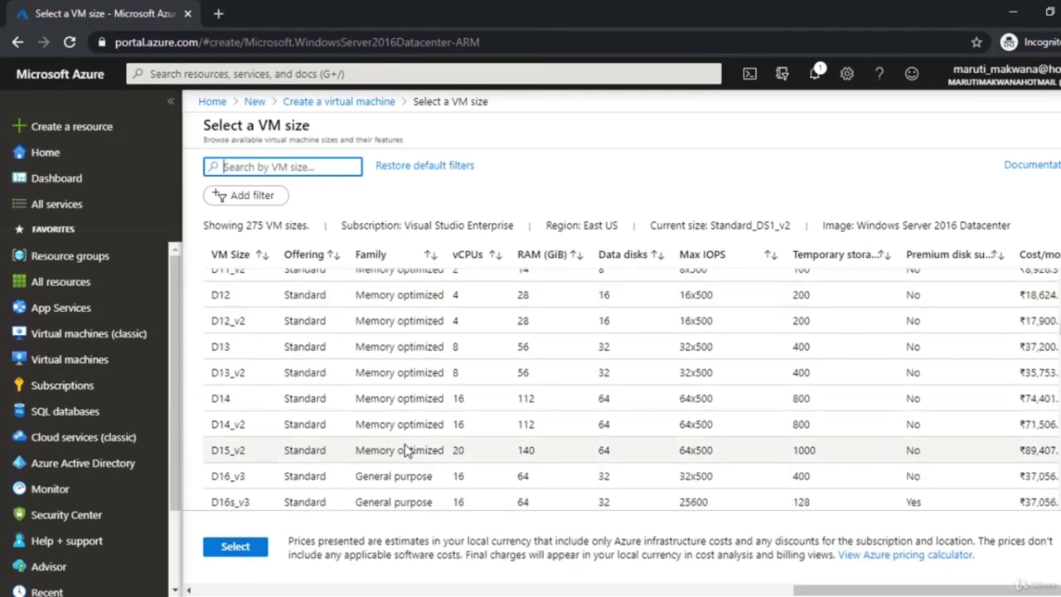
pyautogui.scroll(3, 479, 365)
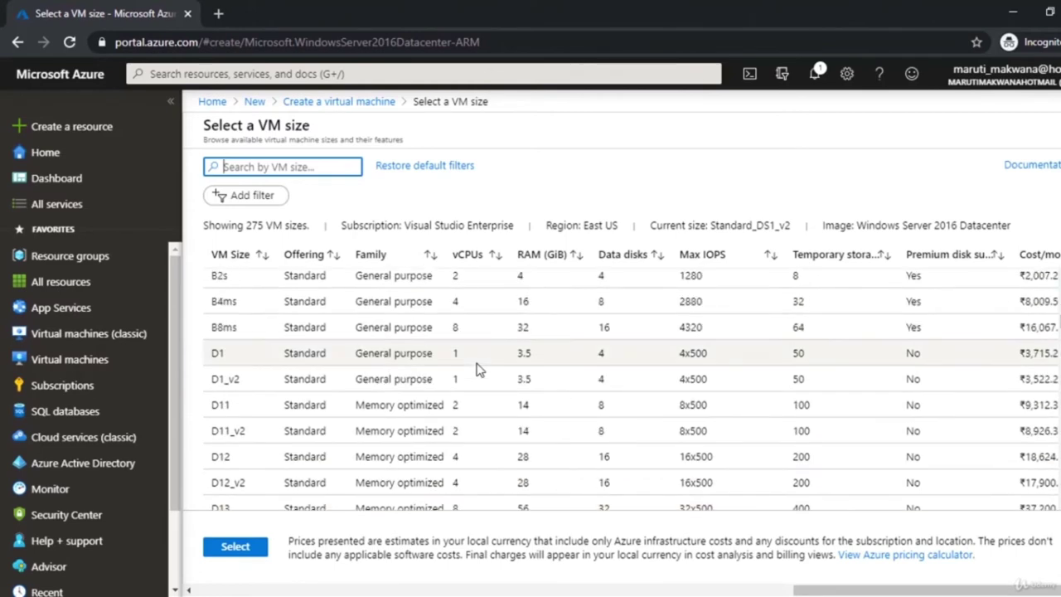
pyautogui.scroll(-8, 478, 368)
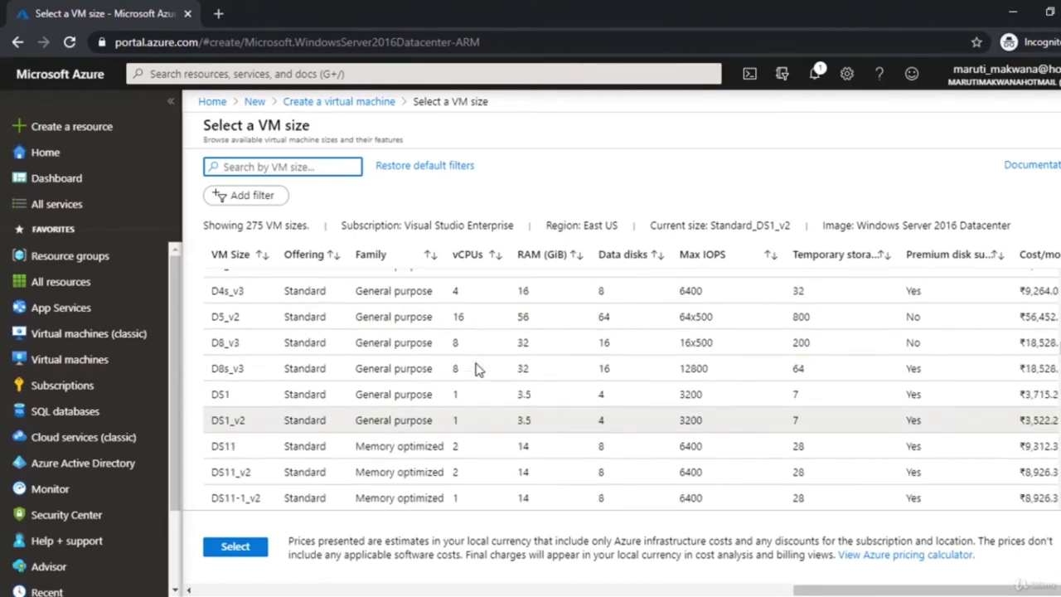
pyautogui.scroll(-5, 477, 368)
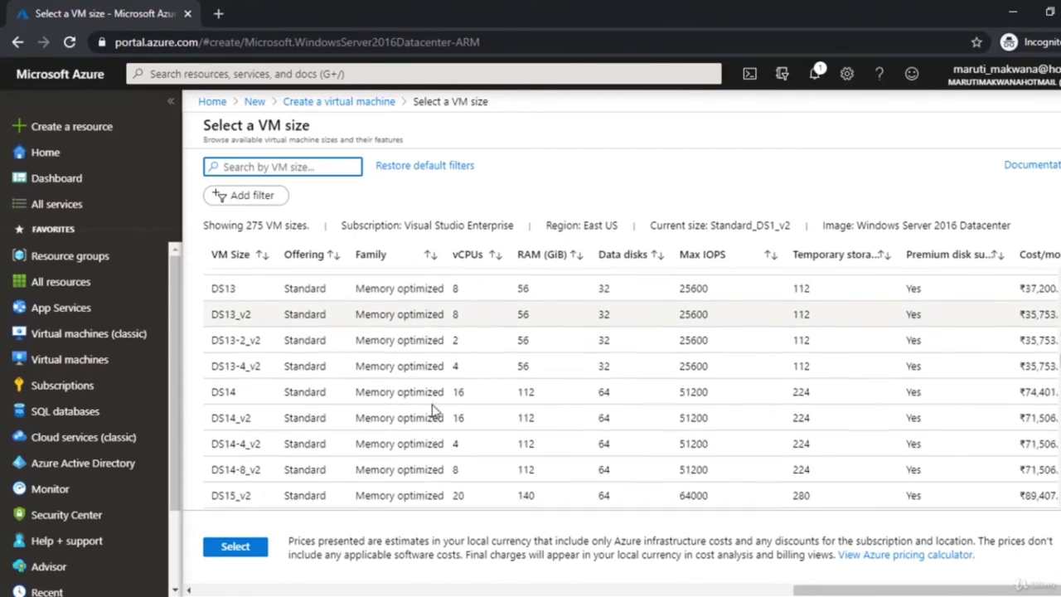
pyautogui.scroll(-2, 432, 409)
pyautogui.scroll(-3, 432, 408)
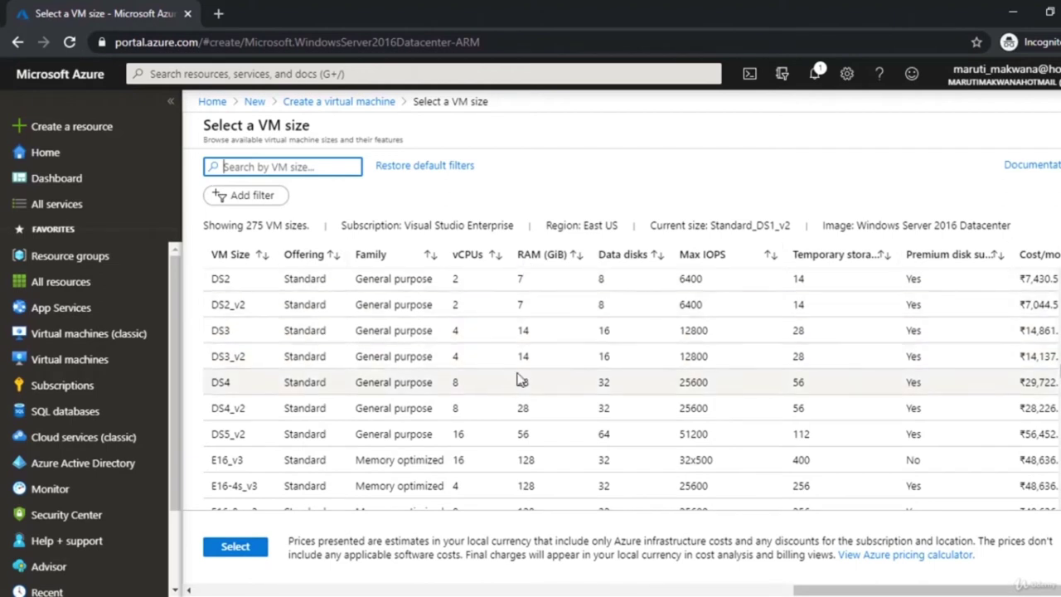
pyautogui.click(229, 311)
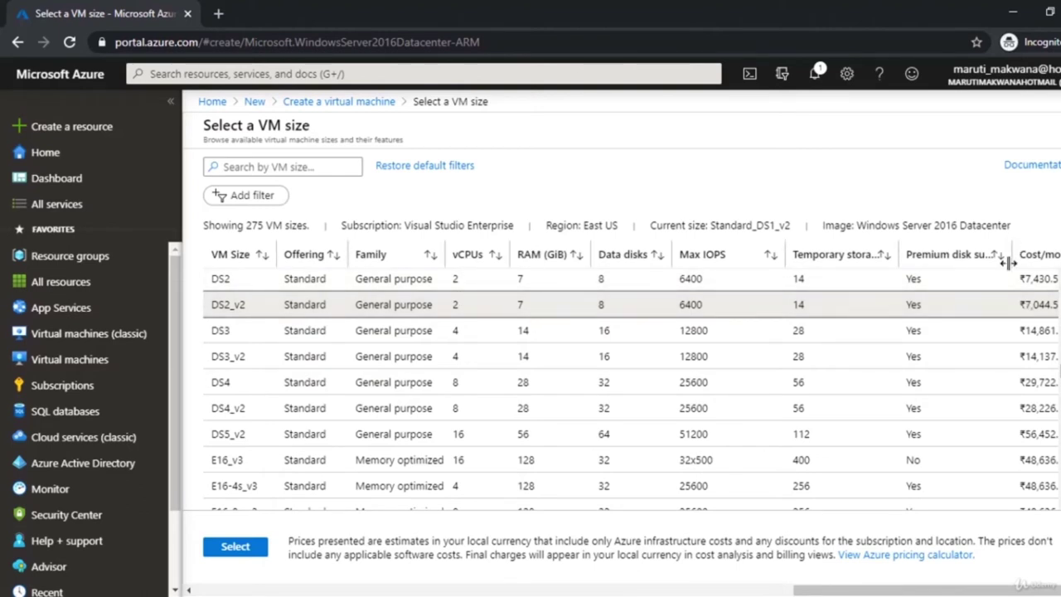
pyautogui.click(223, 550)
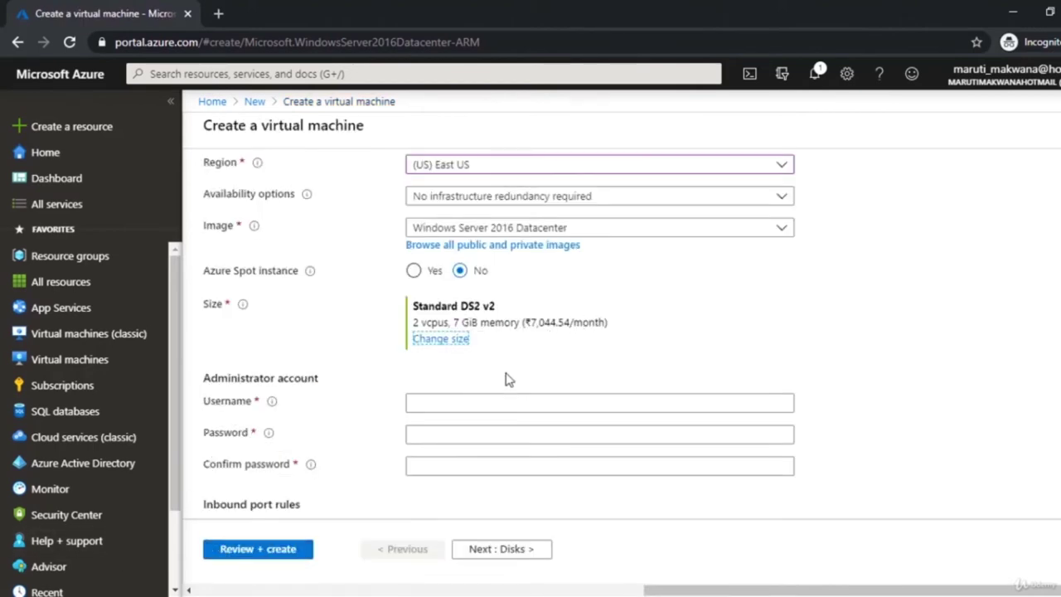
# Fill in the administrator credentials, re-entering the password in Confirm password so both fields validate.
pyautogui.click(509, 405)
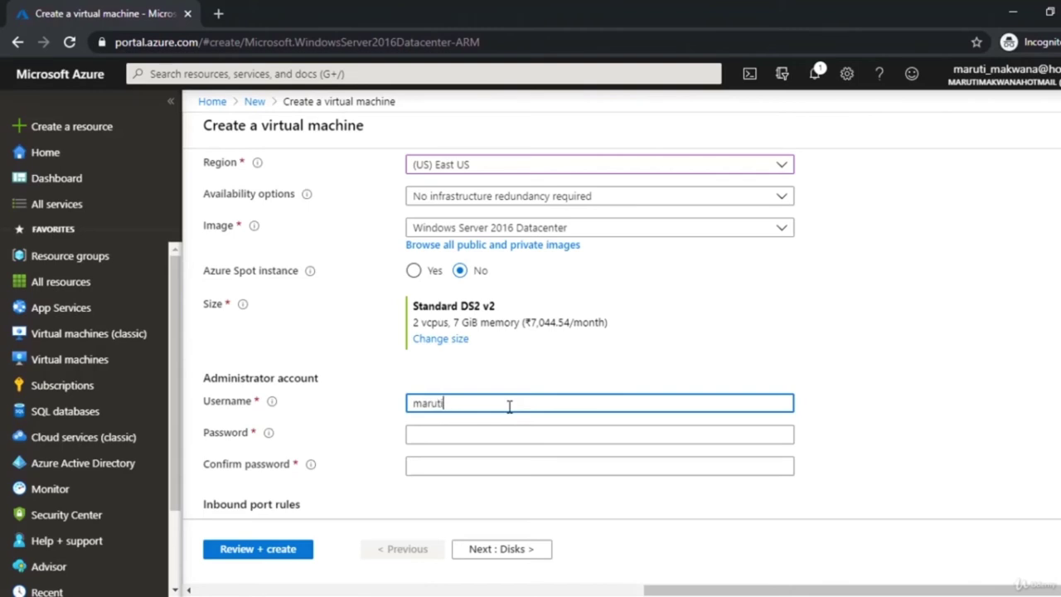
pyautogui.press('Tab')
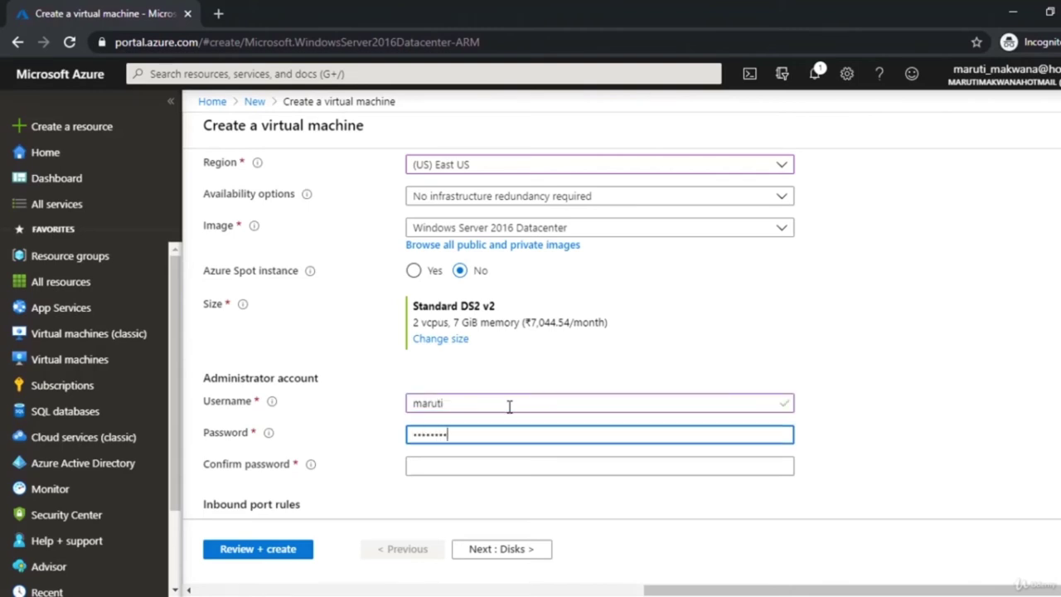
pyautogui.press('Tab')
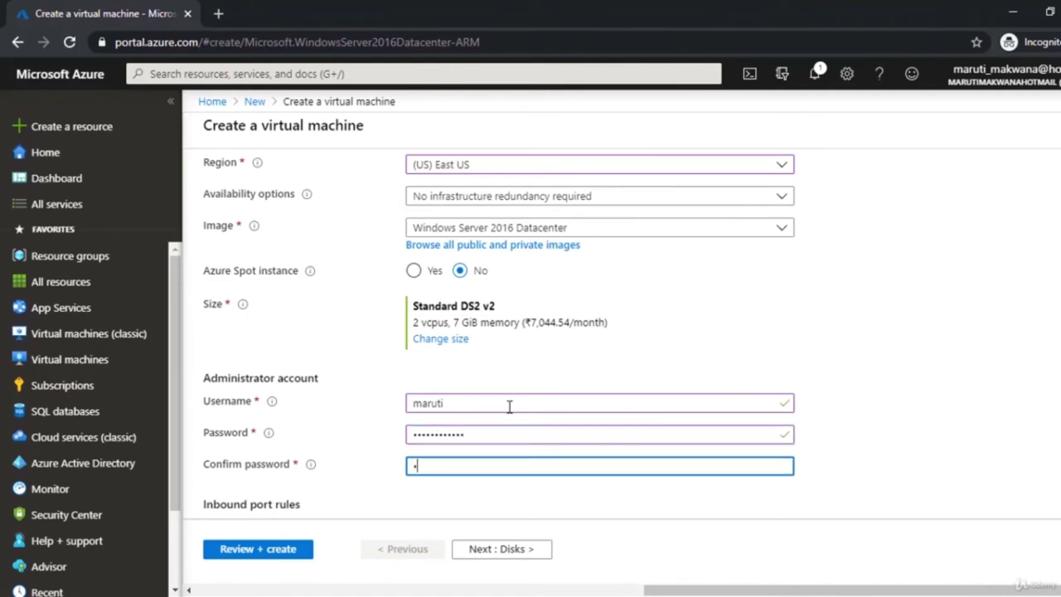
pyautogui.write('••••••••')
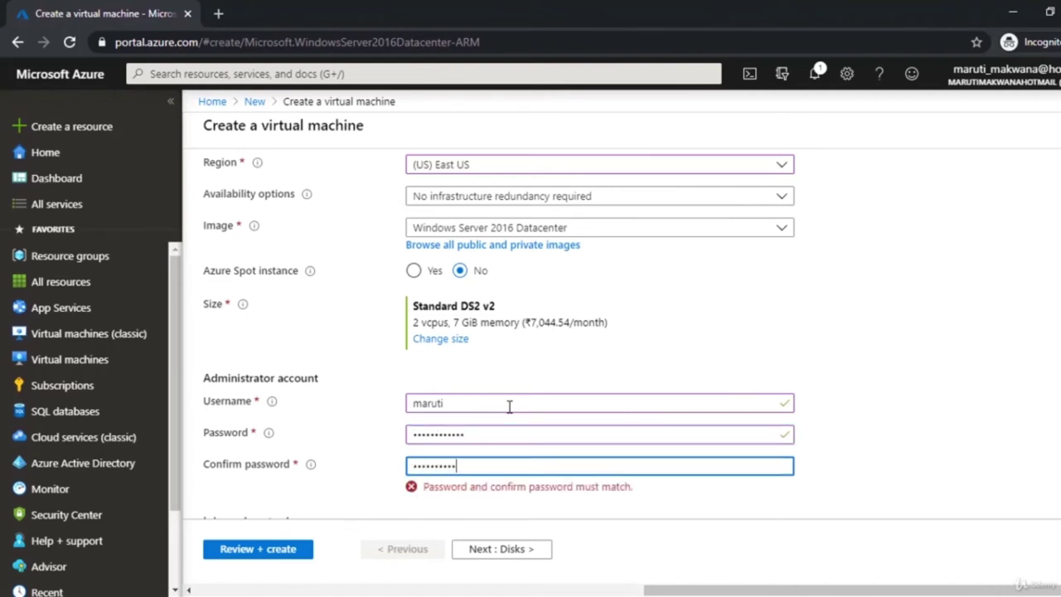
pyautogui.scroll(-3, 467, 396)
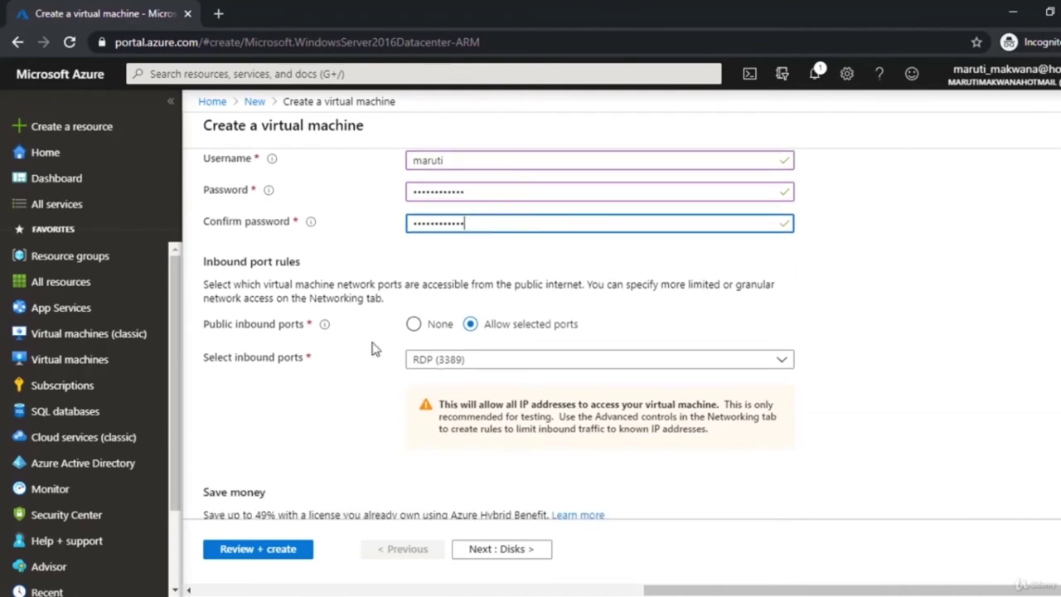
# Allow only RDP (3389) as a public inbound port and continue to the Disks settings.
pyautogui.click(519, 369)
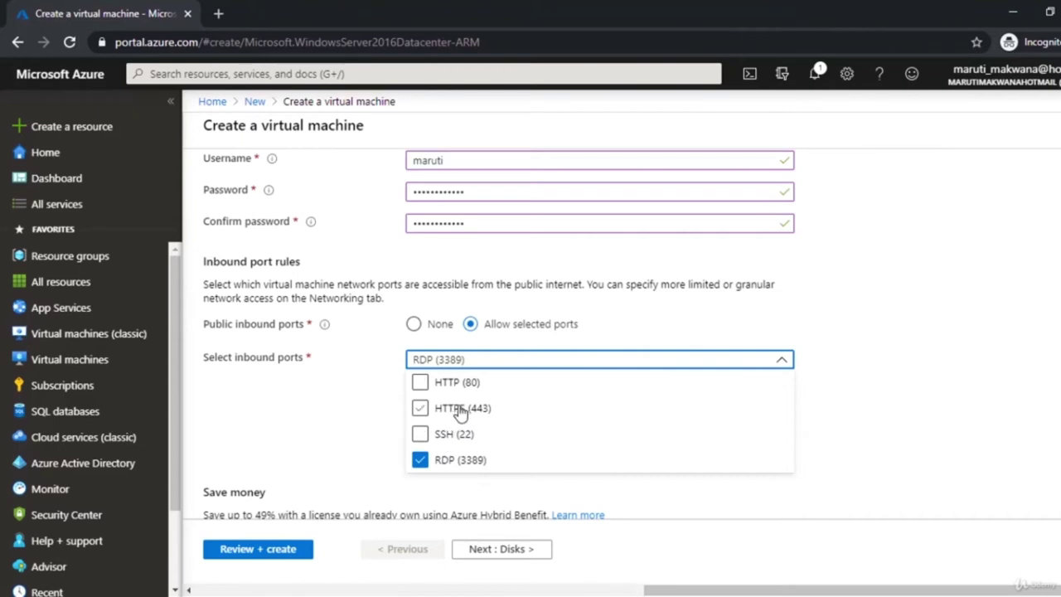
pyautogui.click(320, 422)
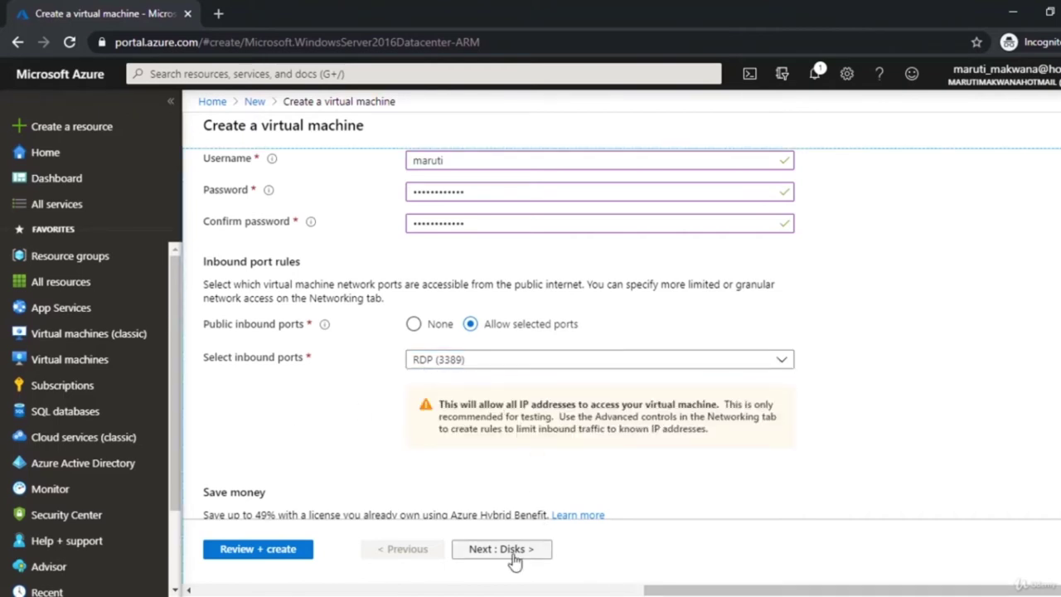
pyautogui.scroll(-1, 357, 497)
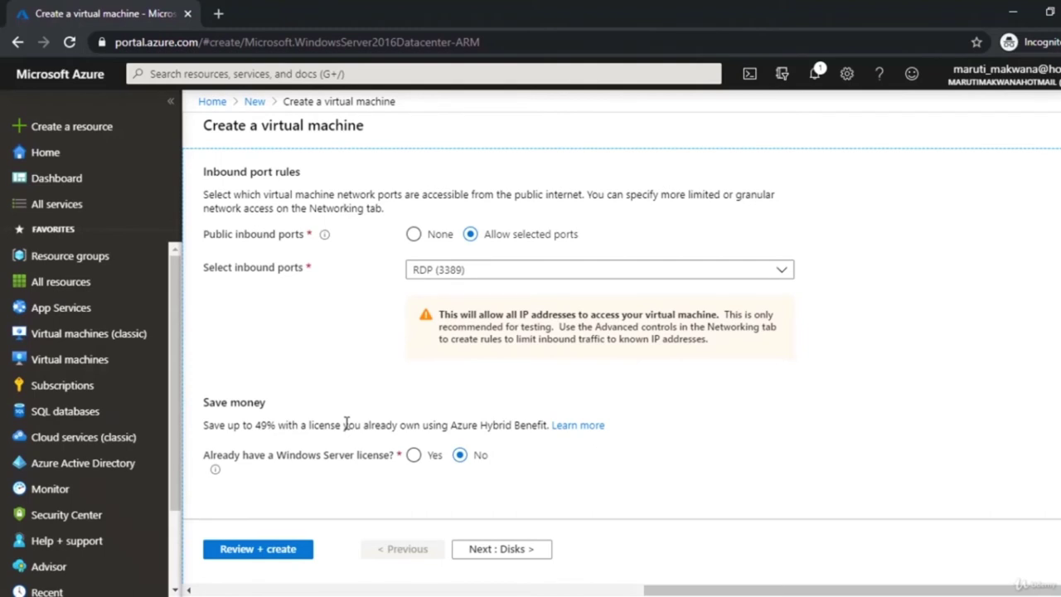
pyautogui.click(503, 550)
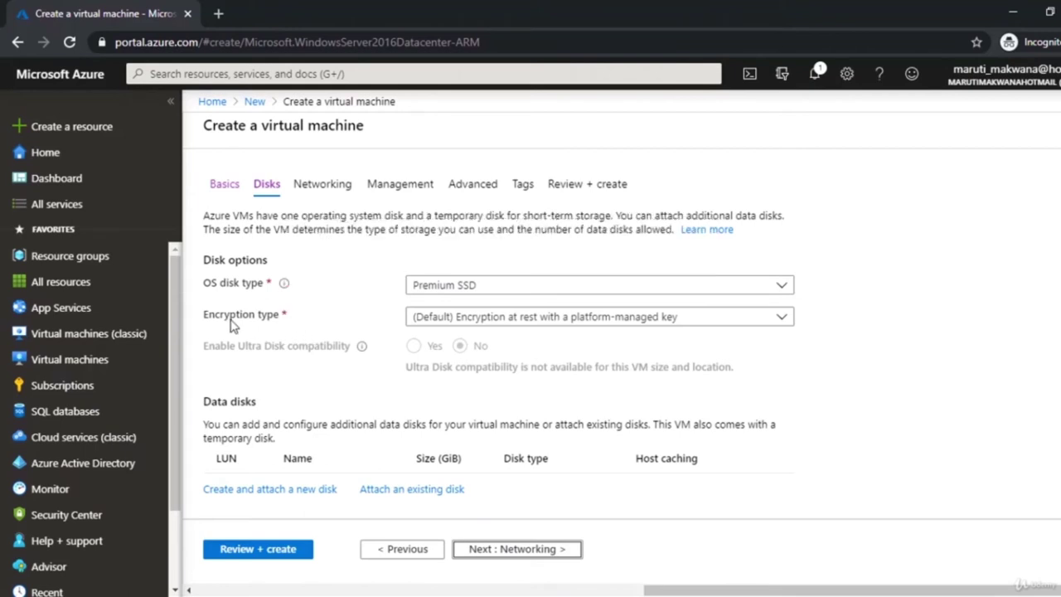
pyautogui.click(531, 322)
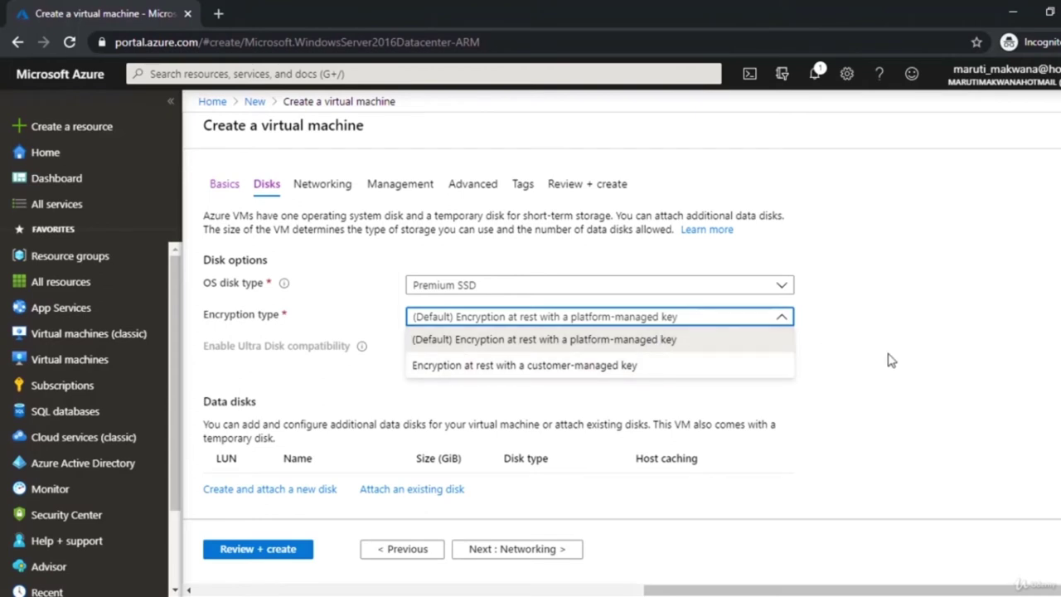
pyautogui.click(733, 357)
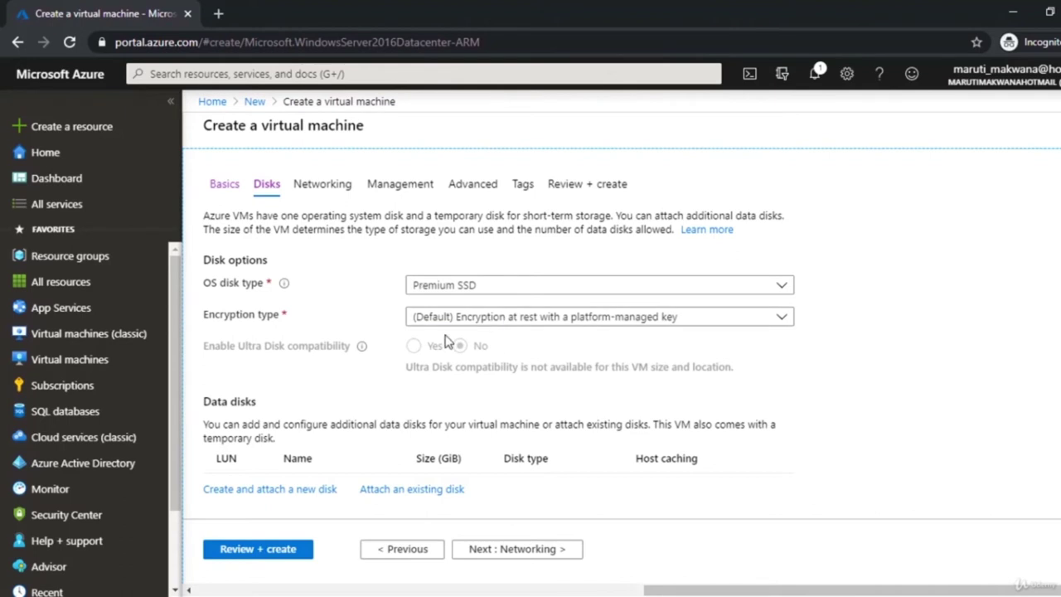
pyautogui.scroll(-1, 553, 326)
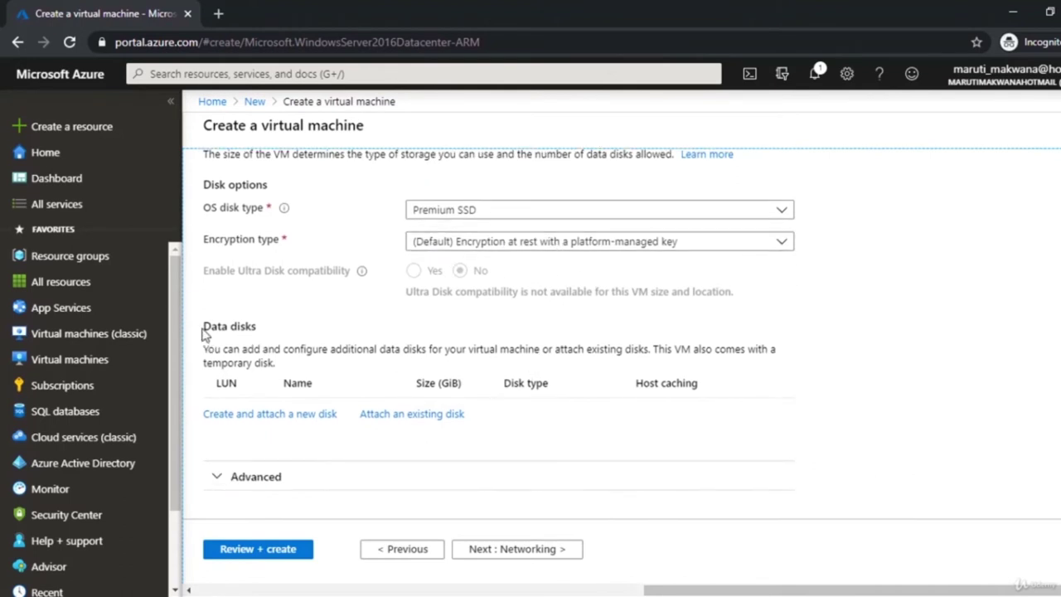
pyautogui.moveTo(204, 332); pyautogui.dragTo(255, 329)
pyautogui.click(300, 335)
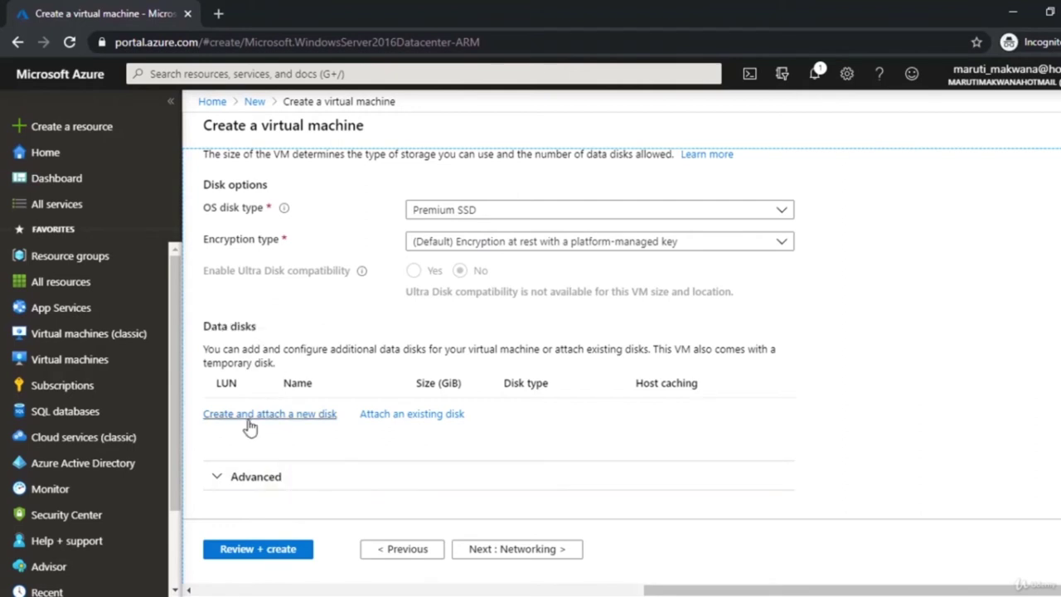
# Create a new data disk with Standard HDD storage and a 1024 GiB size.
pyautogui.click(276, 422)
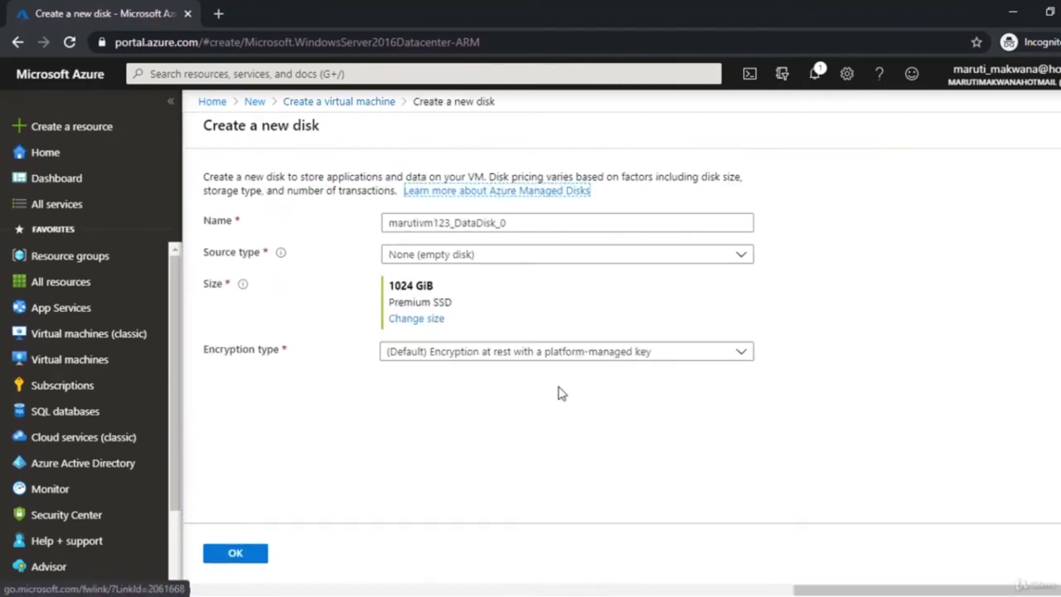
pyautogui.click(419, 319)
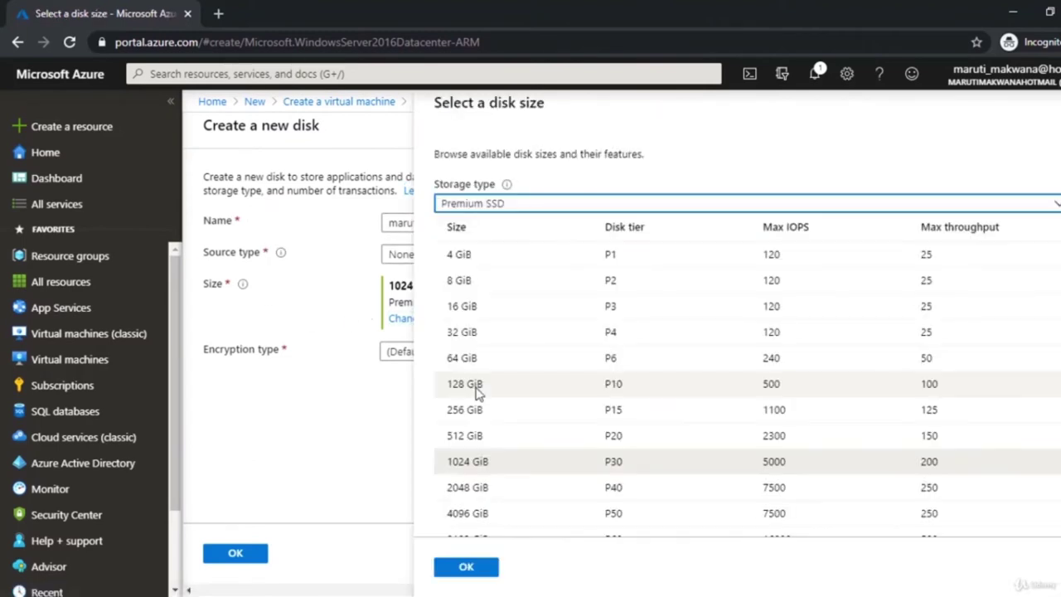
pyautogui.click(545, 209)
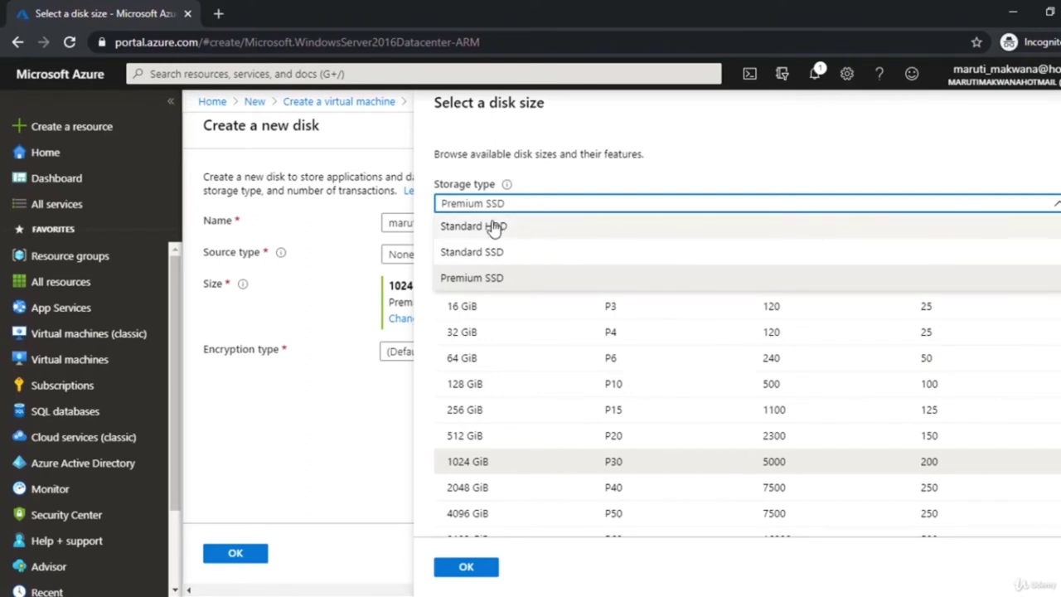
pyautogui.click(523, 233)
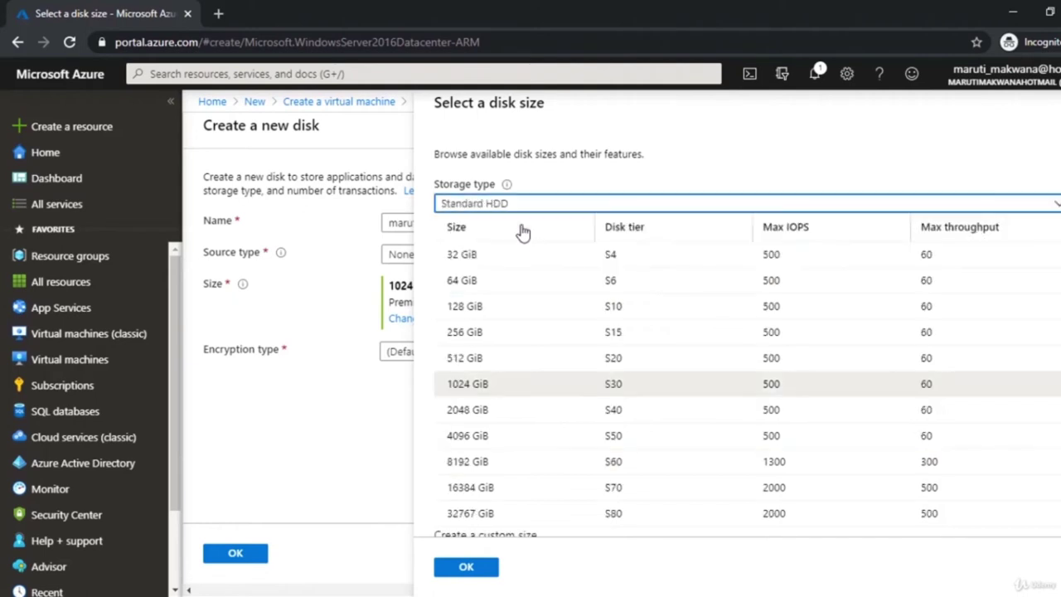
pyautogui.click(484, 386)
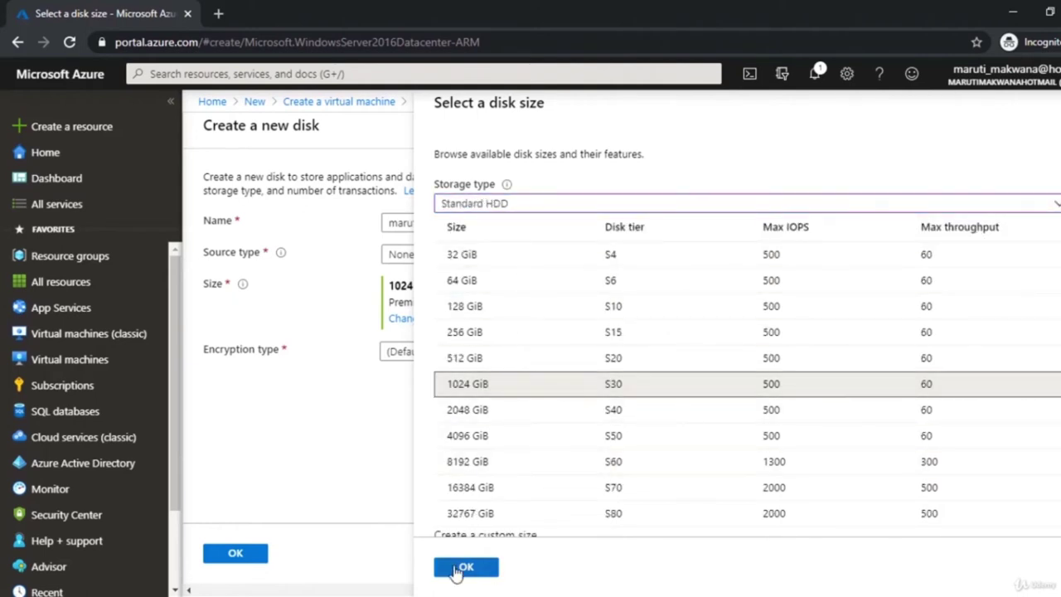
pyautogui.click(461, 569)
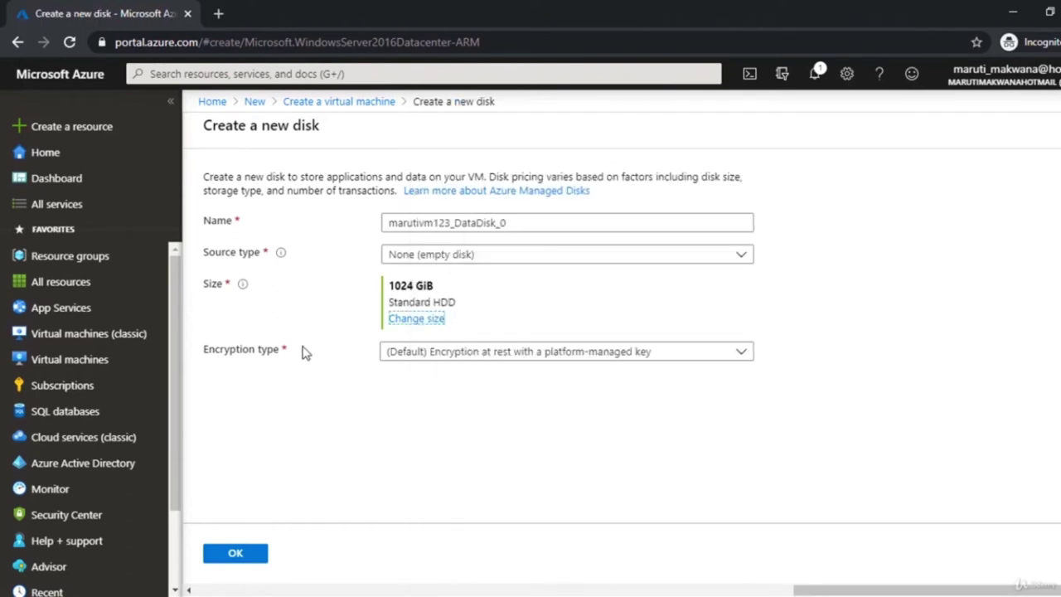
# Attach the 1024 GiB disk with default encryption, then continue to Networking.
pyautogui.click(425, 356)
pyautogui.click(454, 357)
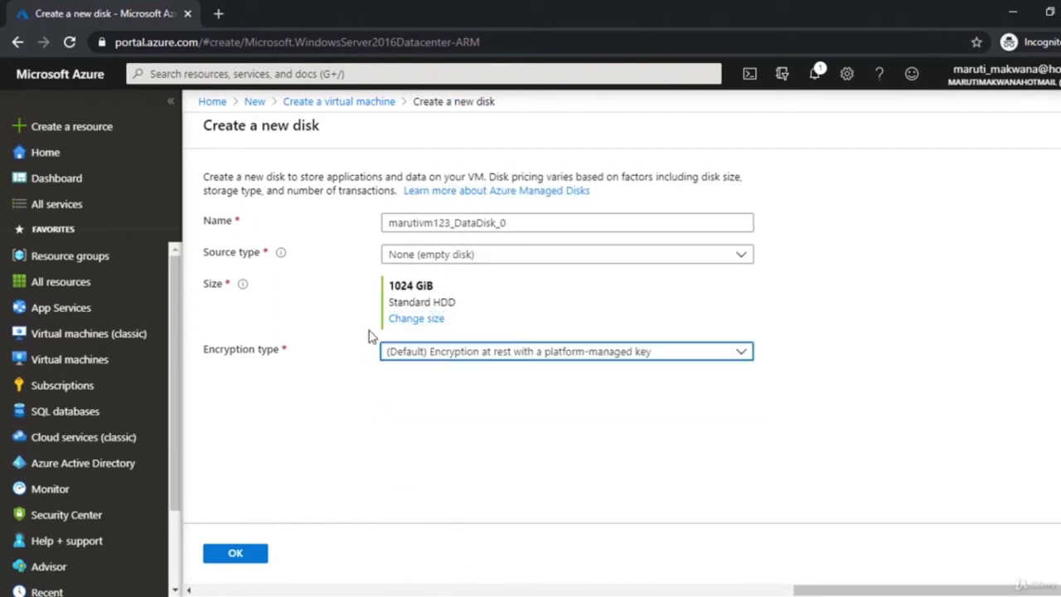
pyautogui.click(249, 557)
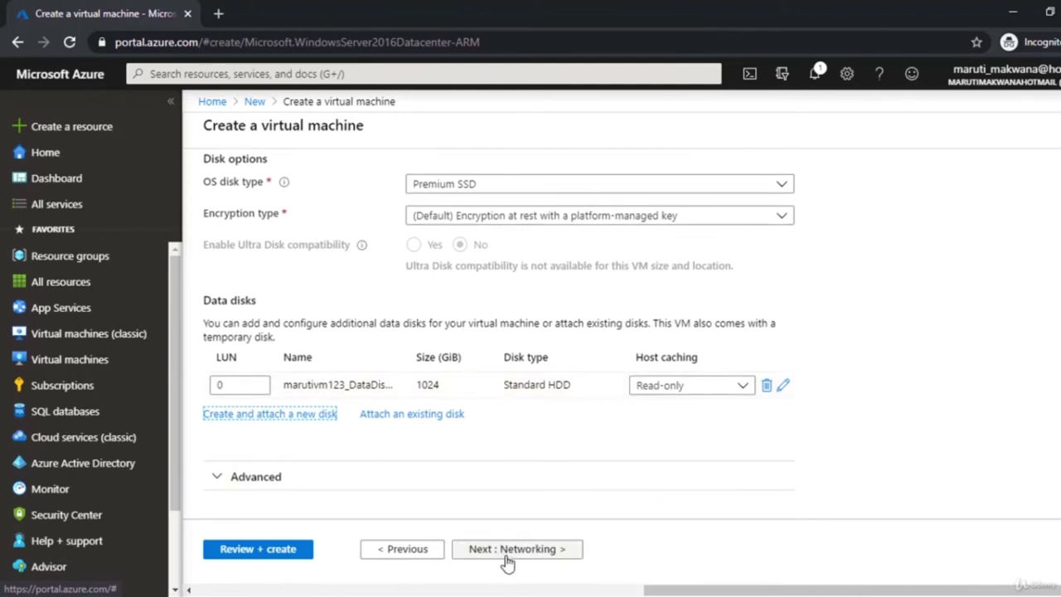
pyautogui.click(507, 549)
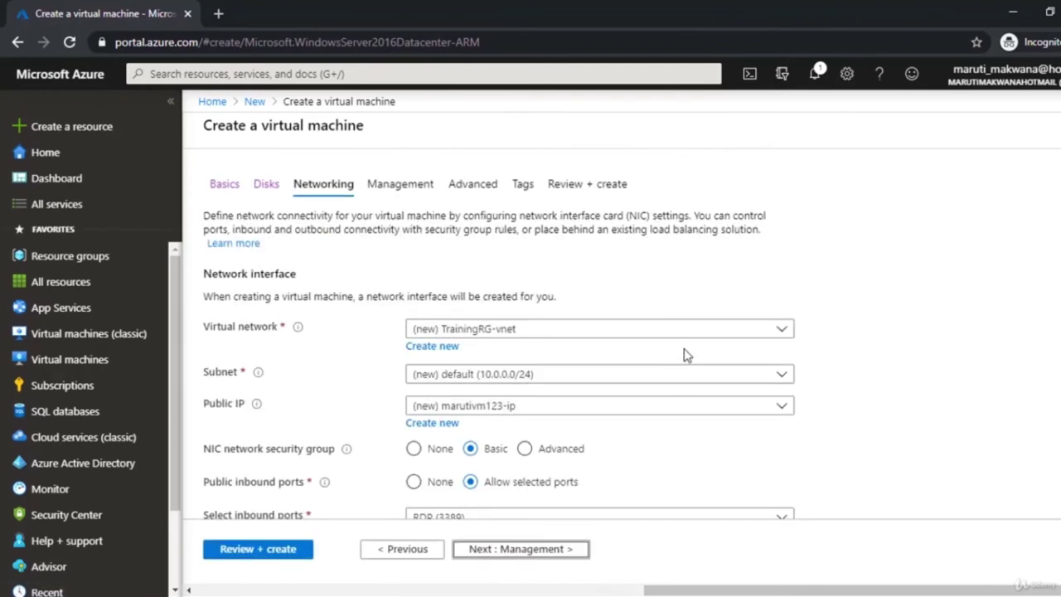
# Review the Networking defaults: TrainingRG-vnet, subnet 10.0.0.0/24, new public IP, Basic NSG, RDP inbound.
pyautogui.scroll(-1, 685, 355)
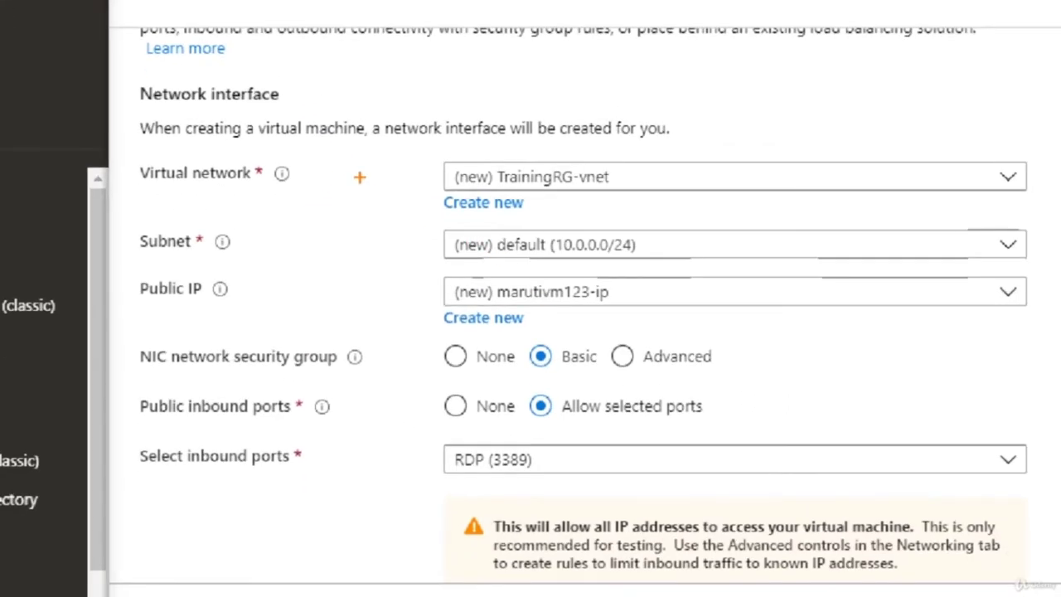
pyautogui.moveTo(442, 178); pyautogui.dragTo(322, 167)
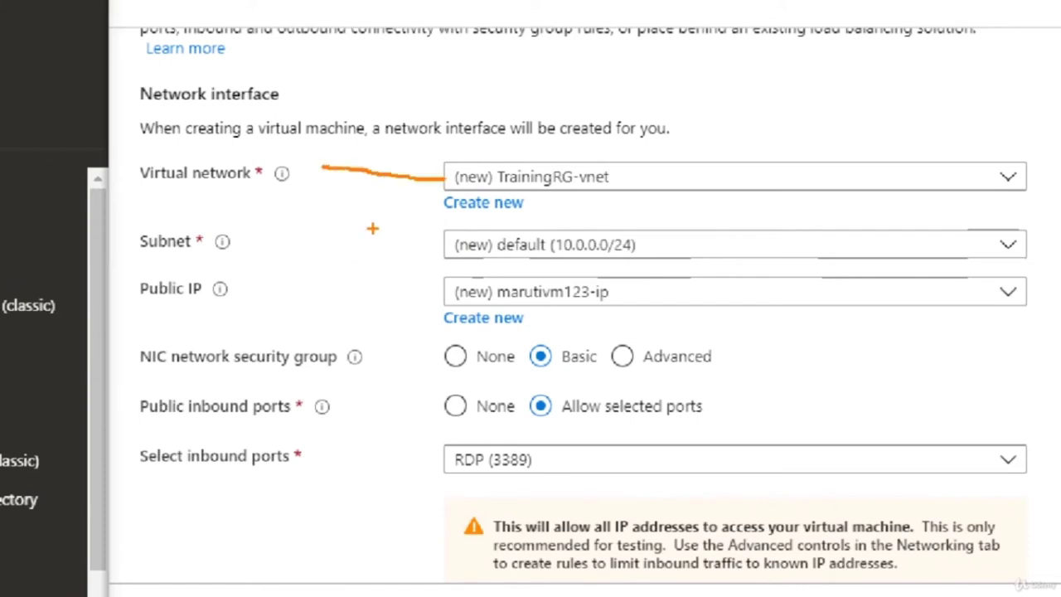
pyautogui.moveTo(444, 246); pyautogui.dragTo(323, 245)
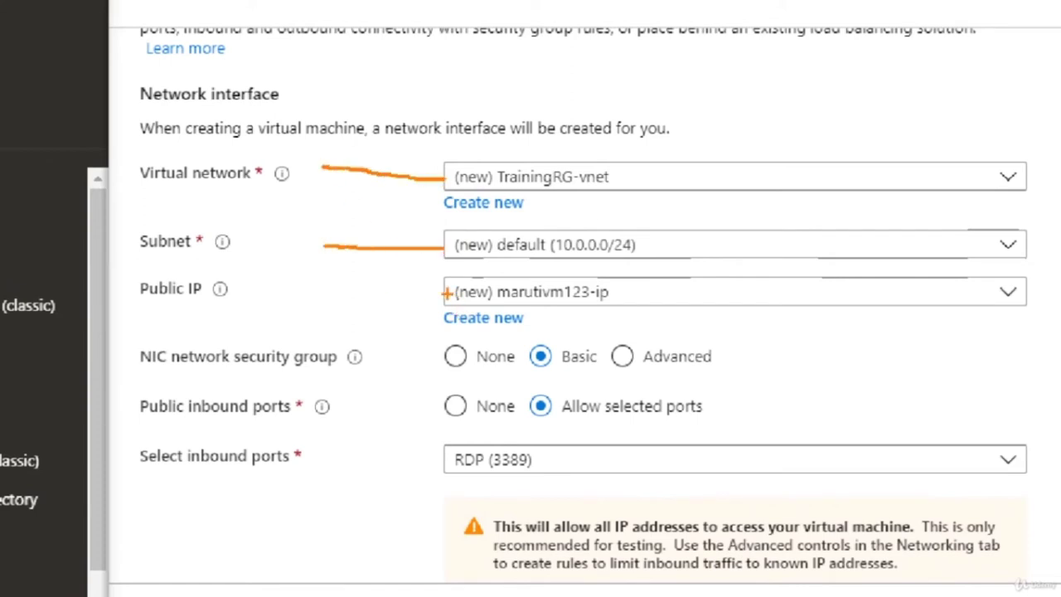
pyautogui.moveTo(446, 292); pyautogui.dragTo(308, 292)
pyautogui.moveTo(476, 171); pyautogui.dragTo(484, 139)
pyautogui.moveTo(471, 239); pyautogui.dragTo(483, 202)
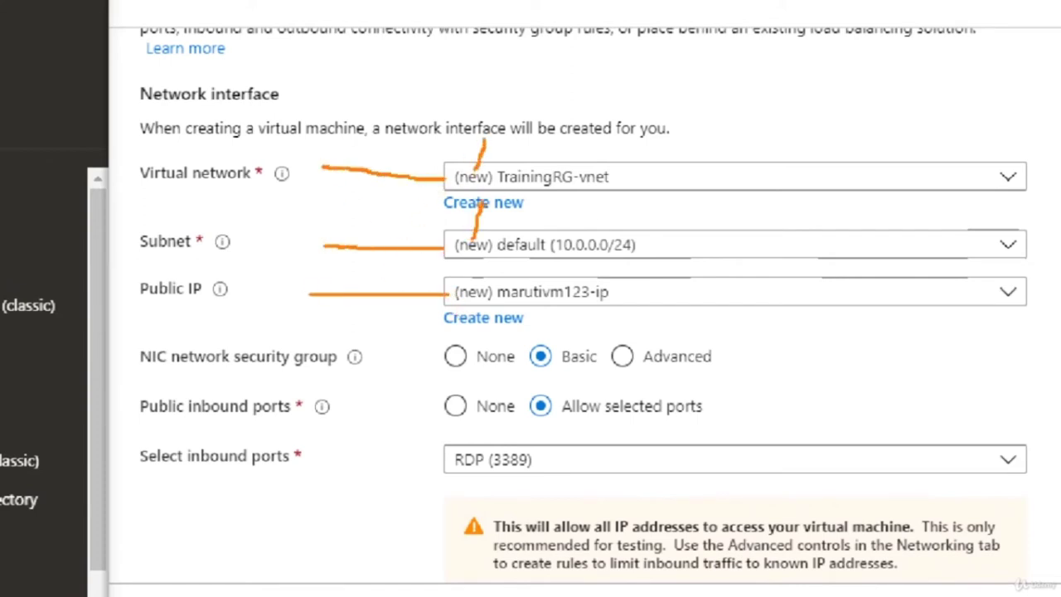
pyautogui.moveTo(471, 280); pyautogui.dragTo(481, 245)
pyautogui.moveTo(222, 378); pyautogui.dragTo(329, 377)
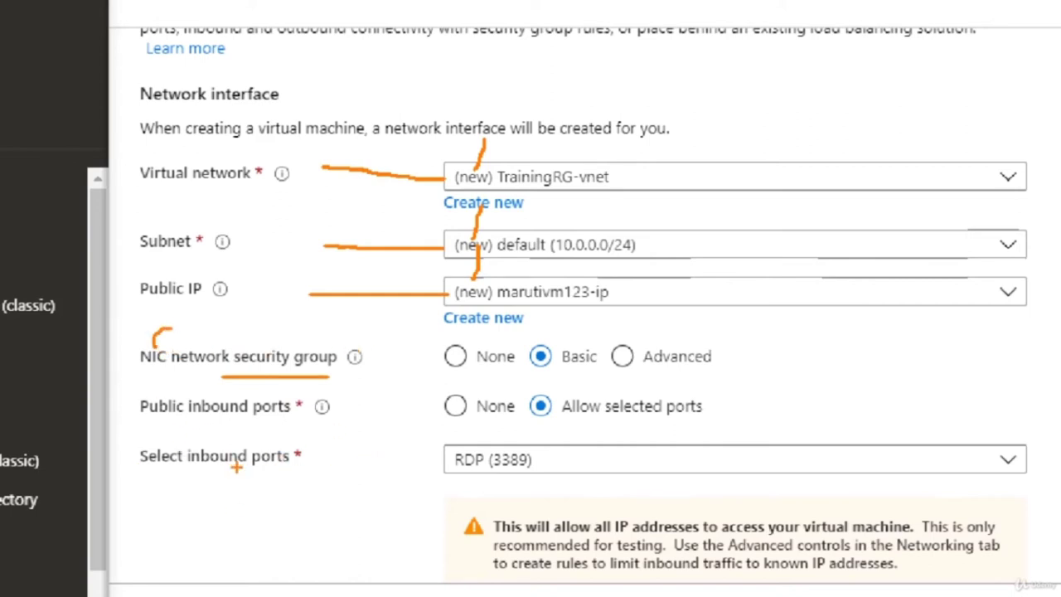
pyautogui.moveTo(440, 488); pyautogui.dragTo(532, 488)
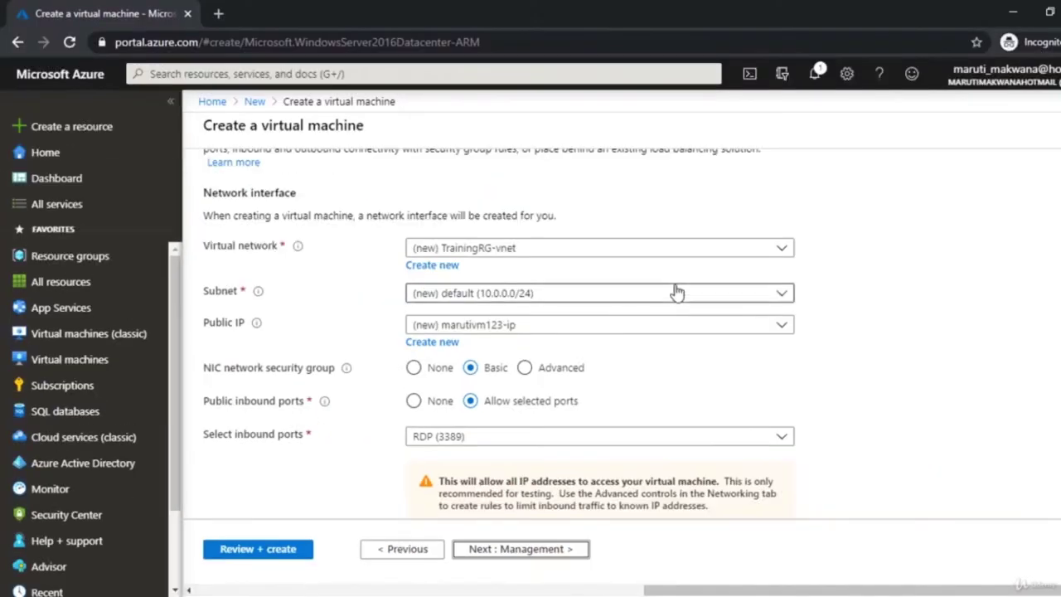
pyautogui.scroll(-2, 632, 343)
pyautogui.scroll(2, 633, 343)
pyautogui.scroll(-2, 632, 344)
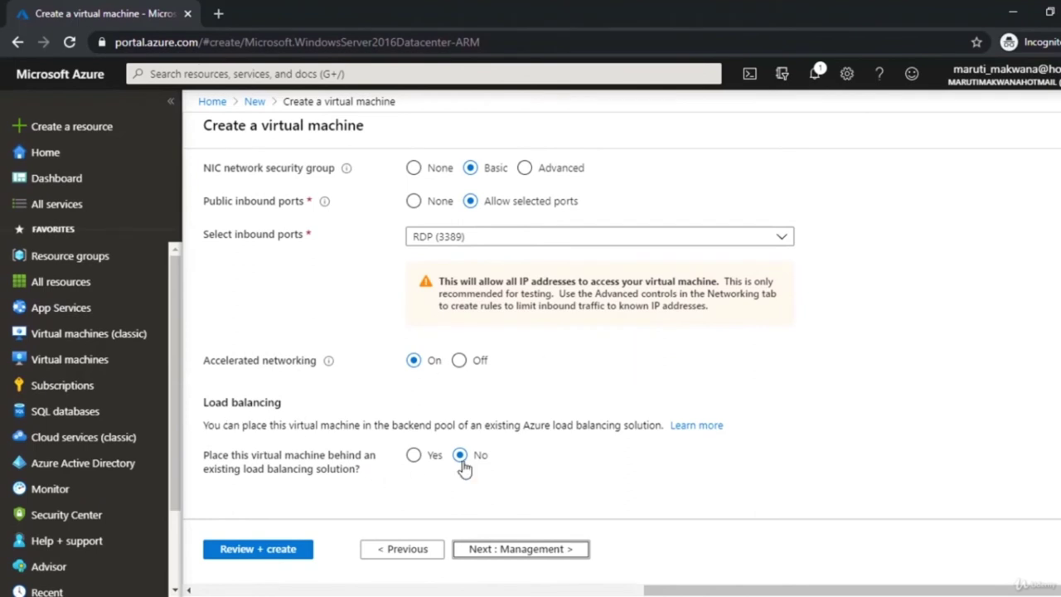
# Keep boot diagnostics On and guest diagnostics Off with storage account trainingrgdiag914, then advance.
pyautogui.click(549, 551)
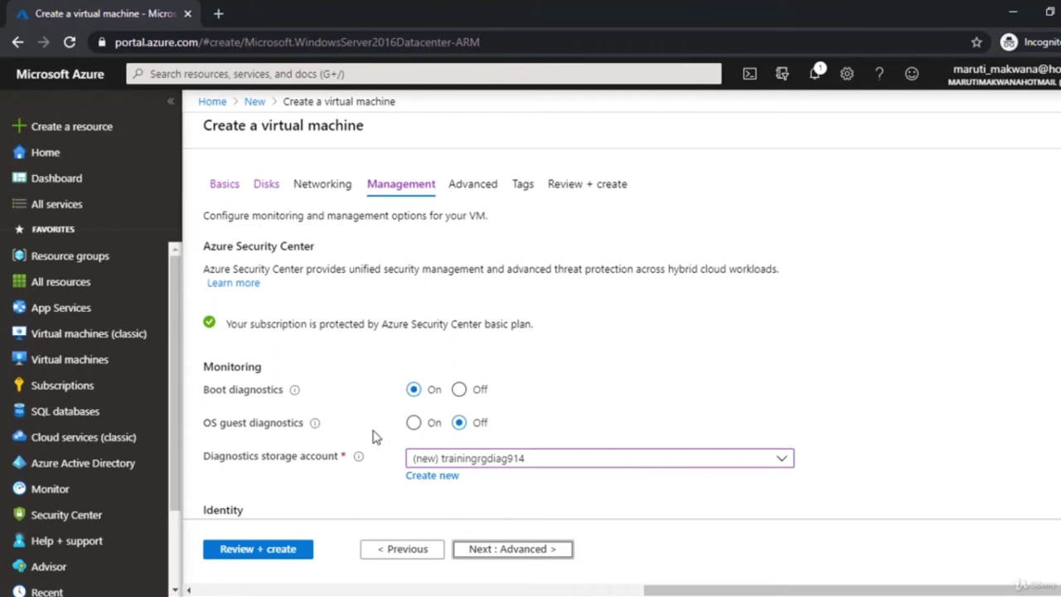
pyautogui.click(507, 551)
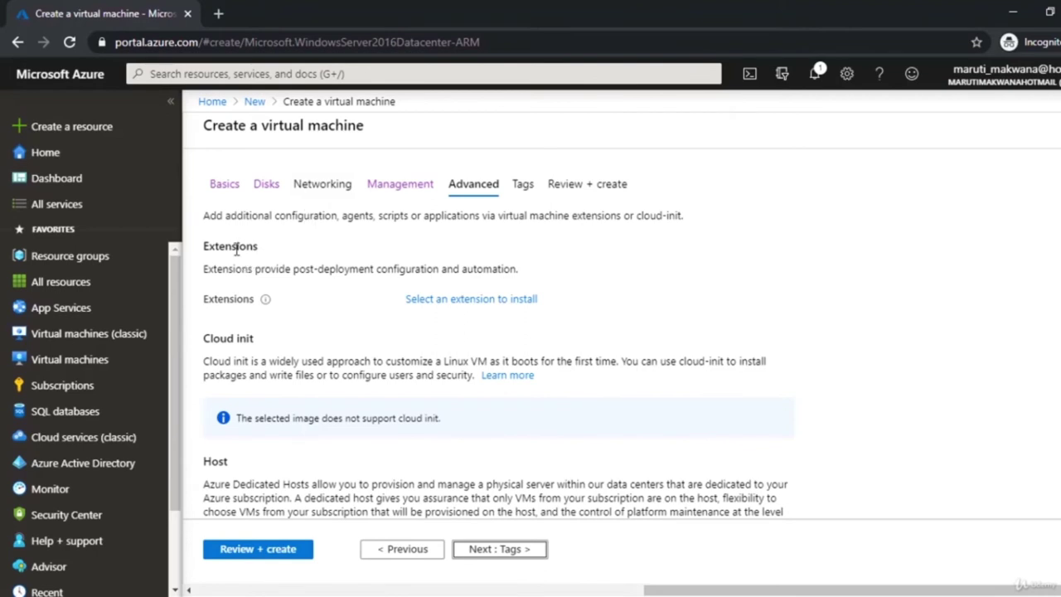
# Open the installable extensions list and browse entries like Custom Script Extension and Puppet Agent.
pyautogui.moveTo(207, 242); pyautogui.dragTo(278, 254)
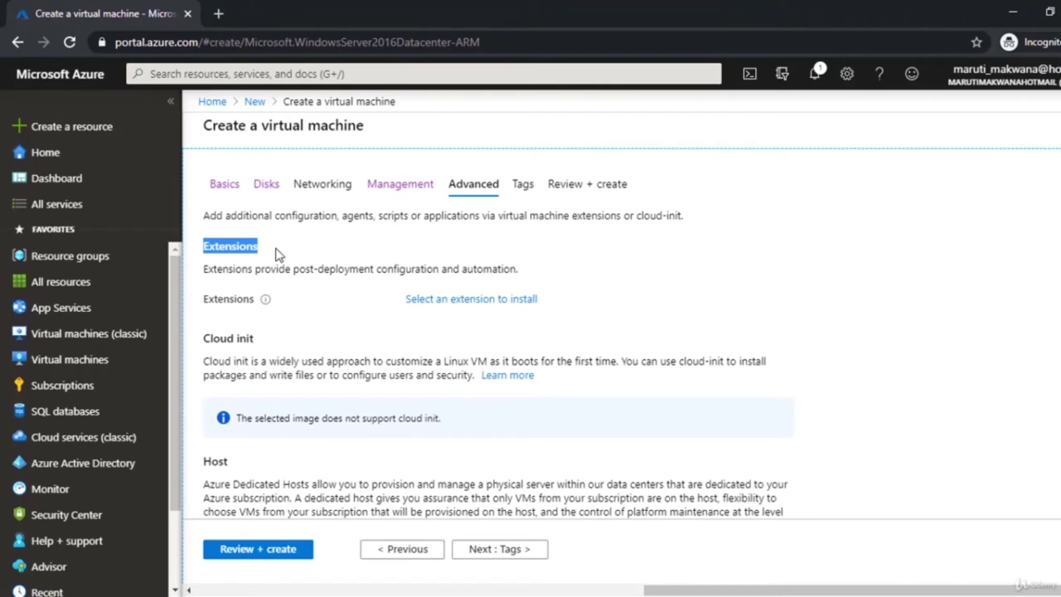
pyautogui.click(483, 299)
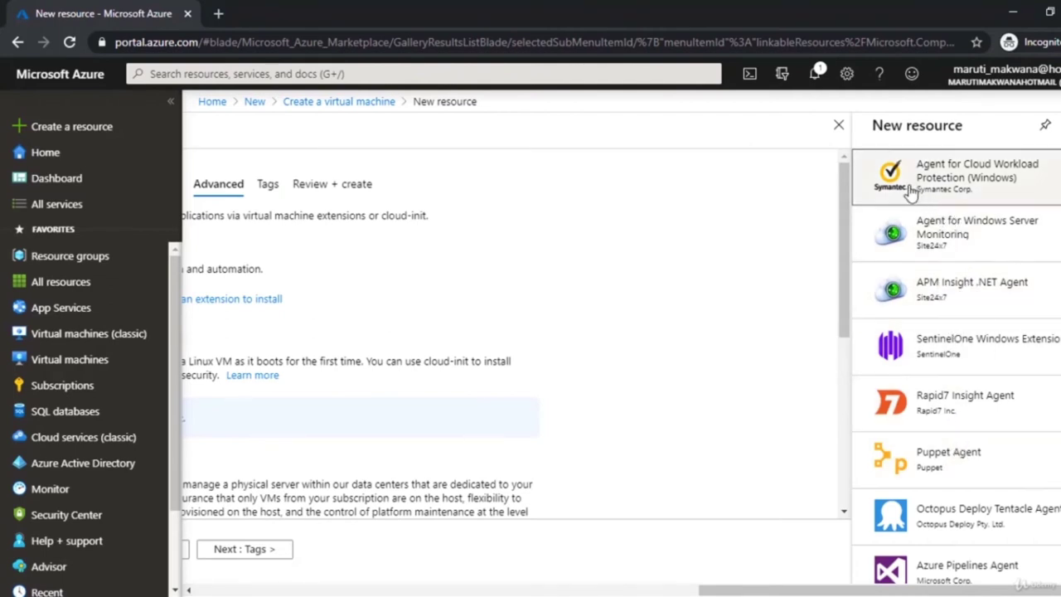
pyautogui.scroll(-2, 931, 403)
pyautogui.scroll(-2, 937, 398)
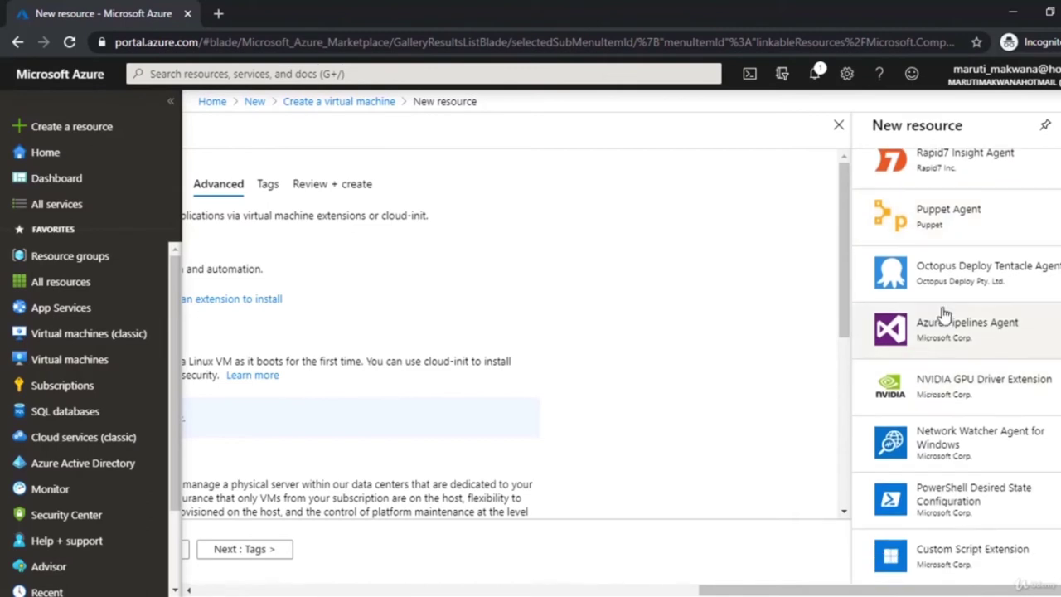
pyautogui.scroll(-2, 1019, 414)
pyautogui.scroll(-4, 1024, 375)
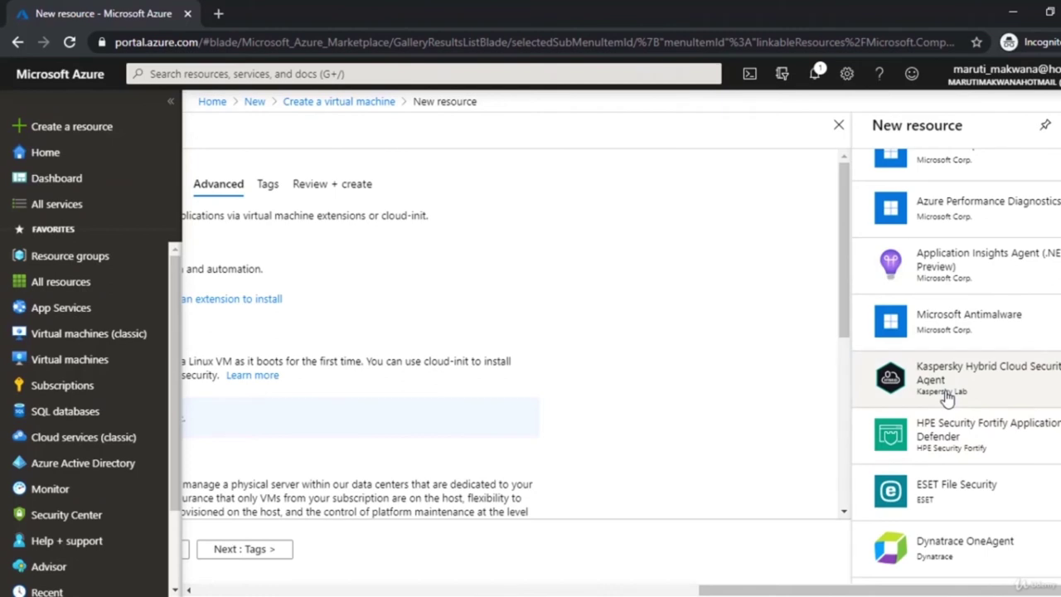
pyautogui.scroll(-1, 988, 404)
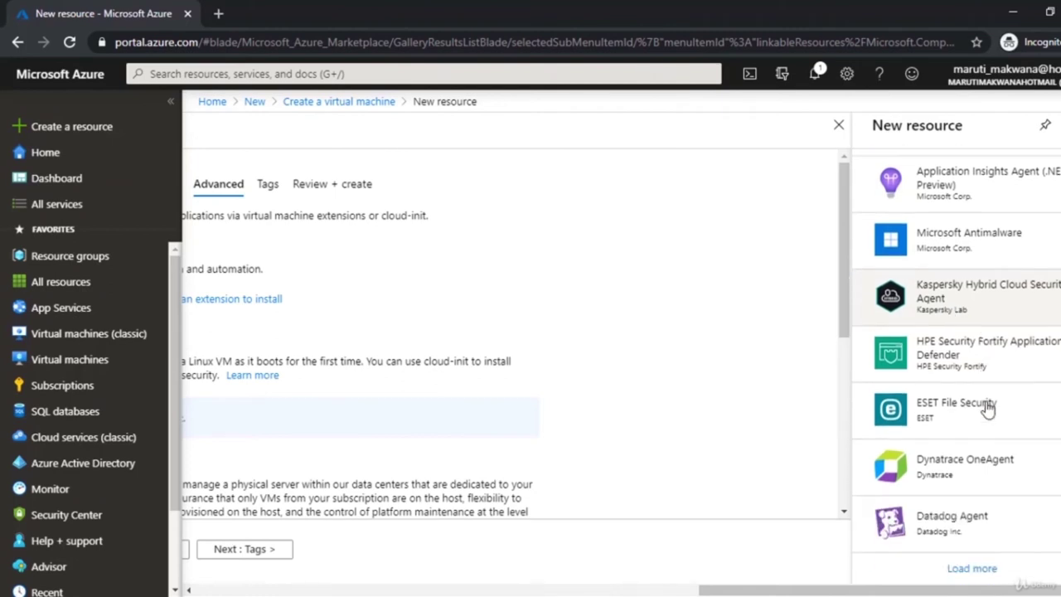
pyautogui.scroll(5, 974, 297)
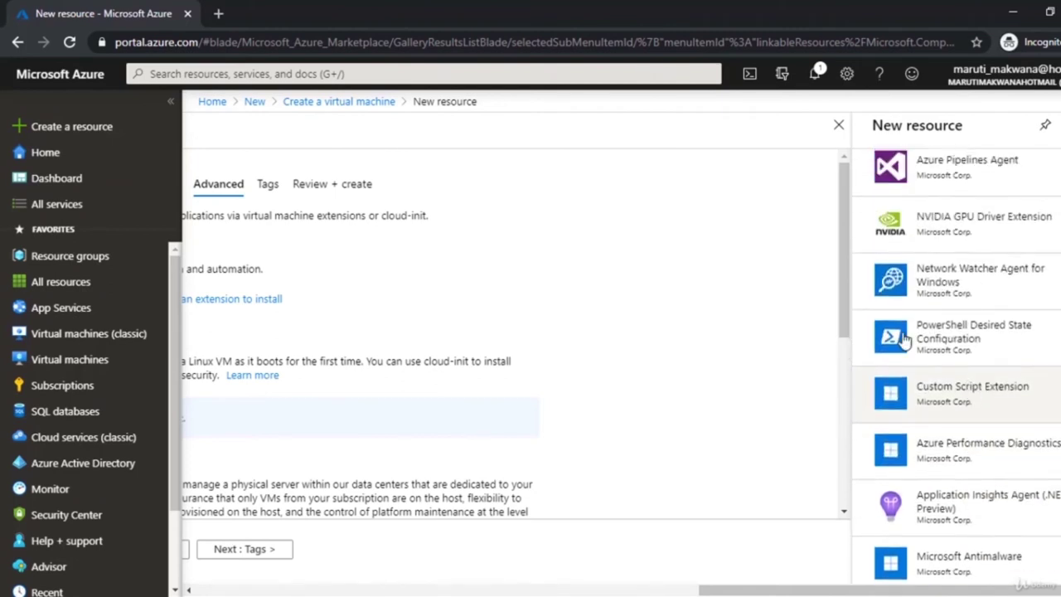
pyautogui.scroll(4, 920, 304)
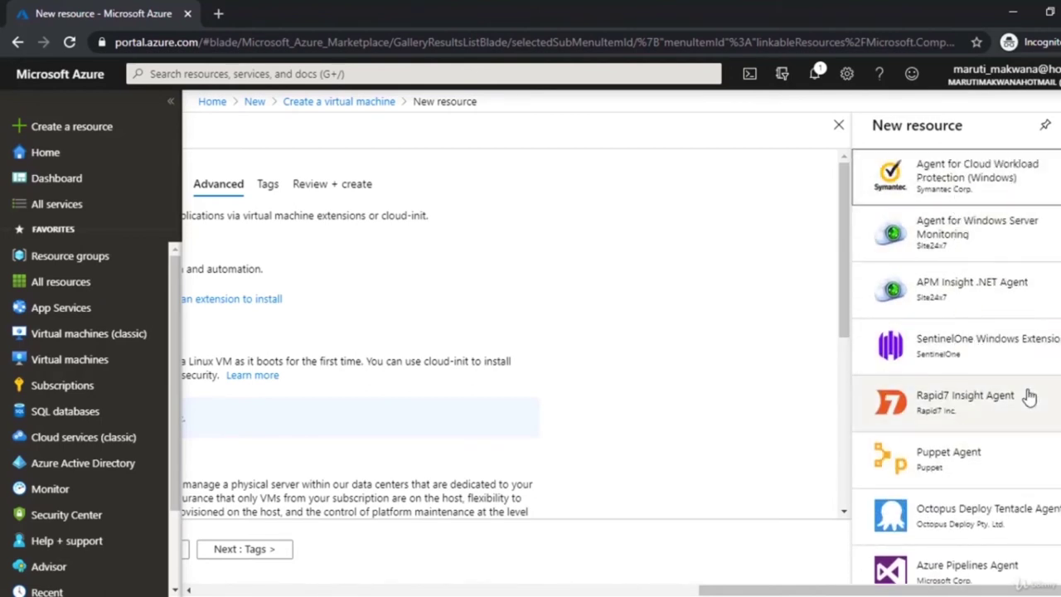
pyautogui.scroll(-1, 976, 425)
pyautogui.scroll(-3, 976, 425)
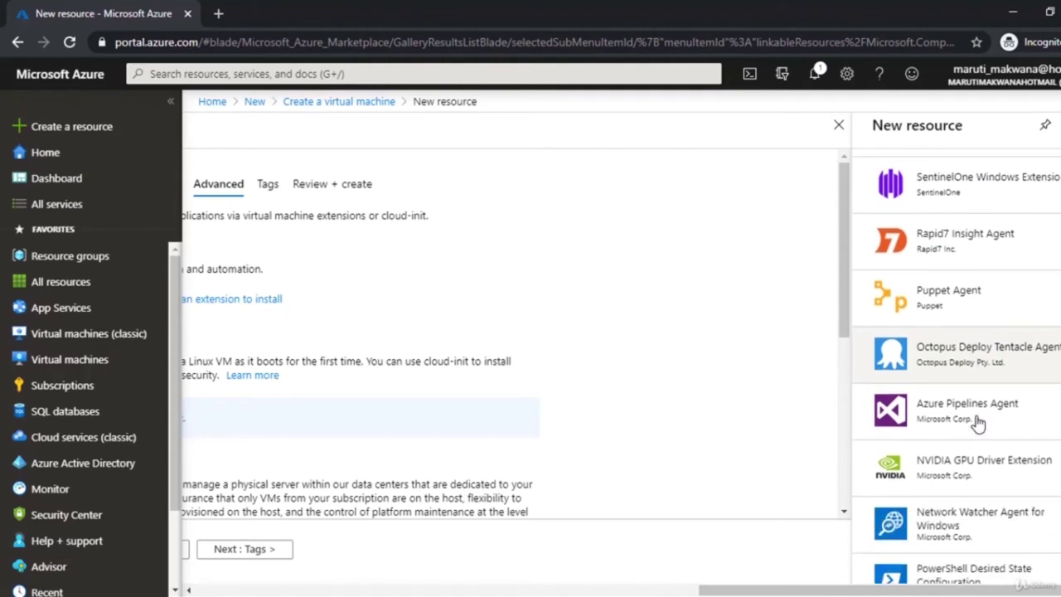
pyautogui.scroll(4, 976, 423)
pyautogui.scroll(-5, 976, 423)
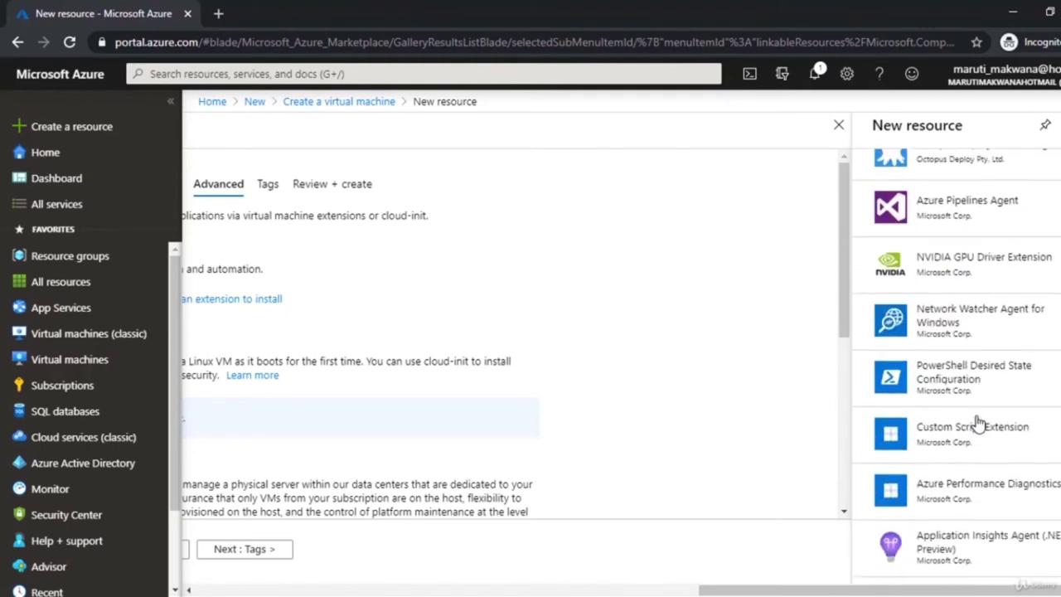
# Choose Custom Script Extension from the extension list.
pyautogui.click(1006, 398)
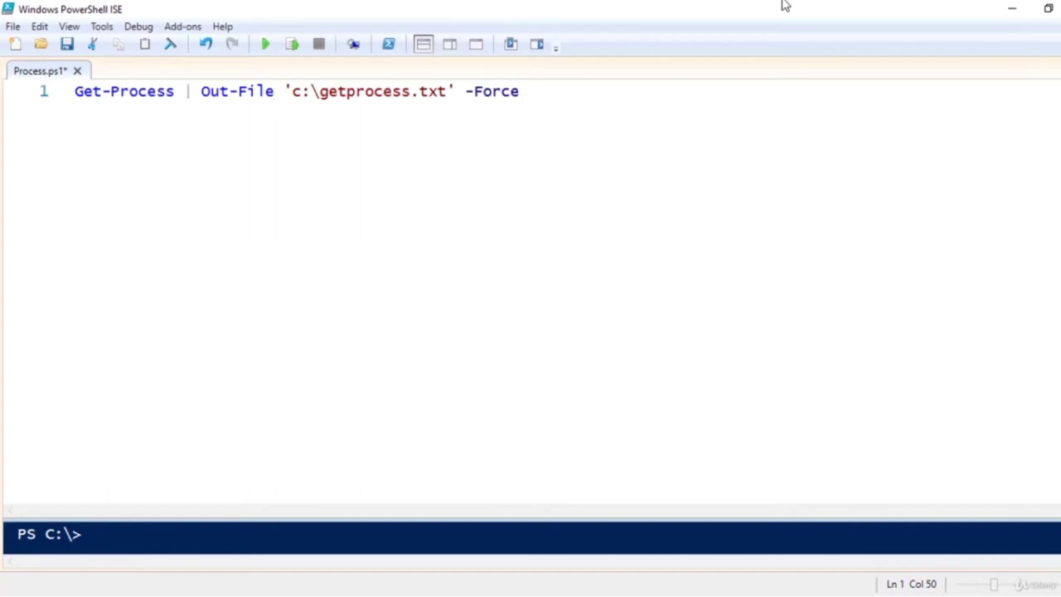
# Upload Process.ps1 from Local Disk (C:) as the extension's script file and confirm.
pyautogui.click(1021, 7)
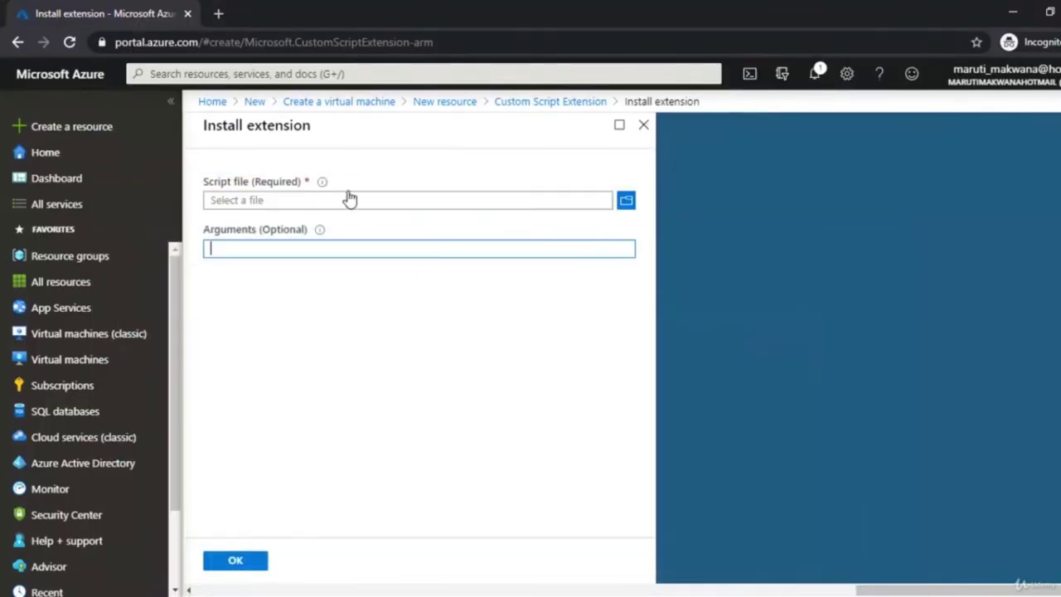
pyautogui.click(625, 200)
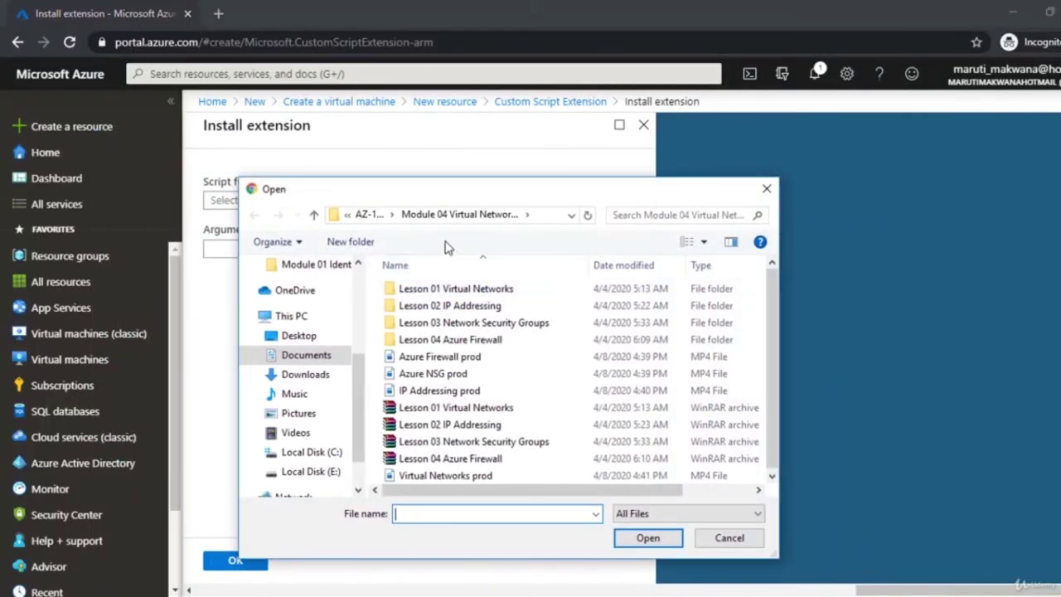
pyautogui.click(308, 452)
pyautogui.scroll(-5, 460, 389)
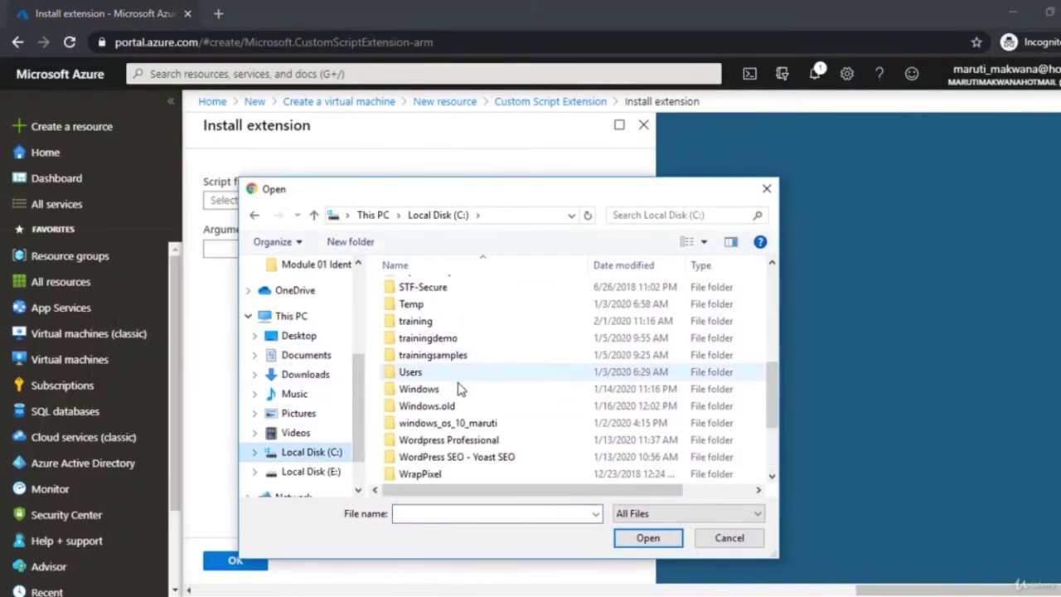
pyautogui.scroll(-5, 460, 389)
pyautogui.doubleClick(454, 426)
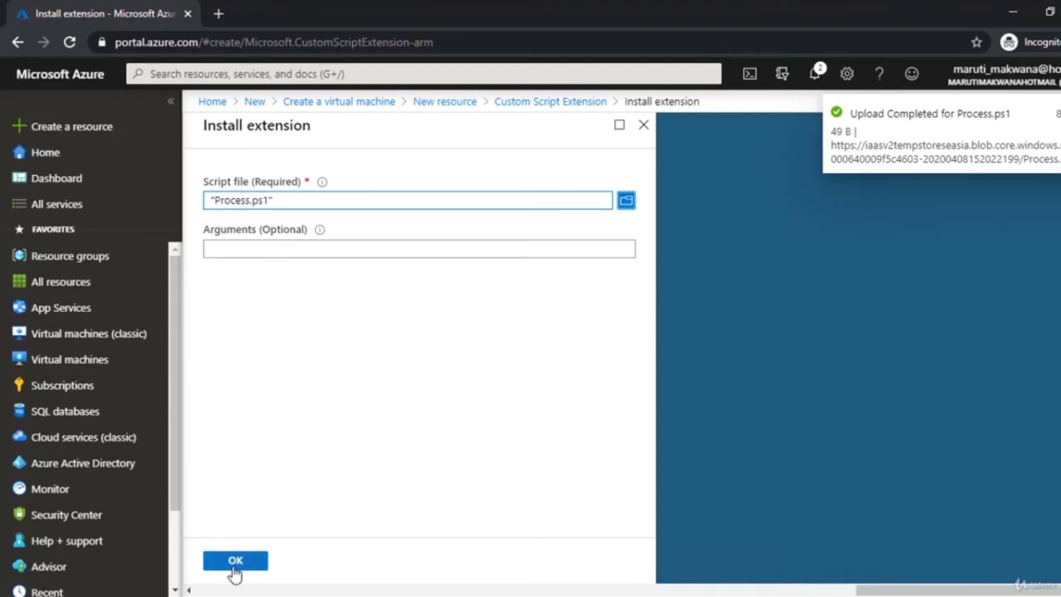
pyautogui.click(234, 562)
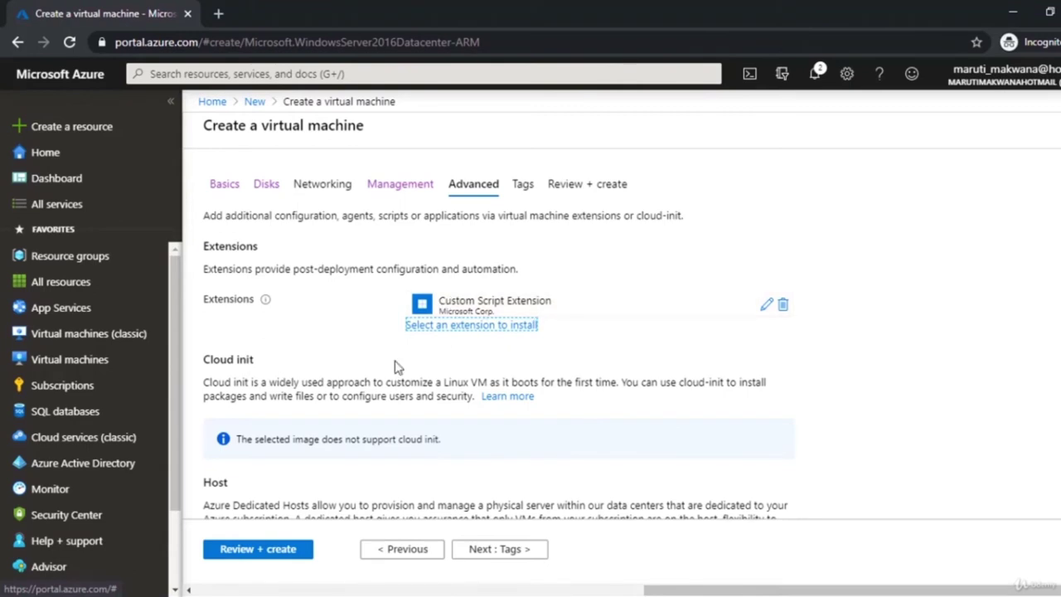
# Pass through Tags to Review + create, check the validated summary, and submit the deployment.
pyautogui.click(514, 554)
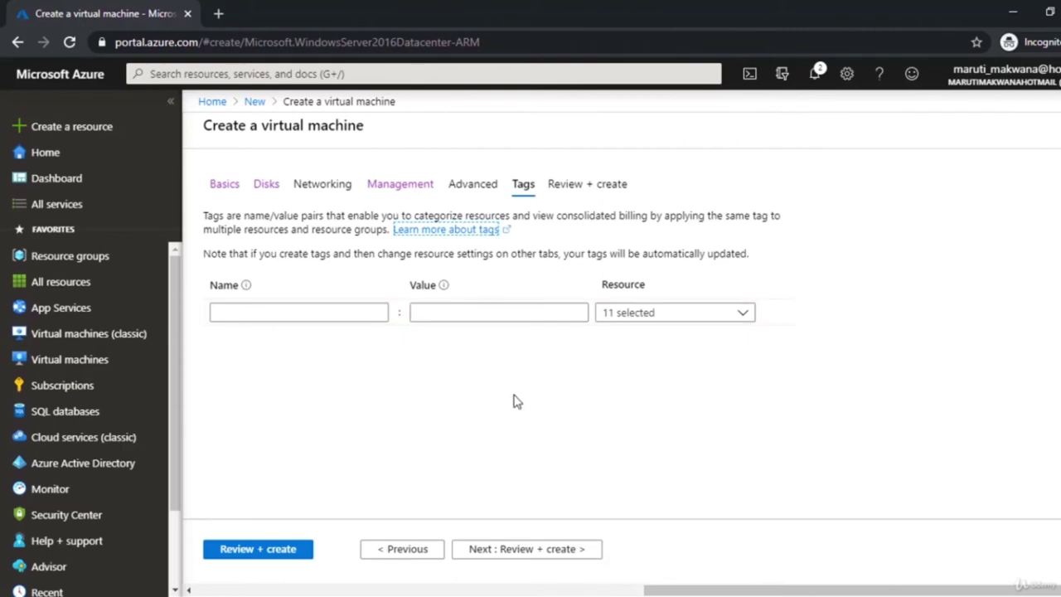
pyautogui.click(543, 550)
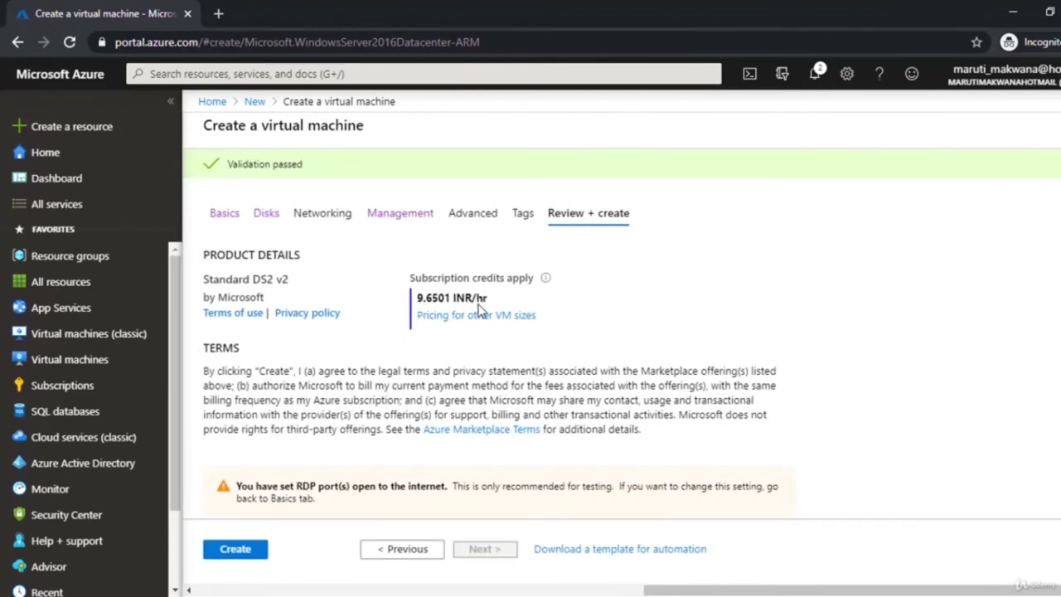
pyautogui.scroll(-2, 426, 420)
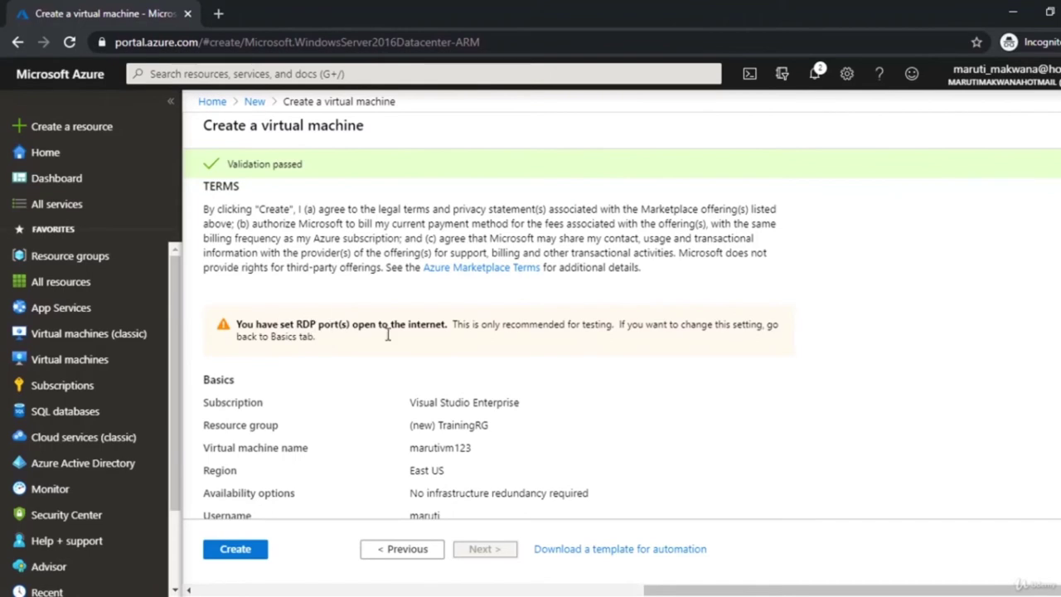
pyautogui.scroll(-1, 377, 403)
pyautogui.scroll(-6, 377, 403)
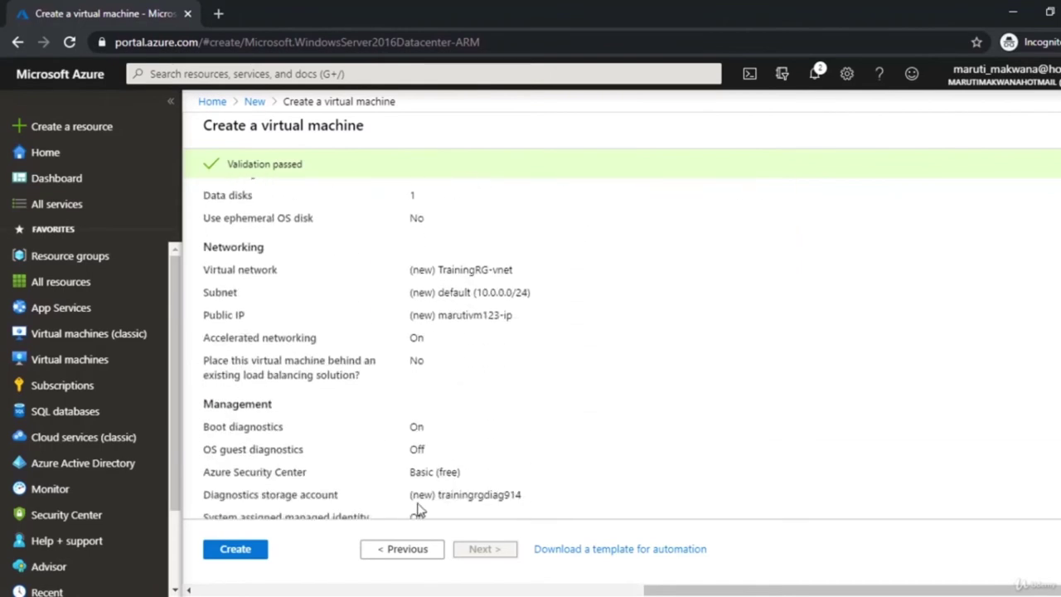
pyautogui.click(249, 549)
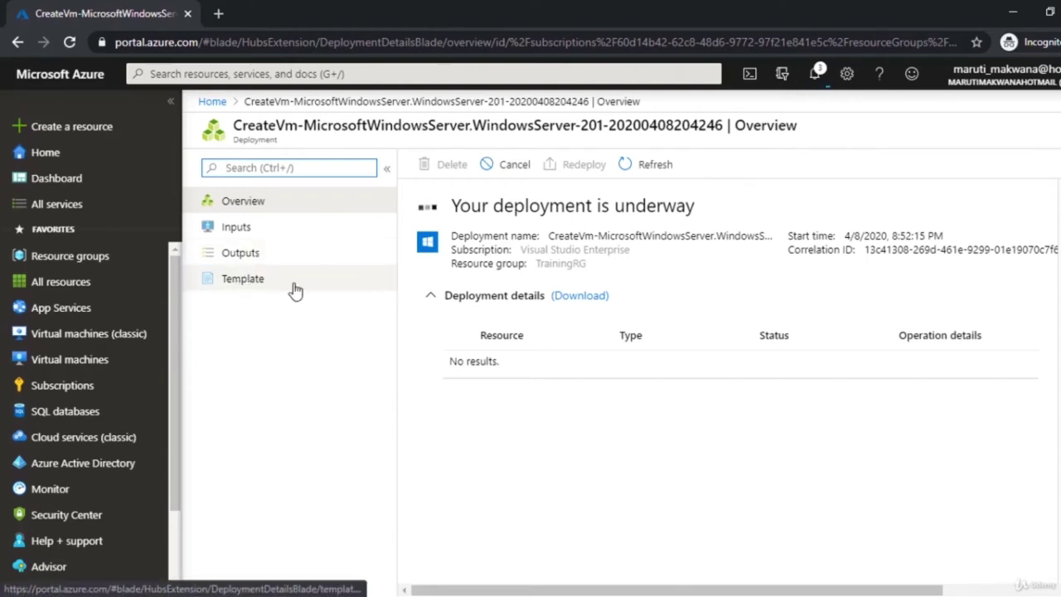
# Inspect the deployment's generated ARM template, then return to its Overview page.
pyautogui.click(266, 290)
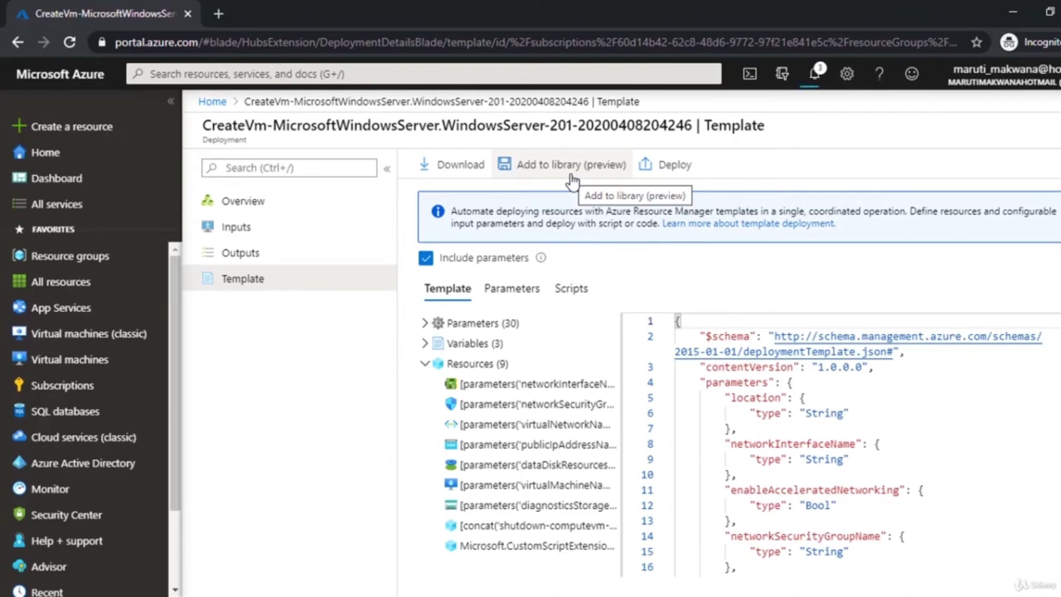
pyautogui.click(224, 209)
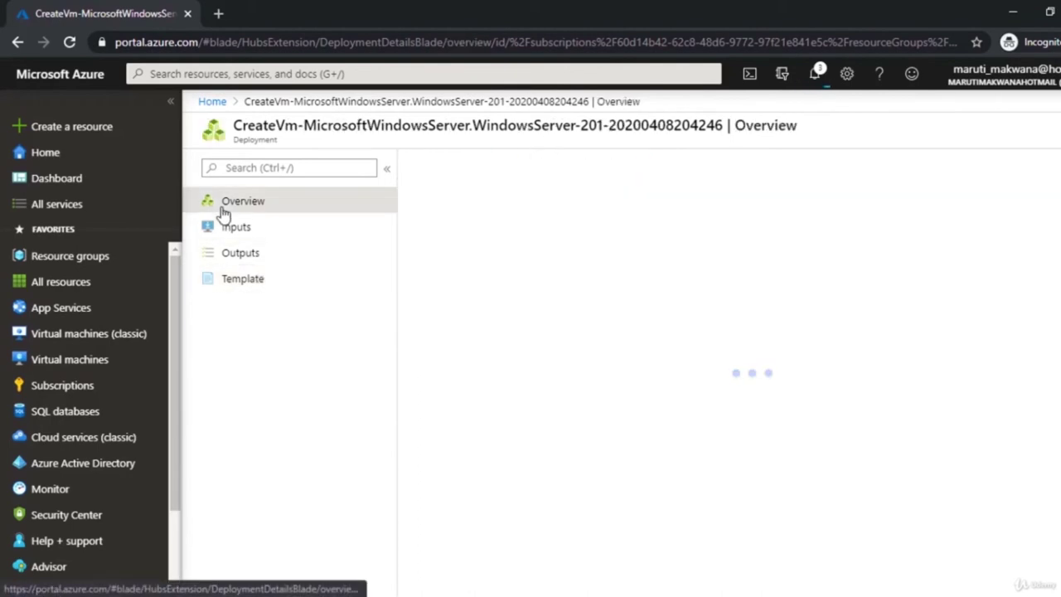
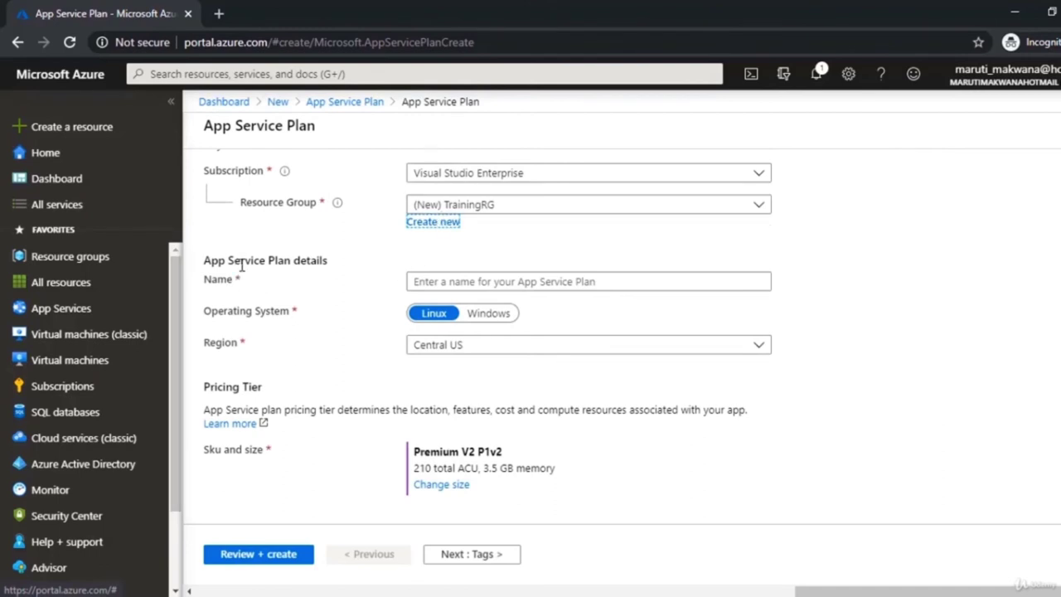
# Name the plan myneweastusappserviceplan123 and place it in the East US region.
pyautogui.click(417, 282)
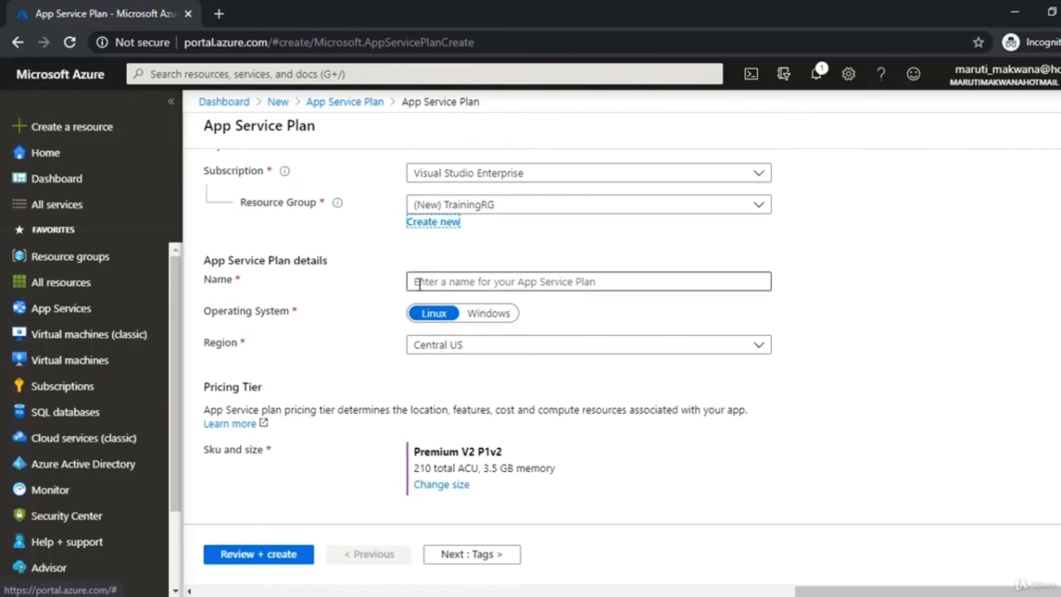
pyautogui.write('mynew')
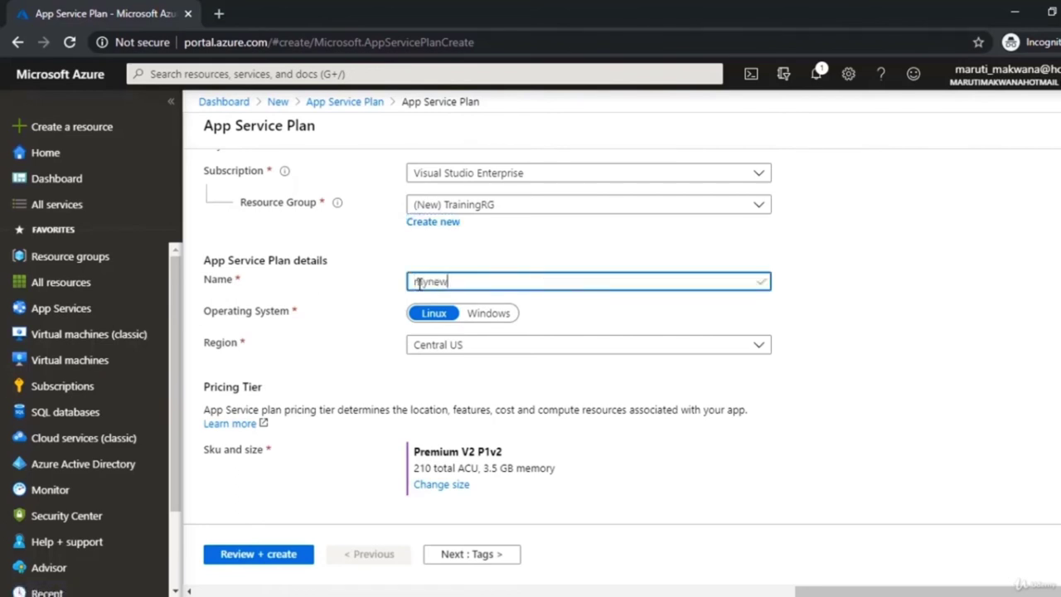
pyautogui.write('eastusappserviceplan123')
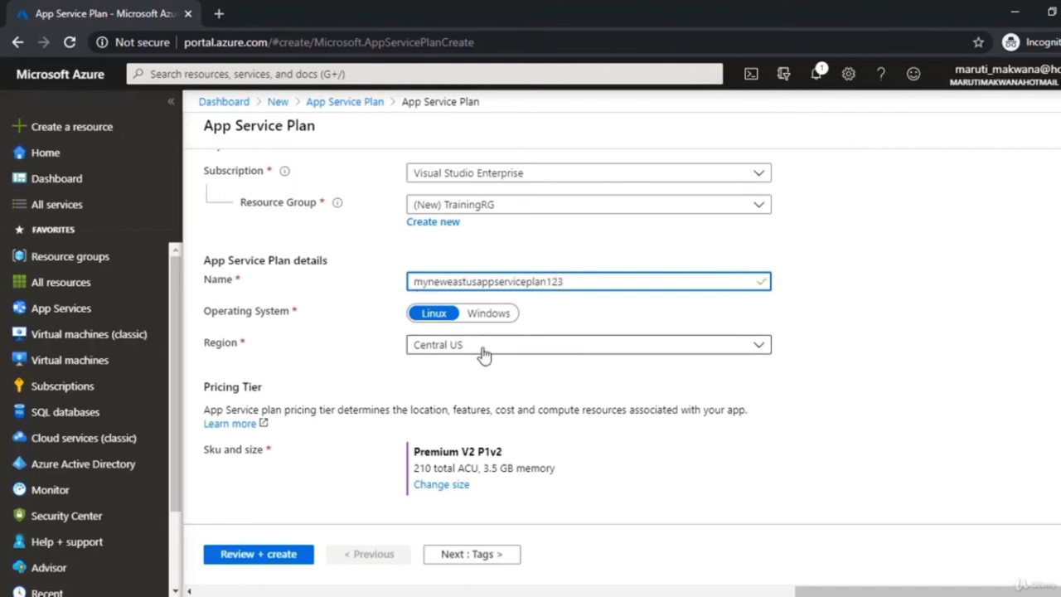
pyautogui.click(484, 350)
pyautogui.scroll(3, 434, 407)
pyautogui.scroll(-2, 457, 427)
pyautogui.scroll(-3, 455, 427)
pyautogui.click(481, 417)
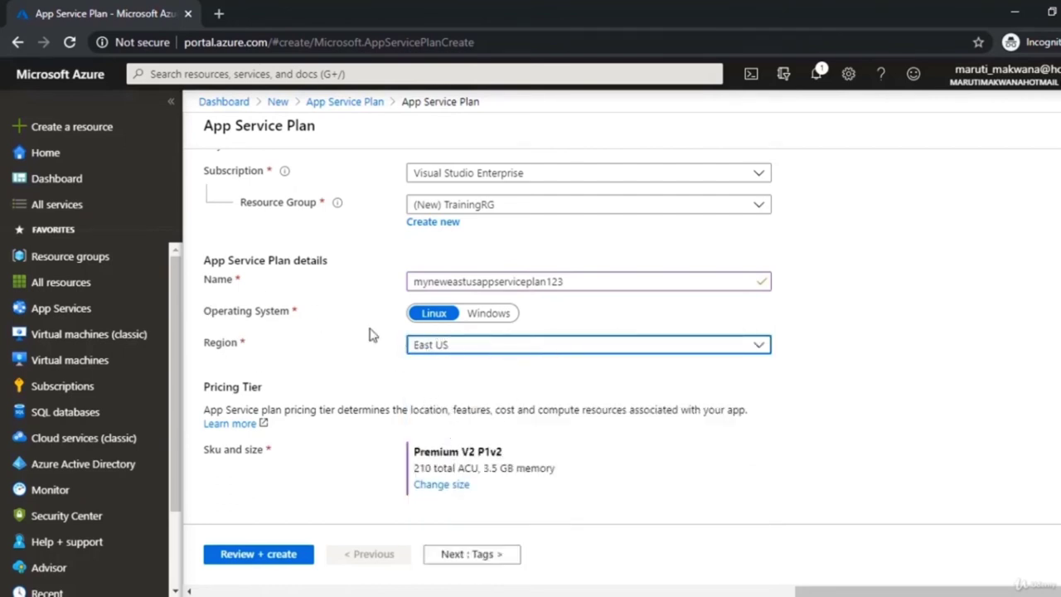
# Set the plan's operating system to Windows and bring up the pricing-tier info link's options.
pyautogui.click(488, 317)
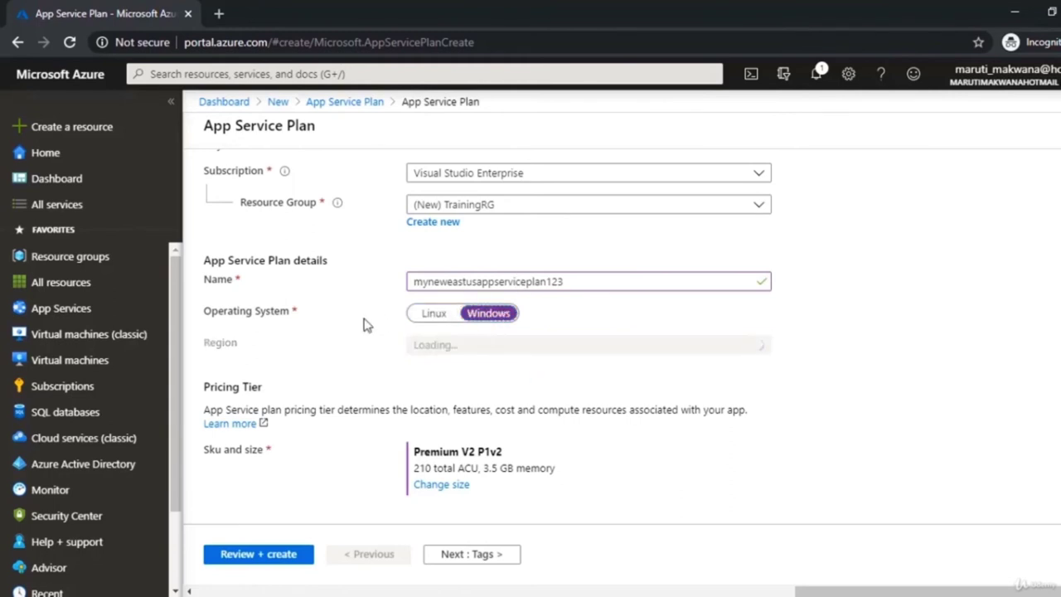
pyautogui.scroll(-1, 362, 326)
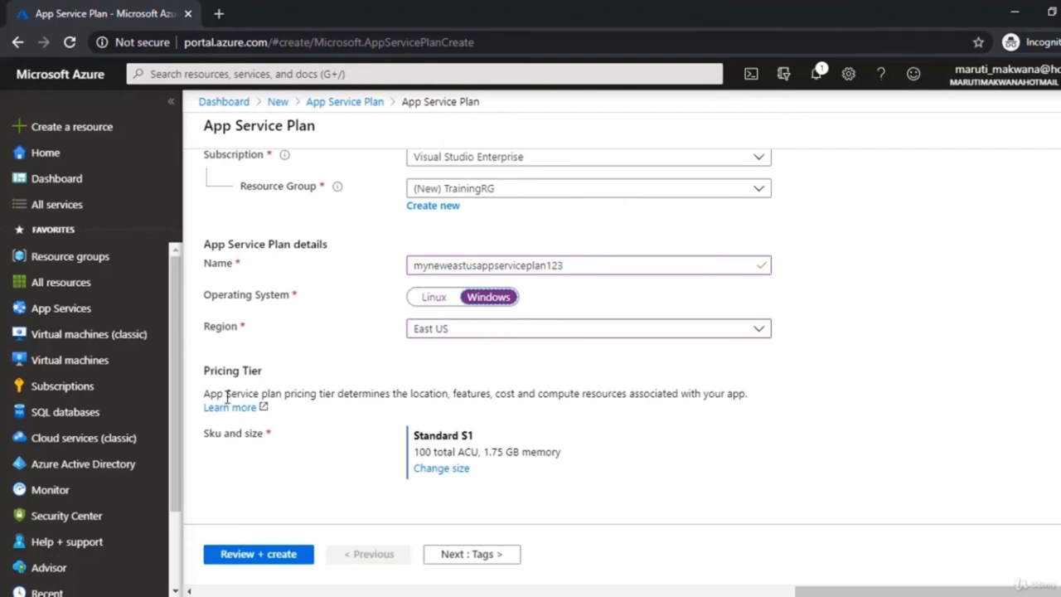
pyautogui.rightClick(230, 414)
# Open the App Service pricing page in a new tab and review the Windows tier prices, starting with Free.
pyautogui.click(249, 421)
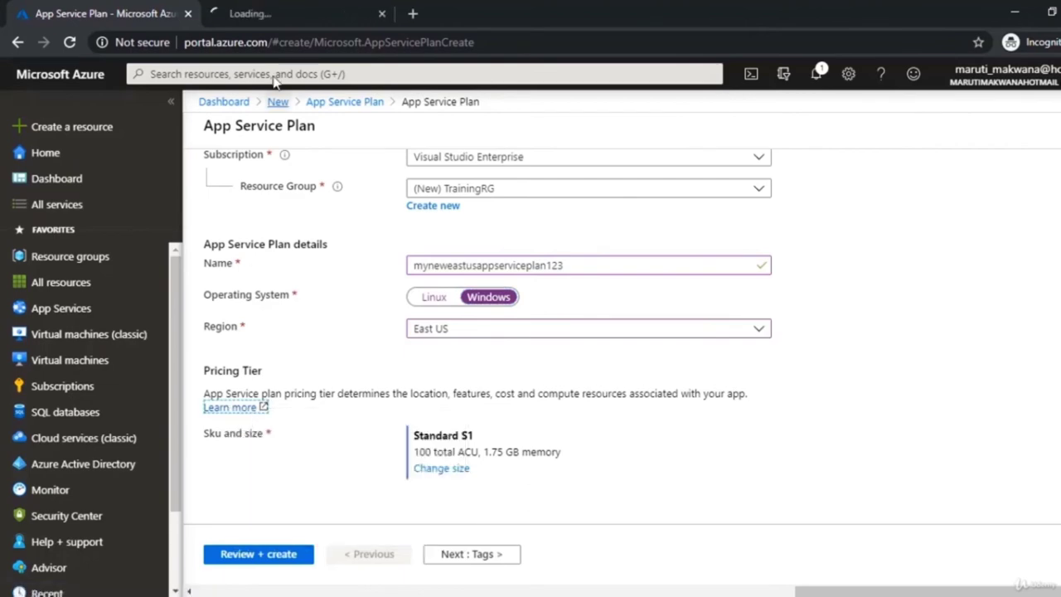
pyautogui.click(283, 12)
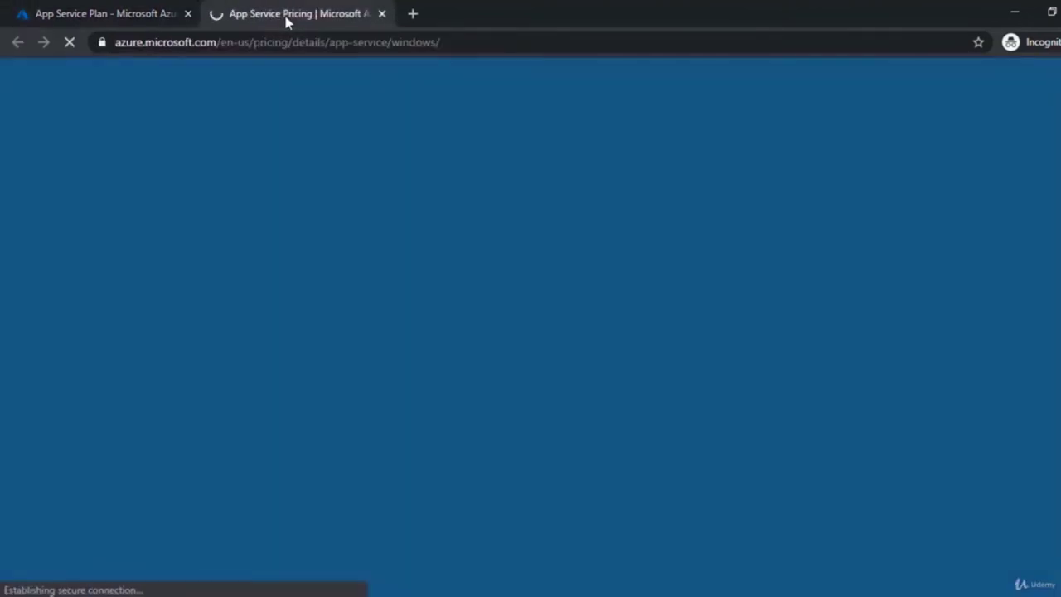
pyautogui.scroll(-7, 390, 298)
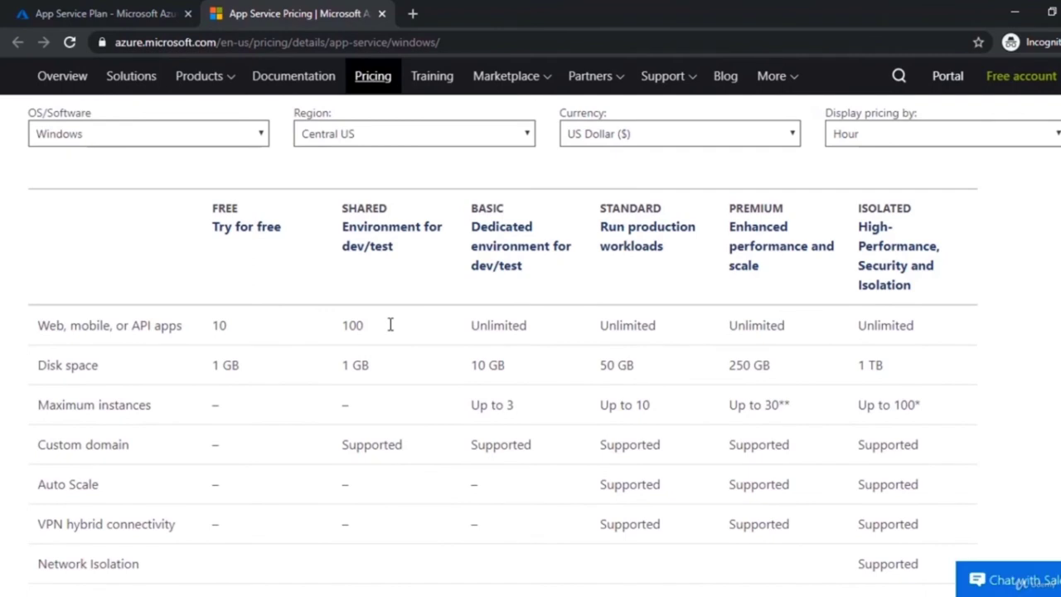
pyautogui.scroll(-1, 390, 325)
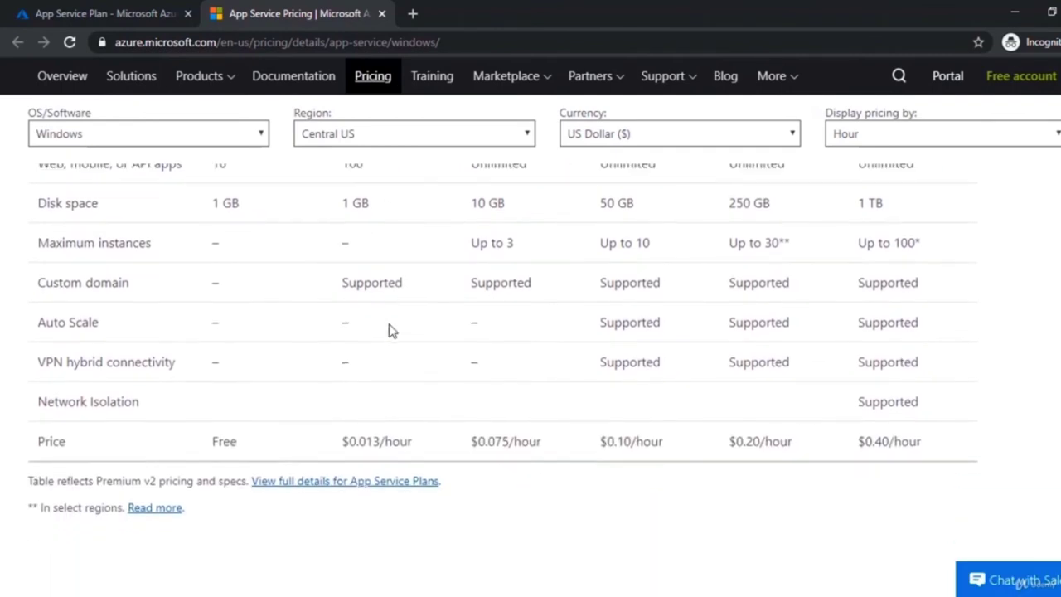
pyautogui.scroll(1, 391, 330)
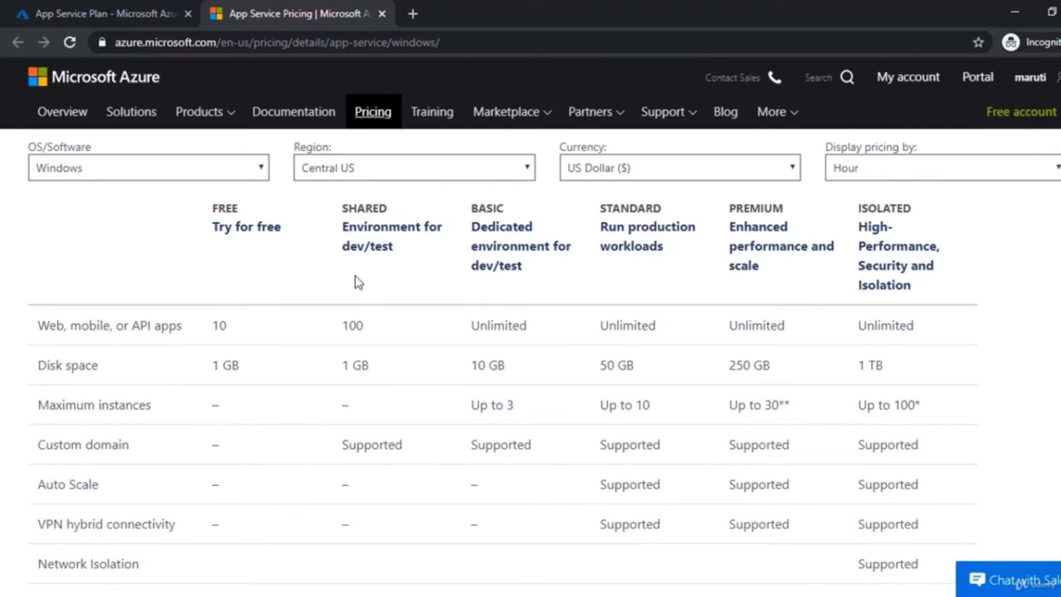
pyautogui.doubleClick(245, 213)
pyautogui.scroll(-1, 222, 326)
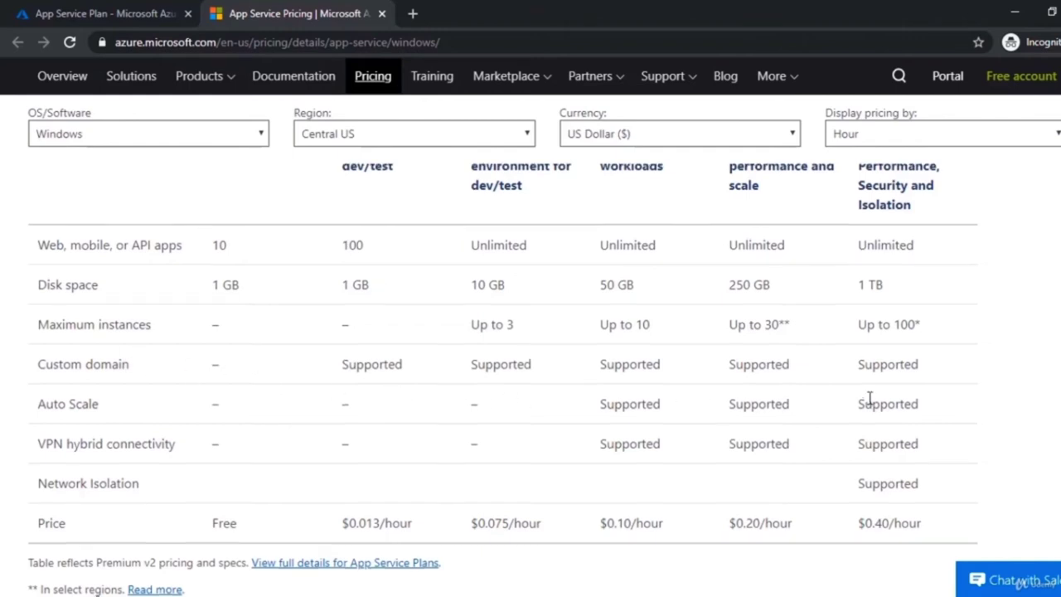
pyautogui.scroll(1, 868, 398)
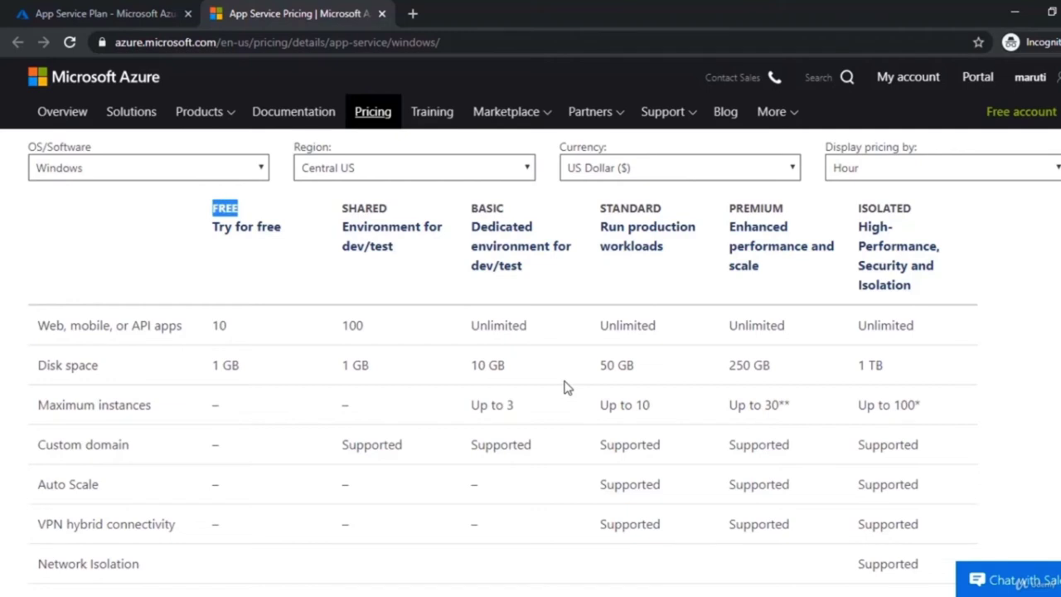
pyautogui.scroll(-1, 566, 387)
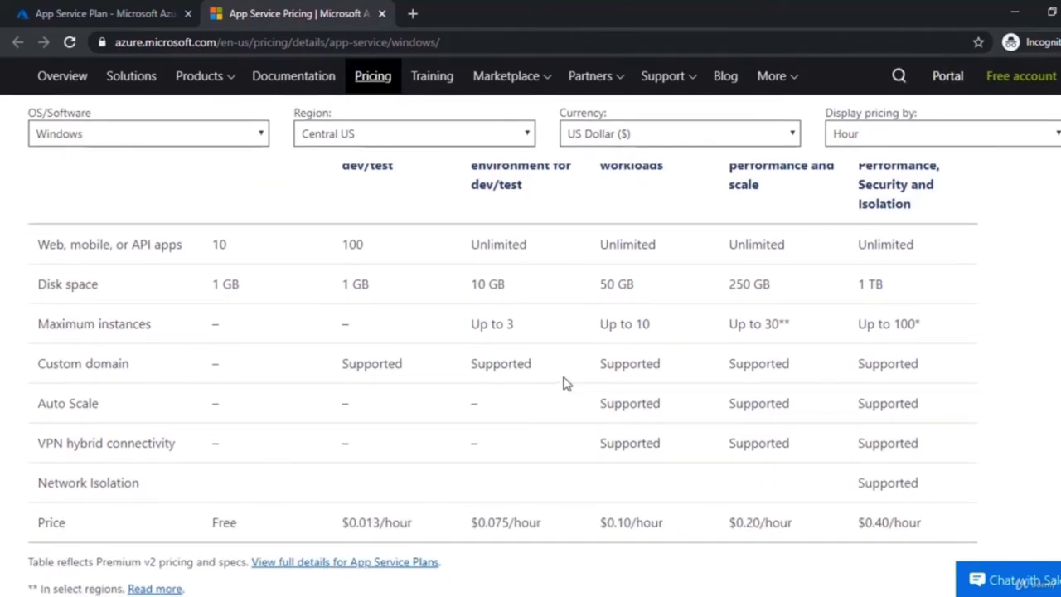
pyautogui.scroll(4, 566, 383)
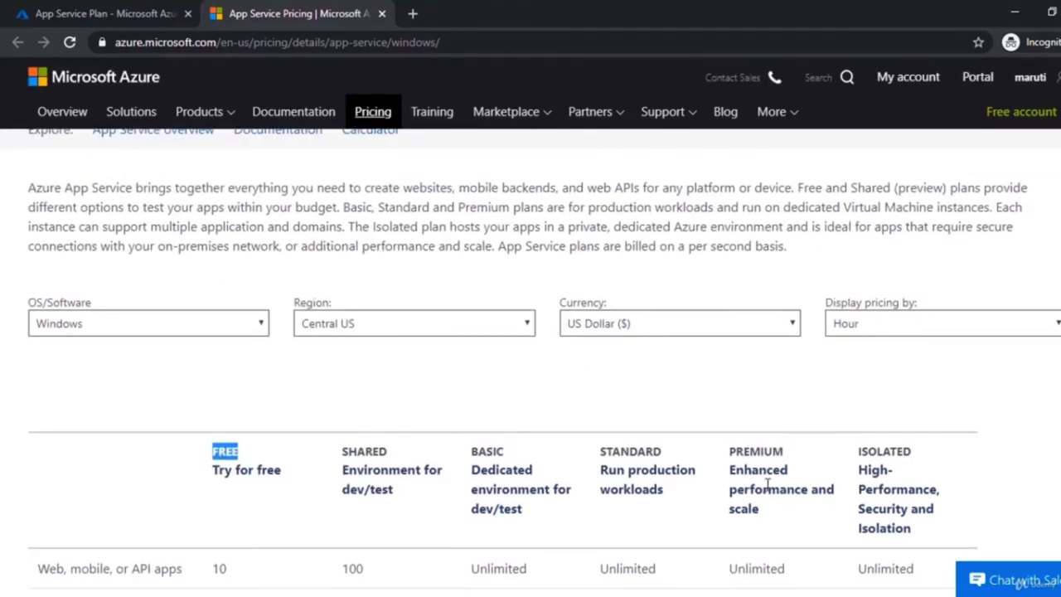
# Check the Standard tier on the pricing page, then open the plan's pricing-tier chooser.
pyautogui.click(133, 21)
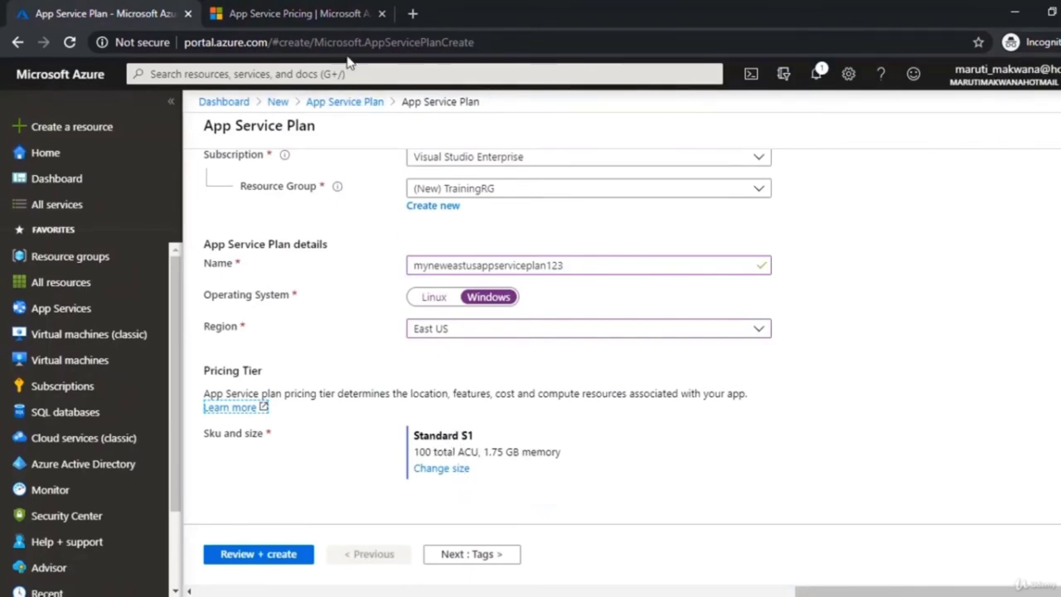
pyautogui.click(336, 14)
pyautogui.scroll(-3, 489, 397)
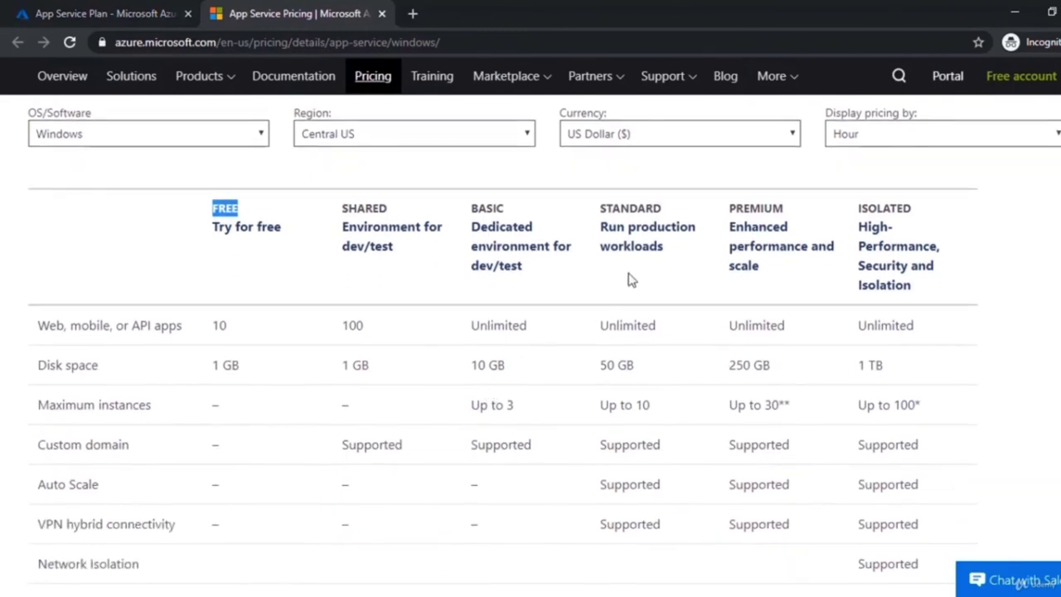
pyautogui.moveTo(605, 207); pyautogui.dragTo(668, 212)
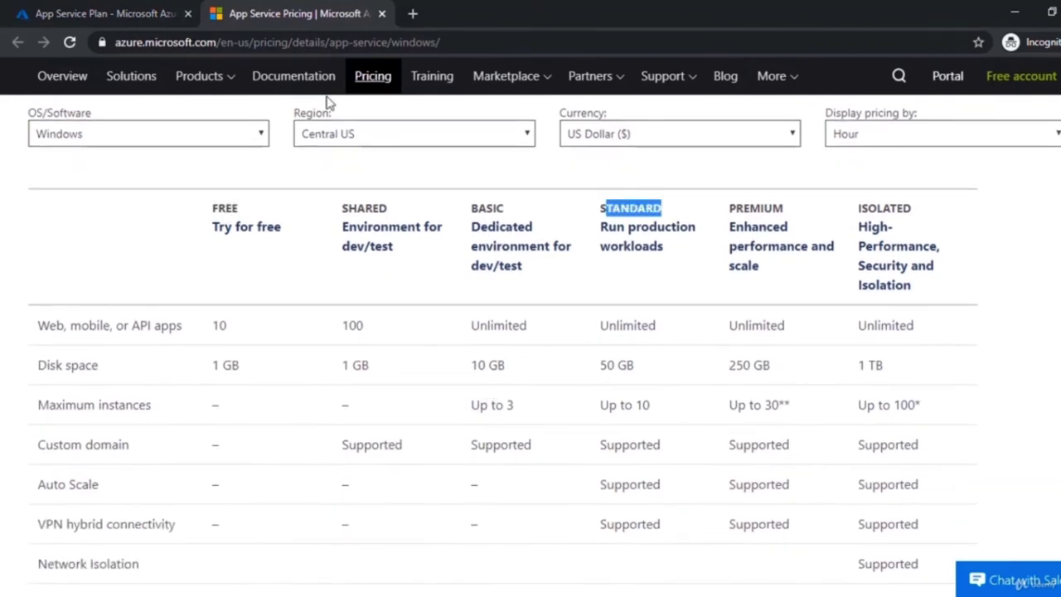
pyautogui.click(106, 14)
pyautogui.click(431, 469)
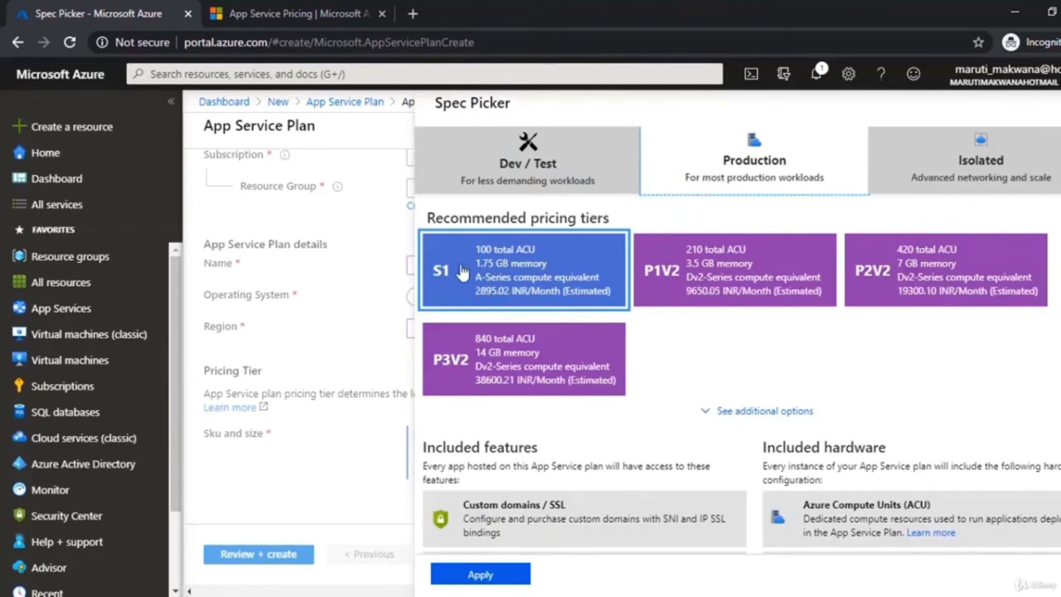
# Compare the Dev / Test B1 tier features with the Production tiers, keeping S1 selected.
pyautogui.click(585, 157)
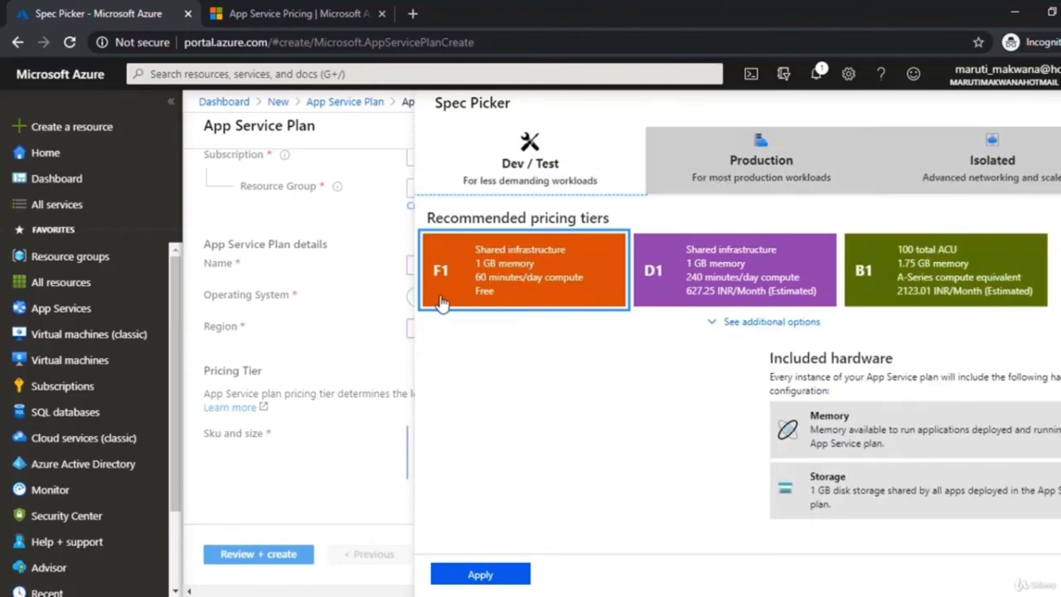
pyautogui.click(925, 281)
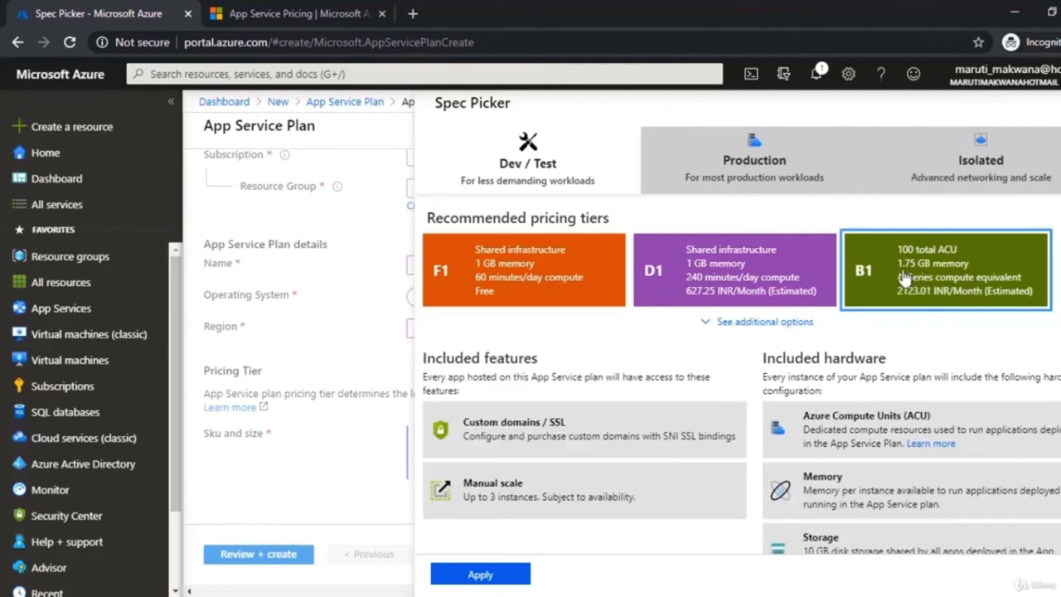
pyautogui.scroll(-1, 903, 280)
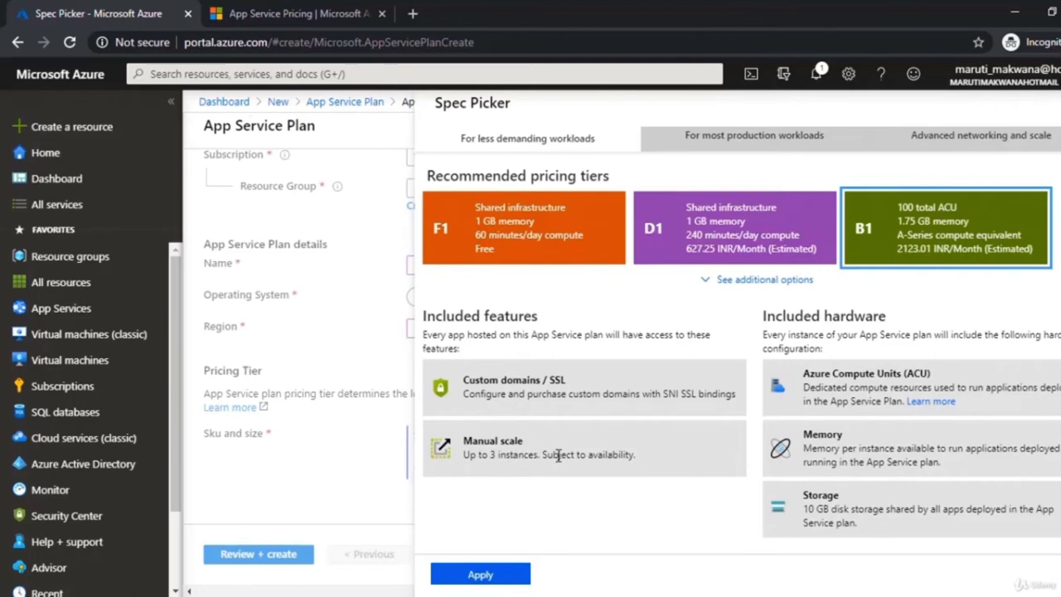
pyautogui.scroll(2, 616, 389)
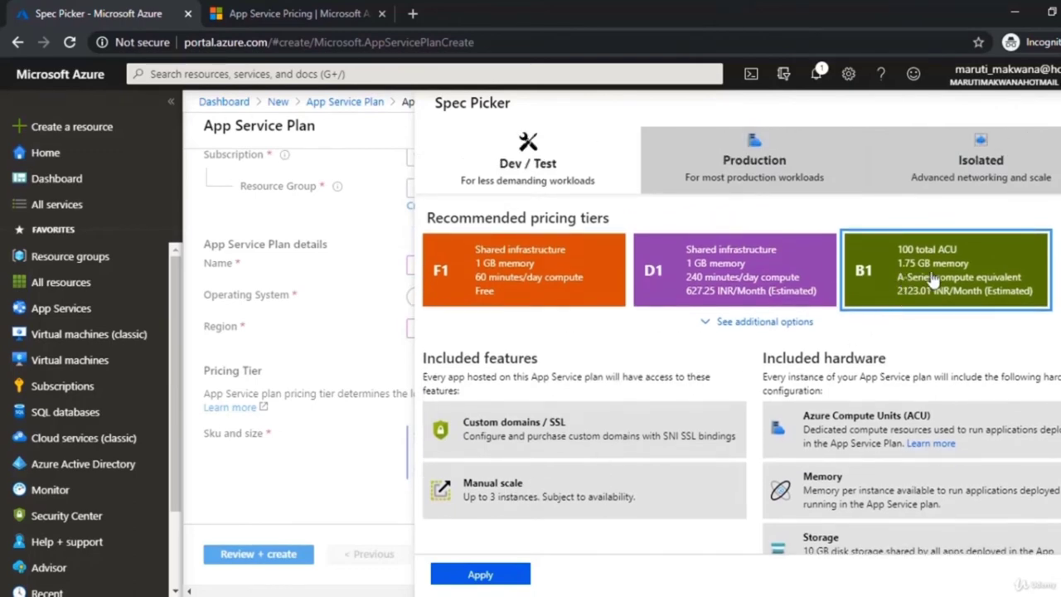
pyautogui.click(738, 178)
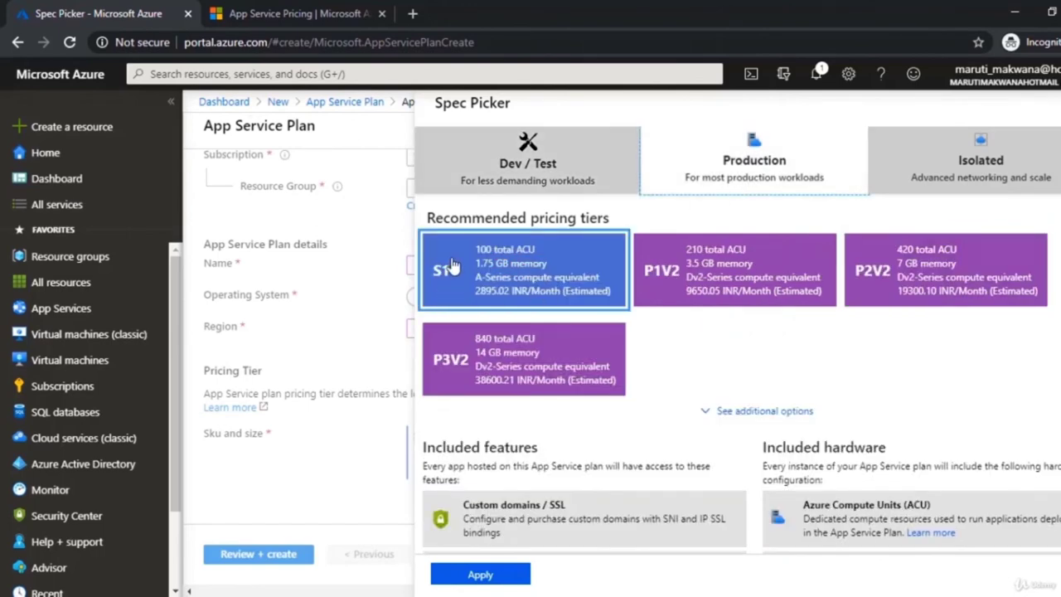
pyautogui.scroll(-2, 545, 372)
pyautogui.scroll(-1, 544, 372)
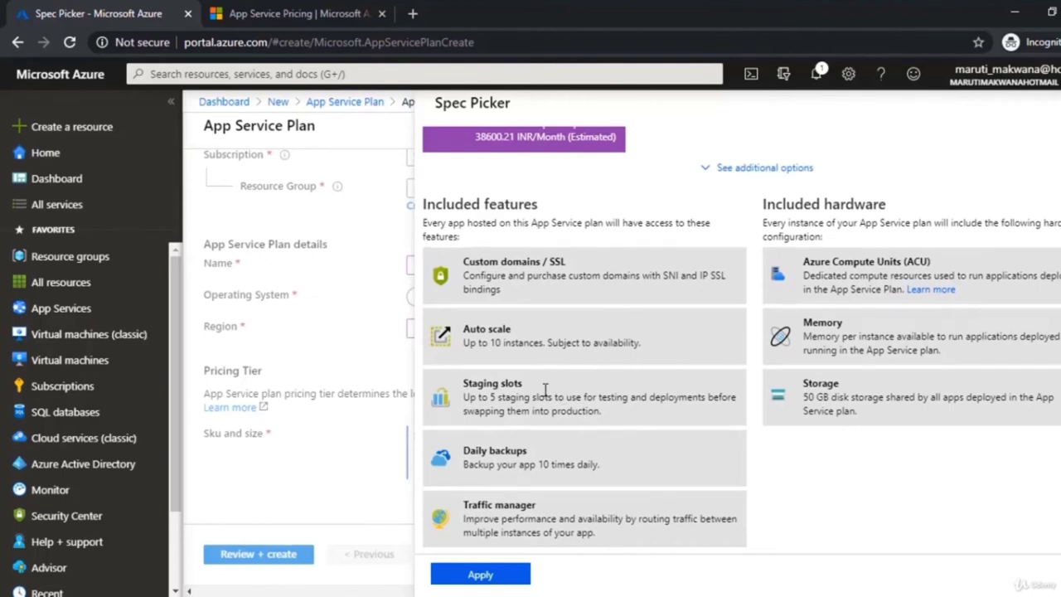
pyautogui.scroll(-1, 478, 381)
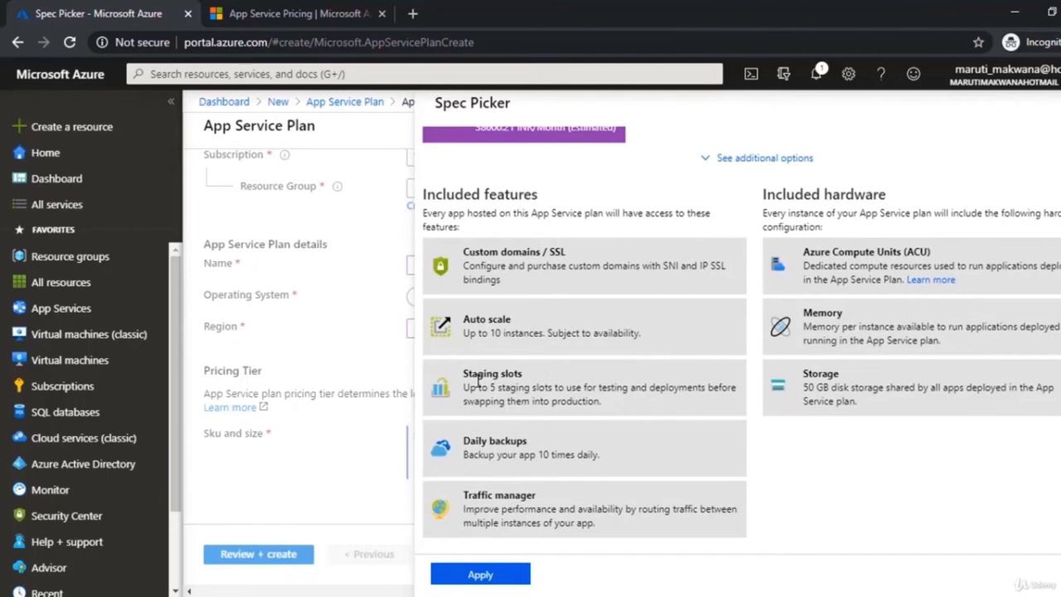
pyautogui.scroll(3, 525, 520)
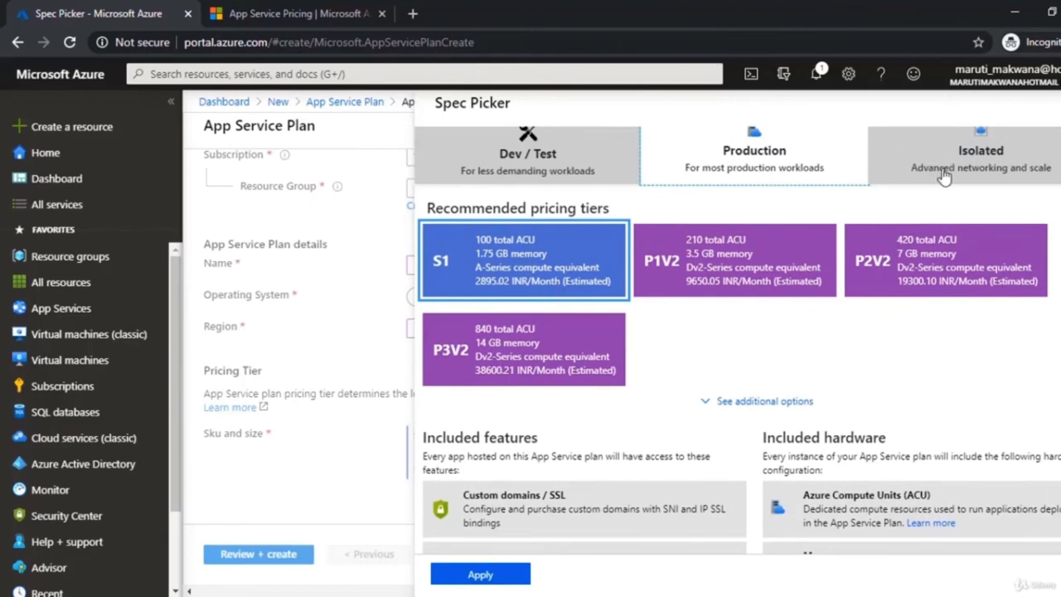
# Apply Standard S1, step through Tags and Review + create, and deploy the plan.
pyautogui.click(507, 575)
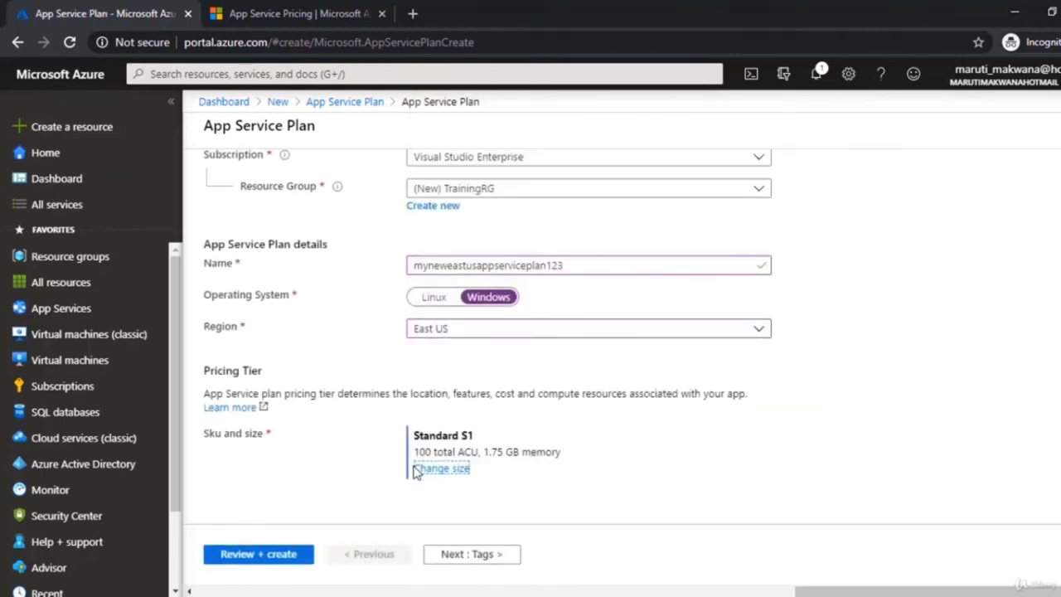
pyautogui.click(470, 555)
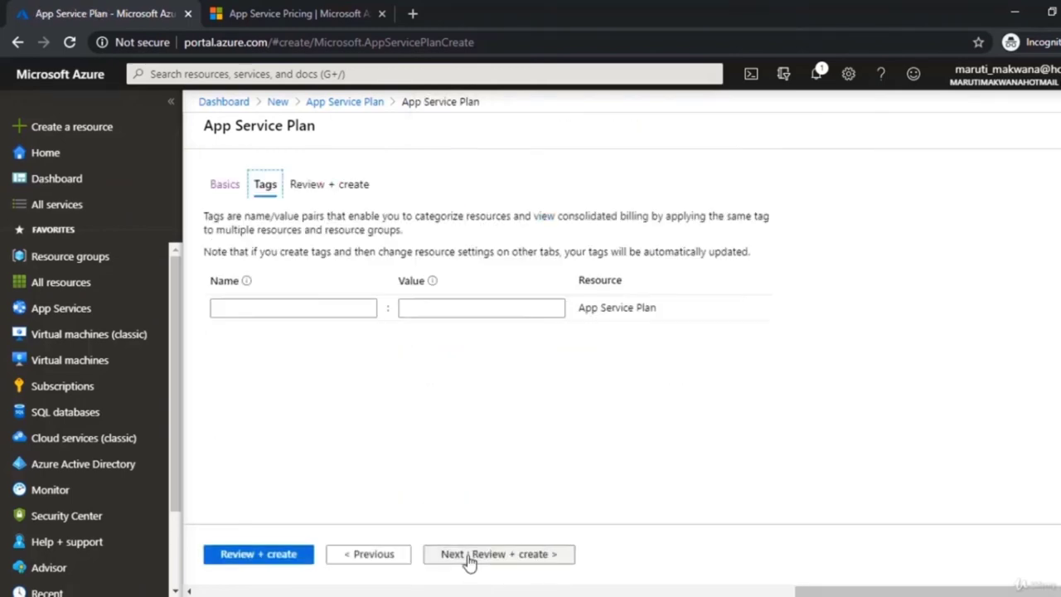
pyautogui.click(470, 555)
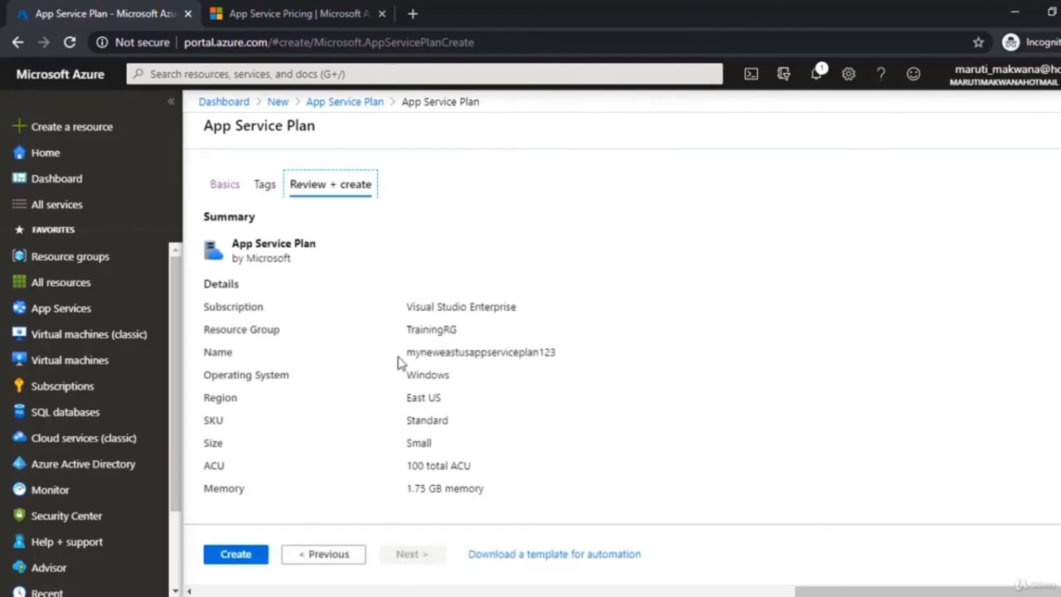
pyautogui.click(237, 562)
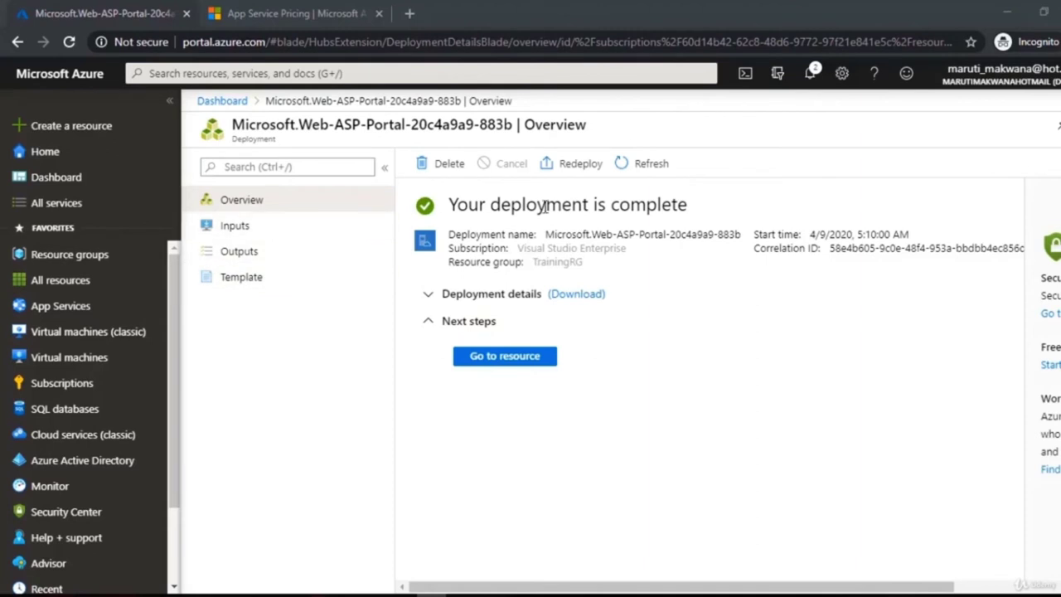
# Open myneweastusappserviceplan123, checking File system storage and Scale up on the way to Scale out.
pyautogui.click(500, 364)
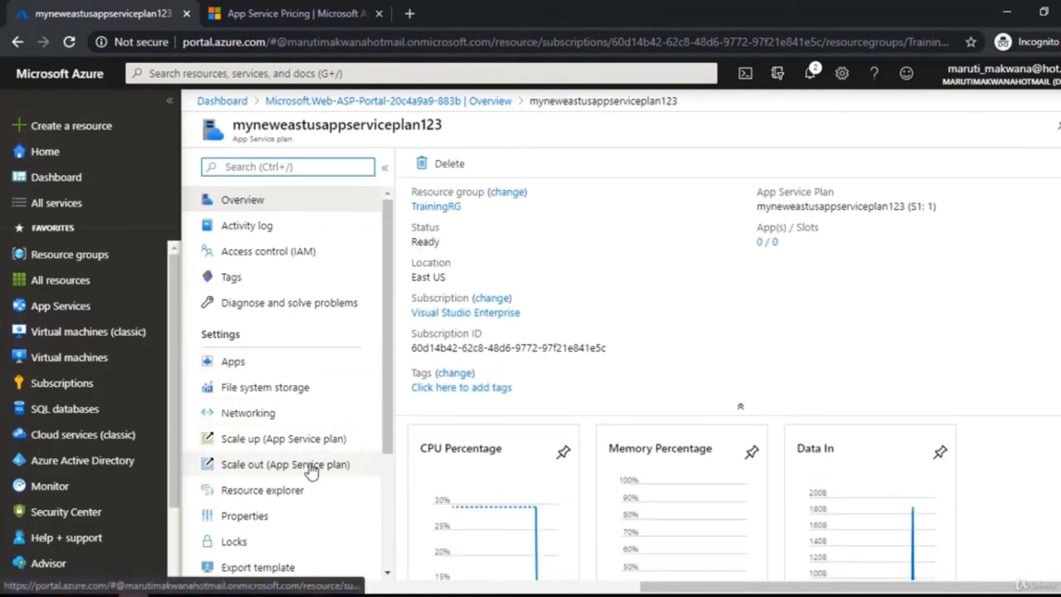
pyautogui.click(291, 394)
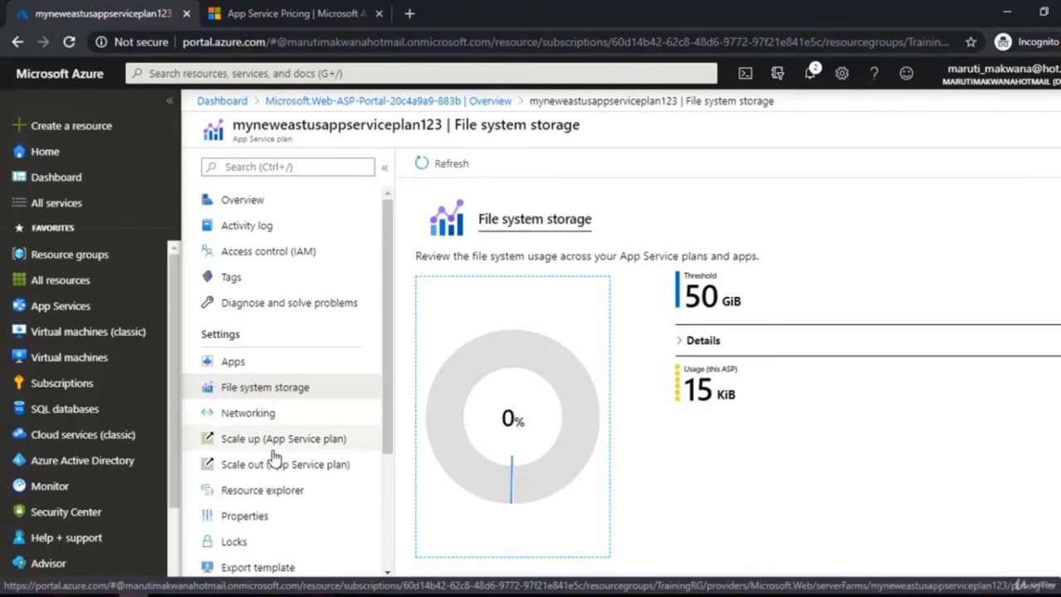
pyautogui.click(316, 454)
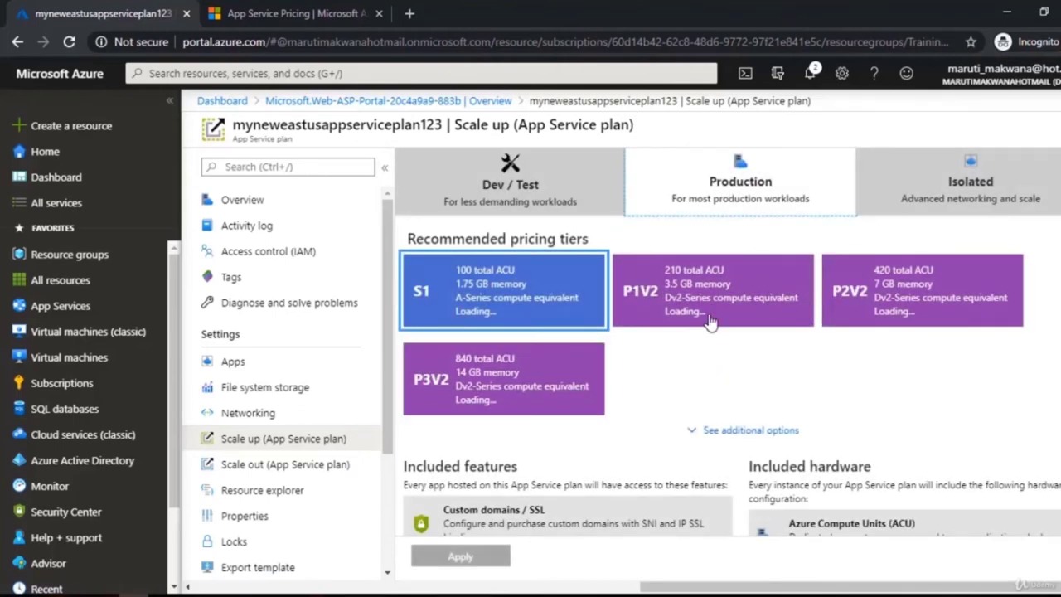
pyautogui.click(281, 464)
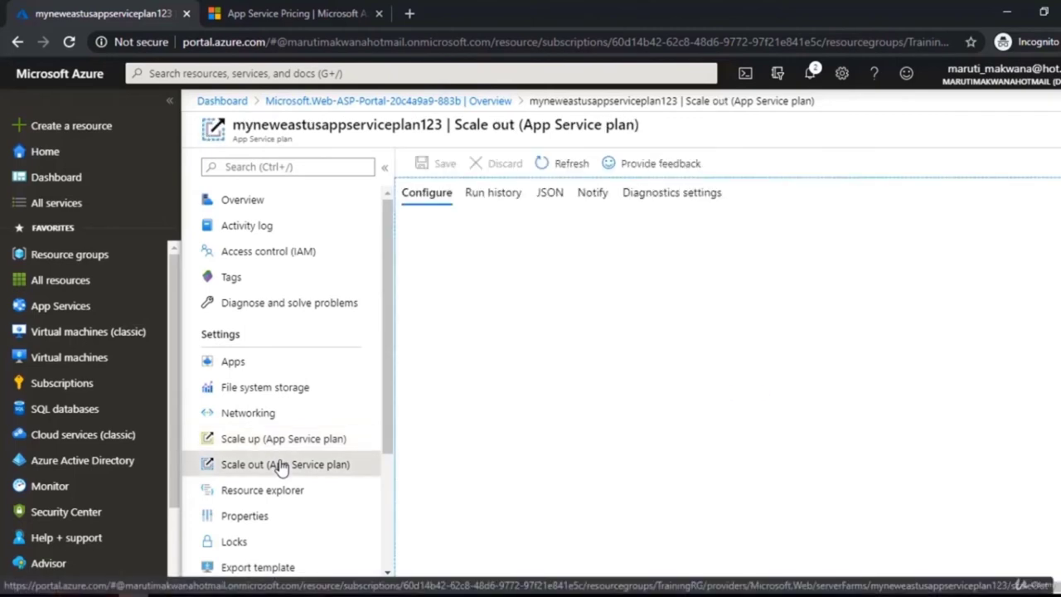
pyautogui.click(562, 386)
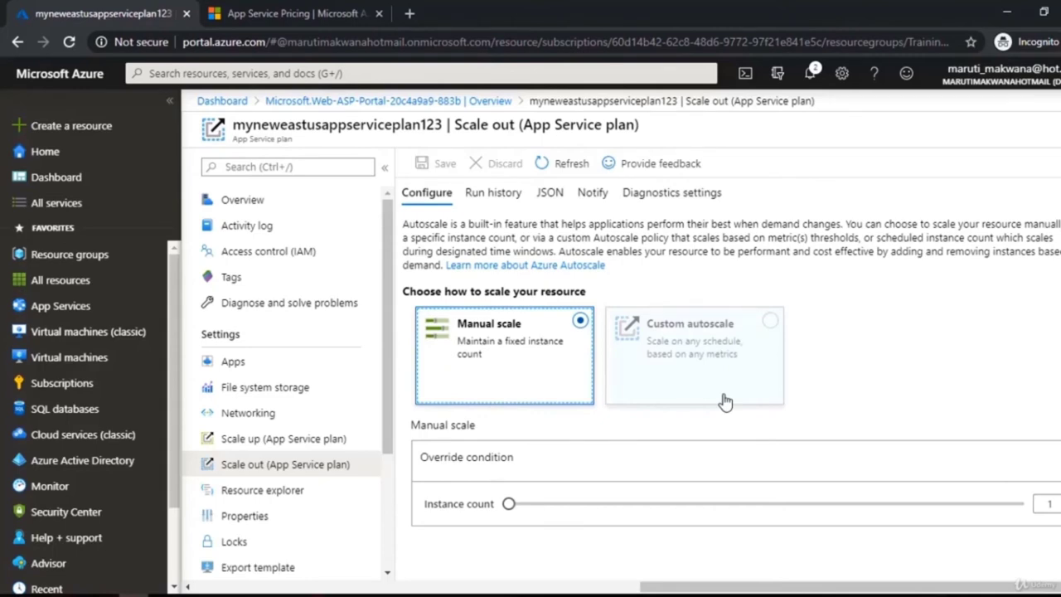
pyautogui.moveTo(512, 510)
pyautogui.mouseDown()
pyautogui.moveTo(1025, 509)
pyautogui.moveTo(1001, 518)
pyautogui.moveTo(746, 514)
pyautogui.moveTo(1031, 521)
pyautogui.moveTo(518, 518)
pyautogui.mouseUp()
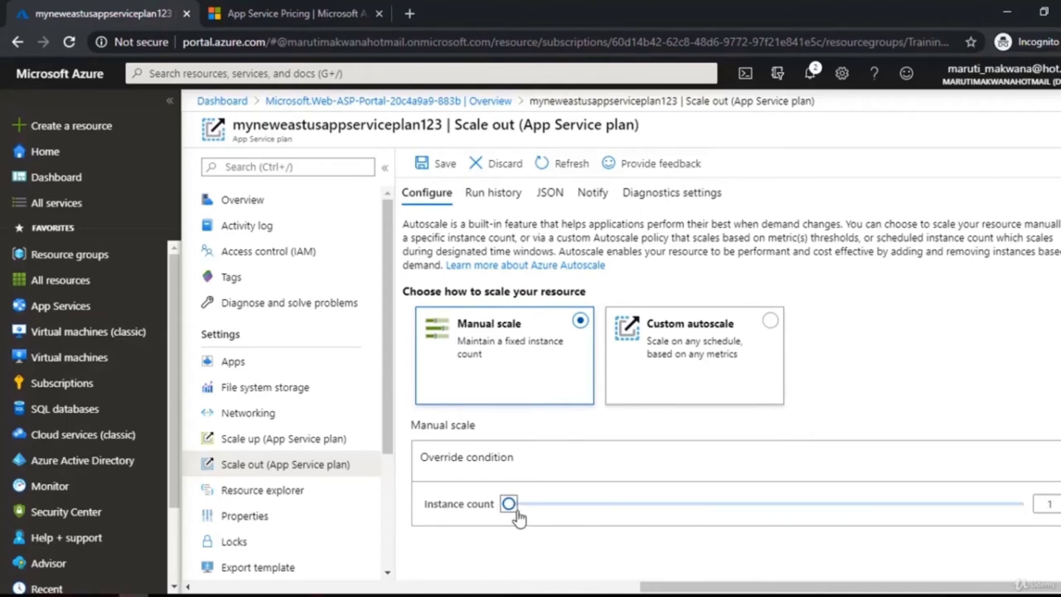
pyautogui.click(274, 447)
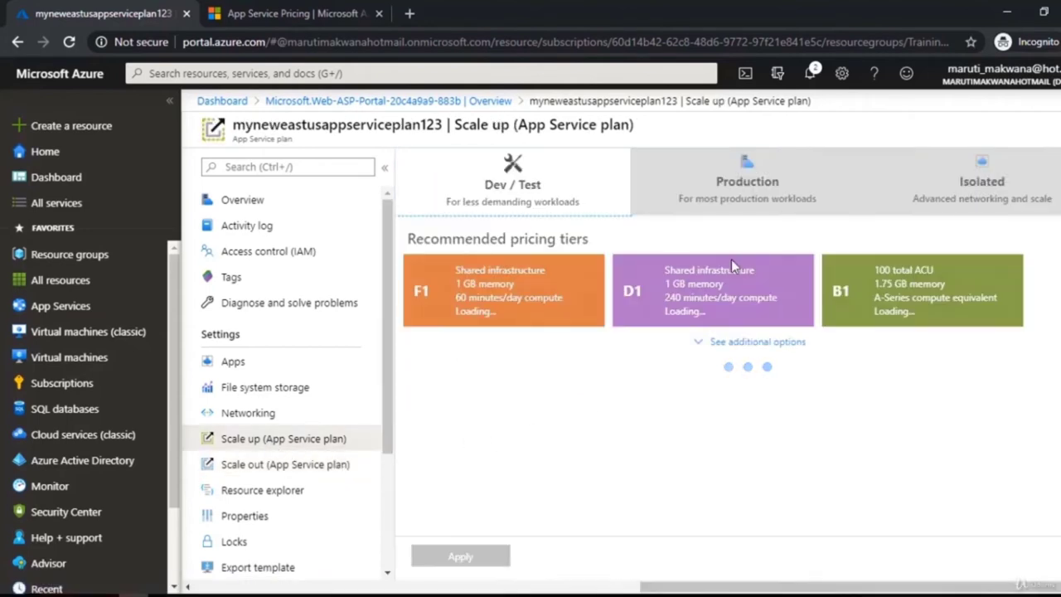
# Review S1's Production features, noting auto scale up to 10 instances.
pyautogui.click(744, 196)
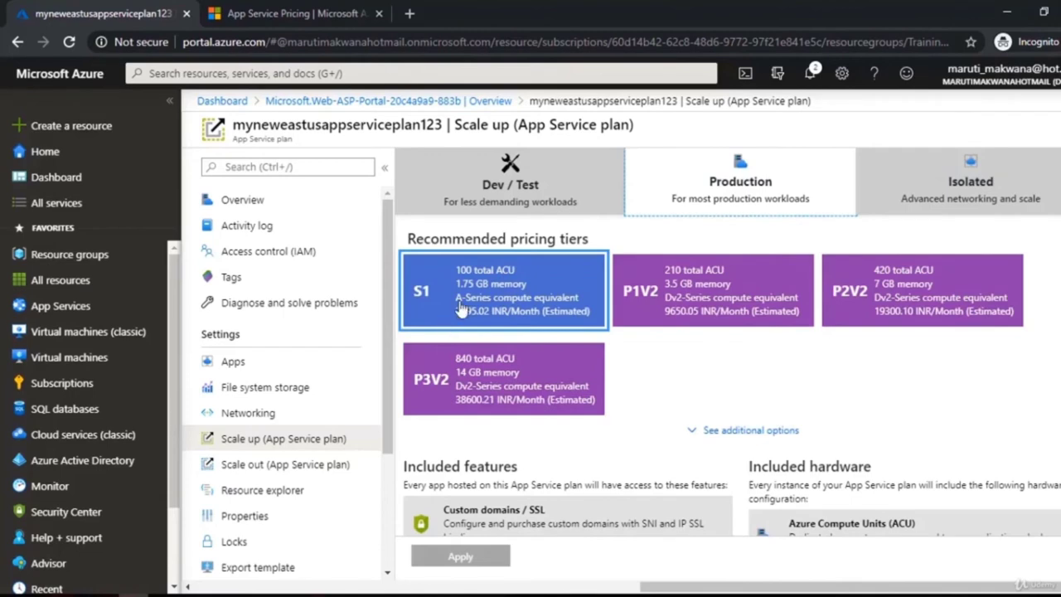
pyautogui.scroll(-3, 464, 340)
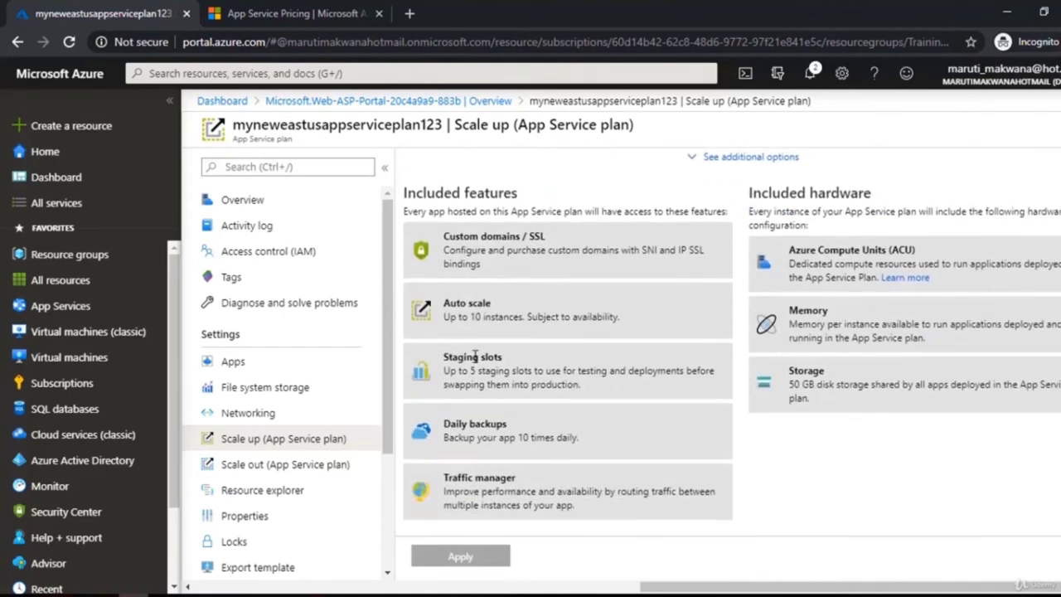
pyautogui.moveTo(456, 316); pyautogui.dragTo(594, 316)
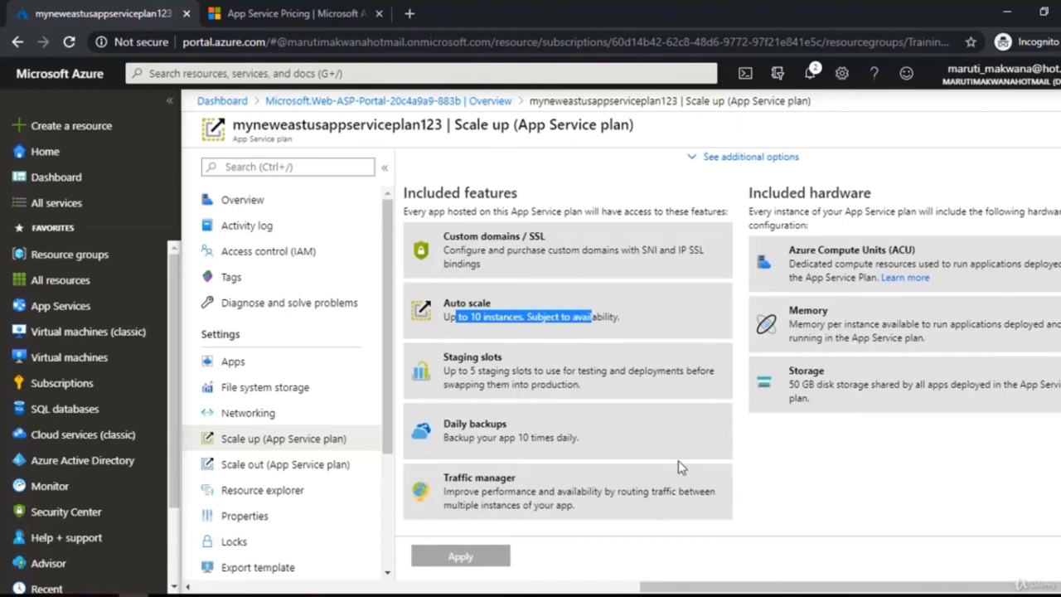
pyautogui.scroll(3, 620, 399)
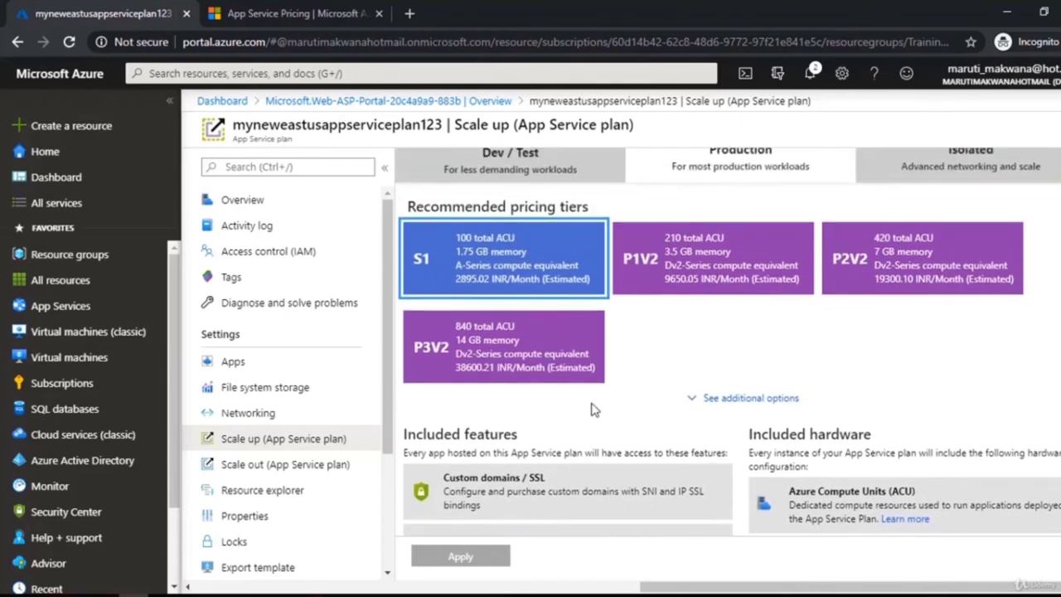
pyautogui.scroll(-3, 609, 402)
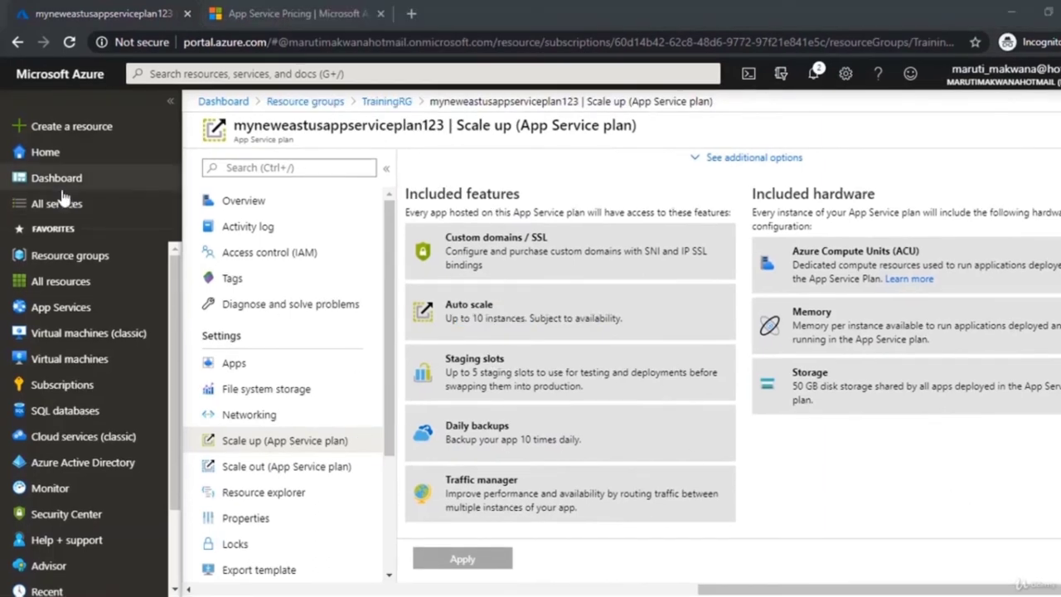
# Start a new Web App in resource group TrainingRG named marutitestapp.
pyautogui.click(77, 130)
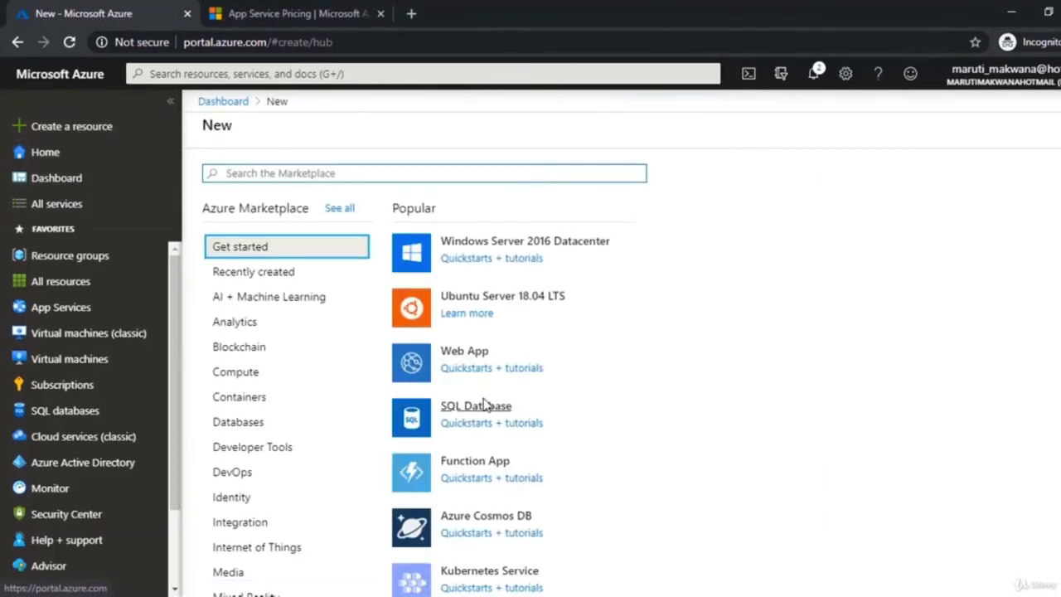
pyautogui.click(471, 354)
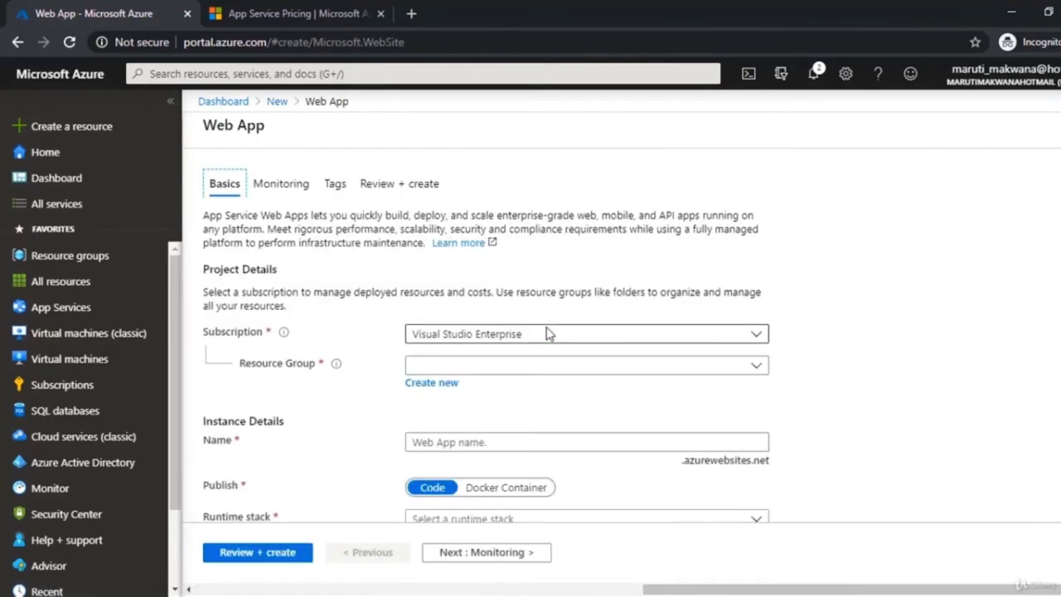
pyautogui.click(756, 366)
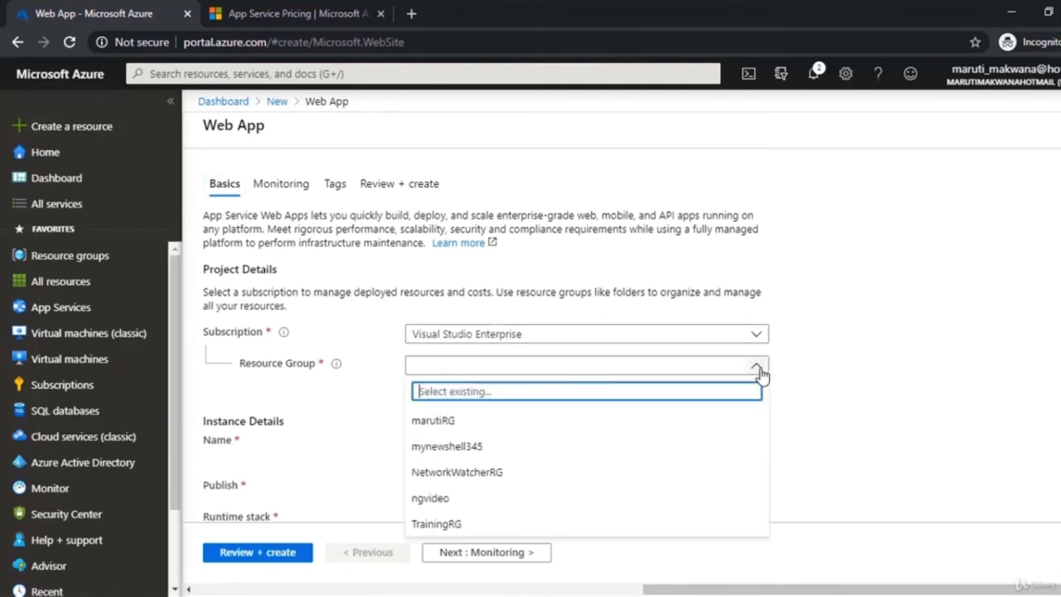
pyautogui.click(439, 523)
pyautogui.scroll(-2, 453, 284)
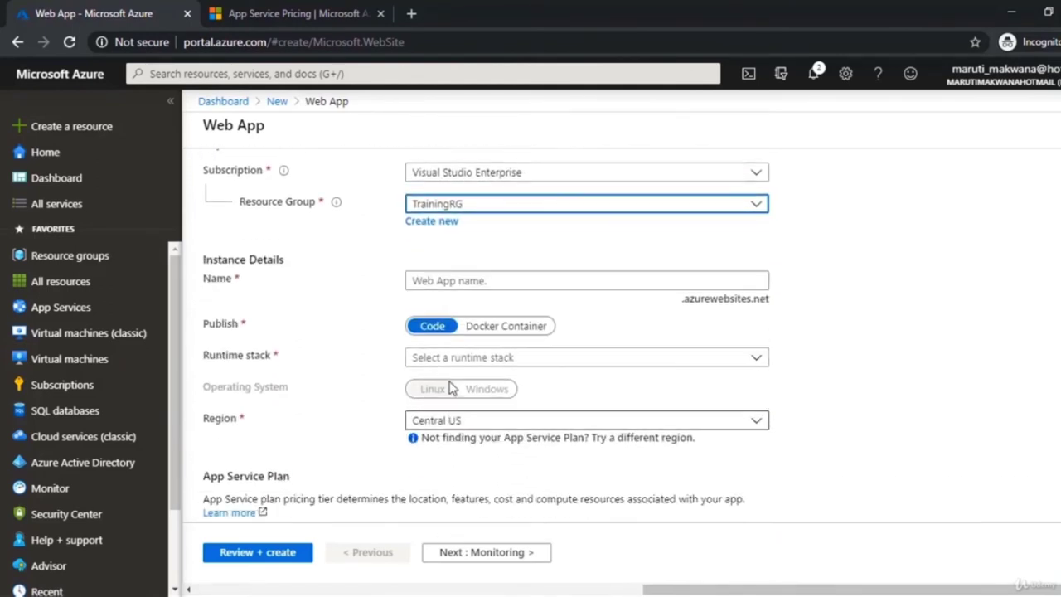
pyautogui.click(448, 282)
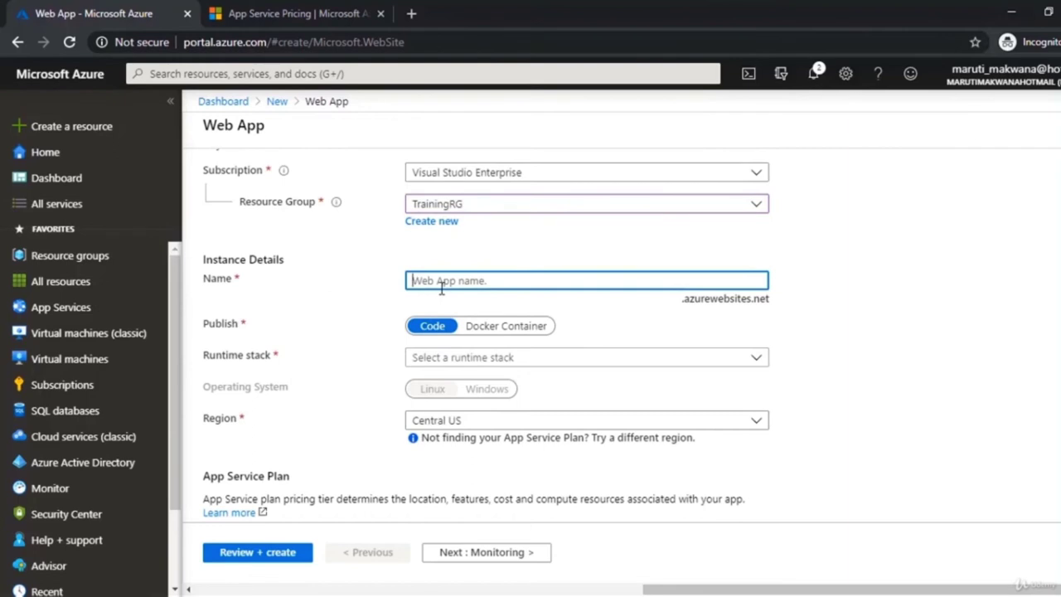
pyautogui.write('marutitestapp123')
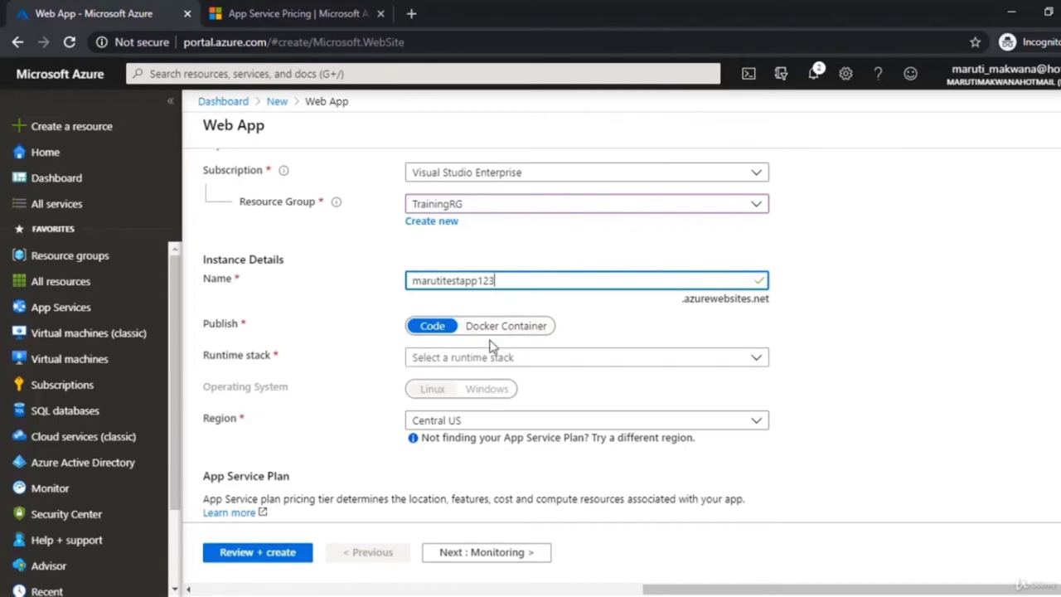
# Choose ASP.NET V4.7 runtime, East US region and the myneweastusappserviceplan123 Windows plan.
pyautogui.click(437, 362)
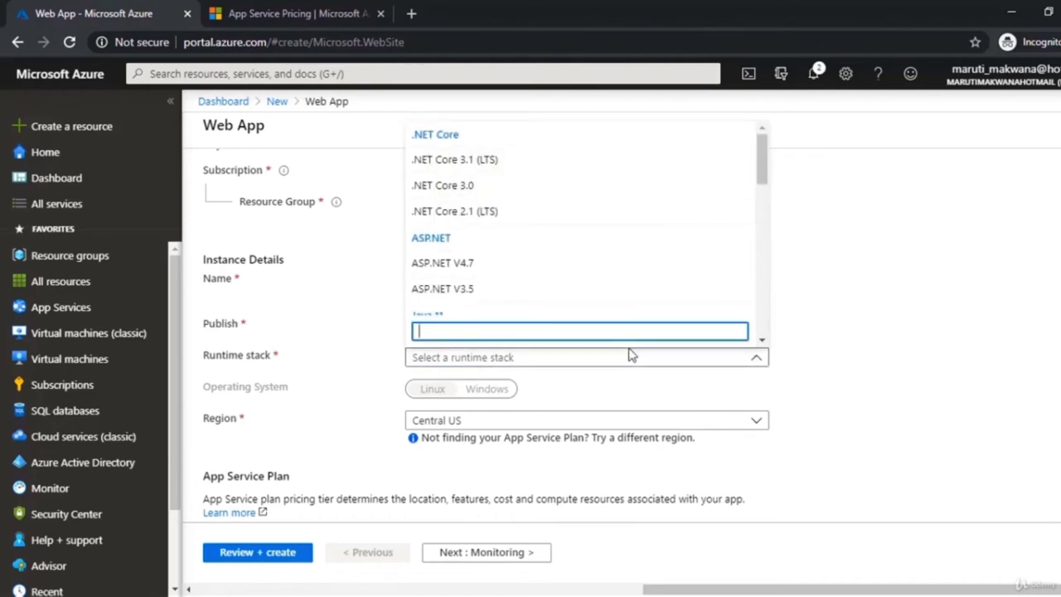
pyautogui.click(446, 265)
pyautogui.click(446, 265)
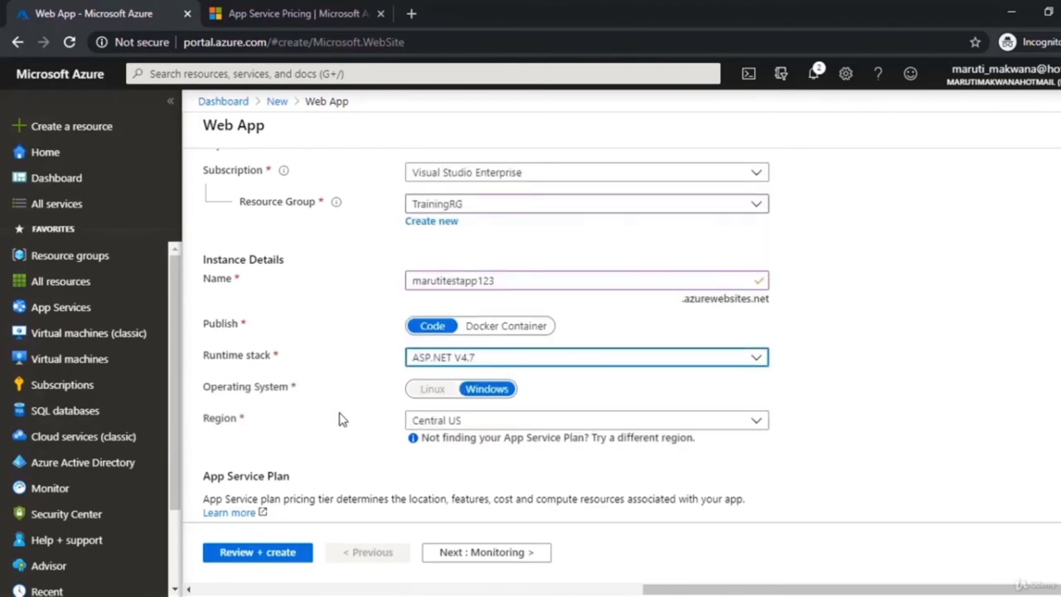
pyautogui.scroll(-1, 338, 418)
pyautogui.click(447, 339)
pyautogui.scroll(-2, 486, 265)
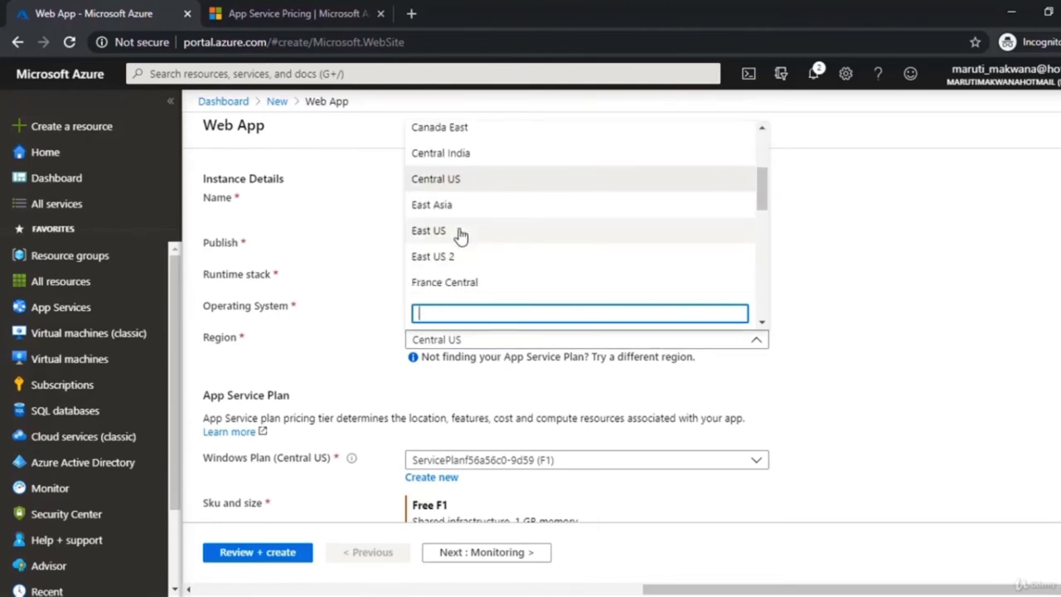
pyautogui.click(461, 234)
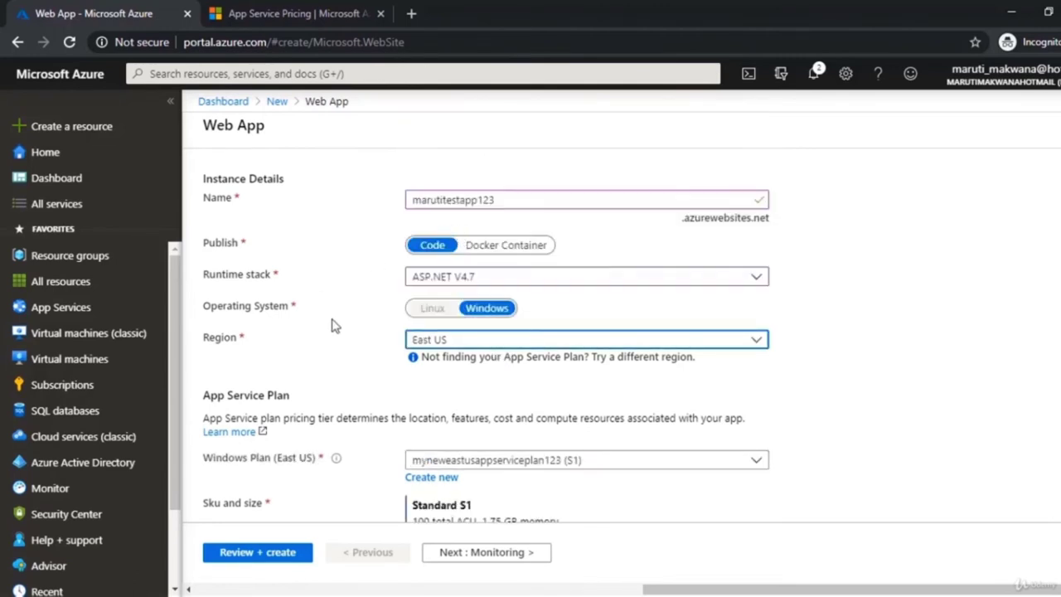
pyautogui.scroll(-1, 332, 326)
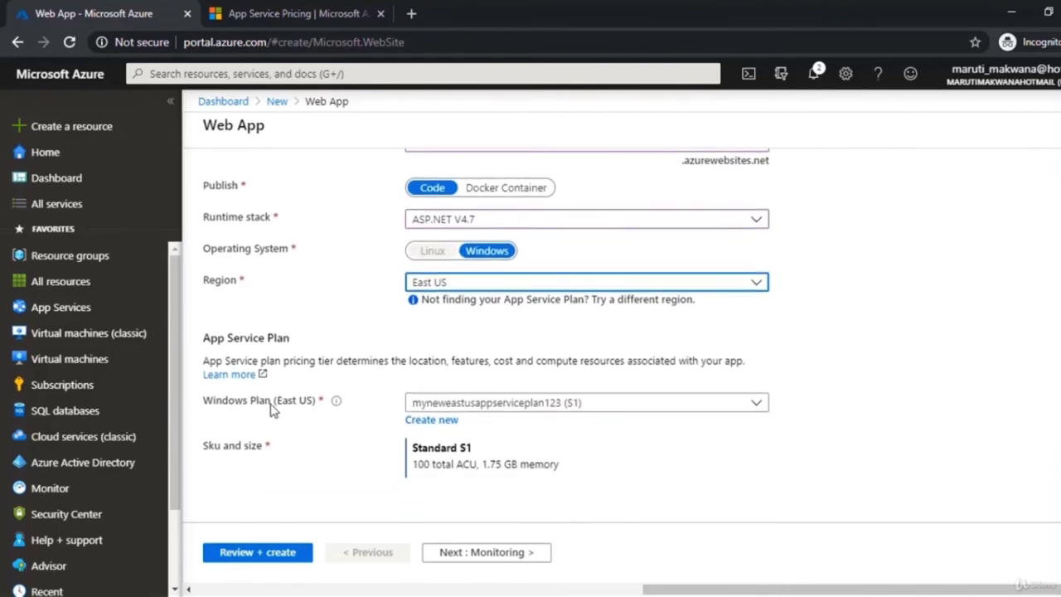
pyautogui.click(477, 406)
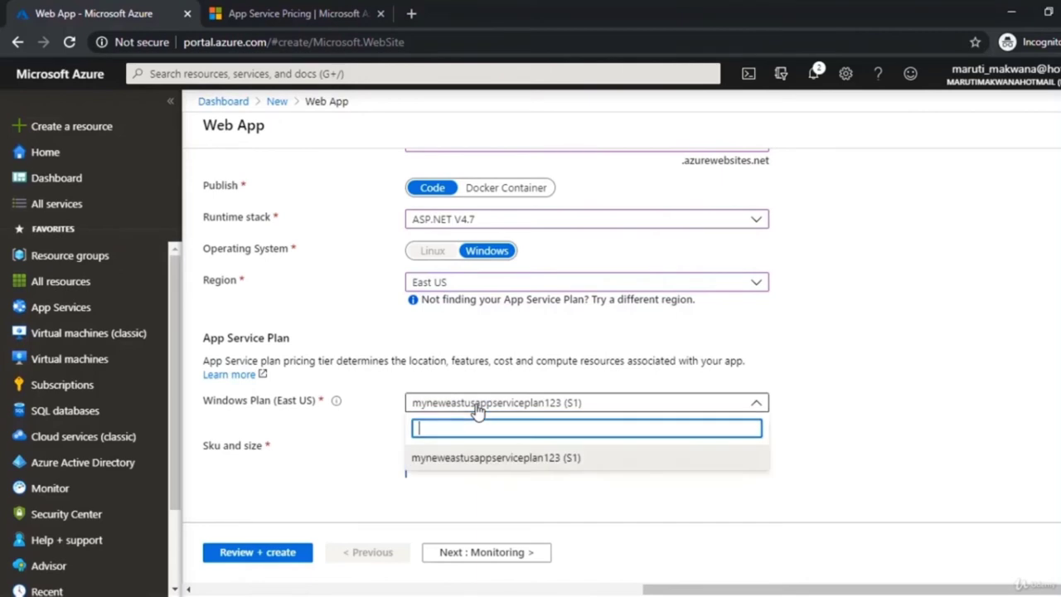
pyautogui.click(477, 411)
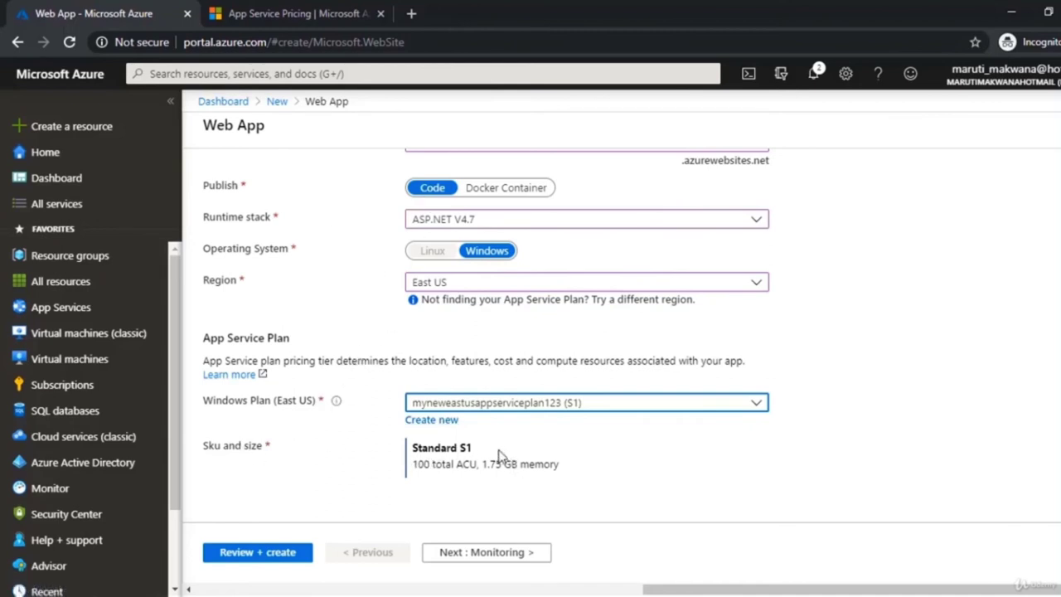
# Turn off Application Insights and advance through Tags to Review + create.
pyautogui.click(480, 557)
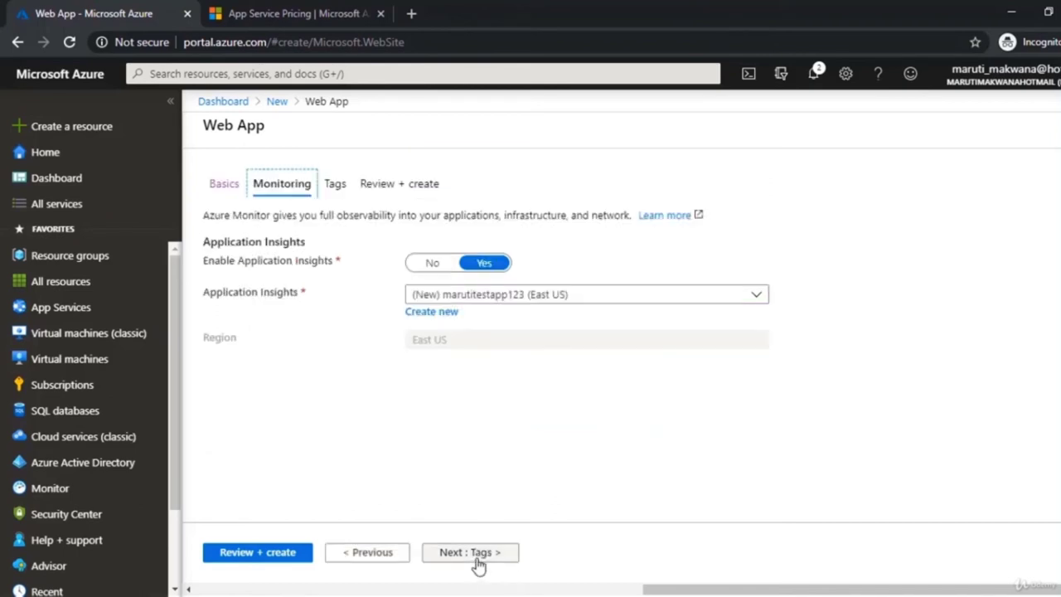
pyautogui.click(427, 264)
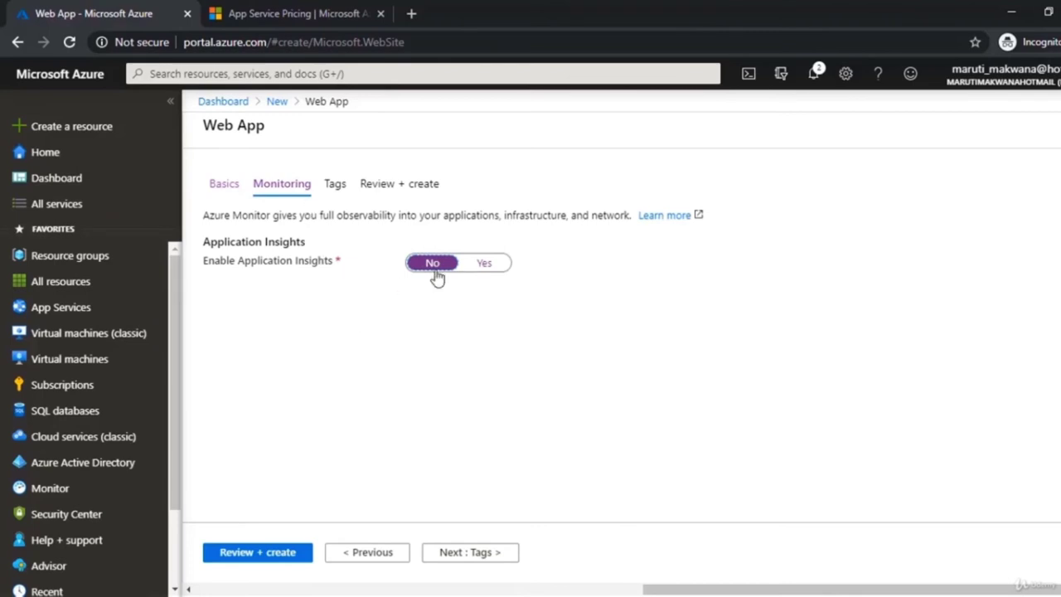
pyautogui.click(493, 551)
pyautogui.click(506, 557)
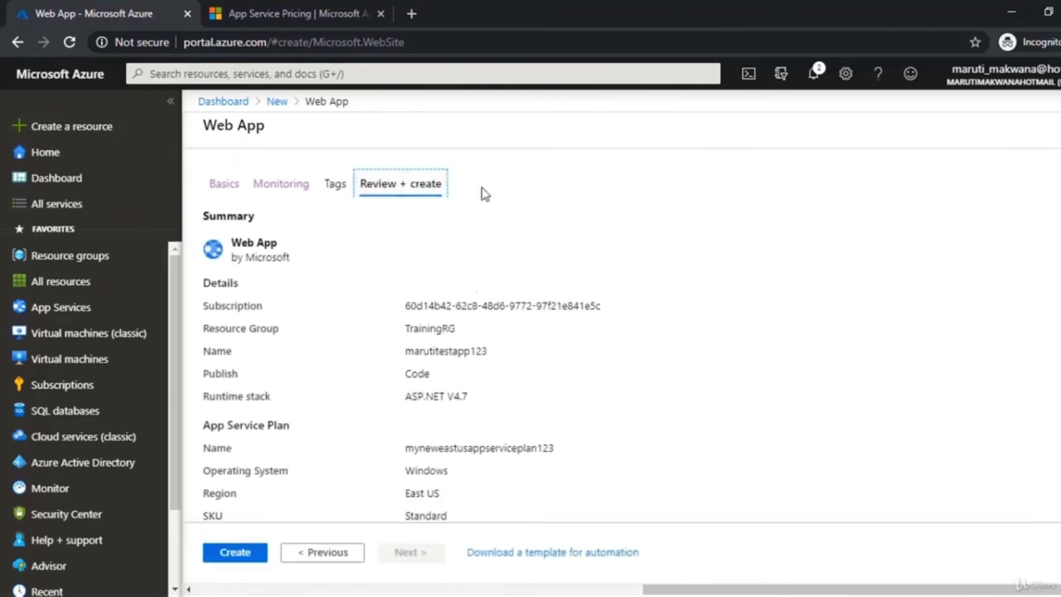
# Review the summary, including the App Service Plan section, and create the web app.
pyautogui.scroll(-3, 445, 348)
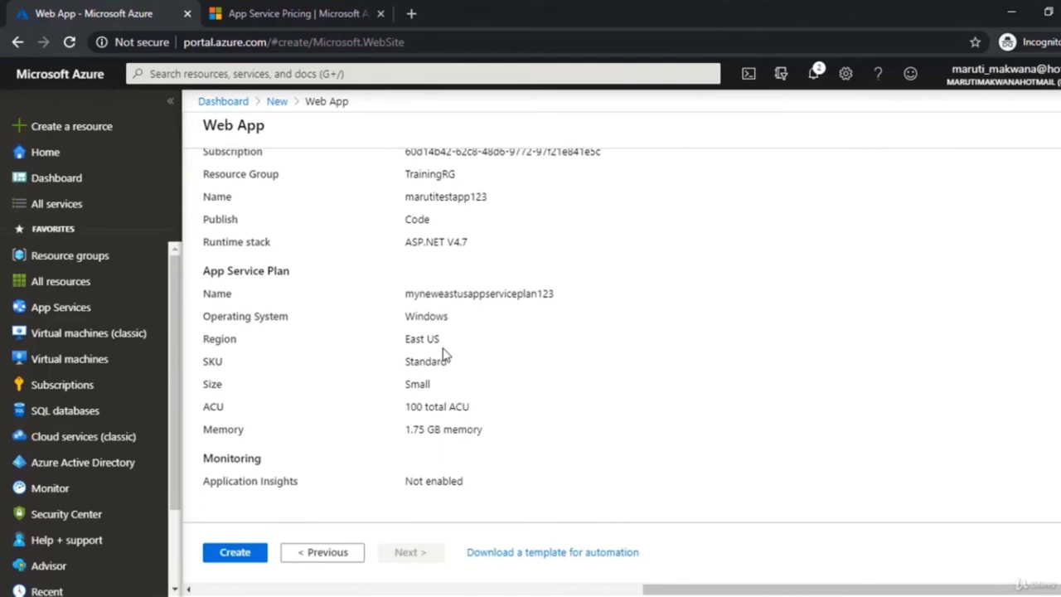
pyautogui.scroll(3, 443, 354)
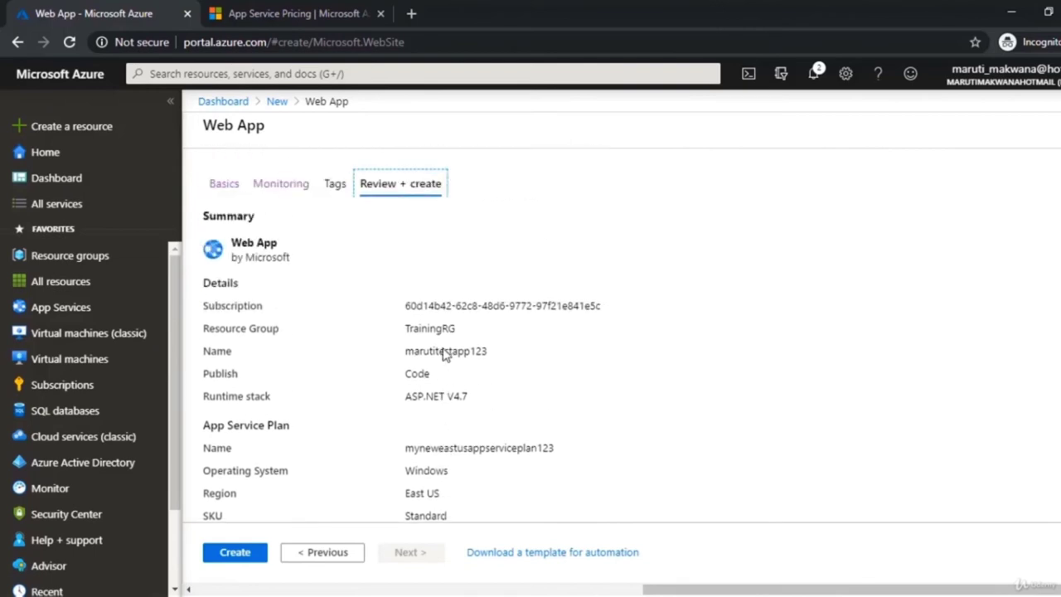
pyautogui.scroll(-3, 443, 354)
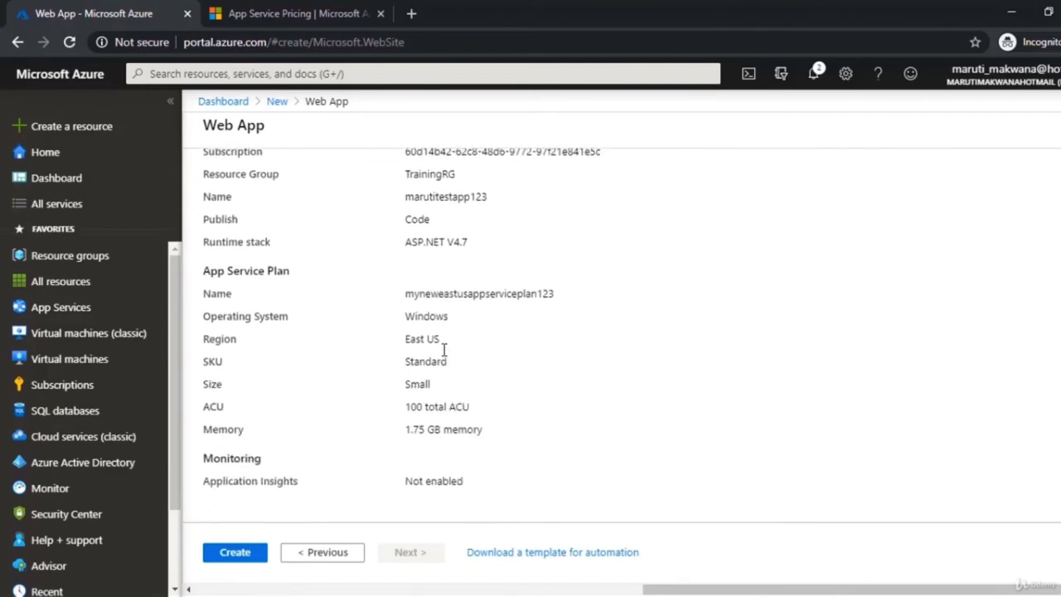
pyautogui.scroll(3, 302, 474)
pyautogui.scroll(-3, 302, 474)
pyautogui.moveTo(206, 273); pyautogui.dragTo(299, 277)
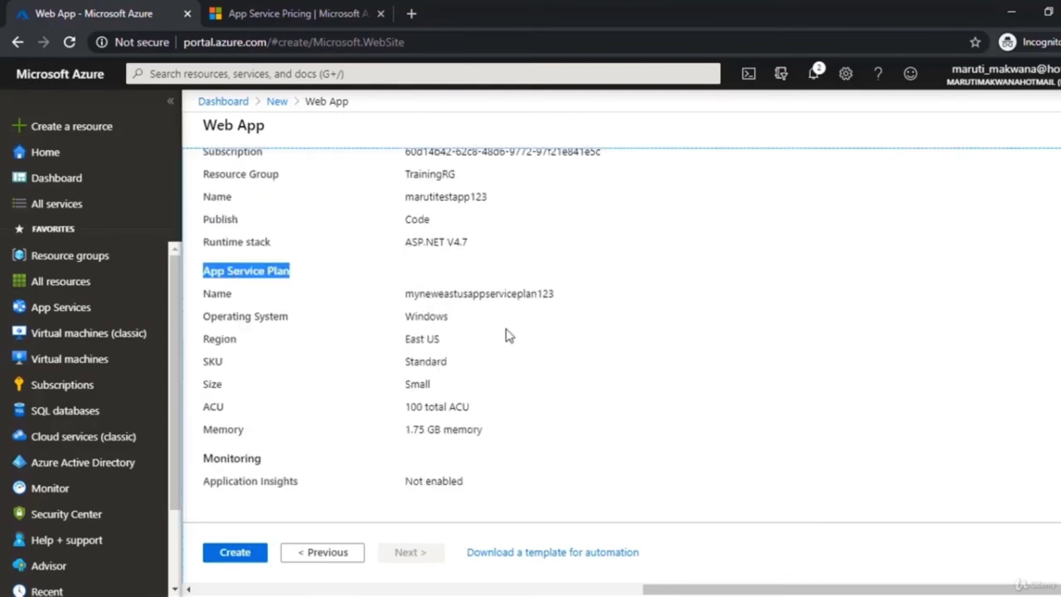
pyautogui.click(258, 556)
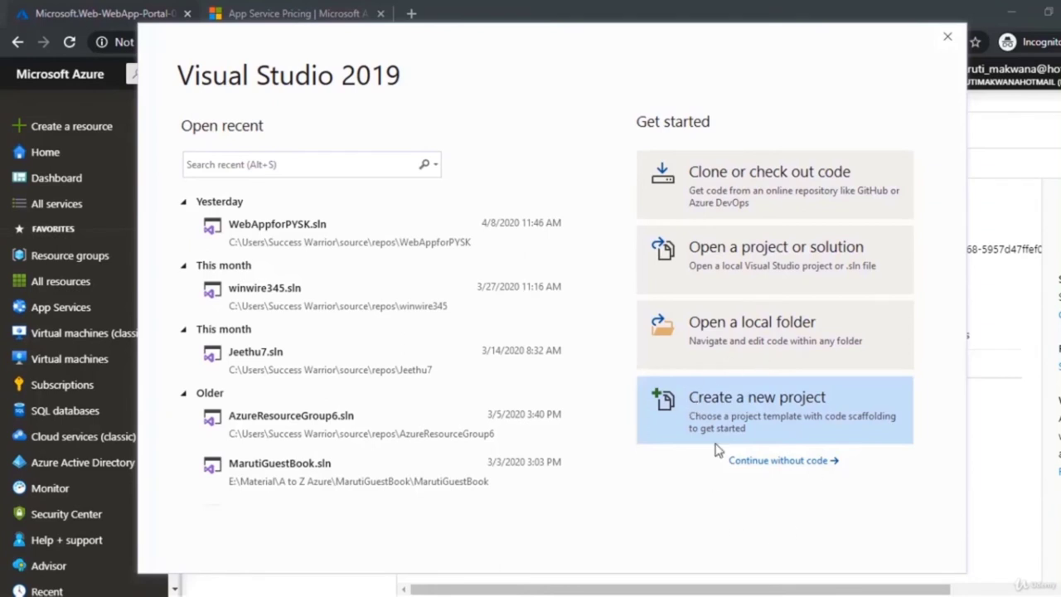
# Start a new project using the ASP.NET Web Application (.NET Framework) template.
pyautogui.click(762, 414)
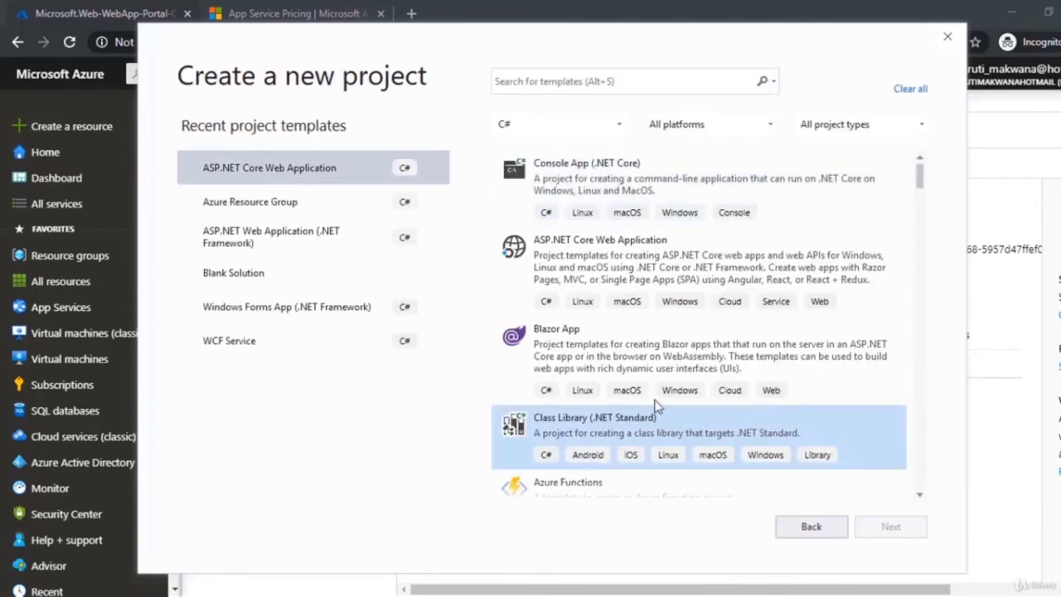
pyautogui.doubleClick(639, 436)
pyautogui.click(792, 531)
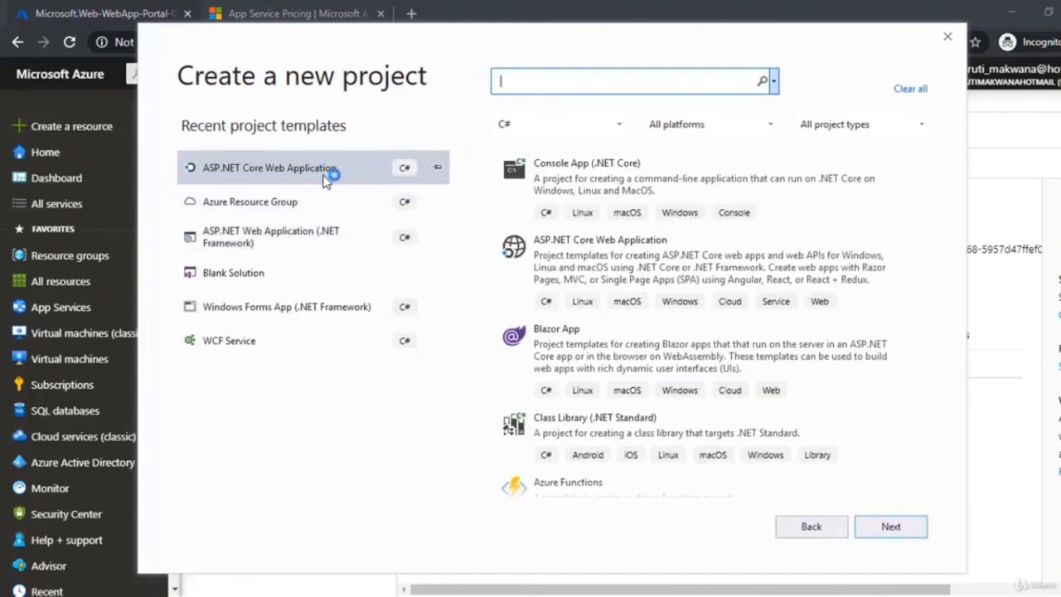
pyautogui.click(320, 222)
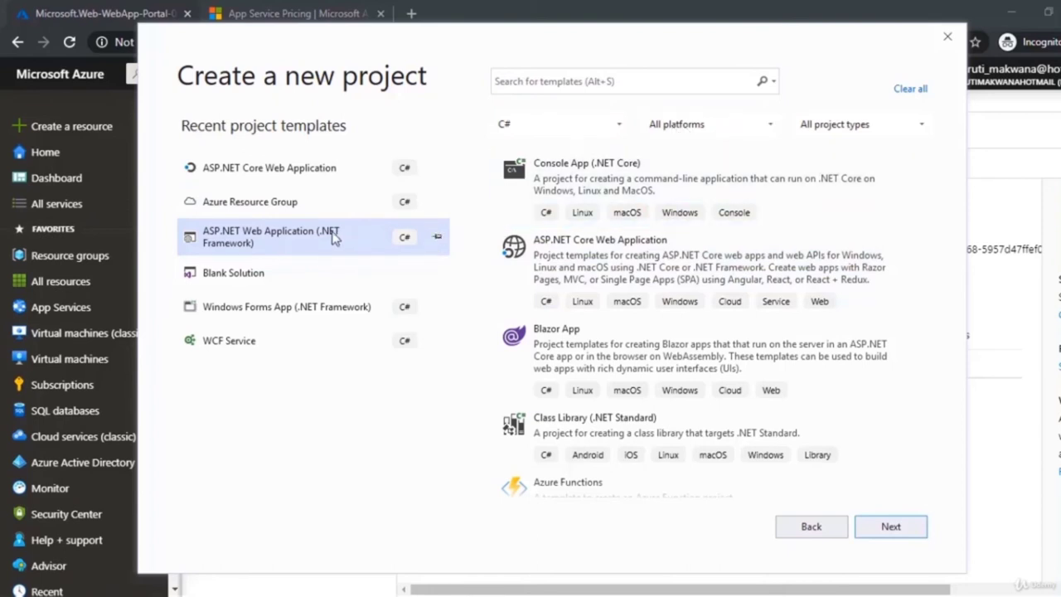
# Create WebApplication109 as an MVC project, then return to the Azure deployment page.
pyautogui.click(888, 525)
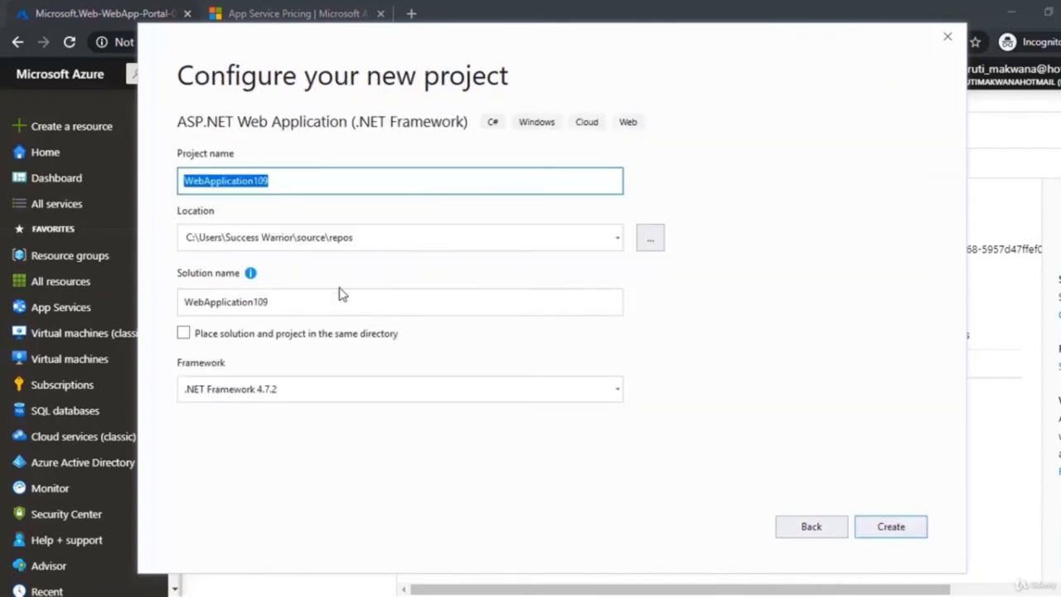
pyautogui.click(893, 534)
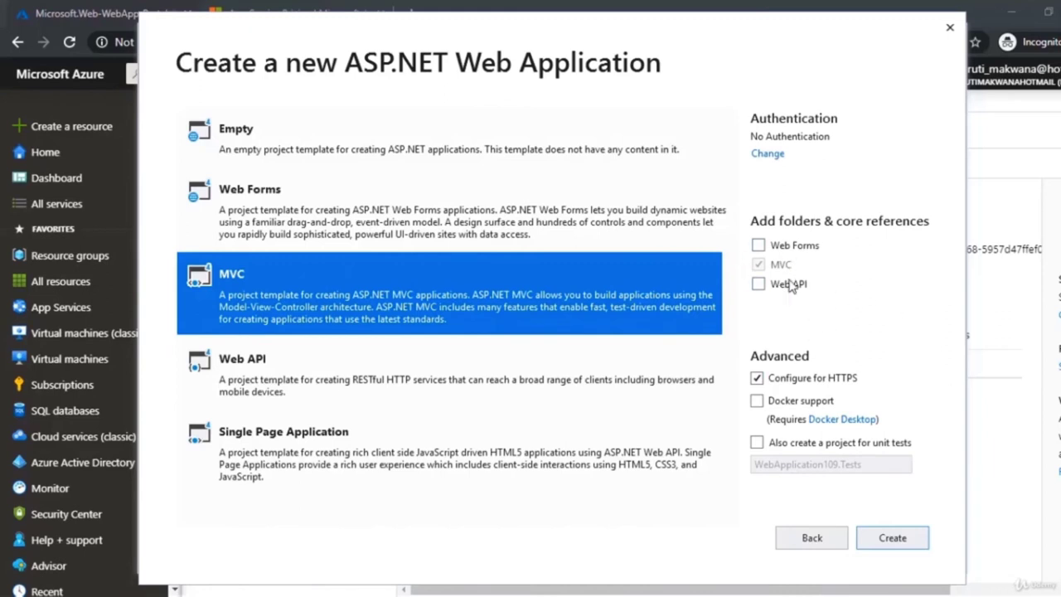
pyautogui.click(885, 543)
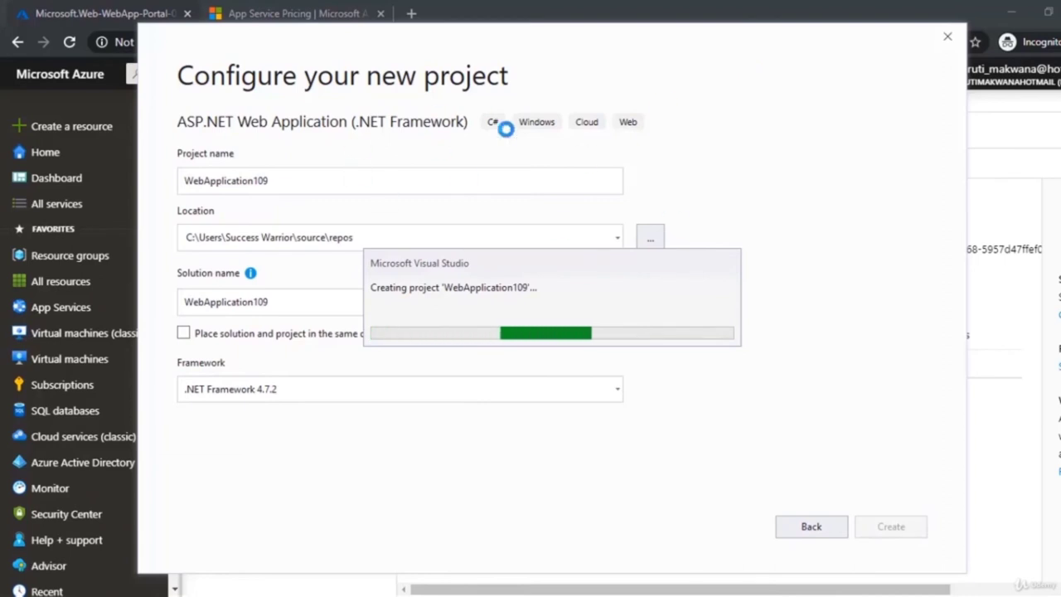
pyautogui.click(995, 214)
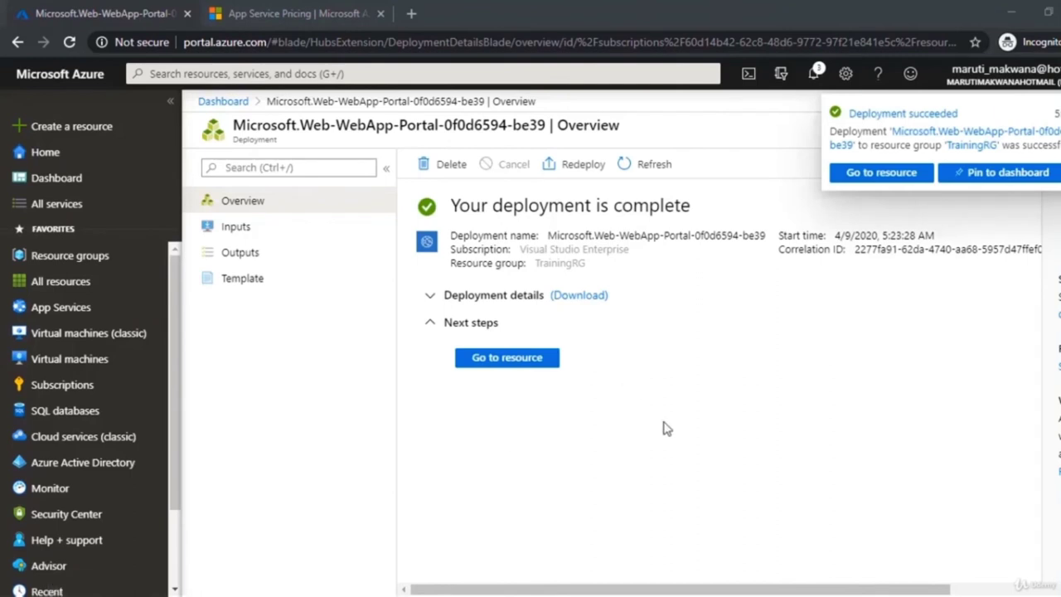
# Open the marutitestapp123 resource from the completed deployment and scroll its menu to Settings.
pyautogui.click(689, 475)
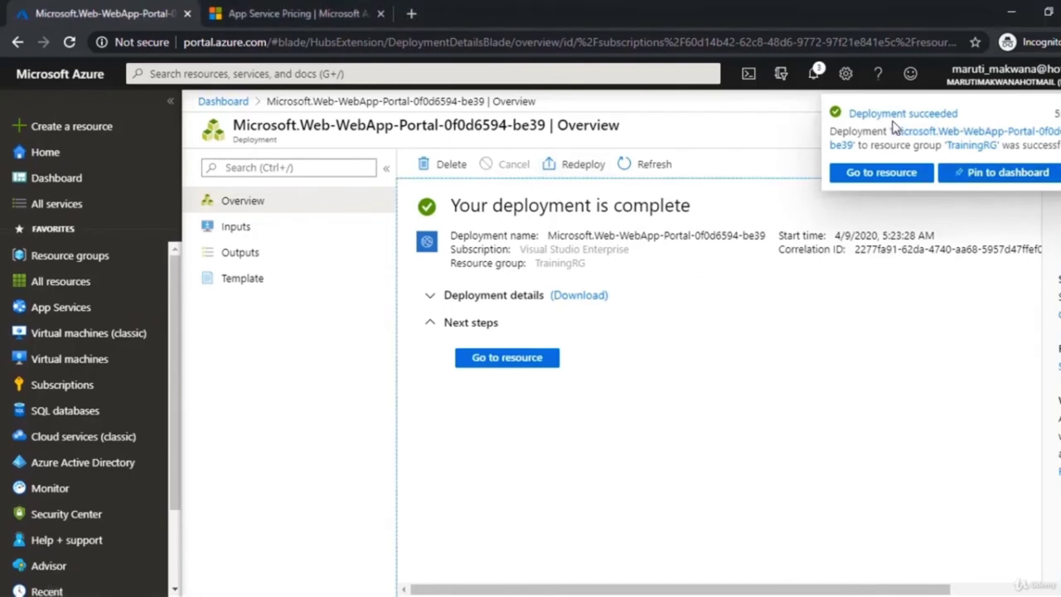
pyautogui.moveTo(522, 204); pyautogui.dragTo(721, 215)
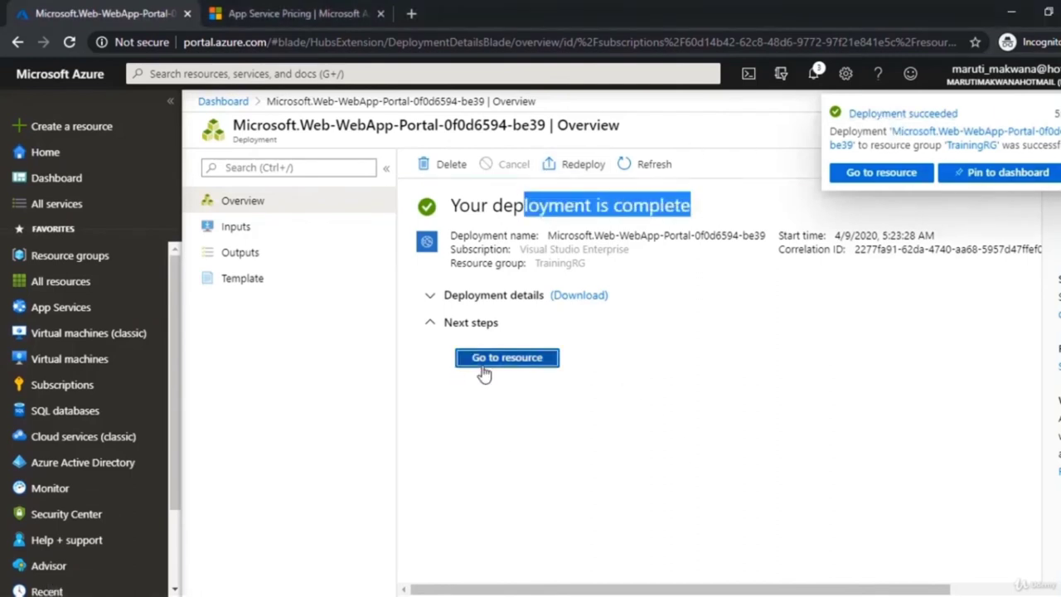
pyautogui.click(481, 362)
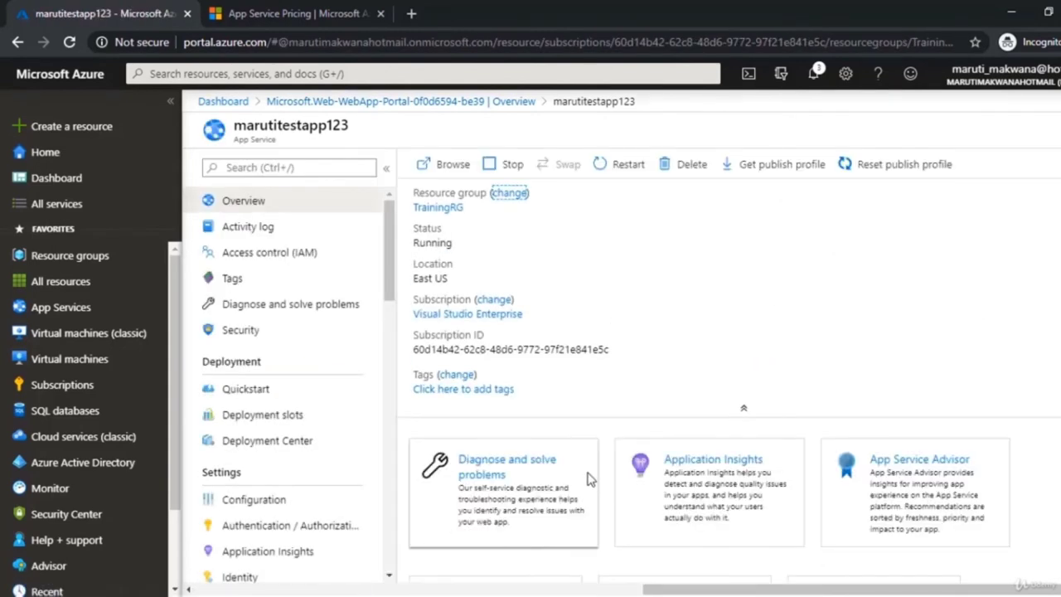
pyautogui.scroll(-3, 268, 440)
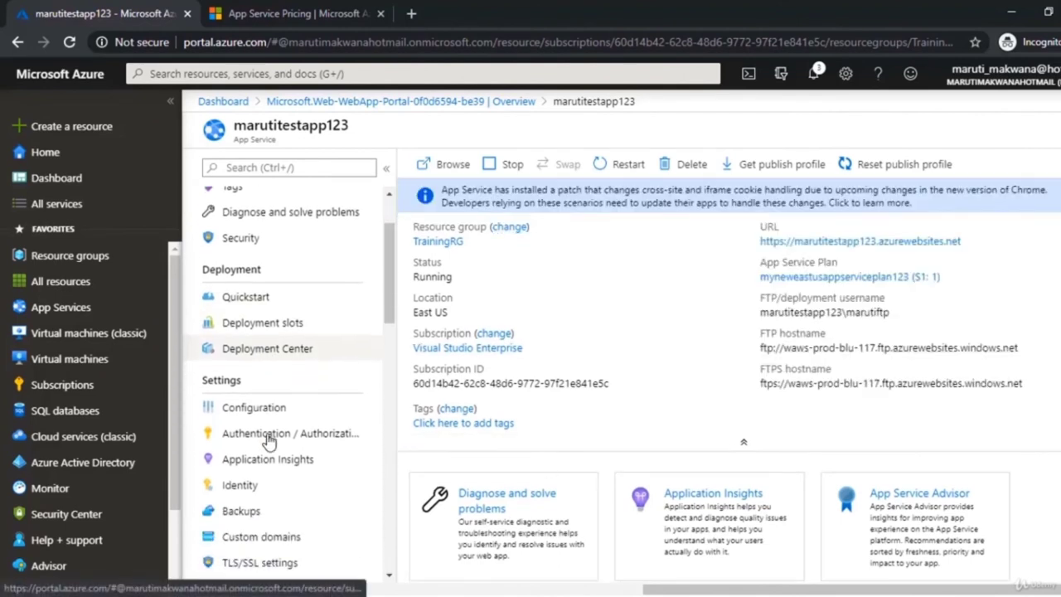
pyautogui.scroll(-1, 268, 440)
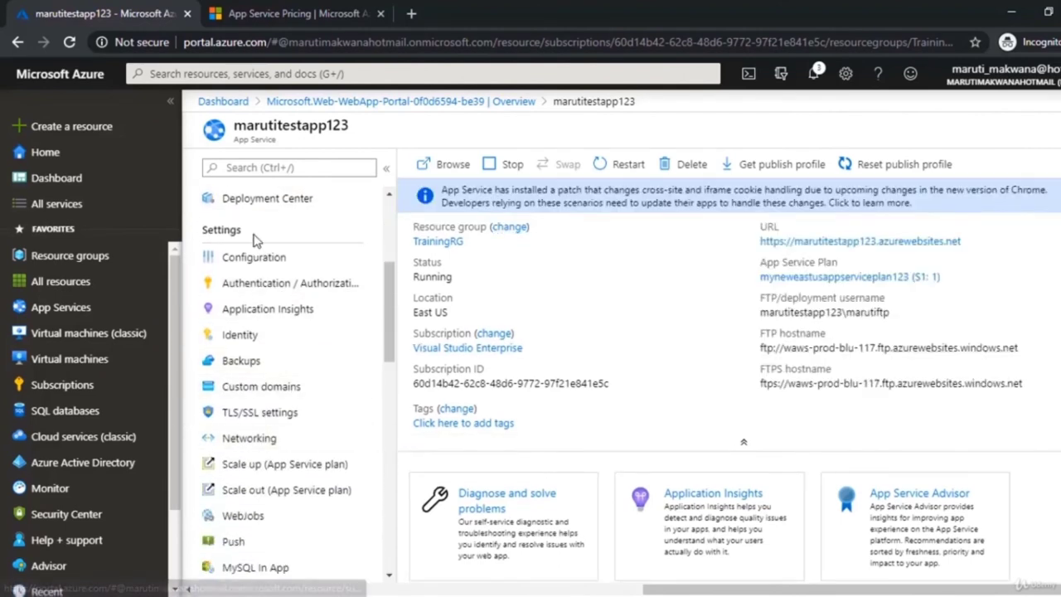
pyautogui.moveTo(389, 334); pyautogui.dragTo(394, 352)
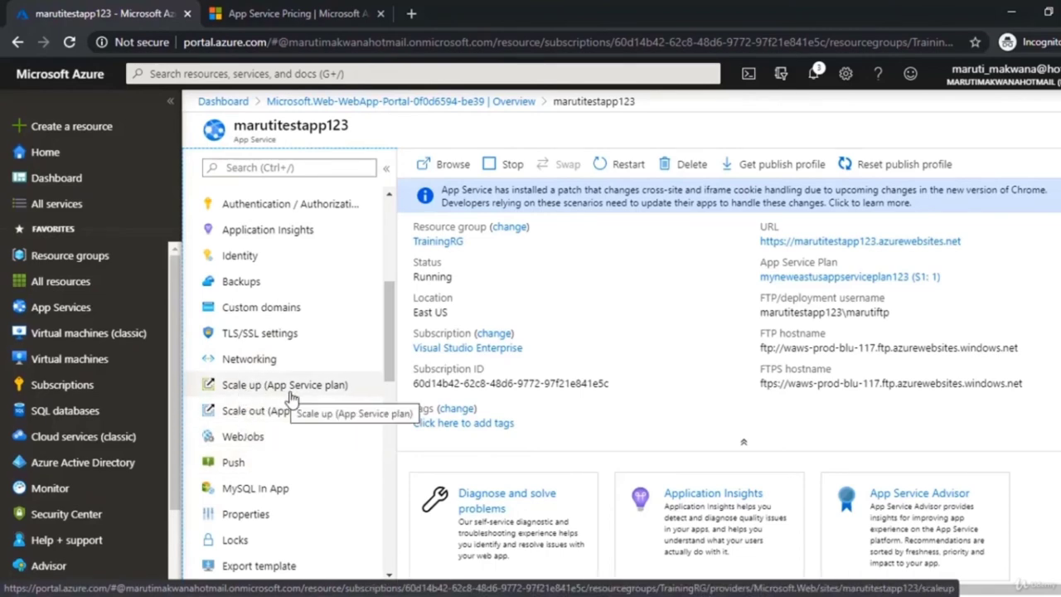
pyautogui.click(290, 397)
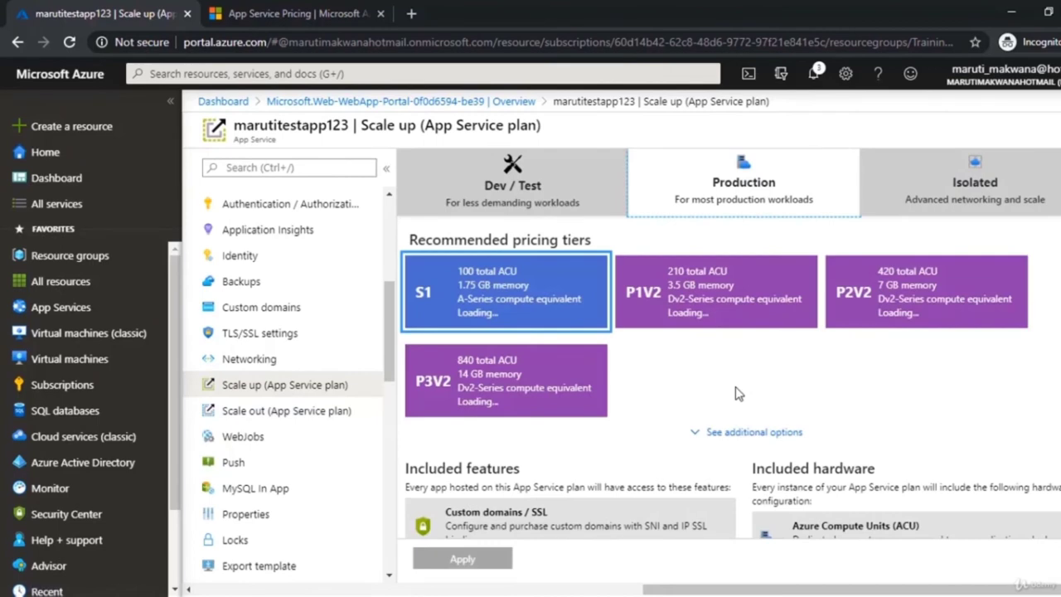
pyautogui.click(300, 411)
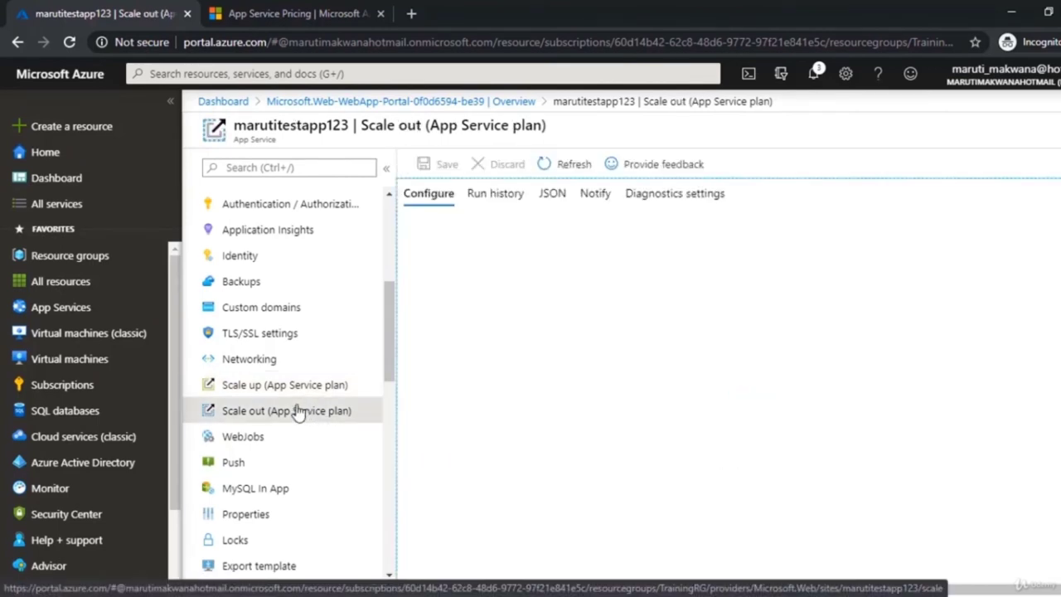
pyautogui.click(344, 387)
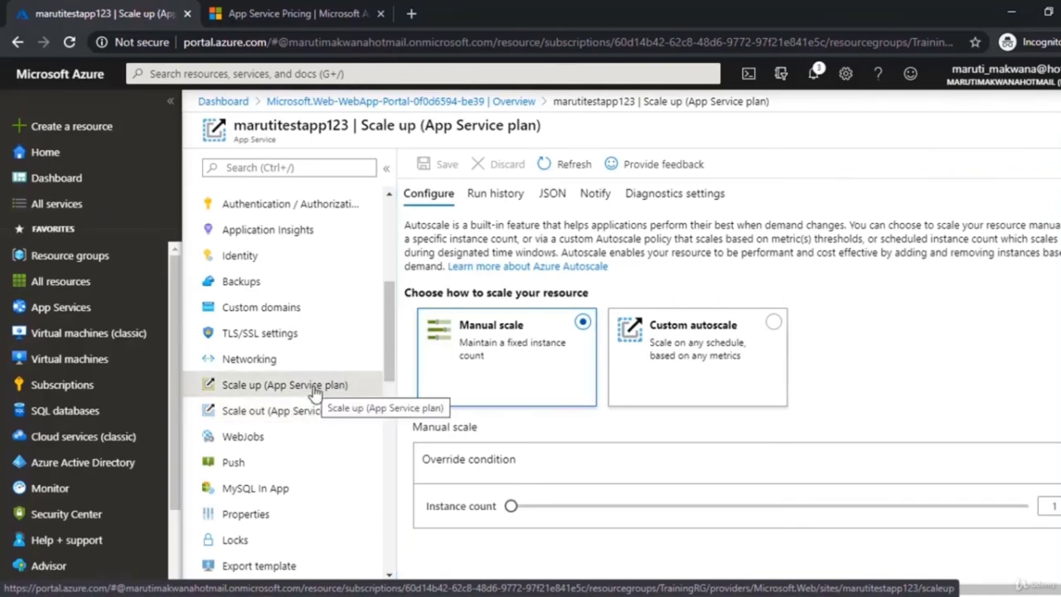
pyautogui.scroll(4, 305, 387)
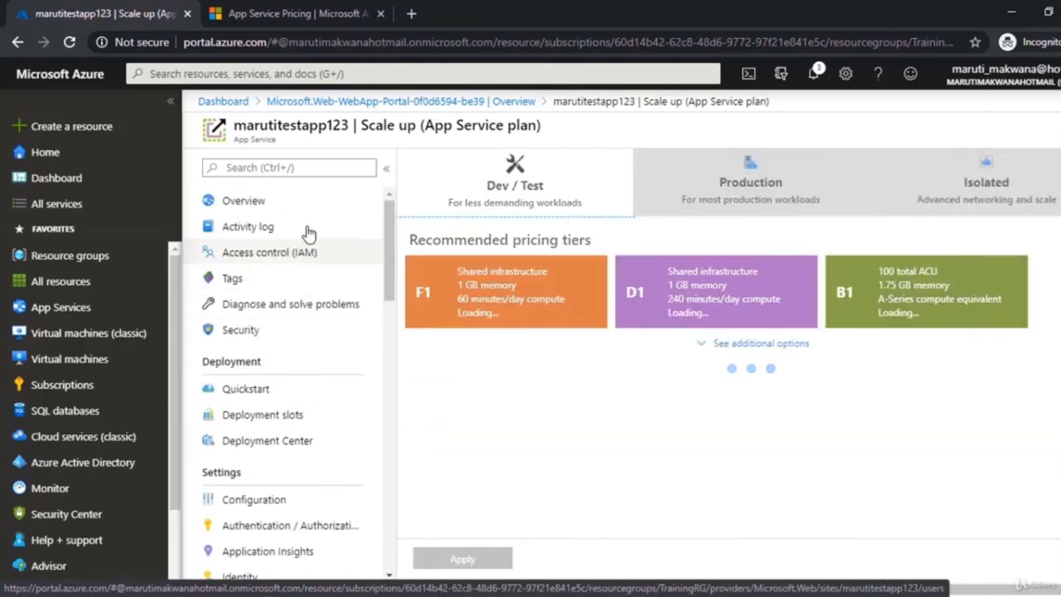
pyautogui.click(324, 203)
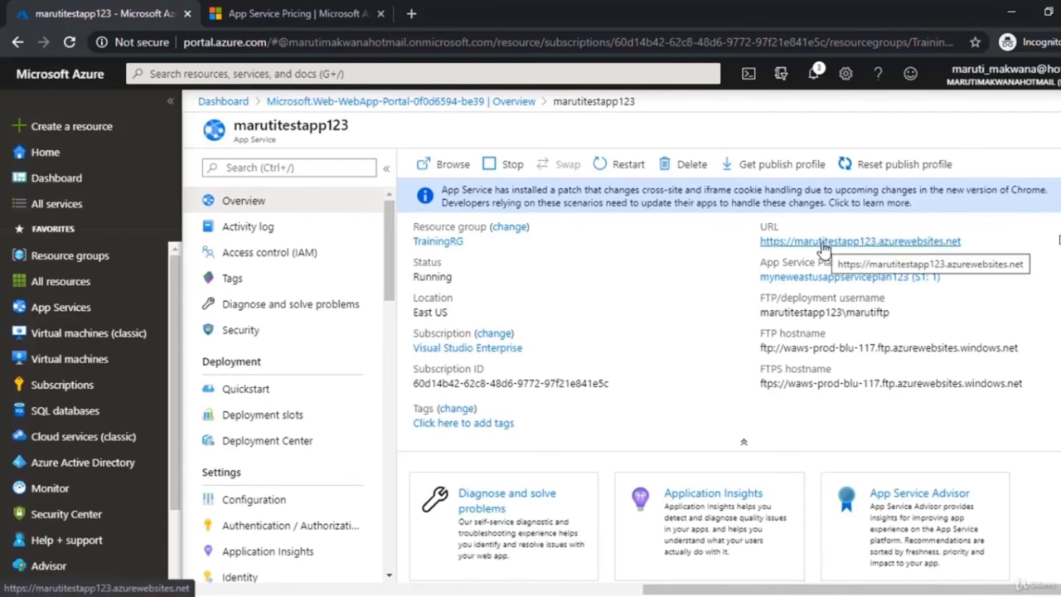
# Confirm marutitestapp123.azurewebsites.net shows the default welcome page, then return to the portal overview.
pyautogui.click(823, 241)
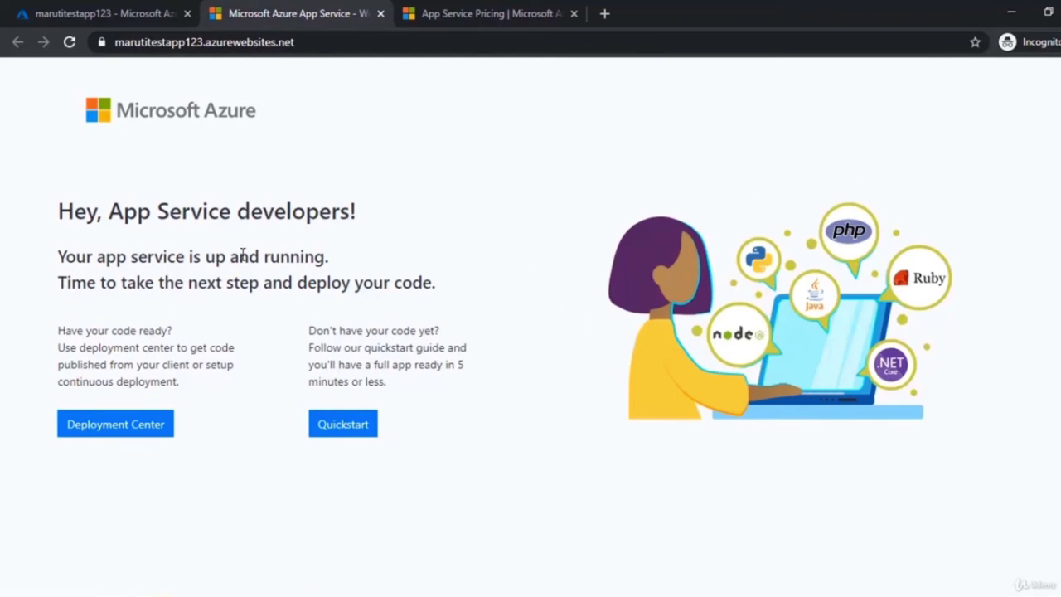
pyautogui.click(112, 13)
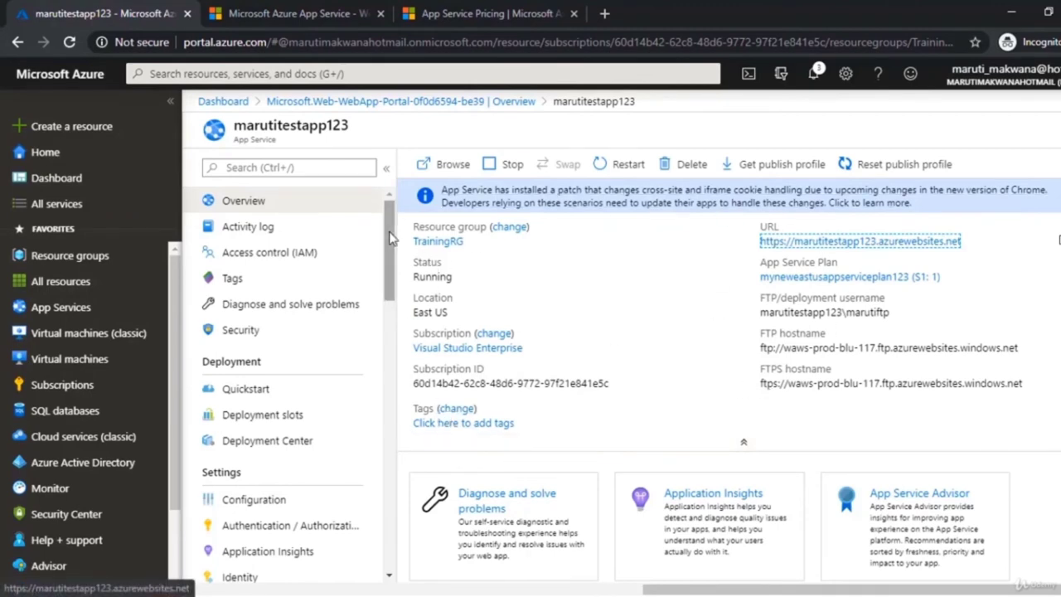
pyautogui.scroll(-2, 393, 269)
pyautogui.moveTo(393, 274); pyautogui.dragTo(393, 247)
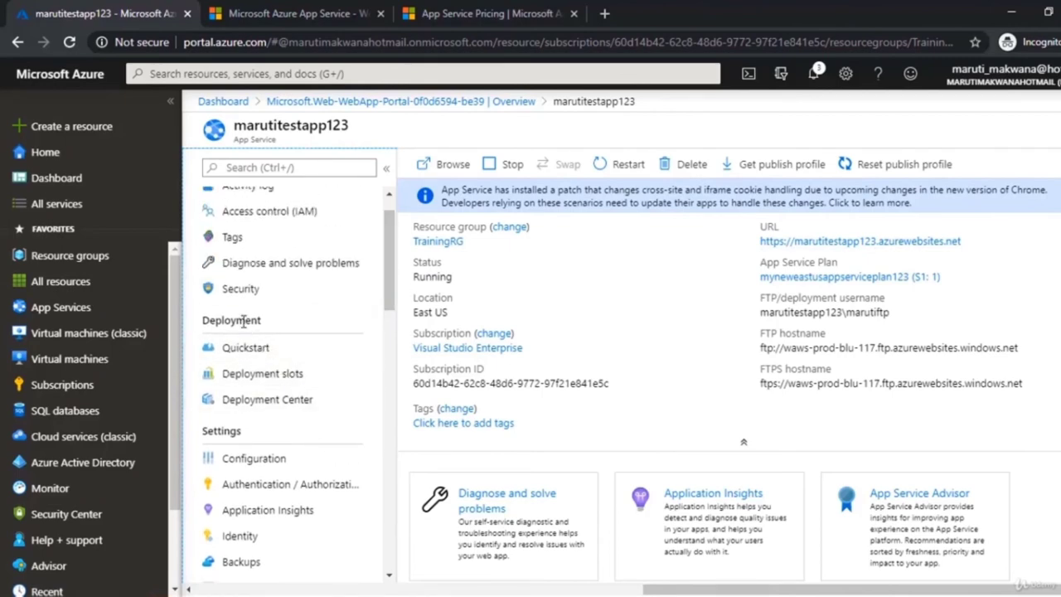
# Go to marutitestapp123's Deployment slots and start adding a new slot.
pyautogui.click(284, 377)
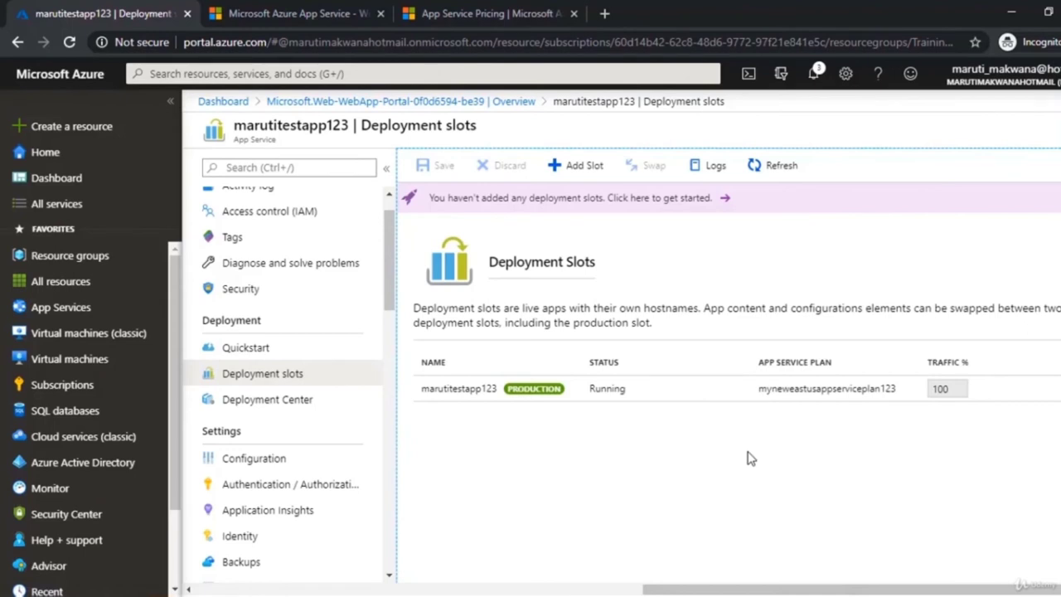
pyautogui.click(507, 390)
pyautogui.click(614, 449)
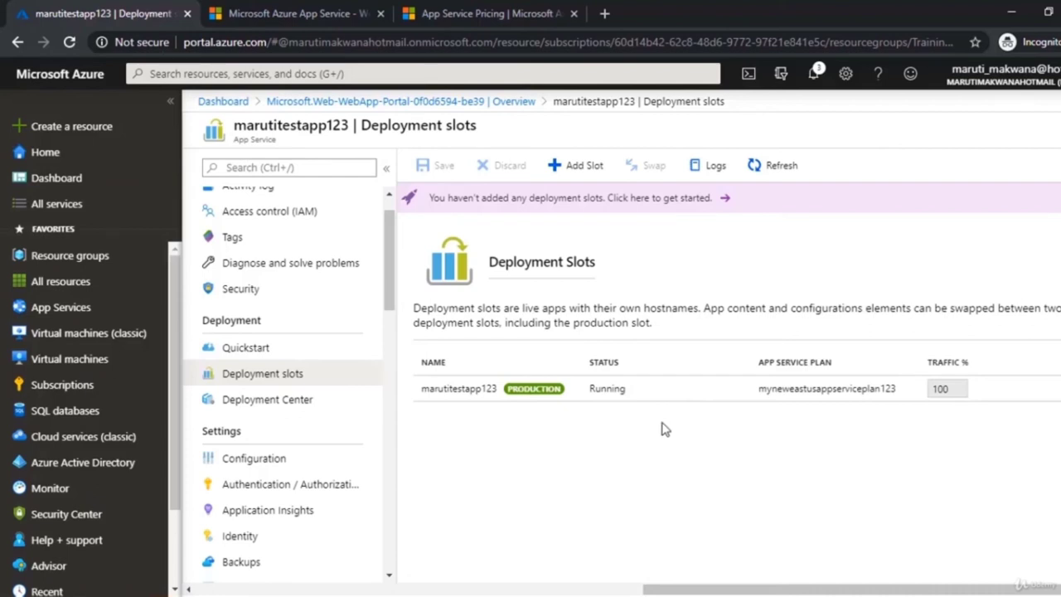
pyautogui.click(580, 166)
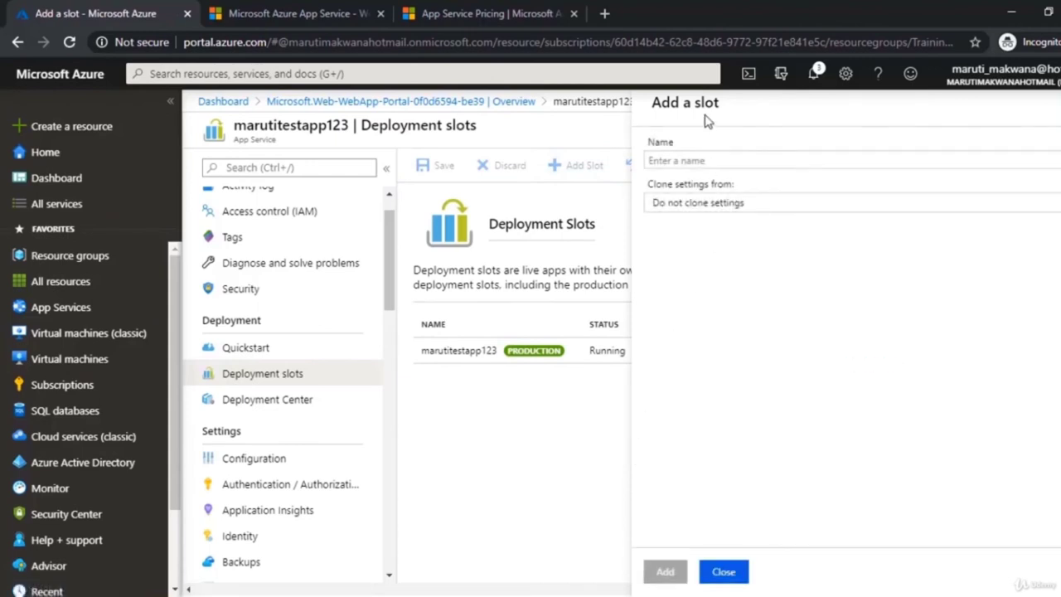
# Add slot 'stagingslot1' with 'Do not clone settings', then open its overview.
pyautogui.click(709, 156)
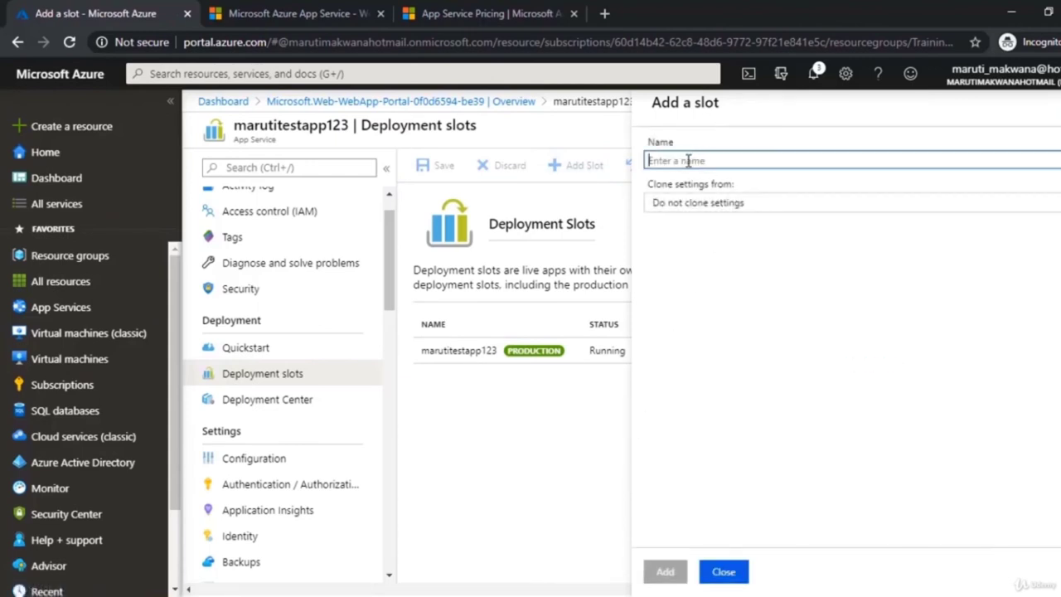
pyautogui.write('staging')
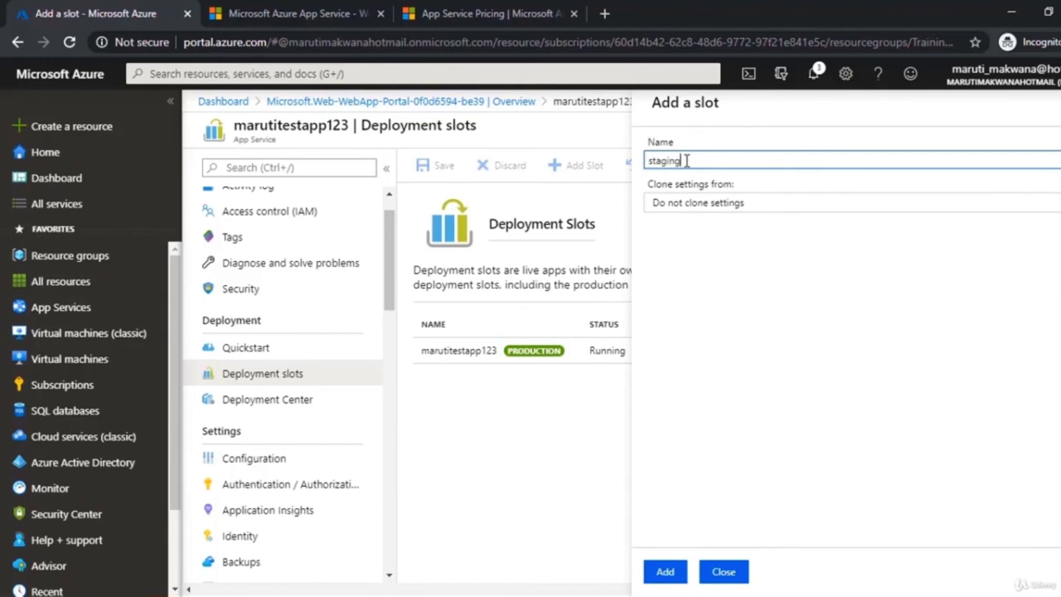
pyautogui.write('slot1')
pyautogui.click(725, 263)
pyautogui.click(722, 208)
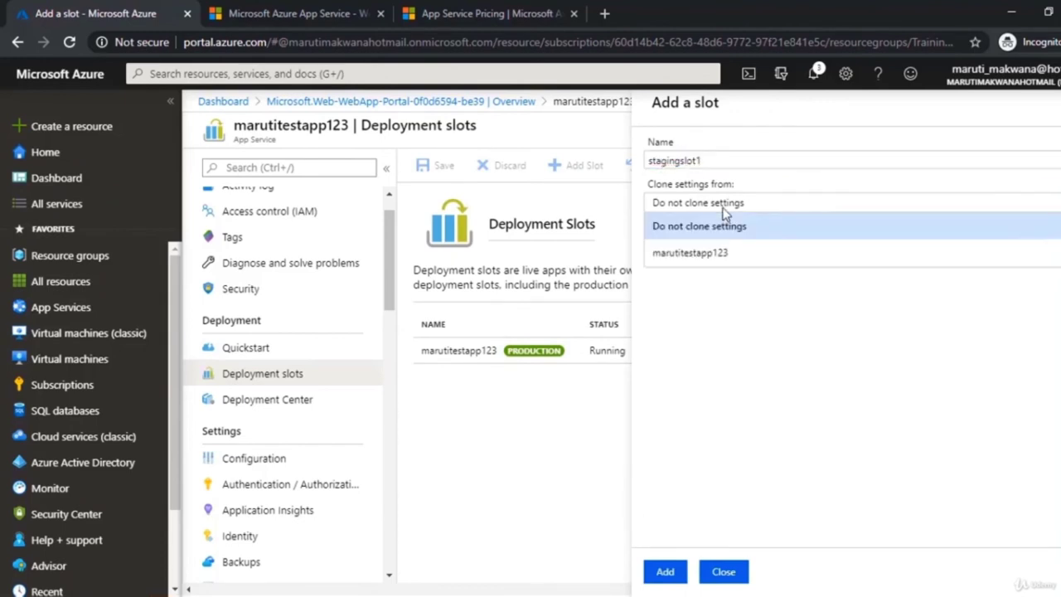
pyautogui.click(776, 338)
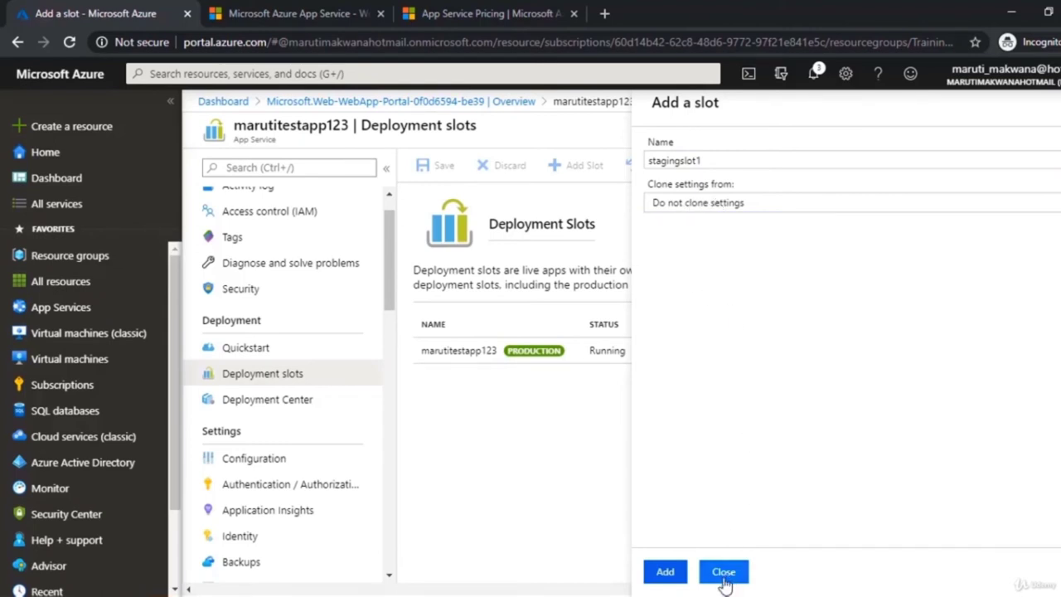
pyautogui.click(674, 581)
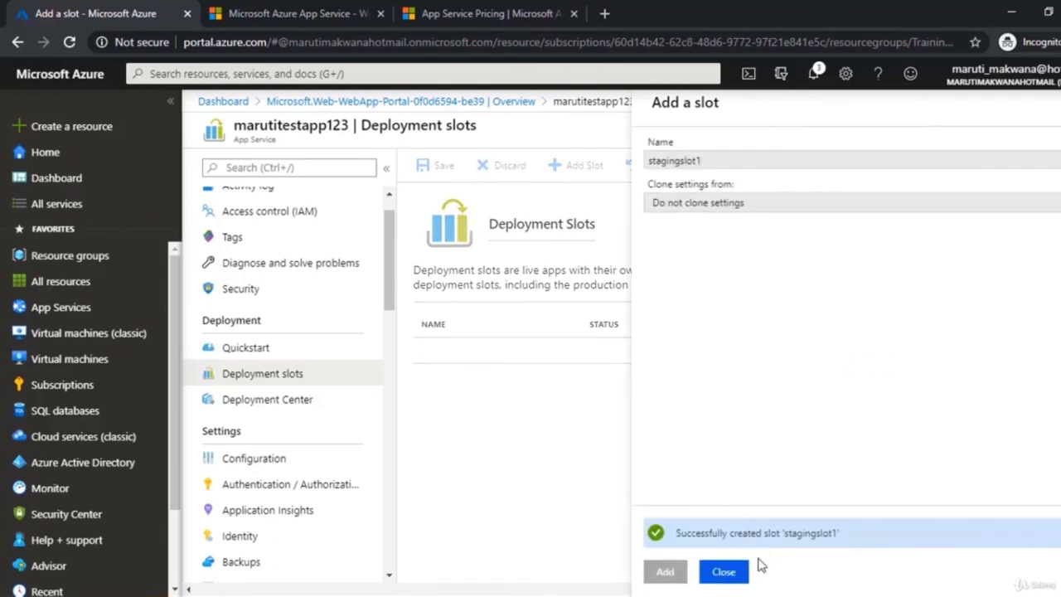
pyautogui.click(737, 571)
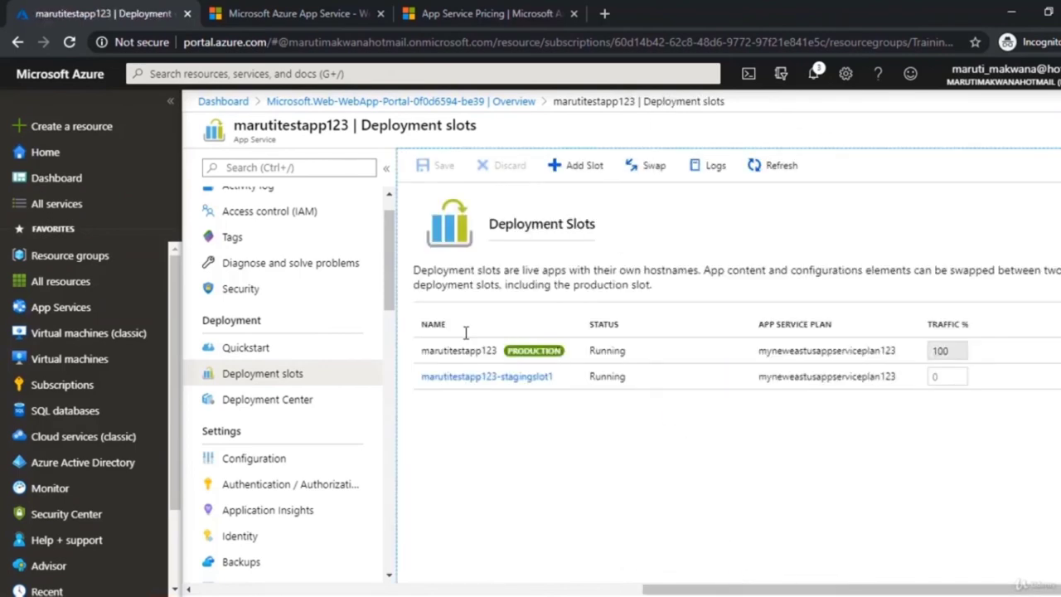
pyautogui.click(482, 378)
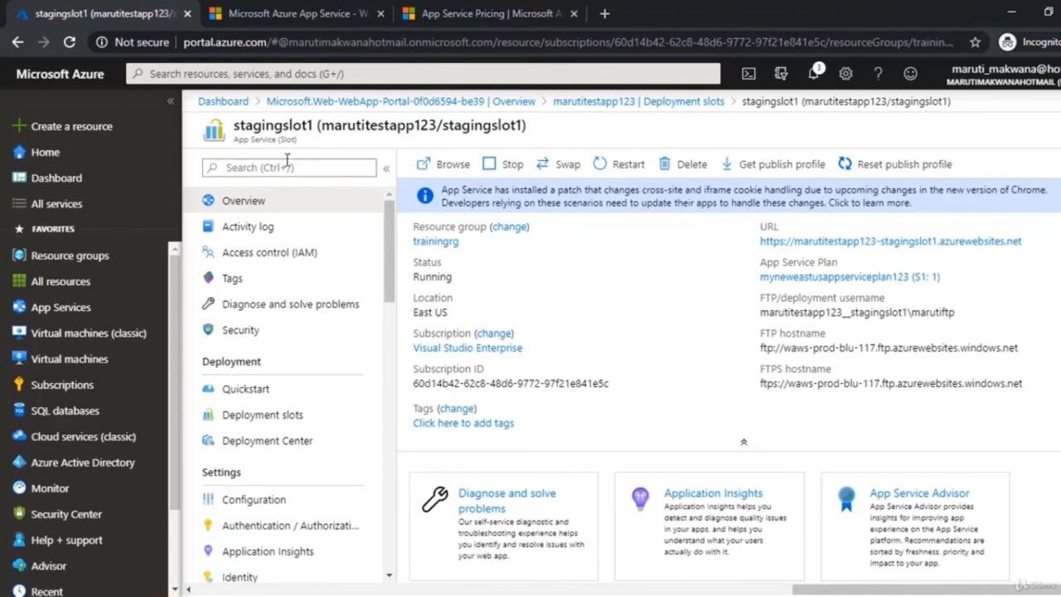
# Check that the stagingslot1 site loads in a new tab, then return to the slot overview.
pyautogui.moveTo(276, 140); pyautogui.dragTo(323, 147)
pyautogui.click(930, 242)
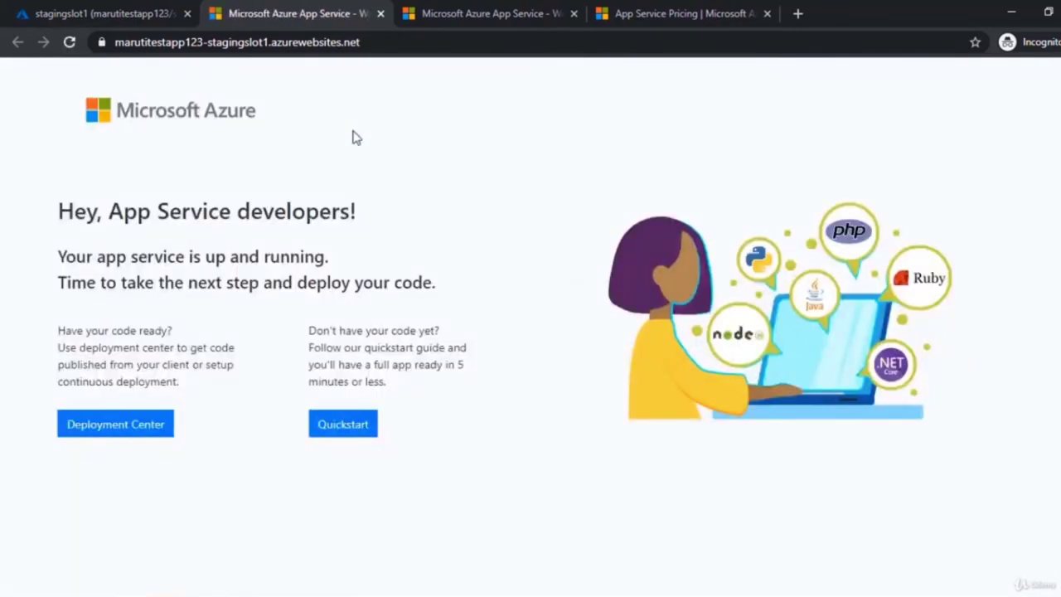
pyautogui.click(105, 15)
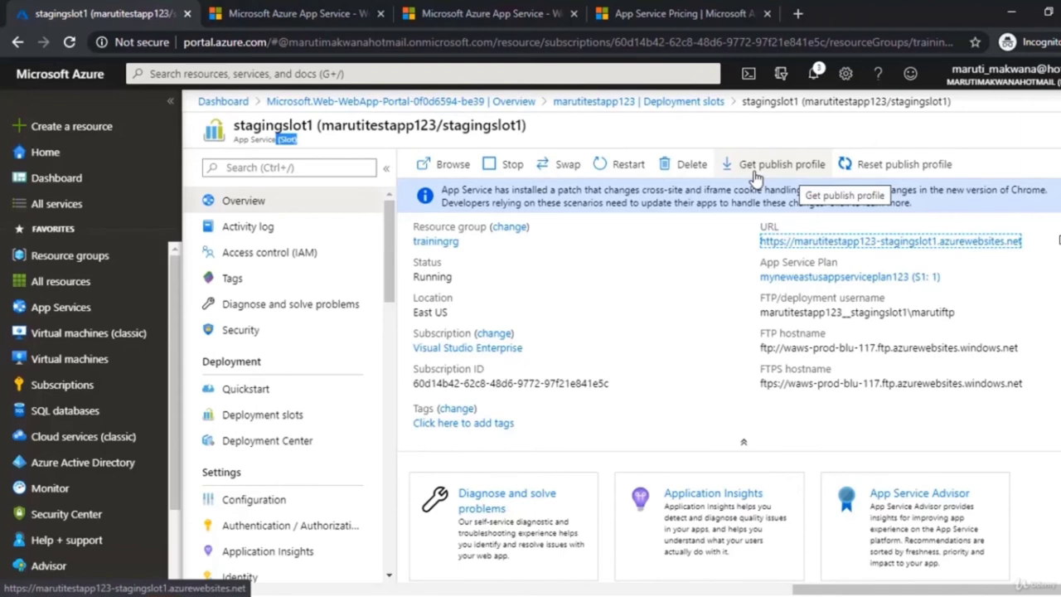
# Download the stagingslot1 publish profile.
pyautogui.click(754, 168)
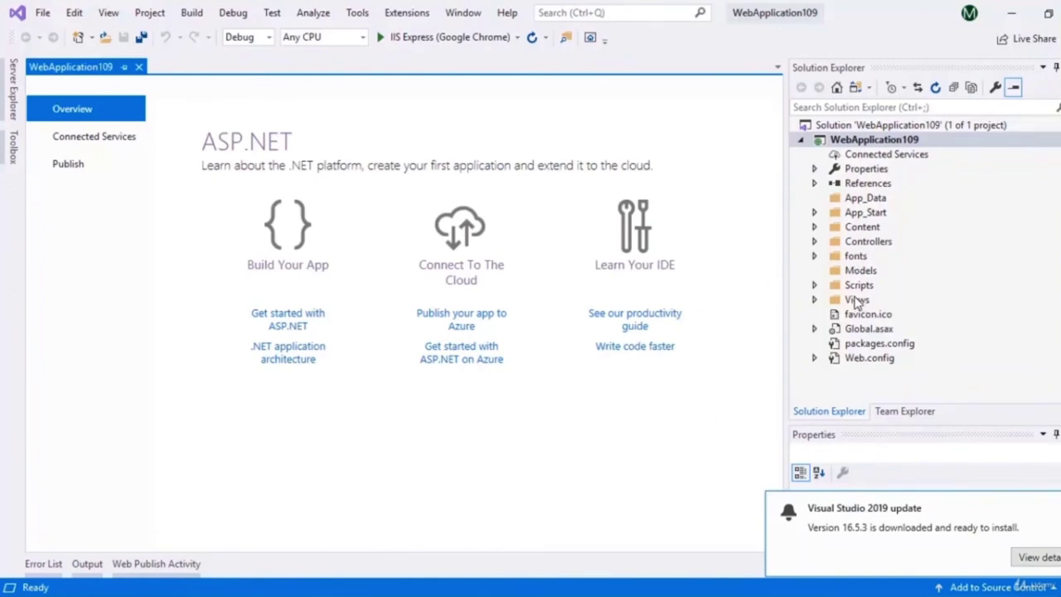
# Start Publish on the WebApplication109 project to reach the publish target choice.
pyautogui.click(860, 270)
pyautogui.click(857, 299)
pyautogui.click(870, 242)
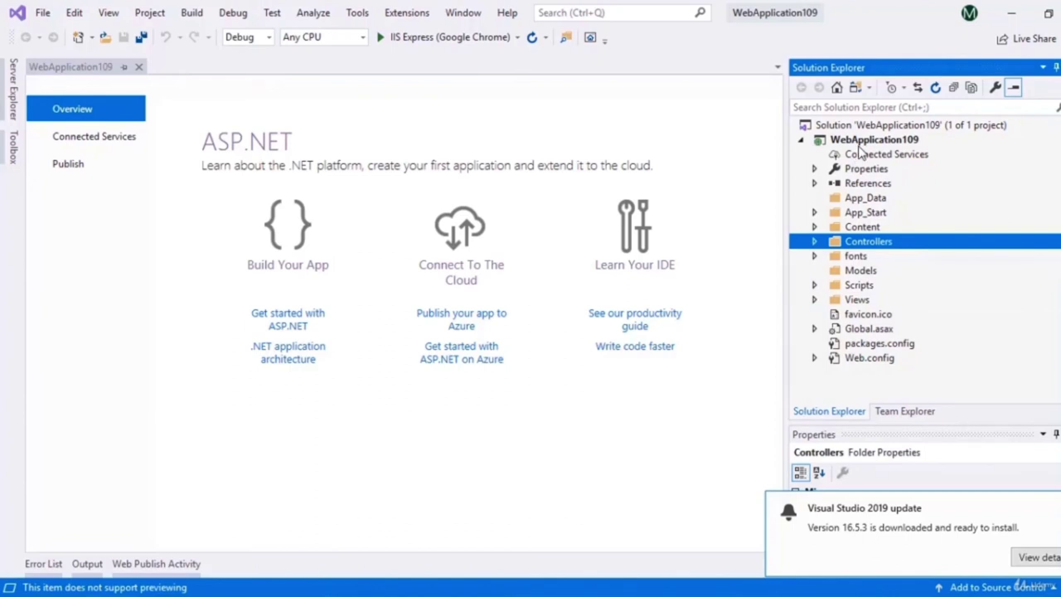
pyautogui.rightClick(860, 143)
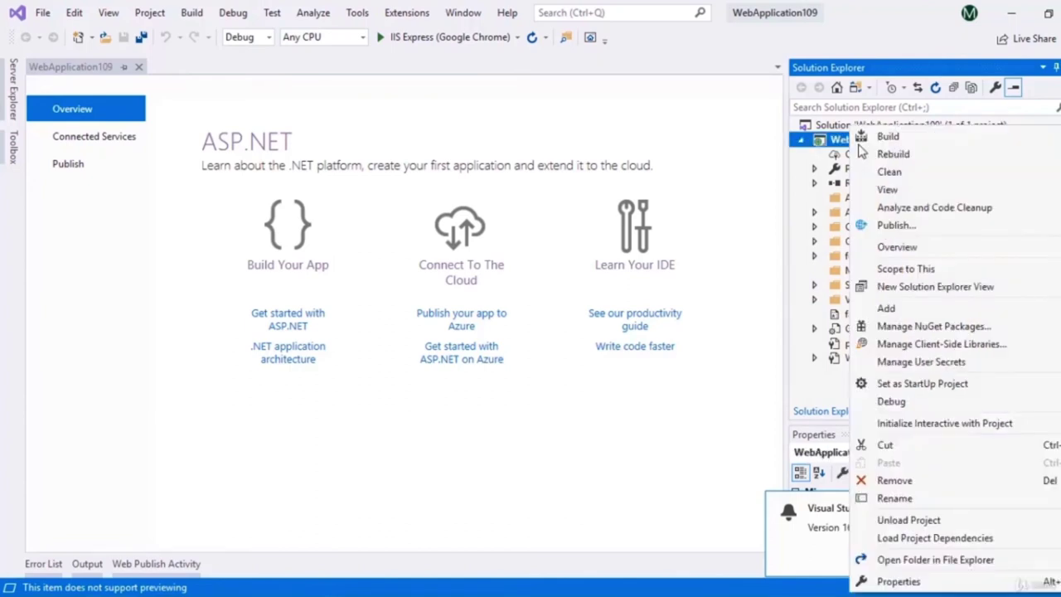
pyautogui.click(894, 226)
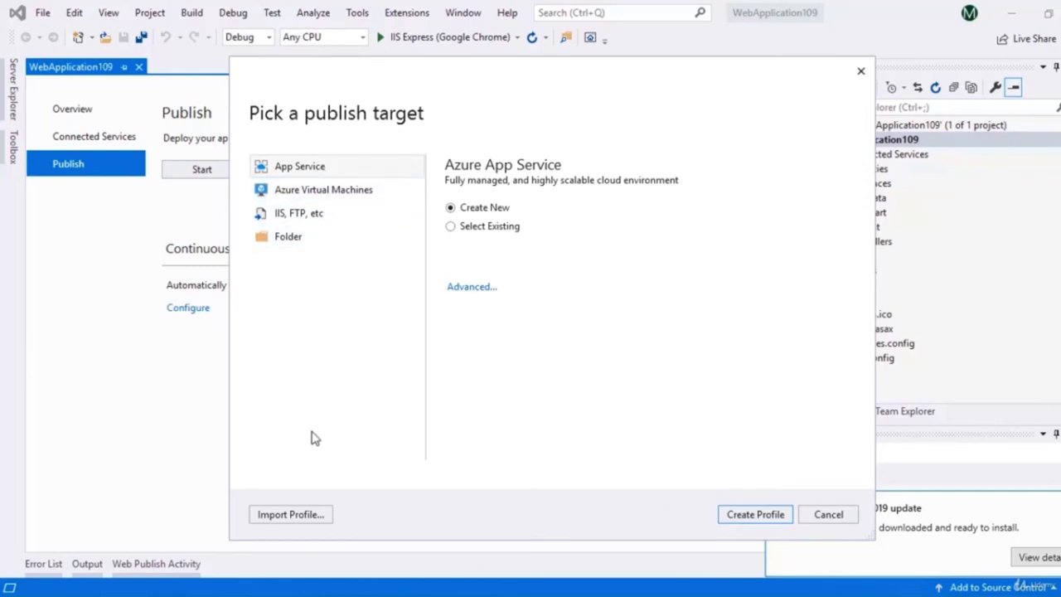
# Import the stagingslot1 .PublishSettings file from Downloads, publish, and view the deployed site.
pyautogui.click(290, 514)
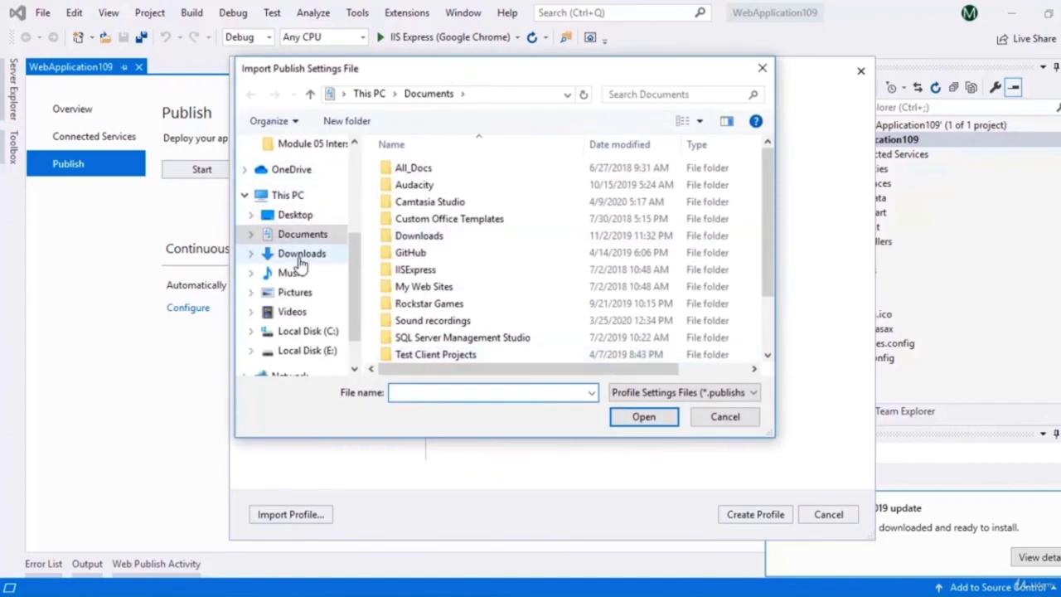
pyautogui.click(301, 253)
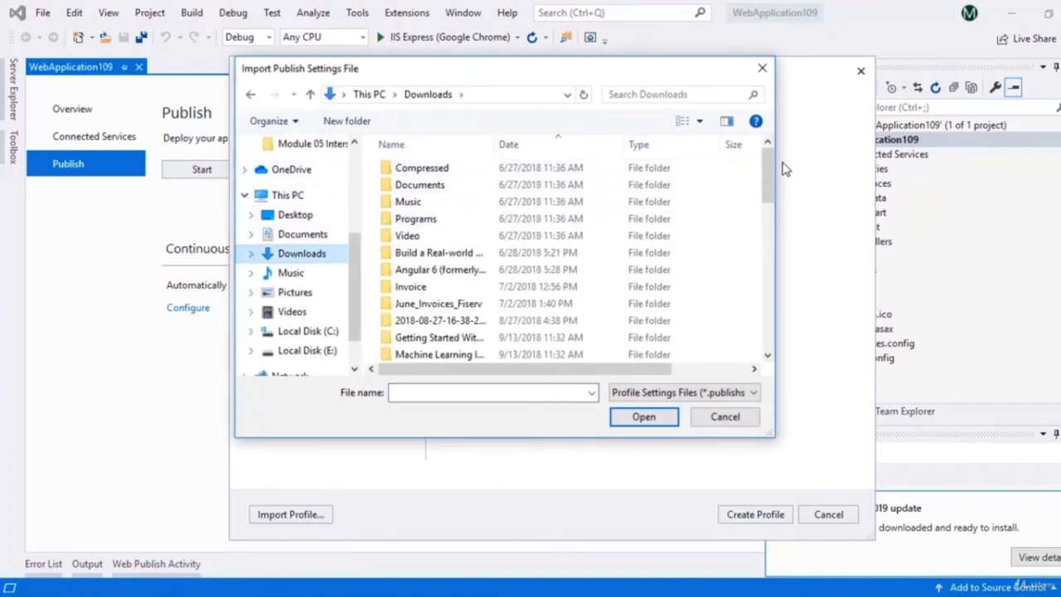
pyautogui.scroll(-10, 495, 270)
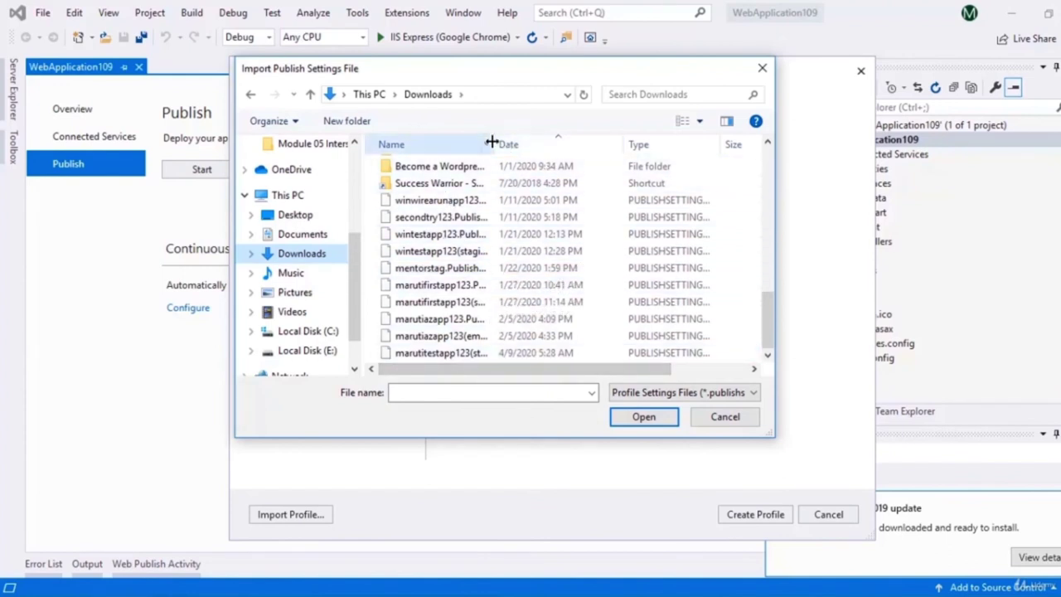
pyautogui.moveTo(493, 143); pyautogui.dragTo(693, 145)
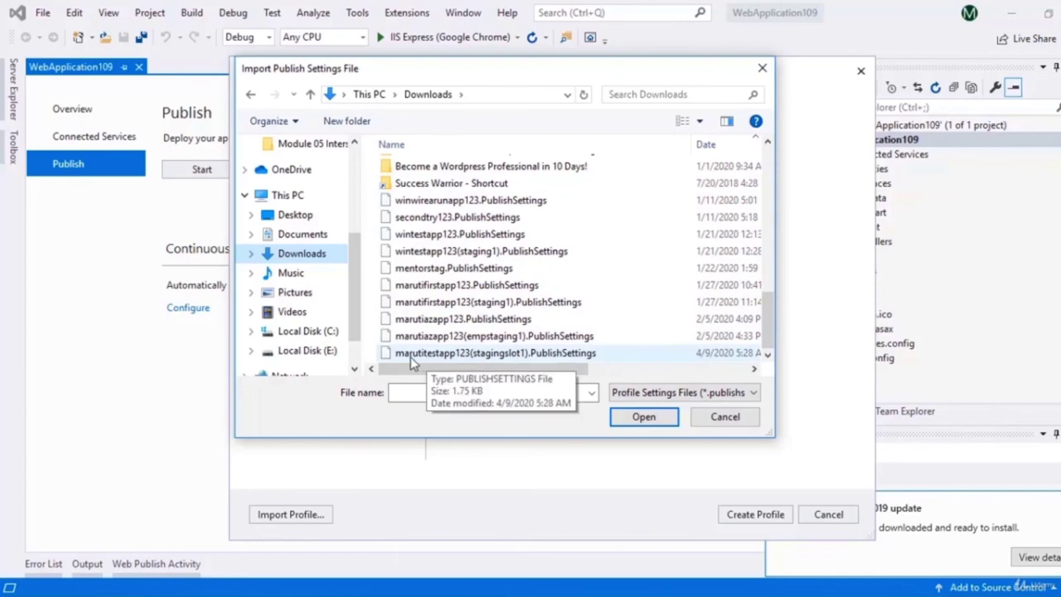
pyautogui.click(470, 356)
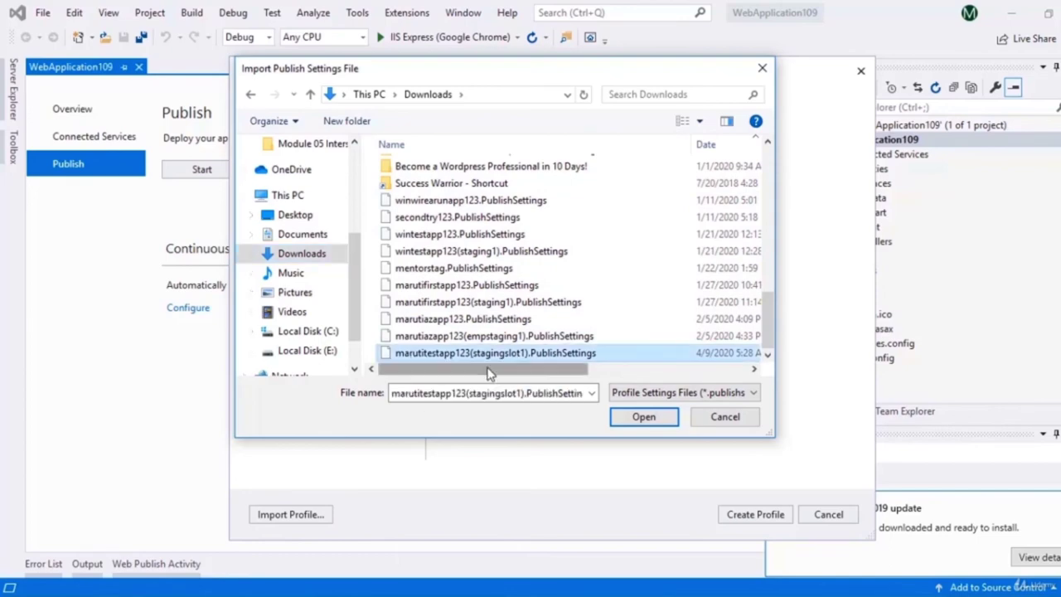
pyautogui.click(660, 417)
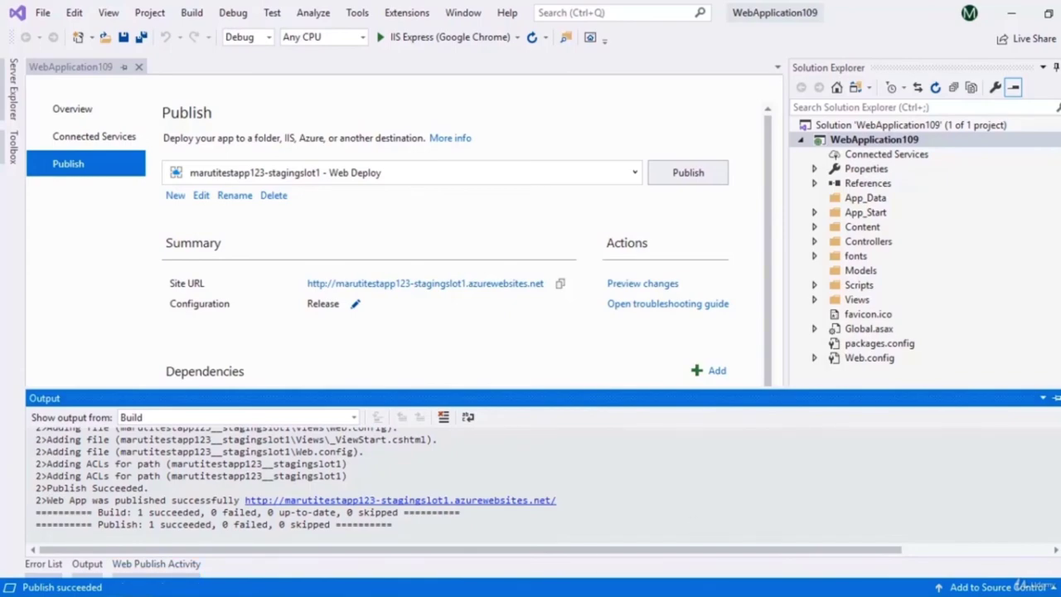
pyautogui.click(290, 555)
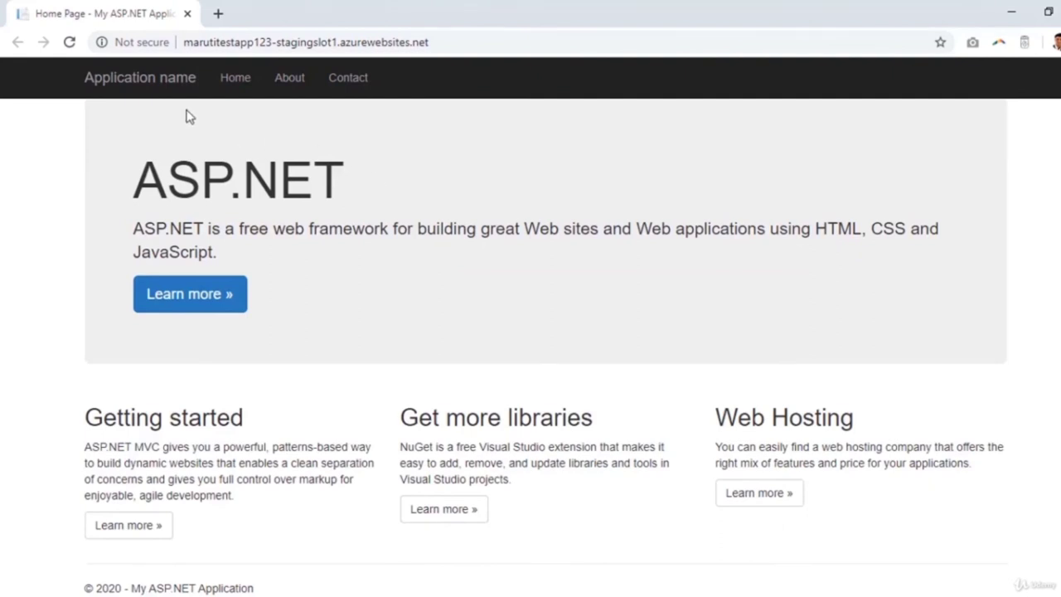
pyautogui.click(224, 84)
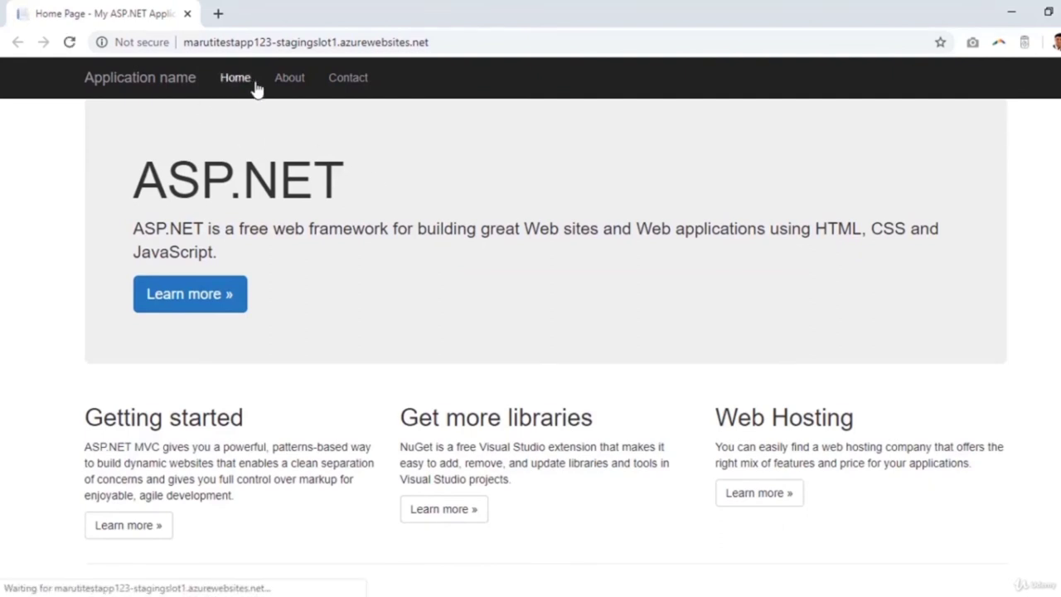
pyautogui.click(295, 92)
pyautogui.click(374, 89)
pyautogui.click(248, 89)
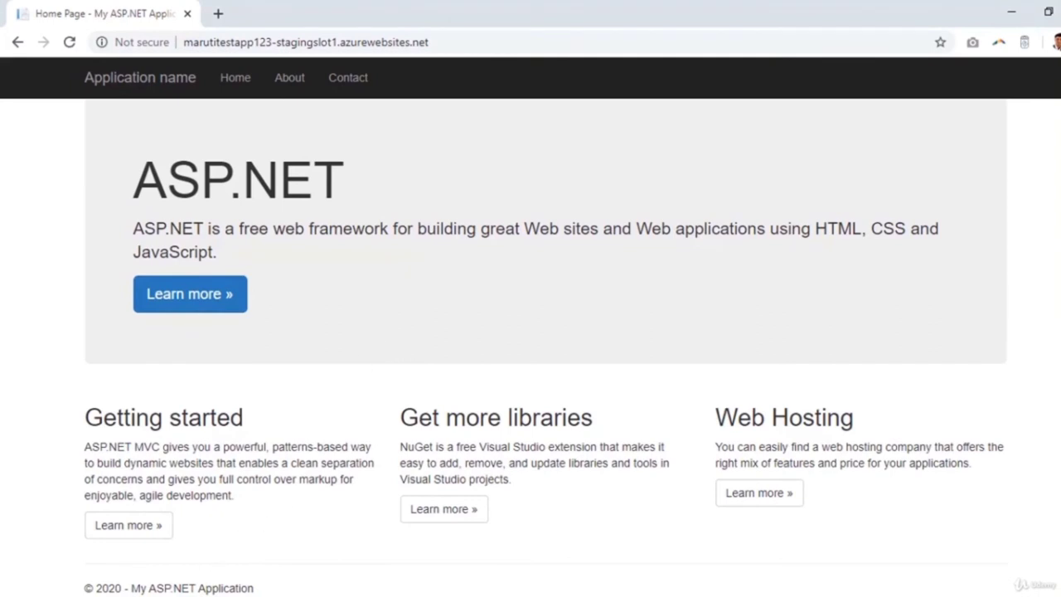
# Open the production app's overview and load its live site in a new tab.
pyautogui.moveTo(174, 592)
pyautogui.click(131, 572)
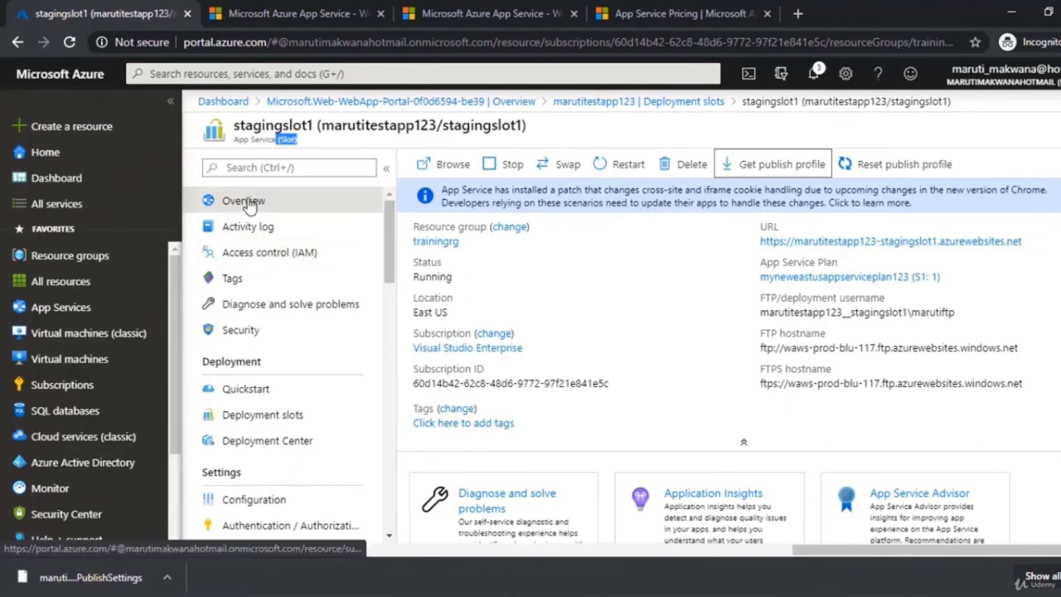
pyautogui.click(591, 101)
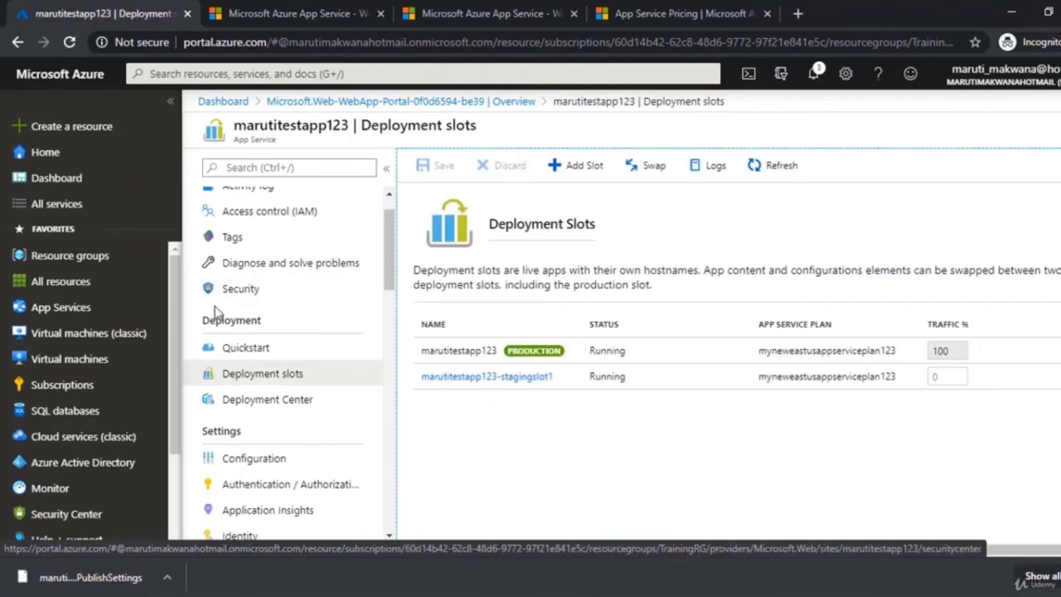
pyautogui.scroll(2, 217, 308)
pyautogui.click(263, 209)
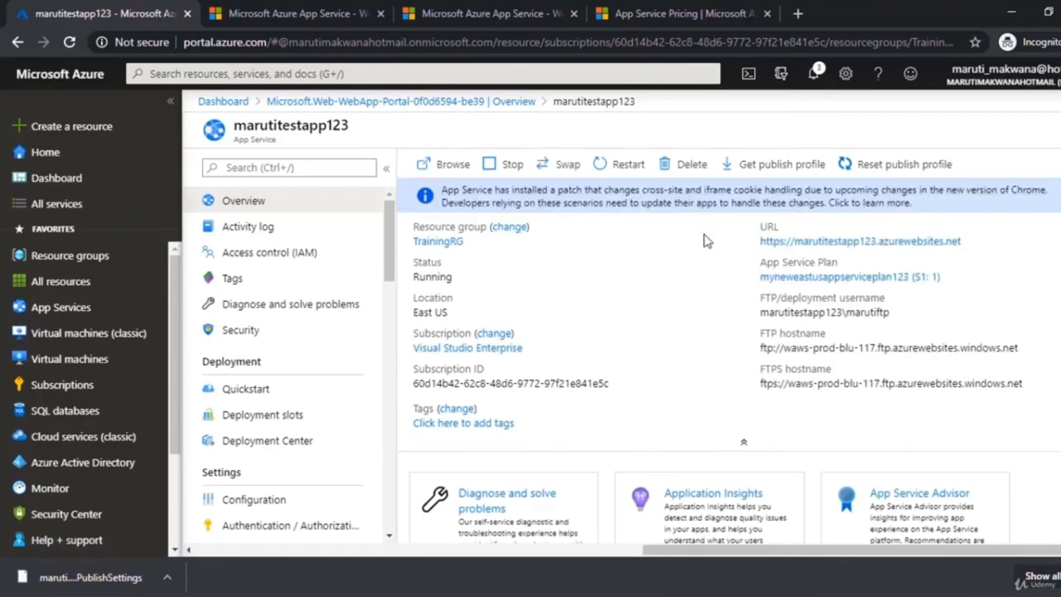
pyautogui.click(817, 240)
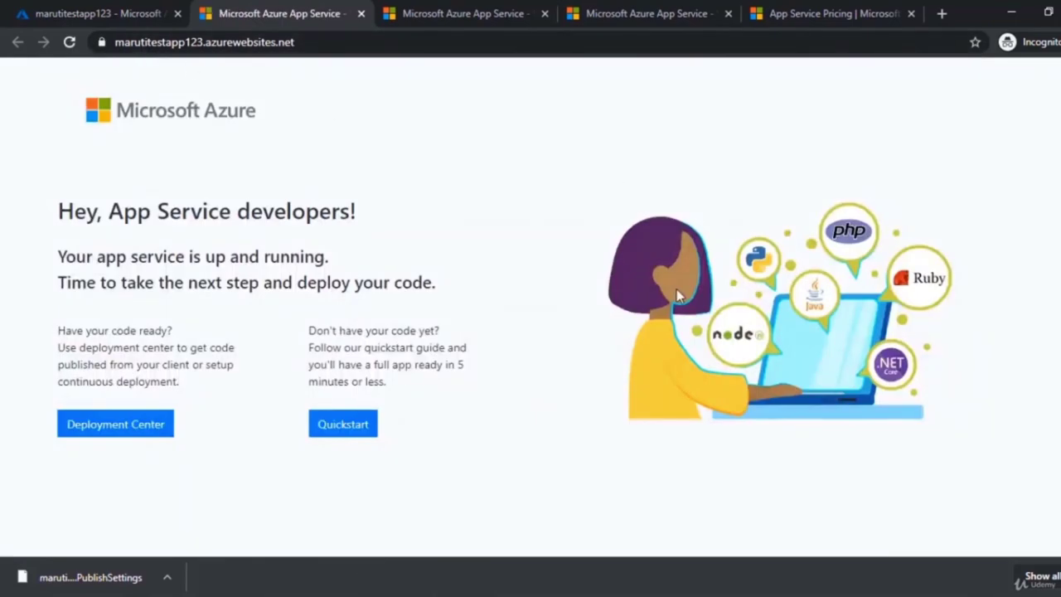
# Compare with the staging site, then open marutitestapp123's Deployment slots list.
pyautogui.click(237, 554)
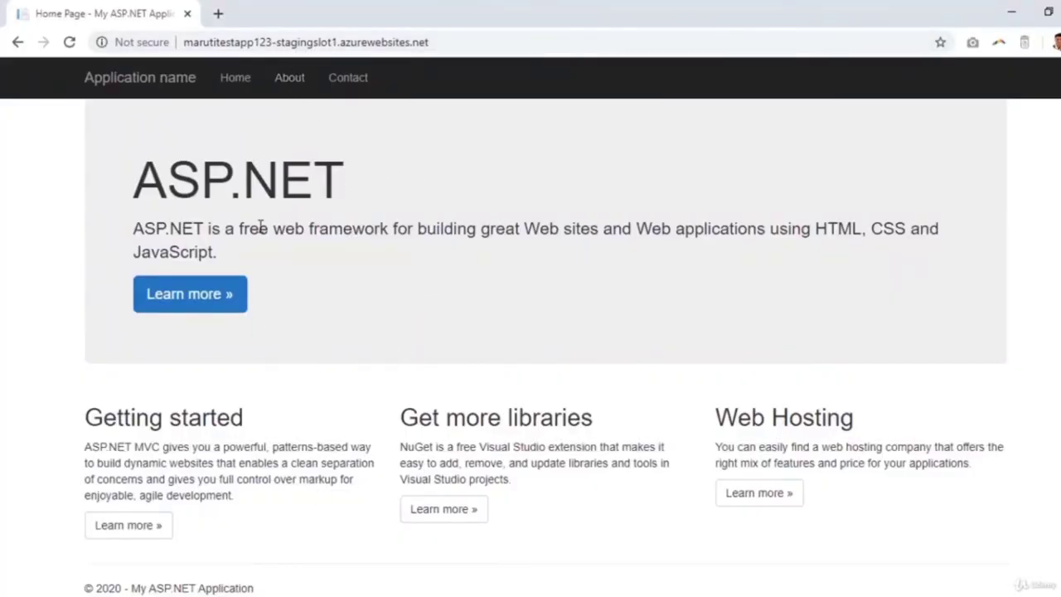
pyautogui.click(1024, 20)
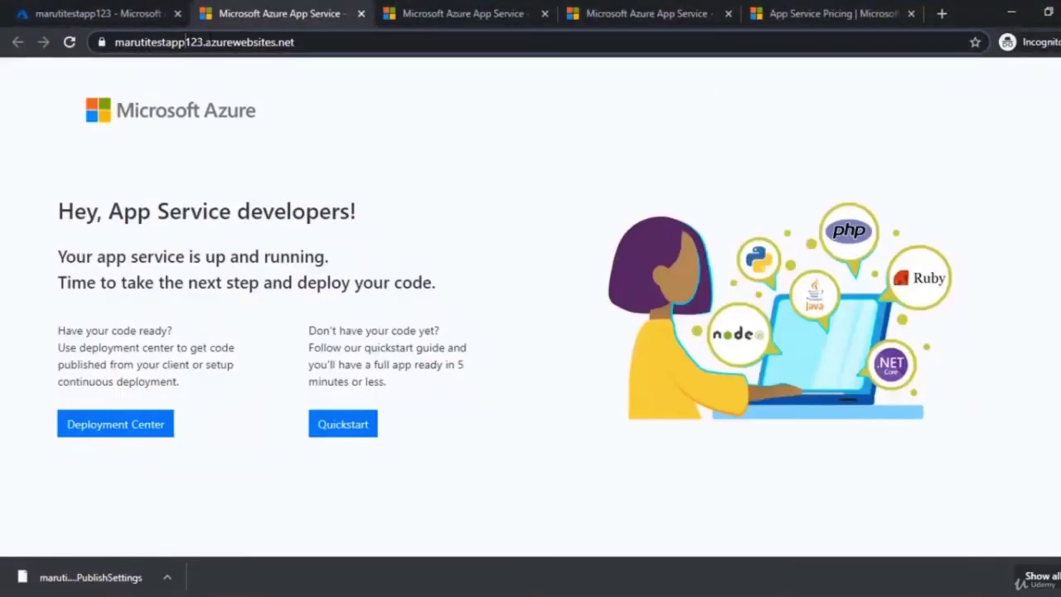
pyautogui.moveTo(185, 41); pyautogui.dragTo(318, 40)
pyautogui.click(138, 18)
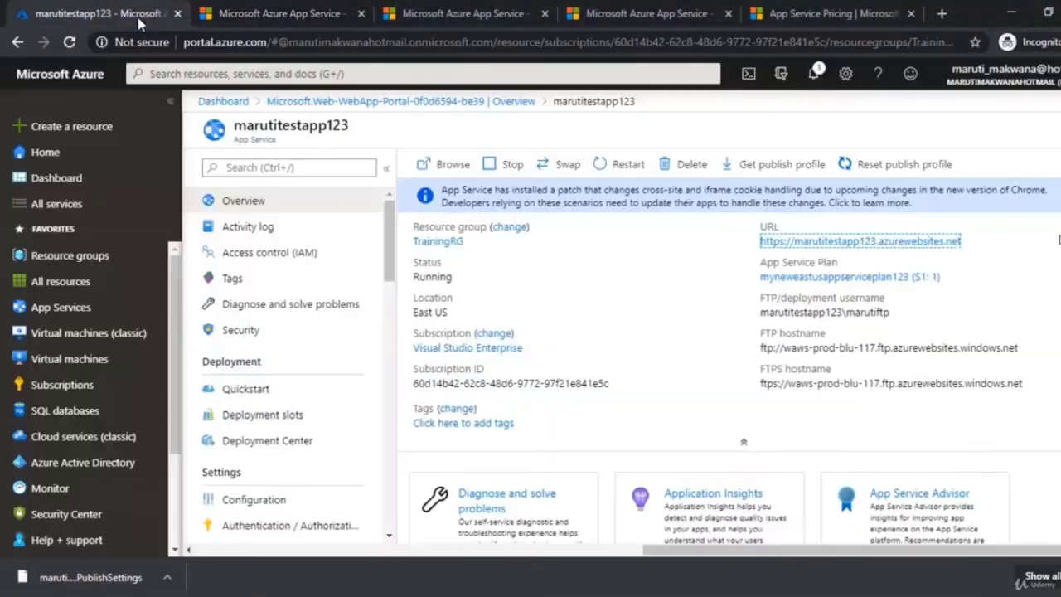
pyautogui.scroll(-2, 274, 422)
pyautogui.click(276, 259)
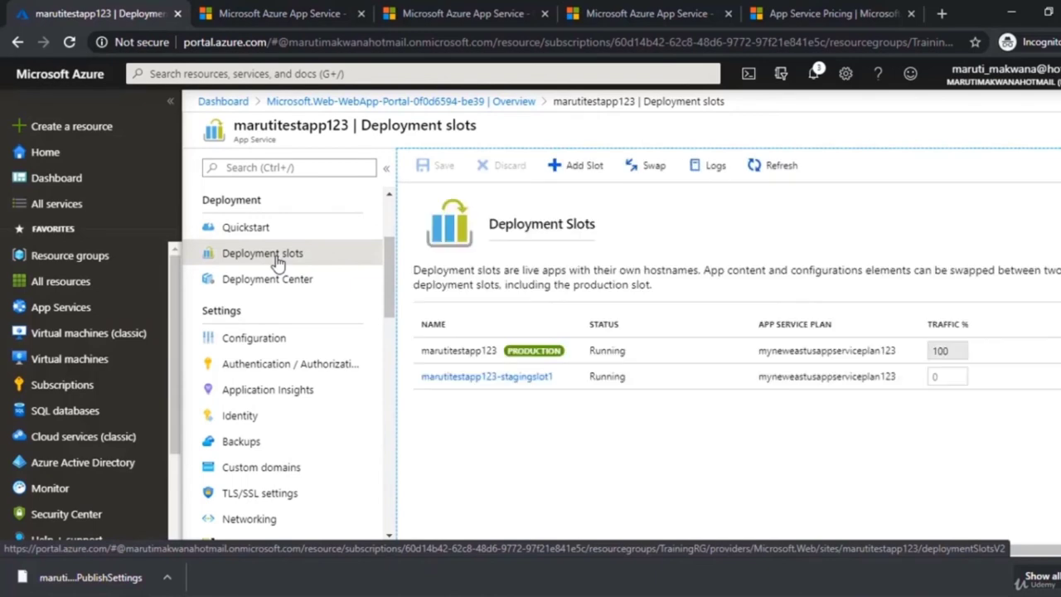
# Swap source stagingslot1 into target production and close the summary after success.
pyautogui.click(651, 169)
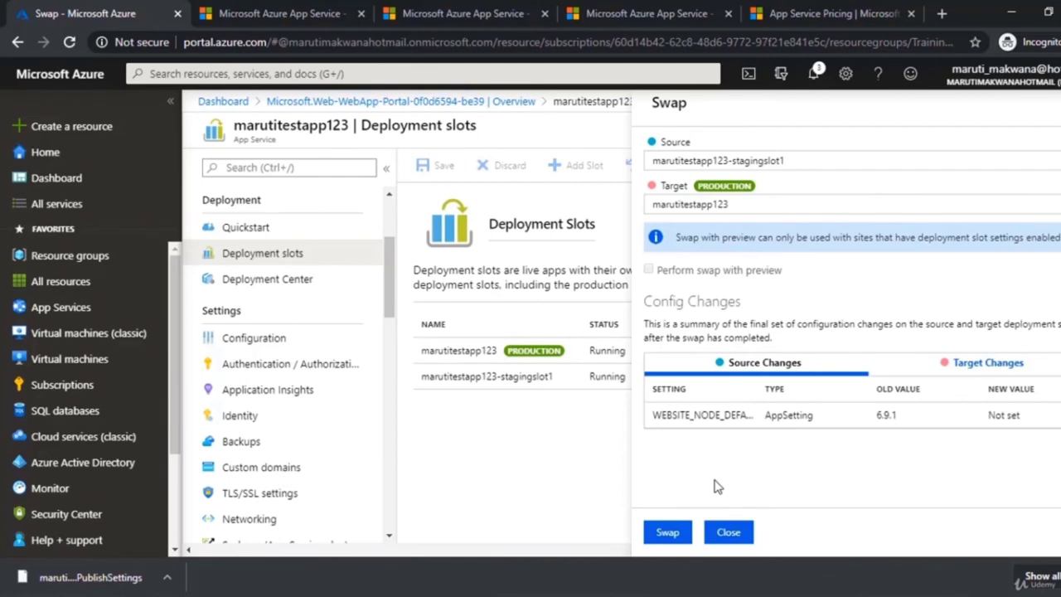
pyautogui.click(675, 533)
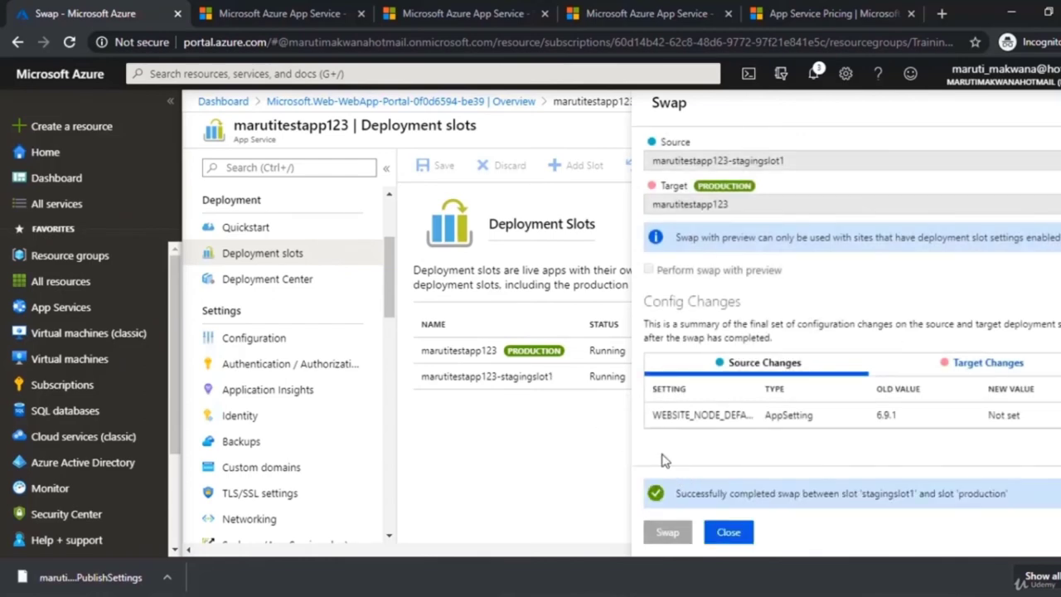
pyautogui.click(742, 536)
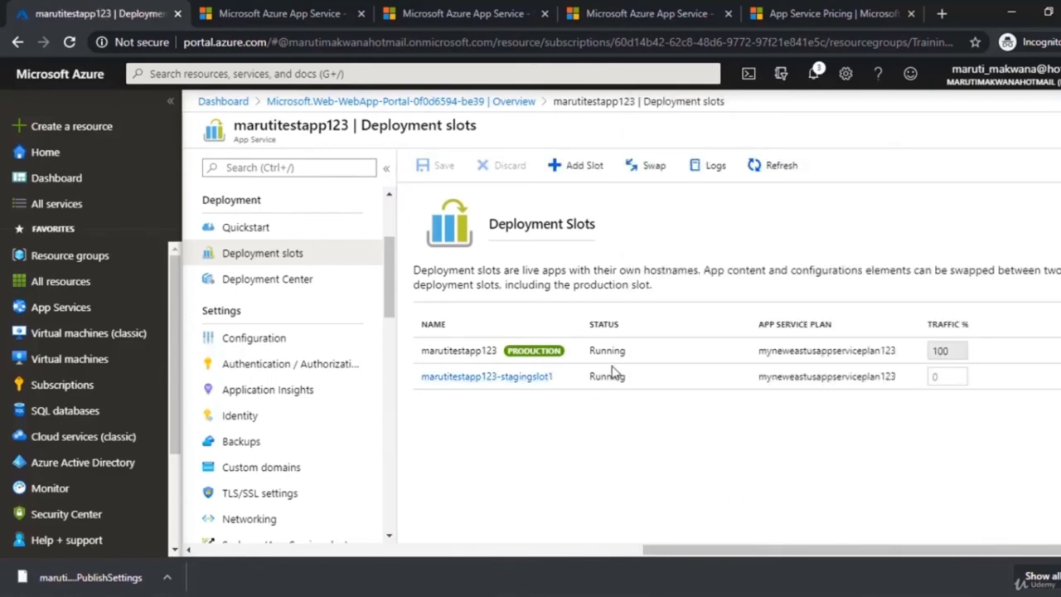
pyautogui.click(315, 14)
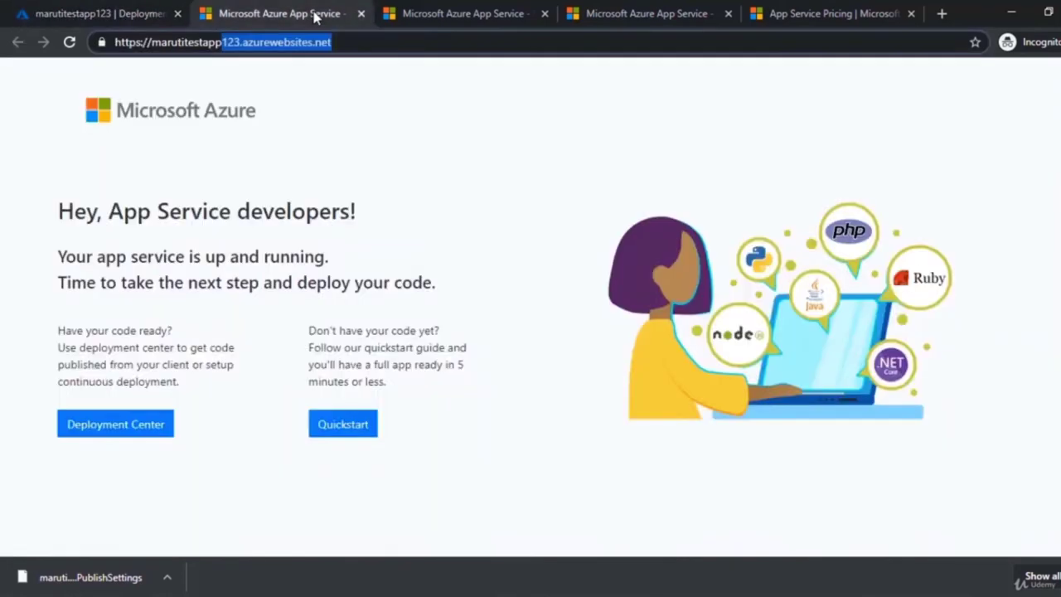
pyautogui.click(316, 89)
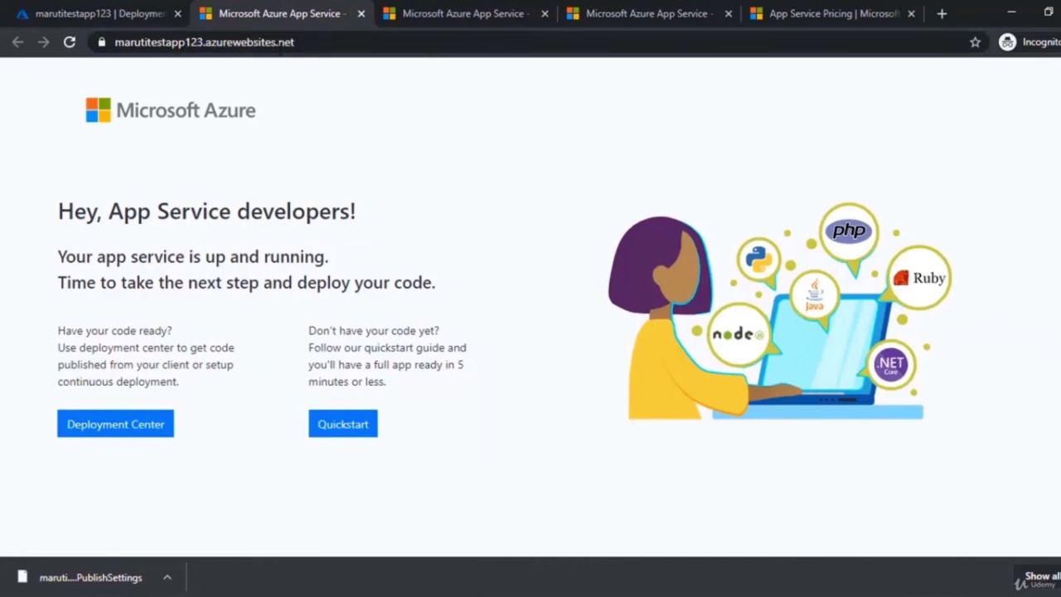
pyautogui.click(68, 42)
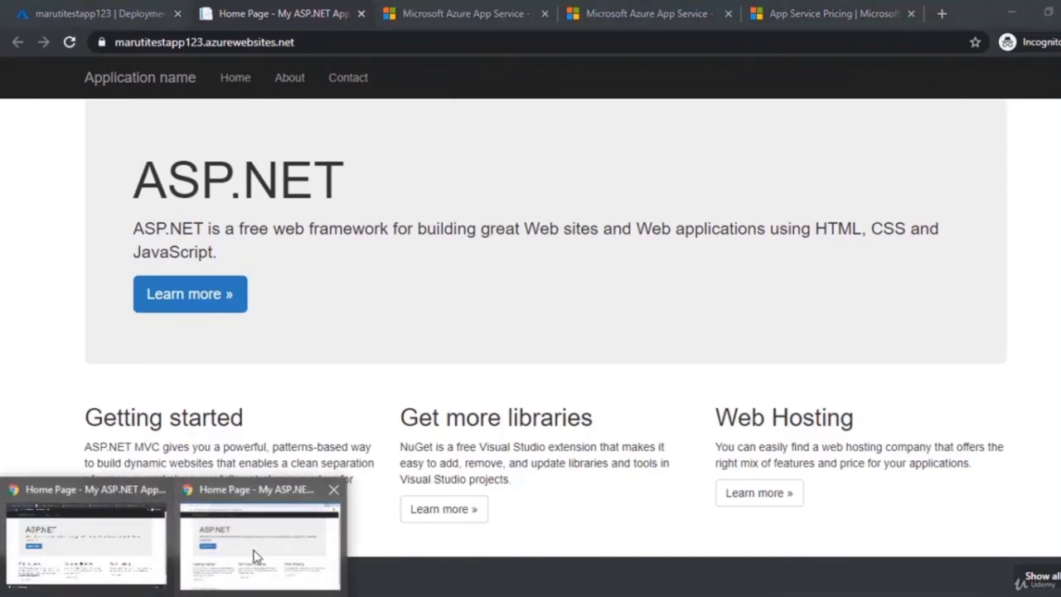
pyautogui.click(254, 558)
pyautogui.click(70, 43)
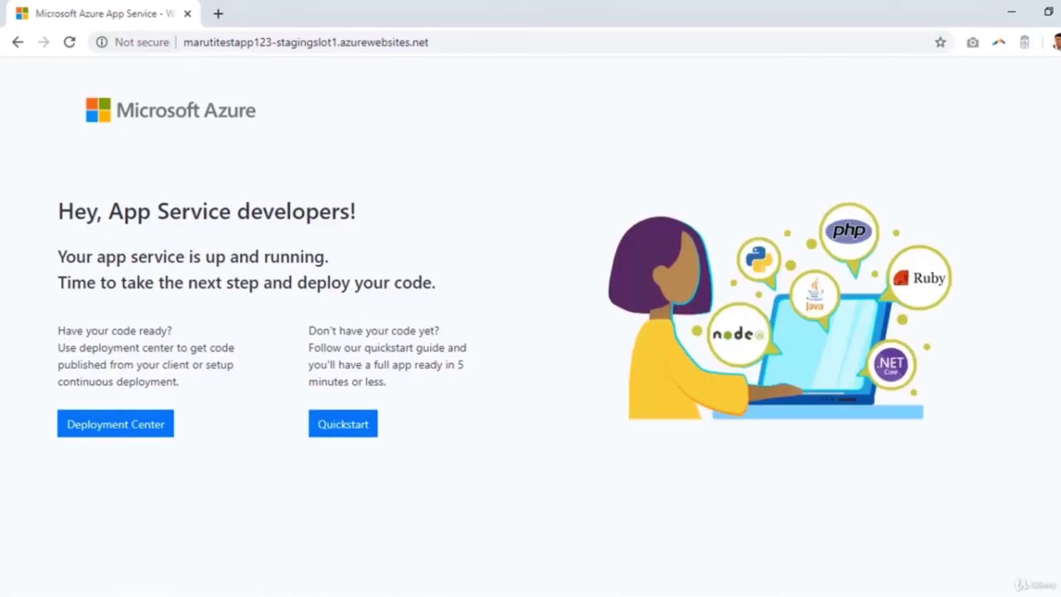
pyautogui.click(1009, 10)
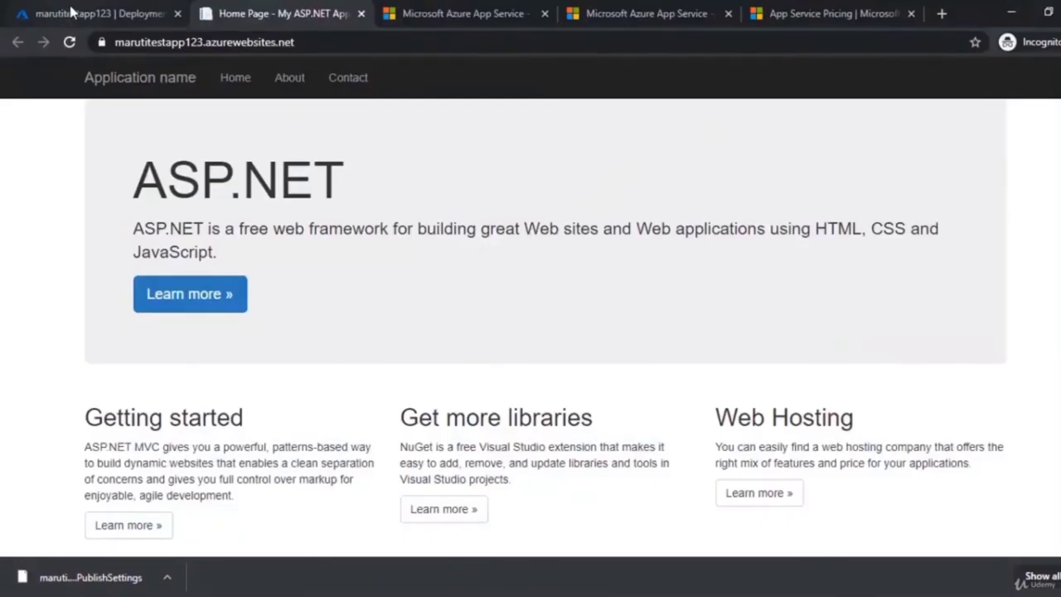
pyautogui.click(72, 12)
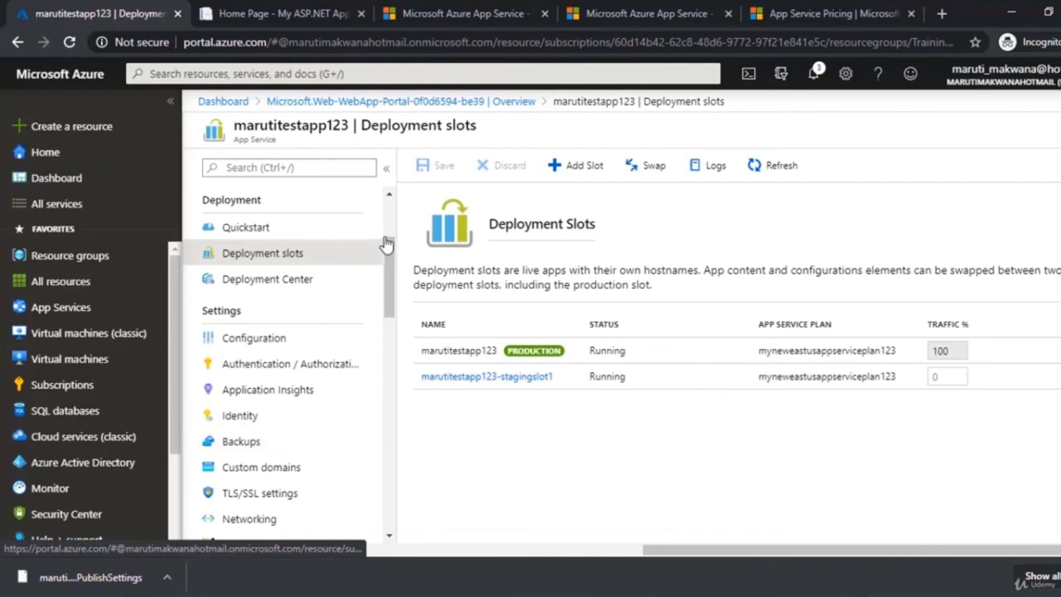
# Open the Backup Configuration page for marutitestapp123 from its 'Backup is not configured' notice.
pyautogui.click(243, 444)
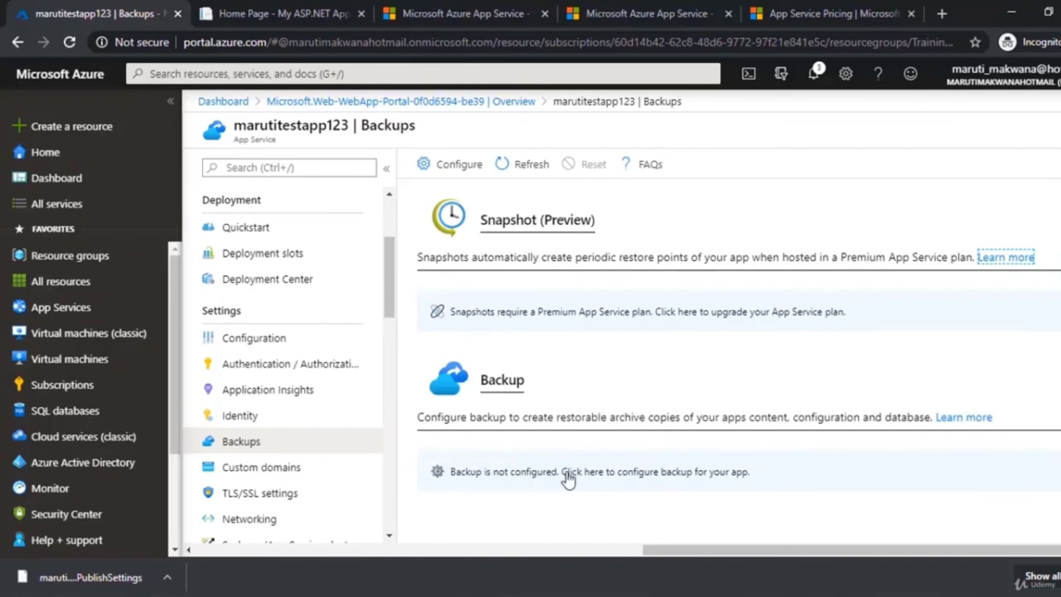
pyautogui.click(628, 474)
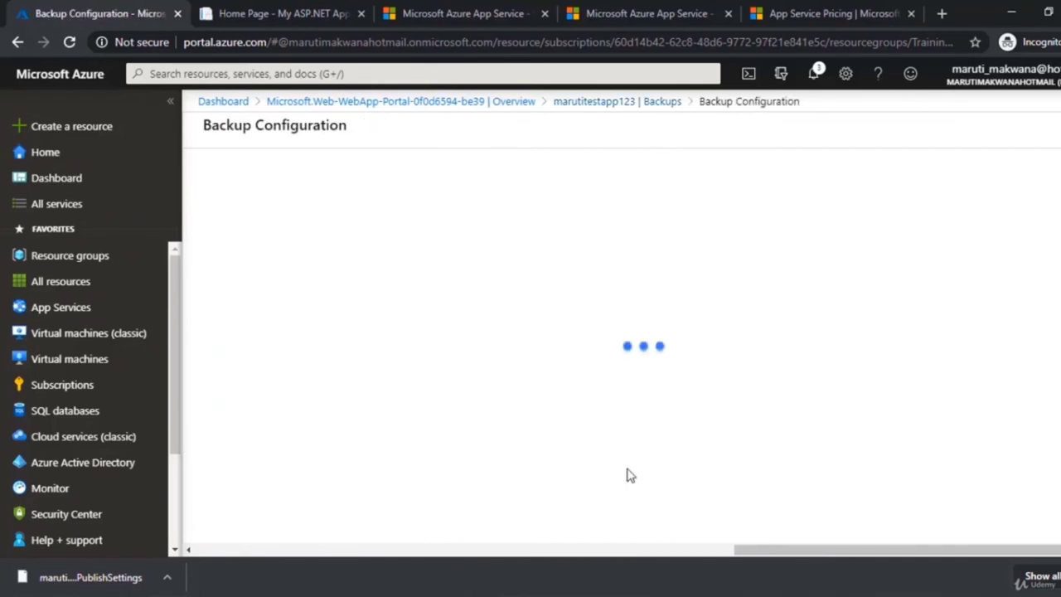
# Turn Scheduled backup On with backups repeating every 1 hour.
pyautogui.scroll(-2, 628, 467)
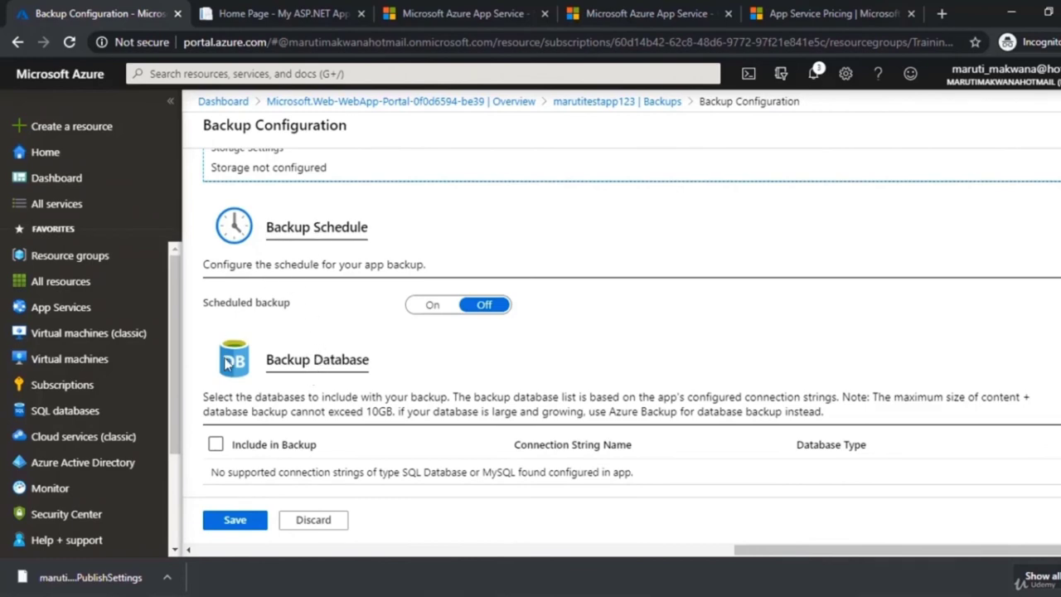
pyautogui.click(430, 305)
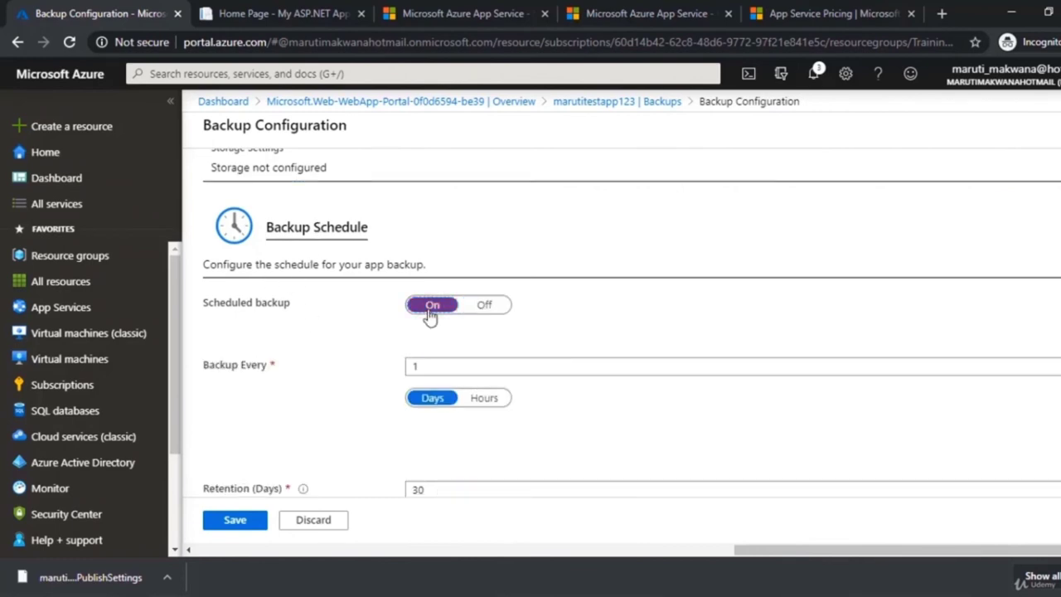
pyautogui.scroll(-2, 350, 379)
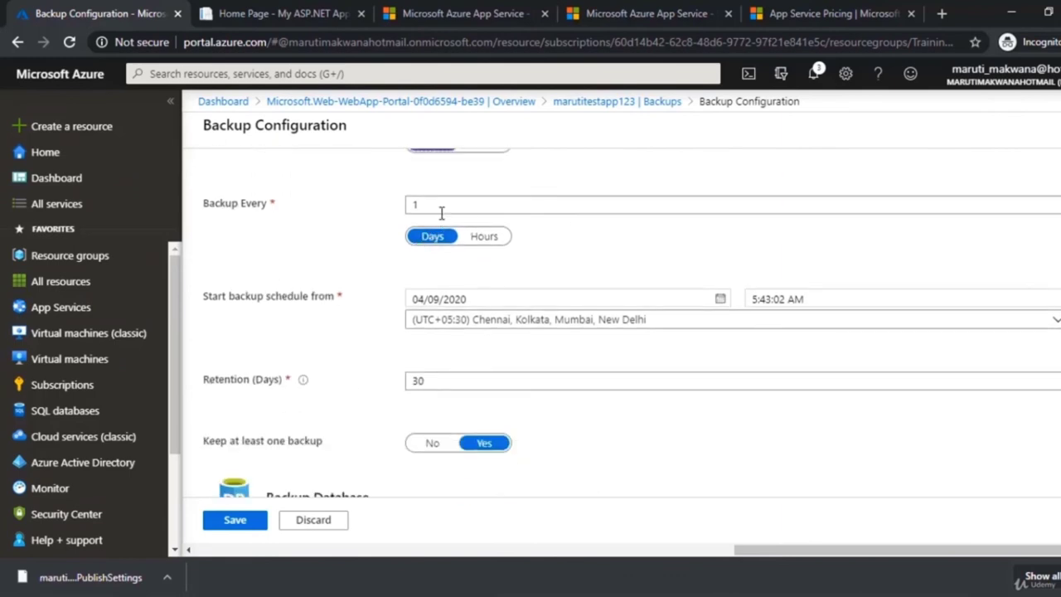
pyautogui.click(484, 237)
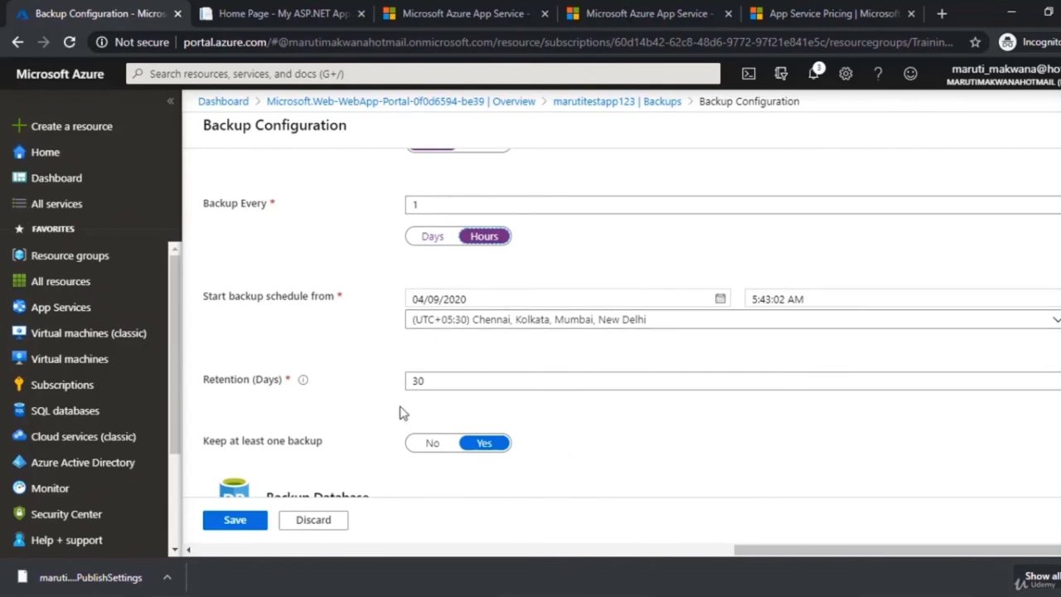
# Review the 30-day retention value and the backup start schedule fields.
pyautogui.moveTo(303, 383)
pyautogui.moveTo(447, 386); pyautogui.dragTo(342, 387)
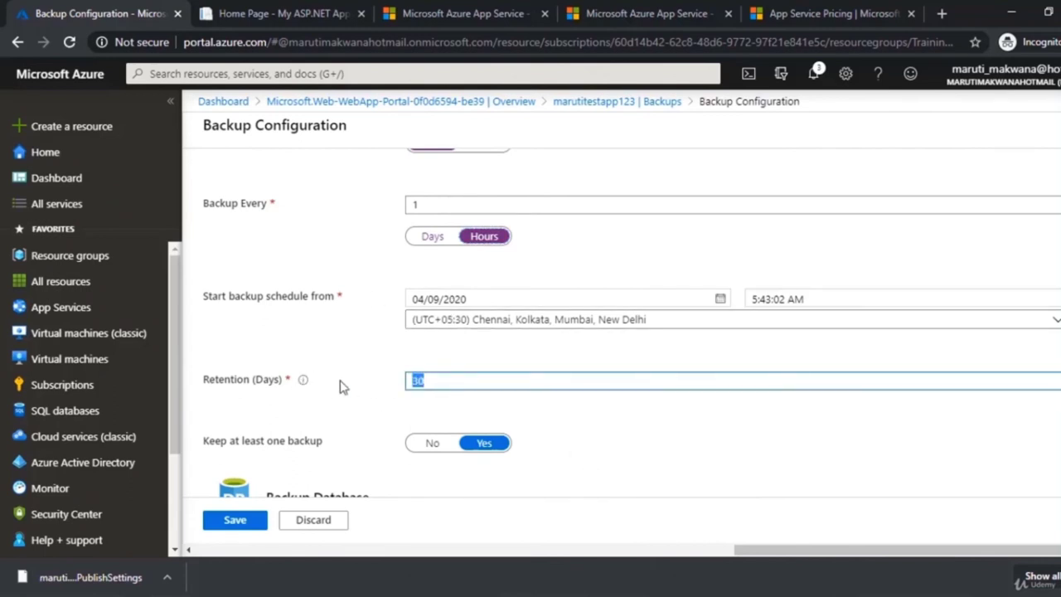
pyautogui.scroll(-1, 344, 387)
pyautogui.click(574, 390)
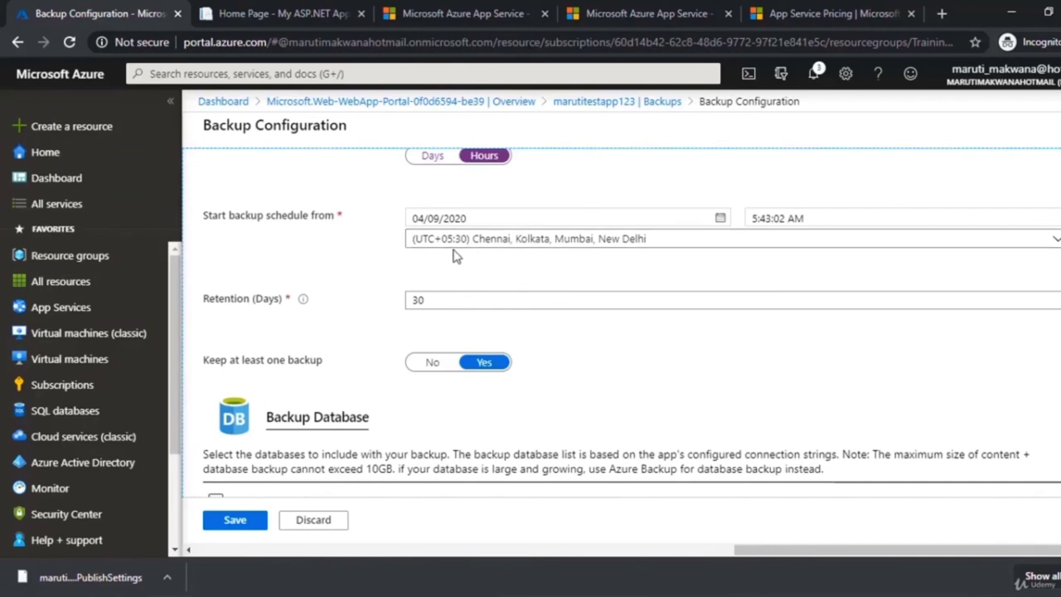
pyautogui.scroll(-1, 490, 426)
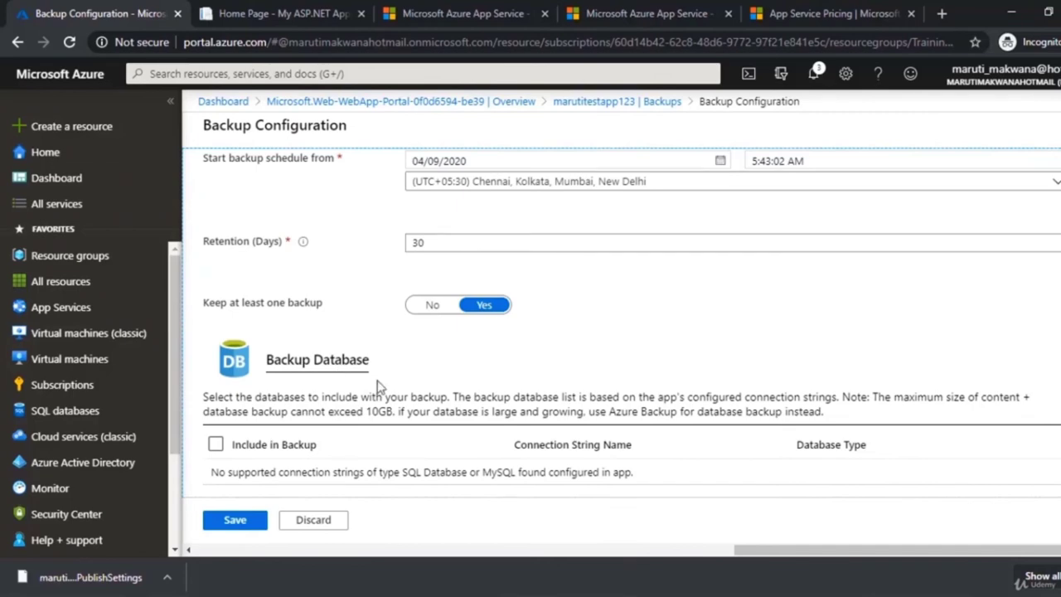
pyautogui.scroll(4, 593, 406)
pyautogui.scroll(-3, 593, 407)
pyautogui.scroll(4, 593, 406)
pyautogui.scroll(1, 593, 407)
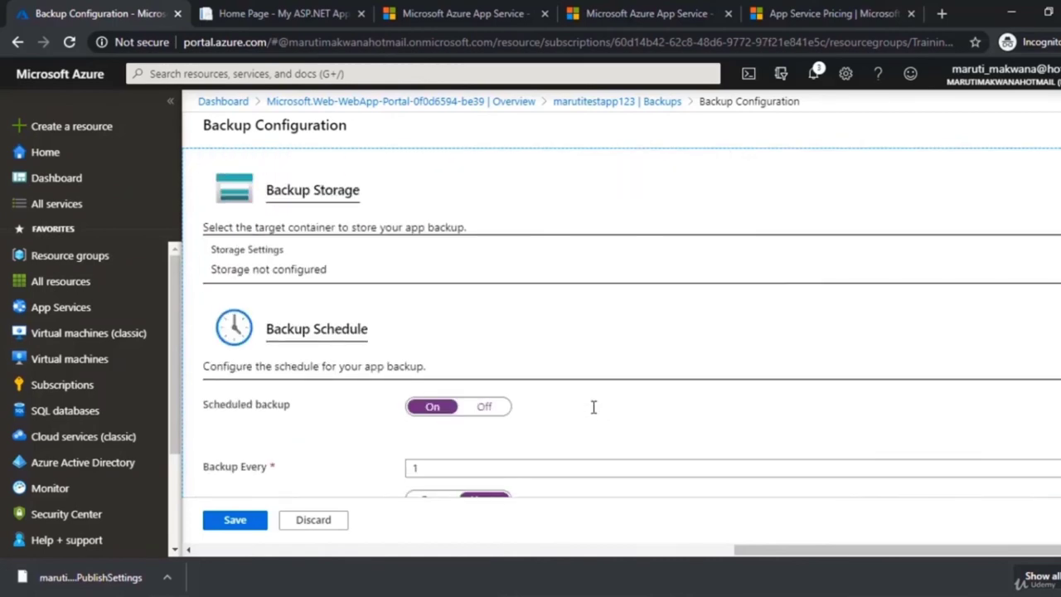
pyautogui.scroll(-3, 593, 406)
pyautogui.scroll(3, 594, 411)
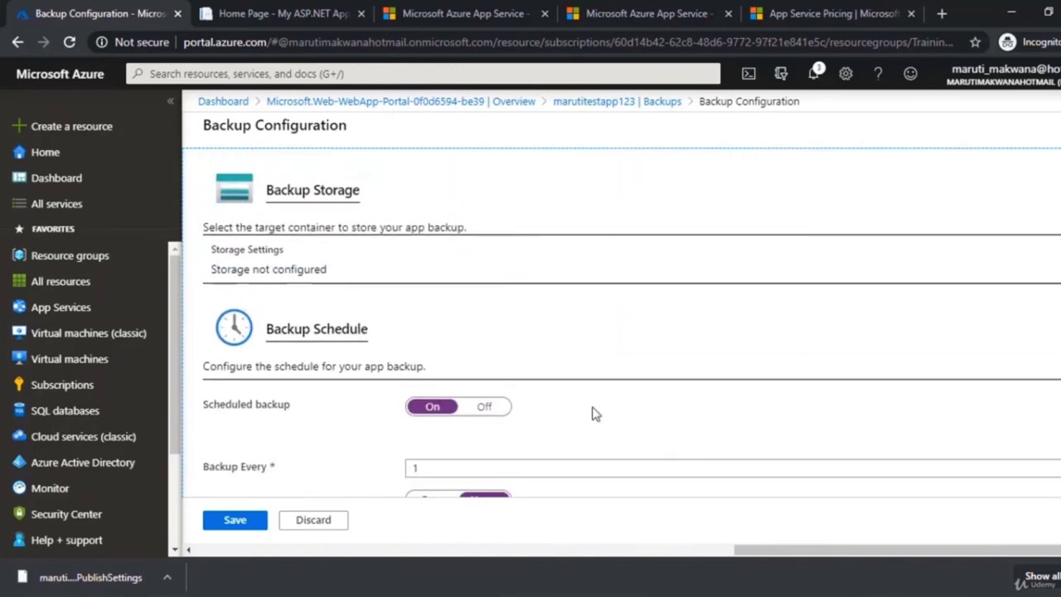
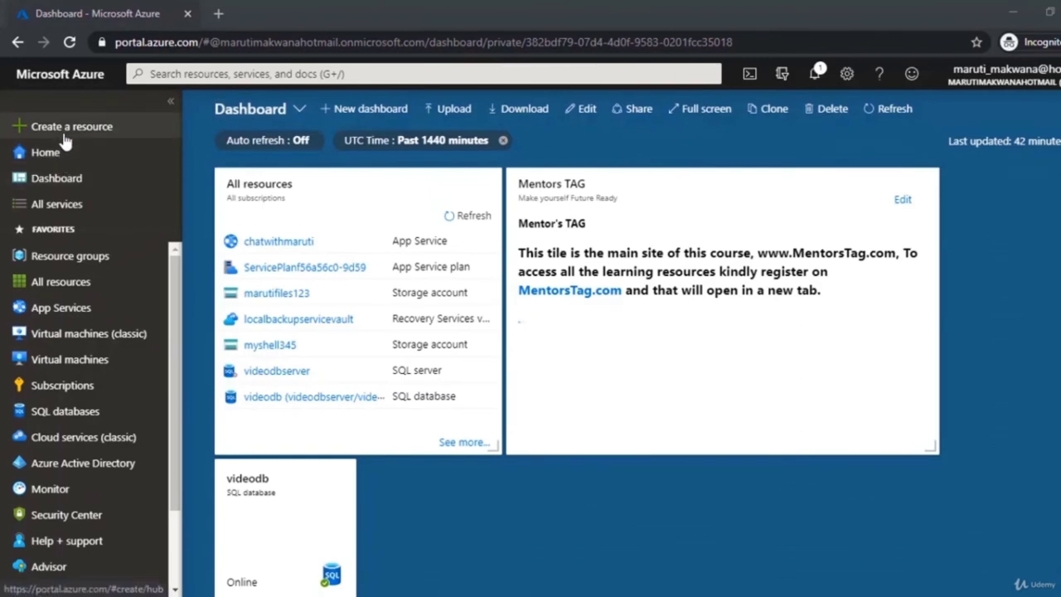
# Begin a new Function App and create the resource group TrainingRG for it.
pyautogui.click(67, 139)
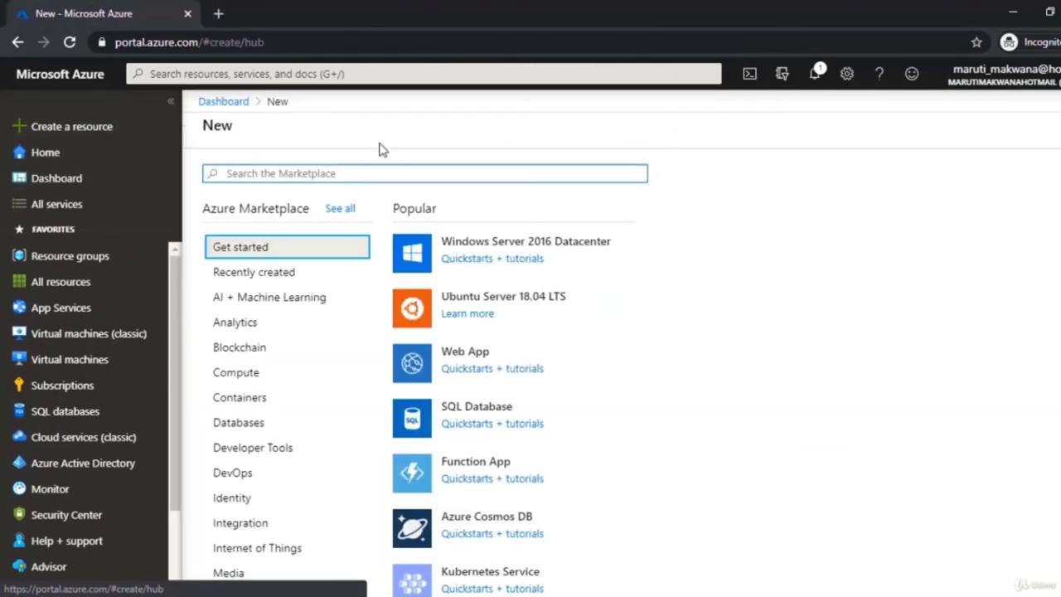
pyautogui.scroll(-1, 468, 379)
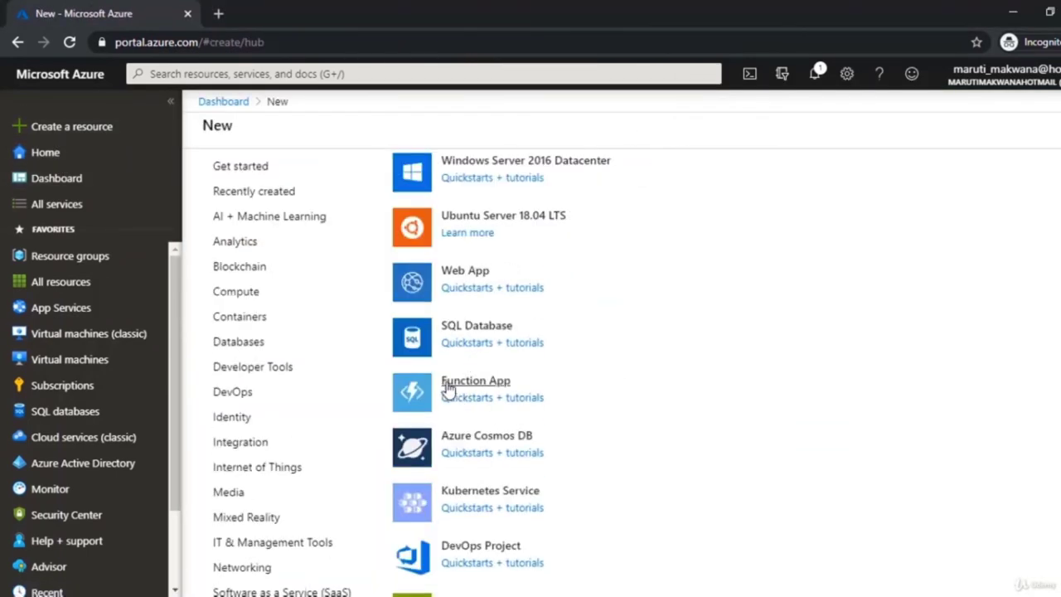
pyautogui.click(457, 387)
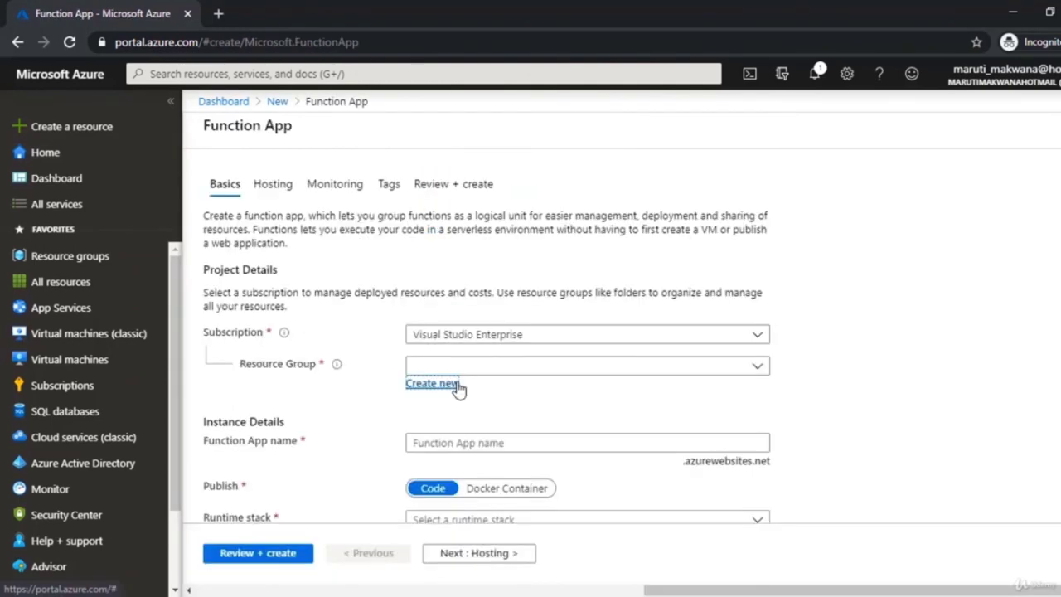
pyautogui.click(456, 385)
pyautogui.write('TrainingRG')
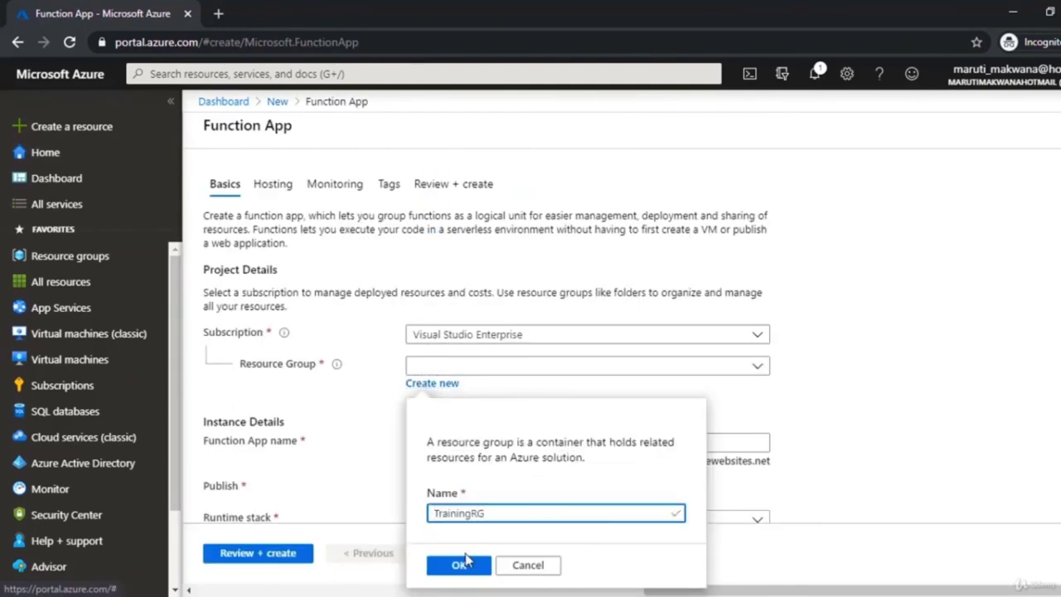
pyautogui.click(462, 563)
# Enter marutifirstfuncapp1 as the Function App name.
pyautogui.scroll(-1, 466, 401)
pyautogui.click(443, 361)
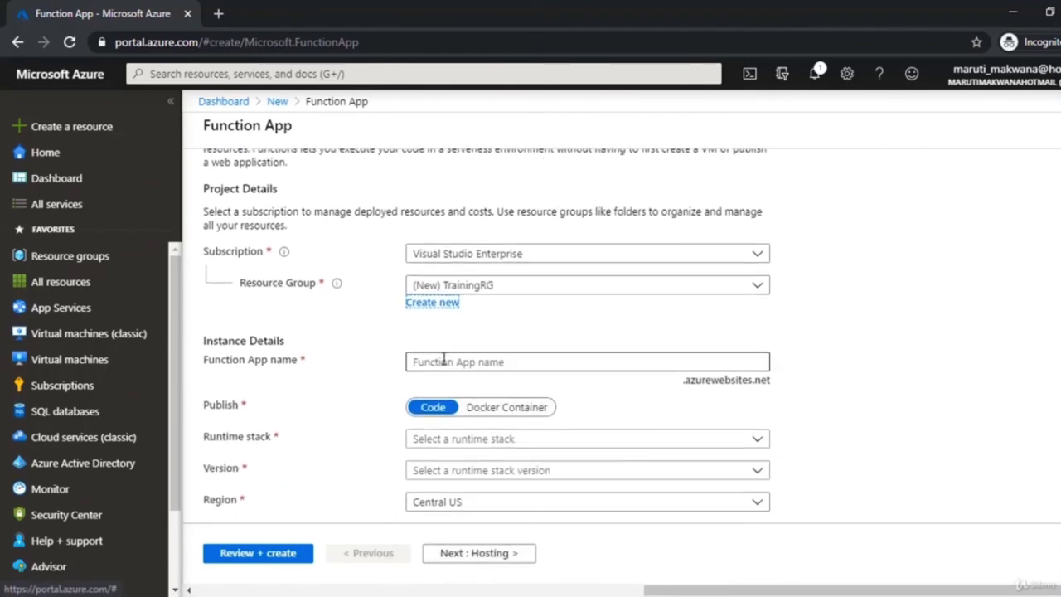
pyautogui.write('ma')
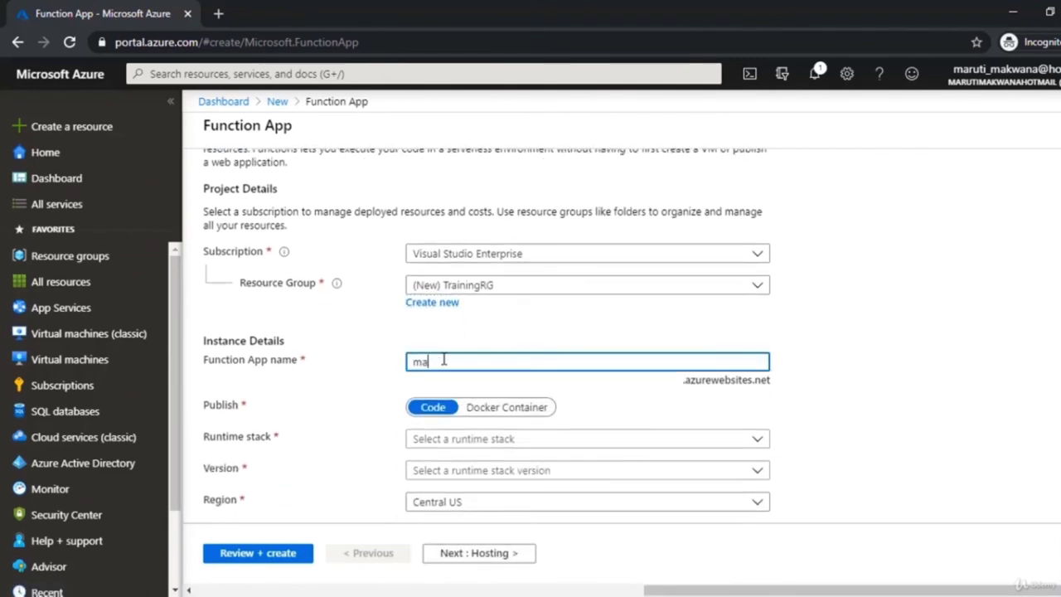
pyautogui.write('rutifirstfuncapp1')
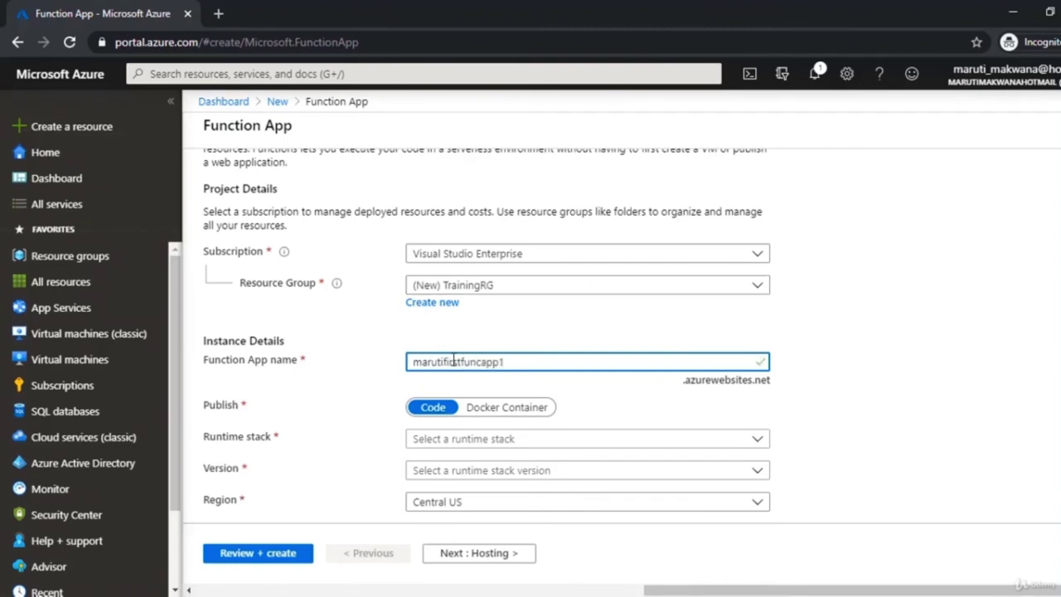
pyautogui.scroll(-1, 373, 419)
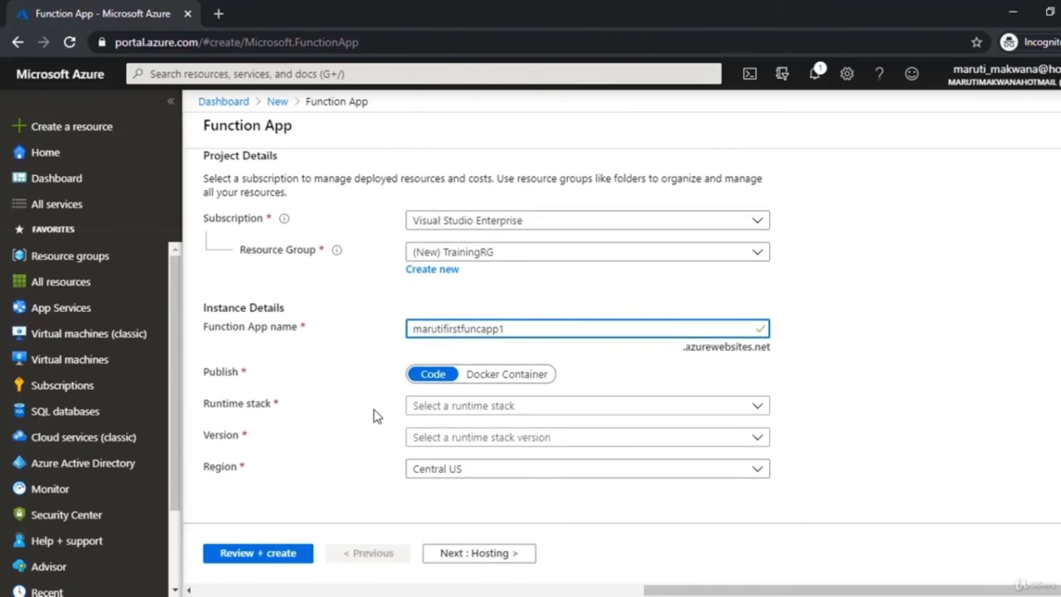
# Choose the .NET Core runtime stack, version 3.1, and continue to Hosting.
pyautogui.click(430, 409)
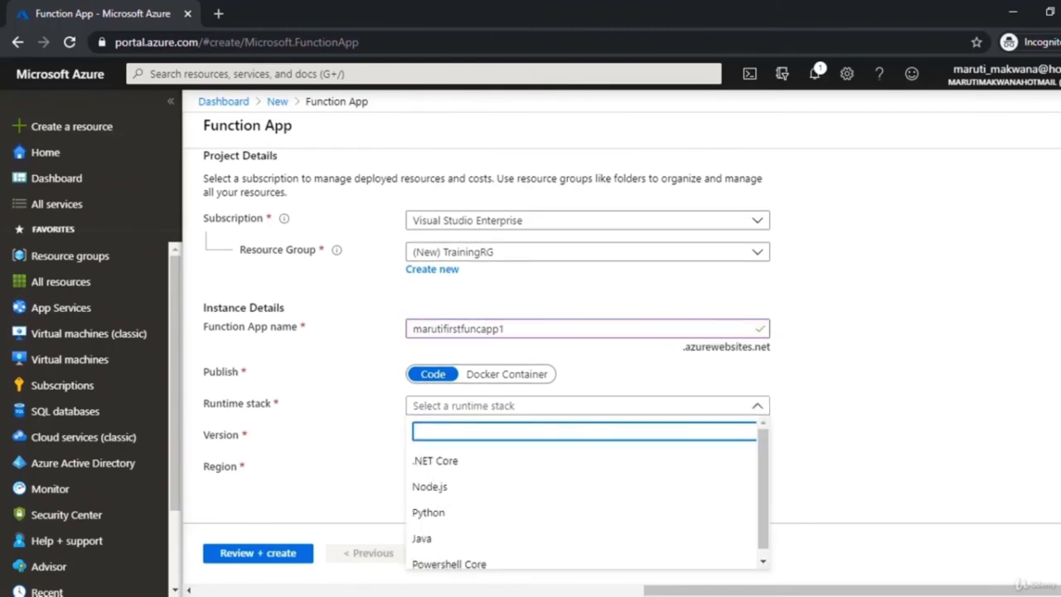
pyautogui.press('Escape')
pyautogui.click(452, 405)
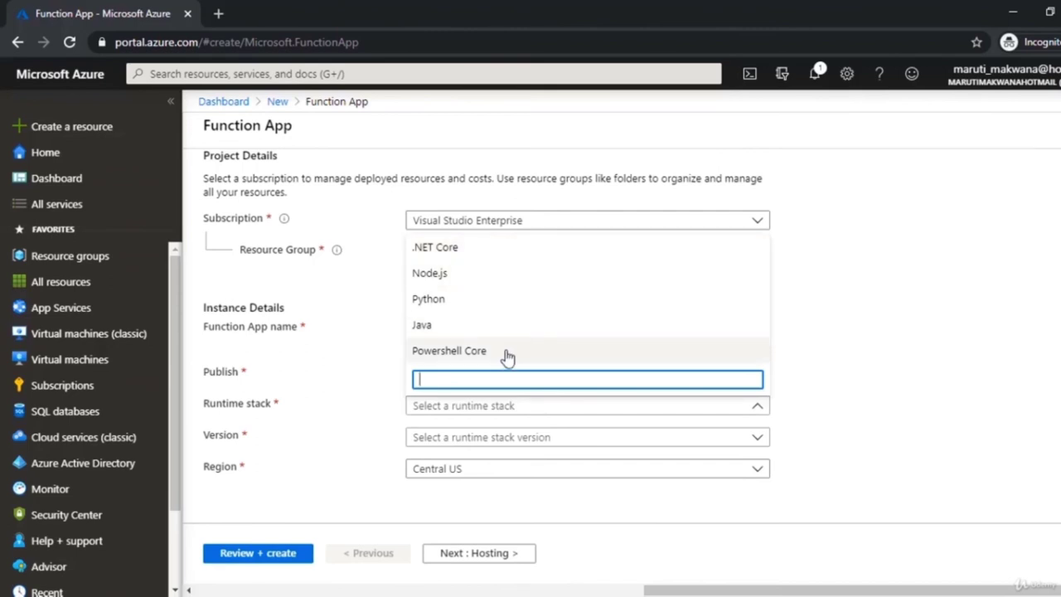
pyautogui.click(506, 249)
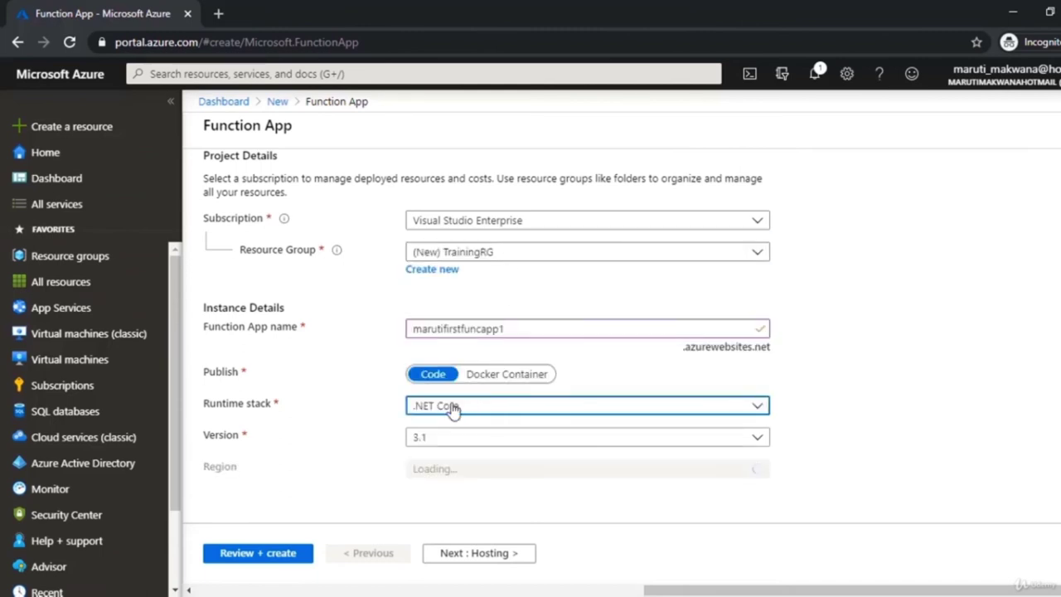
pyautogui.click(489, 447)
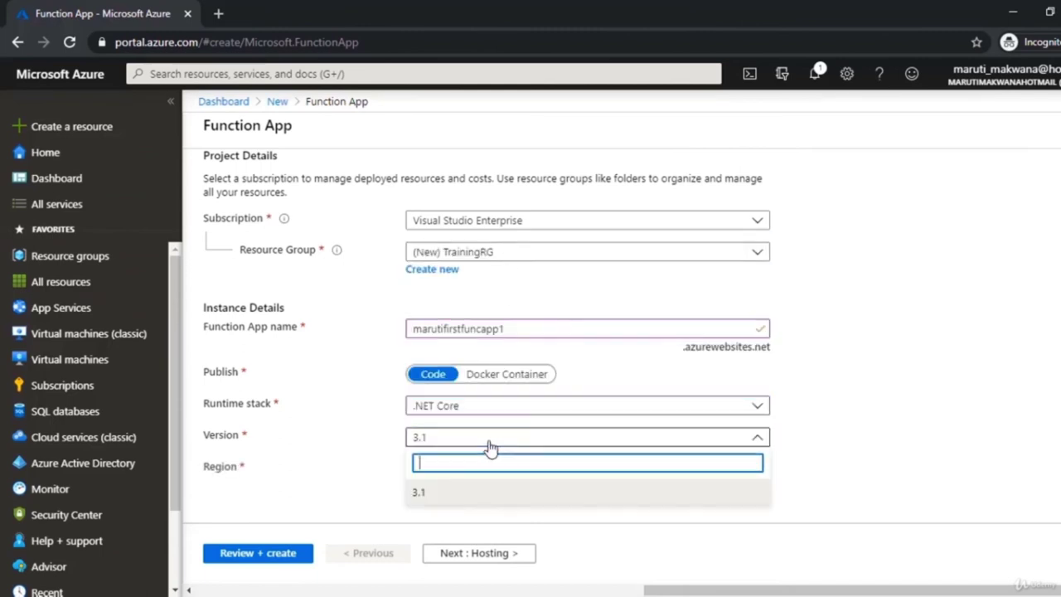
pyautogui.click(464, 495)
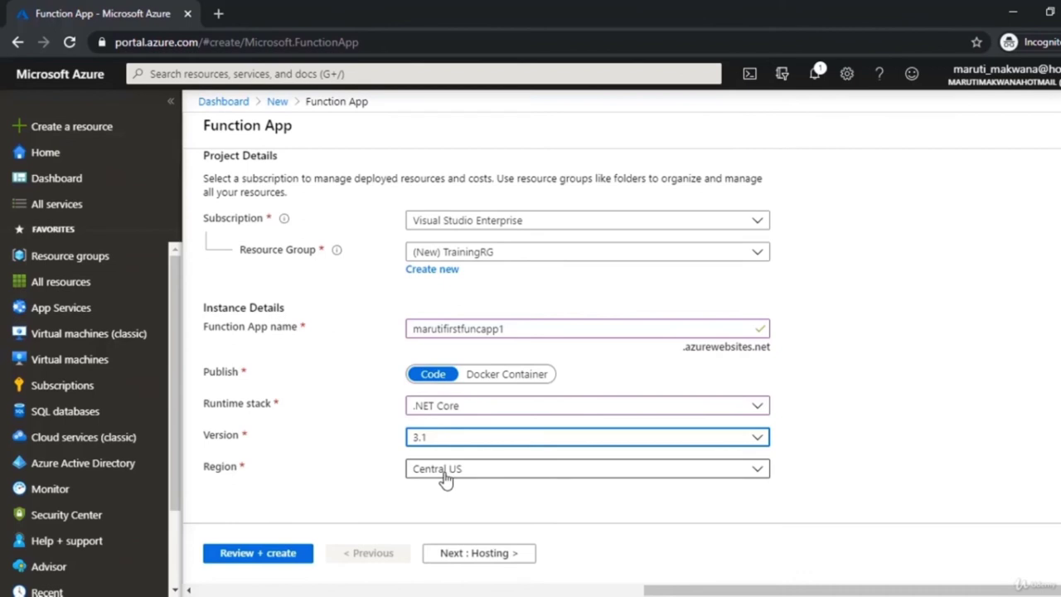
pyautogui.click(443, 562)
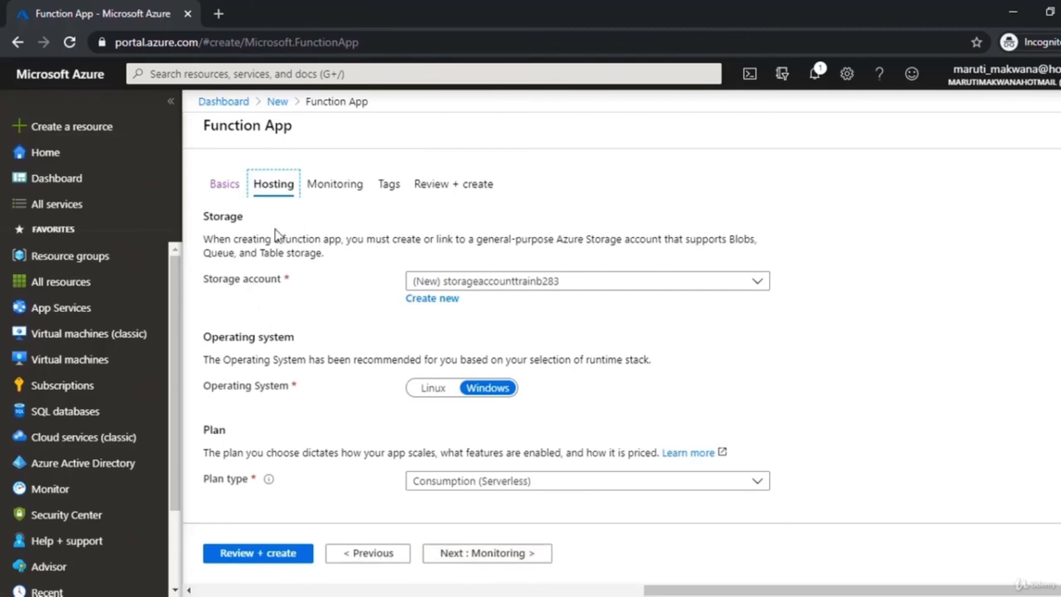
# Keep the default storage account and try the App service plan type.
pyautogui.moveTo(205, 130); pyautogui.dragTo(305, 134)
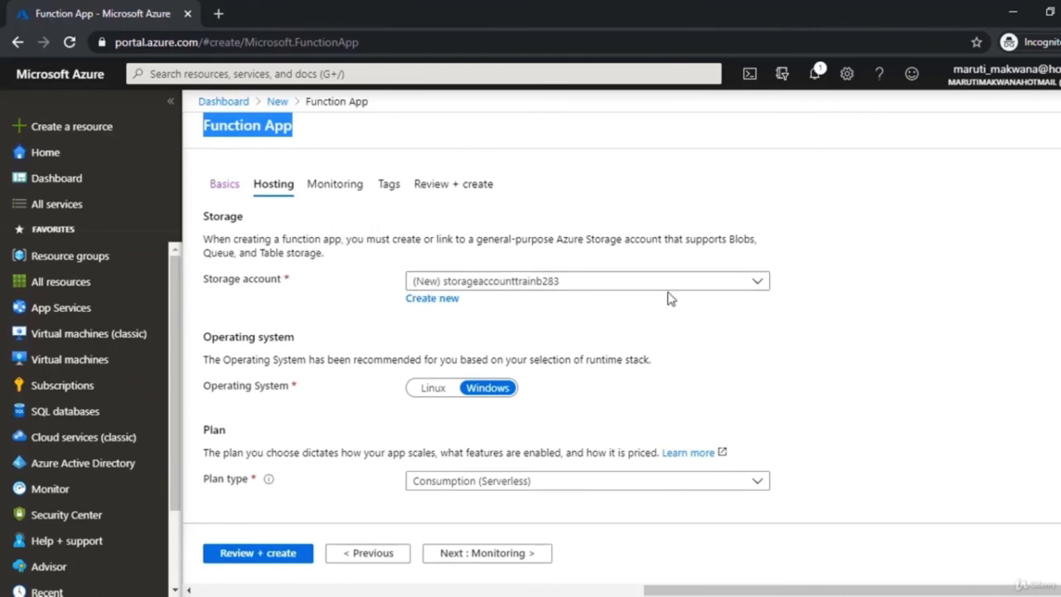
pyautogui.click(669, 288)
pyautogui.click(670, 288)
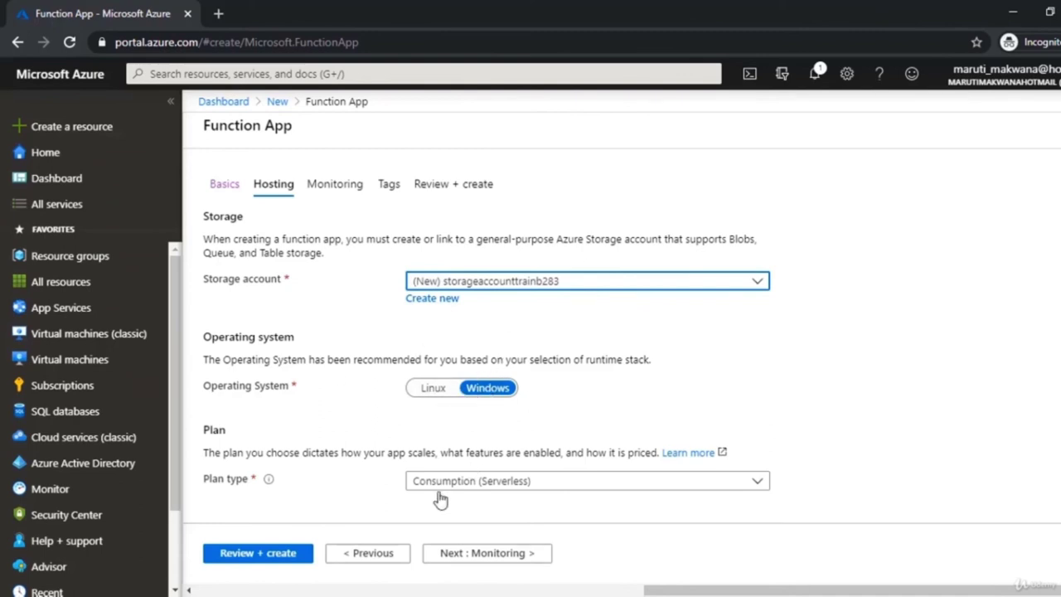
pyautogui.click(660, 482)
pyautogui.click(660, 493)
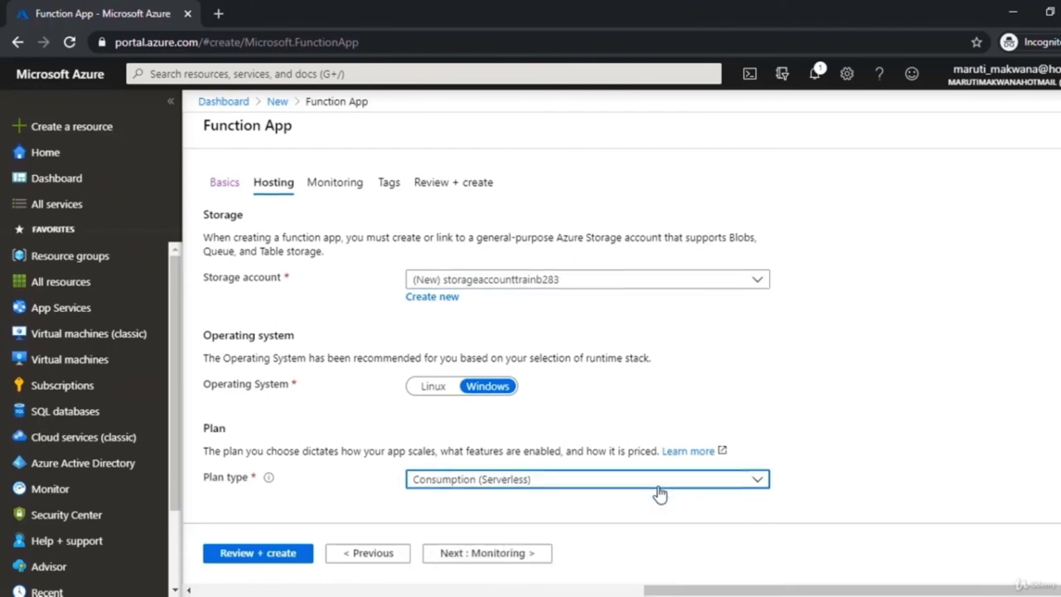
pyautogui.click(649, 479)
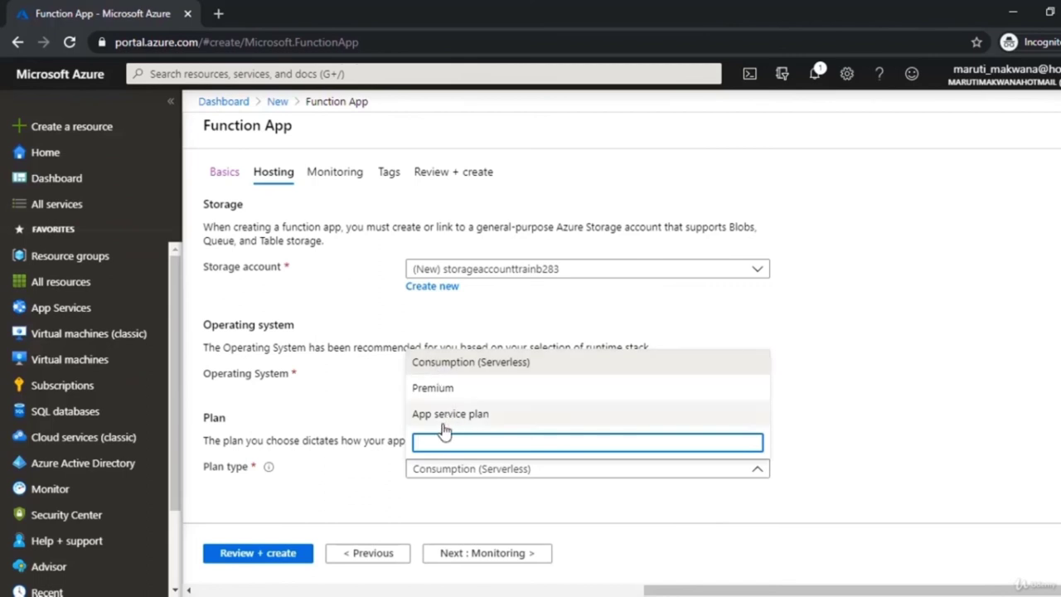
pyautogui.click(479, 414)
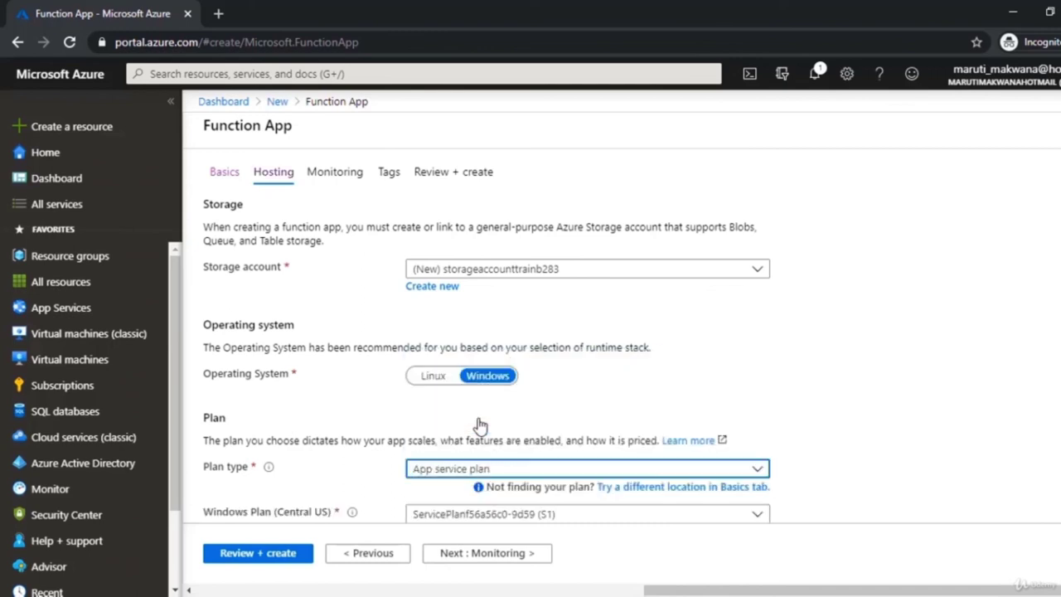
pyautogui.scroll(-1, 491, 431)
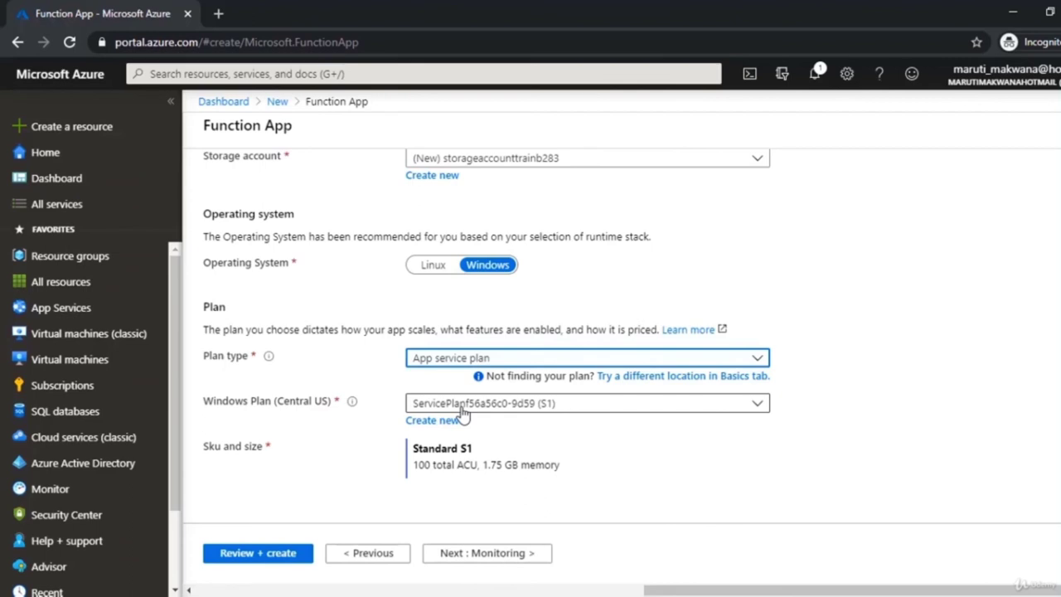
# Try Premium, settle on Consumption (Serverless), and set Application Insights to No.
pyautogui.click(543, 365)
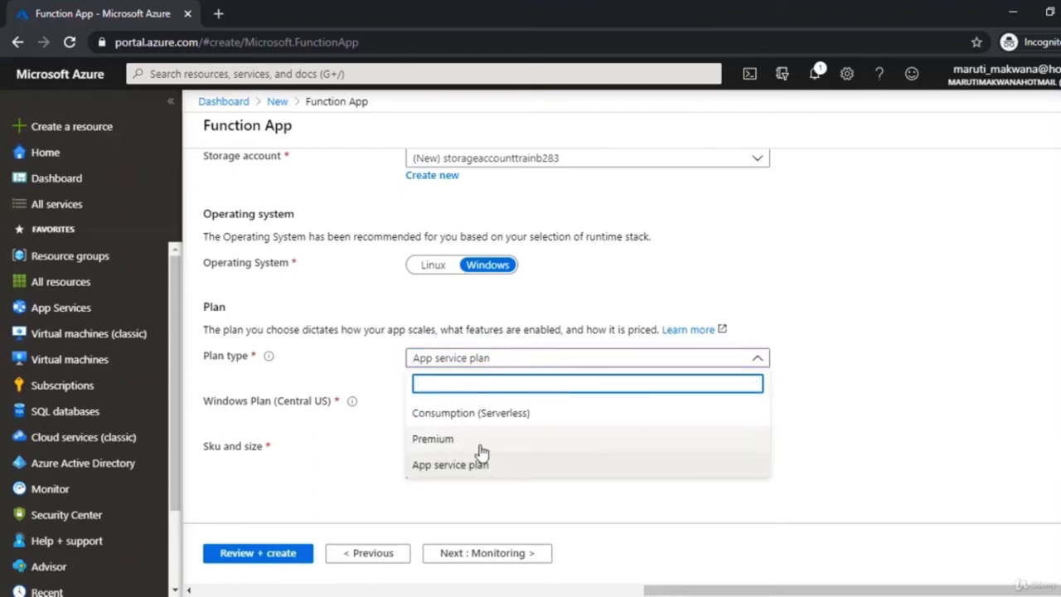
pyautogui.click(451, 442)
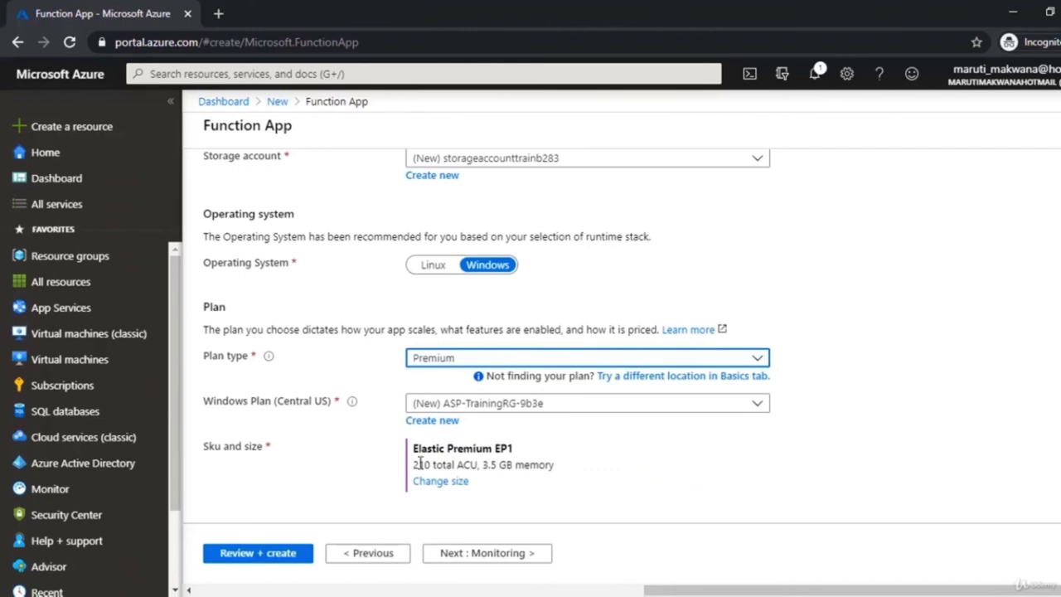
pyautogui.click(511, 363)
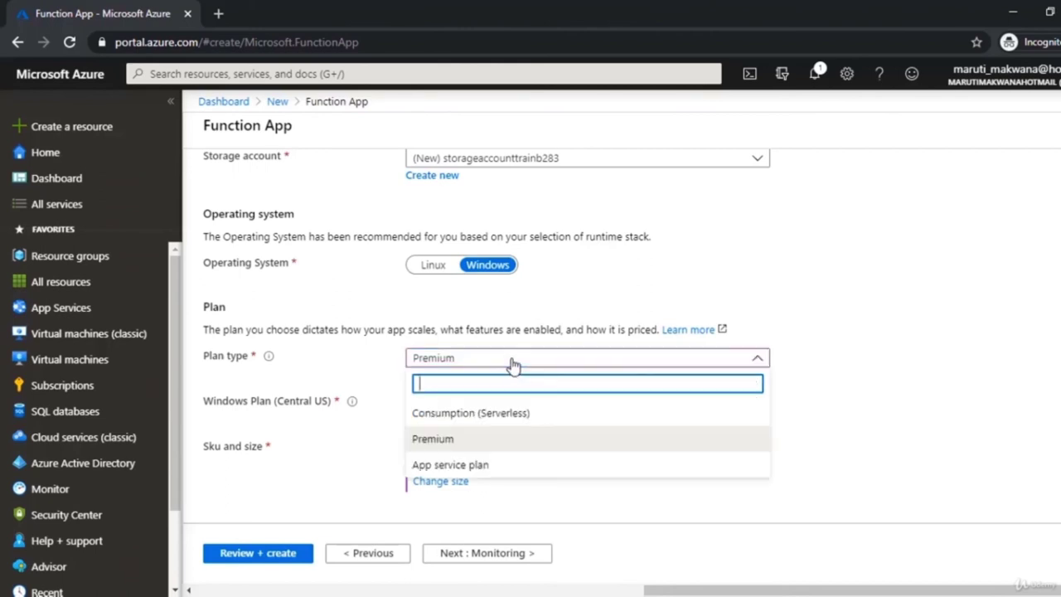
pyautogui.click(470, 414)
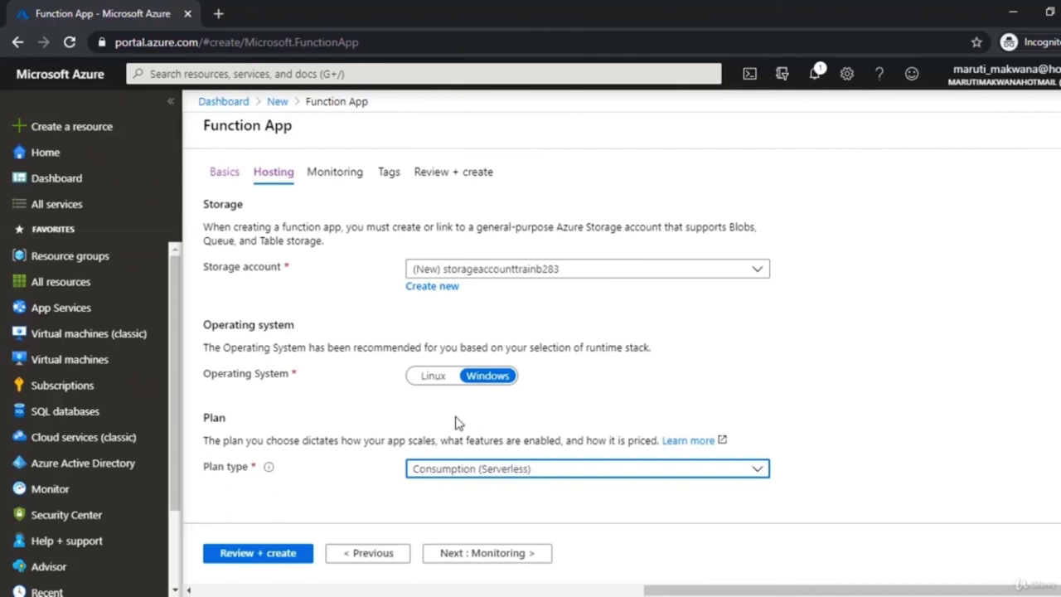
pyautogui.click(455, 553)
pyautogui.click(441, 264)
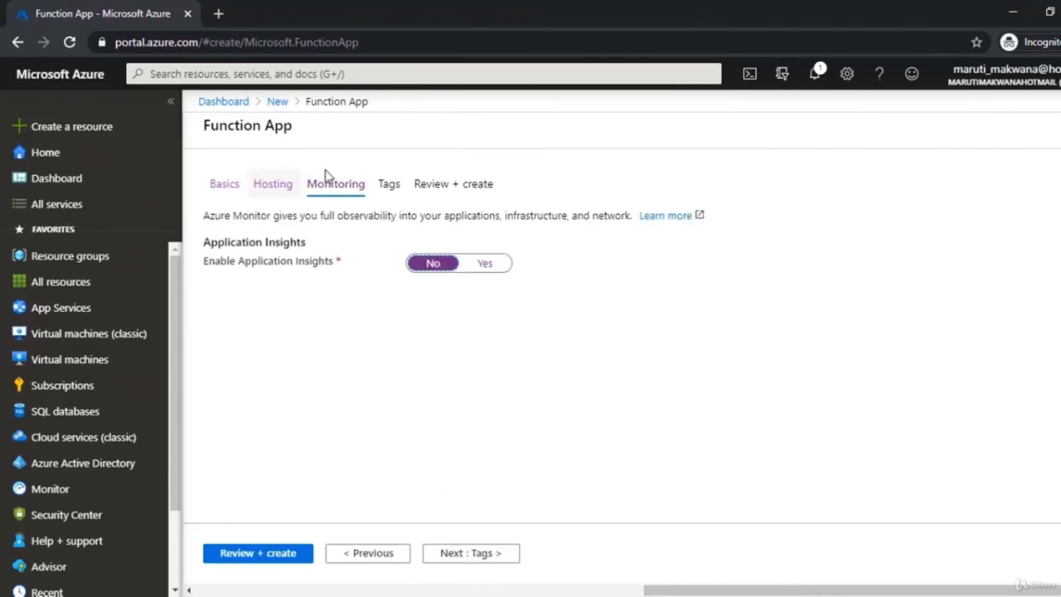
# Skip Tags, review the summary, and create the Function App in TrainingRG.
pyautogui.click(478, 555)
pyautogui.click(478, 557)
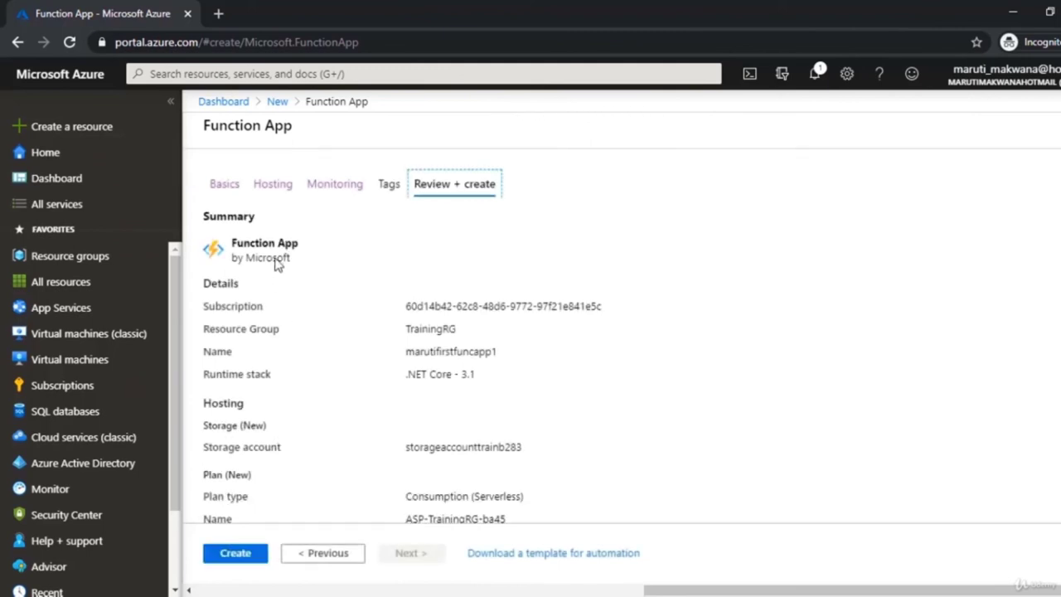
pyautogui.moveTo(255, 246); pyautogui.dragTo(302, 248)
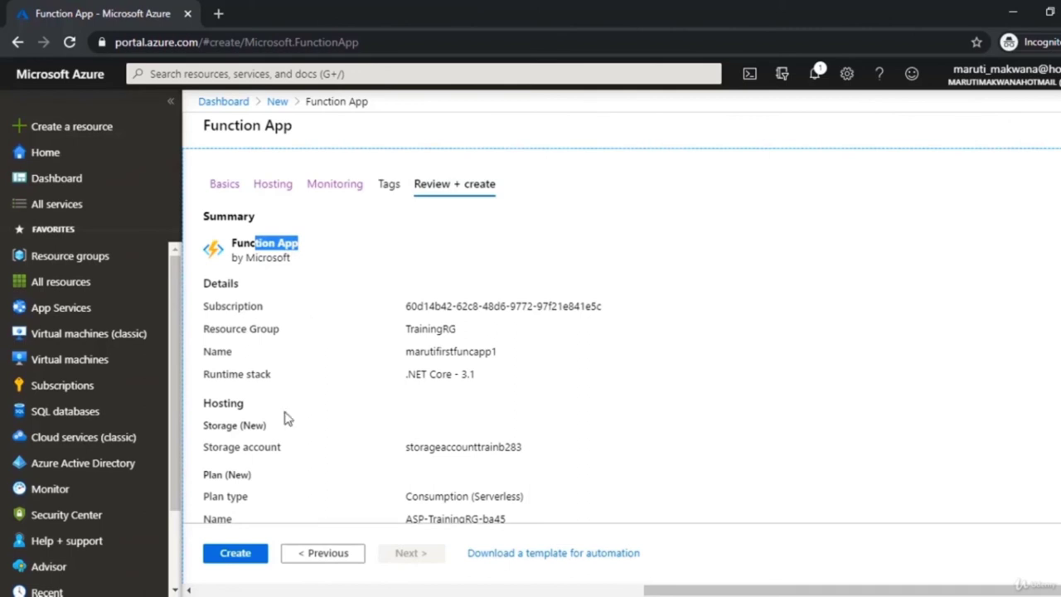
pyautogui.click(231, 555)
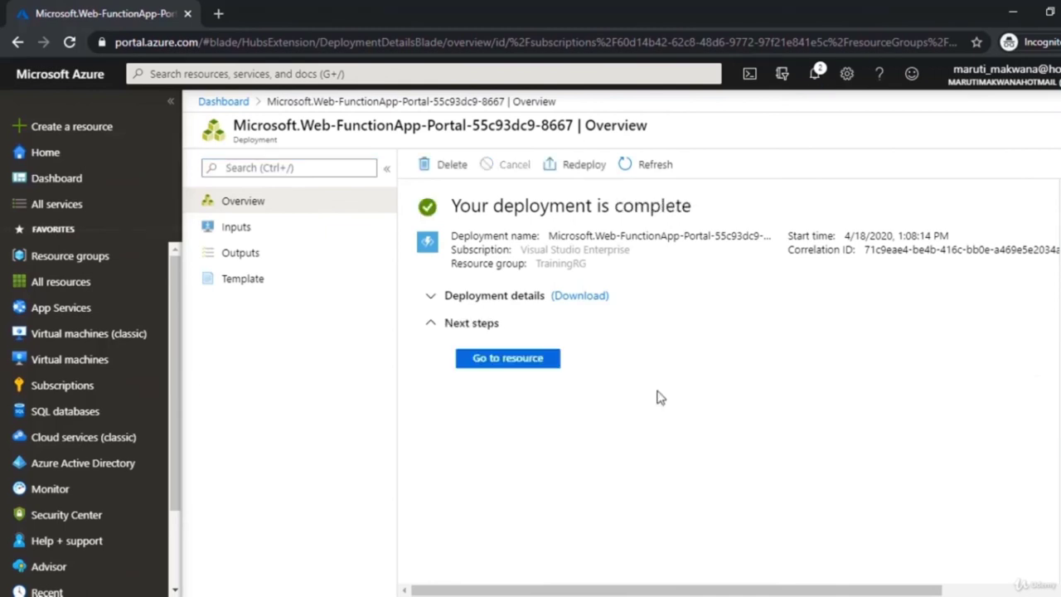
# Open marutifirstfuncapp1, add a new function, and pick In-portal development.
pyautogui.click(537, 362)
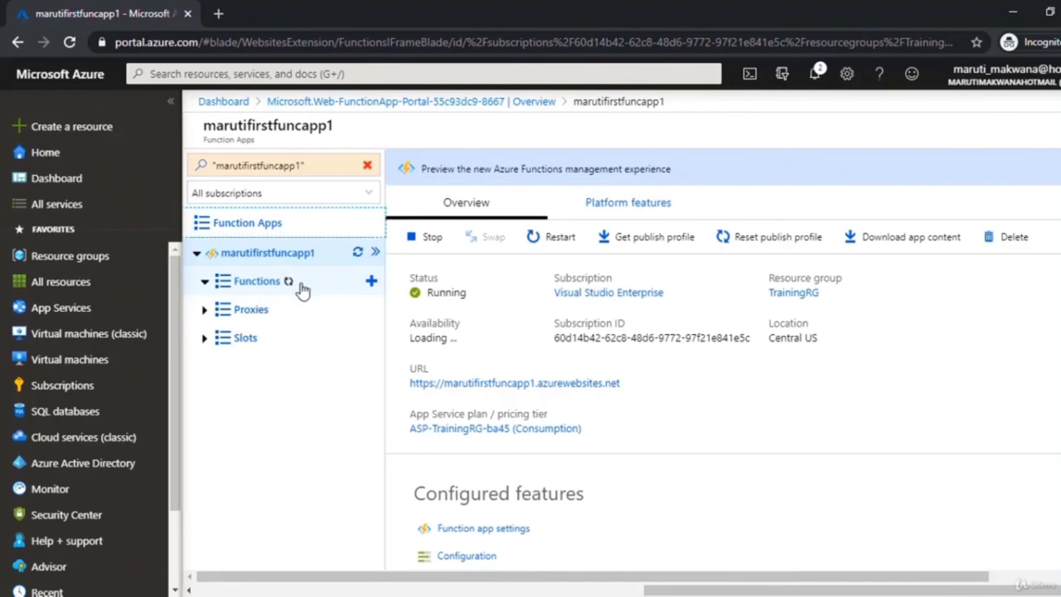
pyautogui.click(370, 282)
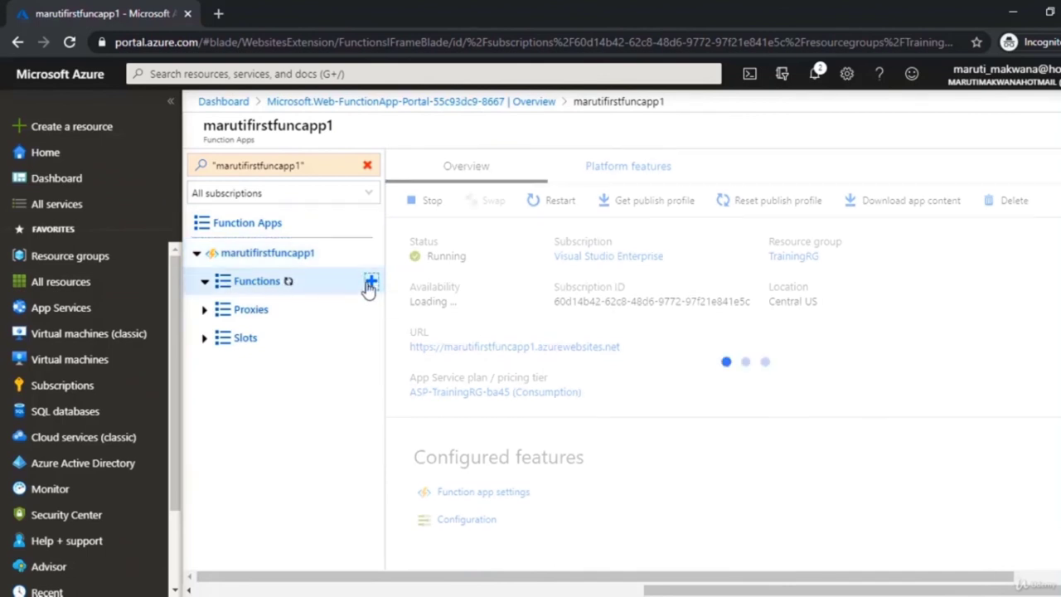
pyautogui.scroll(-2, 475, 369)
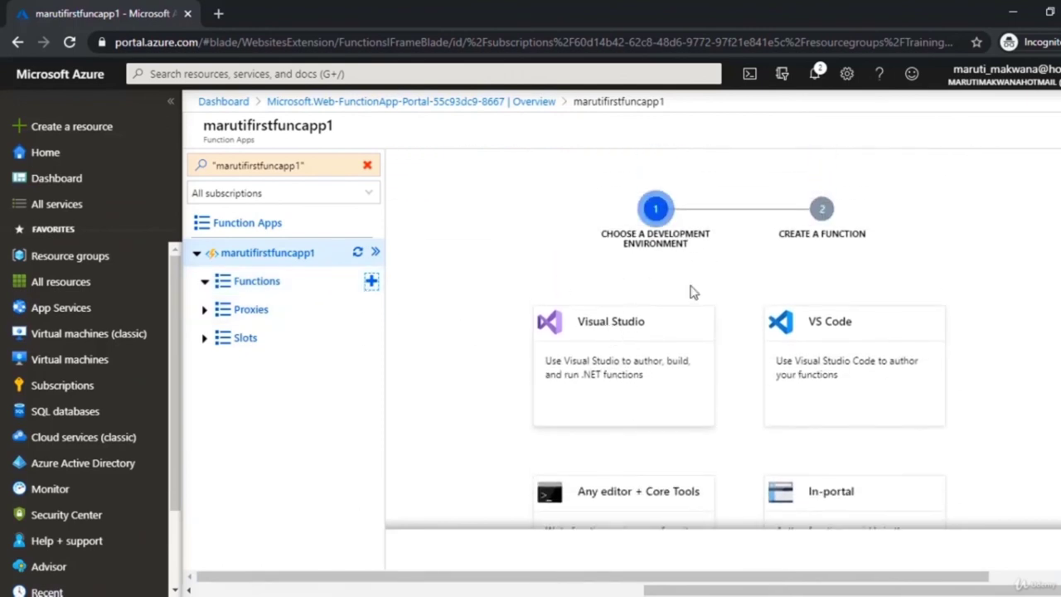
pyautogui.scroll(-1, 872, 339)
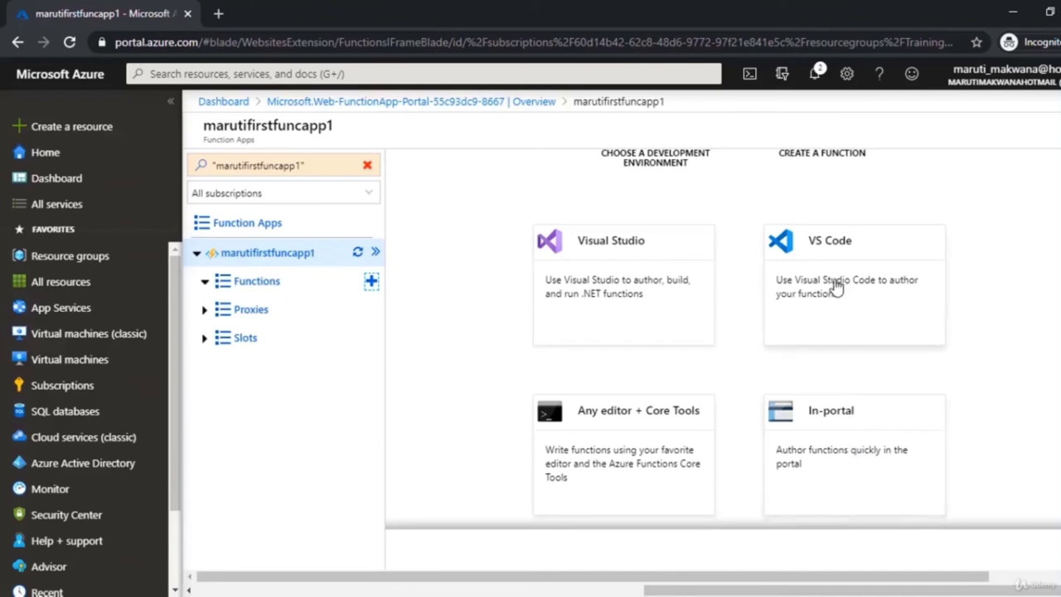
pyautogui.click(810, 461)
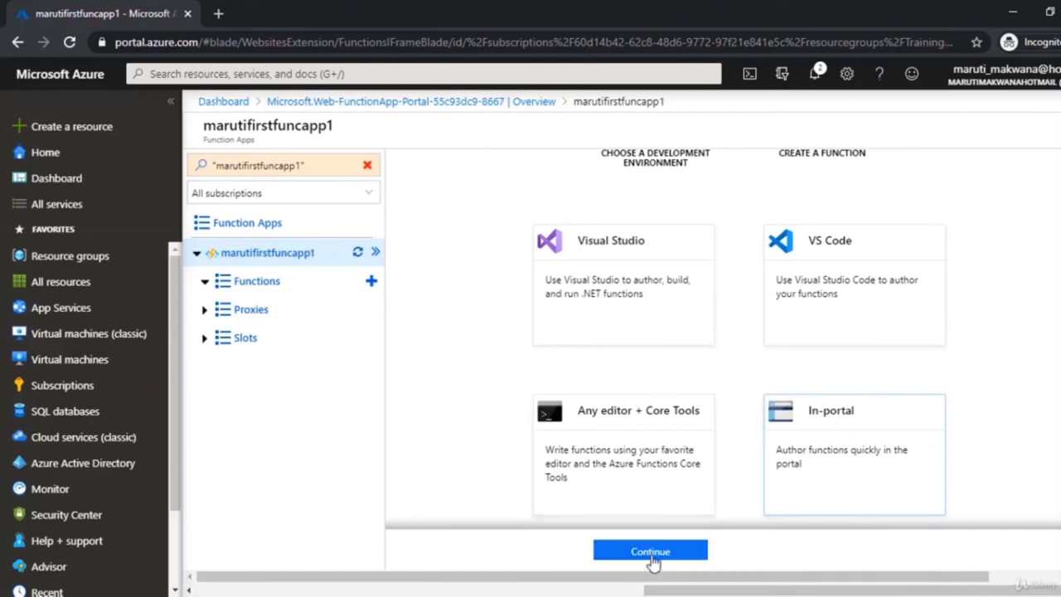
pyautogui.click(652, 556)
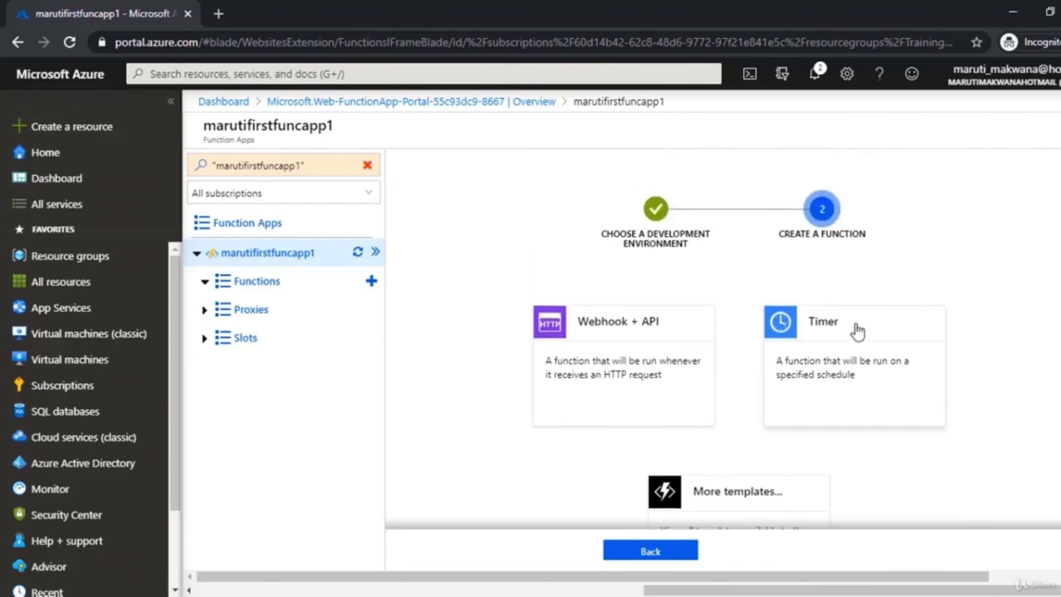
# Create the HttpTrigger1 function from the Webhook + API template.
pyautogui.scroll(-1, 858, 330)
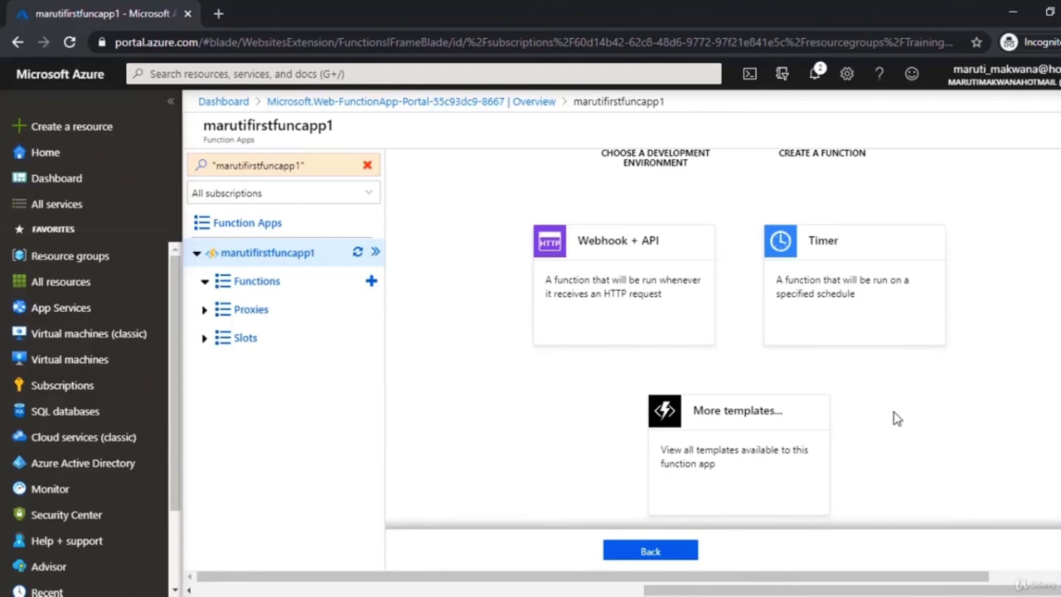
pyautogui.scroll(1, 895, 418)
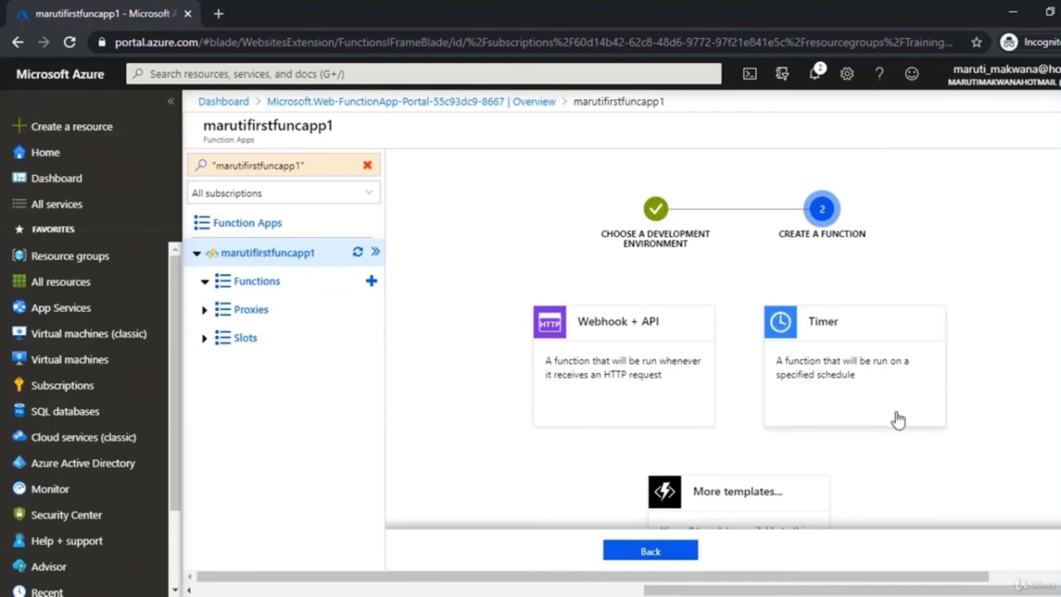
pyautogui.scroll(-1, 898, 420)
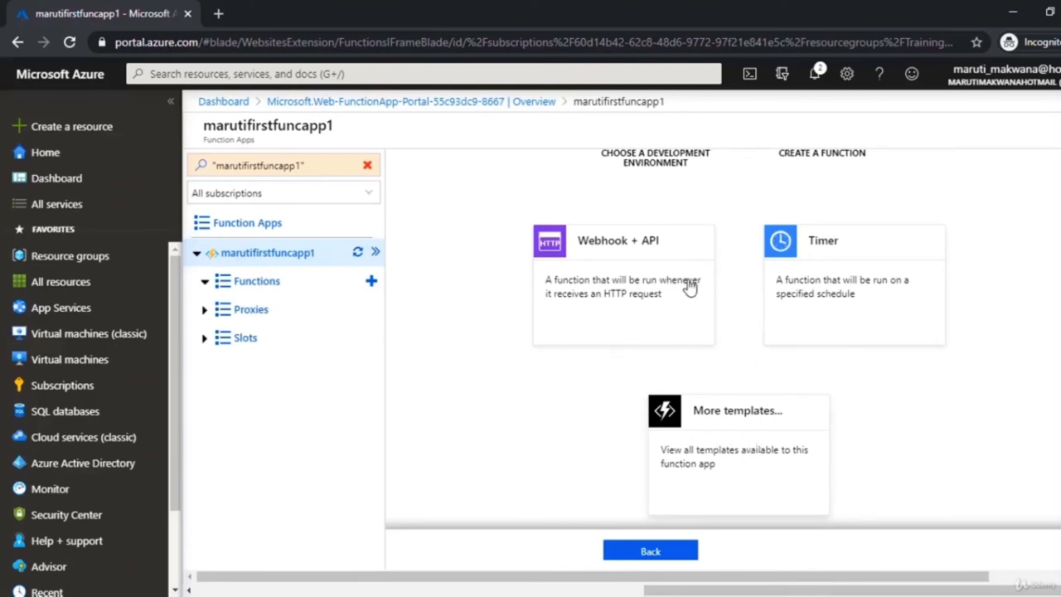
pyautogui.click(630, 317)
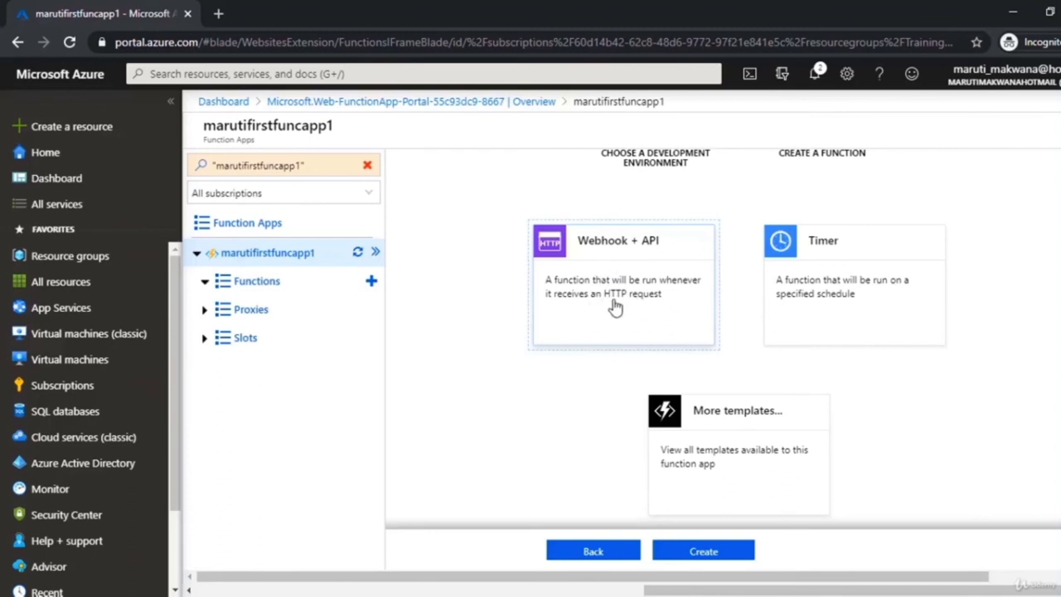
pyautogui.click(715, 554)
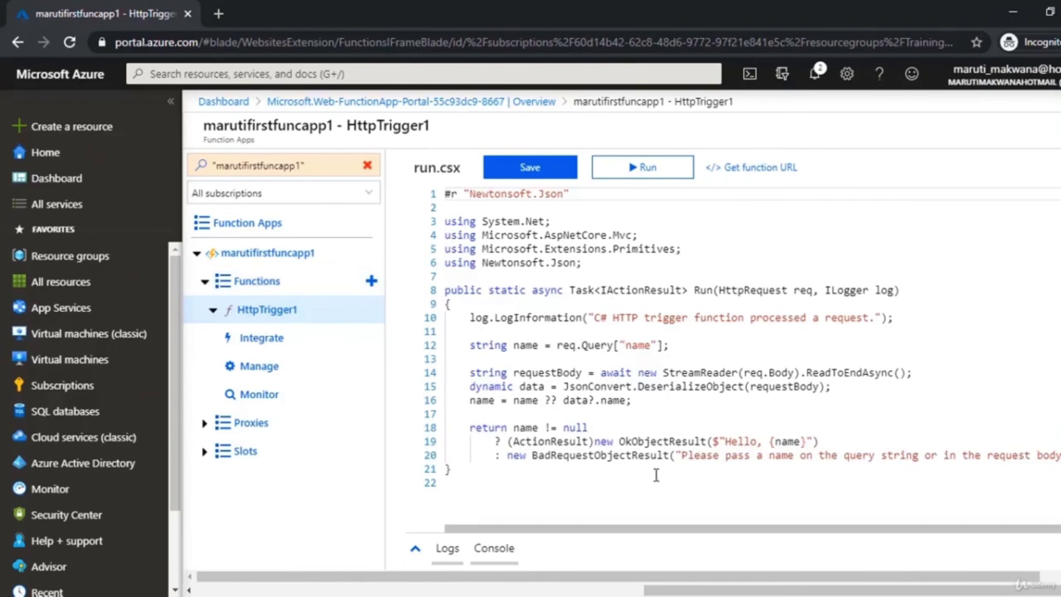
pyautogui.moveTo(568, 489); pyautogui.dragTo(446, 222)
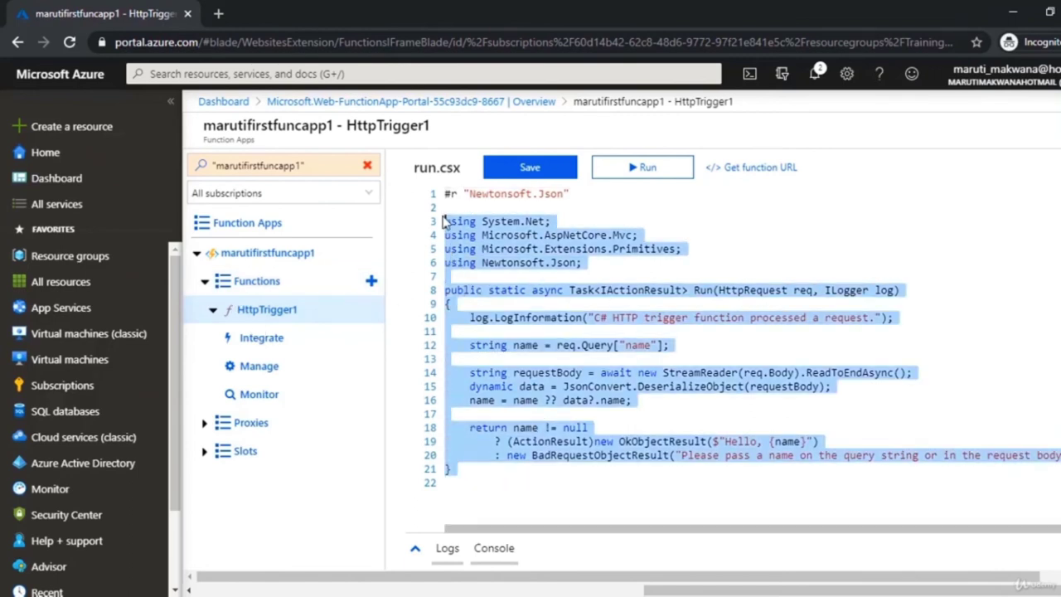
pyautogui.click(550, 262)
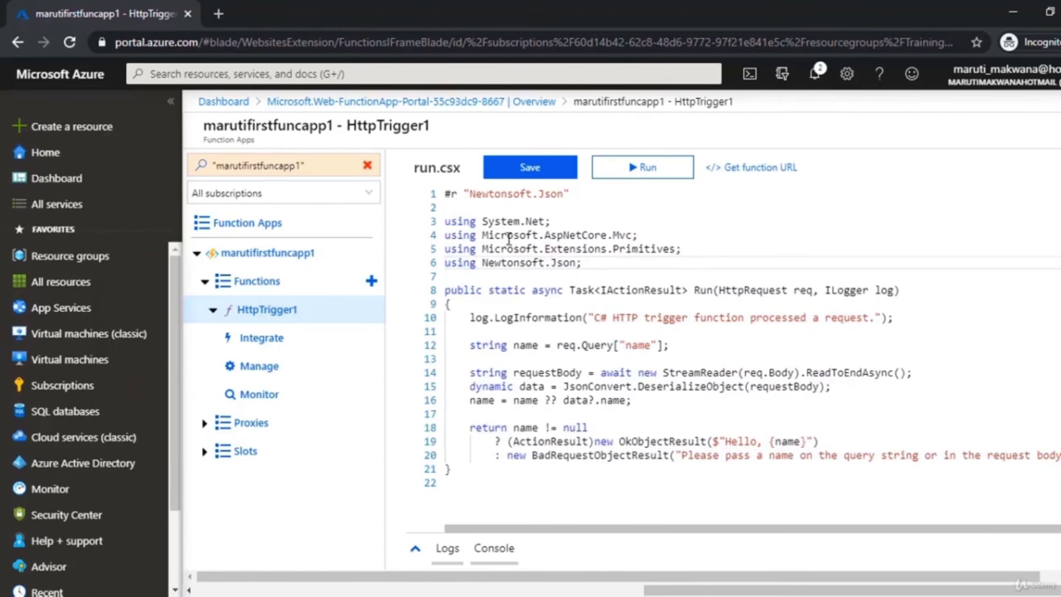
pyautogui.moveTo(501, 235); pyautogui.dragTo(634, 235)
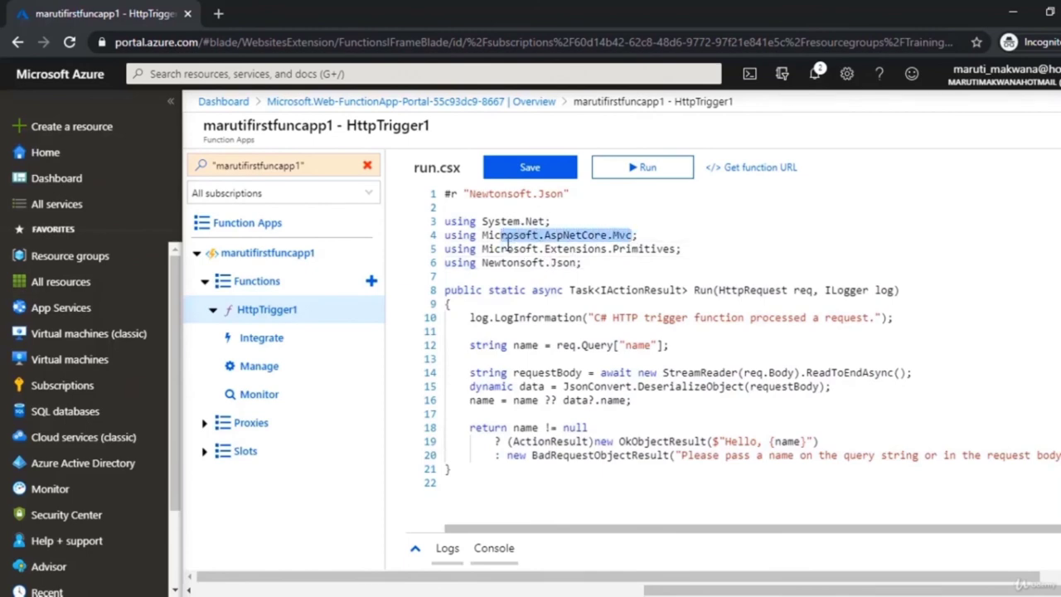
pyautogui.click(500, 264)
pyautogui.moveTo(481, 222); pyautogui.dragTo(562, 222)
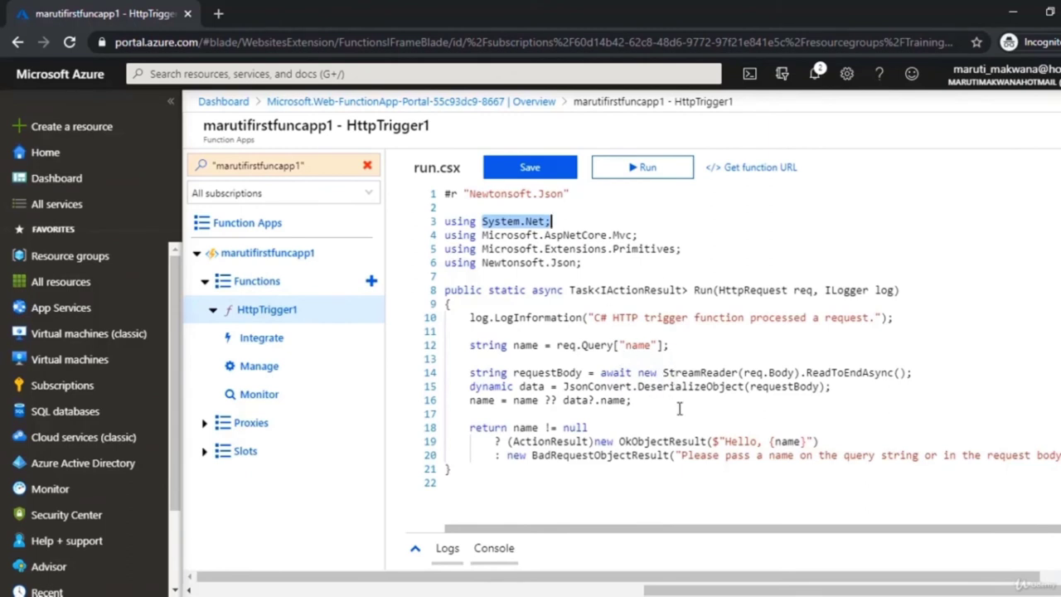
pyautogui.scroll(-1, 622, 379)
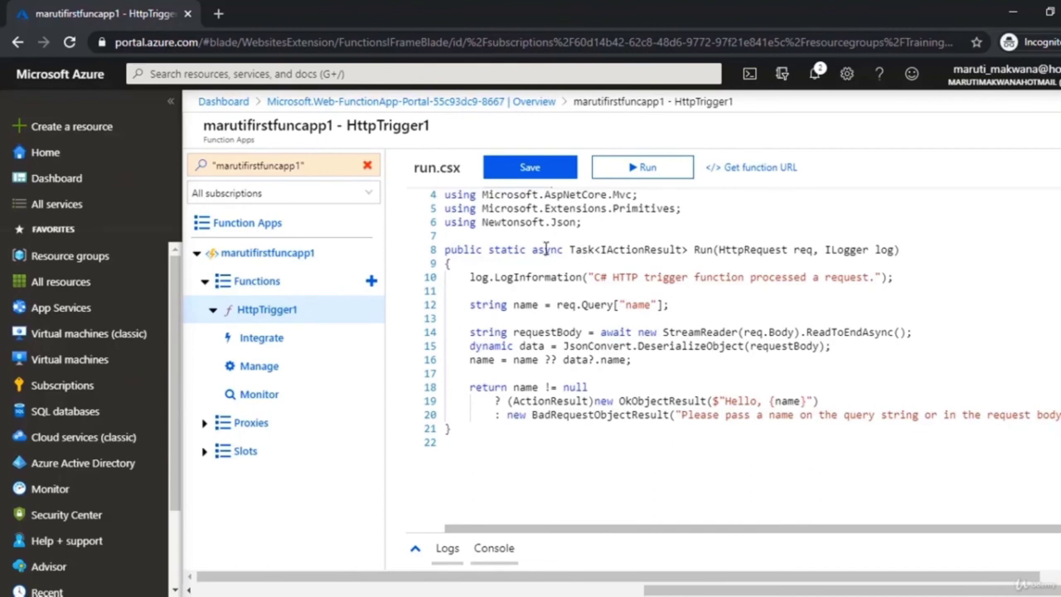
pyautogui.doubleClick(583, 248)
pyautogui.scroll(1, 578, 343)
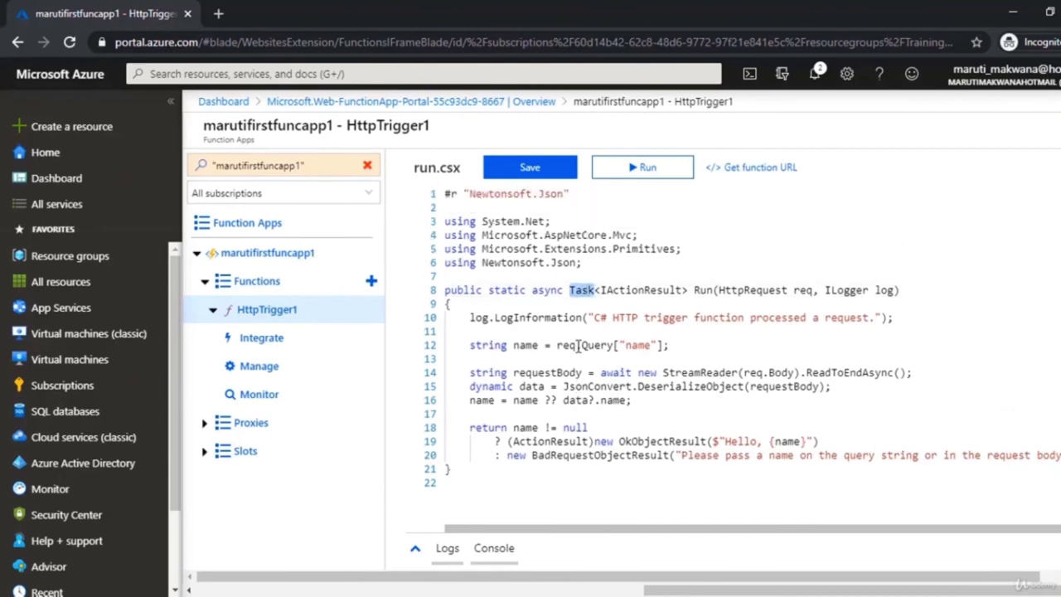
pyautogui.doubleClick(704, 290)
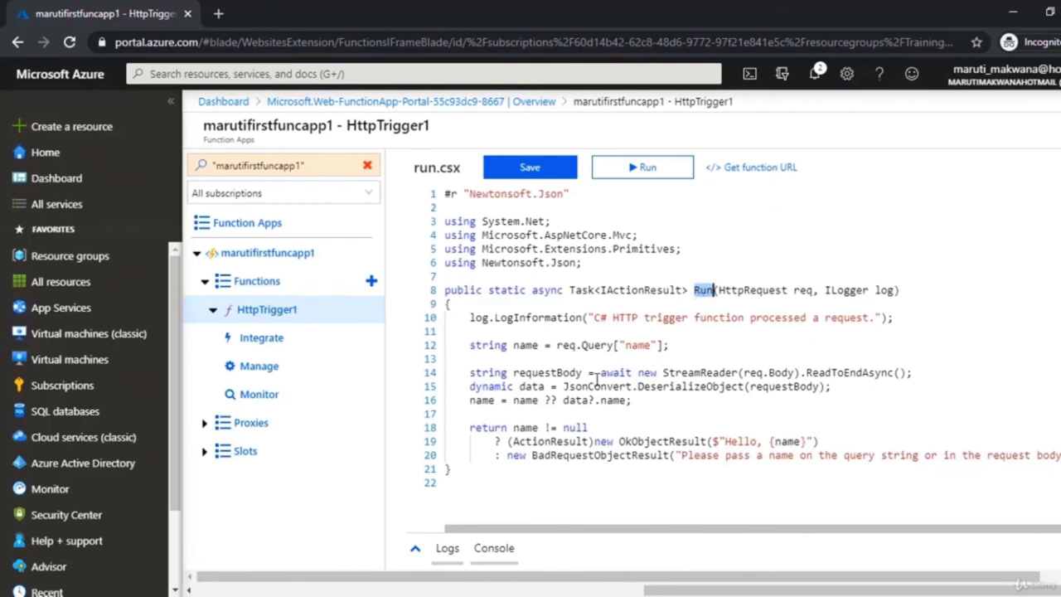
pyautogui.moveTo(673, 344); pyautogui.dragTo(585, 346)
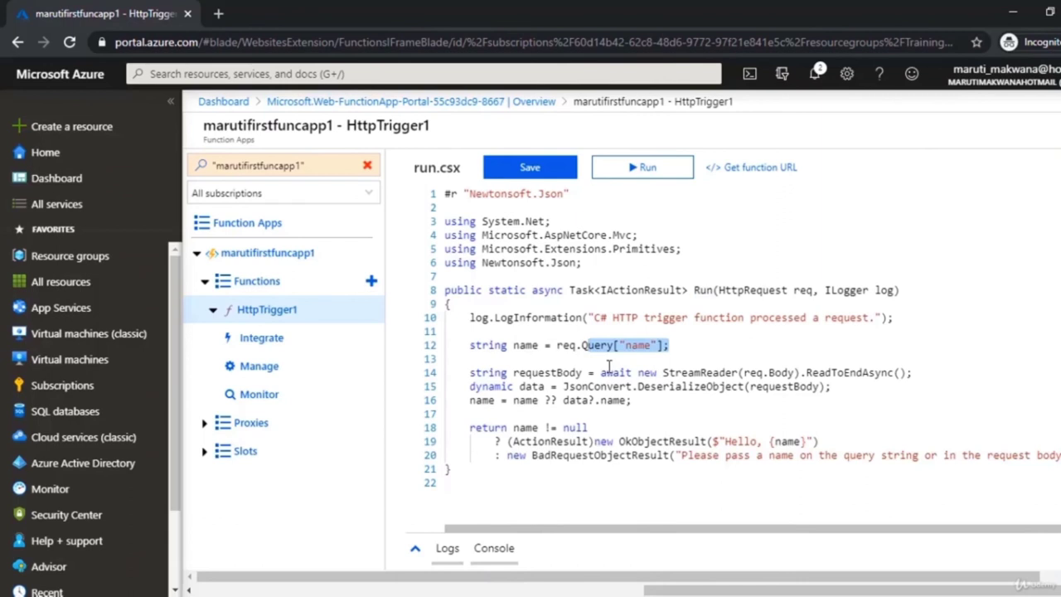
pyautogui.click(600, 357)
pyautogui.doubleClick(645, 345)
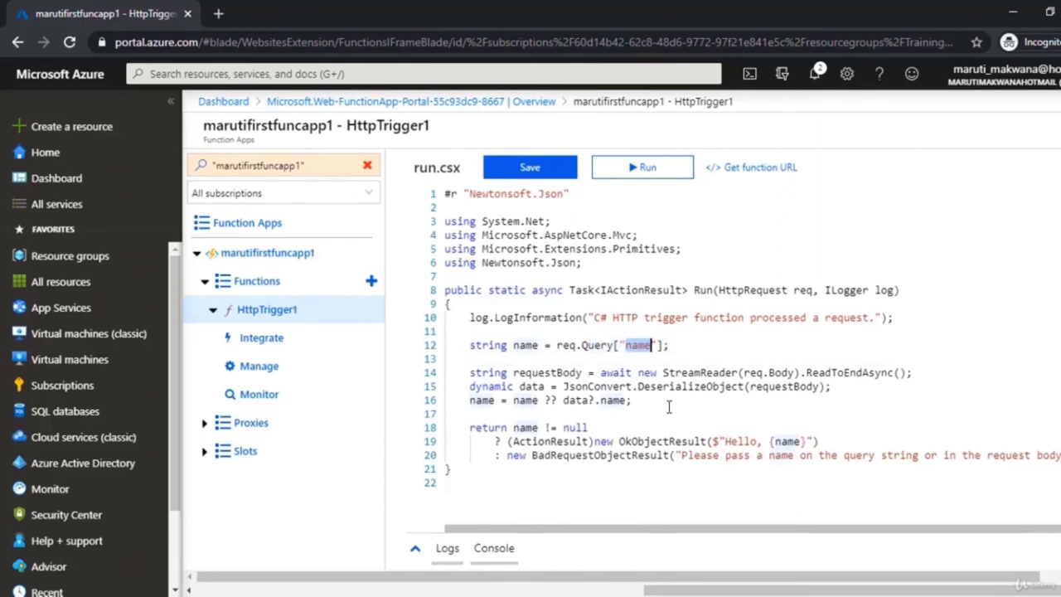
pyautogui.moveTo(819, 441); pyautogui.dragTo(701, 441)
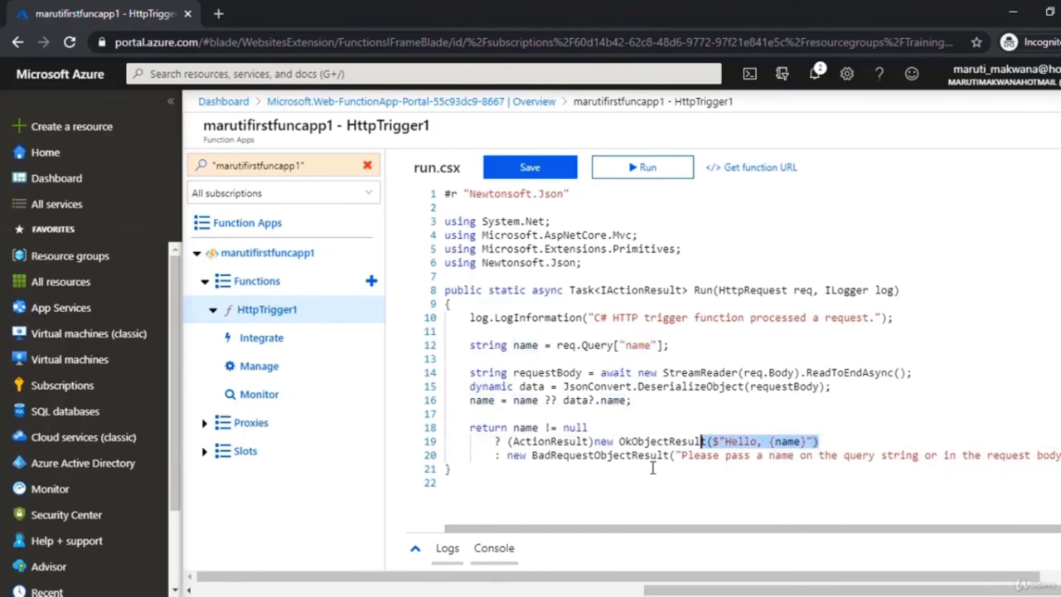
pyautogui.moveTo(685, 455); pyautogui.dragTo(1051, 455)
pyautogui.click(877, 424)
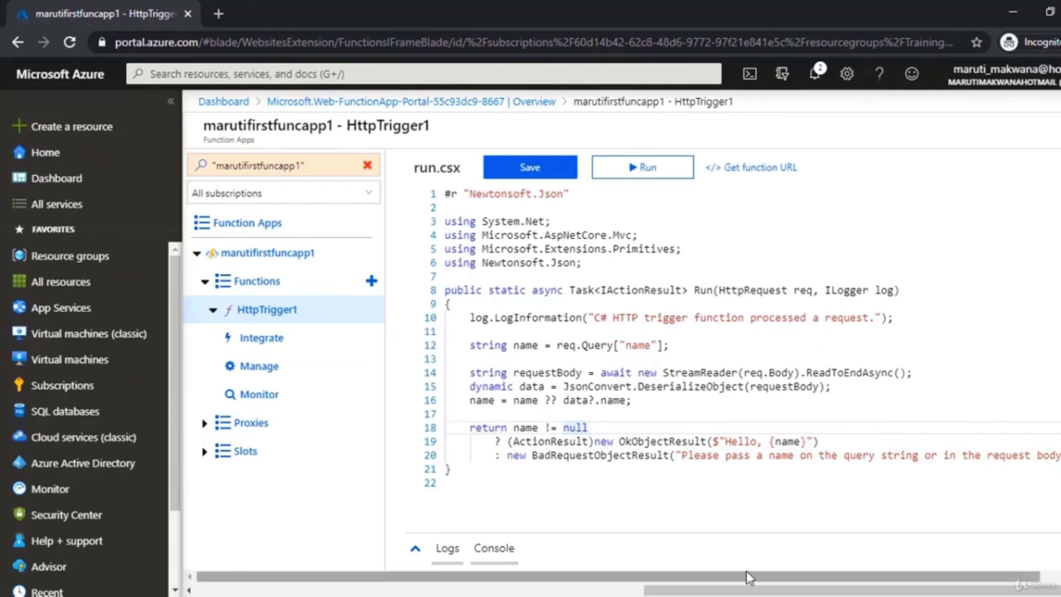
# Expand the Logs panel, check Console, and reveal HttpTrigger1's file list.
pyautogui.click(415, 547)
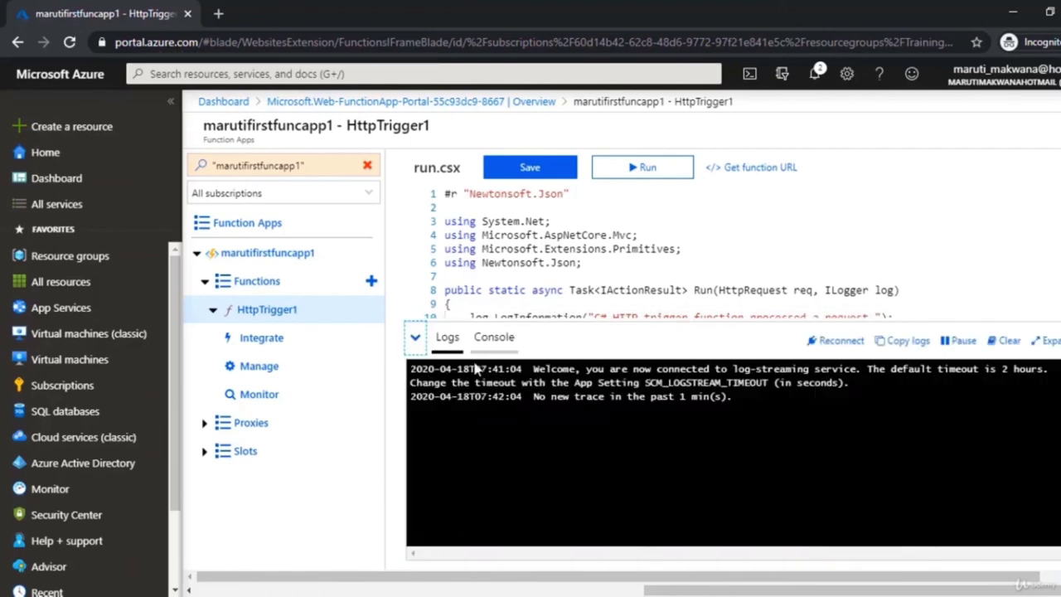
pyautogui.click(499, 342)
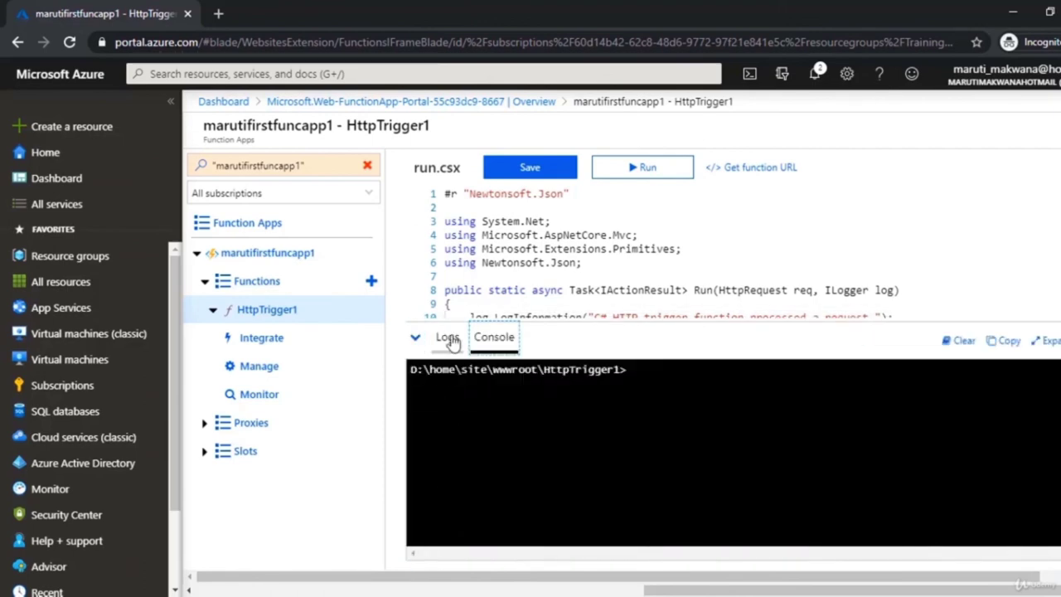
pyautogui.click(445, 345)
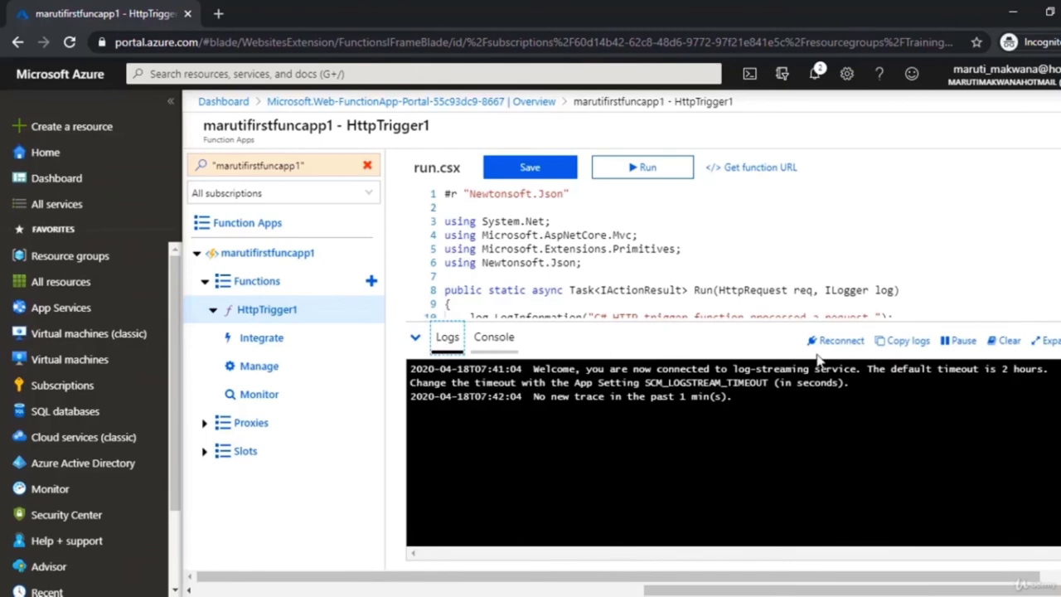
pyautogui.moveTo(492, 580); pyautogui.dragTo(675, 585)
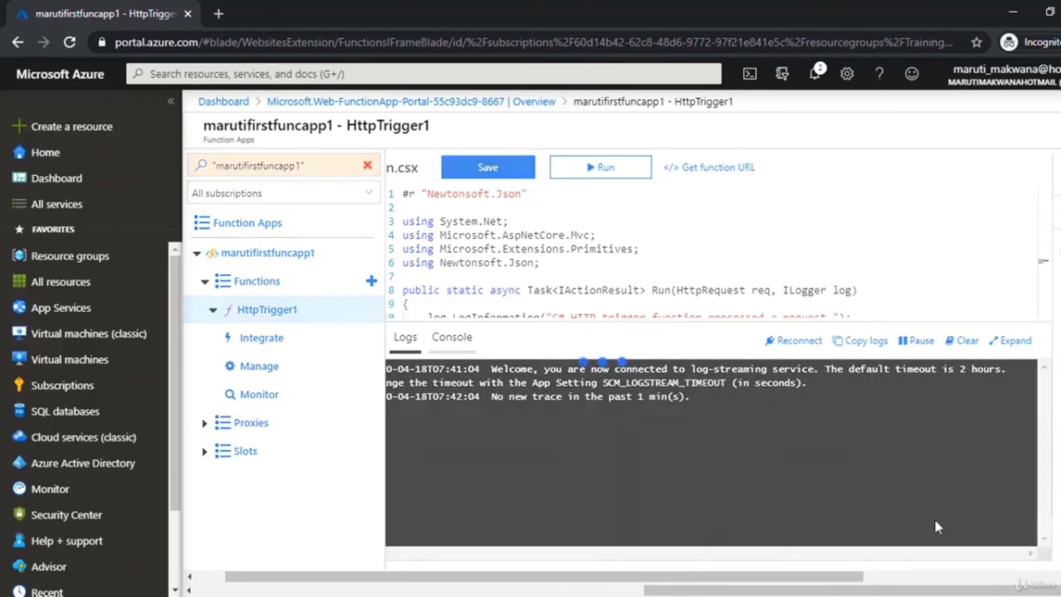
pyautogui.moveTo(897, 575); pyautogui.dragTo(1053, 580)
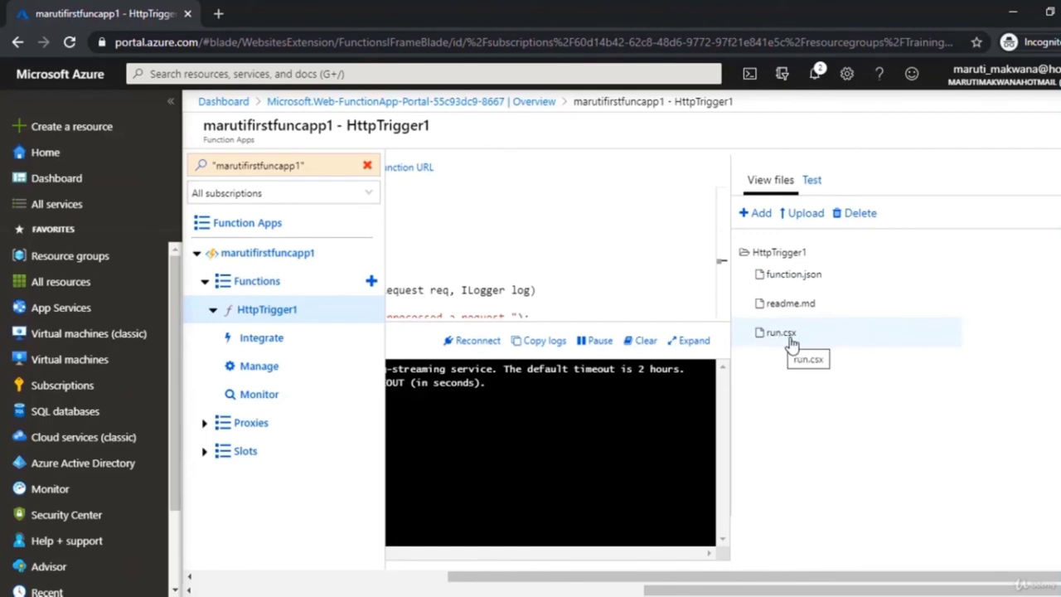
# Open function.json and collapse the Logs panel to show the whole file.
pyautogui.click(790, 338)
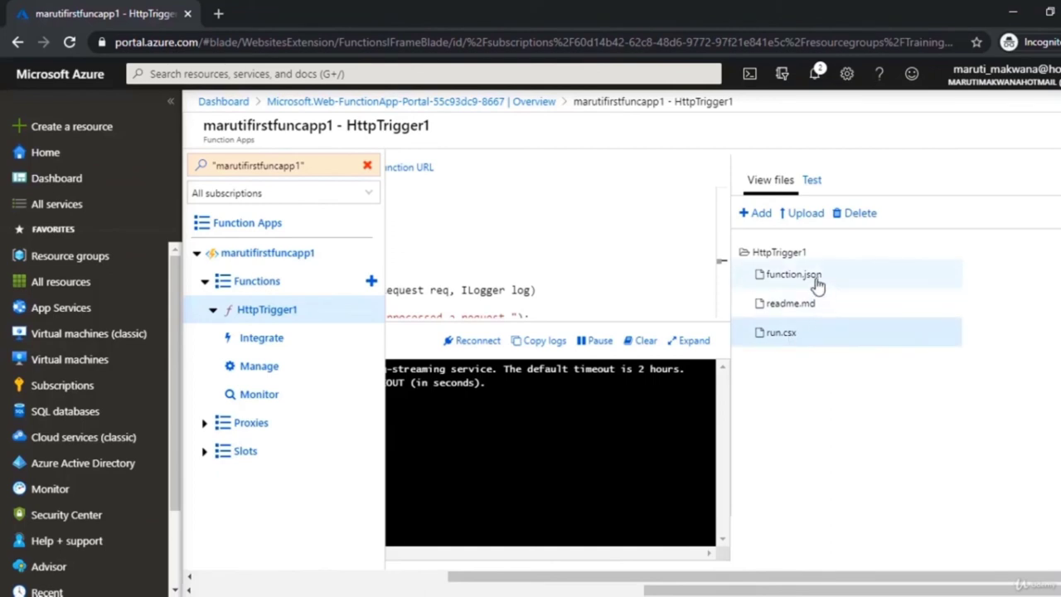
pyautogui.click(796, 282)
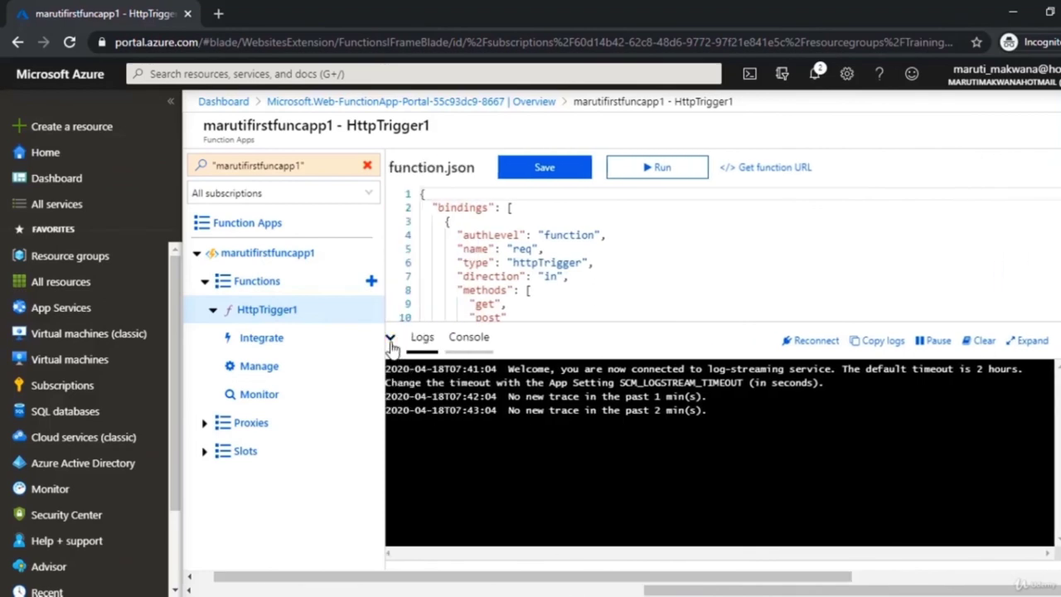
pyautogui.click(389, 337)
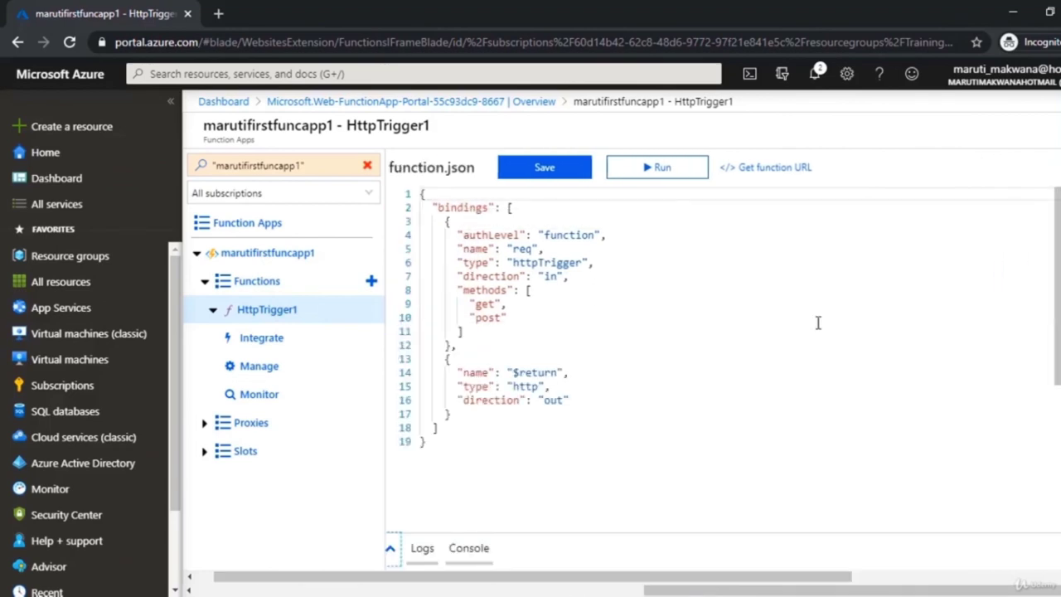
# Highlight the httpTrigger type, get/post methods, and $return http output binding.
pyautogui.moveTo(597, 263); pyautogui.dragTo(512, 261)
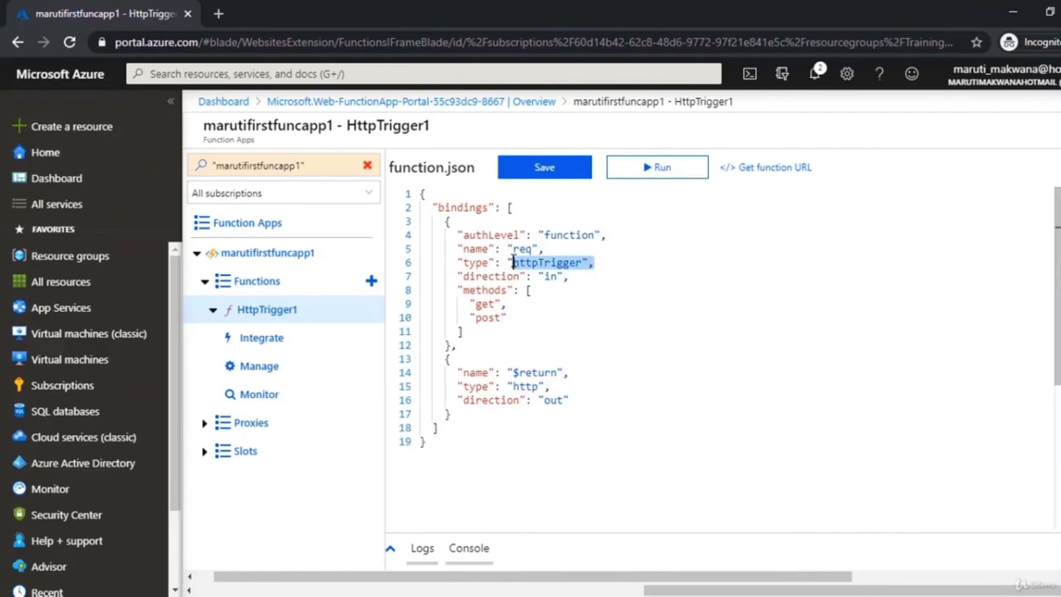
pyautogui.moveTo(520, 318); pyautogui.dragTo(469, 305)
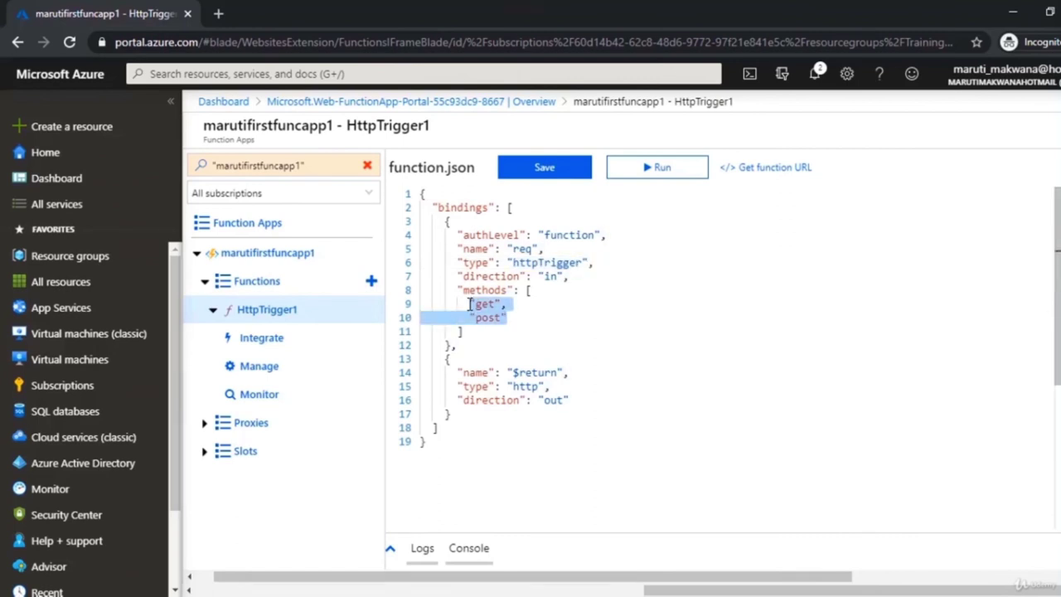
pyautogui.moveTo(570, 400); pyautogui.dragTo(450, 373)
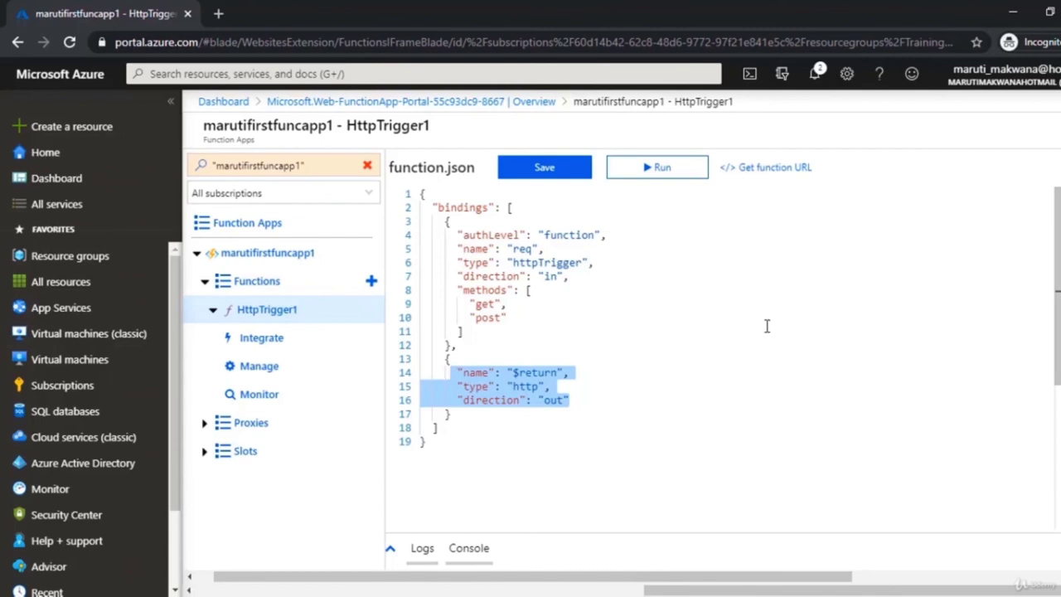
pyautogui.click(540, 444)
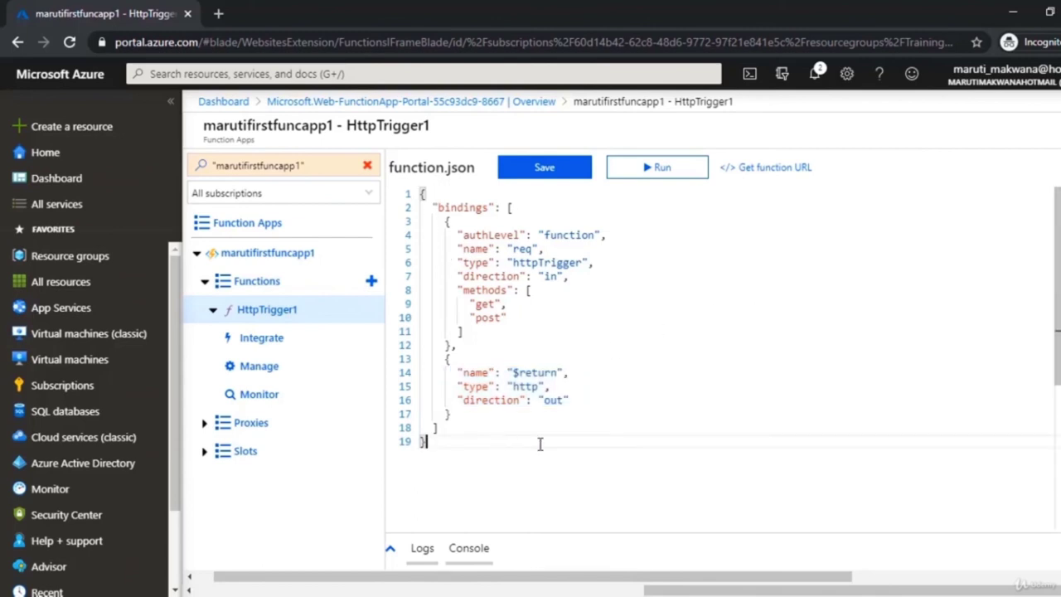
pyautogui.moveTo(540, 444); pyautogui.dragTo(407, 209)
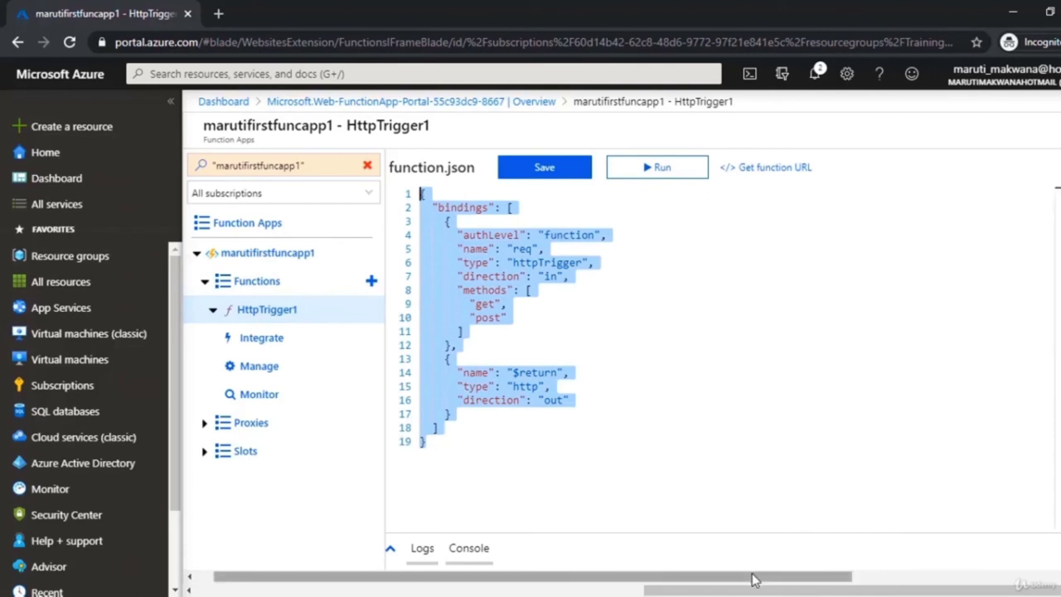
# Copy HttpTrigger1's function URL with its key and open a new Chrome tab.
pyautogui.click(747, 171)
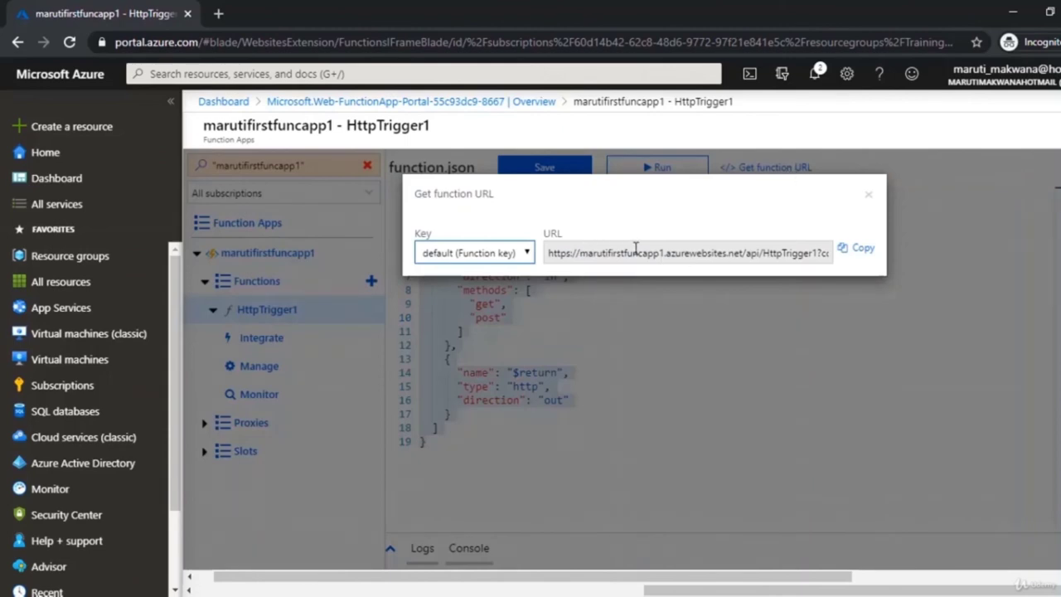
pyautogui.click(863, 251)
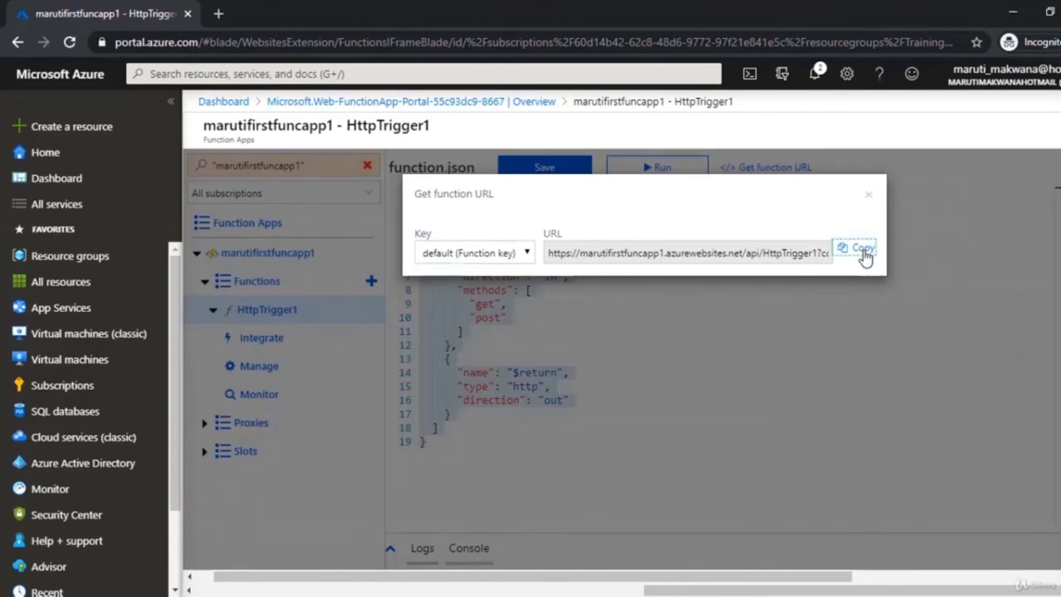
pyautogui.click(218, 13)
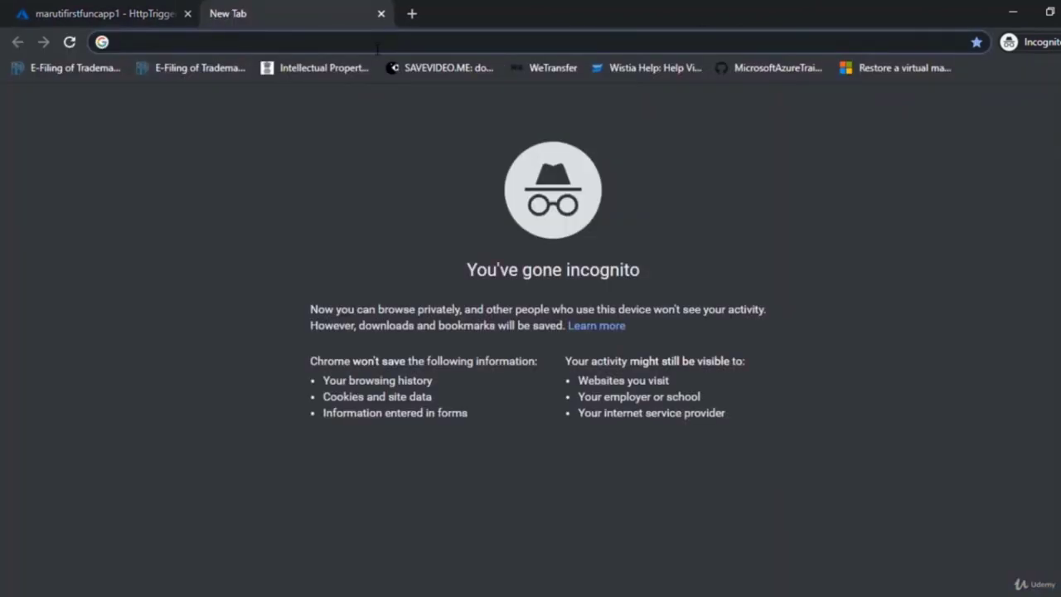
# Call the function URL with &name=mentorstag, getting 'Hello, mentorstag', then return to the portal.
pyautogui.hotkey('ctrl', 'v')
pyautogui.press('Return')
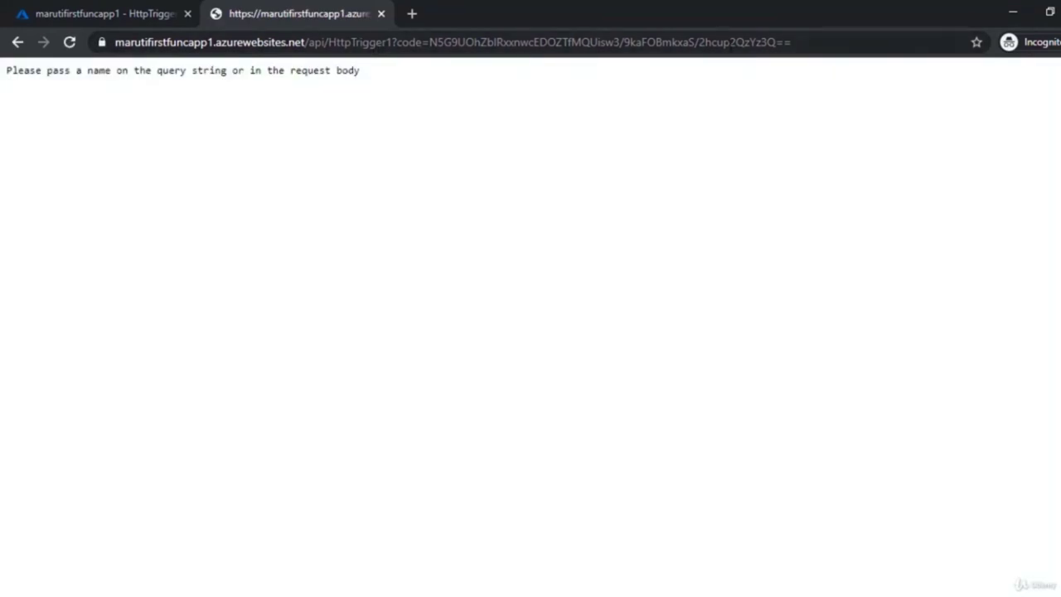
pyautogui.click(464, 42)
pyautogui.click(827, 41)
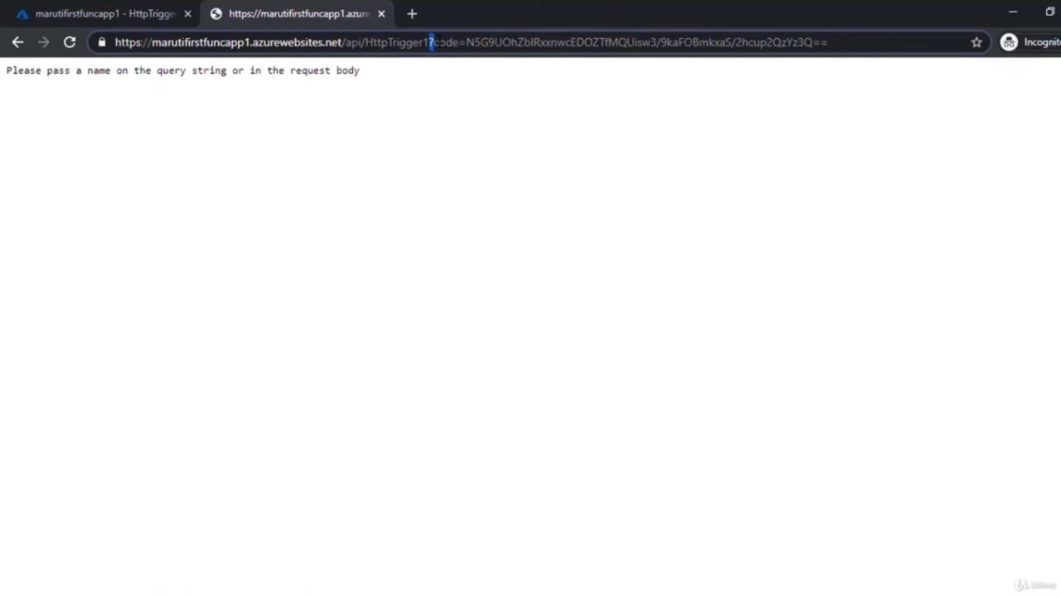
pyautogui.click(839, 42)
pyautogui.write('&')
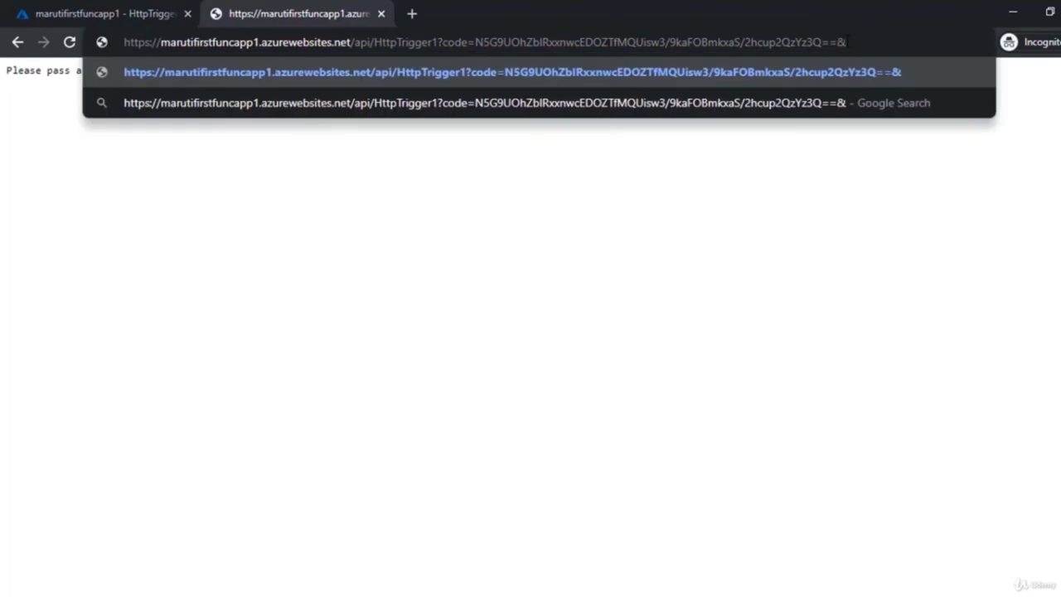
pyautogui.write('name')
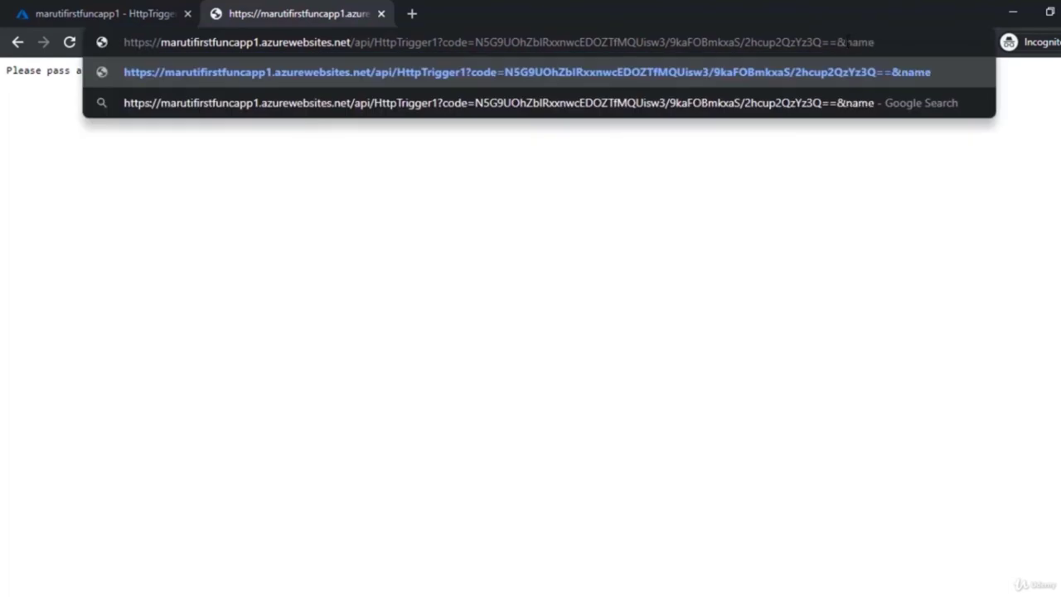
pyautogui.write('=menot')
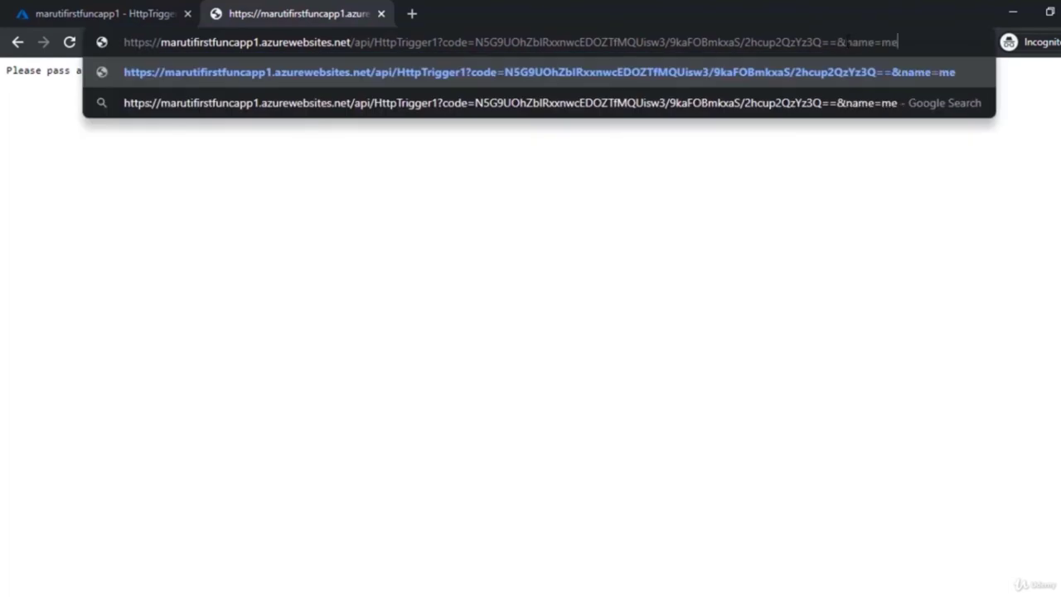
pyautogui.press('BackSpace')
pyautogui.press('BackSpace')
pyautogui.write('torstag')
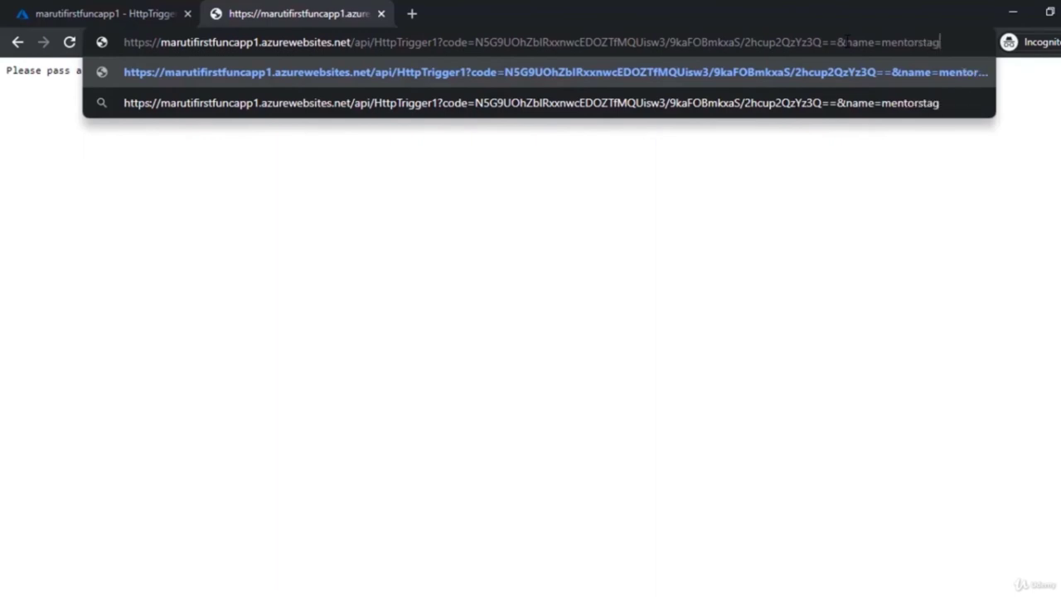
pyautogui.press('Return')
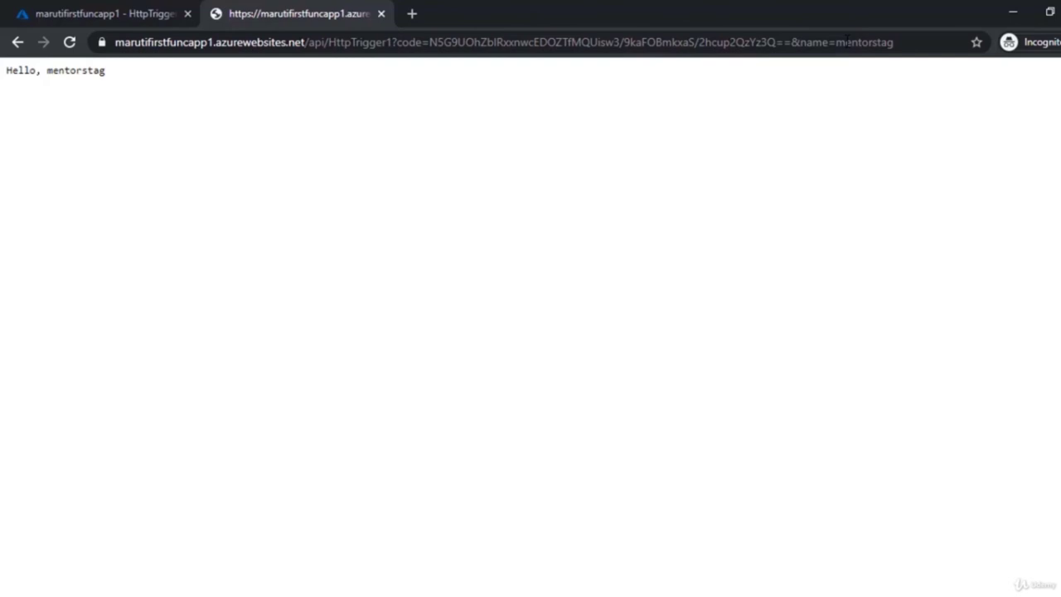
pyautogui.click(97, 18)
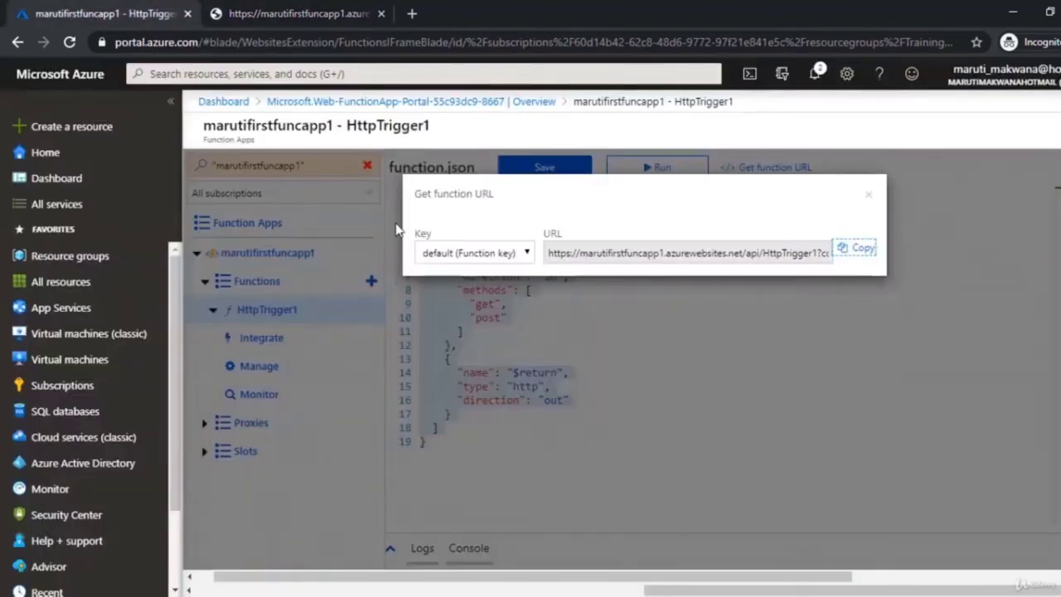
# Dismiss the function URL dialog and begin adding a new function to marutifirstfuncapp1.
pyautogui.click(869, 198)
pyautogui.click(593, 343)
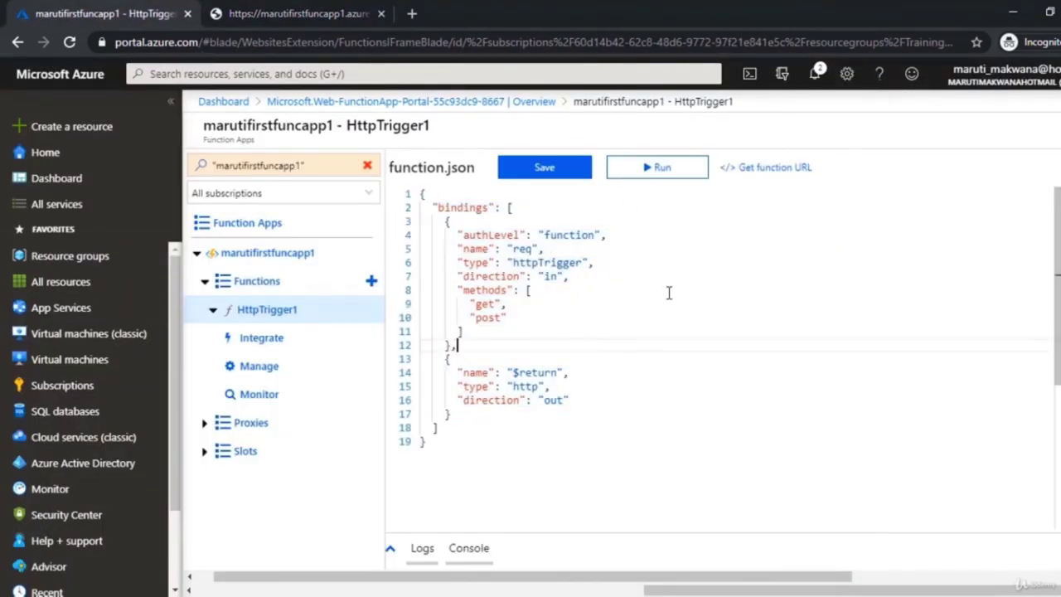
pyautogui.click(370, 284)
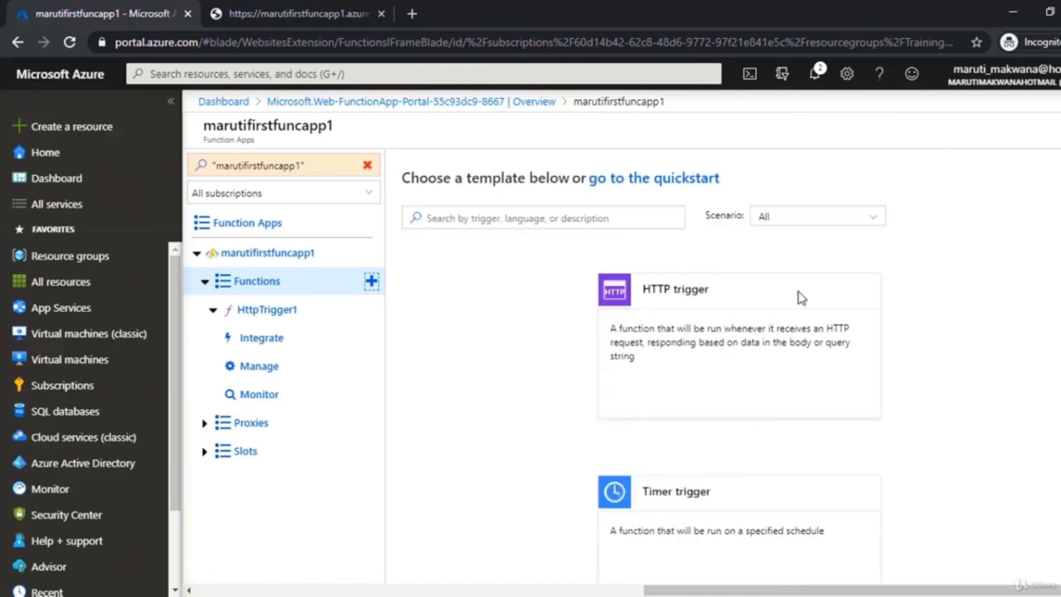
# Look through the function templates and pick the Azure Blob Storage trigger template.
pyautogui.scroll(-4, 798, 332)
pyautogui.scroll(-7, 734, 286)
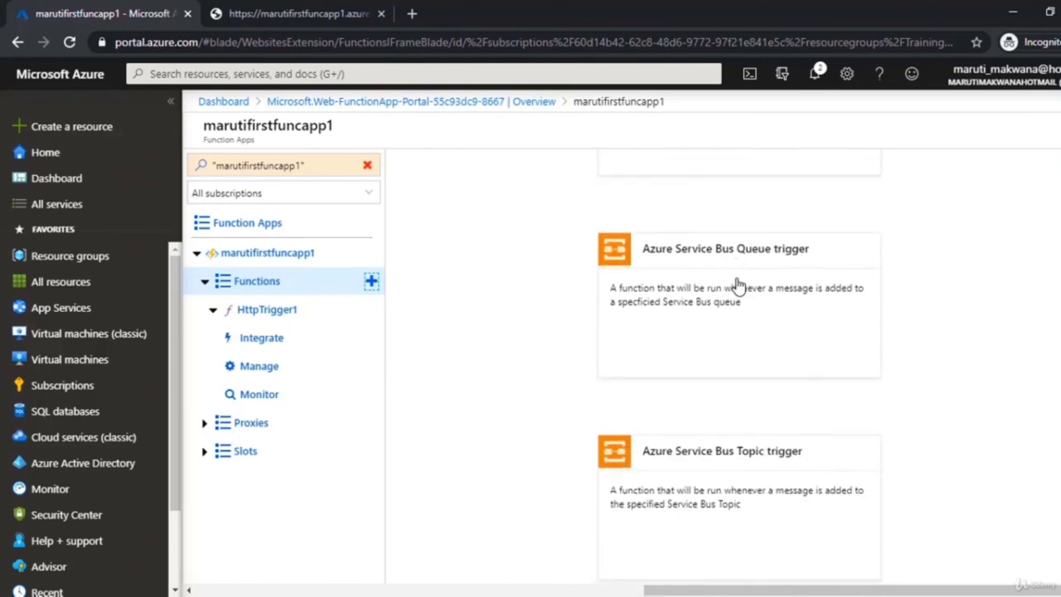
pyautogui.scroll(-1, 738, 286)
pyautogui.scroll(8, 738, 286)
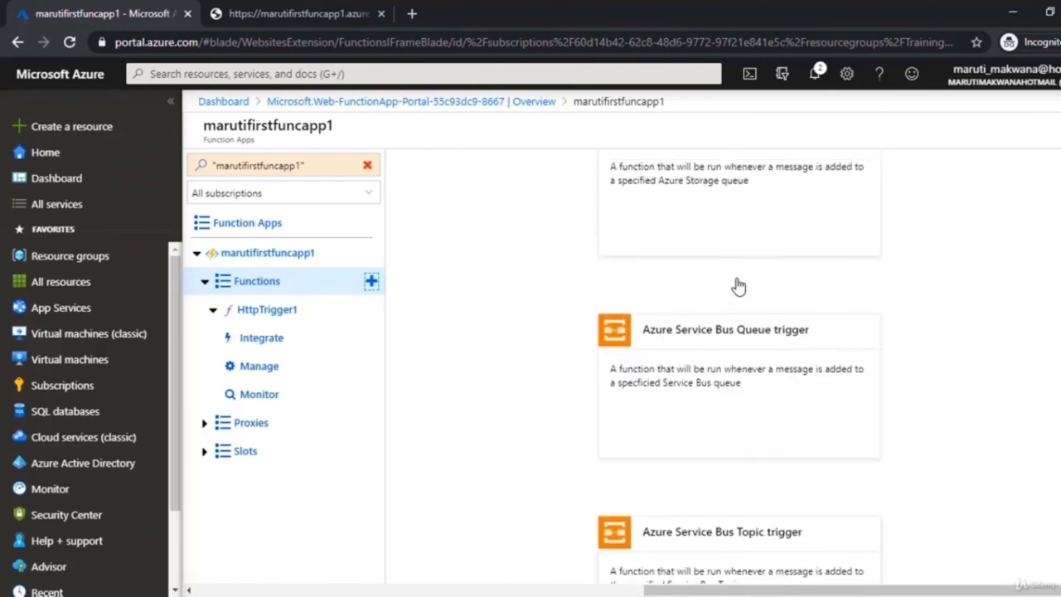
pyautogui.scroll(-3, 736, 287)
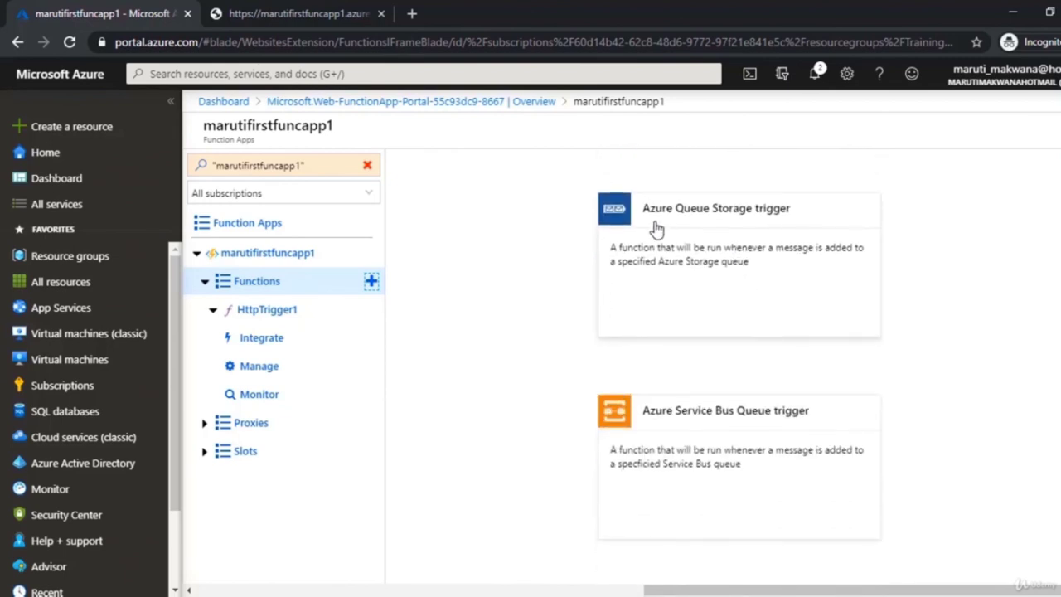
pyautogui.scroll(-4, 825, 230)
pyautogui.scroll(-5, 821, 232)
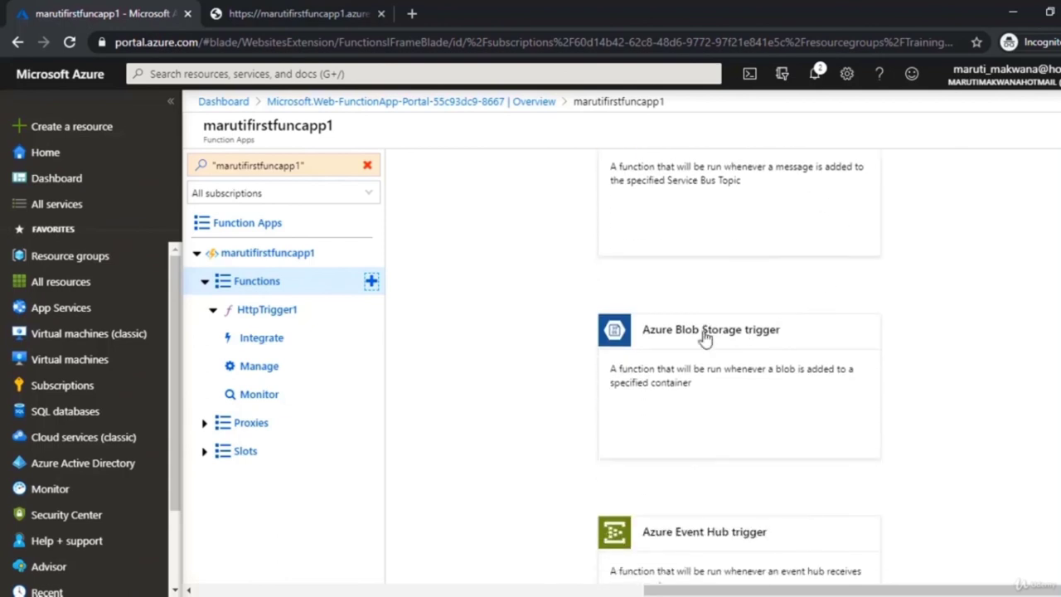
pyautogui.scroll(-2, 781, 351)
pyautogui.scroll(-5, 782, 350)
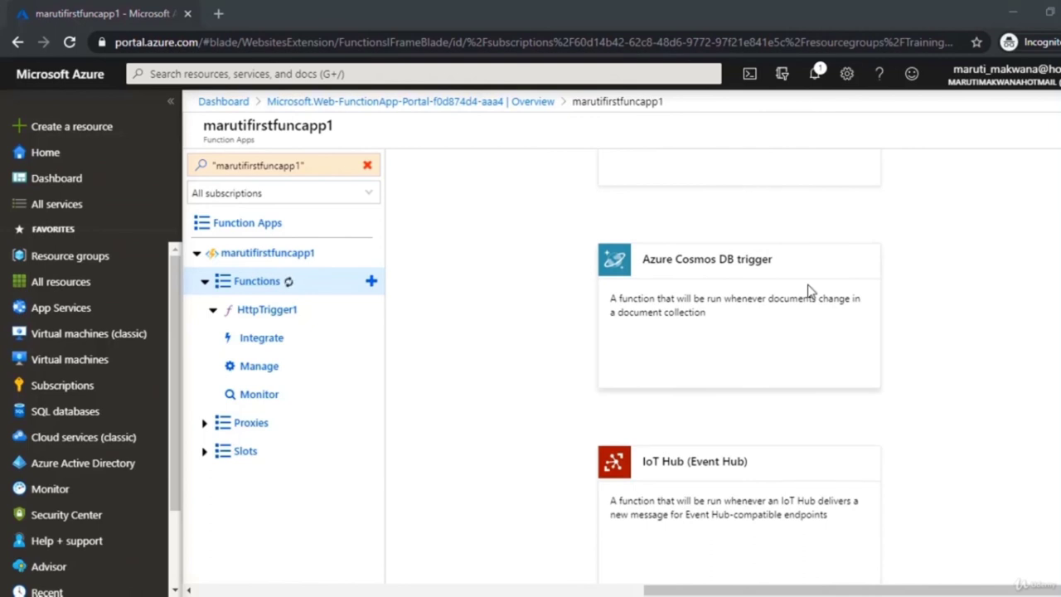
pyautogui.scroll(3, 741, 294)
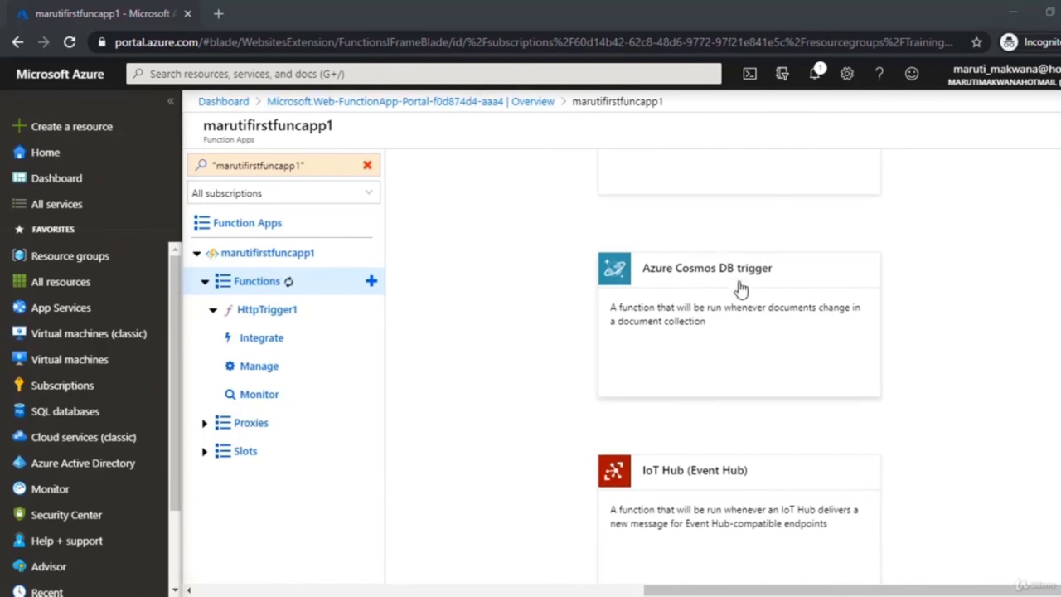
pyautogui.scroll(3, 741, 300)
pyautogui.scroll(-2, 685, 338)
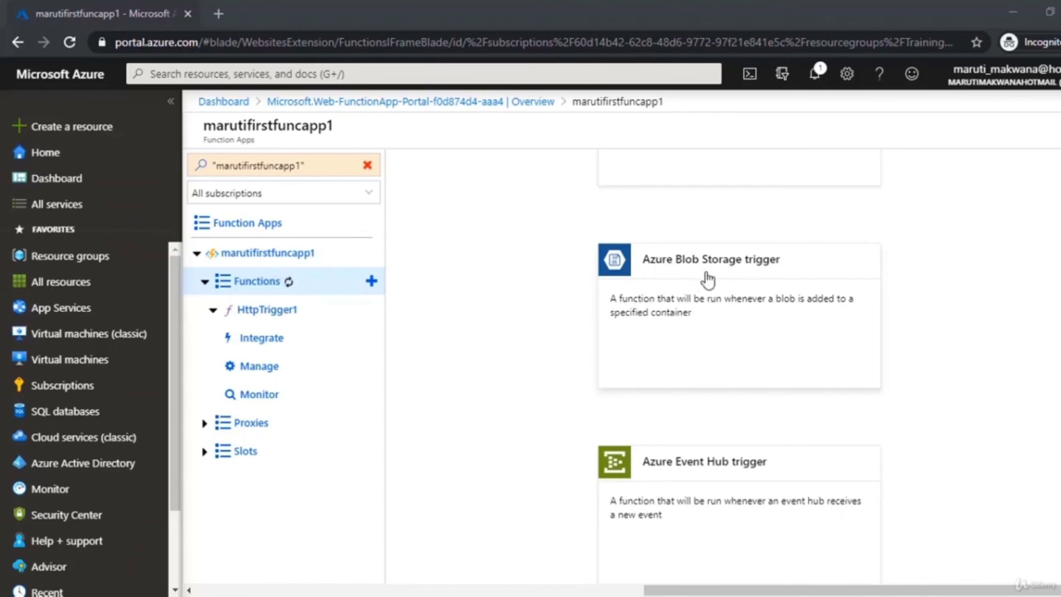
pyautogui.click(723, 315)
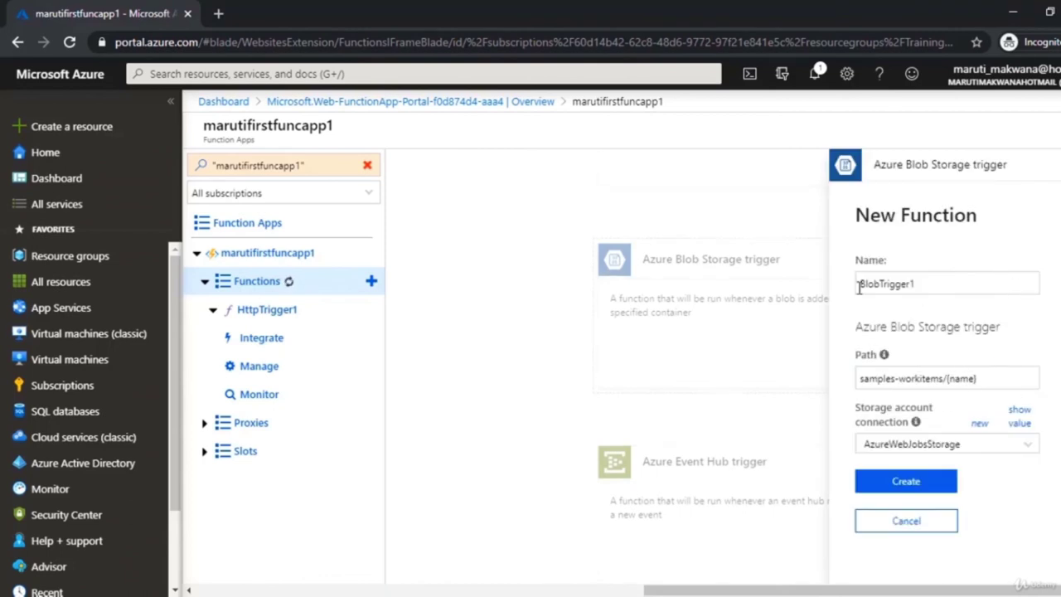
# Keep name BlobTrigger1, path samples-workitems/{name} and AzureWebJobsStorage connection, then create the function.
pyautogui.moveTo(860, 285); pyautogui.dragTo(917, 285)
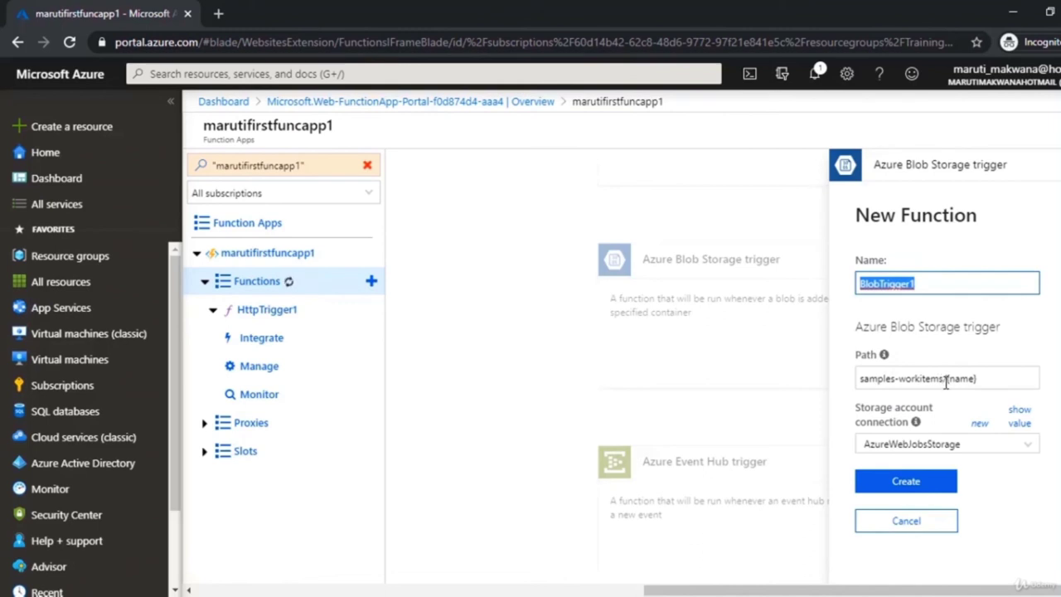
pyautogui.moveTo(943, 378); pyautogui.dragTo(784, 398)
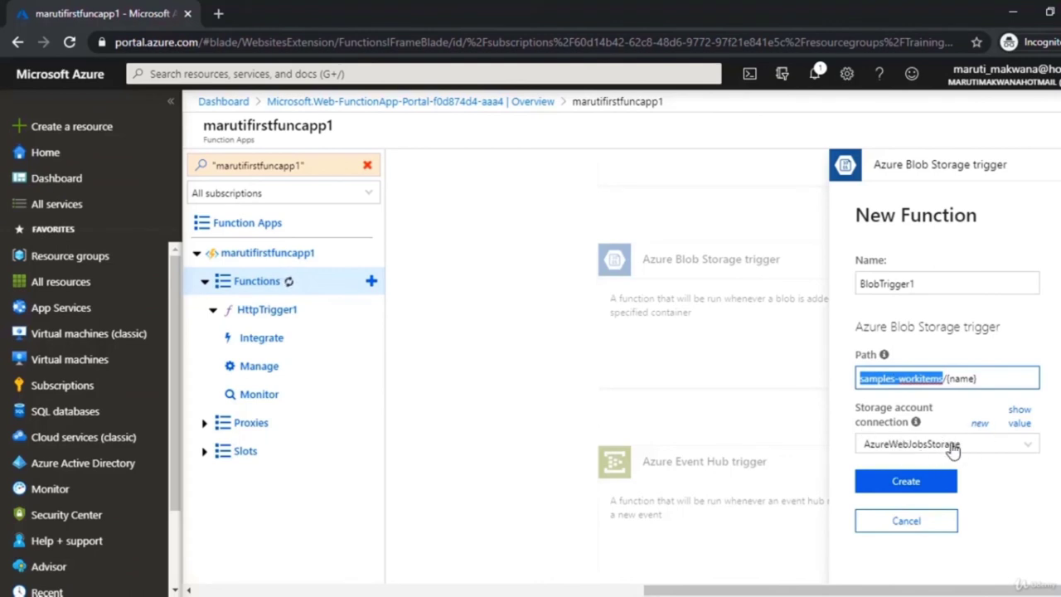
pyautogui.click(907, 494)
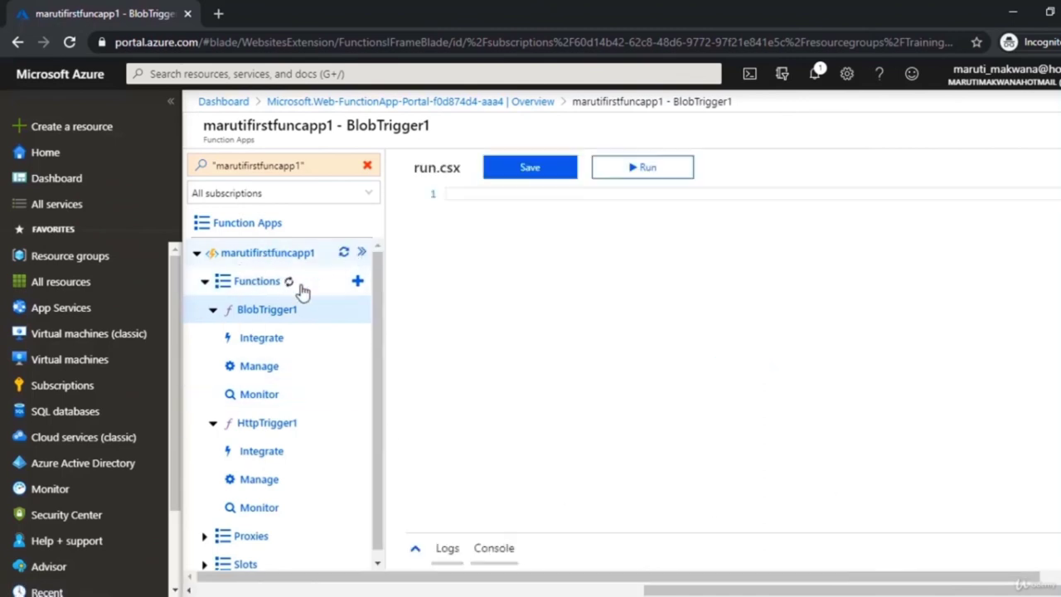
# Collapse HttpTrigger1 and review BlobTrigger1's run.csx, highlighting the blob name and size log line.
pyautogui.click(213, 424)
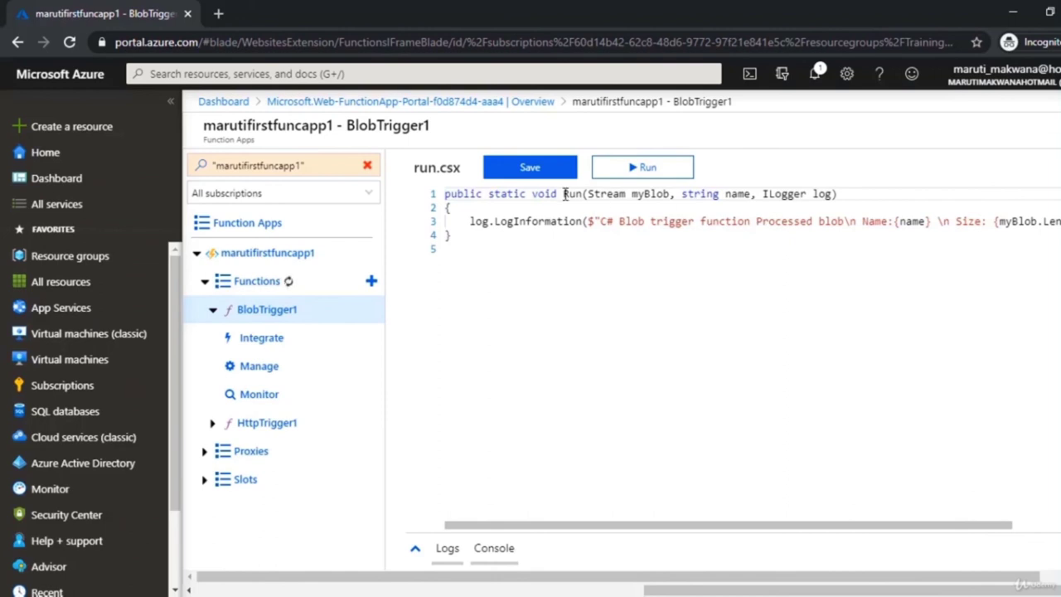
pyautogui.click(563, 194)
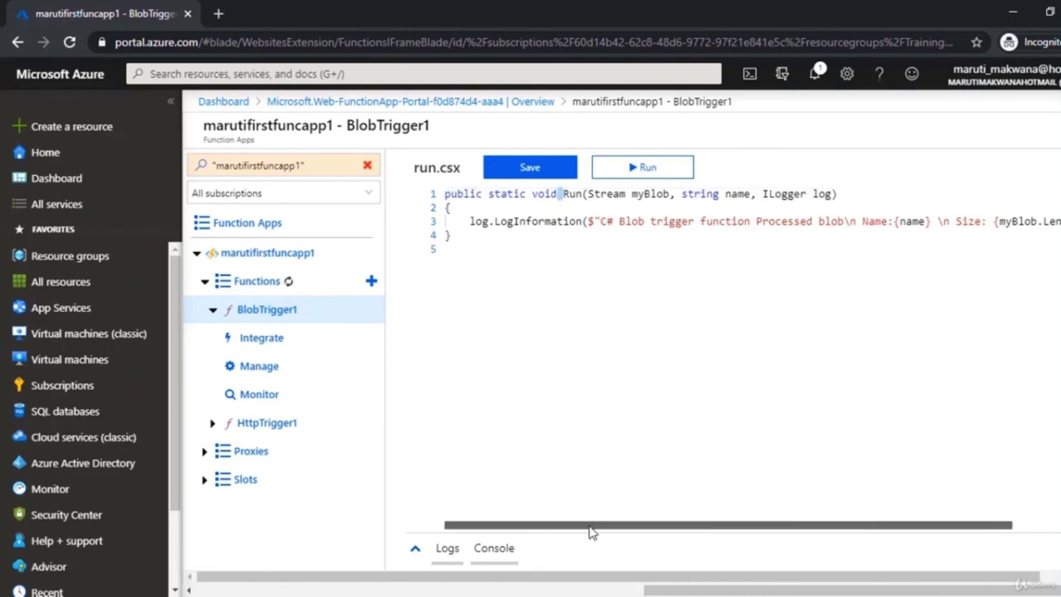
pyautogui.moveTo(592, 531); pyautogui.dragTo(668, 532)
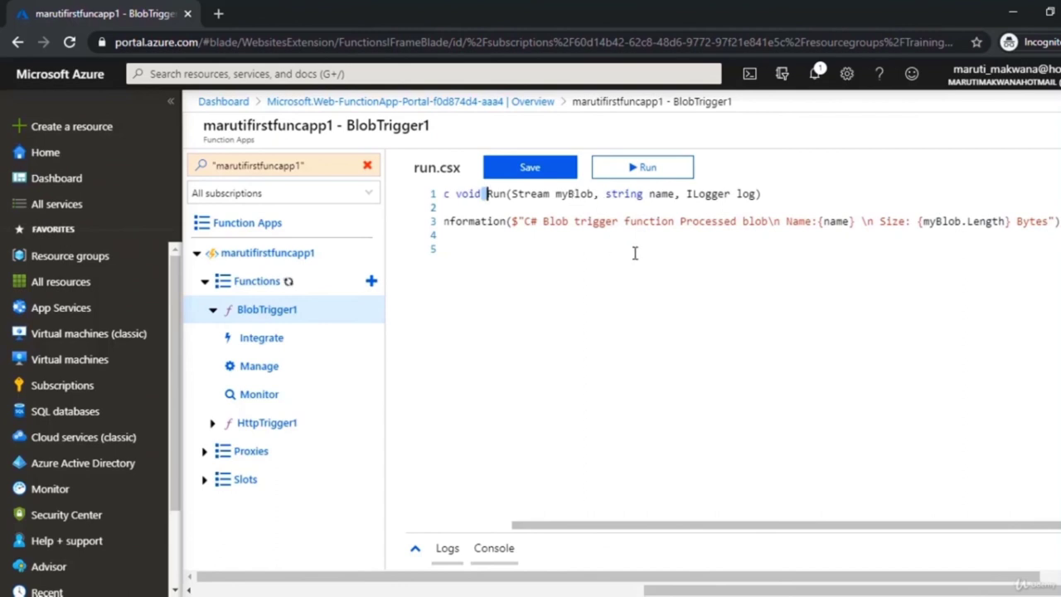
pyautogui.moveTo(971, 226); pyautogui.dragTo(846, 224)
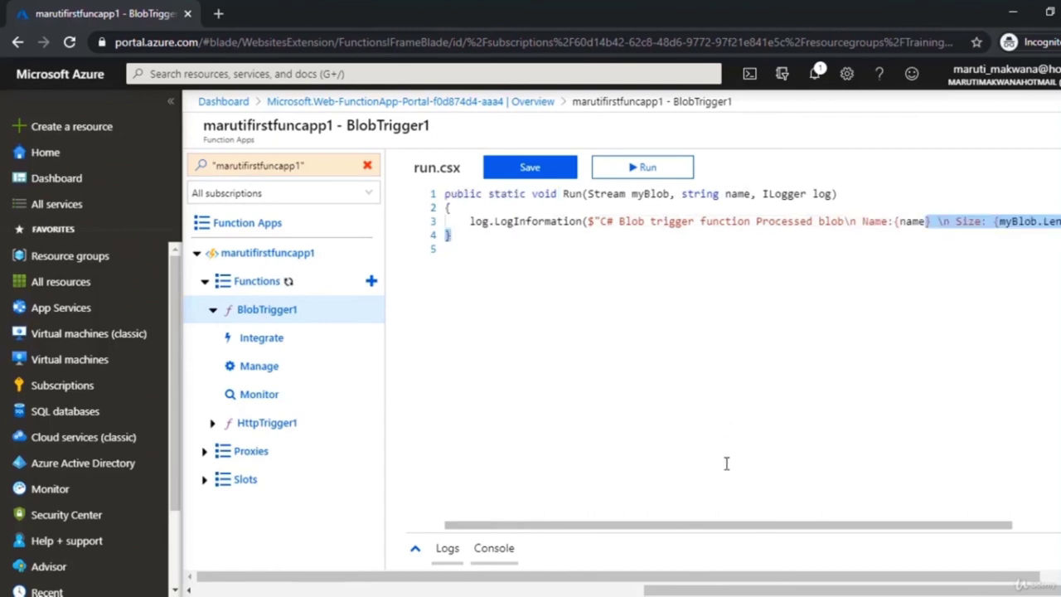
pyautogui.moveTo(726, 464); pyautogui.dragTo(1027, 220)
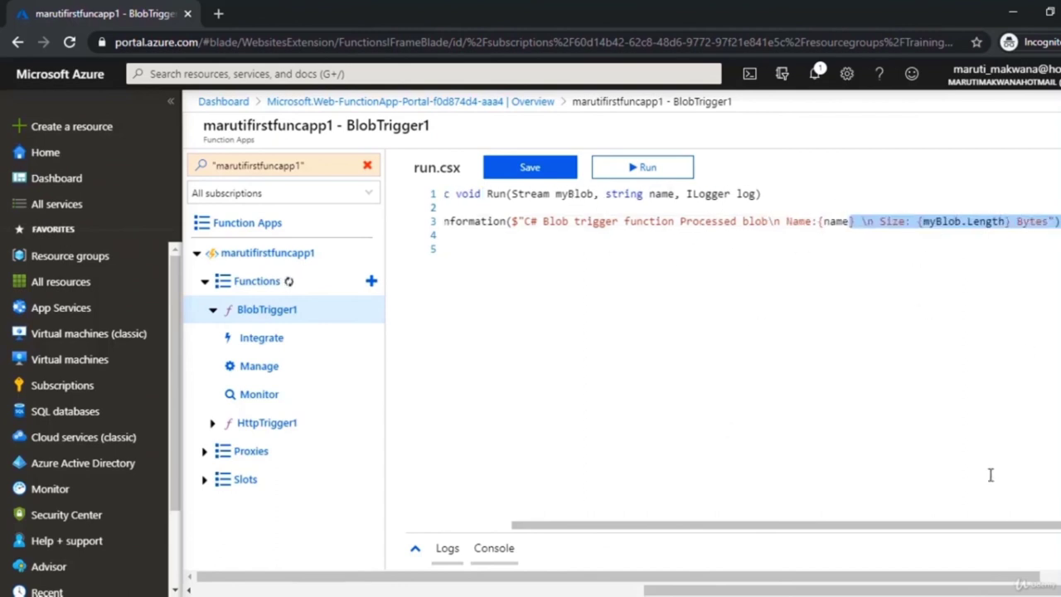
pyautogui.moveTo(871, 579); pyautogui.dragTo(911, 579)
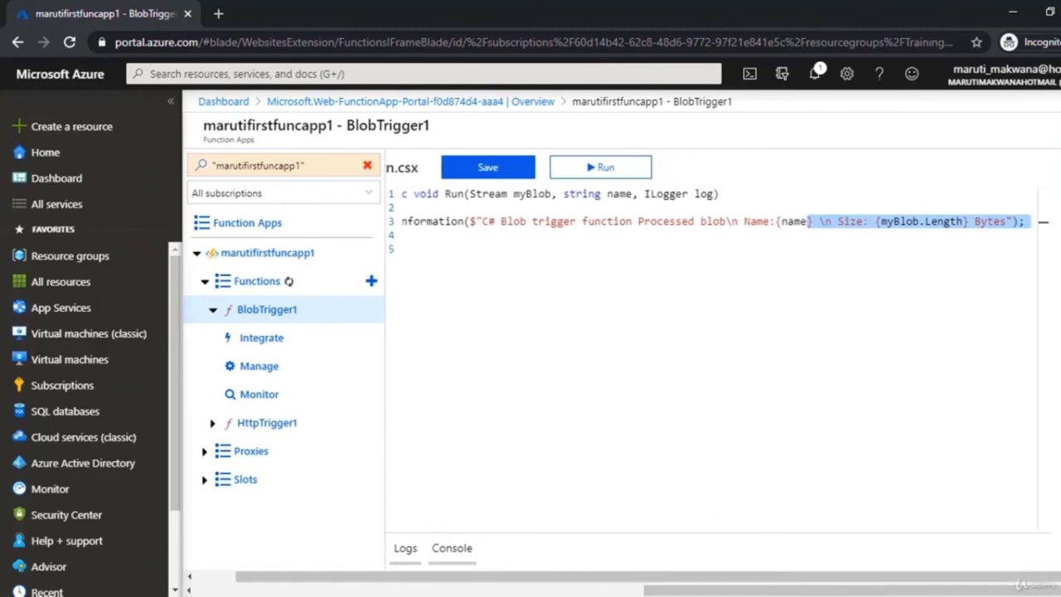
pyautogui.moveTo(837, 580); pyautogui.dragTo(993, 580)
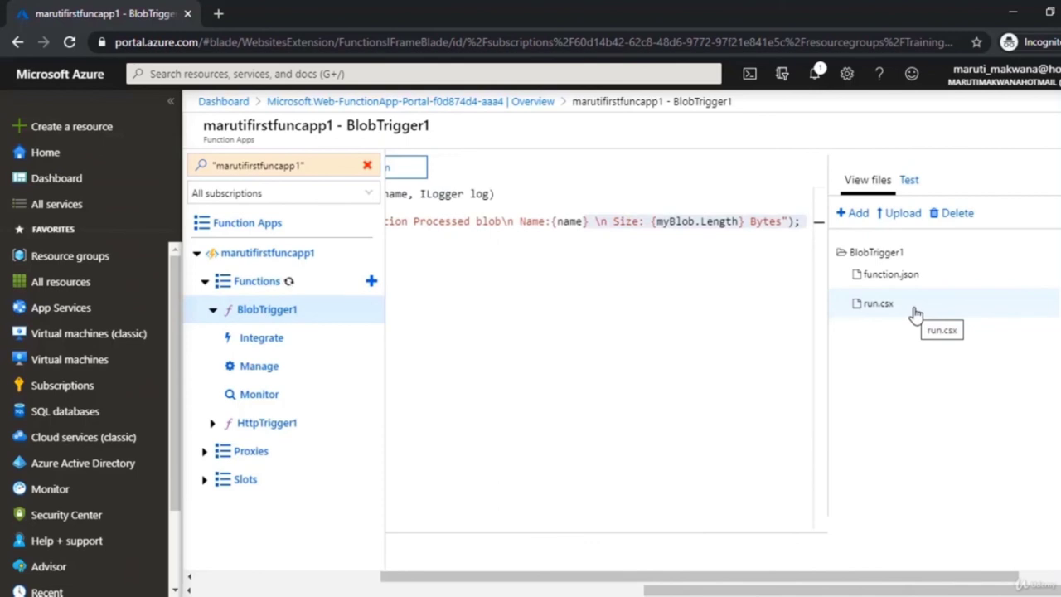
# Open BlobTrigger1's function.json and highlight the blobTrigger binding type.
pyautogui.click(885, 282)
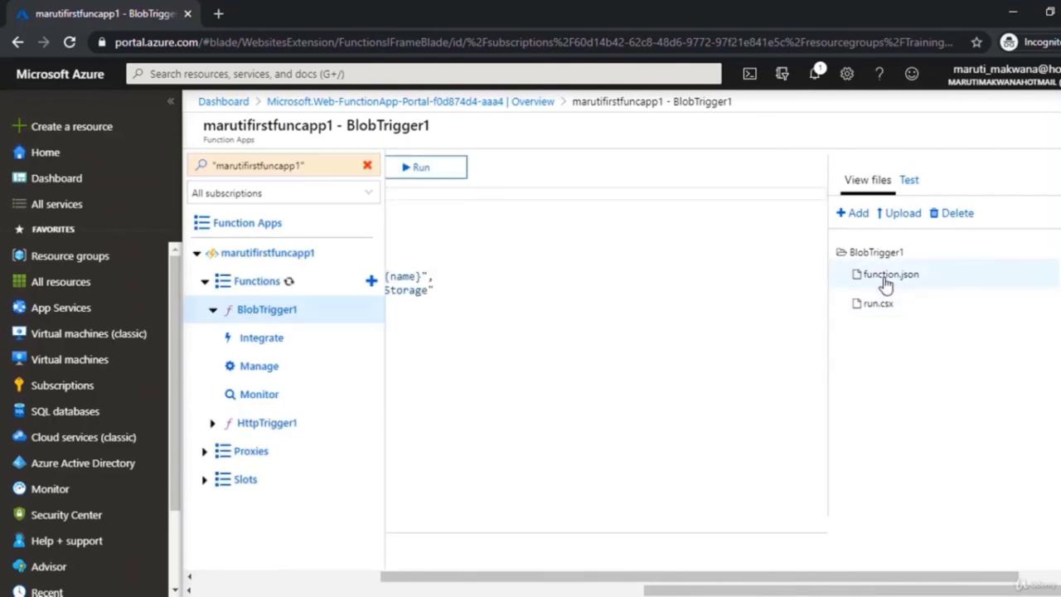
pyautogui.moveTo(817, 578); pyautogui.dragTo(639, 578)
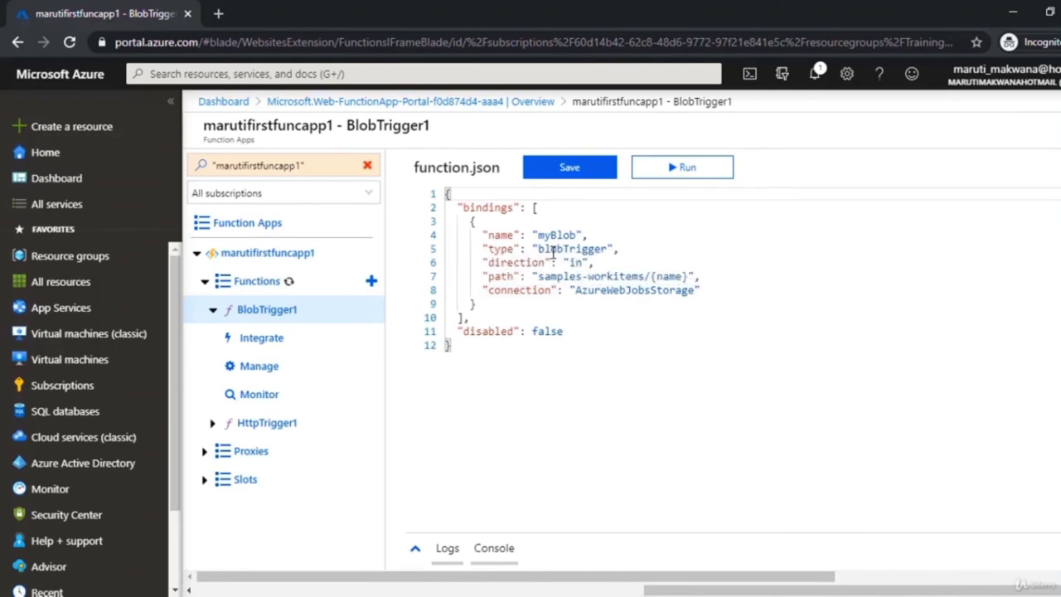
pyautogui.moveTo(539, 249); pyautogui.dragTo(608, 249)
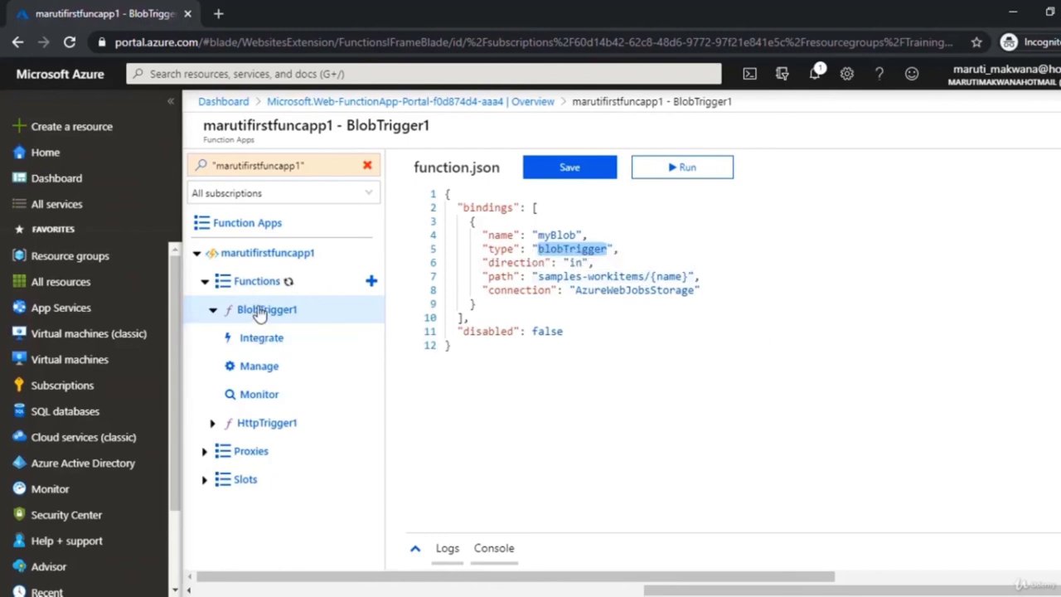
# Show BlobTrigger1's Integrate page with storage connection documentation, and open Resource groups in a new tab.
pyautogui.click(277, 349)
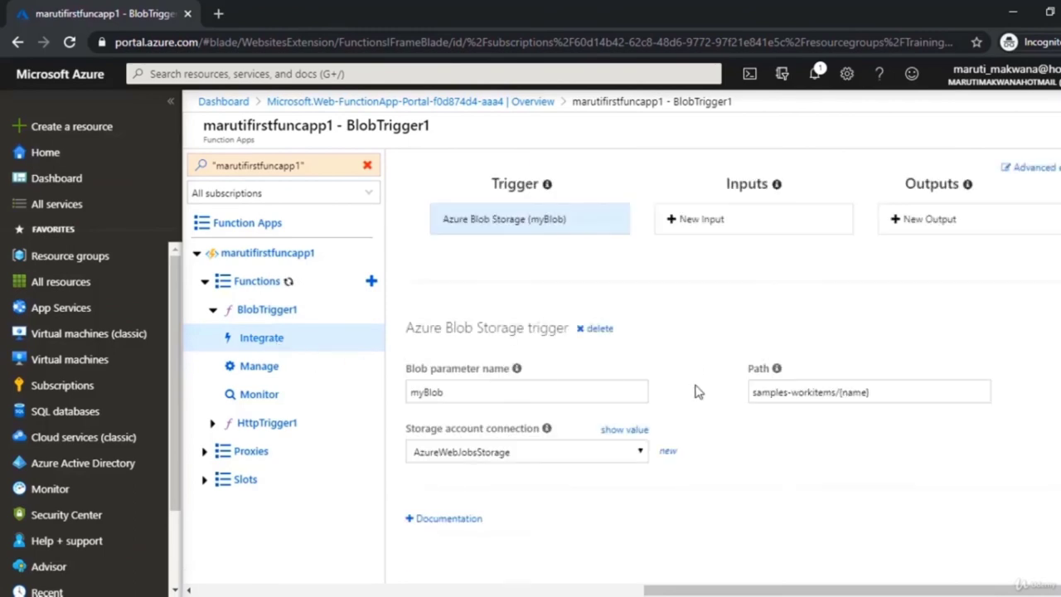
pyautogui.click(466, 519)
pyautogui.scroll(-6, 487, 516)
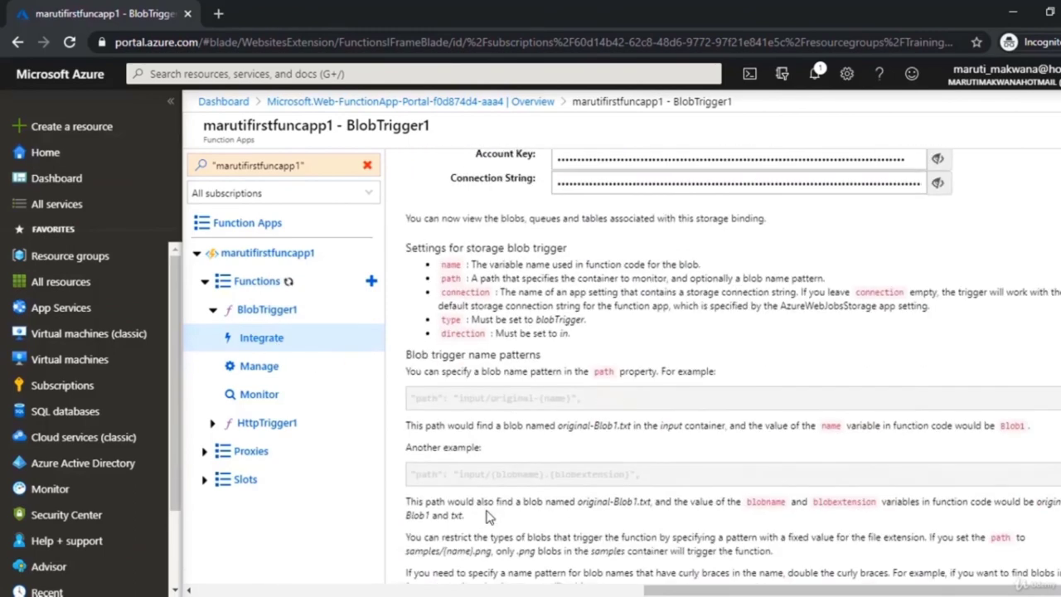
pyautogui.scroll(3, 485, 445)
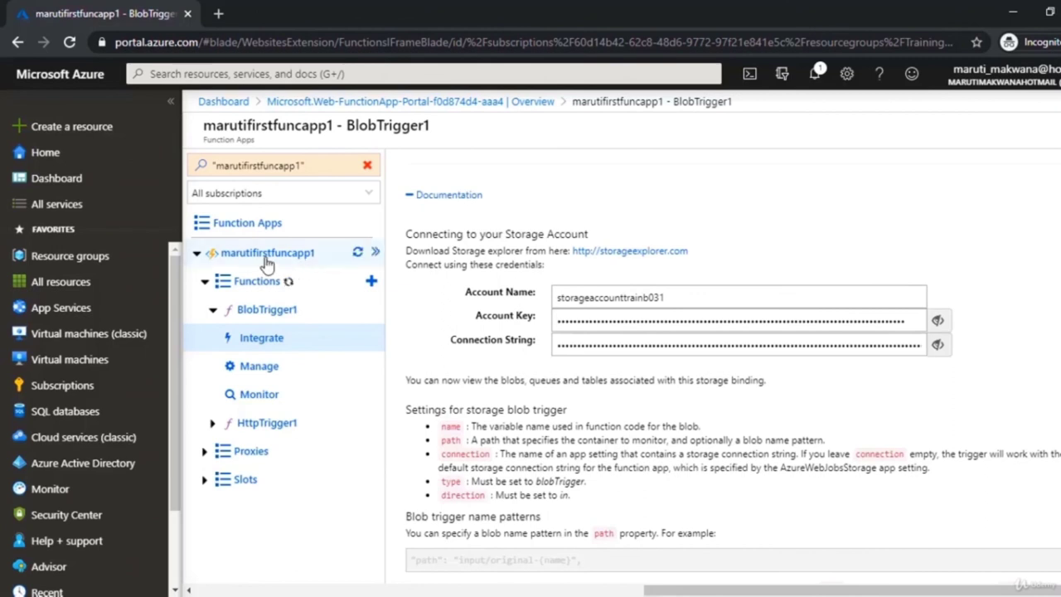
pyautogui.rightClick(71, 255)
pyautogui.click(124, 265)
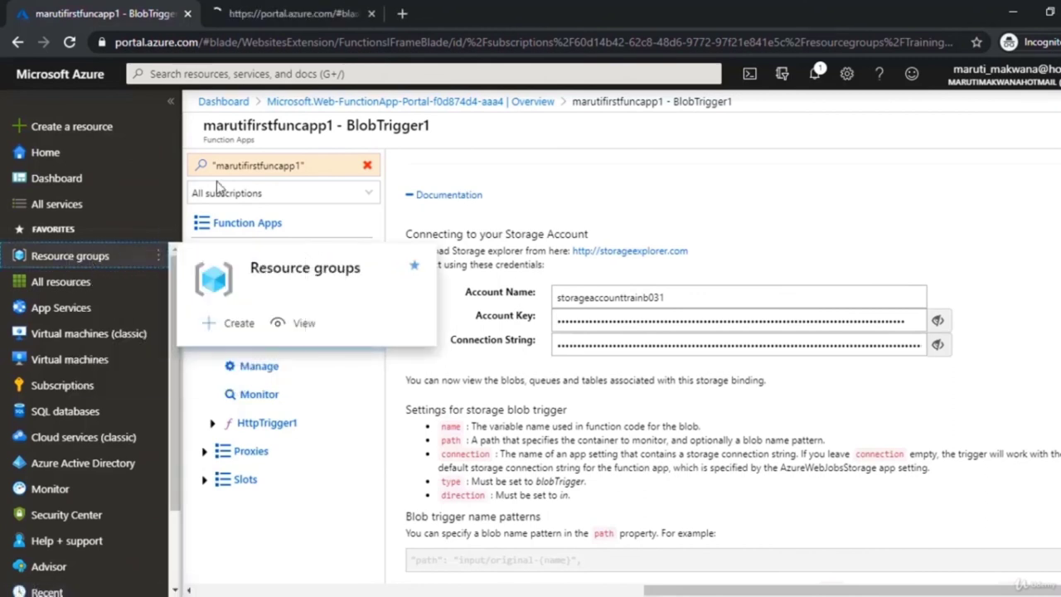
# Back on the BlobTrigger1 tab, expand the Logs panel to stream its output.
pyautogui.click(281, 14)
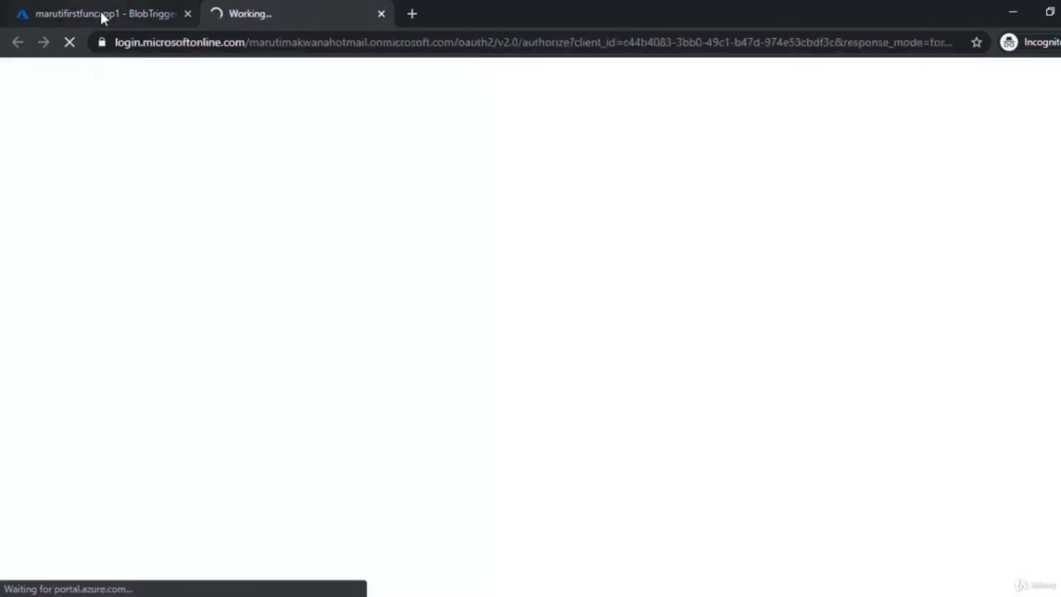
pyautogui.click(104, 15)
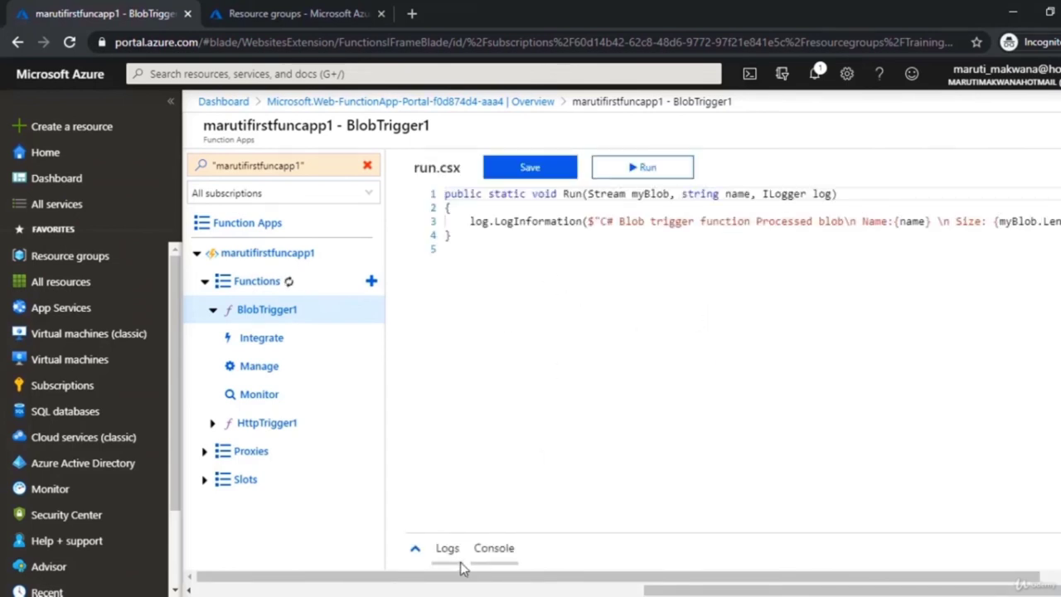
pyautogui.click(416, 548)
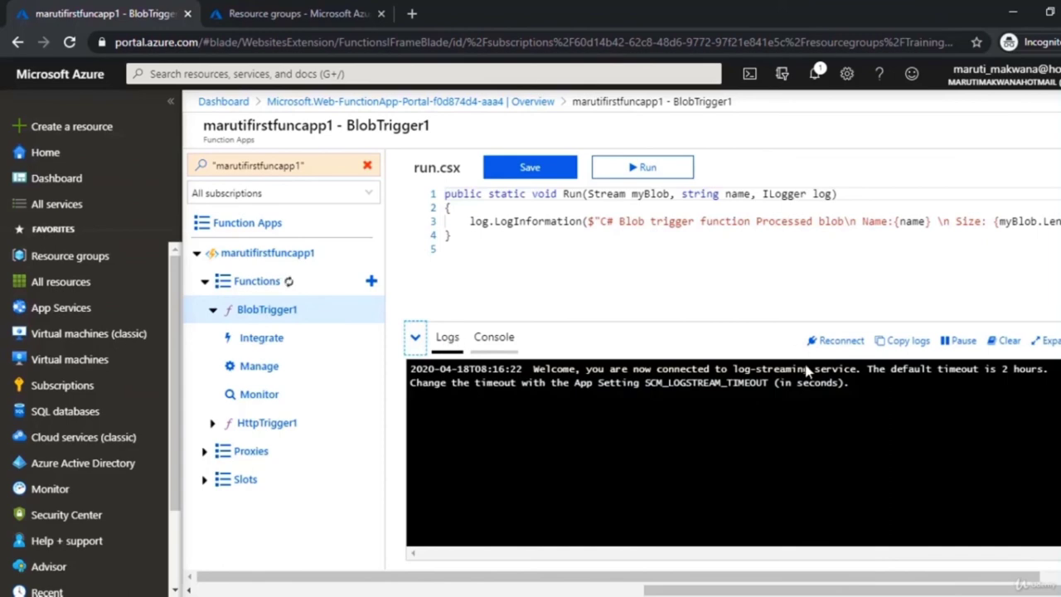
# In the Resource groups tab, open TrainingRG1 and then the storageaccounttrainb031 storage account.
pyautogui.click(289, 14)
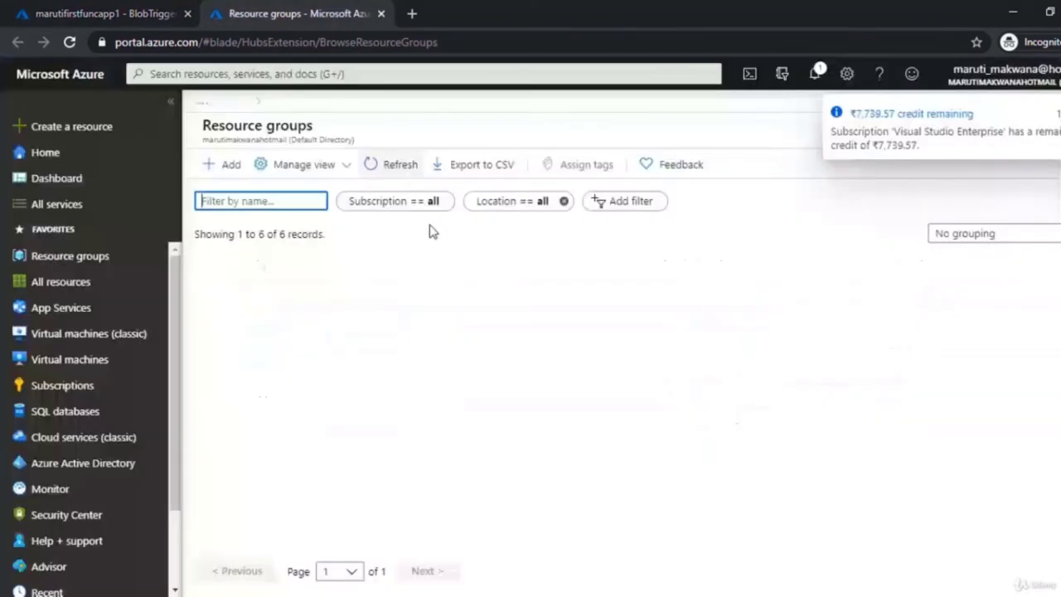
pyautogui.click(282, 424)
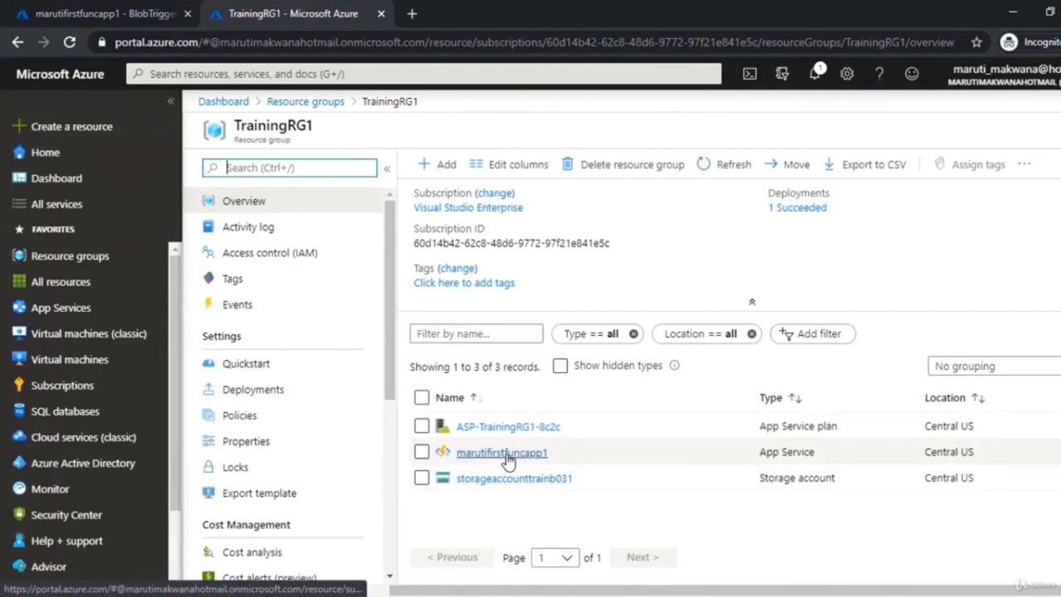
pyautogui.click(514, 479)
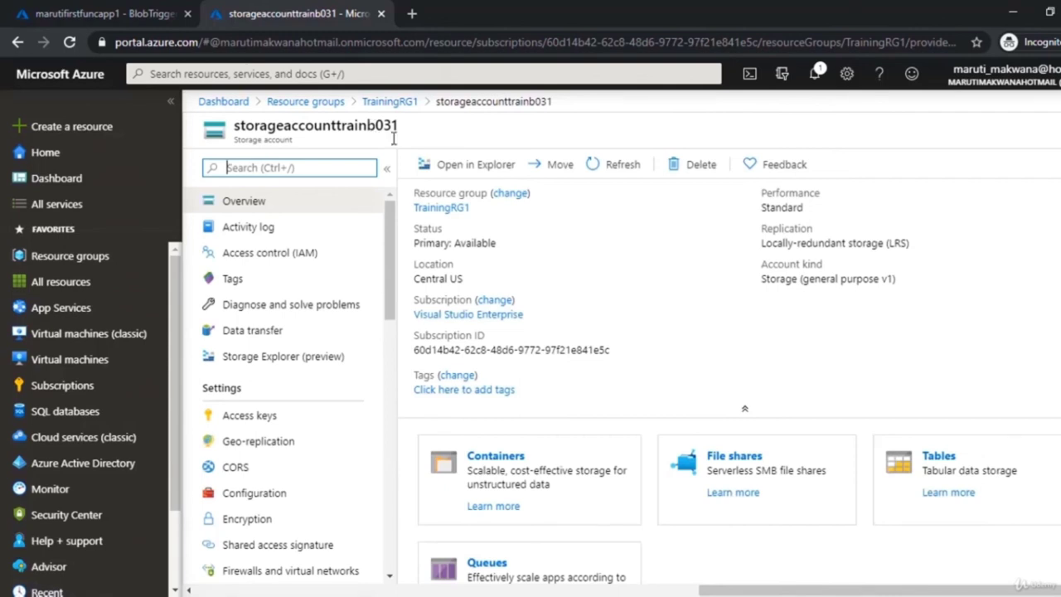
# In Storage Explorer, create blob container samples-workitems with Container-level public access.
pyautogui.click(270, 362)
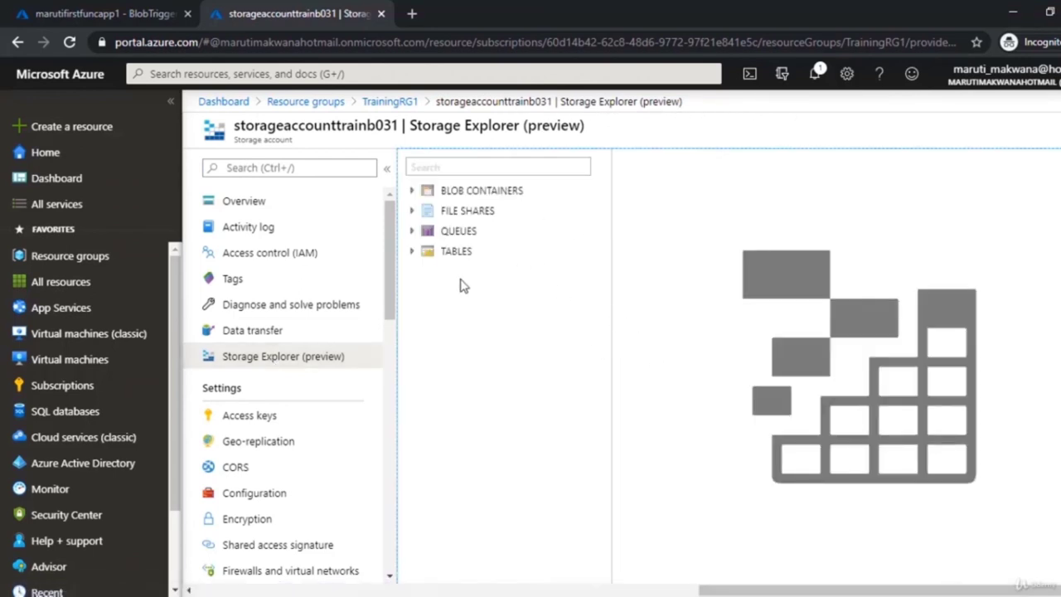
pyautogui.rightClick(478, 192)
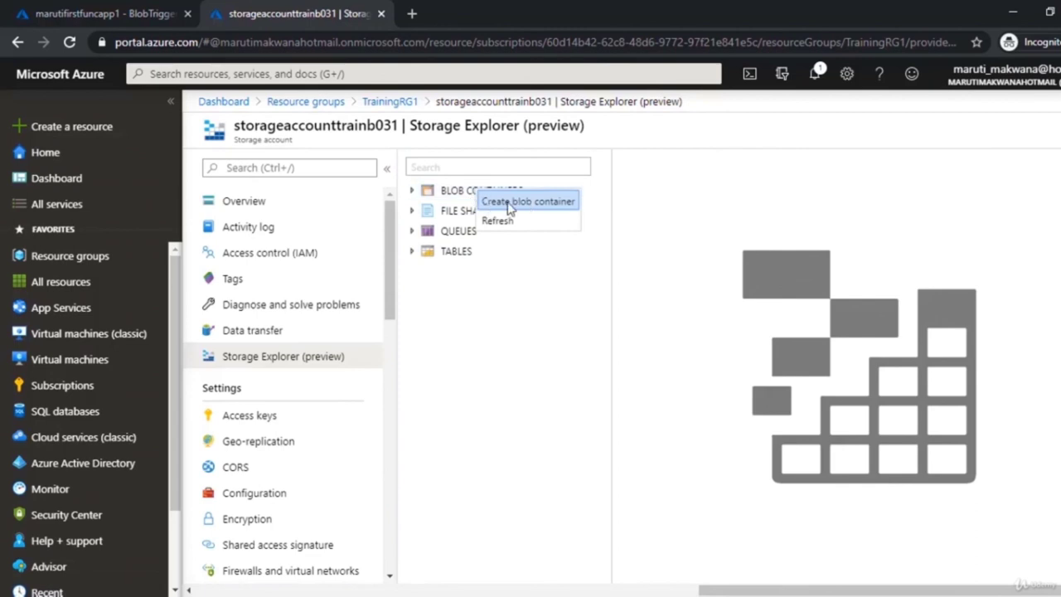
pyautogui.click(555, 202)
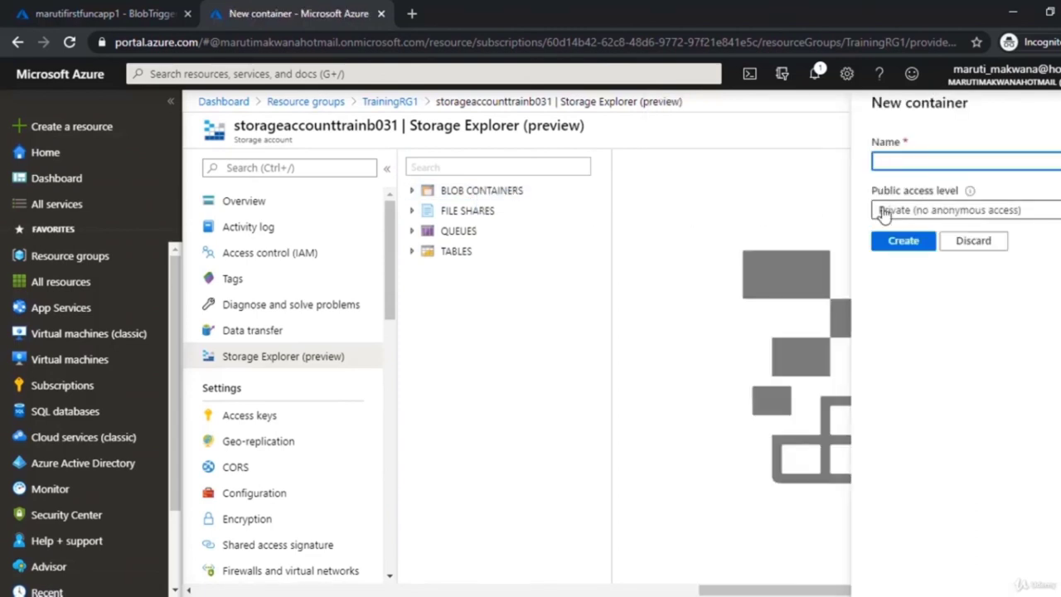
pyautogui.write('samples-workitems')
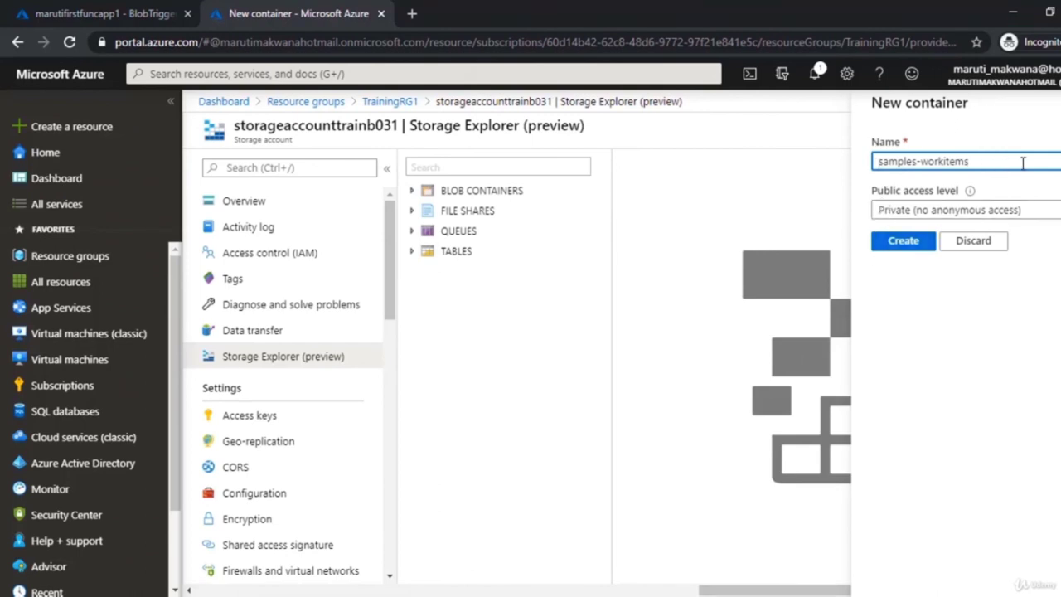
pyautogui.click(956, 217)
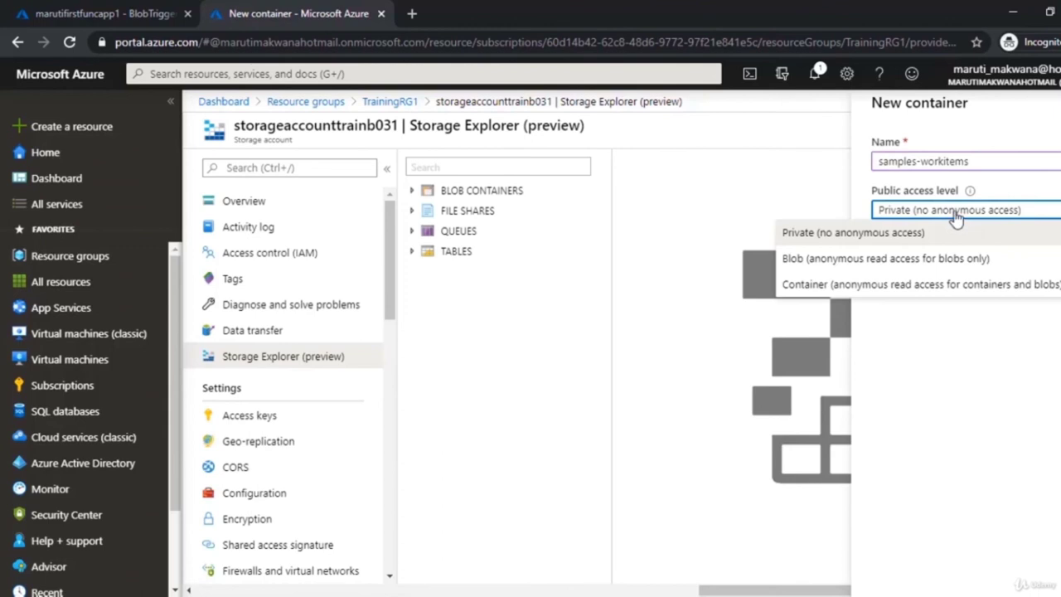
pyautogui.click(1004, 287)
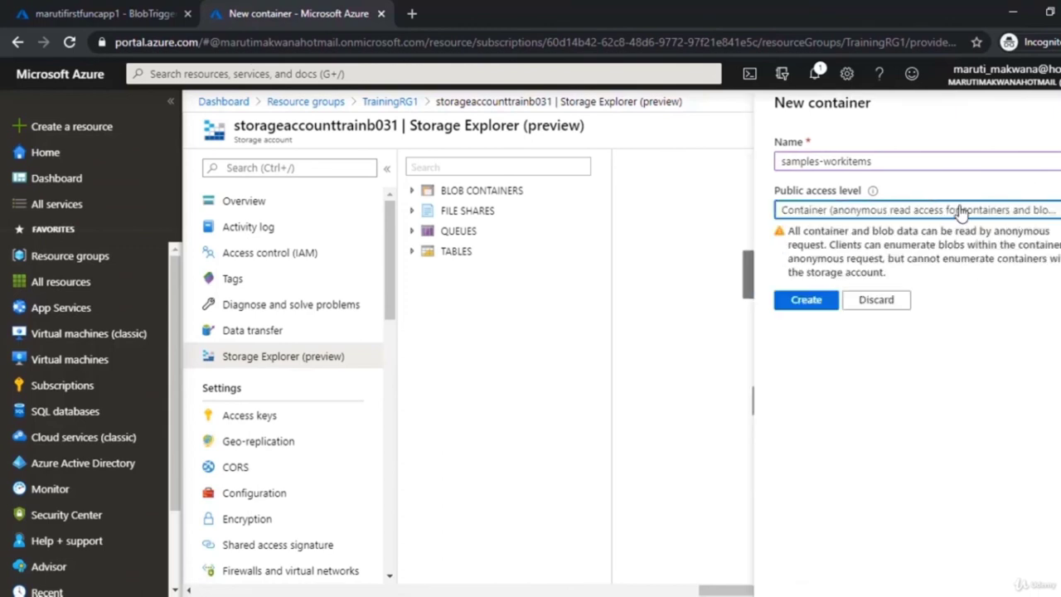
pyautogui.click(807, 303)
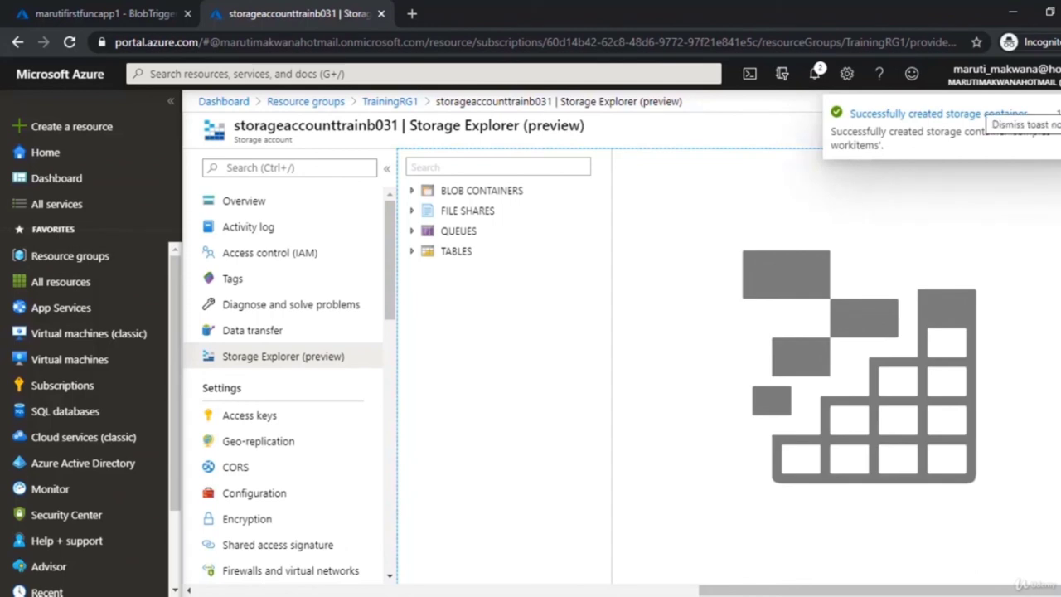
# Dismiss the notification and open the empty samples-workitems container.
pyautogui.click(1054, 113)
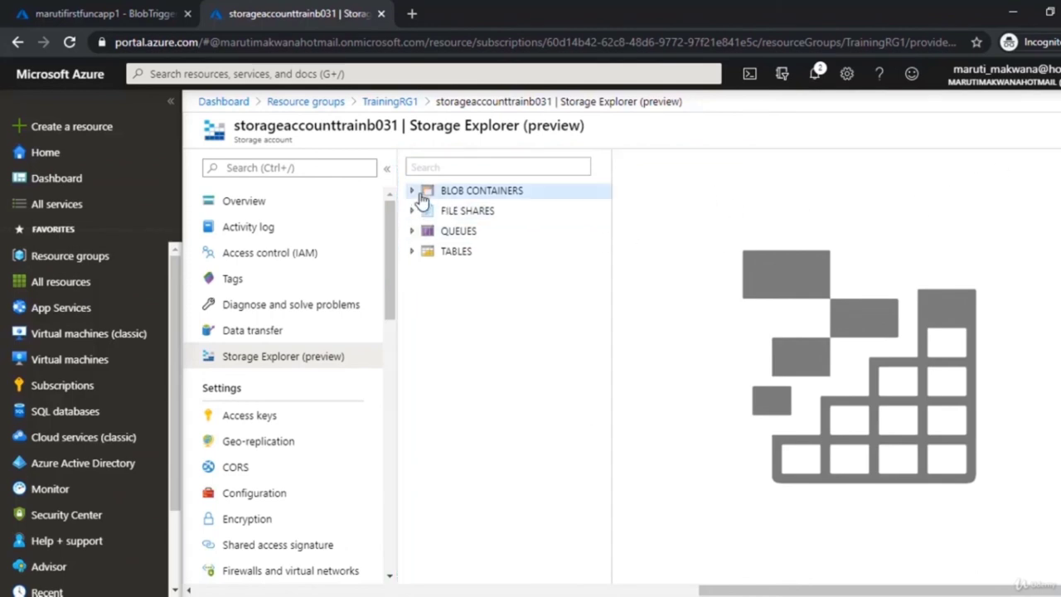
pyautogui.click(412, 191)
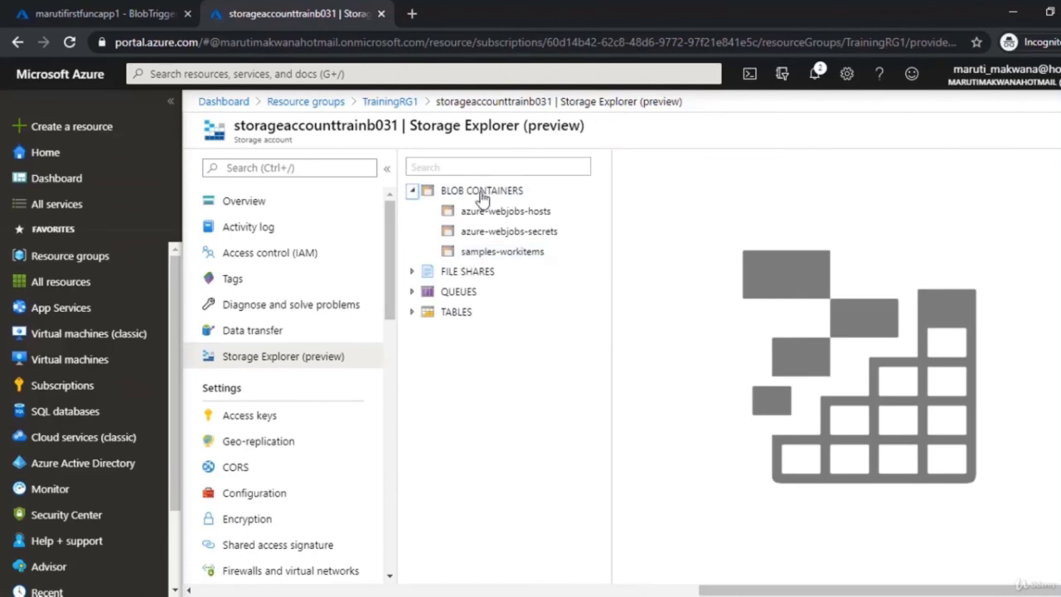
pyautogui.click(495, 254)
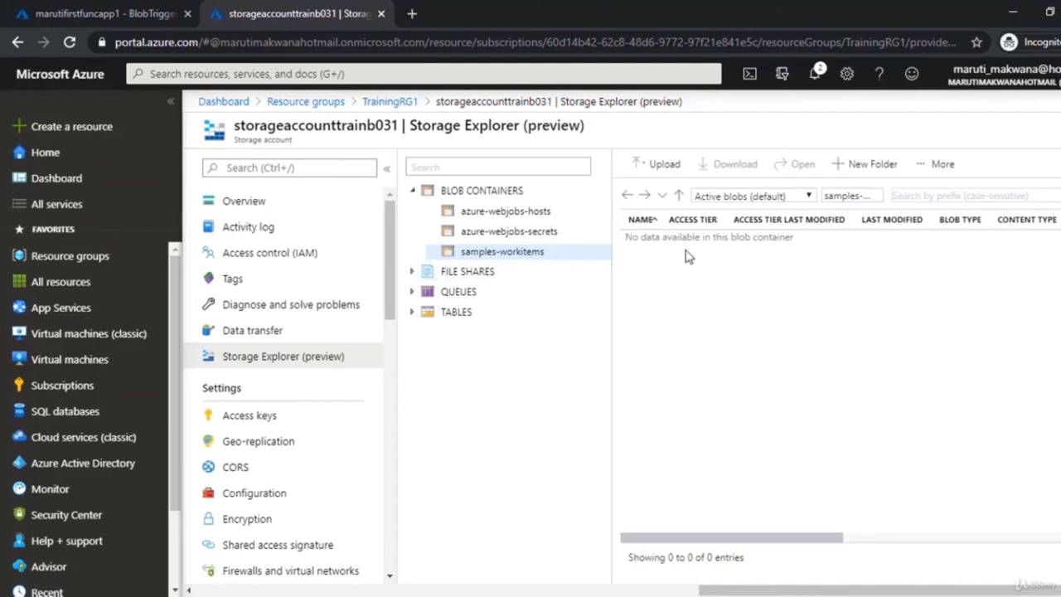
# Upload Chess-World-HD-Wallpaper.jpg from Pictures into samples-workitems, allowing overwrite of existing files.
pyautogui.click(667, 164)
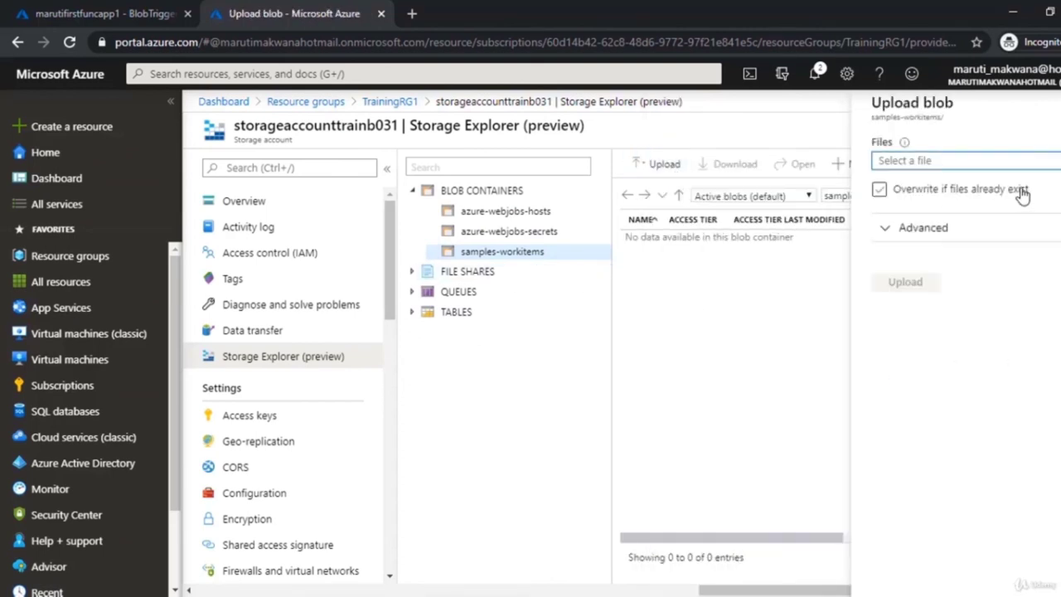
pyautogui.click(965, 160)
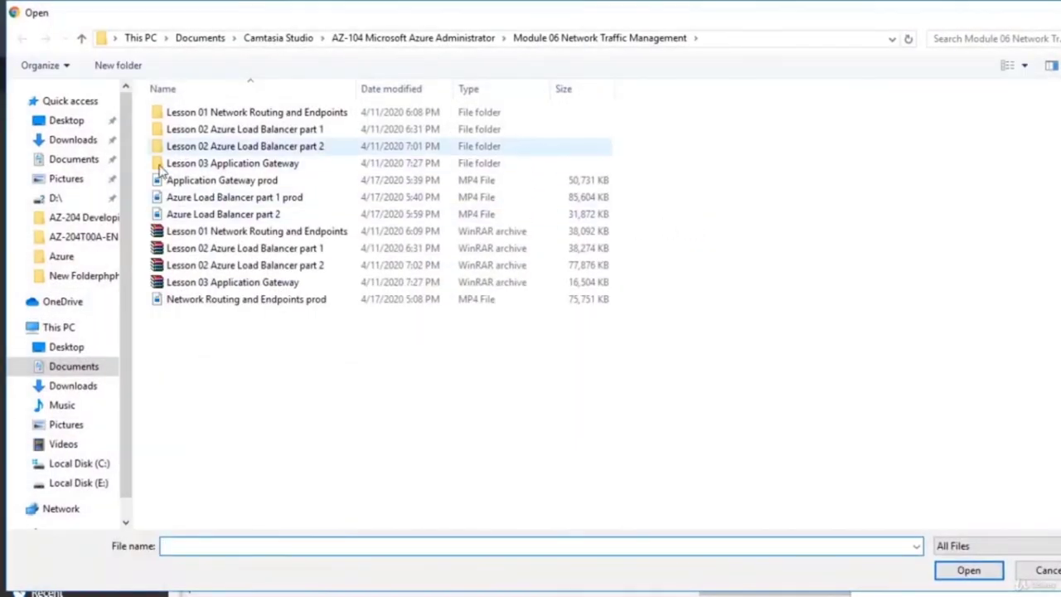
pyautogui.click(66, 179)
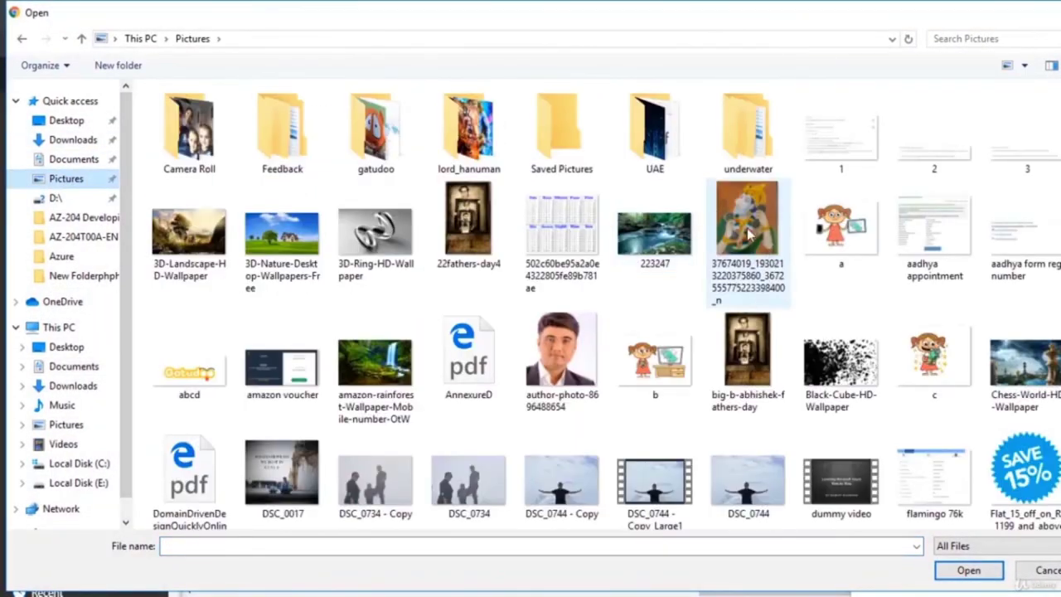
pyautogui.doubleClick(1024, 364)
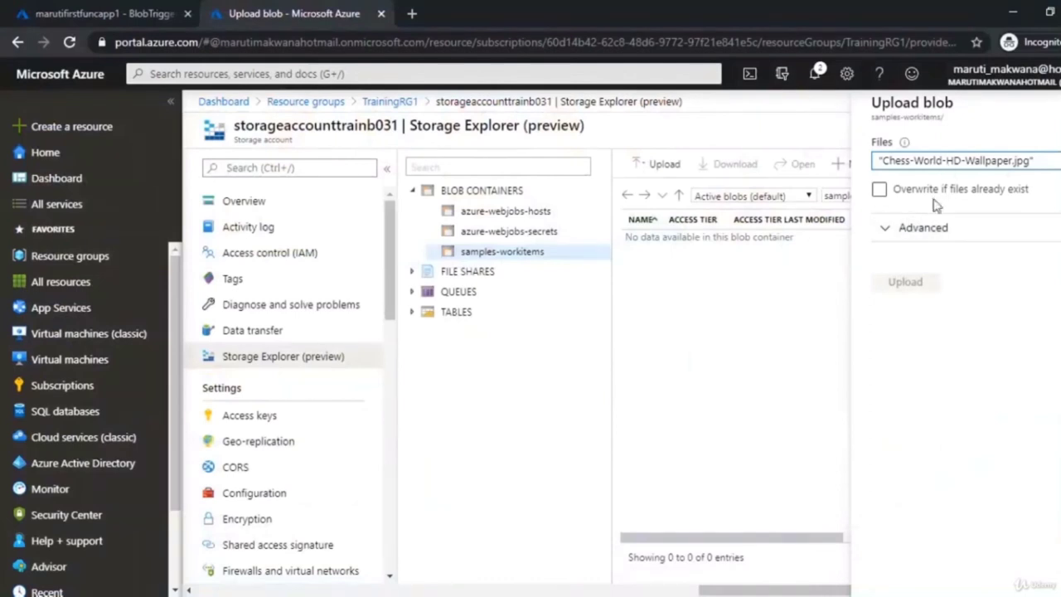
pyautogui.click(881, 191)
pyautogui.click(903, 283)
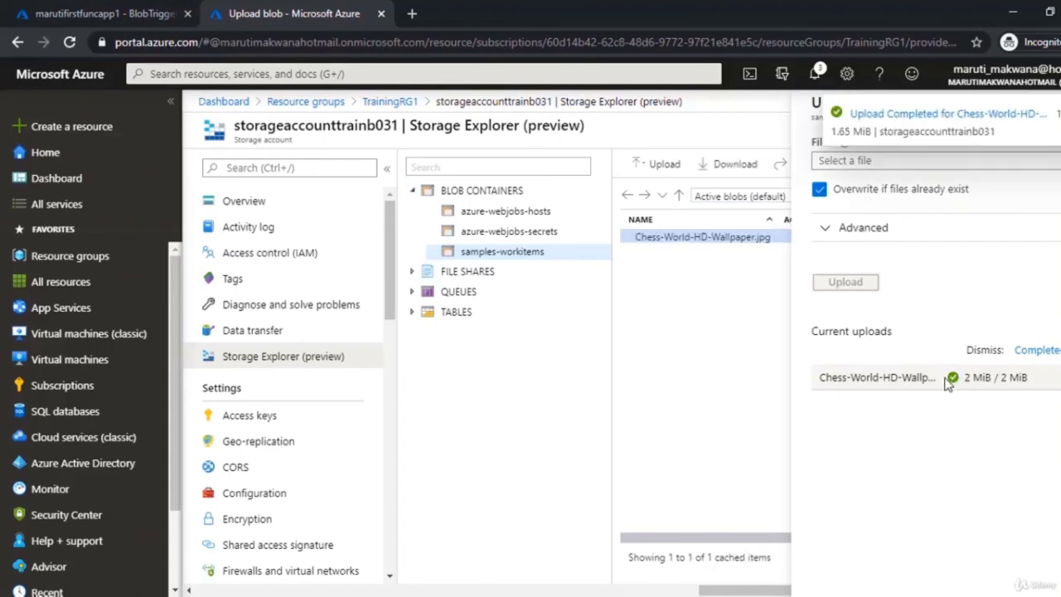
# Check BlobTrigger1's logs showing Chess-World-HD-Wallpaper.jpg processed at 1734717 bytes.
pyautogui.click(83, 14)
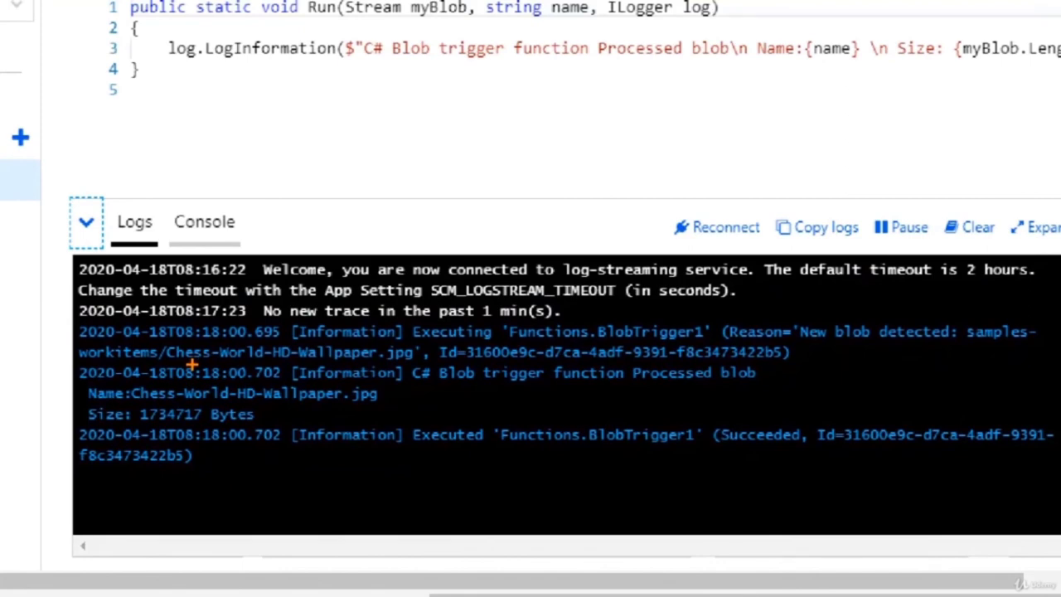
pyautogui.moveTo(192, 365); pyautogui.dragTo(411, 363)
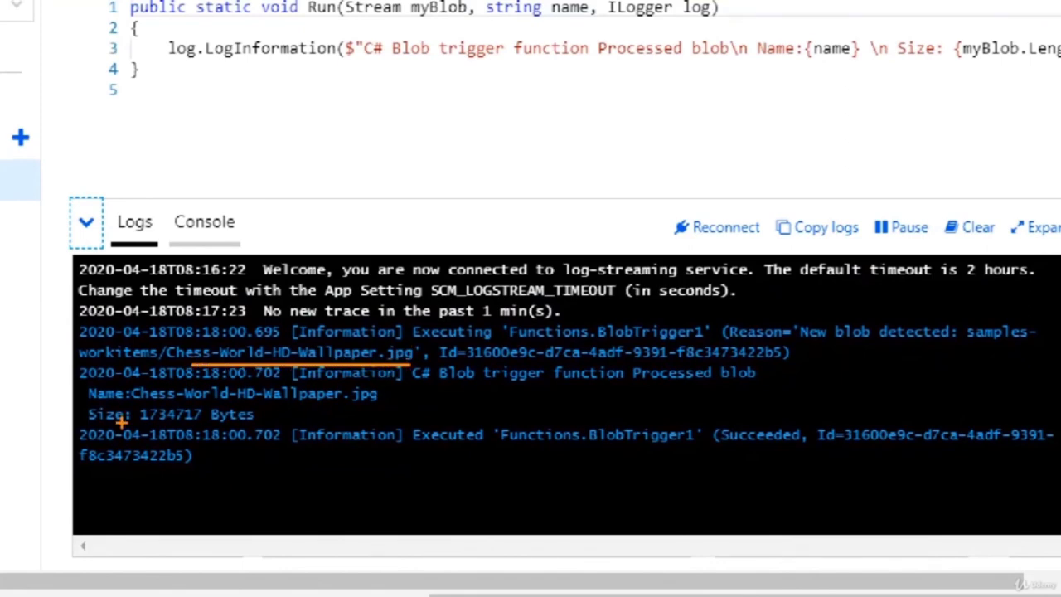
pyautogui.moveTo(131, 424); pyautogui.dragTo(205, 425)
pyautogui.moveTo(91, 404); pyautogui.dragTo(143, 404)
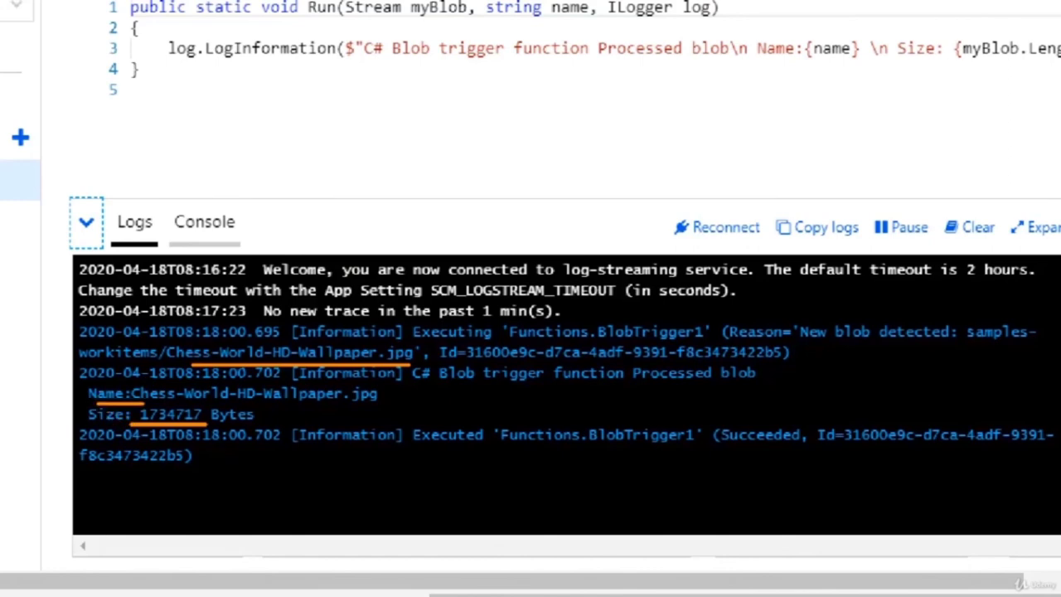
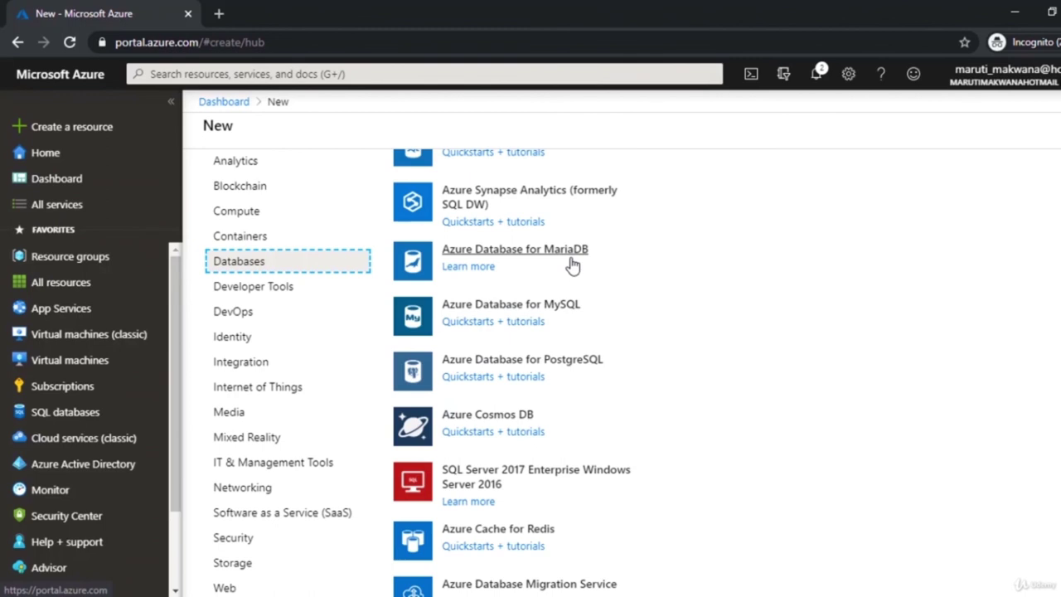
# Start a new SQL Database in resource group TrainingRG.
pyautogui.click(471, 305)
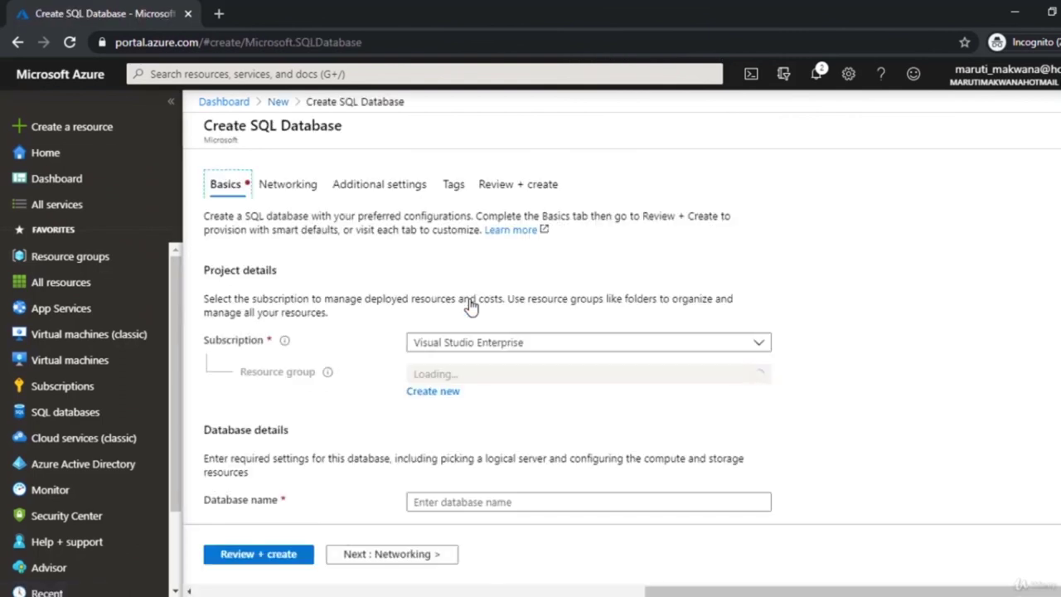
pyautogui.scroll(-2, 470, 302)
pyautogui.scroll(-1, 470, 300)
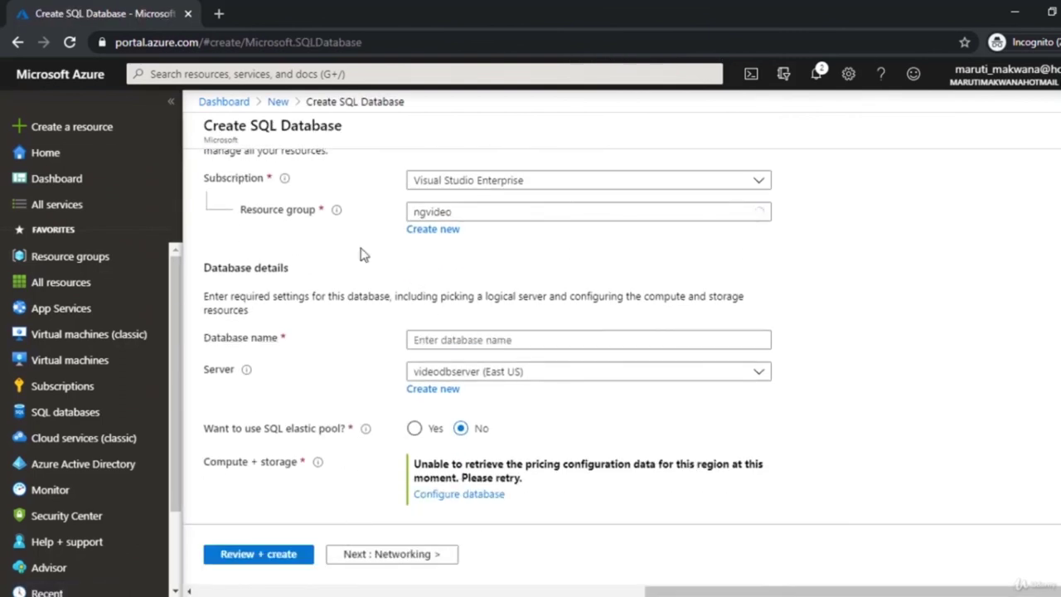
pyautogui.click(702, 220)
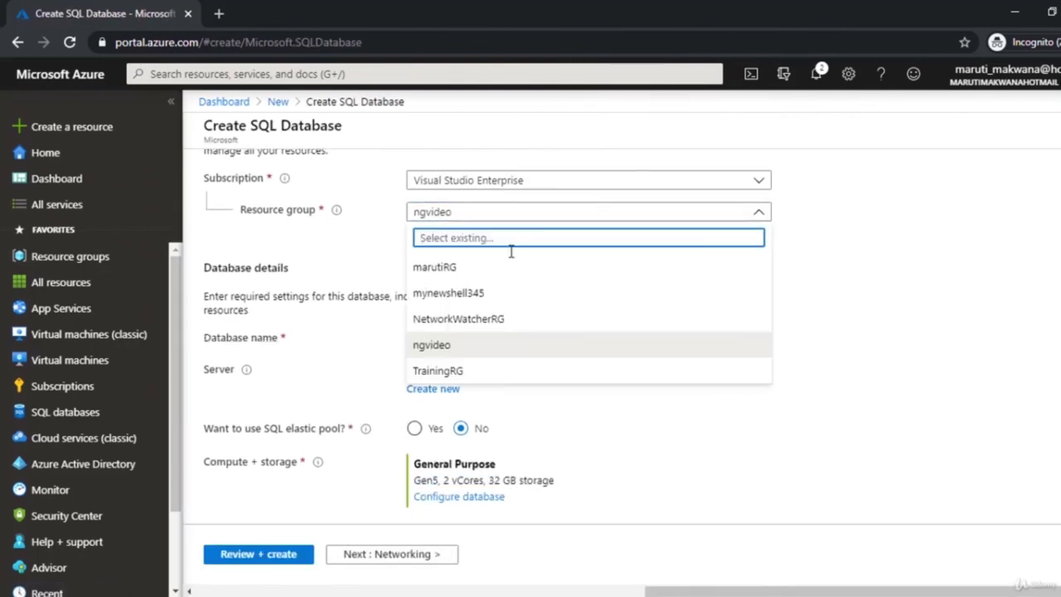
pyautogui.click(460, 372)
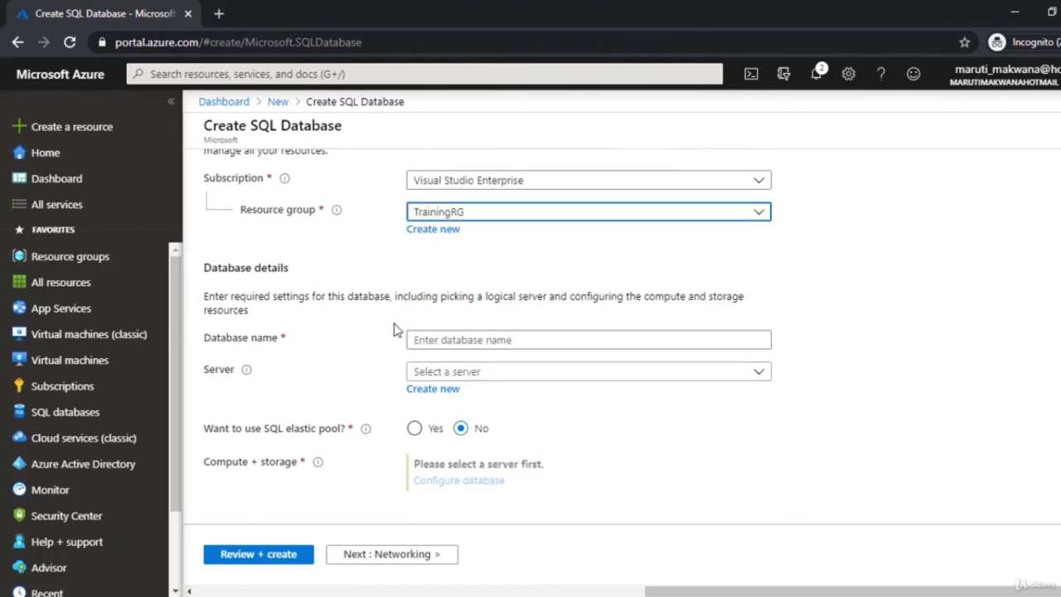
# Name the database marutisqldb123.
pyautogui.click(445, 341)
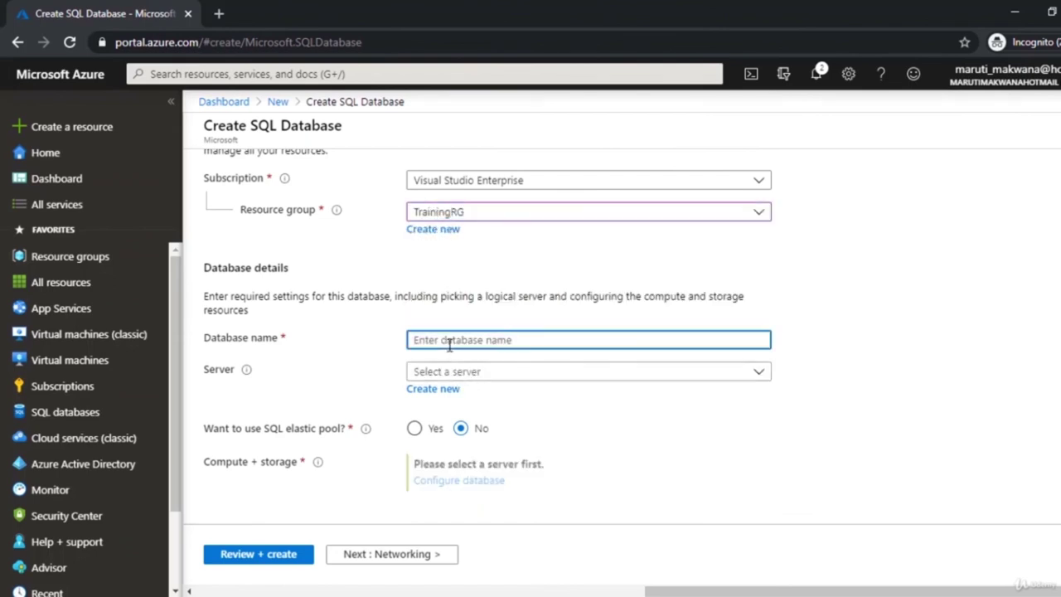
pyautogui.write('maruti')
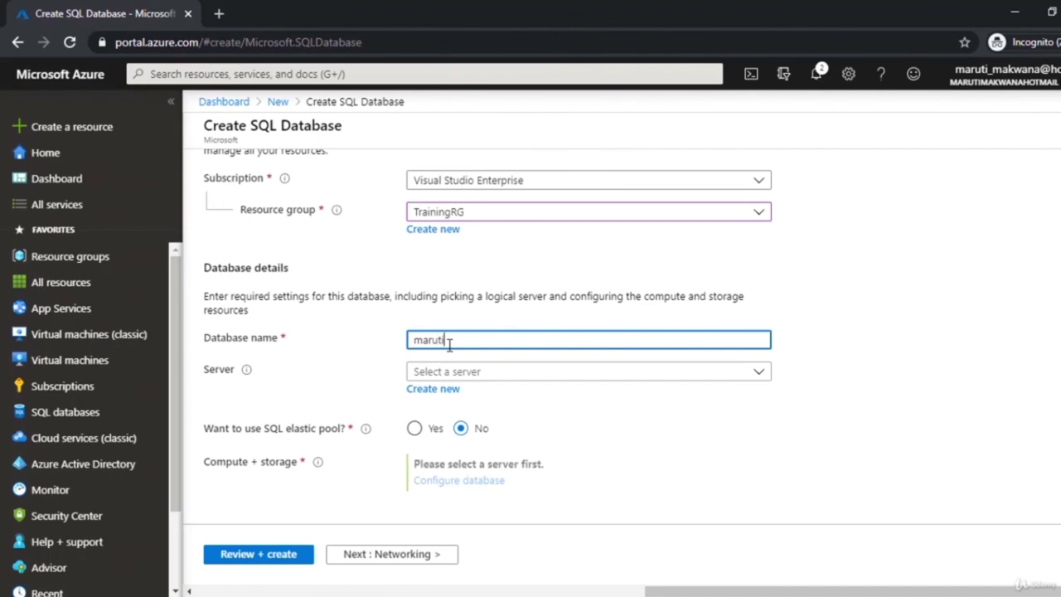
pyautogui.write('sqlserver1')
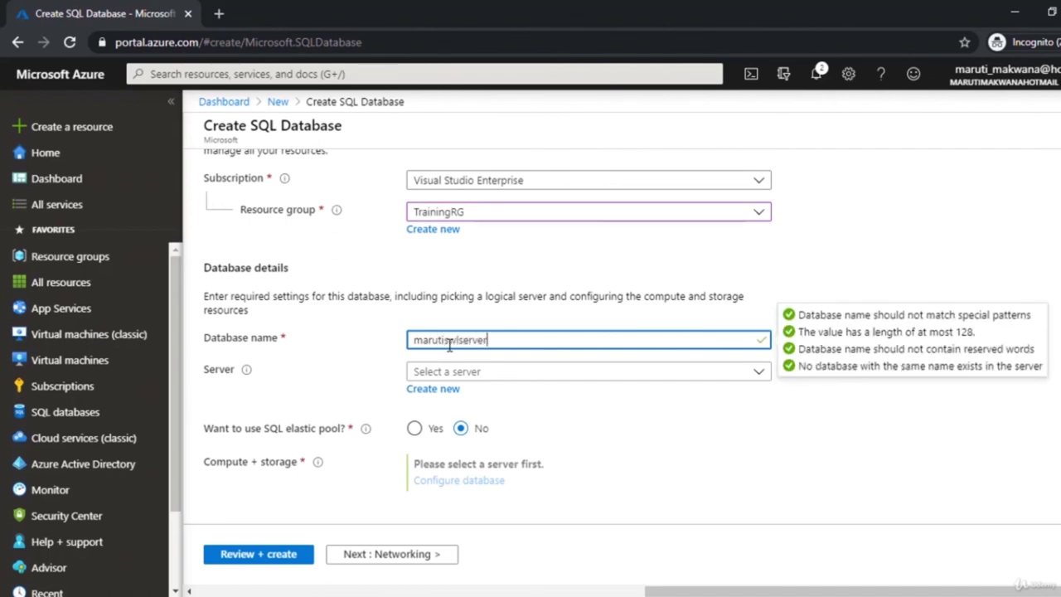
pyautogui.press('BackSpace')
pyautogui.press('BackSpace')
pyautogui.press('BackSpace')
pyautogui.press('BackSpace')
pyautogui.press('BackSpace')
pyautogui.press('BackSpace')
pyautogui.write('qldb123')
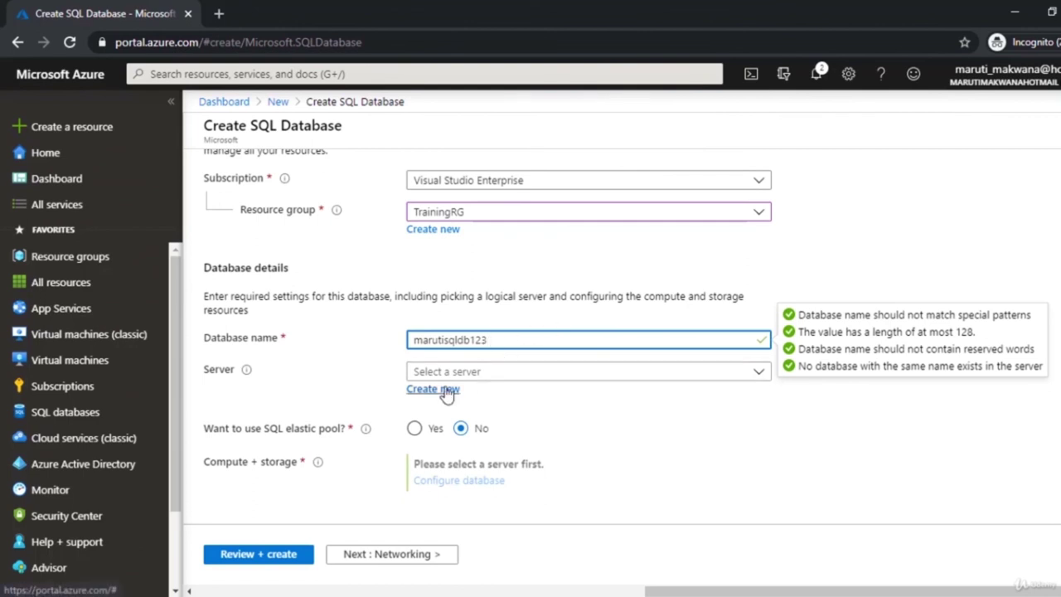
# Check the existing servers, then choose to create a new server instead.
pyautogui.click(528, 377)
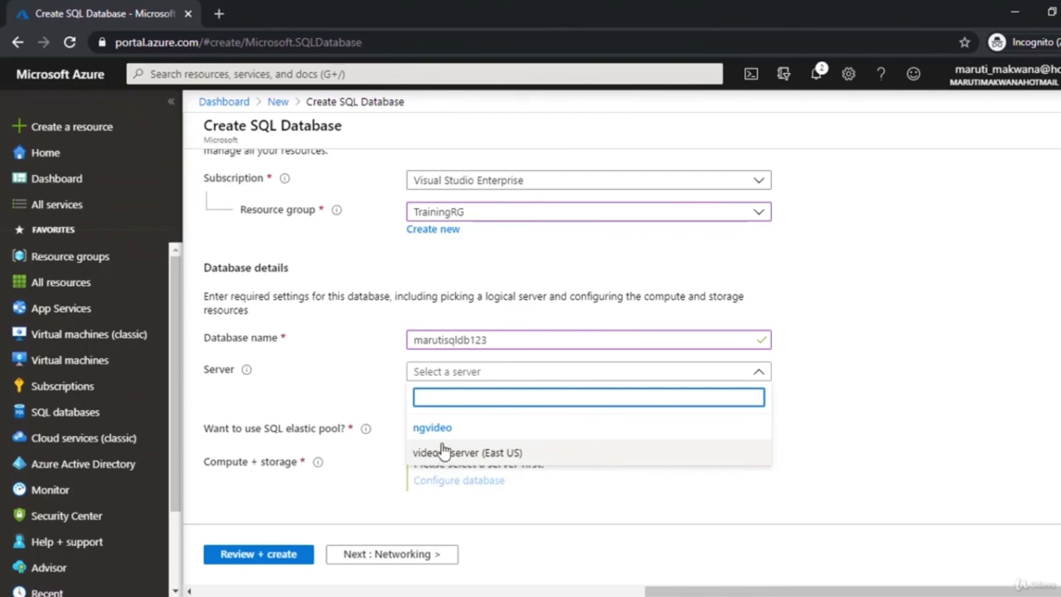
pyautogui.click(834, 424)
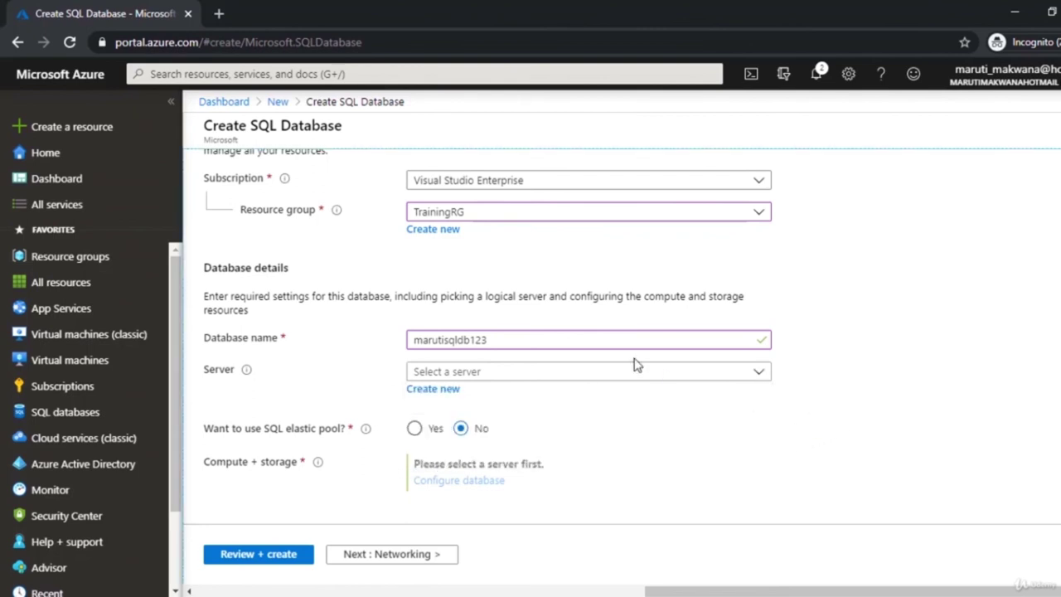
pyautogui.click(451, 401)
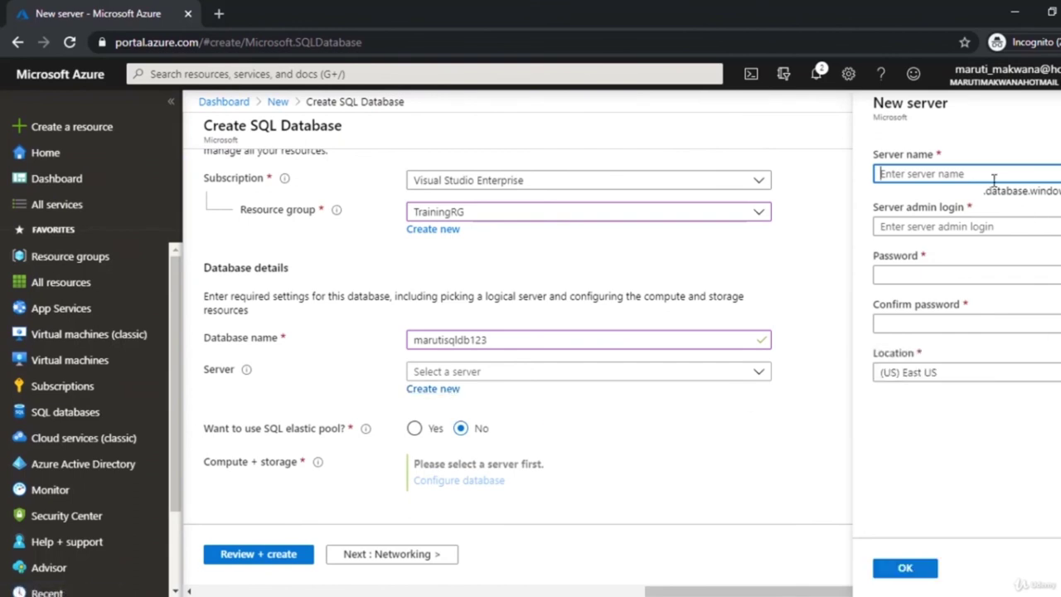
# Create server marutisqlserver123 in (US) East US with an admin login and confirmed password.
pyautogui.write('marutisqlserver123')
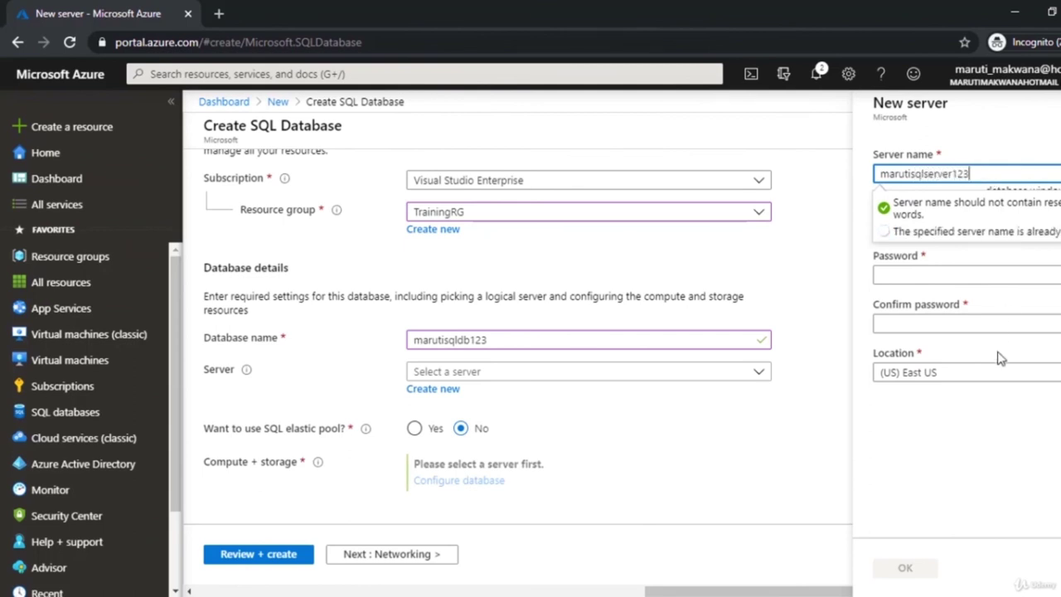
pyautogui.click(1005, 476)
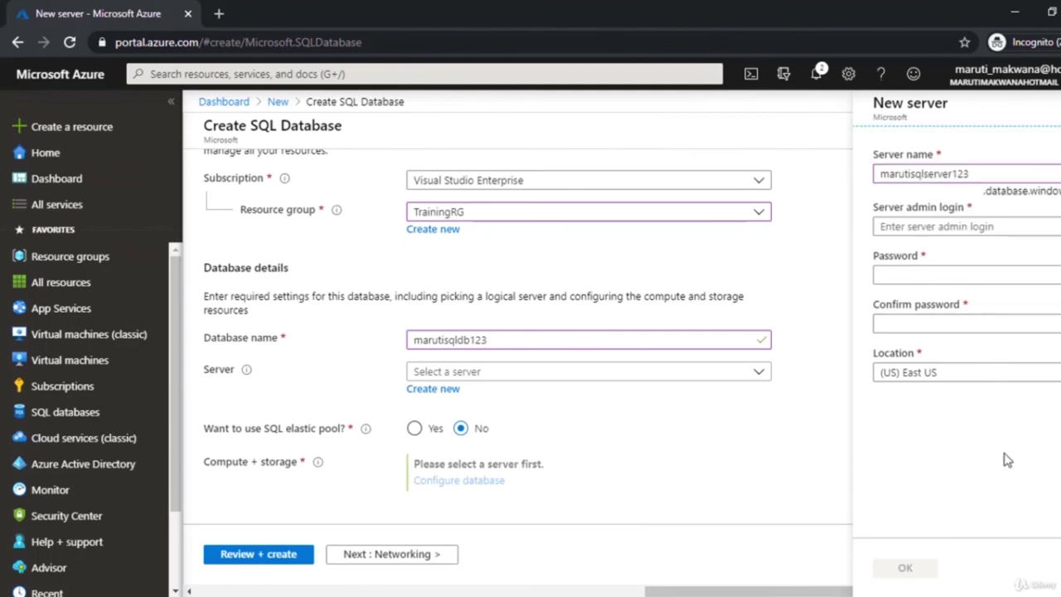
pyautogui.click(943, 231)
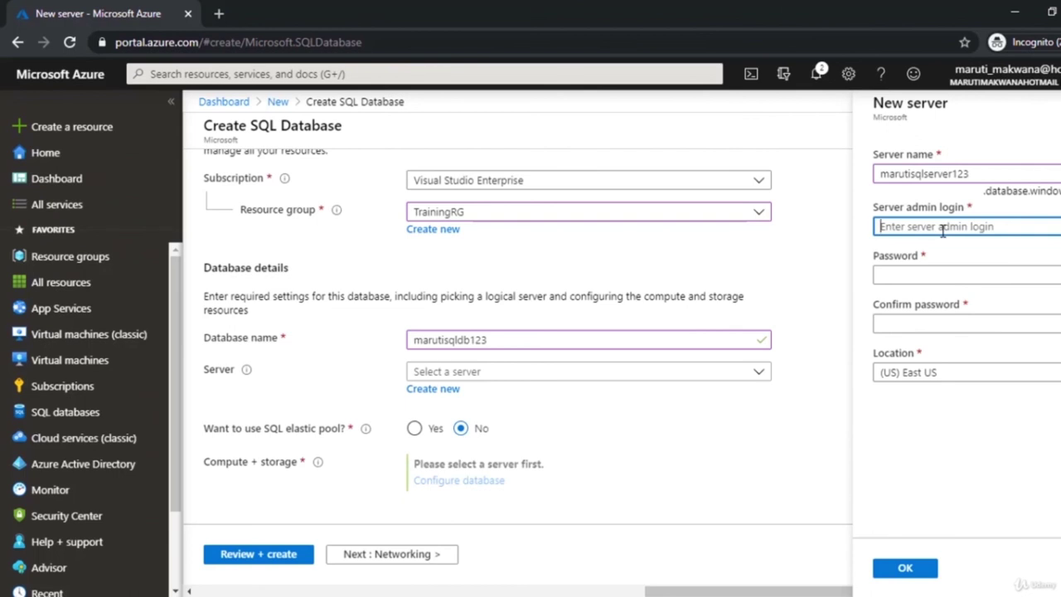
pyautogui.write('maruti')
pyautogui.press('Tab')
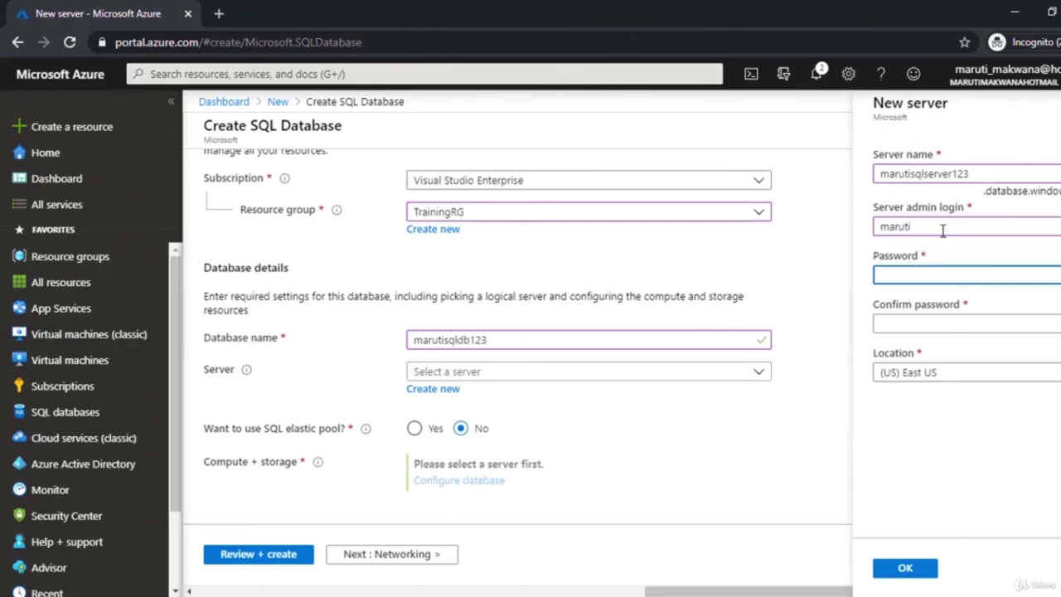
pyautogui.write('***')
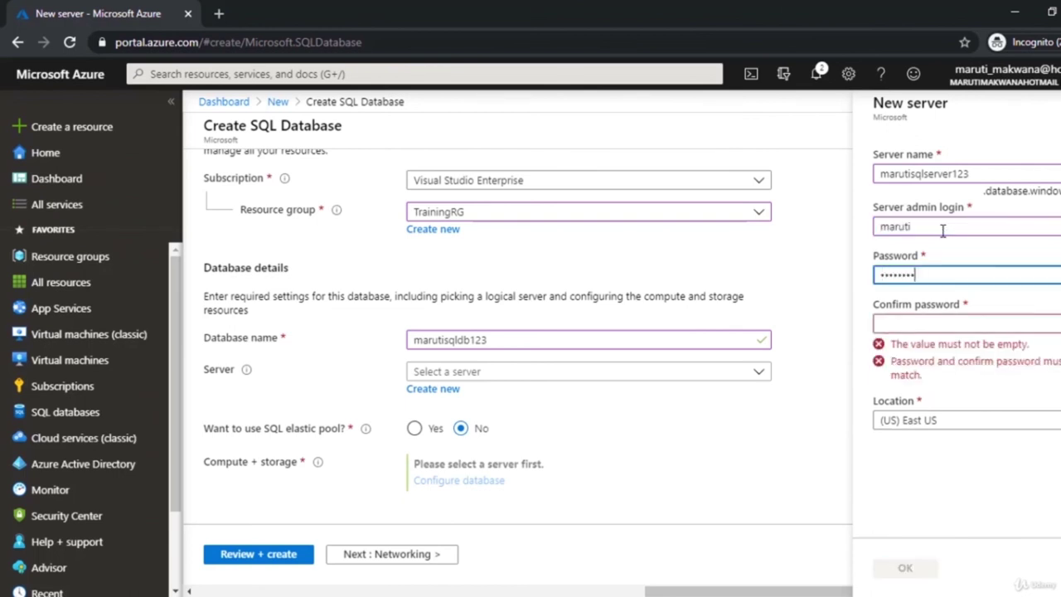
pyautogui.write('**')
pyautogui.press('Tab')
pyautogui.write('******')
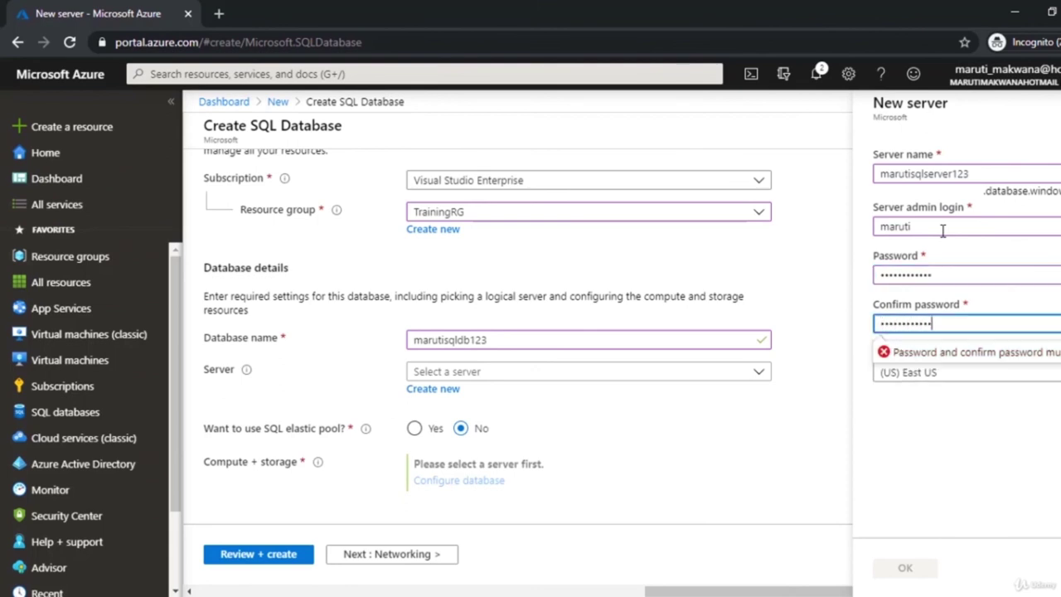
pyautogui.click(977, 461)
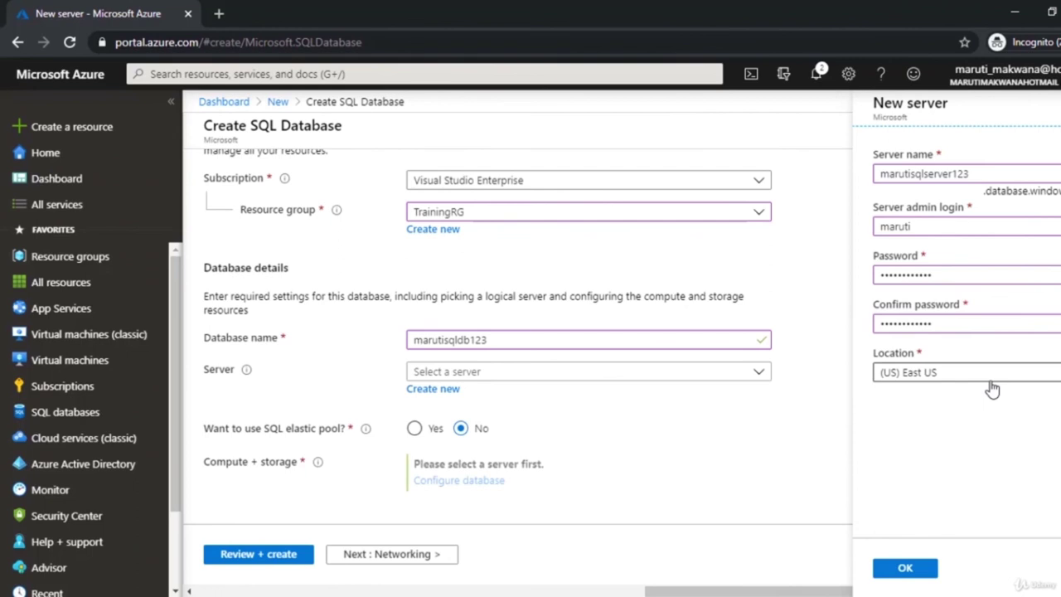
pyautogui.click(906, 568)
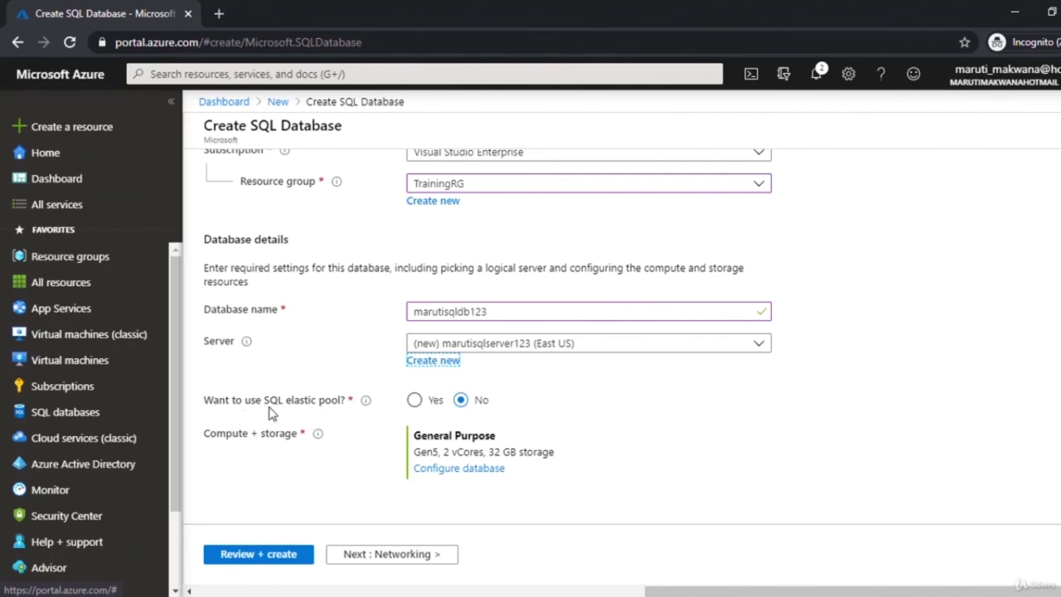
# Switch compute + storage from General Purpose to Basic tier (5 DTUs, 2 GB).
pyautogui.click(458, 468)
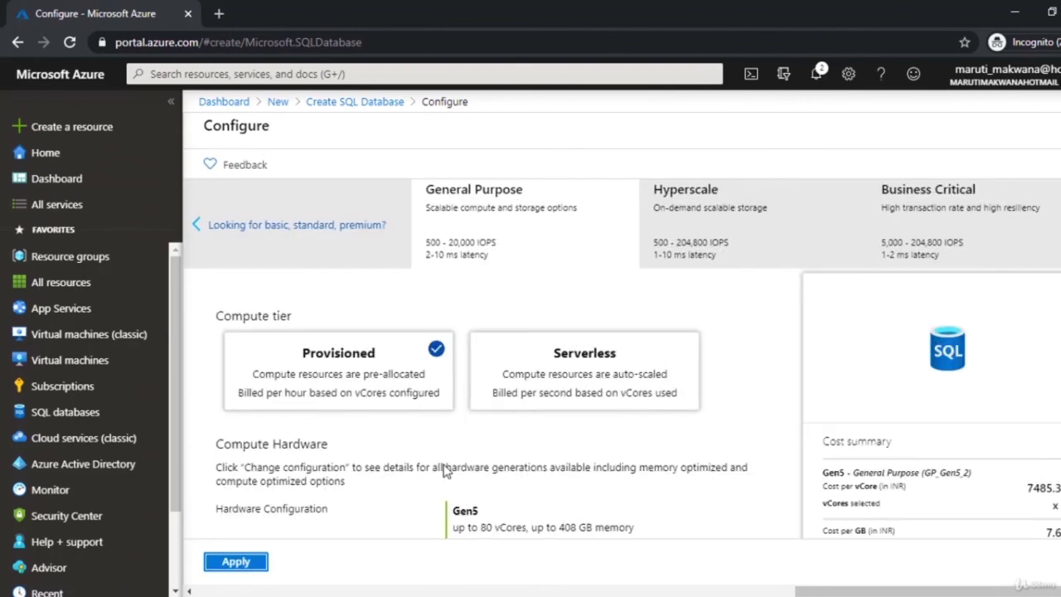
pyautogui.click(258, 234)
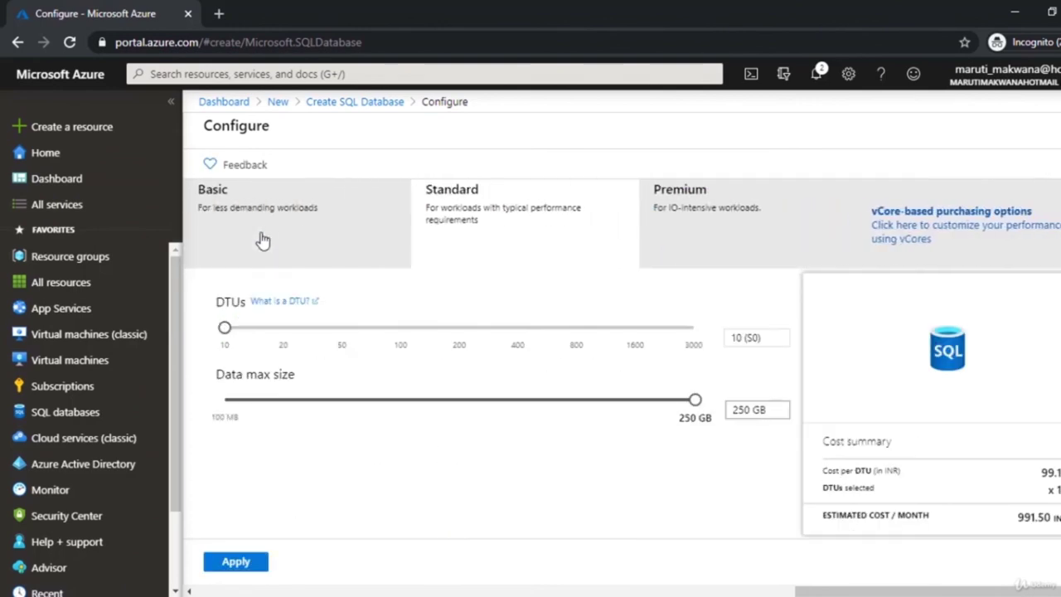
pyautogui.click(270, 213)
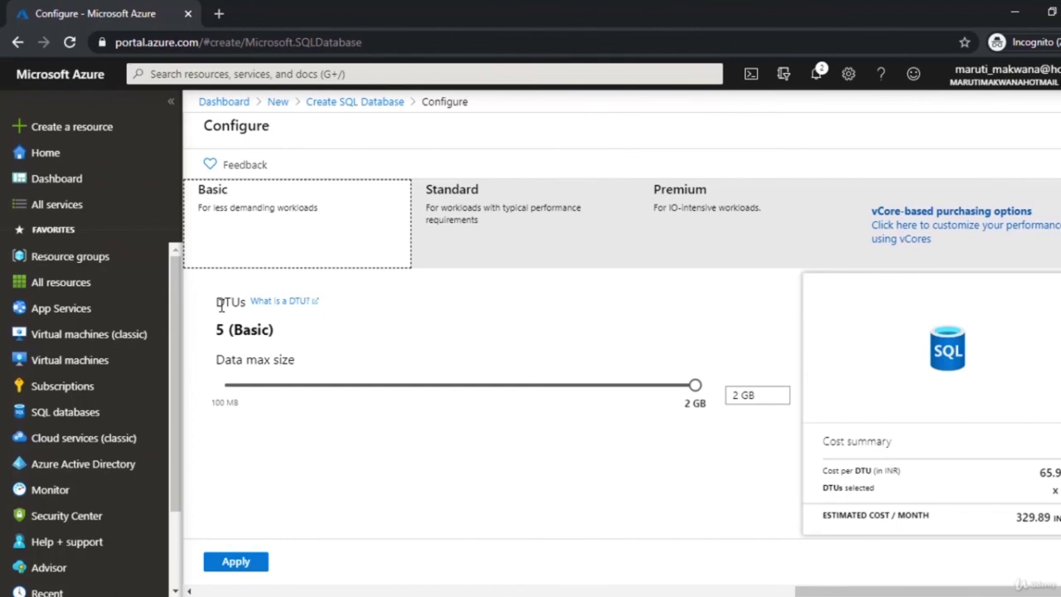
pyautogui.click(235, 561)
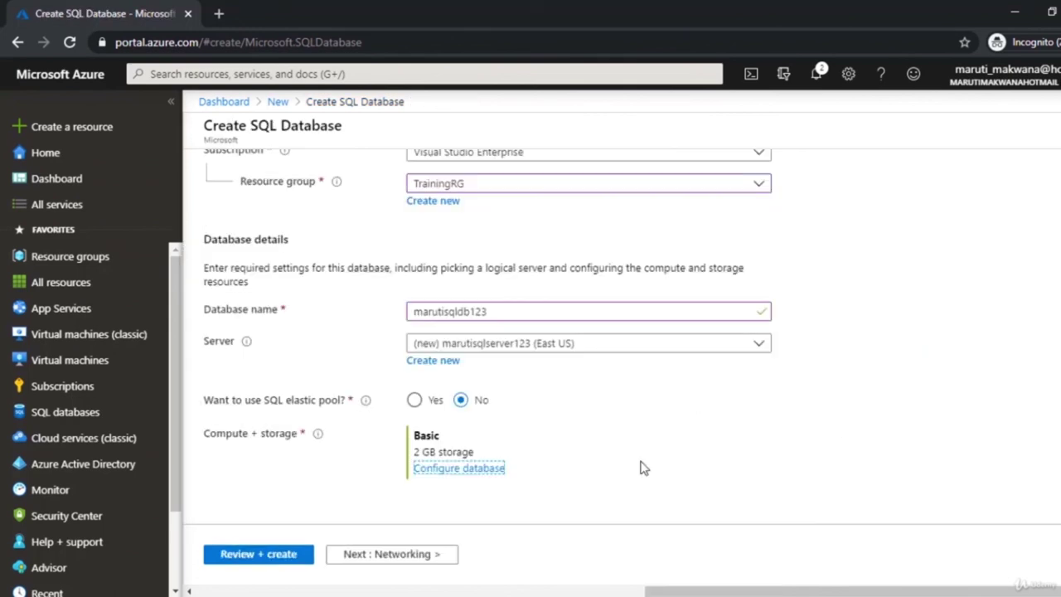
# Use a public endpoint, allowing Azure services and the current client IP through the firewall.
pyautogui.click(405, 560)
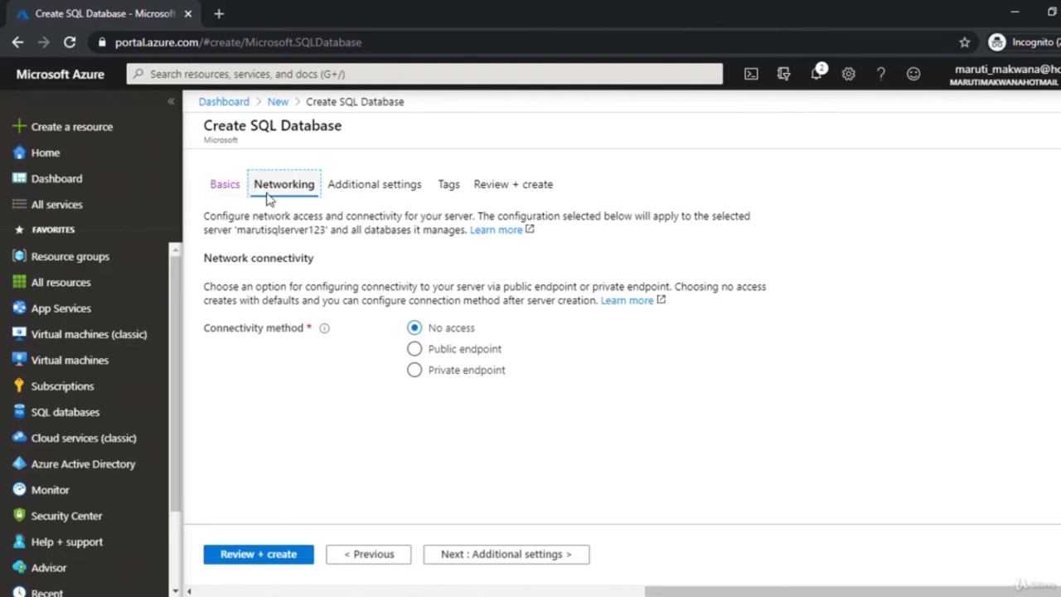
pyautogui.click(414, 349)
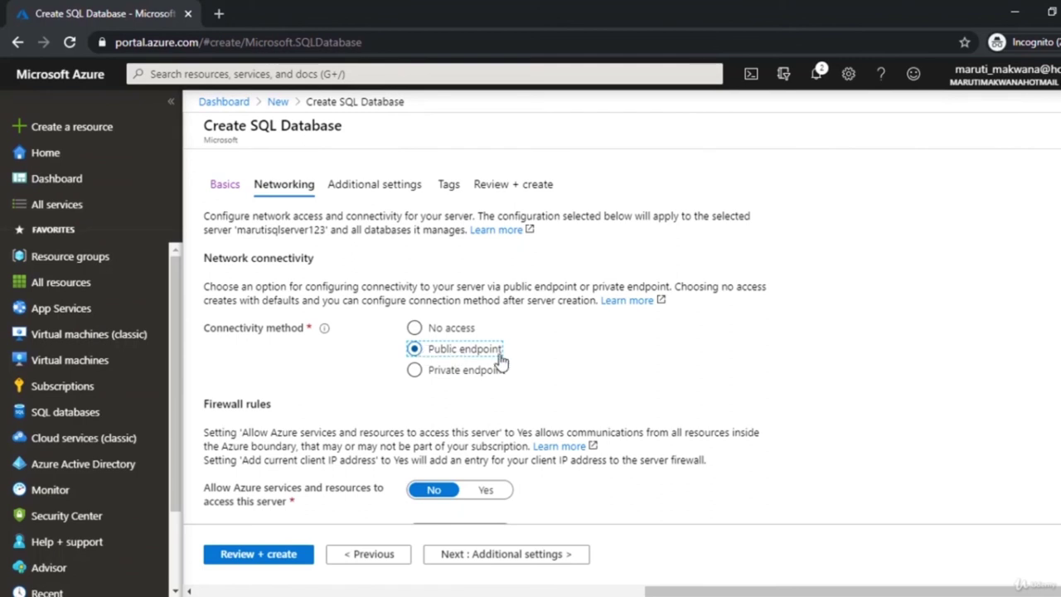
pyautogui.scroll(-1, 497, 365)
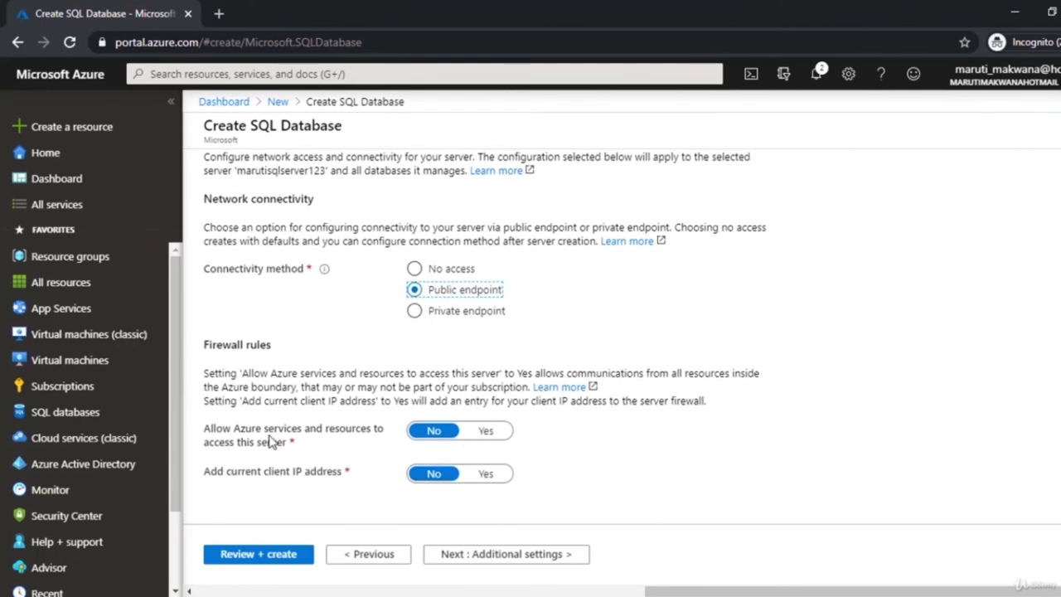
pyautogui.click(486, 430)
pyautogui.click(486, 474)
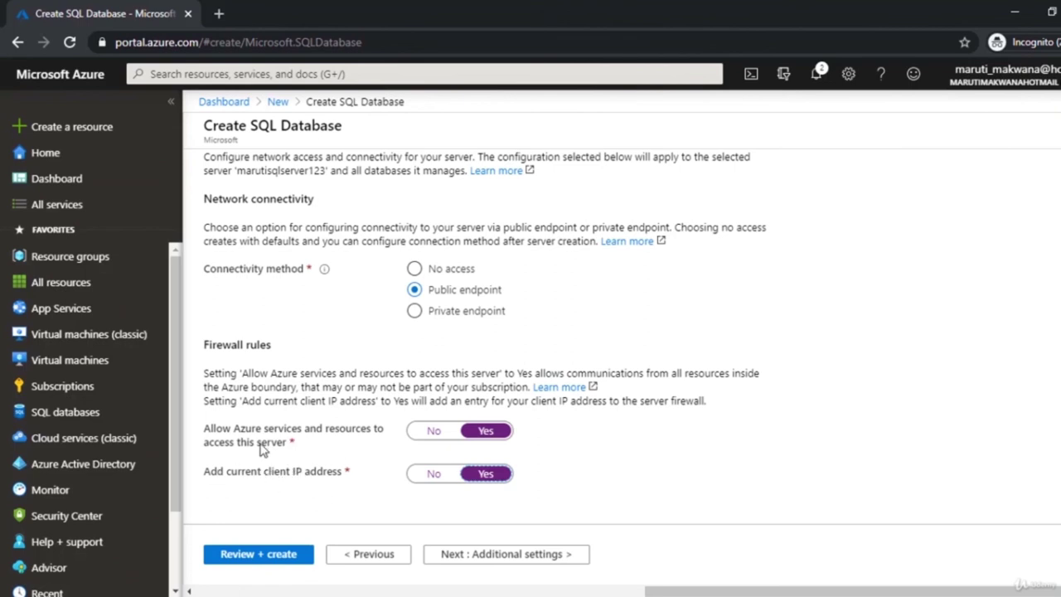
pyautogui.click(512, 555)
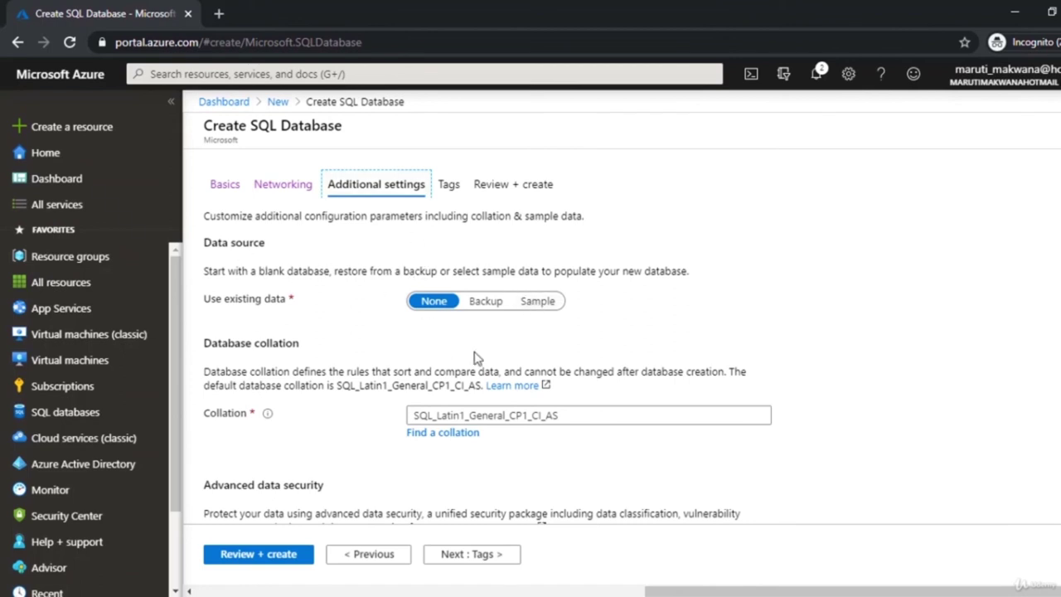
# Use the AdventureWorksLT sample as existing data and advance past Tags to Review + create.
pyautogui.click(537, 303)
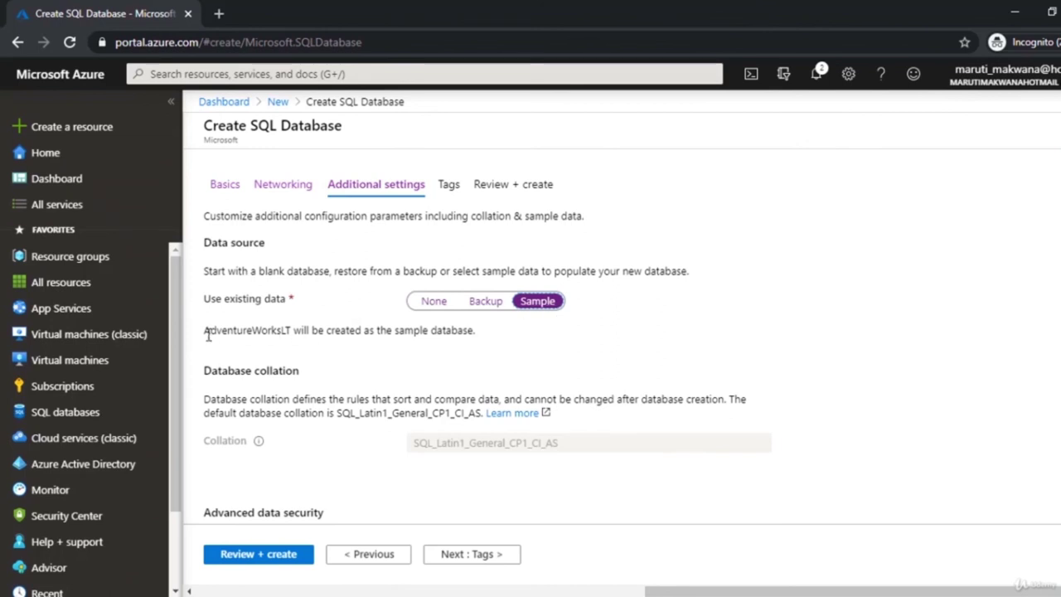
pyautogui.moveTo(207, 329); pyautogui.dragTo(290, 328)
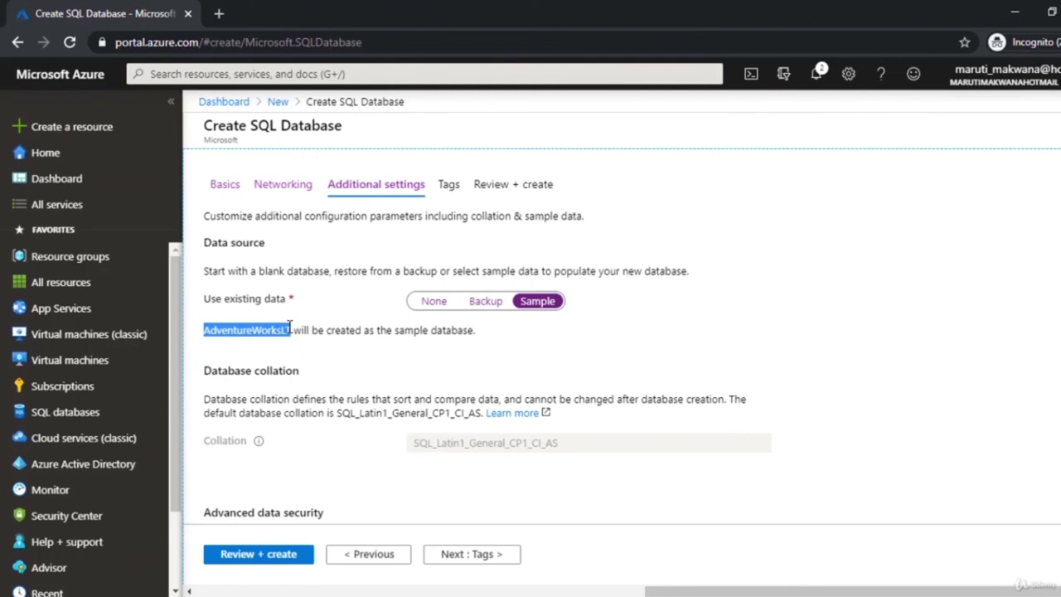
pyautogui.click(330, 329)
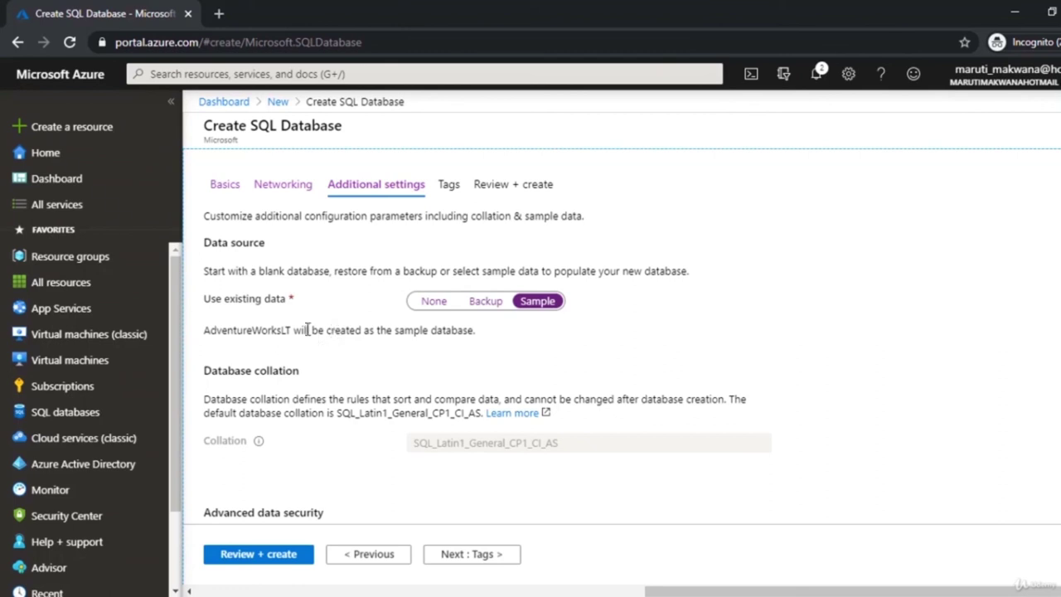
pyautogui.moveTo(449, 330); pyautogui.dragTo(295, 329)
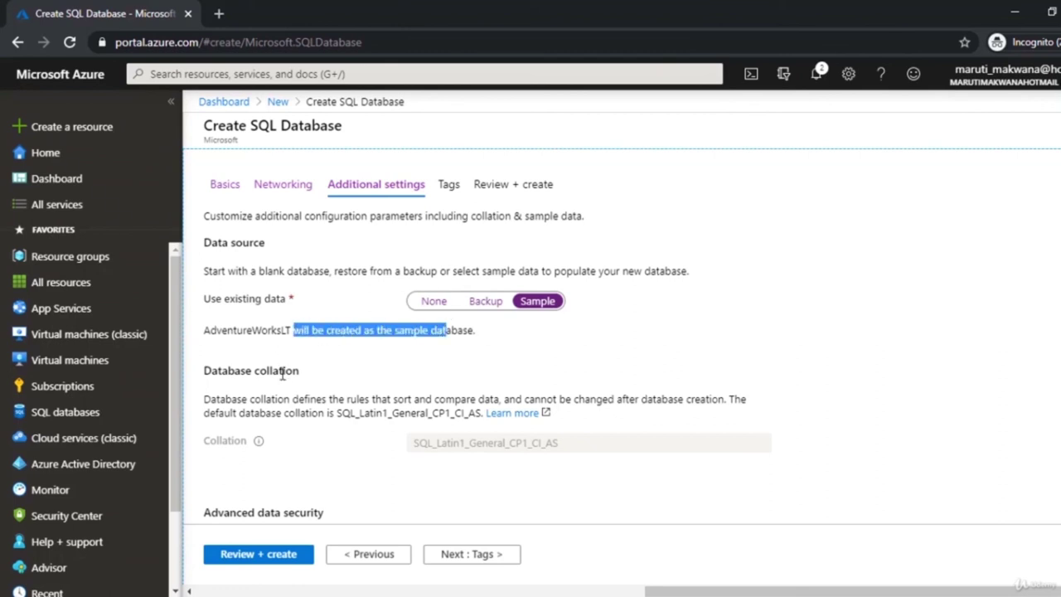
pyautogui.click(303, 333)
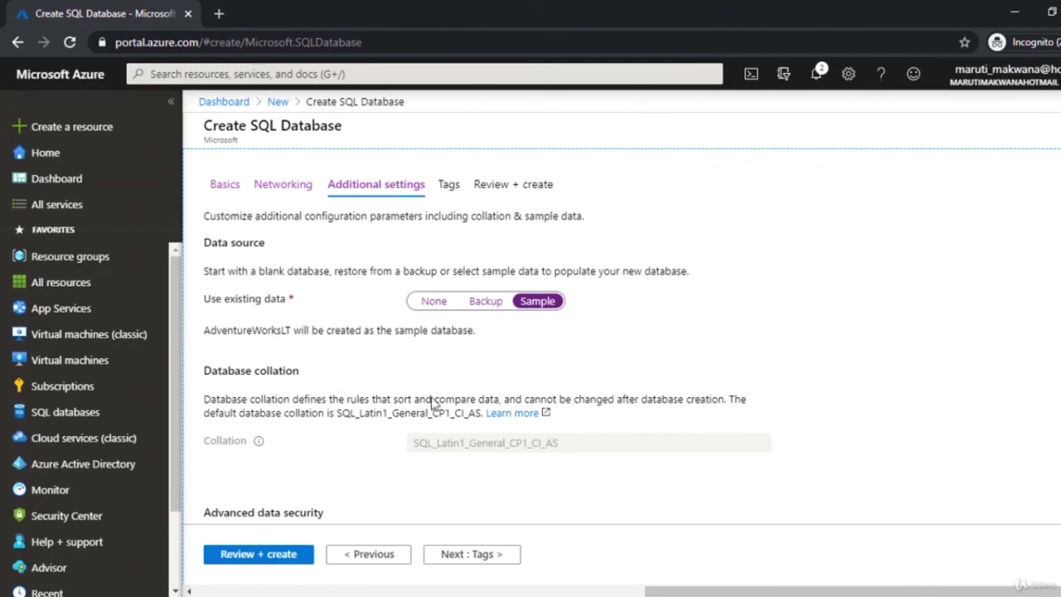
pyautogui.click(476, 550)
pyautogui.click(507, 557)
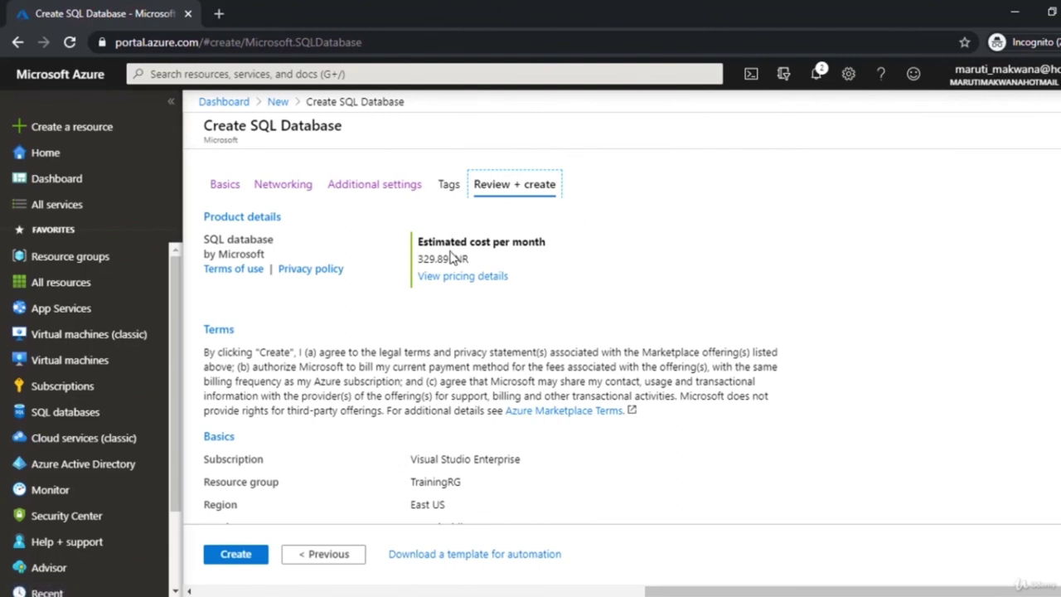
# Review the estimated monthly cost of 329.89 INR in the summary.
pyautogui.moveTo(421, 259); pyautogui.dragTo(478, 263)
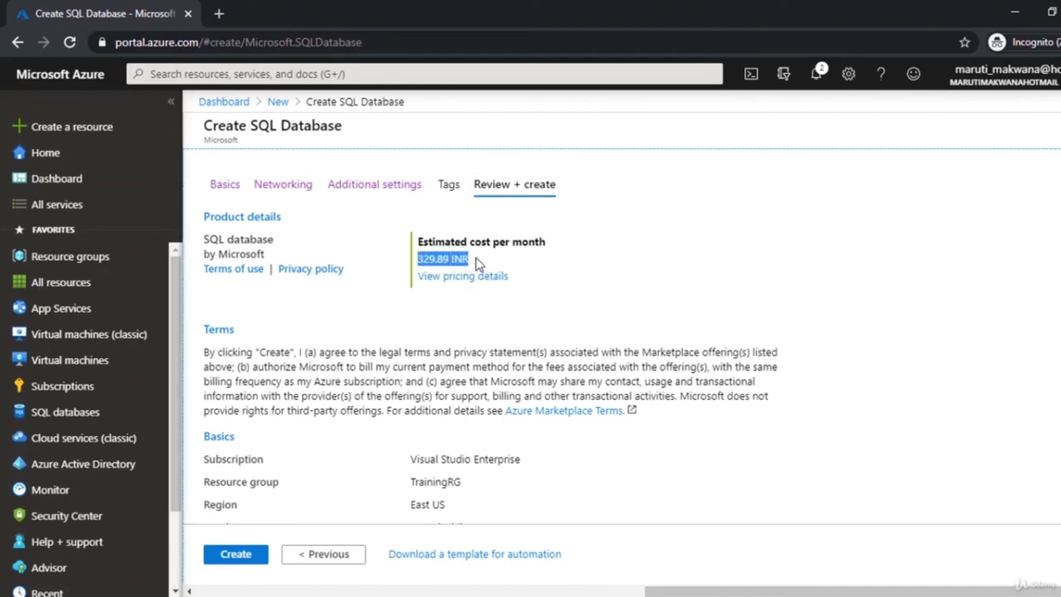
pyautogui.doubleClick(433, 241)
pyautogui.click(602, 265)
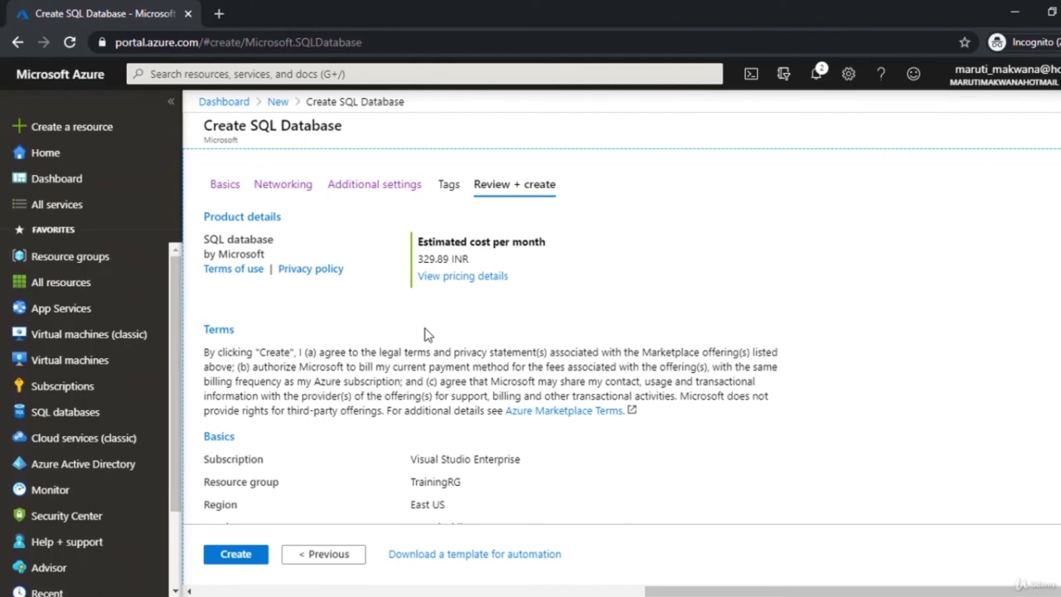
pyautogui.scroll(-4, 260, 515)
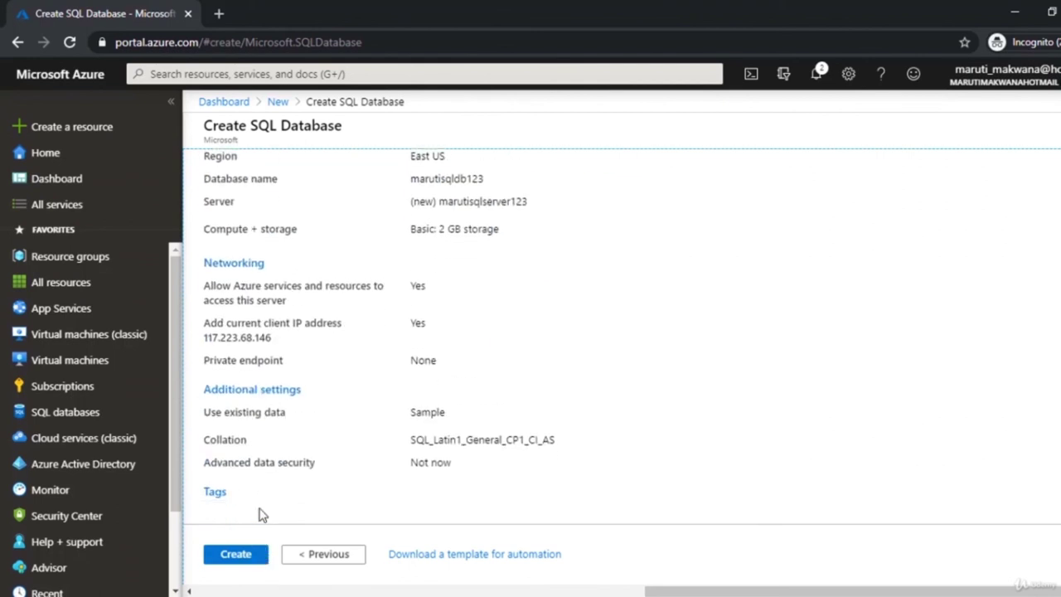
# Create the database and open marutisqldb123 once deployment finishes.
pyautogui.click(242, 555)
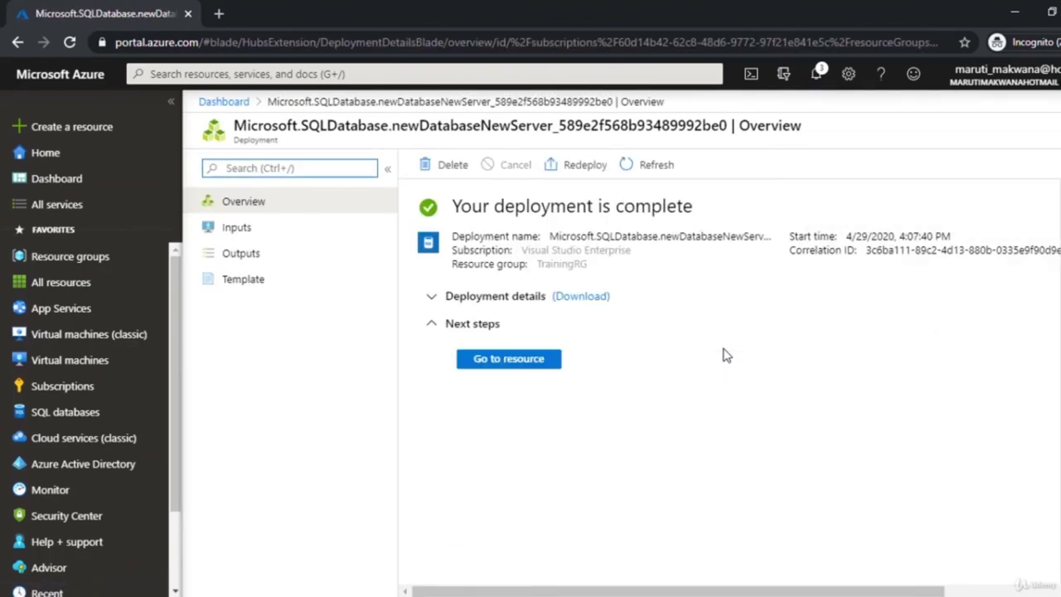
pyautogui.click(514, 378)
pyautogui.click(513, 362)
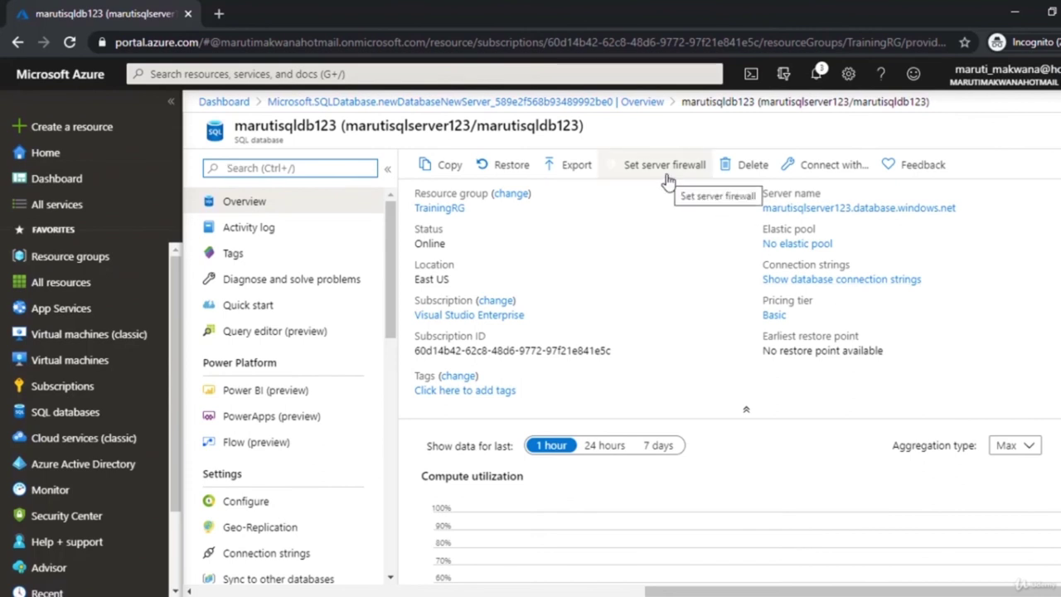
pyautogui.click(666, 165)
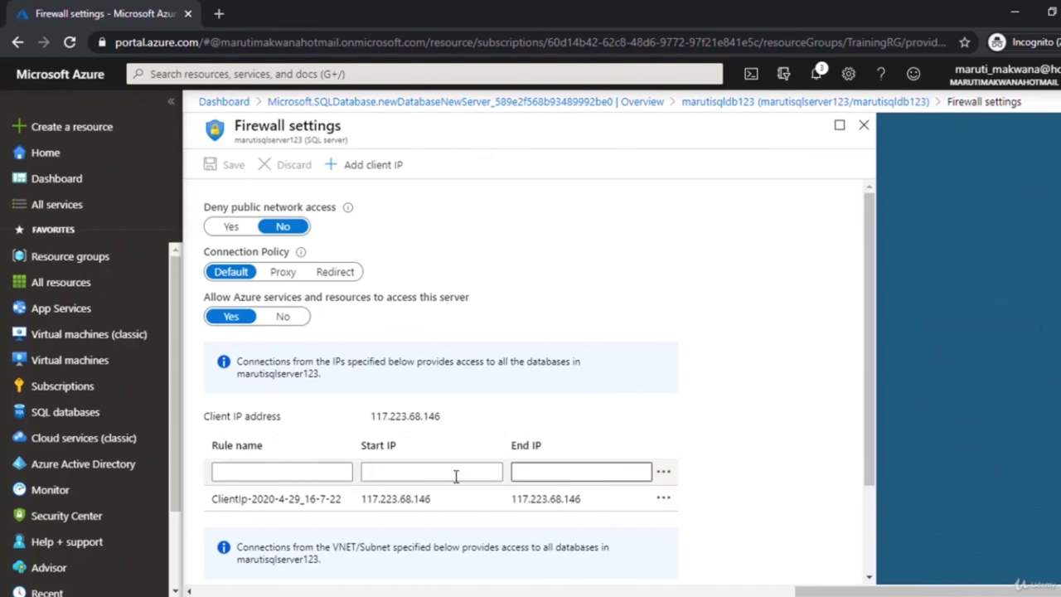
pyautogui.click(864, 125)
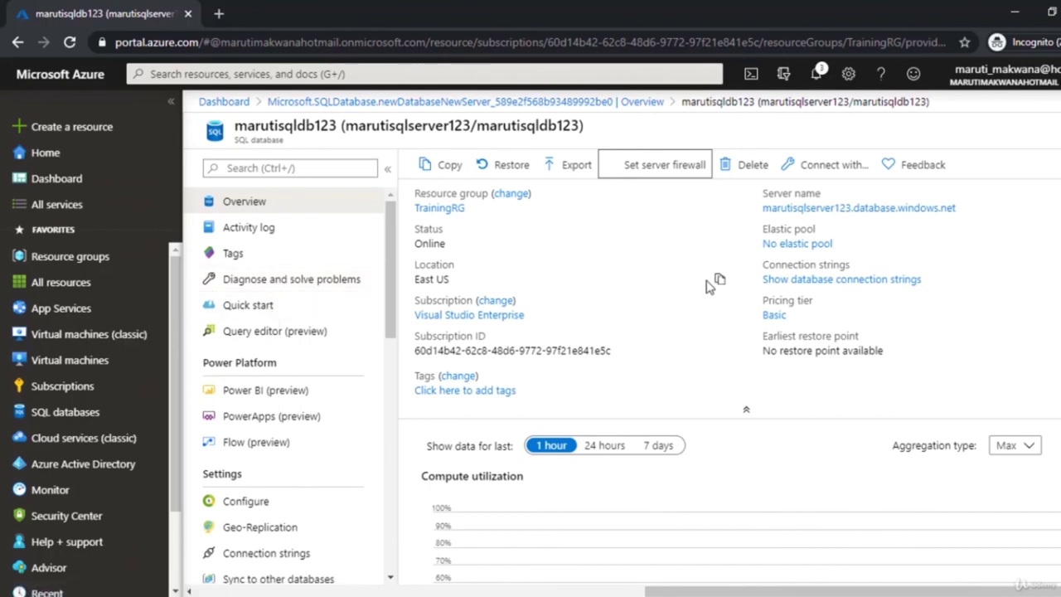
# Sign in to Query editor (preview) for marutisqldb123 with the SQL login password.
pyautogui.click(259, 333)
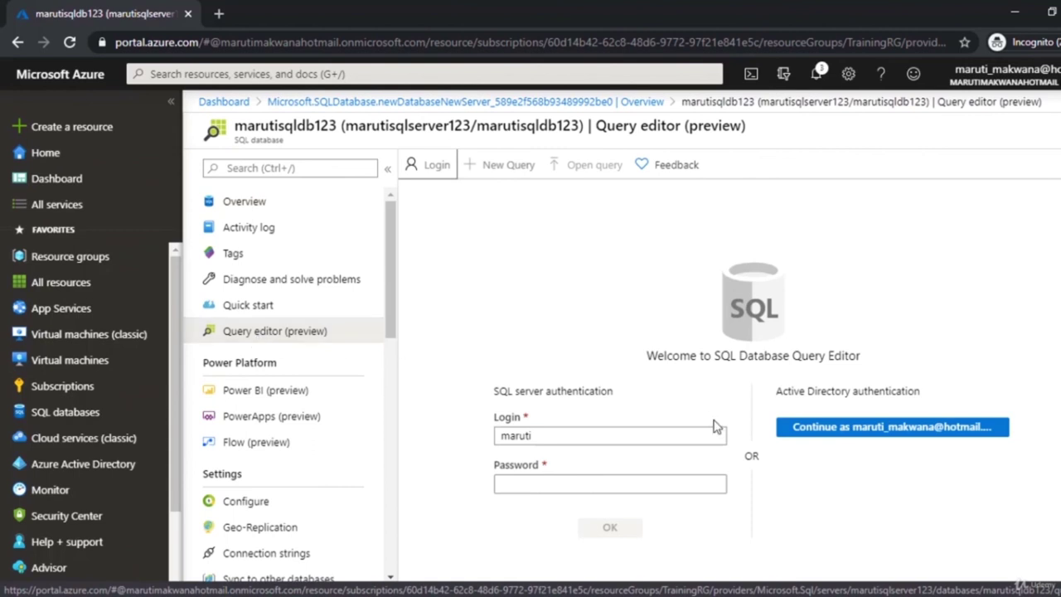
pyautogui.click(630, 482)
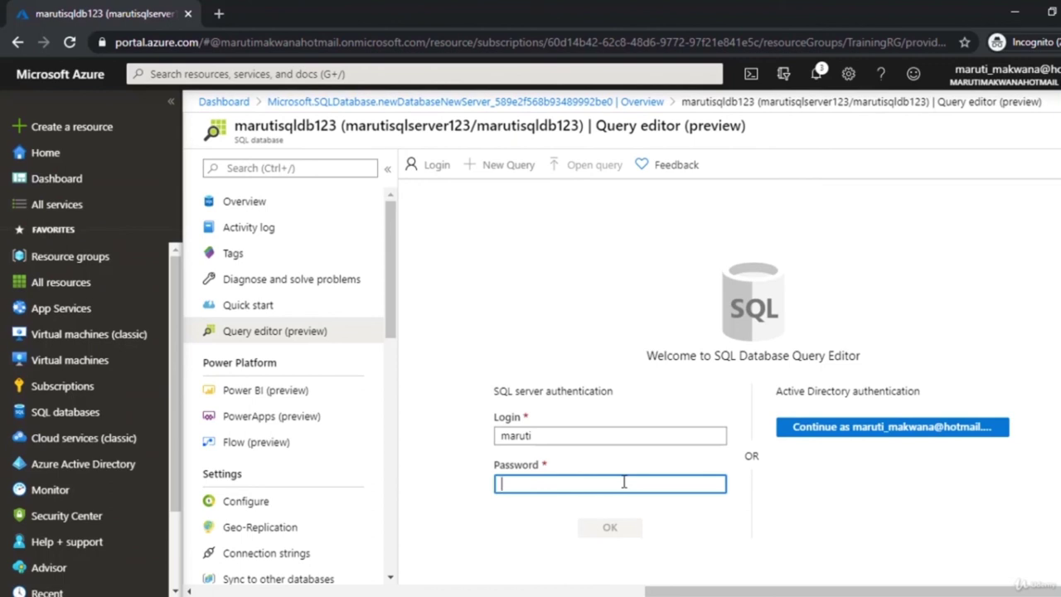
pyautogui.write('****')
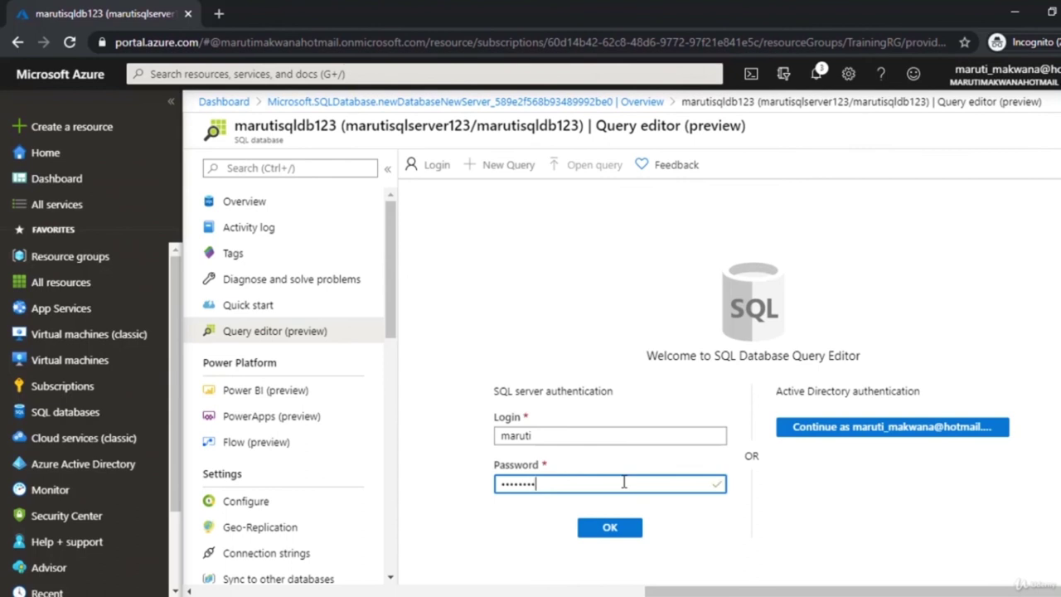
pyautogui.click(634, 532)
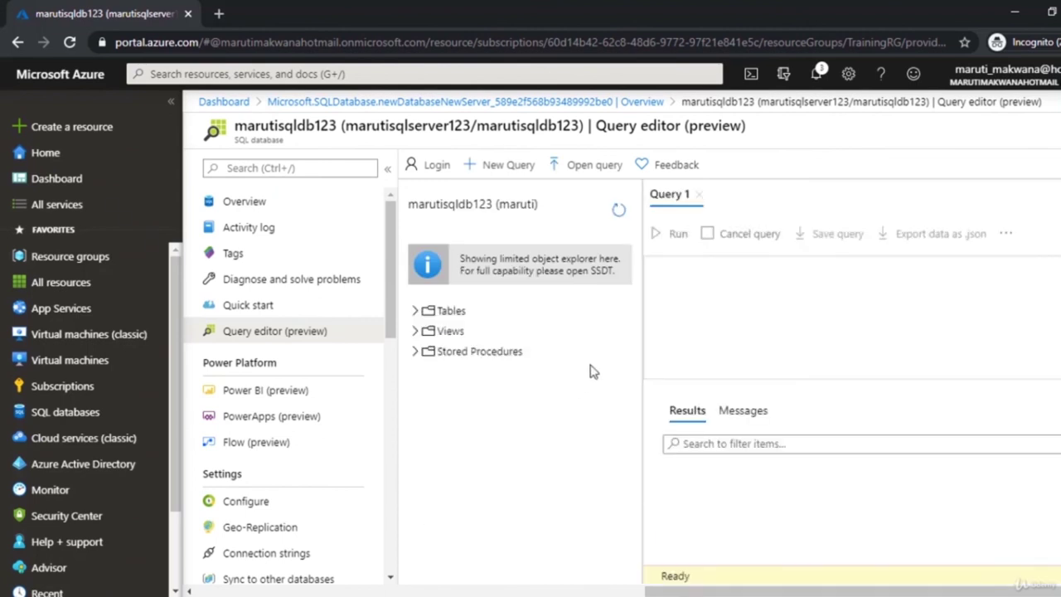
# Expand Tables and Stored Procedures to browse the SalesLT tables and dbo procedures.
pyautogui.click(417, 312)
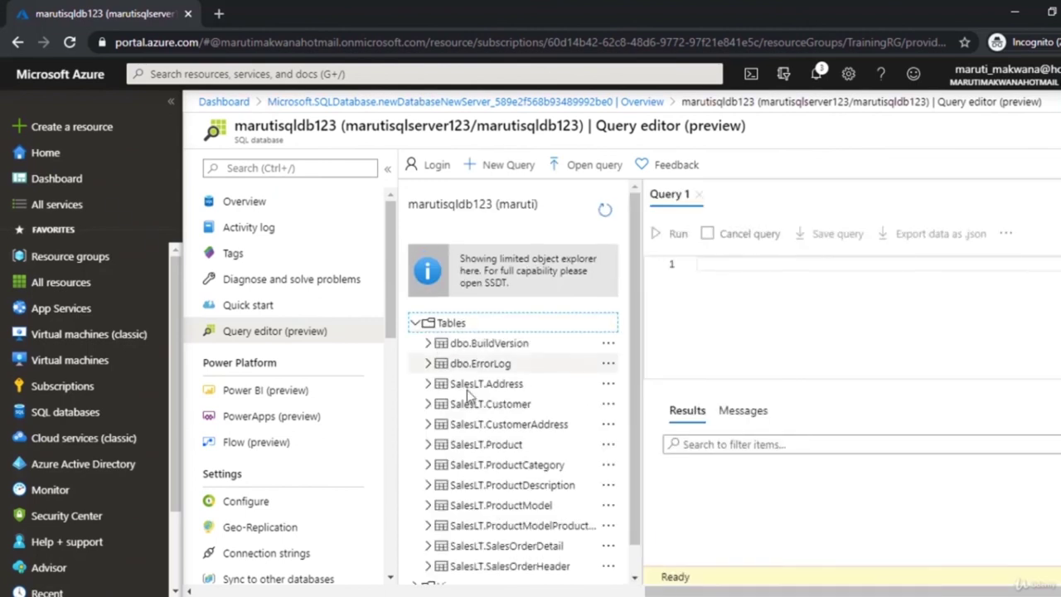
pyautogui.scroll(-2, 502, 489)
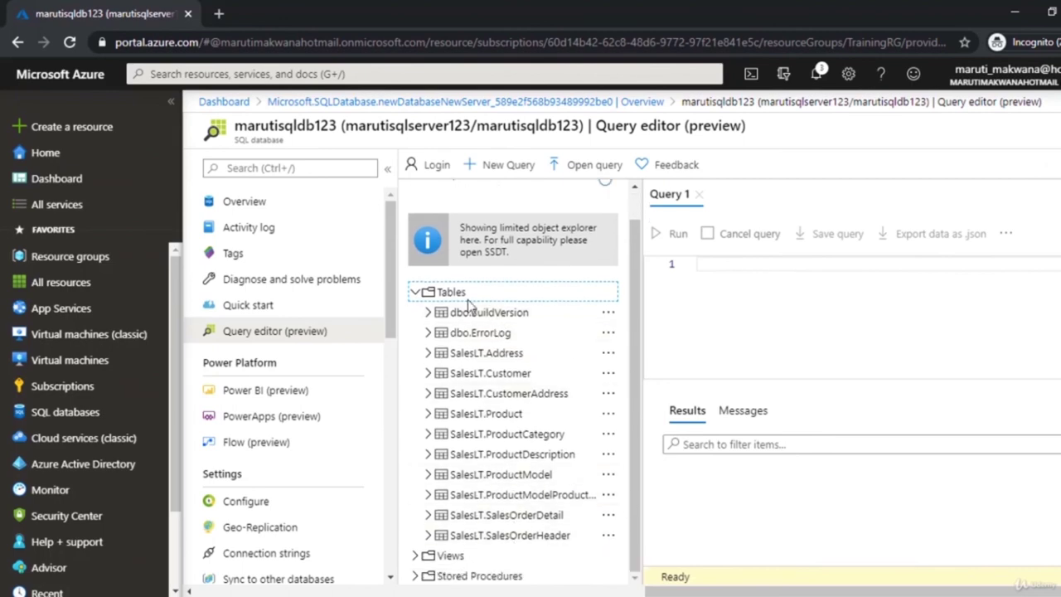
pyautogui.click(464, 574)
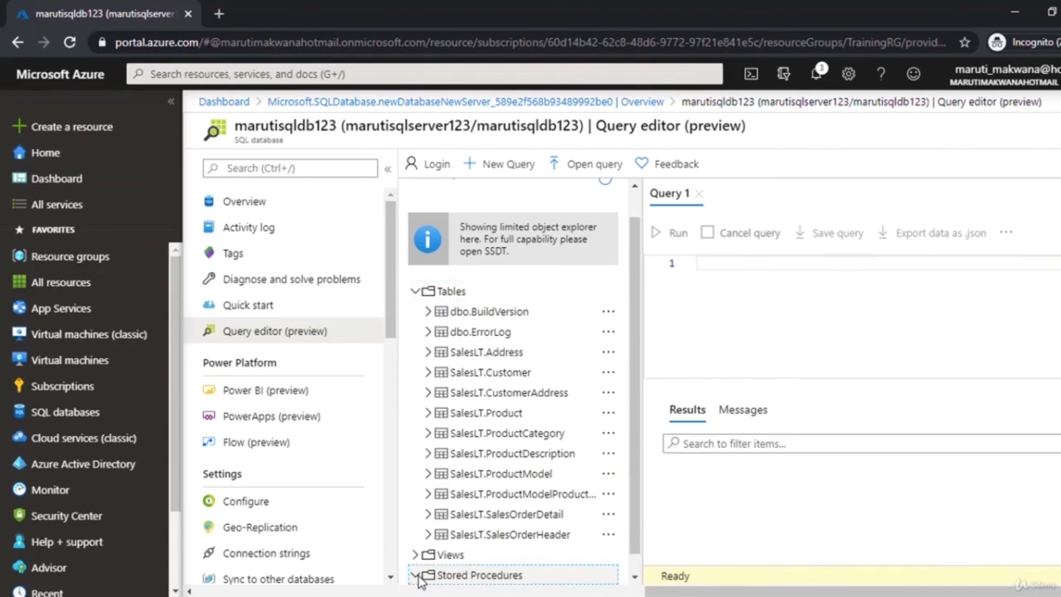
pyautogui.scroll(-2, 638, 426)
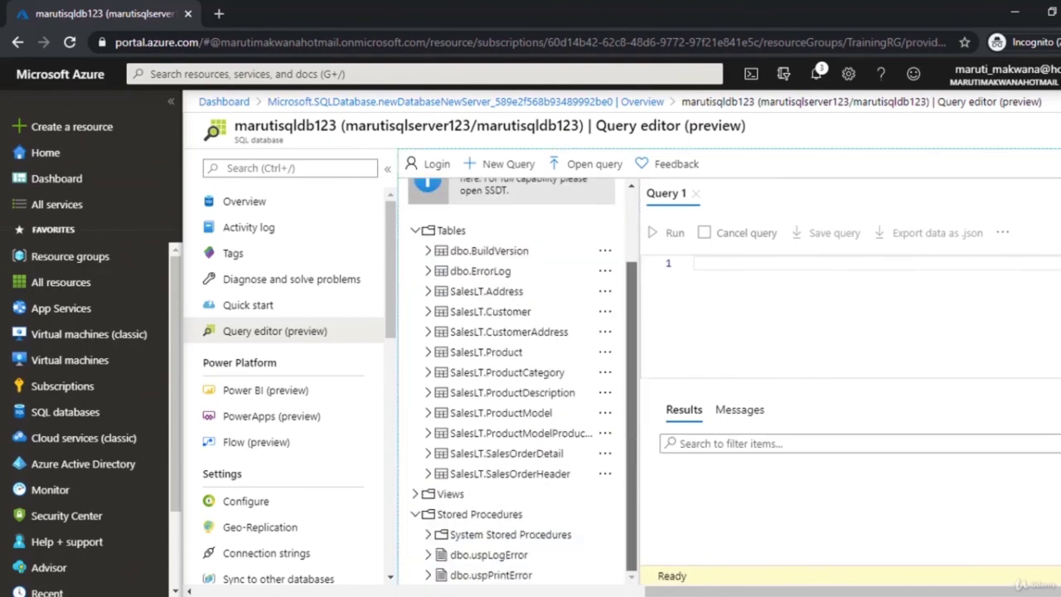
pyautogui.scroll(3, 601, 356)
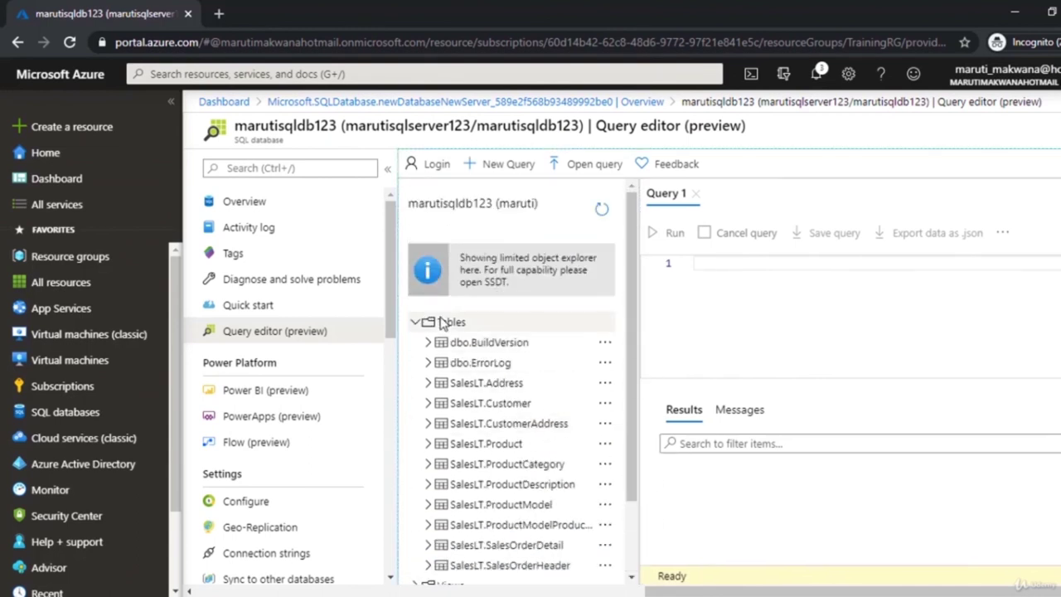
# Place the cursor in Query 1, then collapse the Tables group and go to Geo-Replication.
pyautogui.click(696, 267)
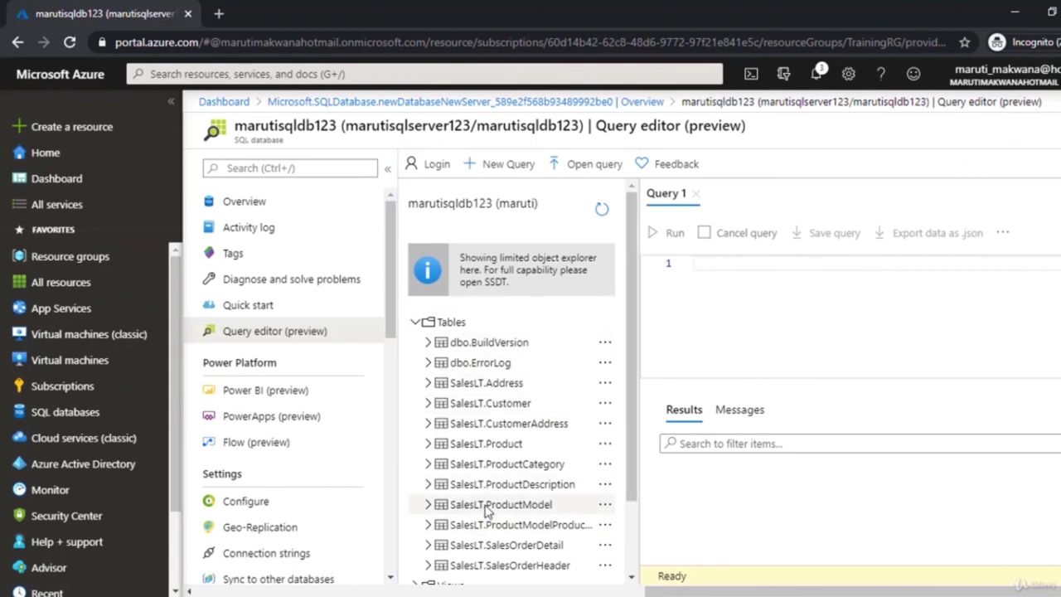
pyautogui.scroll(-2, 487, 495)
pyautogui.scroll(2, 464, 431)
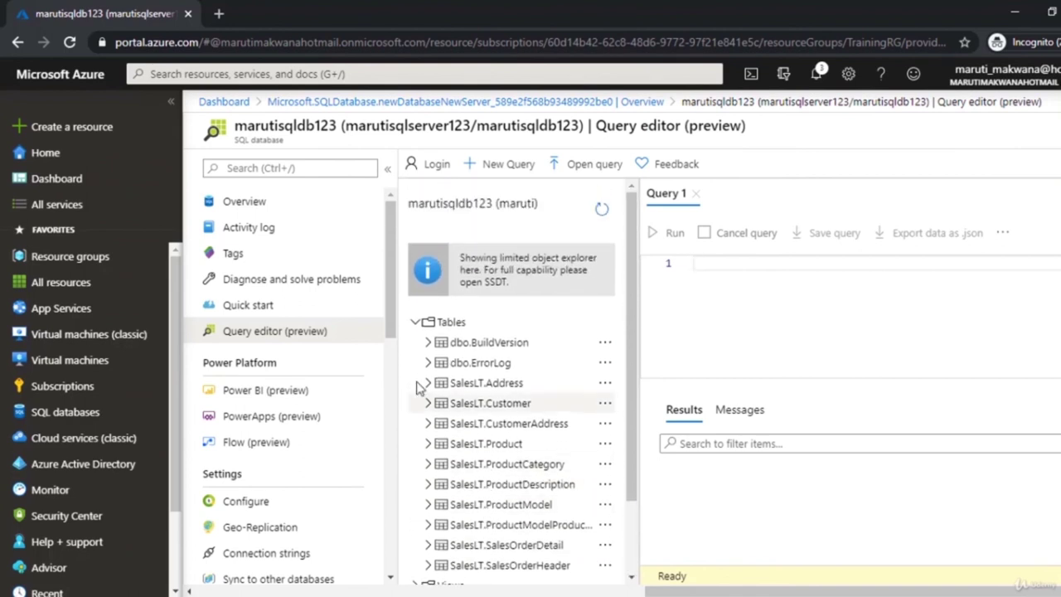
pyautogui.click(415, 322)
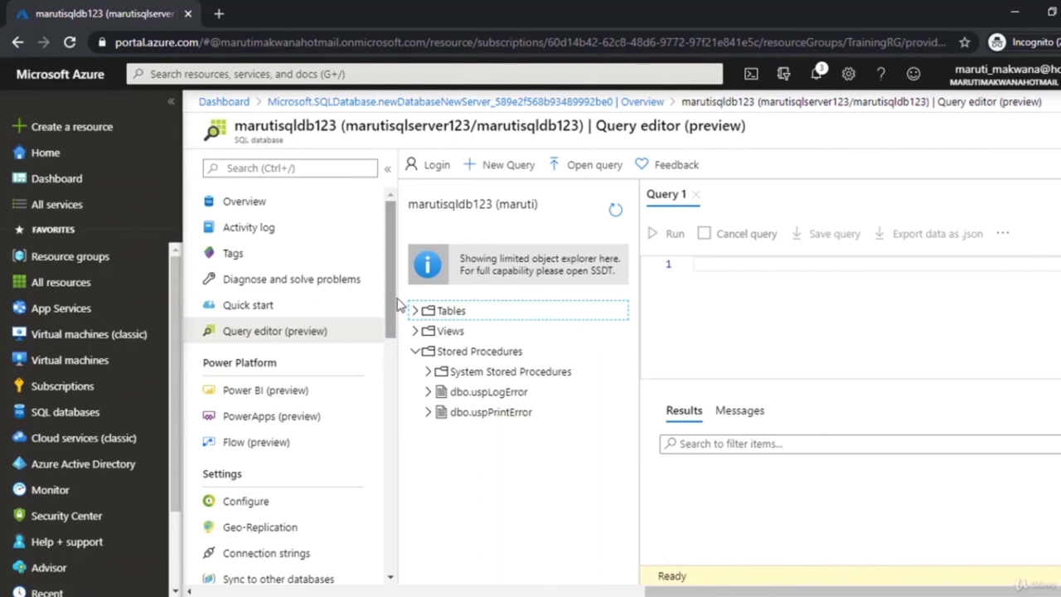
pyautogui.scroll(-2, 393, 332)
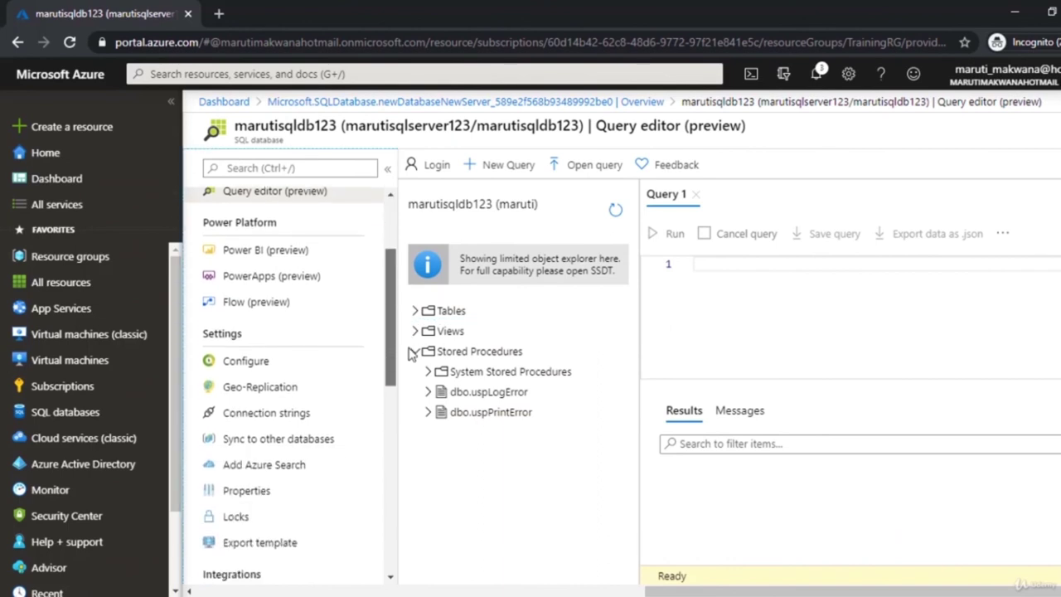
pyautogui.click(285, 383)
# Discard the query edits, browse the Target regions list, and pick South India.
pyautogui.click(633, 135)
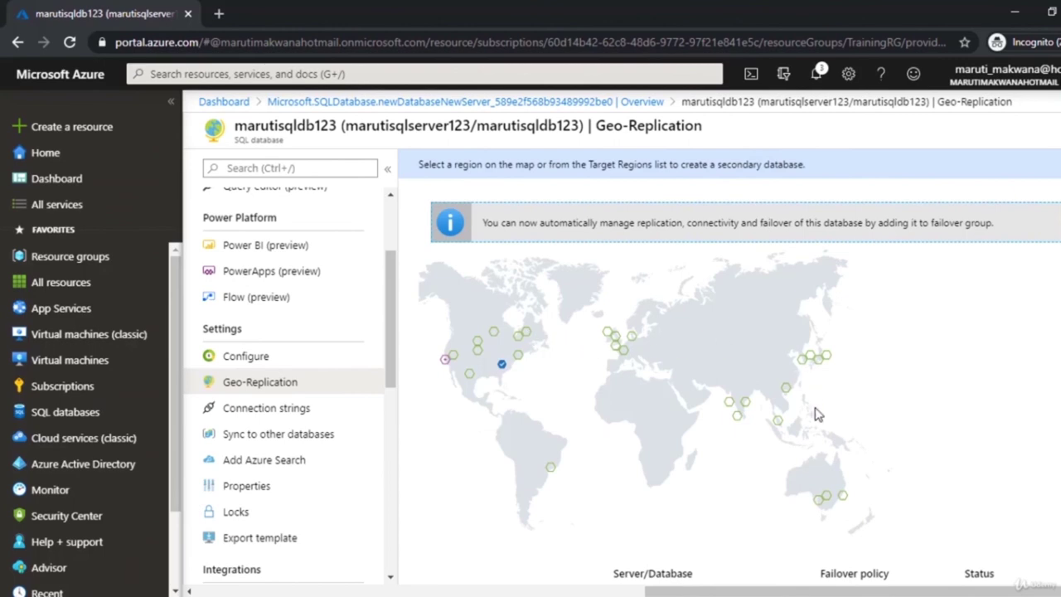
pyautogui.scroll(-3, 817, 413)
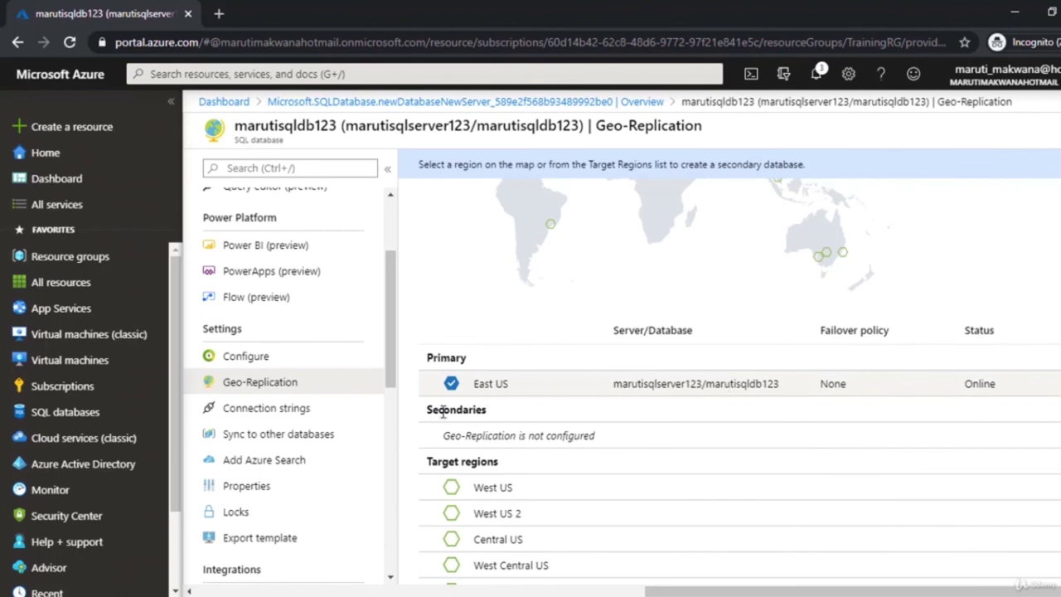
pyautogui.scroll(-3, 510, 473)
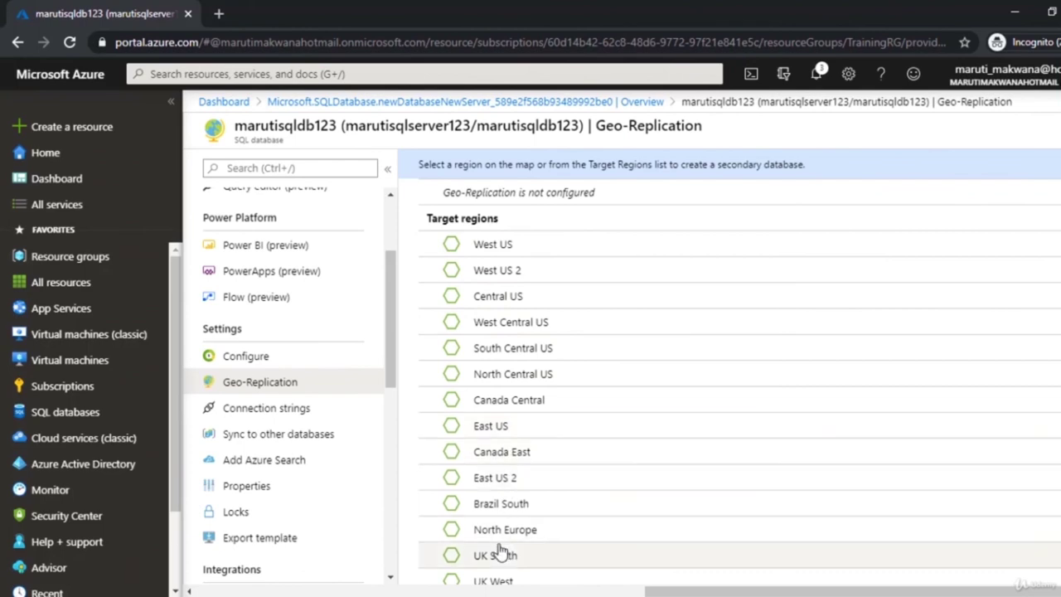
pyautogui.scroll(-5, 500, 552)
pyautogui.scroll(7, 494, 520)
pyautogui.scroll(1, 494, 520)
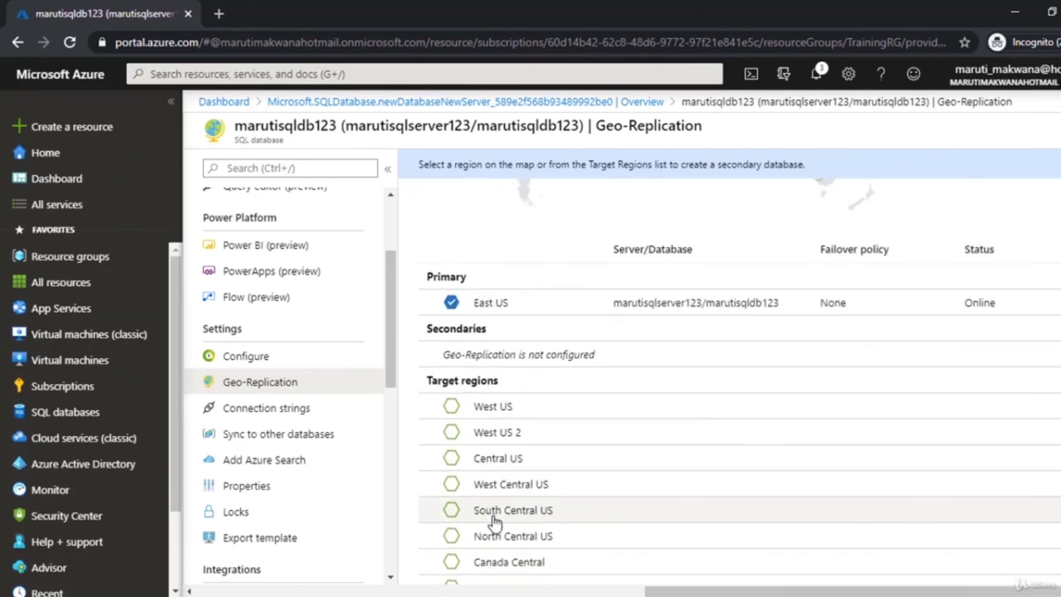
pyautogui.scroll(4, 495, 520)
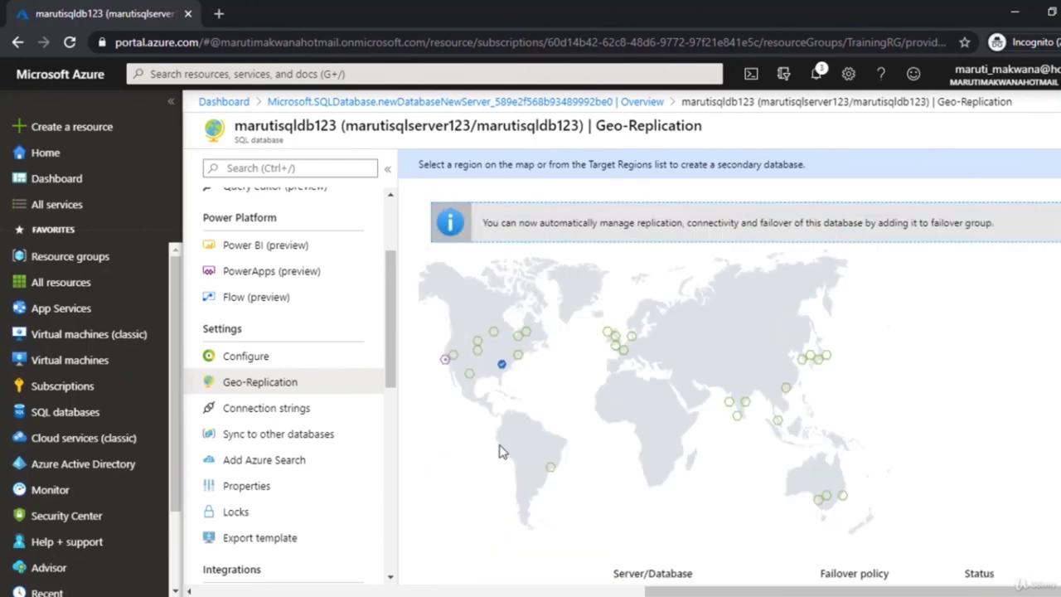
pyautogui.scroll(-7, 500, 456)
pyautogui.scroll(-3, 500, 463)
pyautogui.scroll(10, 500, 463)
pyautogui.scroll(-8, 498, 464)
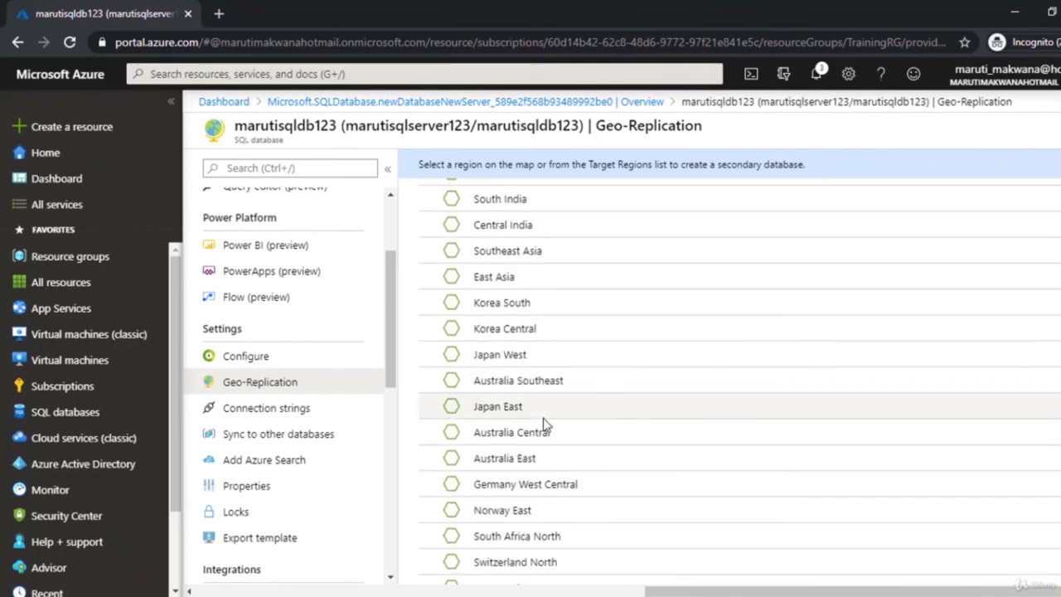
pyautogui.scroll(5, 547, 430)
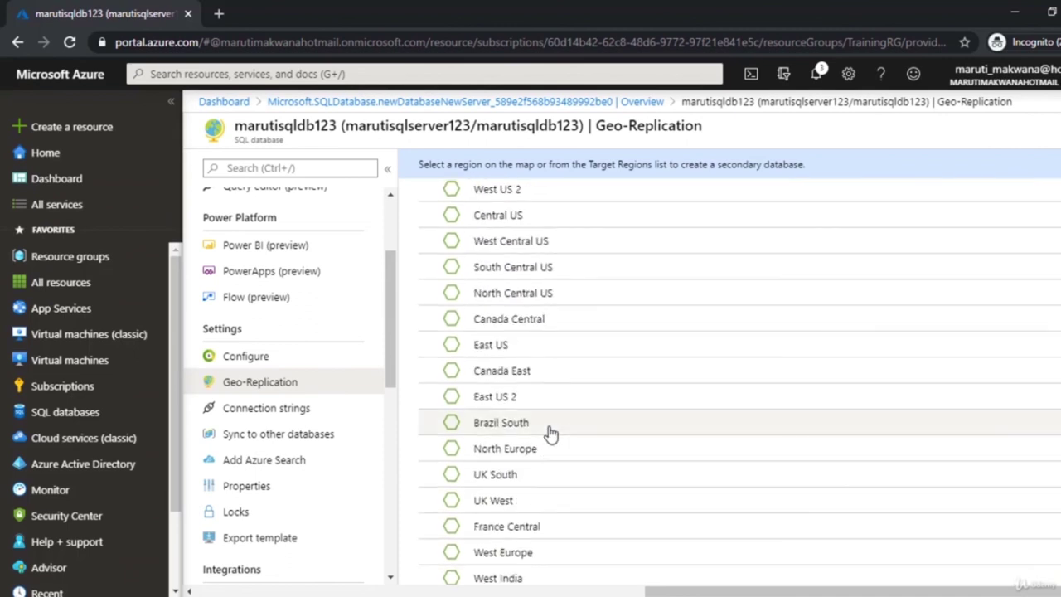
pyautogui.scroll(-2, 551, 434)
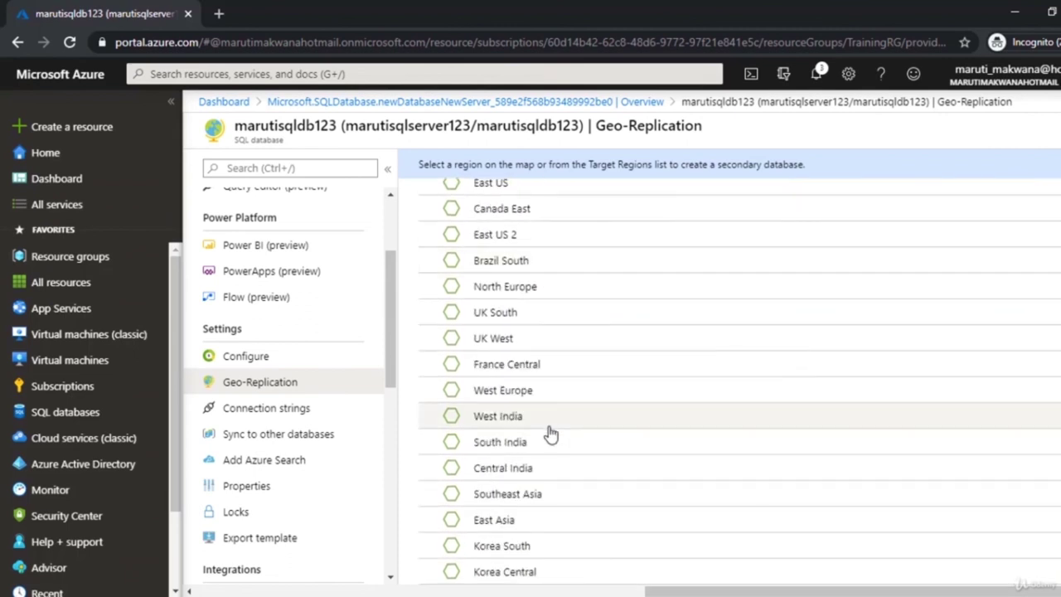
pyautogui.click(550, 450)
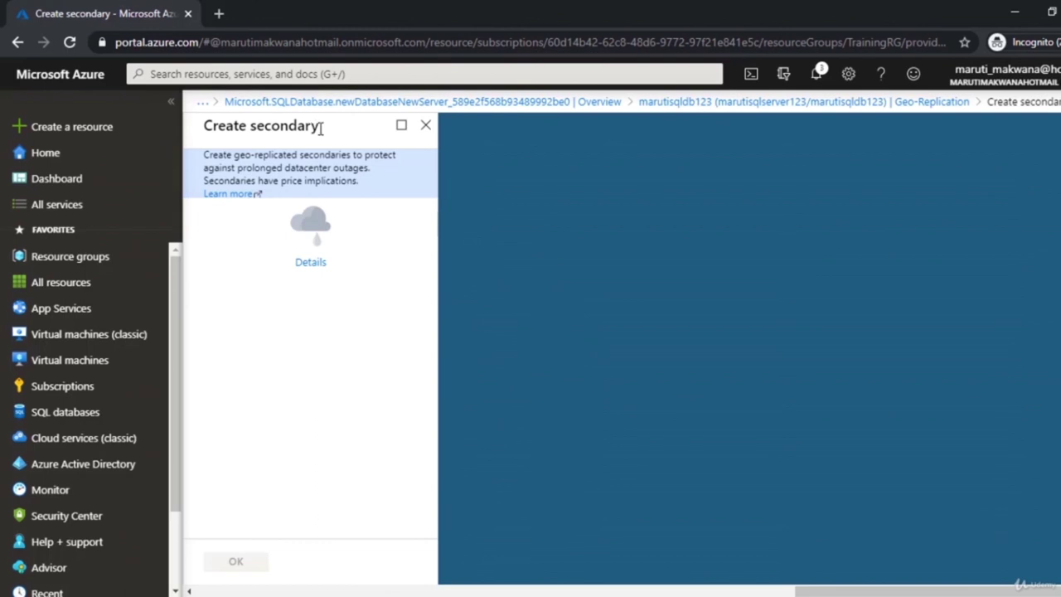
pyautogui.moveTo(324, 225)
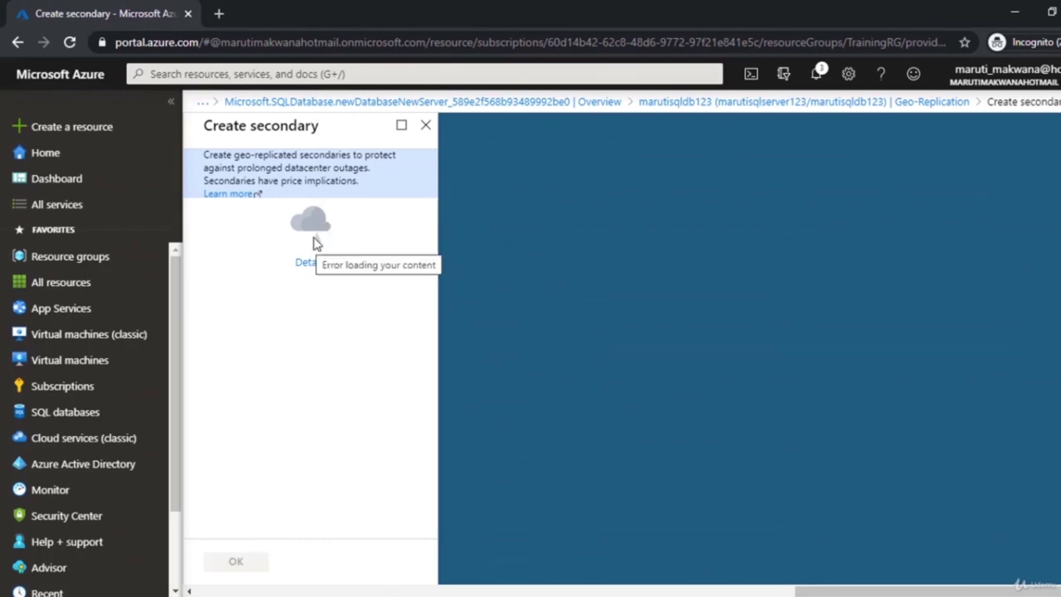
pyautogui.moveTo(320, 249)
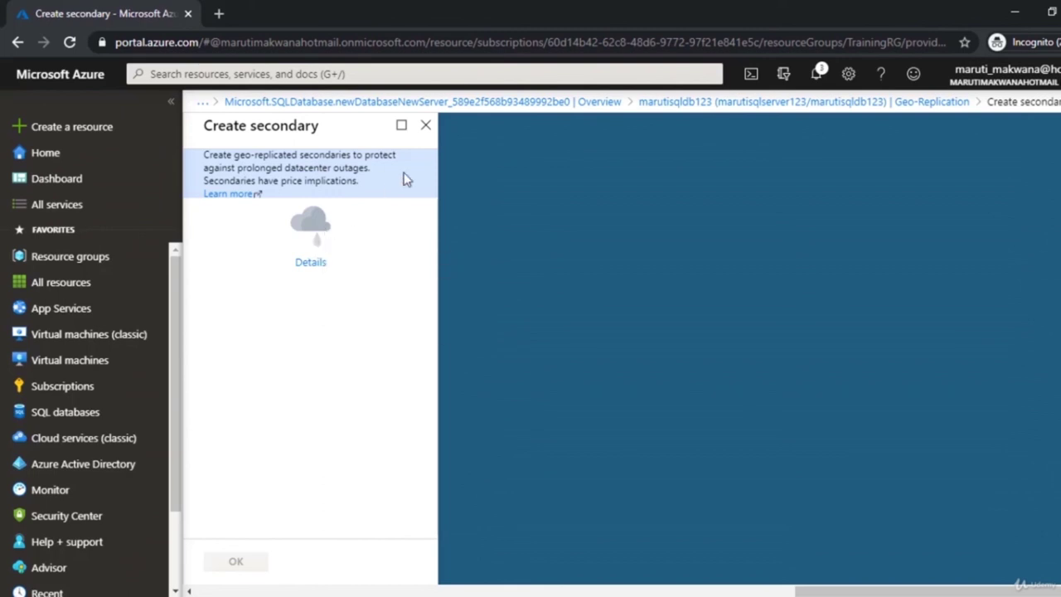
pyautogui.click(428, 126)
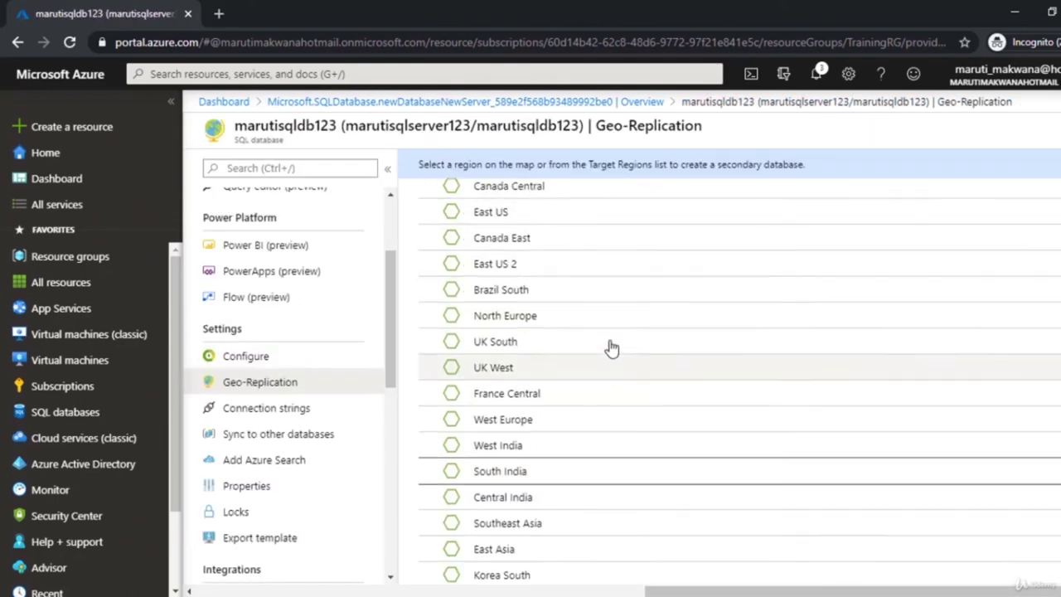
pyautogui.scroll(3, 609, 348)
pyautogui.scroll(-2, 609, 348)
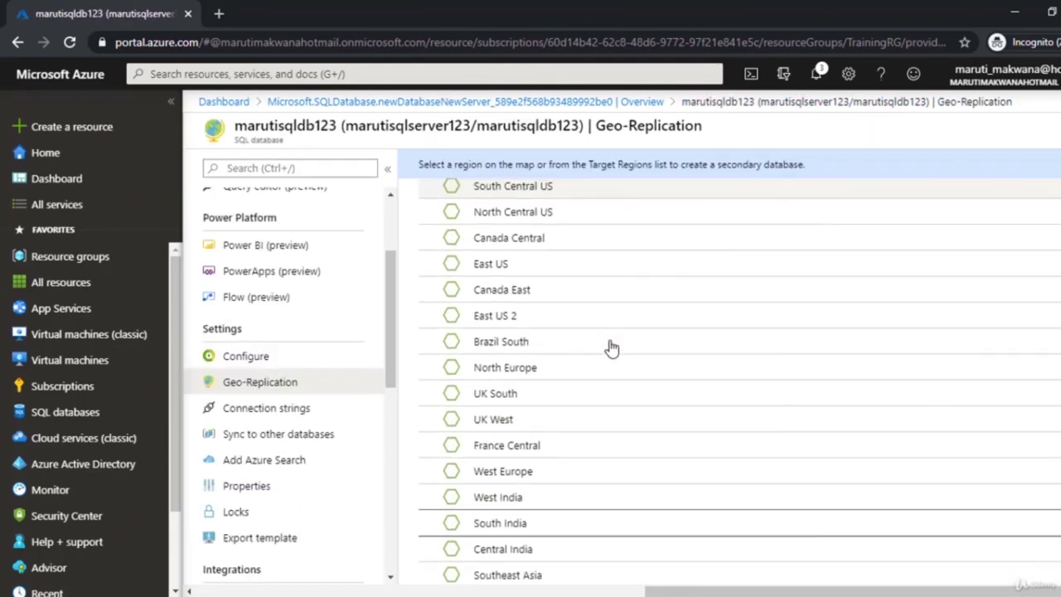
# Choose Canada Central for the secondary and start defining a new target server.
pyautogui.click(550, 240)
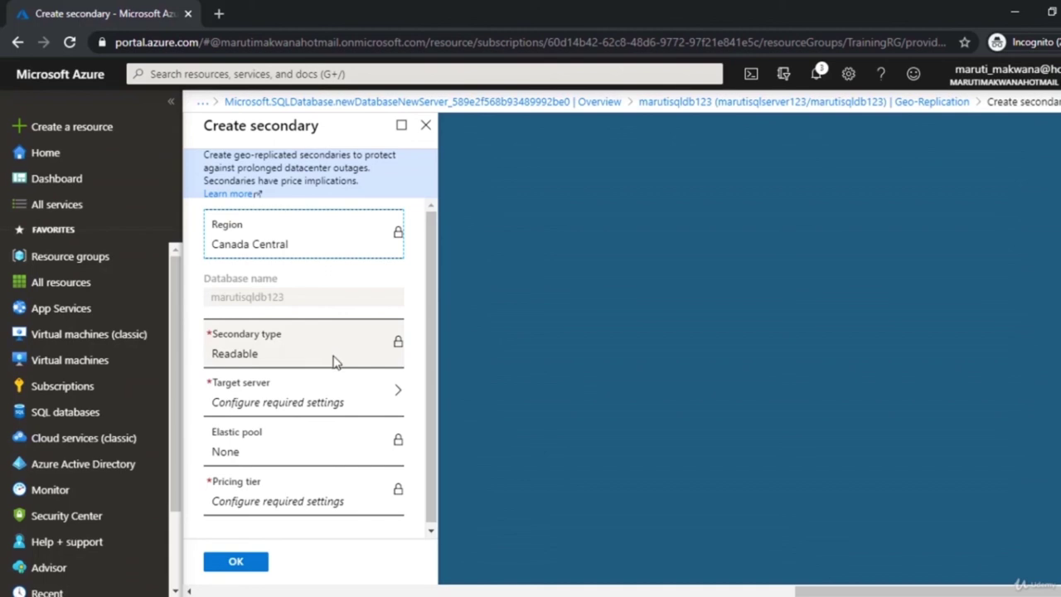
pyautogui.click(333, 410)
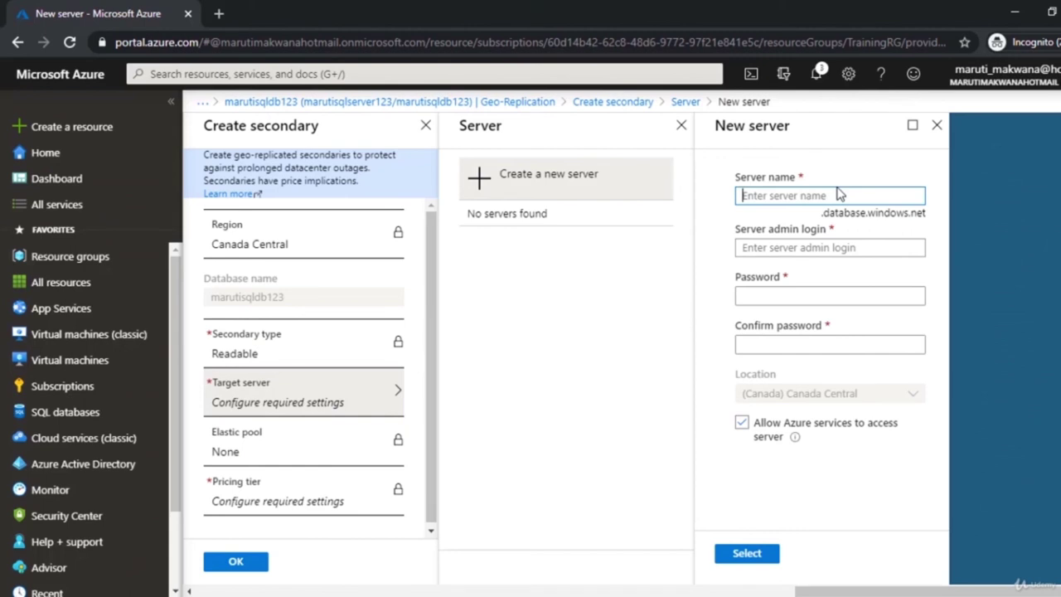
# Create target server marutisqlserver456 with an admin login and a confirmed pasted password.
pyautogui.write('maruti')
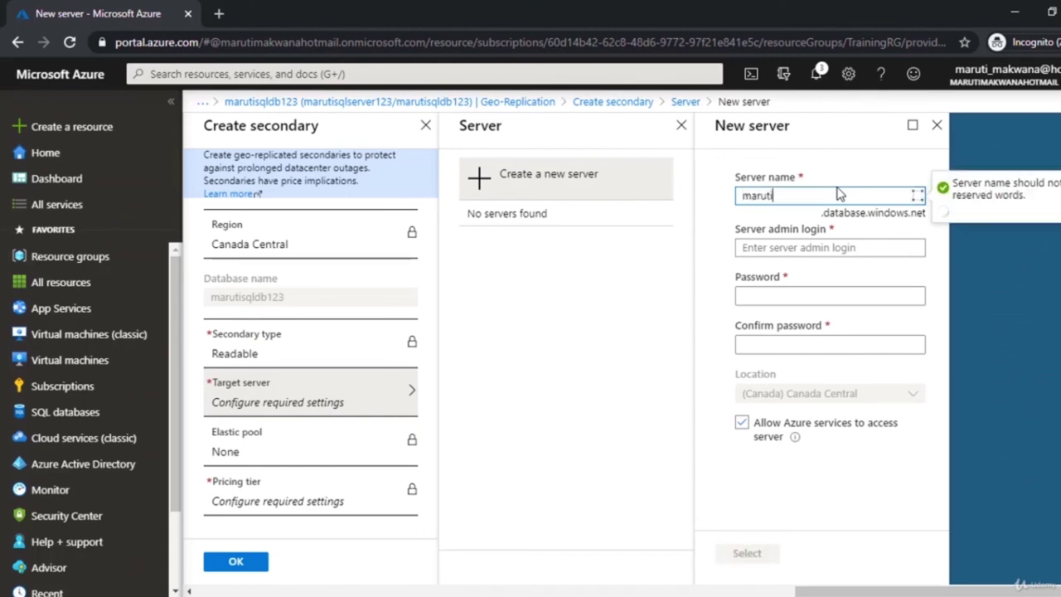
pyautogui.write('sqlserver456')
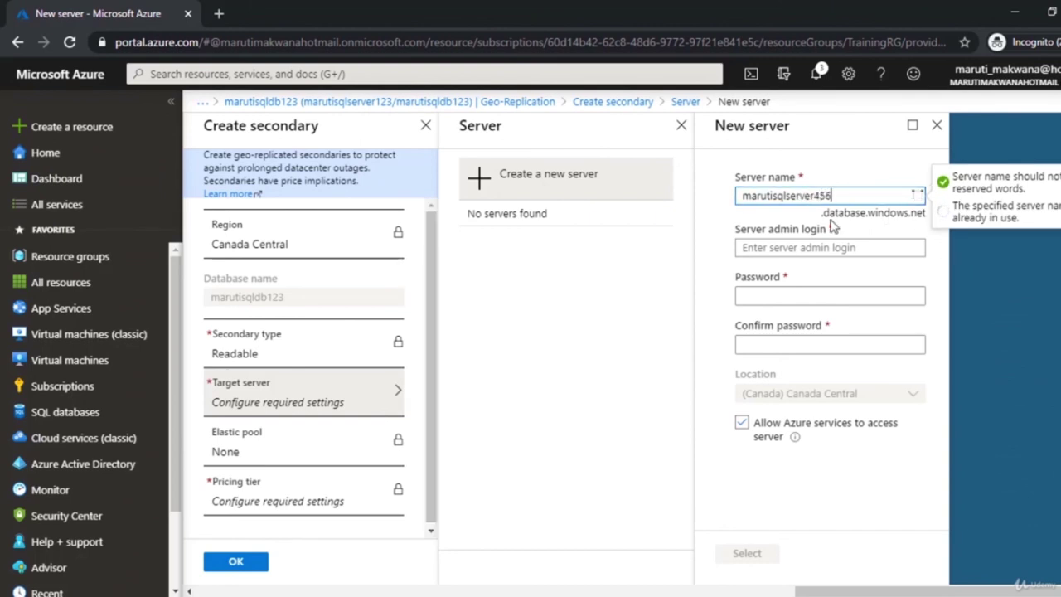
pyautogui.click(814, 247)
pyautogui.write('maruti')
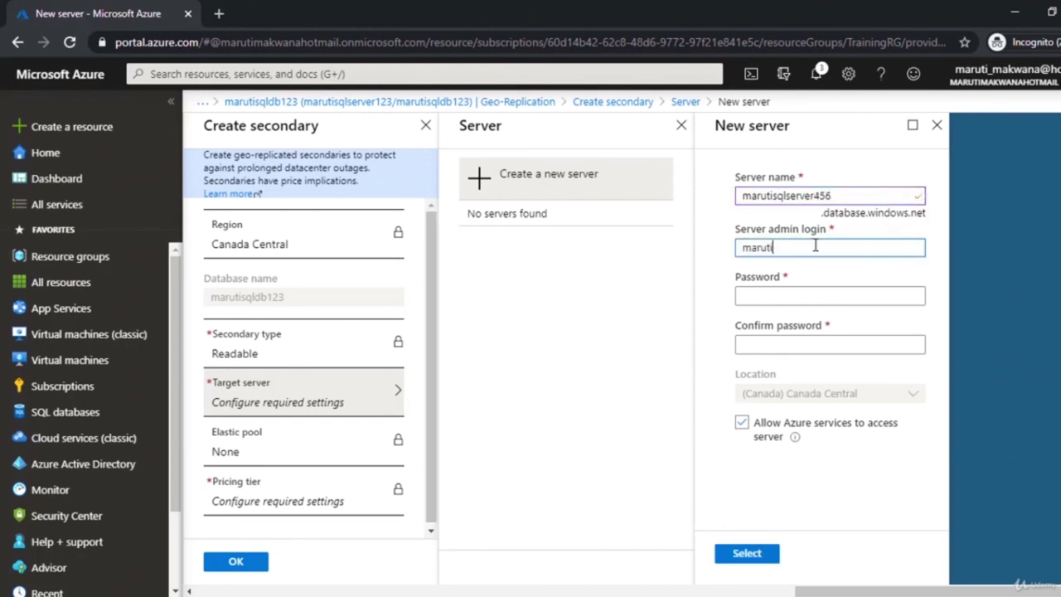
pyautogui.press('Tab')
pyautogui.hotkey('ctrl', 'v')
pyautogui.press('Tab')
pyautogui.hotkey('ctrl', 'v')
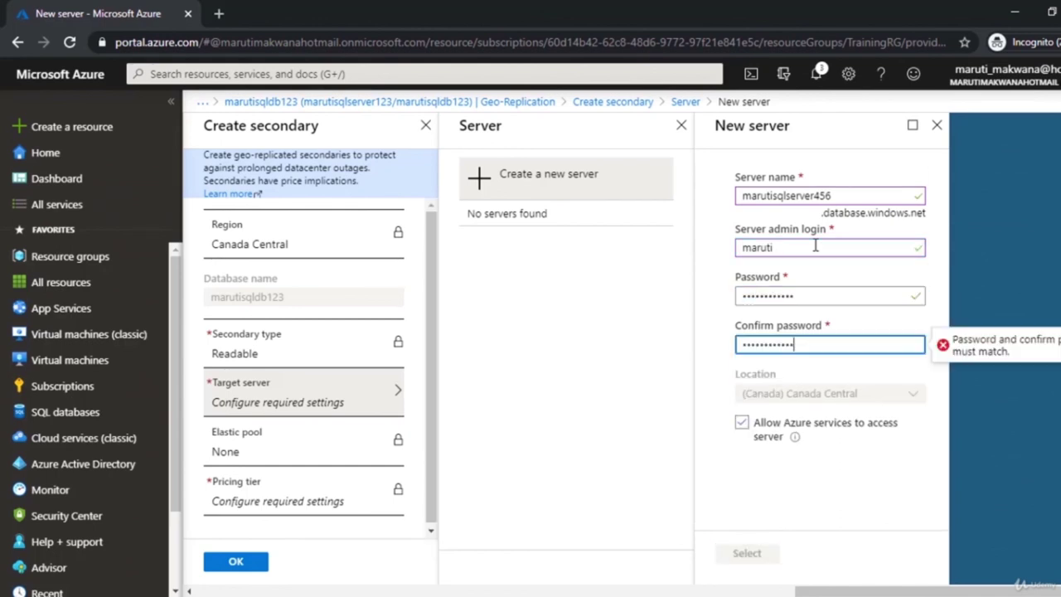
pyautogui.click(834, 472)
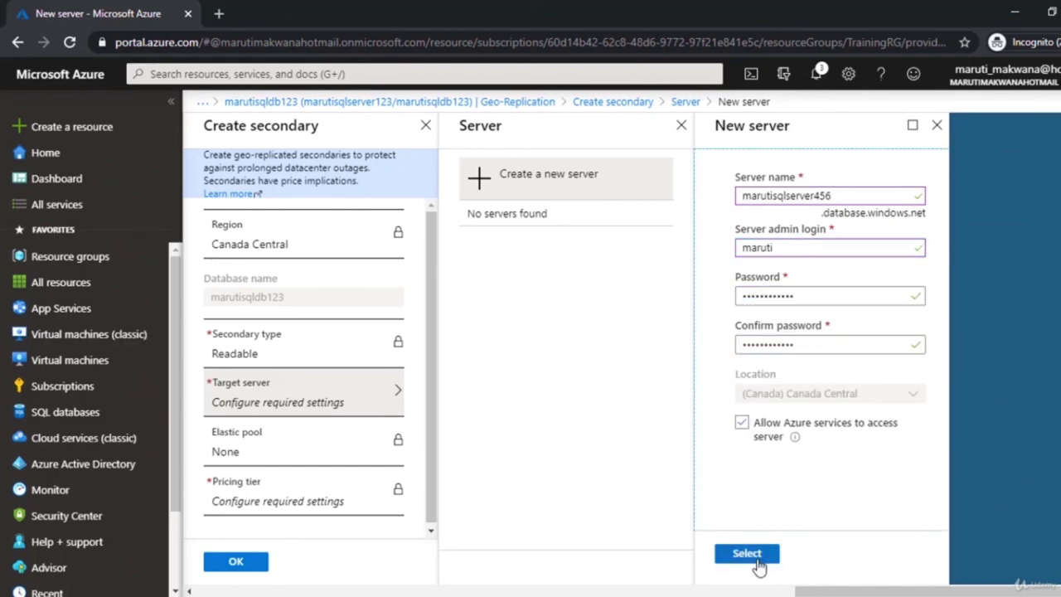
pyautogui.click(756, 556)
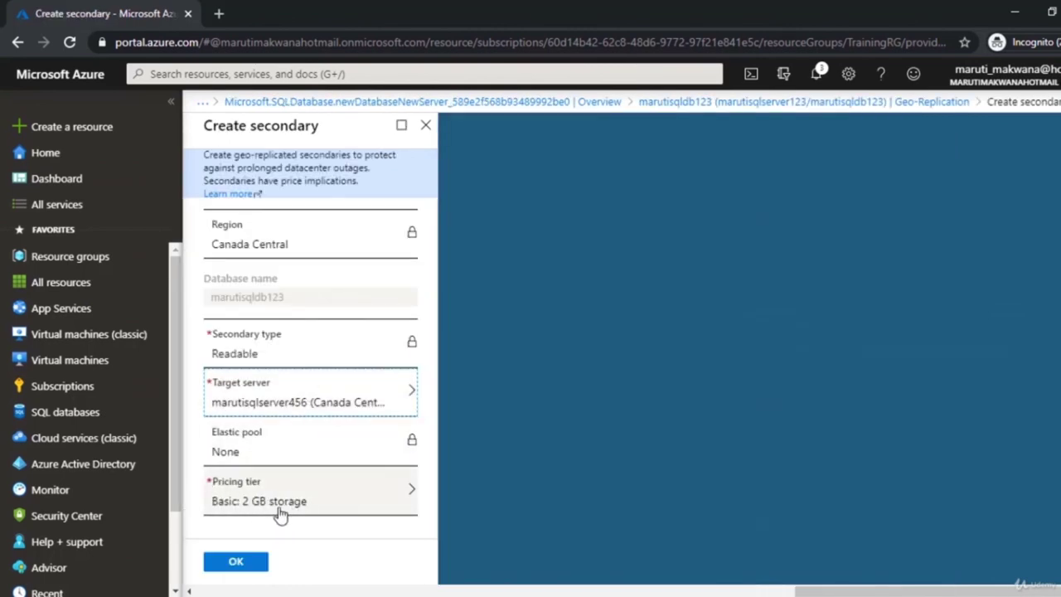
# Submit the Canada Central secondary and view its East US link on the Geo-Replication map.
pyautogui.click(249, 563)
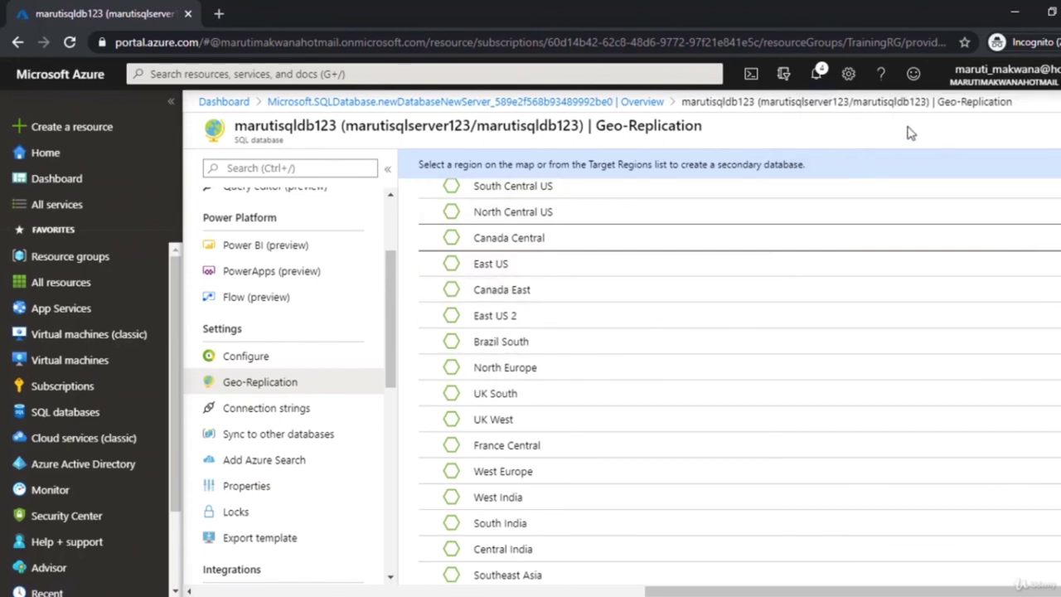
pyautogui.scroll(8, 1028, 367)
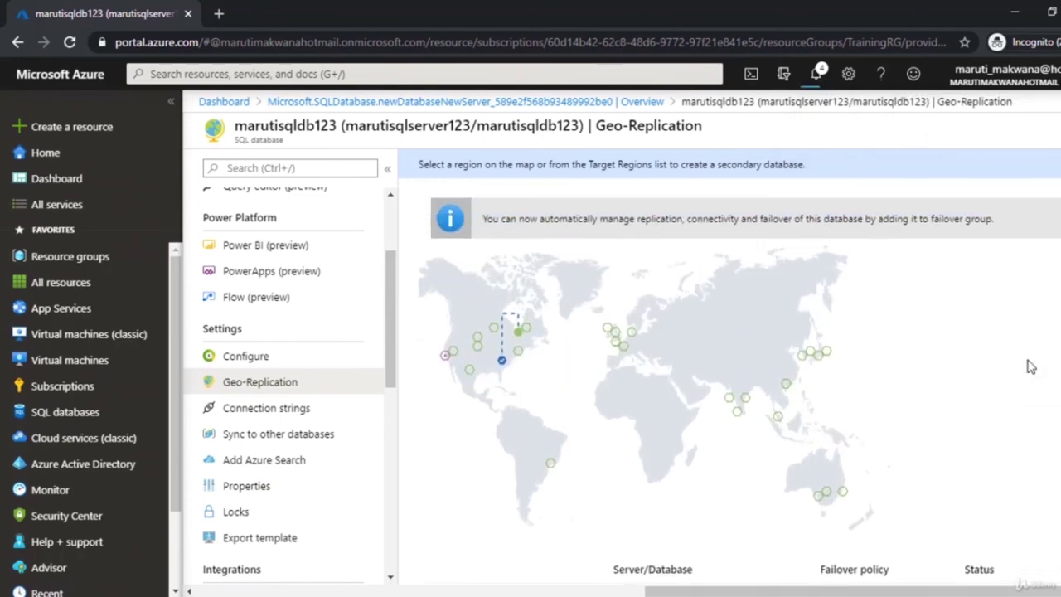